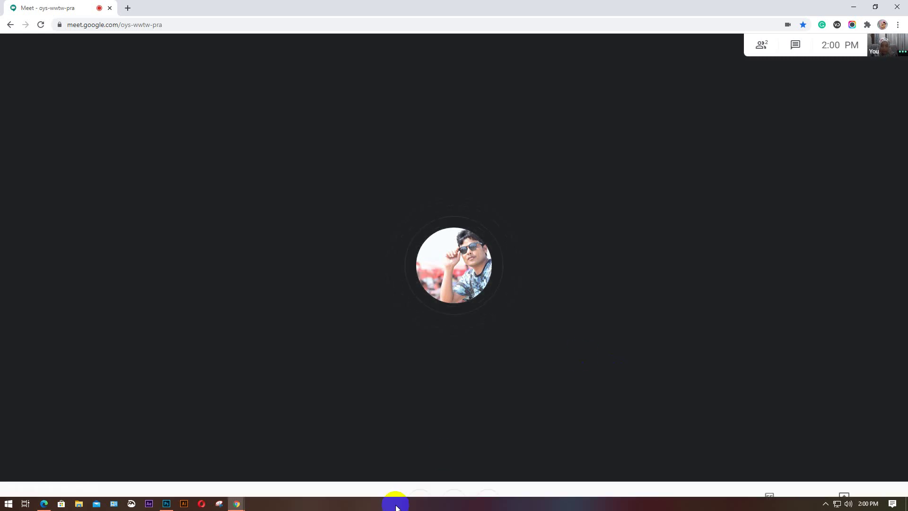
Open a new Chrome tab with the Google start page beside the Meet call
mouse_move(239, 504)
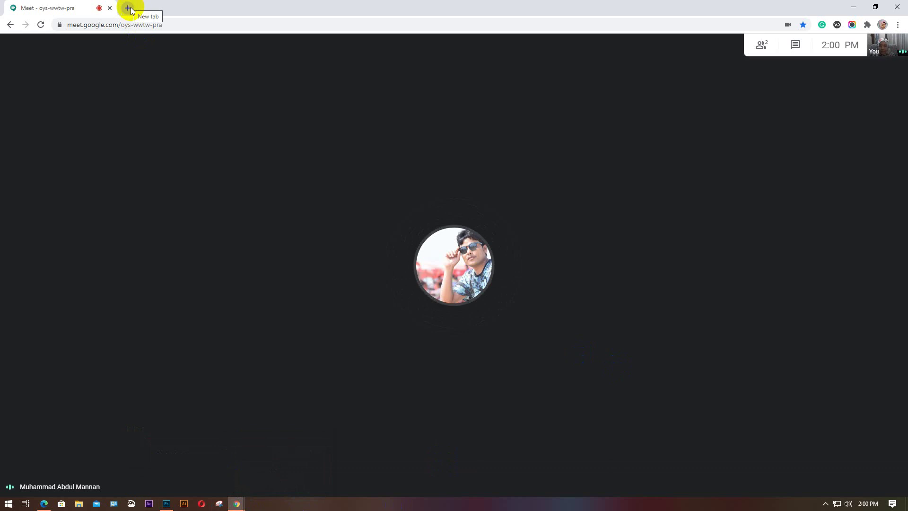
click(537, 283)
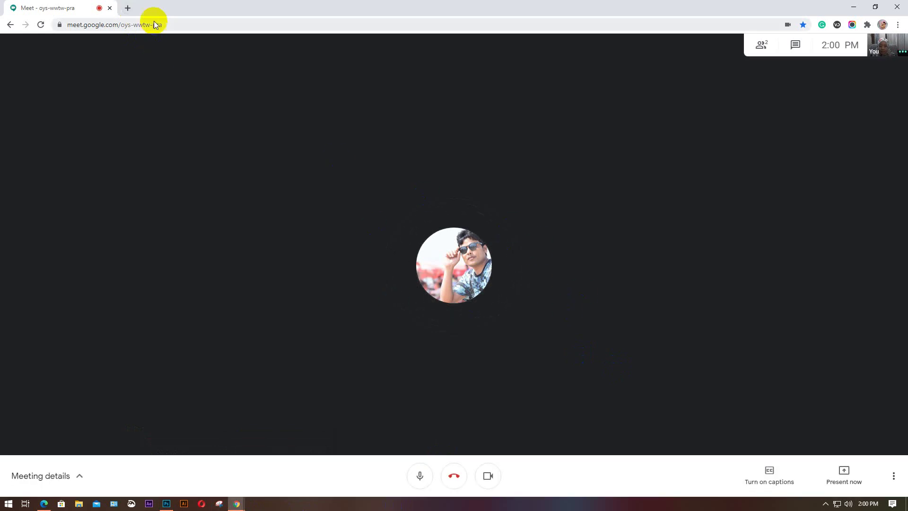
click(127, 9)
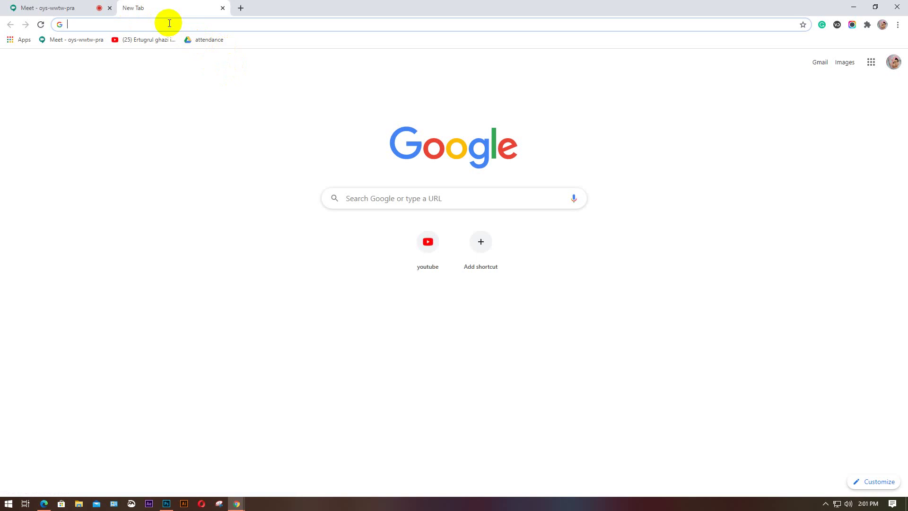
Search Google Images for 'old city' and preview the Old City fire aftermath image
text(cit)
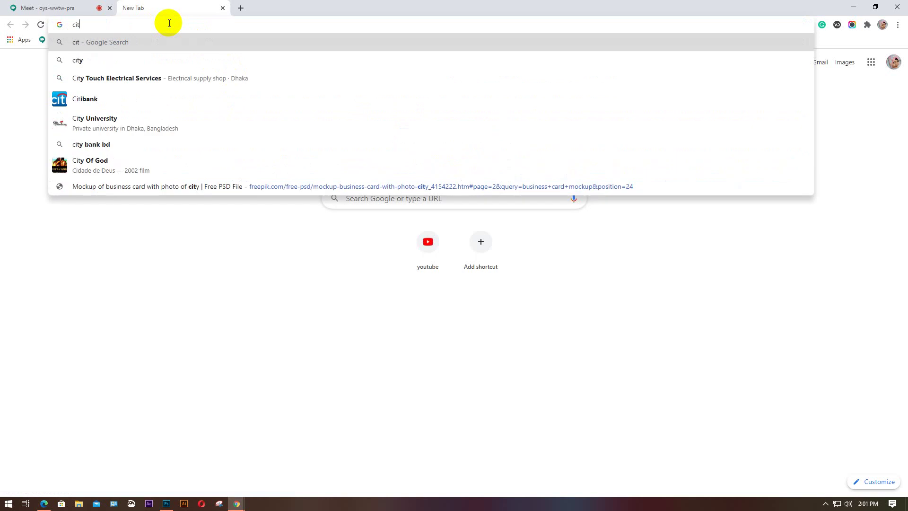
text(y)
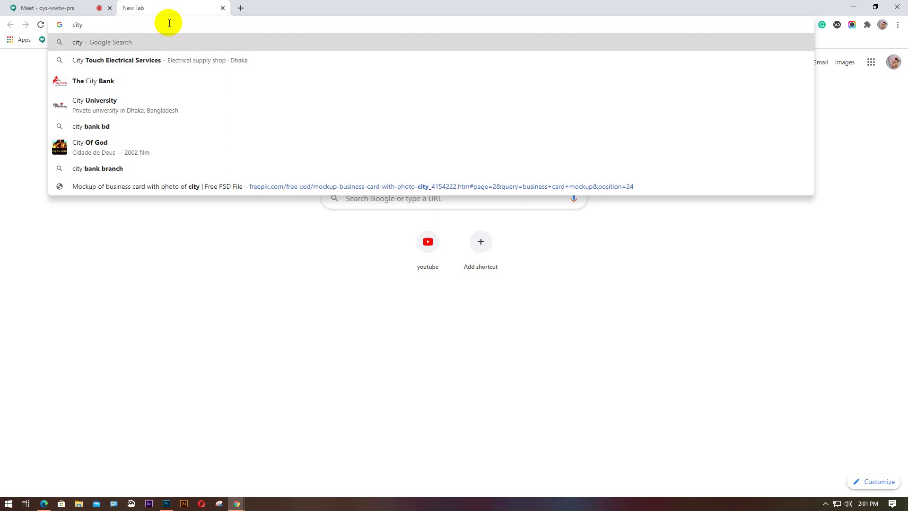
key(Home)
text(old)
key(Return)
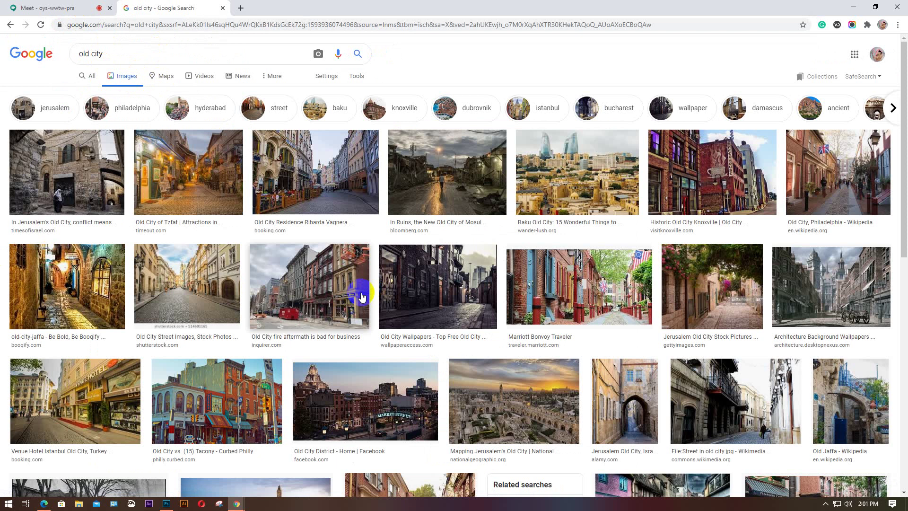
click(361, 297)
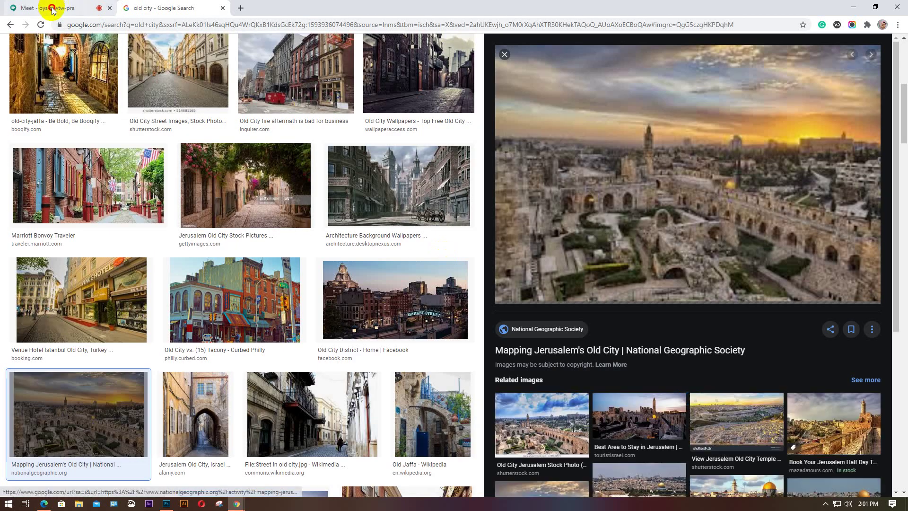
Present your entire screen in Meet, hide the sharing notice, and turn off the camera
click(50, 8)
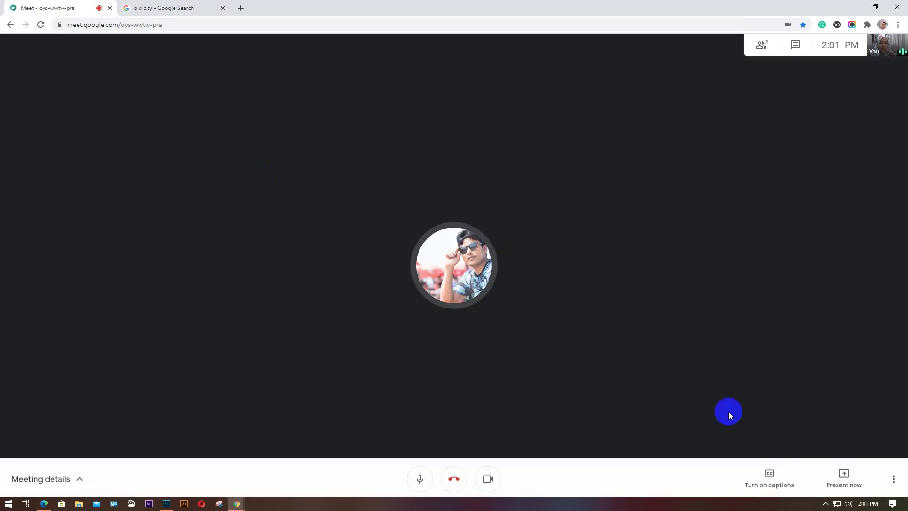
click(847, 481)
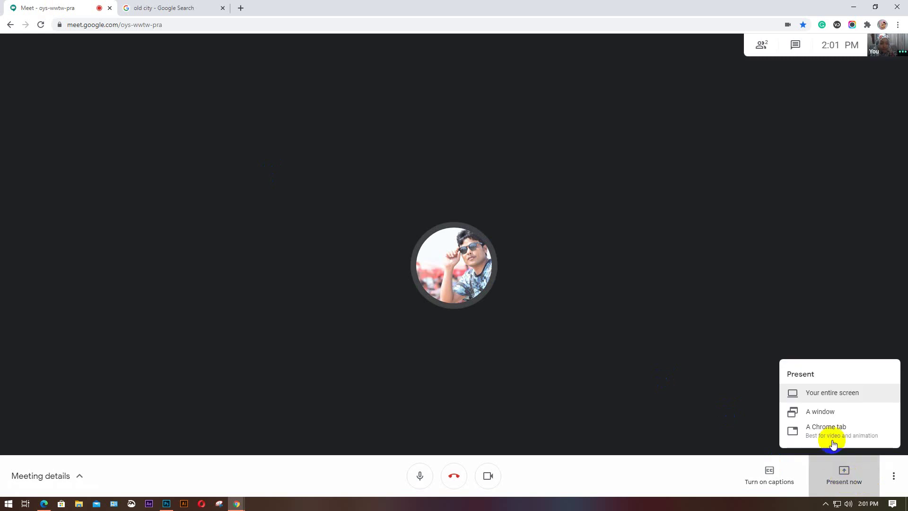
click(831, 392)
click(395, 131)
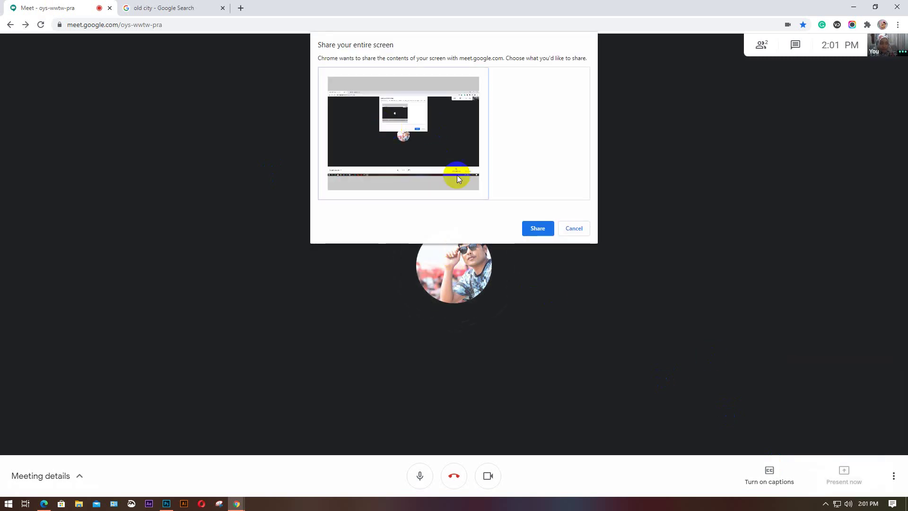
click(537, 229)
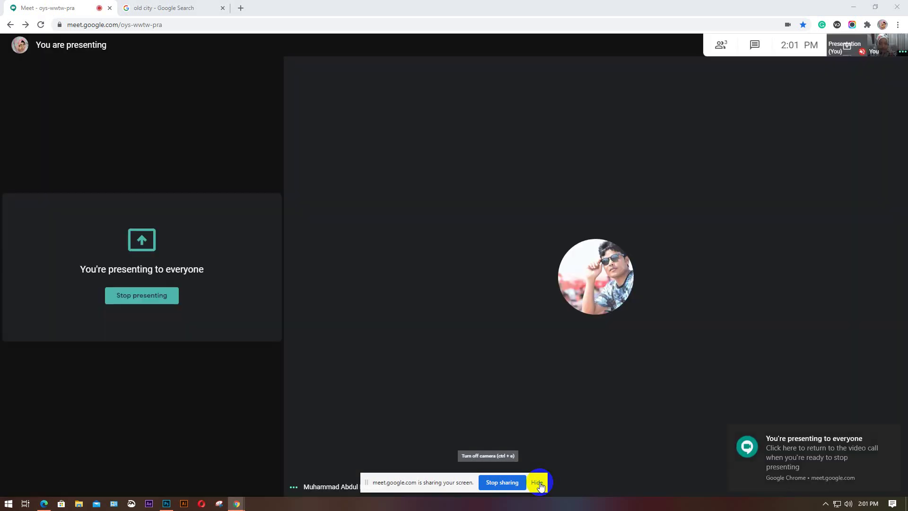
click(538, 483)
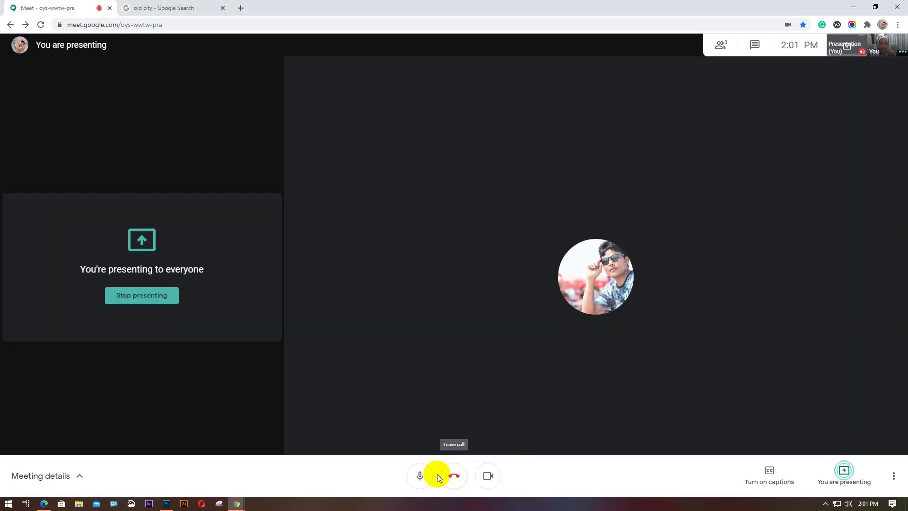
click(490, 483)
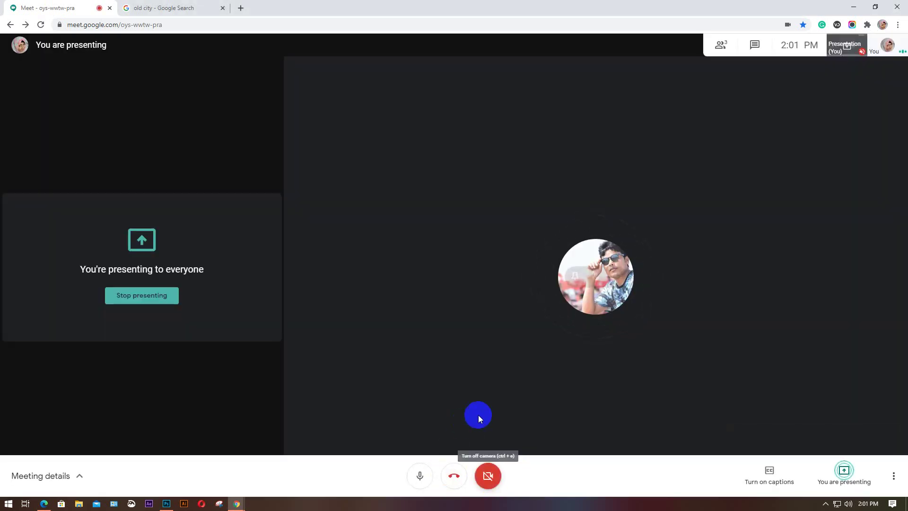
Save the Jerusalem Old City image to the Desktop as 33963.jpg
click(150, 8)
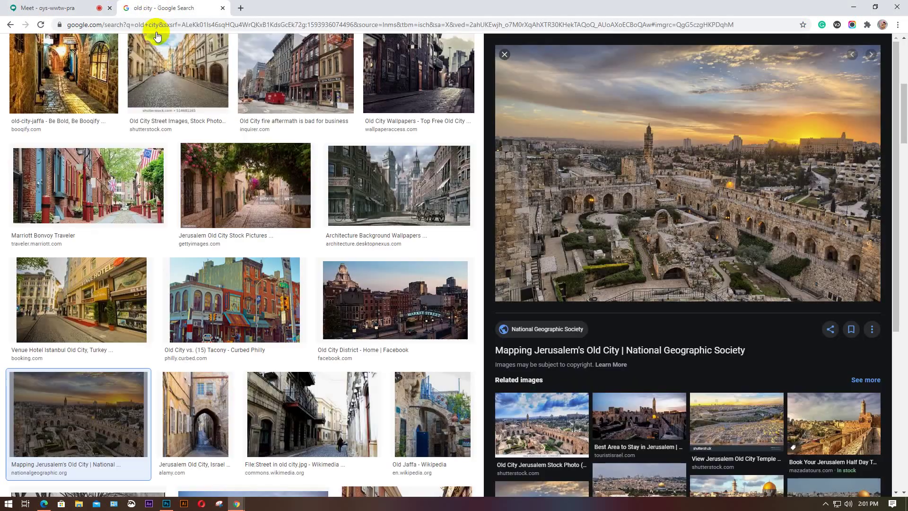
right_click(641, 151)
click(667, 245)
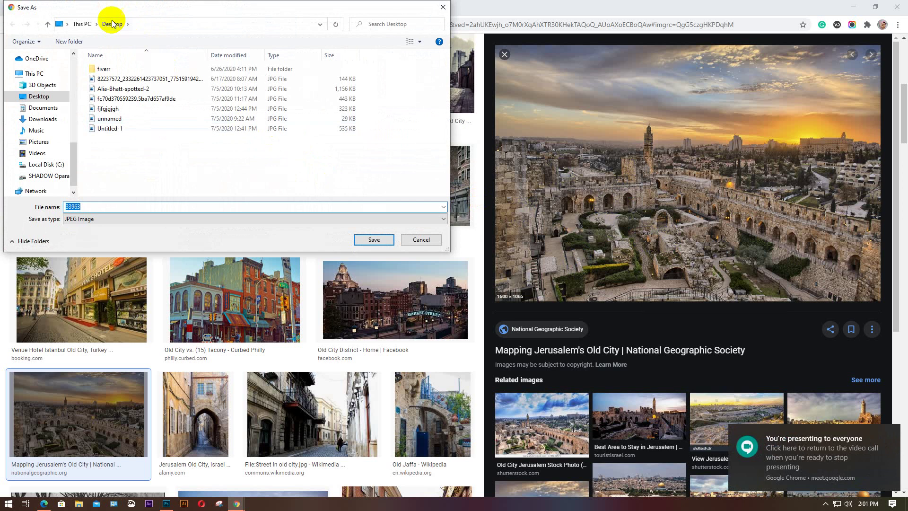
click(374, 239)
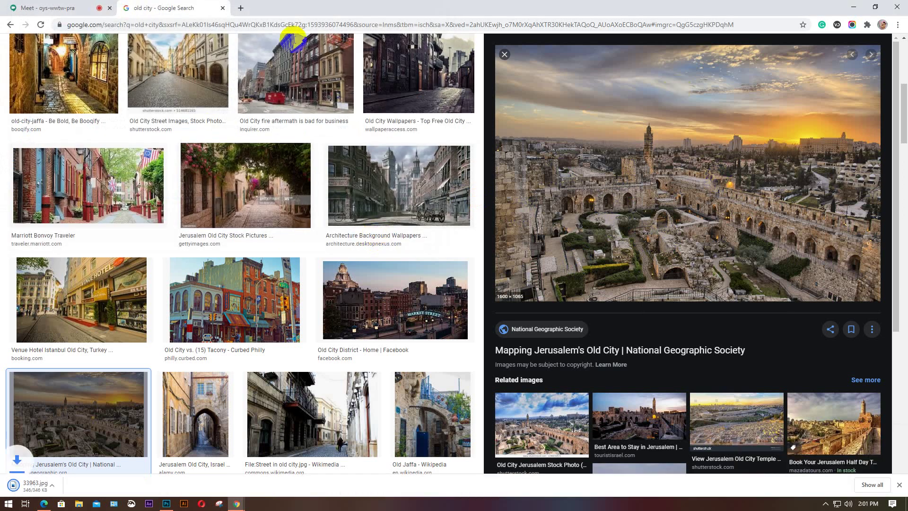
Replace the search query with 'frozen' and run the image search
scroll(218, 52, up, 10)
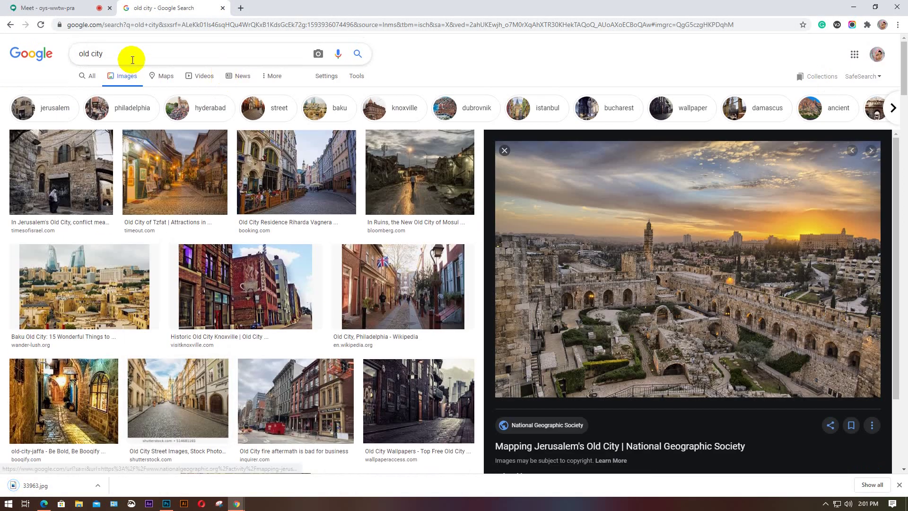
drag(129, 56, 73, 61)
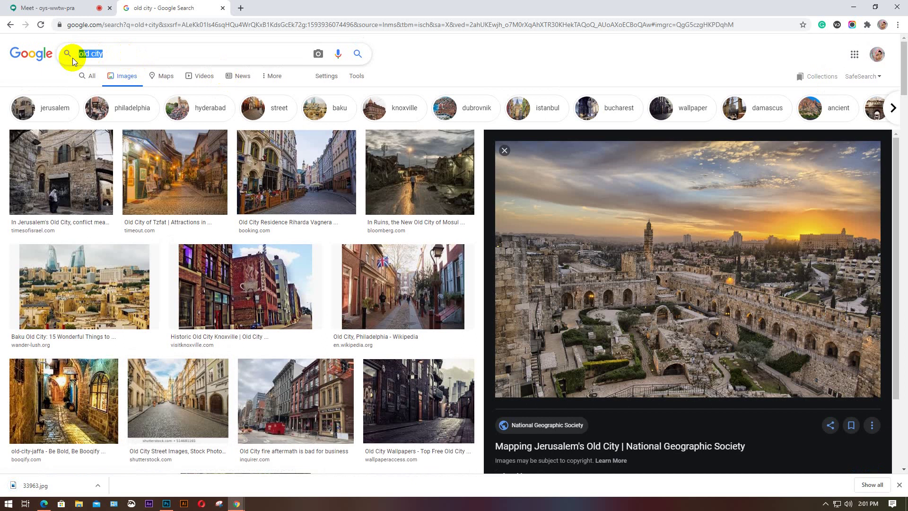
text(ca)
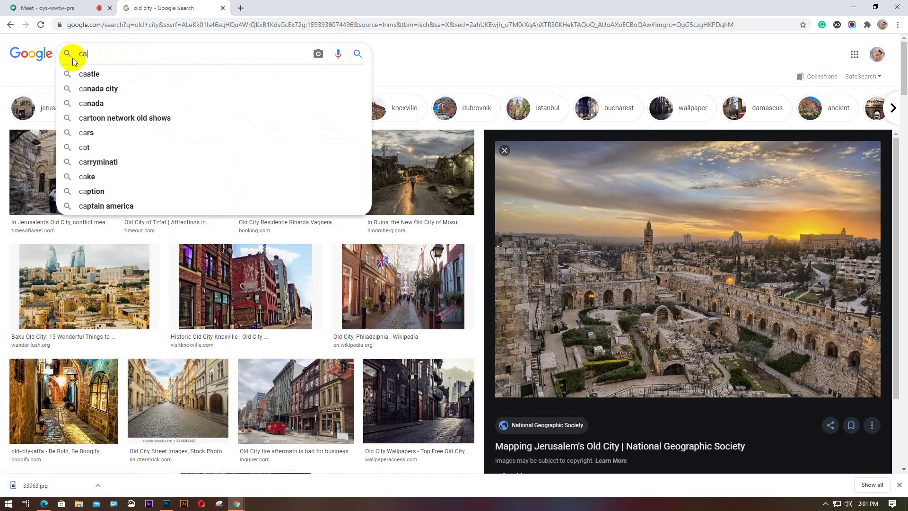
text(ptai)
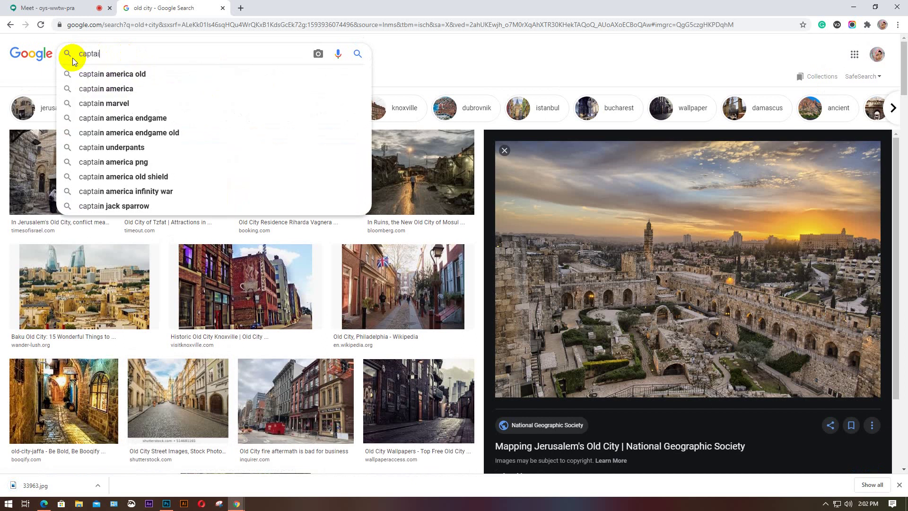
key(BackSpace)
key(BackSpace)
key(BackSpace)
key(BackSpace)
key(BackSpace)
key(BackSpace)
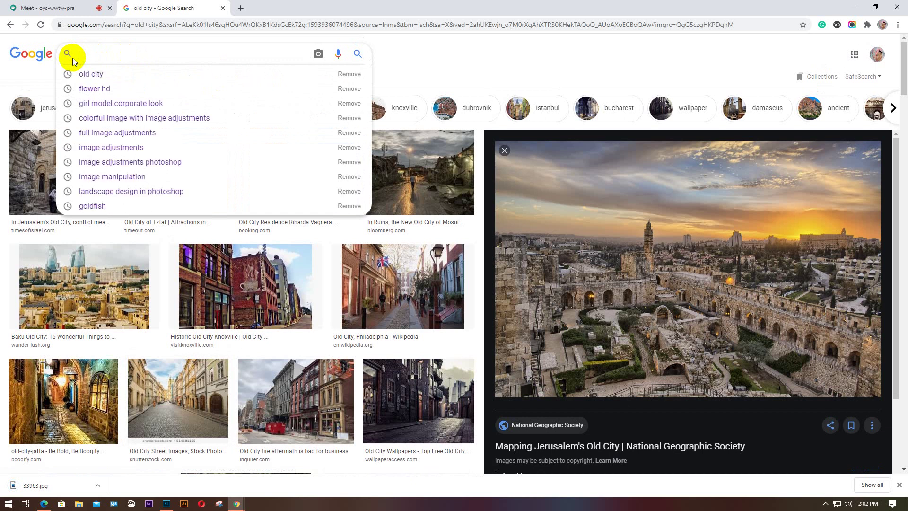
text(fo)
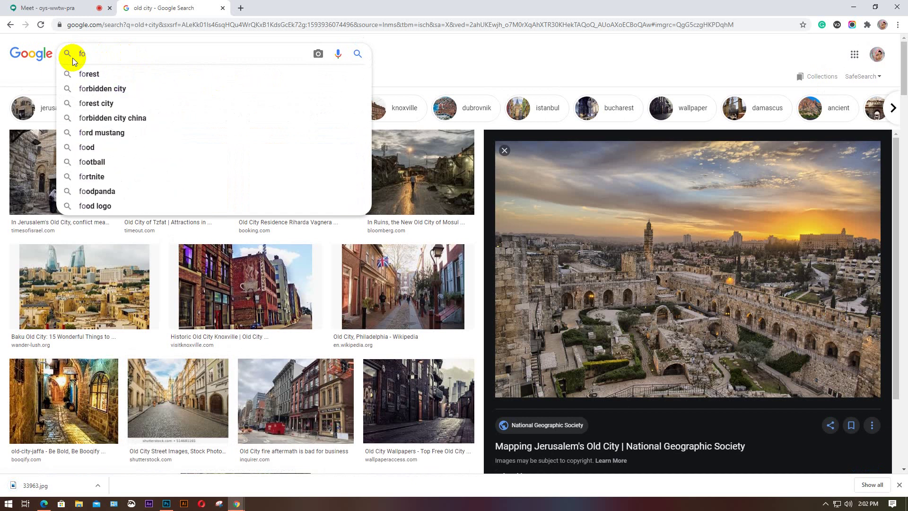
key(BackSpace)
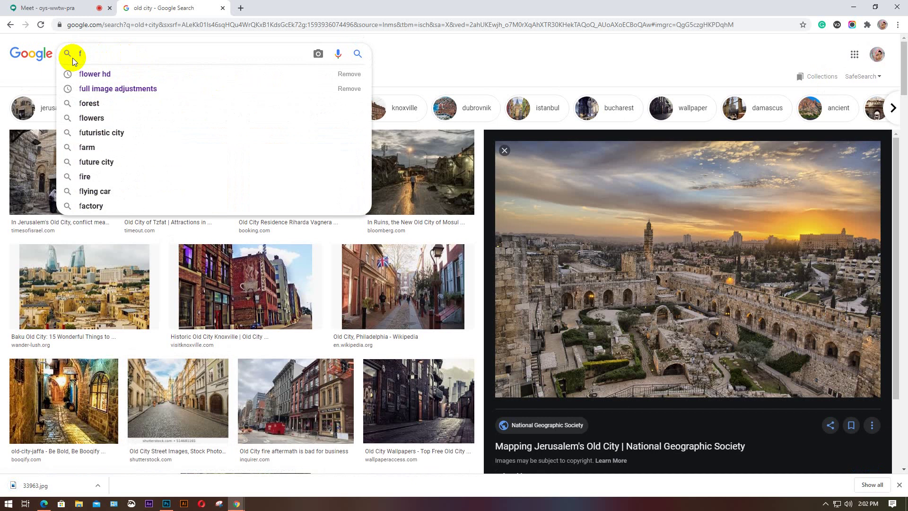
text(rozen)
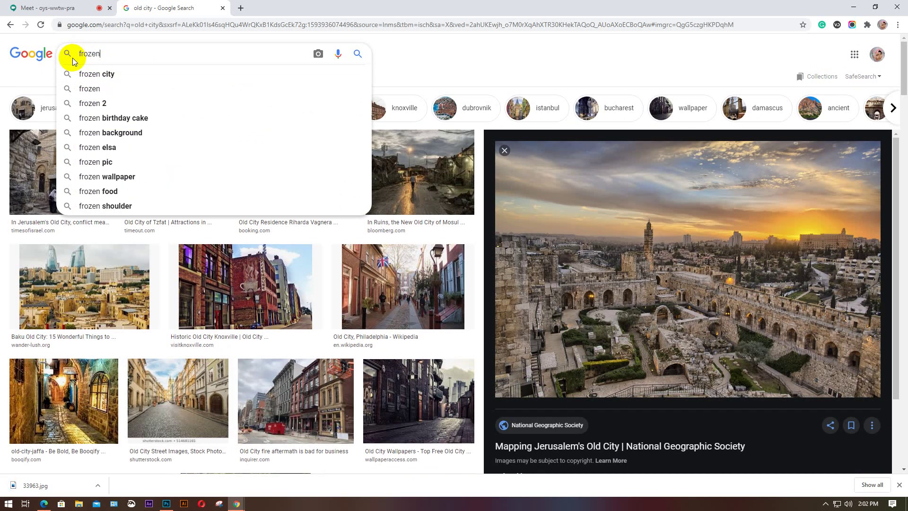
key(Return)
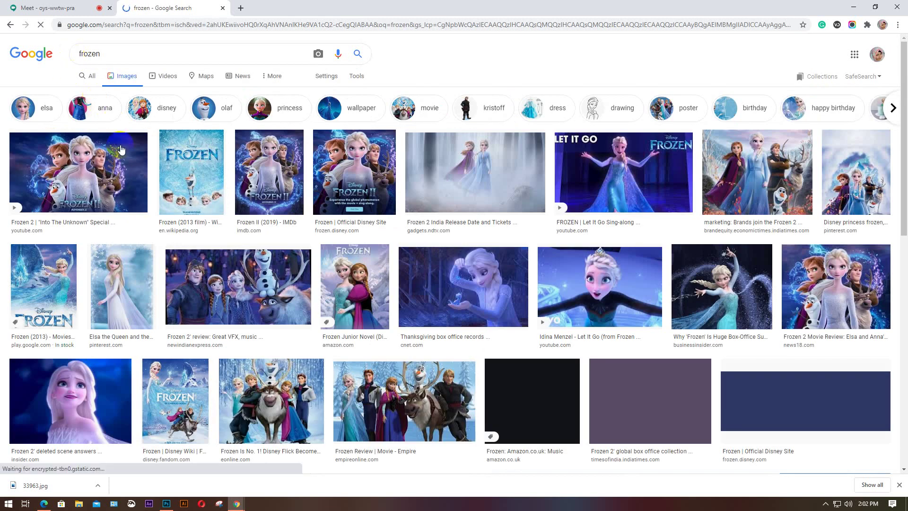
Refine the image search to 'frozen character'
scroll(197, 229, down, 1)
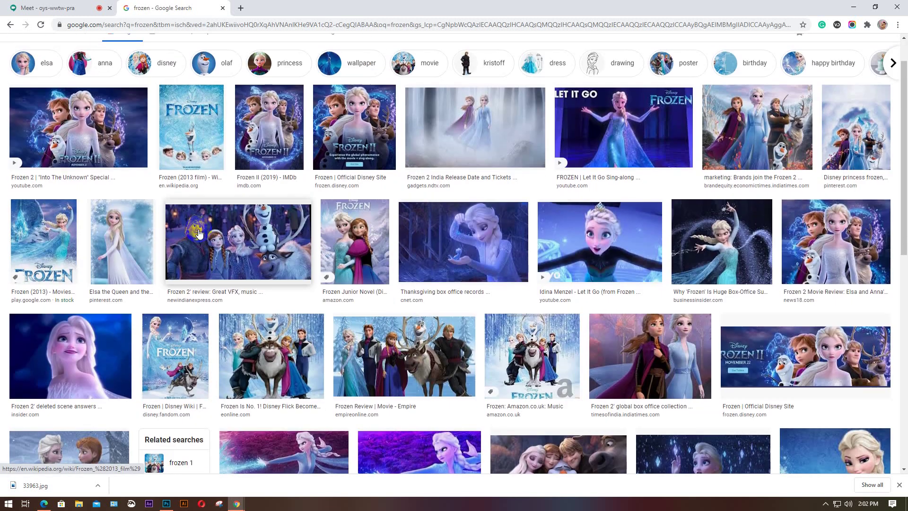
scroll(198, 233, down, 1)
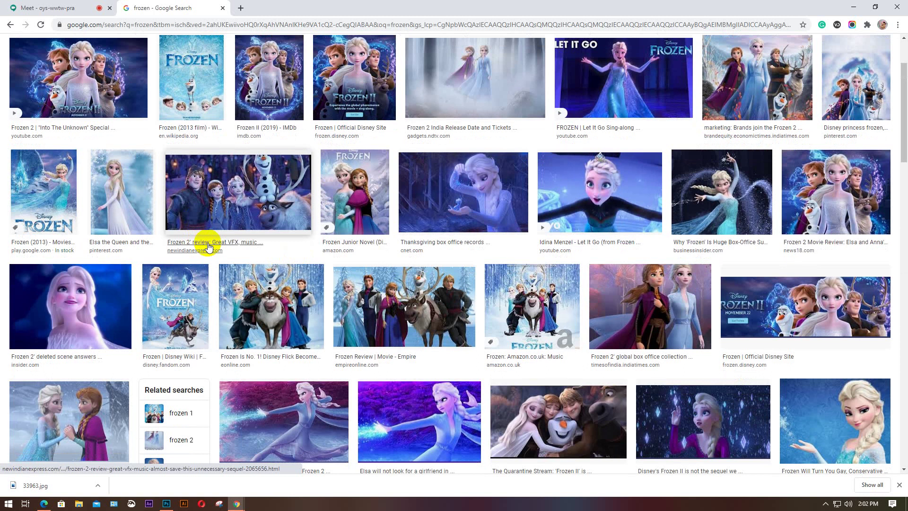
scroll(209, 245, down, 2)
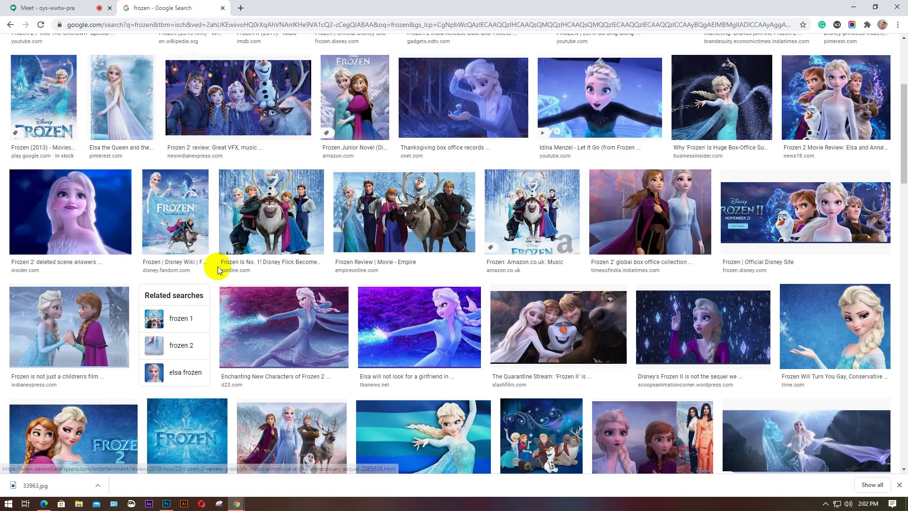
scroll(218, 265, up, 4)
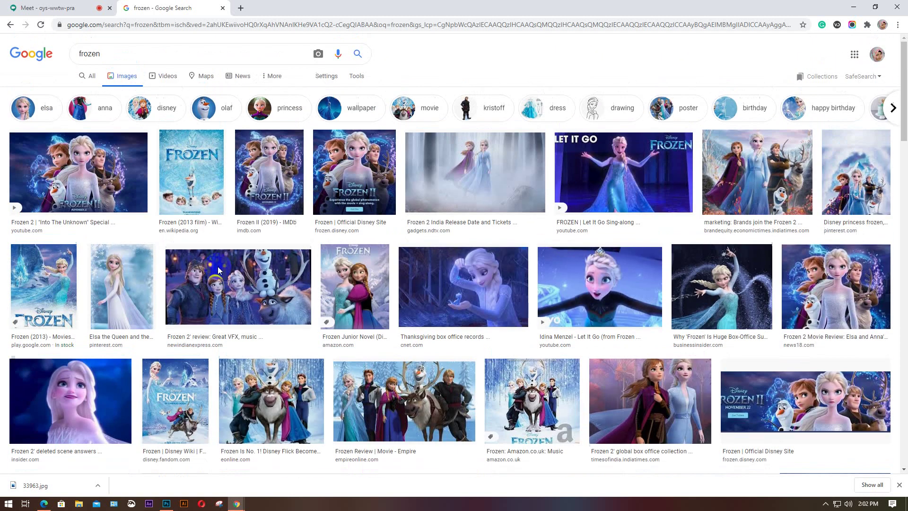
click(132, 53)
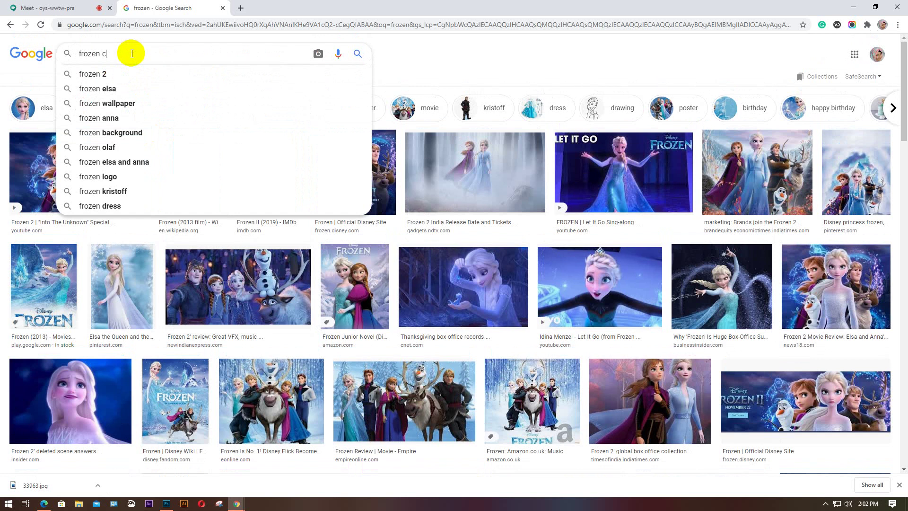
text(c)
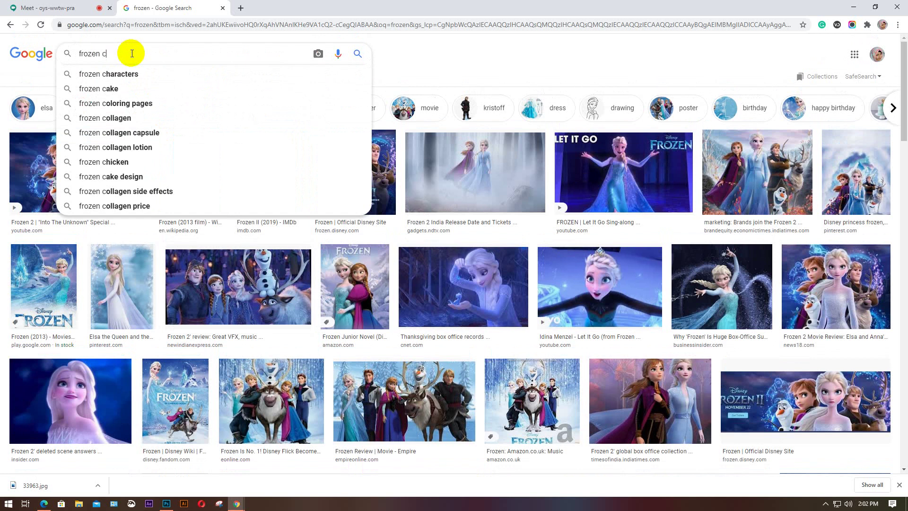
text(haracte)
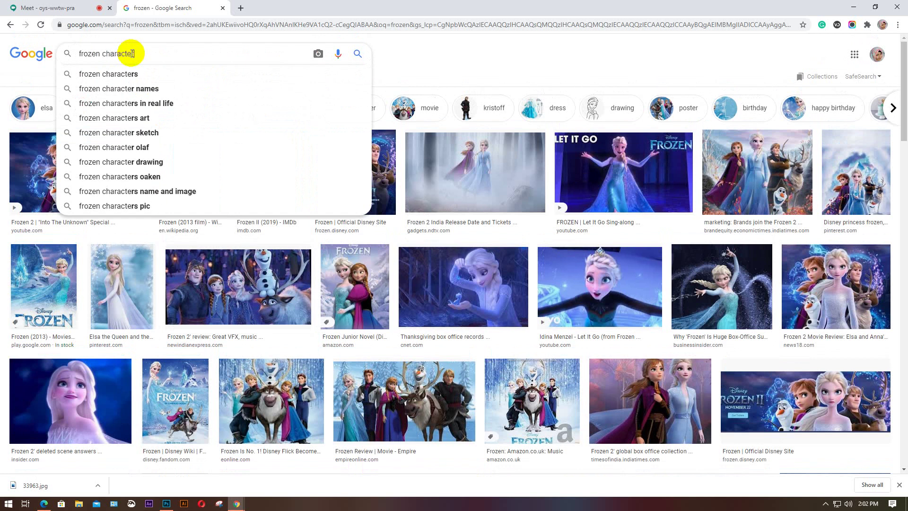
text(r)
key(Return)
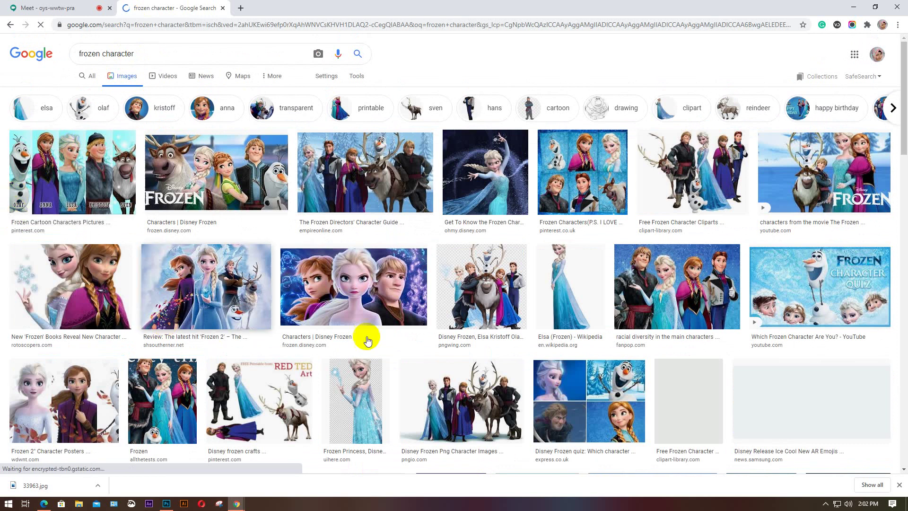
Save the Elsa and Anna quiz image to the Desktop
scroll(557, 305, down, 1)
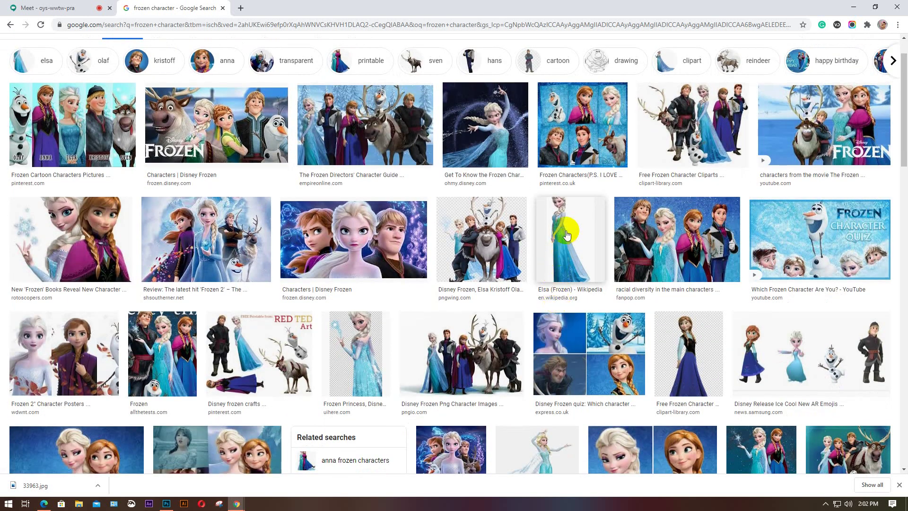
scroll(566, 239, down, 2)
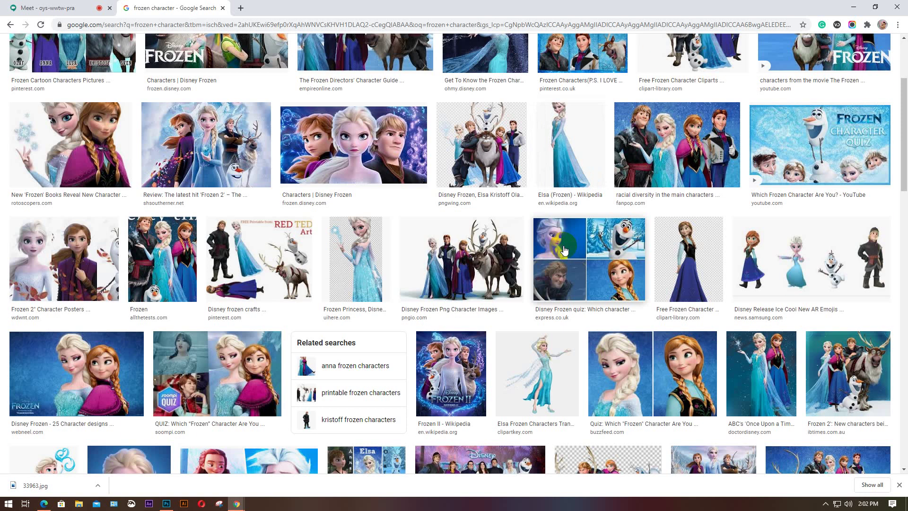
scroll(577, 339, up, 1)
click(632, 424)
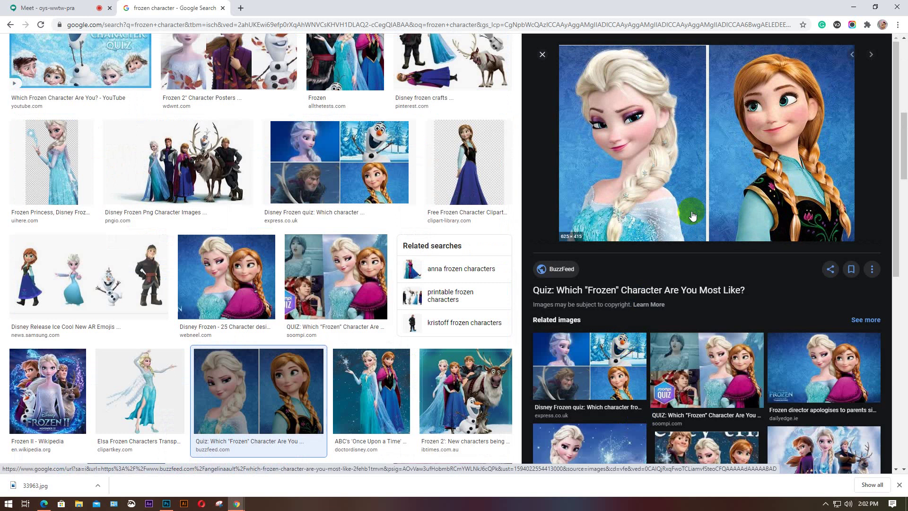
right_click(645, 95)
click(680, 181)
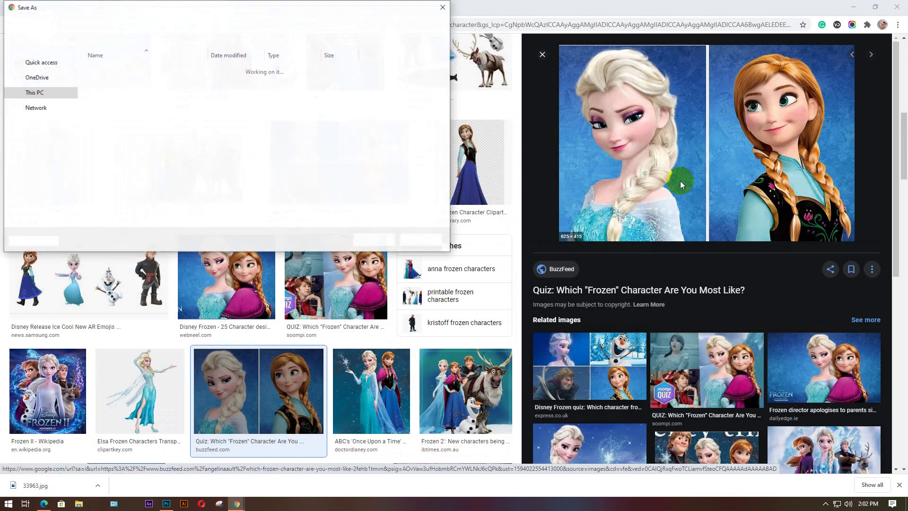
click(371, 237)
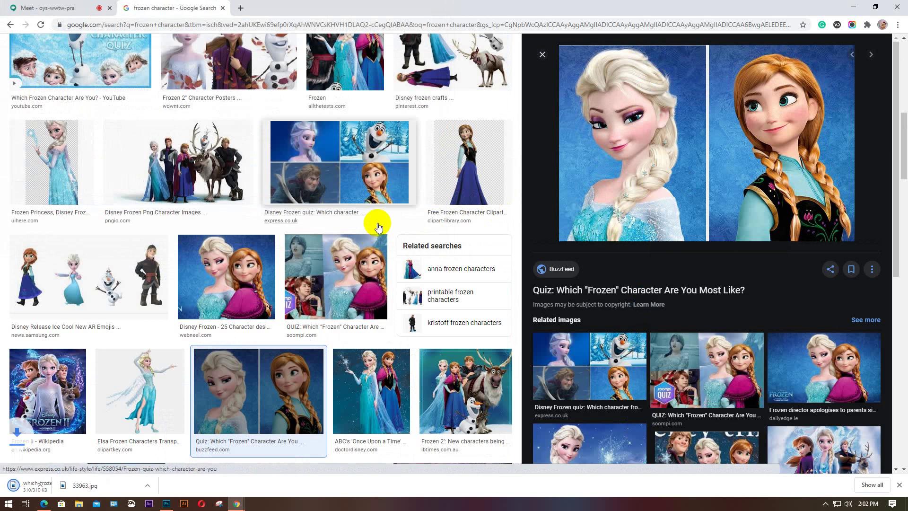
Save the related Pinterest Anna clipart image to the Desktop
click(471, 167)
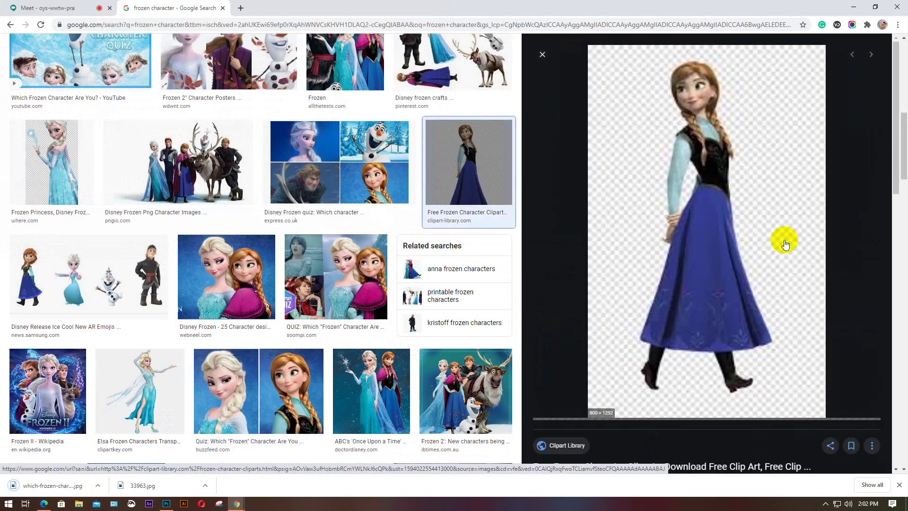
scroll(734, 242, down, 7)
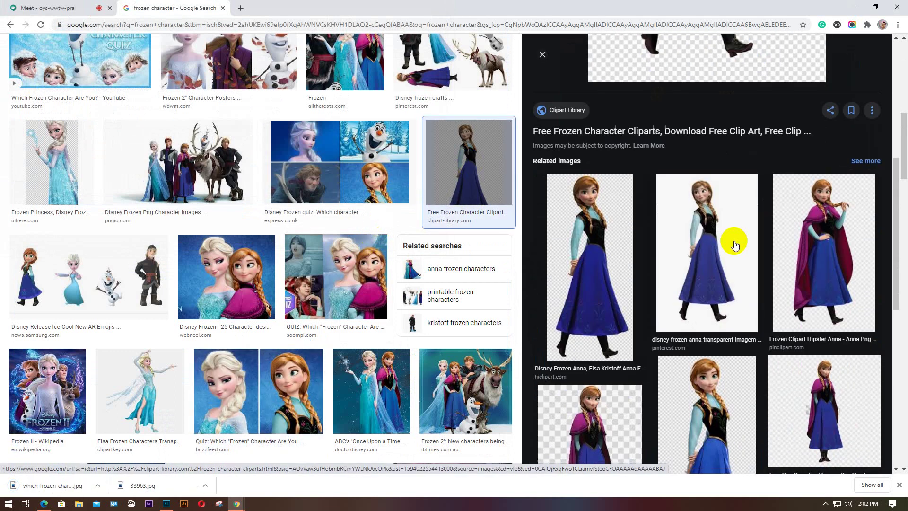
scroll(734, 244, down, 5)
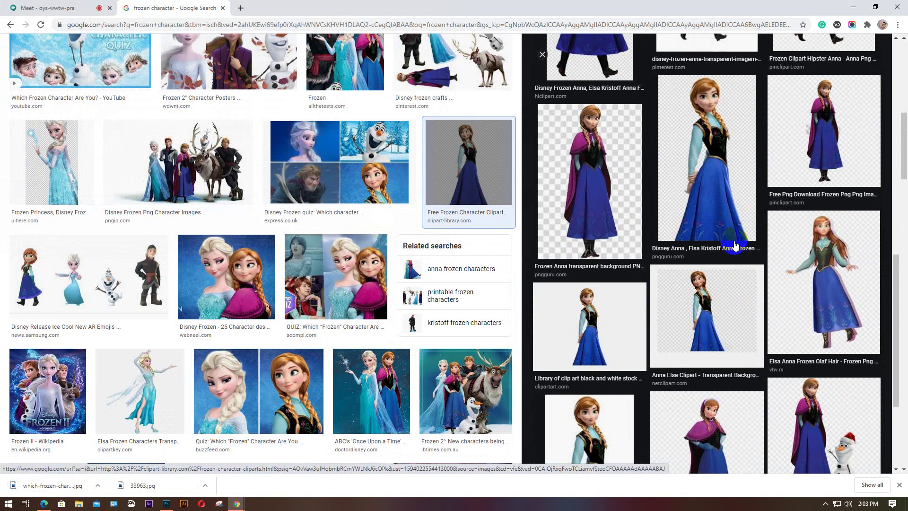
scroll(735, 244, down, 3)
scroll(734, 244, up, 4)
scroll(735, 244, up, 4)
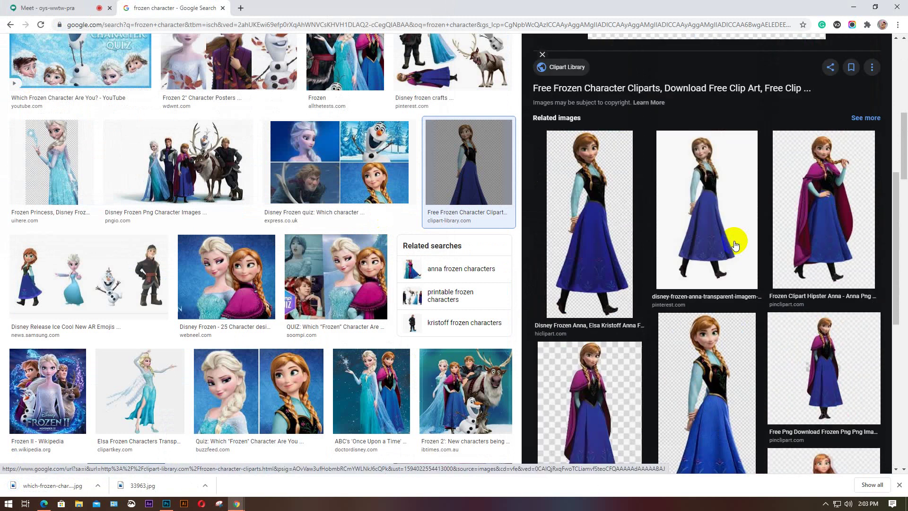
click(721, 212)
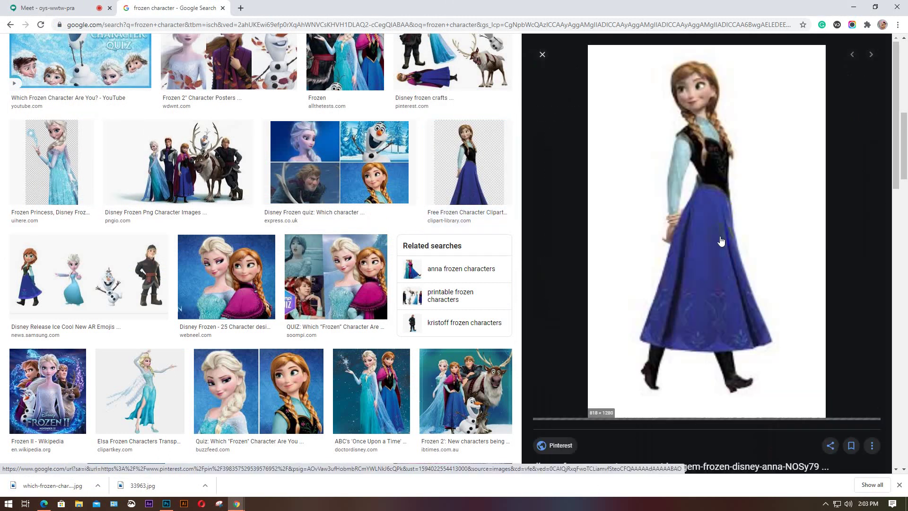
right_click(715, 183)
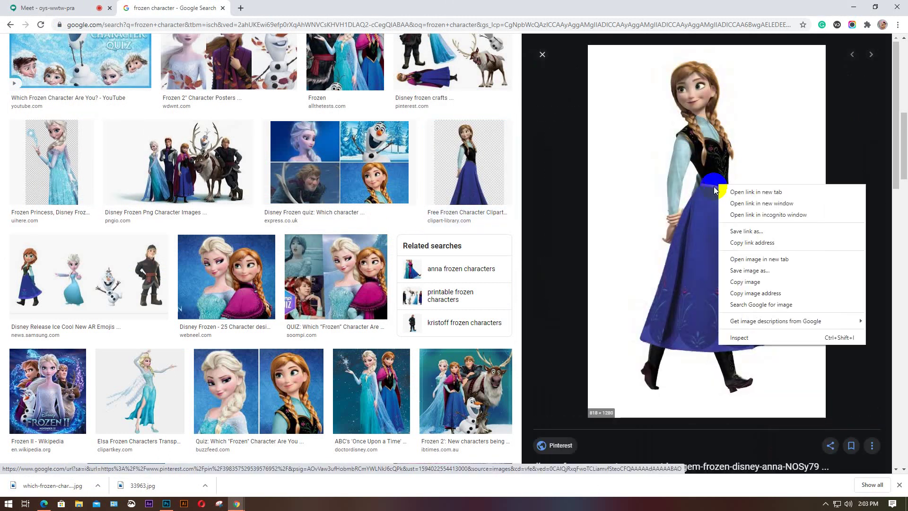
click(747, 270)
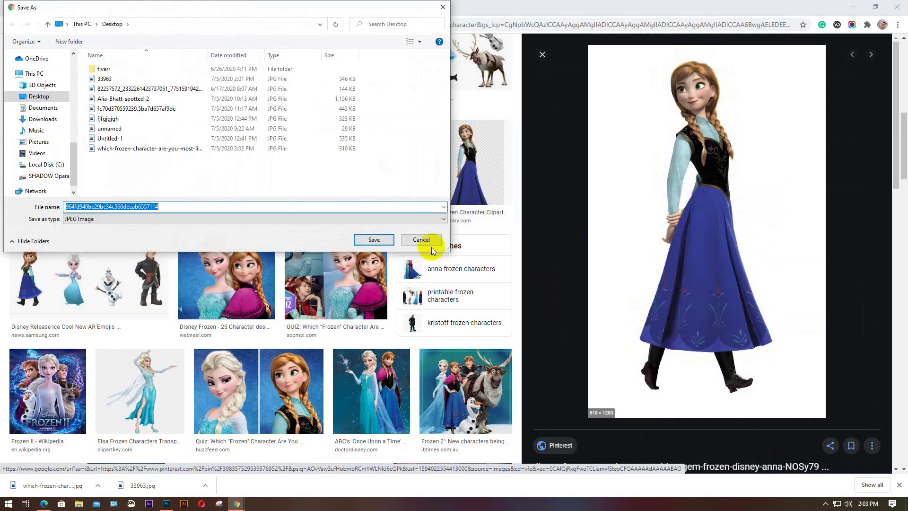
click(376, 240)
Save a full-length Frozen Princess Elsa image as a PNG
click(73, 182)
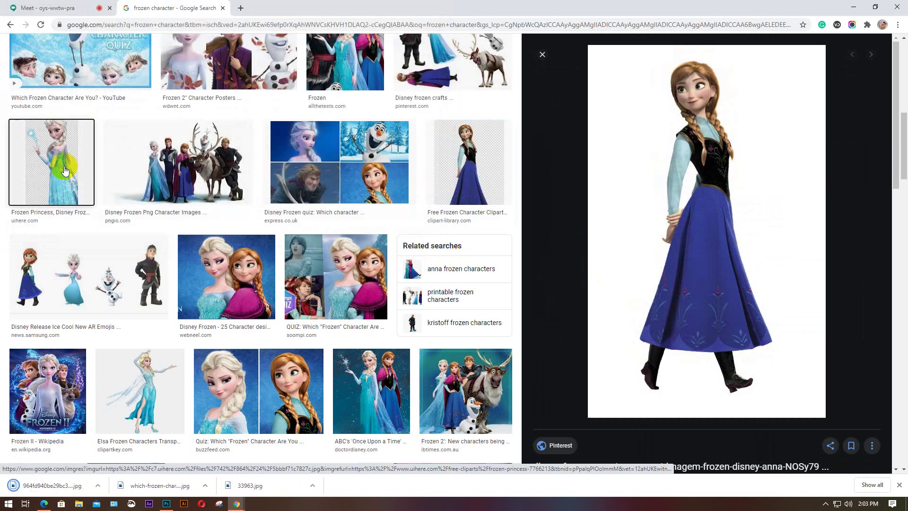
scroll(668, 257, down, 8)
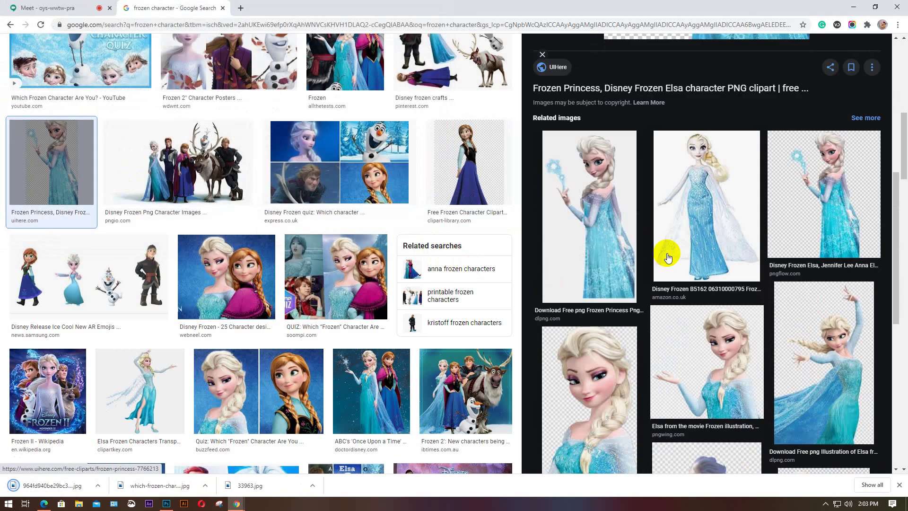
scroll(668, 257, down, 5)
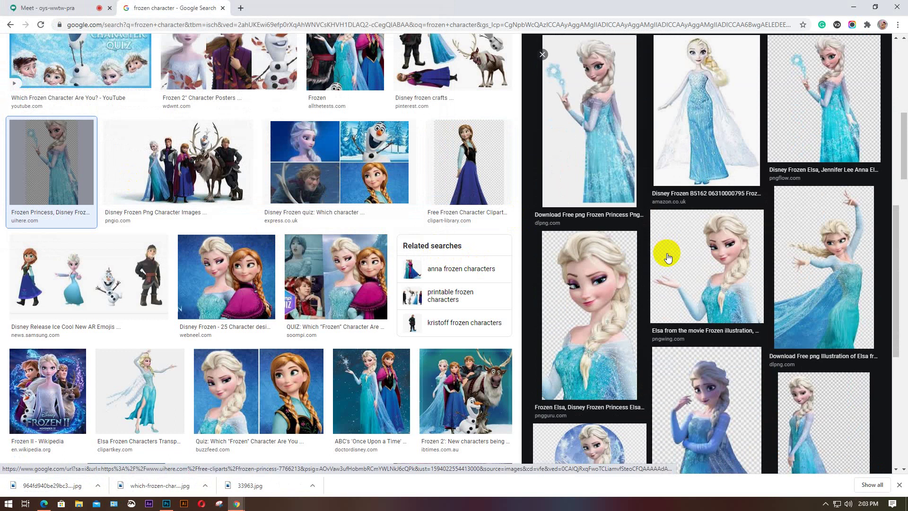
scroll(667, 257, down, 5)
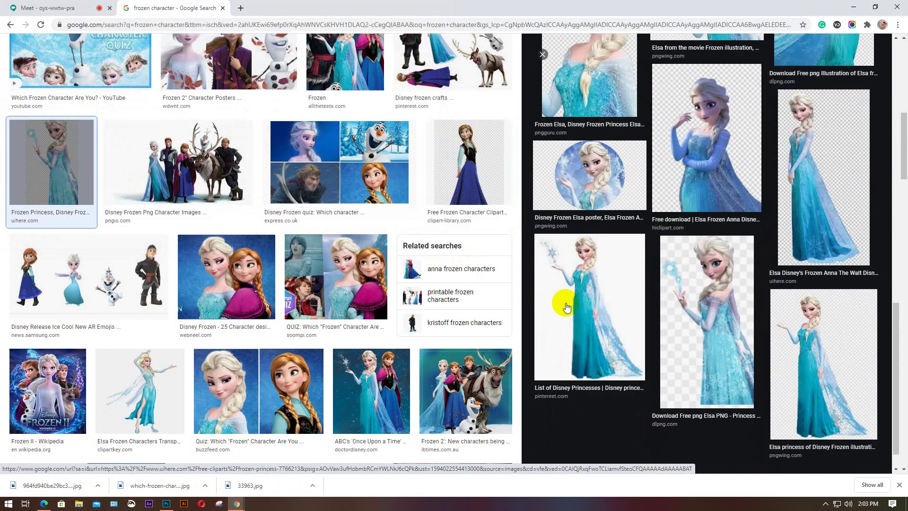
click(585, 304)
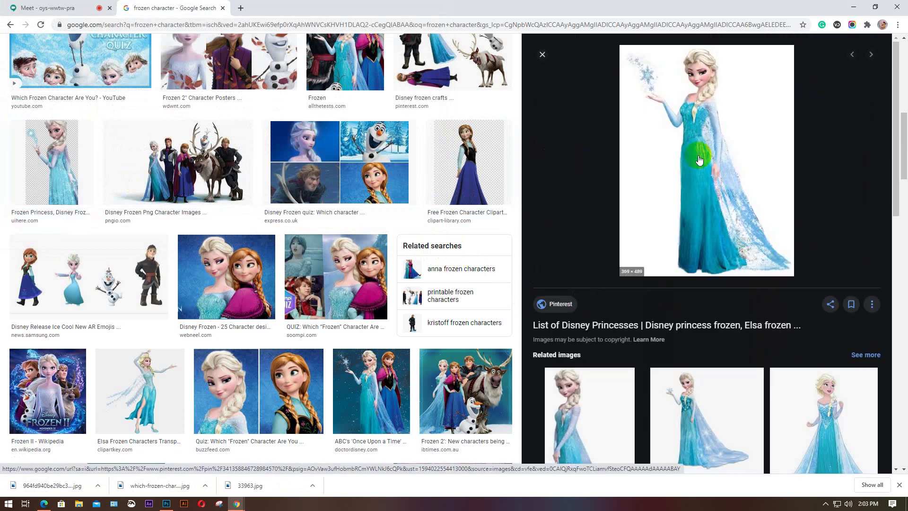
right_click(699, 140)
click(734, 213)
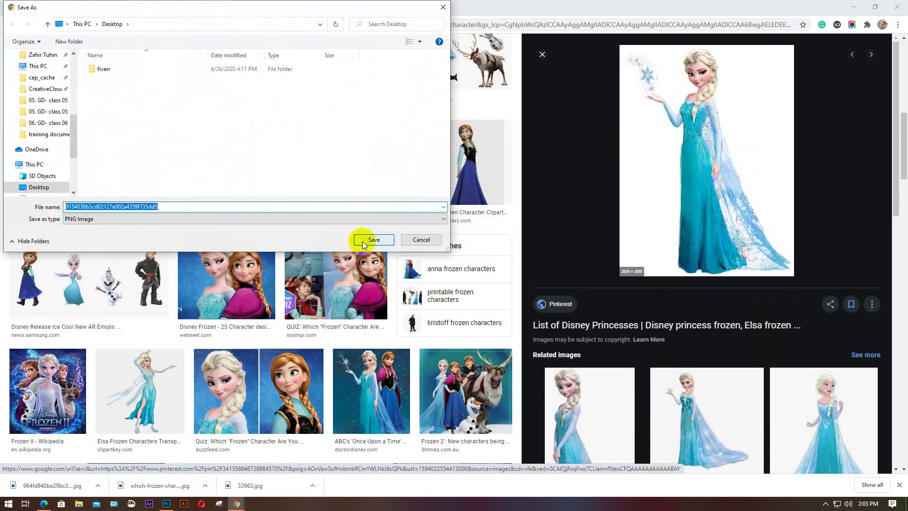
click(362, 242)
Preview the four-character Samsung Frozen image and browse its related results
scroll(275, 275, down, 3)
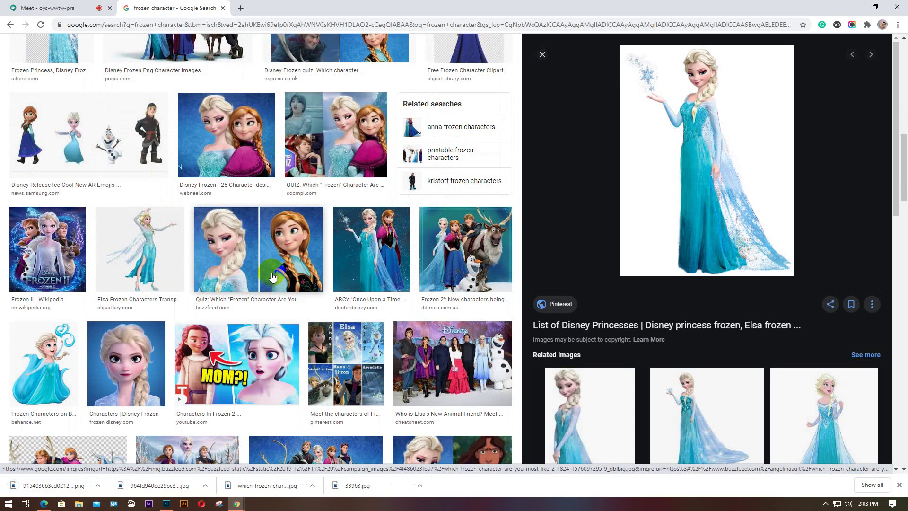
scroll(273, 277, down, 2)
scroll(273, 277, up, 3)
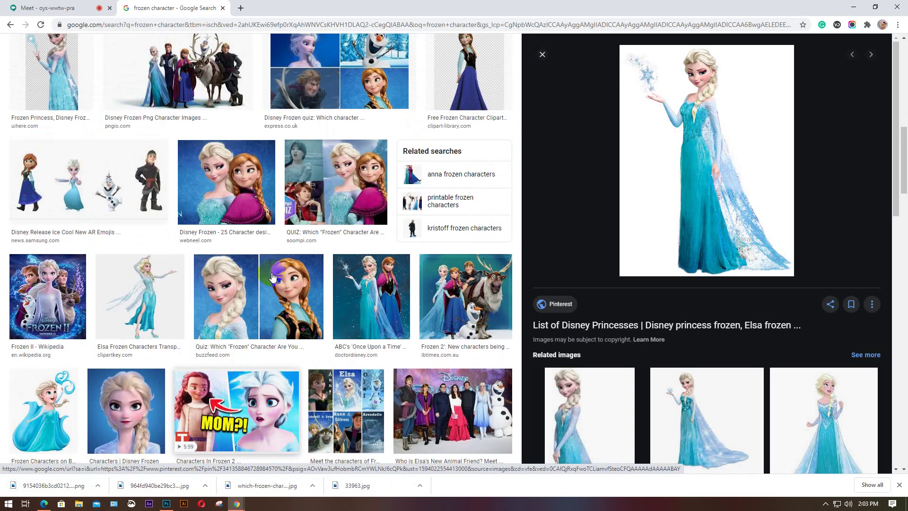
click(92, 191)
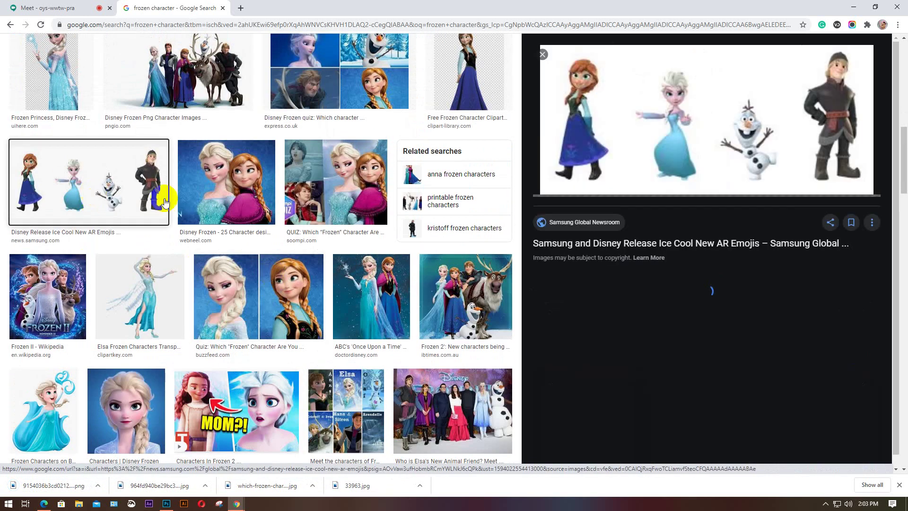
scroll(740, 188, down, 2)
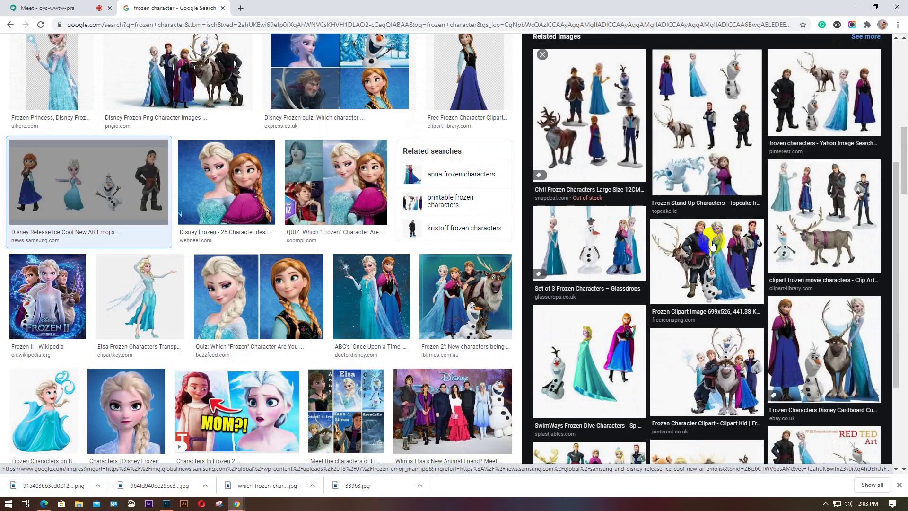
scroll(712, 245, down, 1)
scroll(712, 244, down, 2)
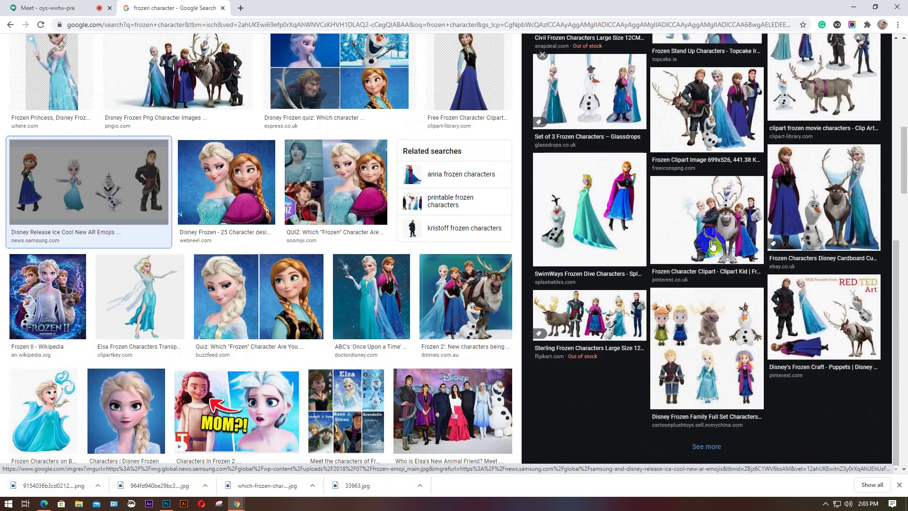
scroll(431, 285, up, 6)
scroll(432, 285, up, 6)
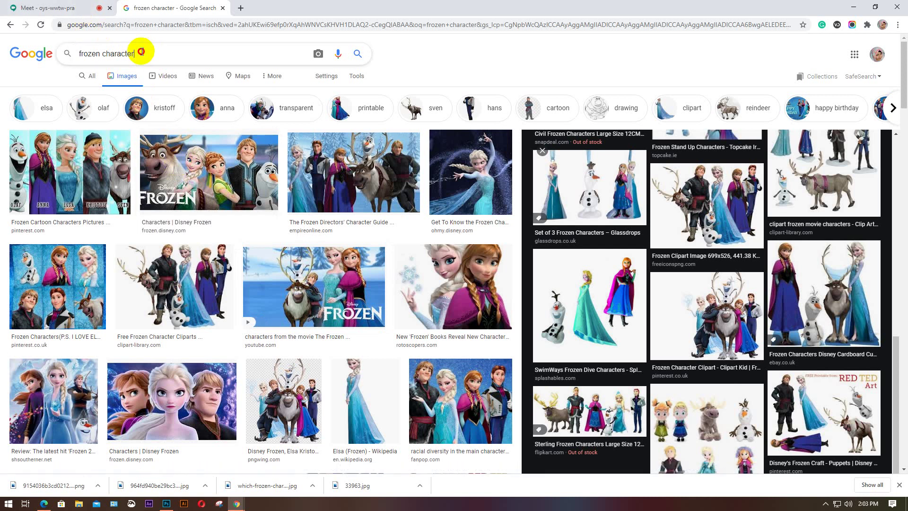
Search images for 'frozen typography' and open the Frozen Font | Hyperpix result
double_click(105, 61)
text(ty)
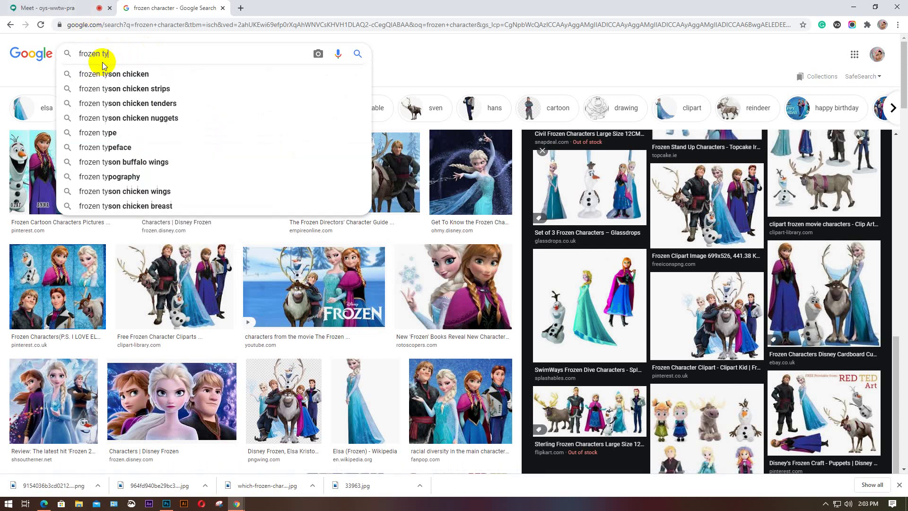
text(pogr)
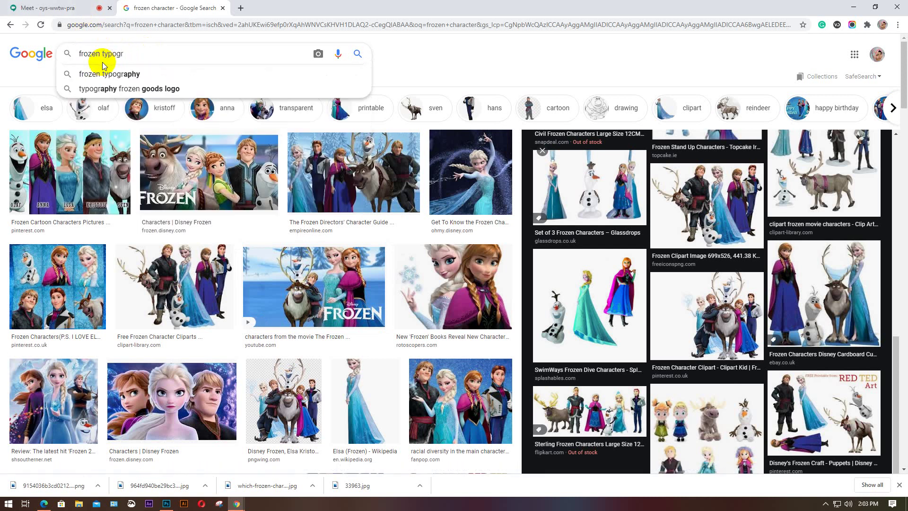
text(aphy)
key(Return)
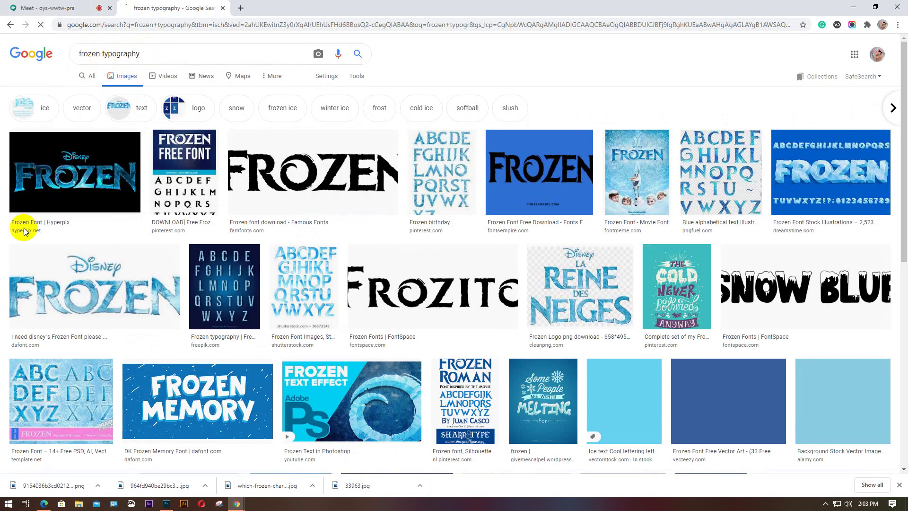
click(19, 225)
Save the black Frozen logo image as frozen-logo-font-download to the Desktop
scroll(117, 189, down, 2)
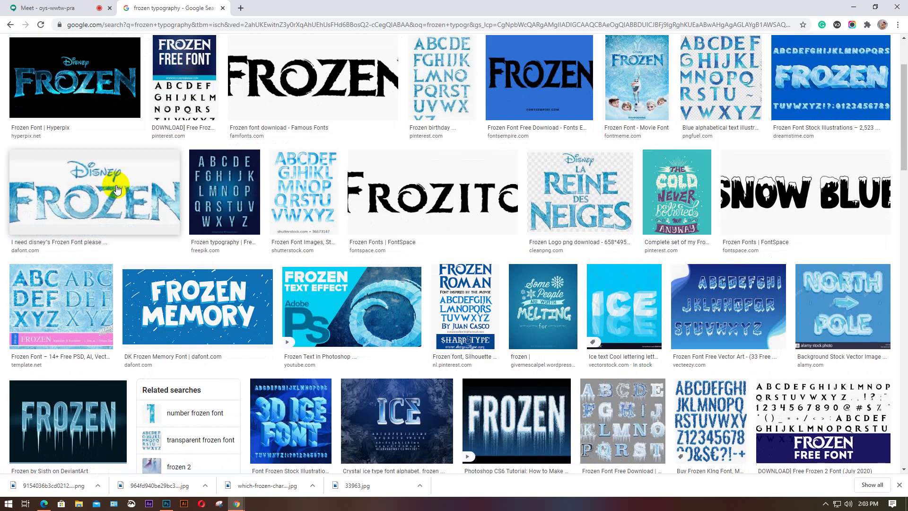
scroll(117, 189, down, 3)
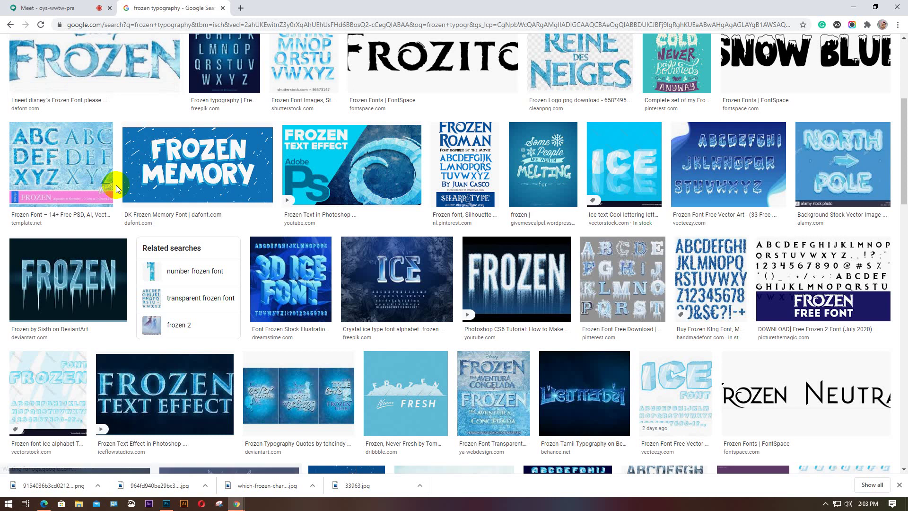
scroll(118, 189, up, 1)
scroll(115, 186, up, 5)
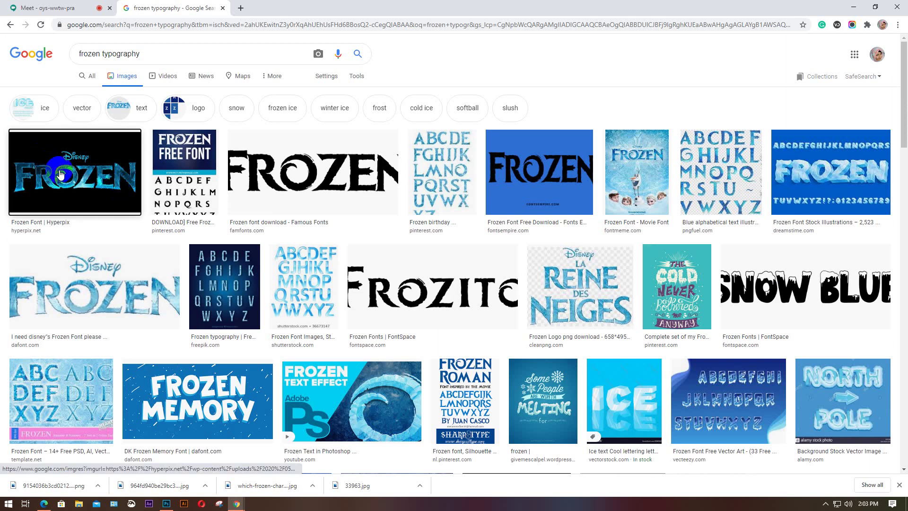
click(65, 189)
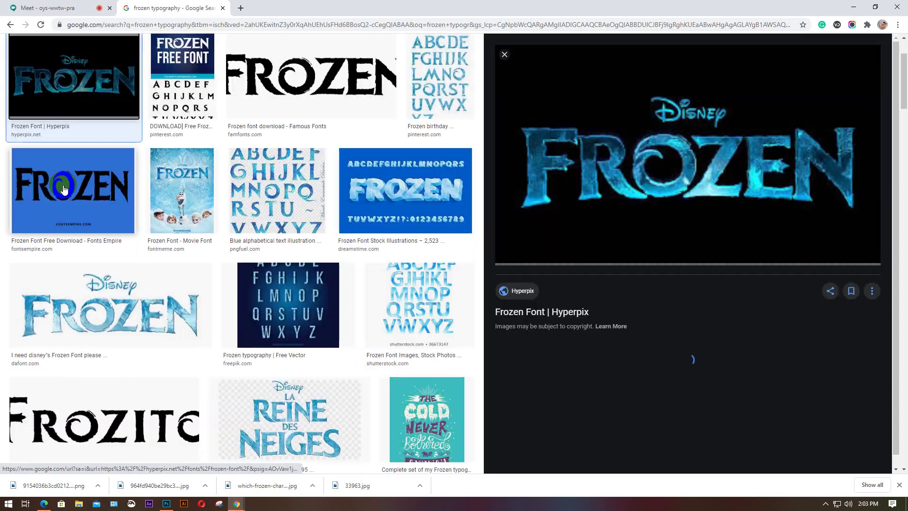
right_click(732, 221)
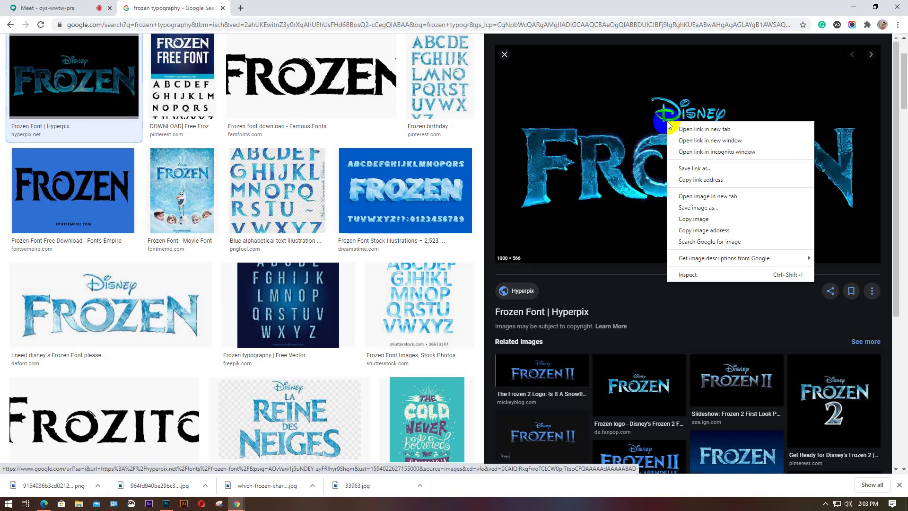
click(712, 210)
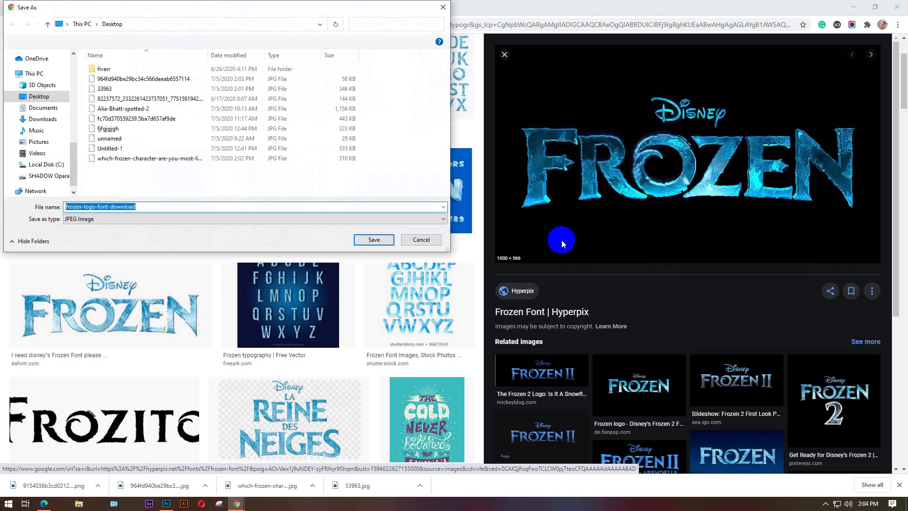
click(372, 239)
Select the word 'typography' in the search query for replacement
scroll(107, 193, up, 3)
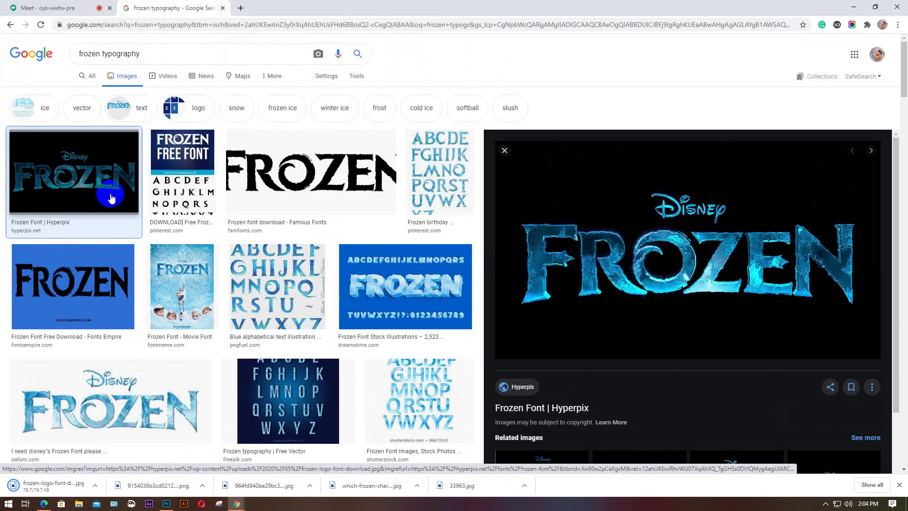
click(168, 56)
drag(169, 56, 103, 55)
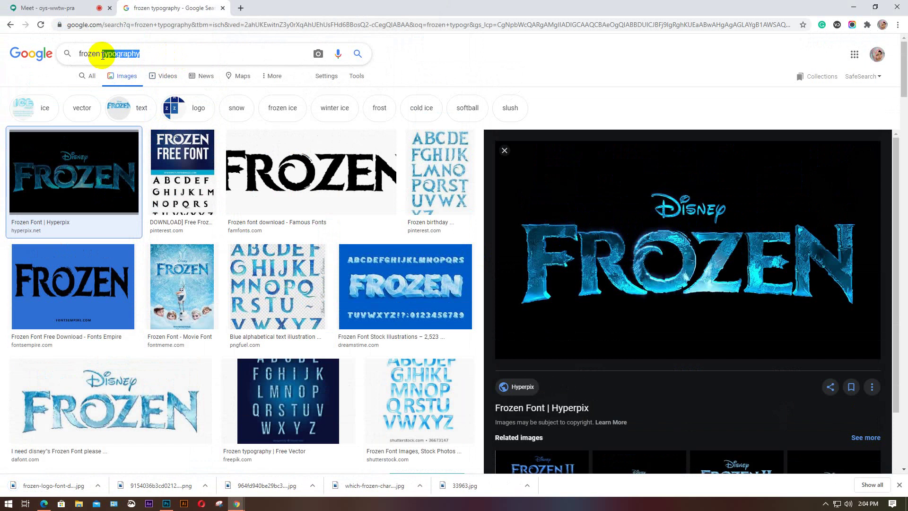
Search images for 'frozen wallpaper' using the suggestion list
text(wall)
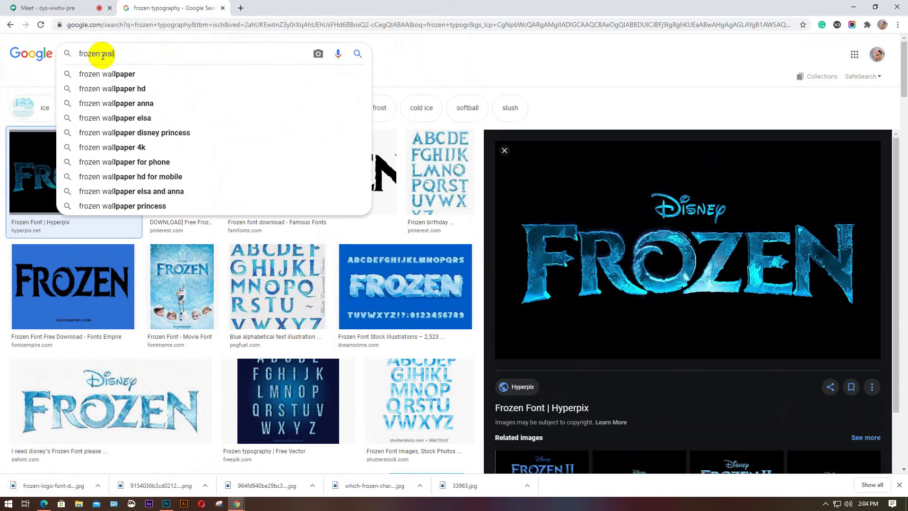
key(Down)
key(Return)
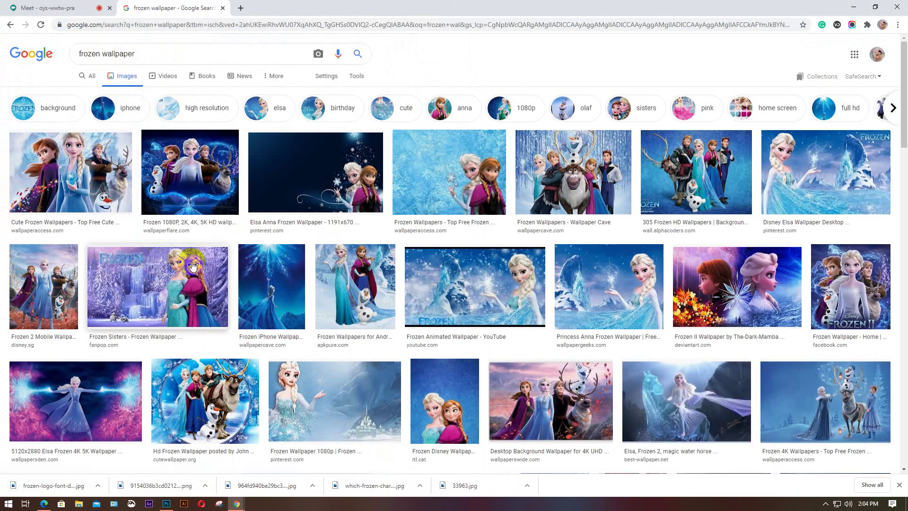
scroll(192, 266, down, 4)
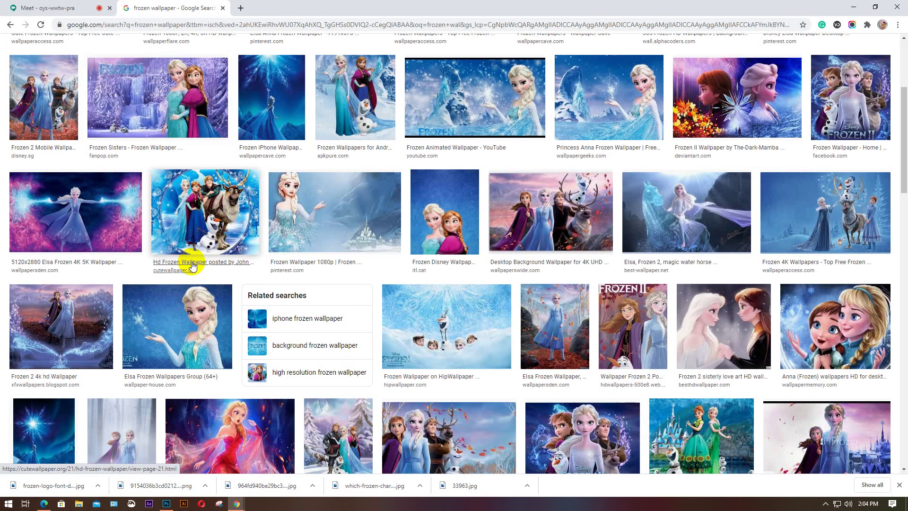
scroll(192, 266, down, 2)
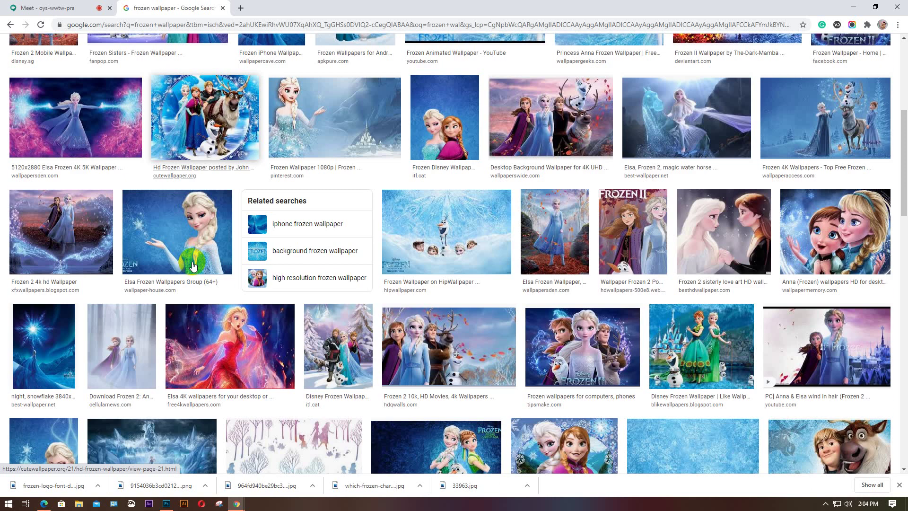
scroll(192, 266, down, 3)
scroll(192, 266, down, 1)
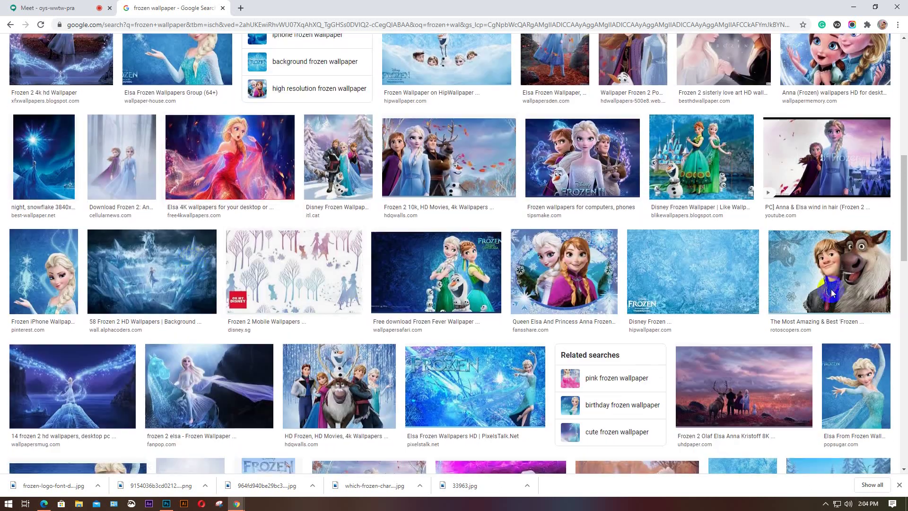
Preview the Disney Frozen ice background, then save the related snowflake ice texture photo
click(685, 277)
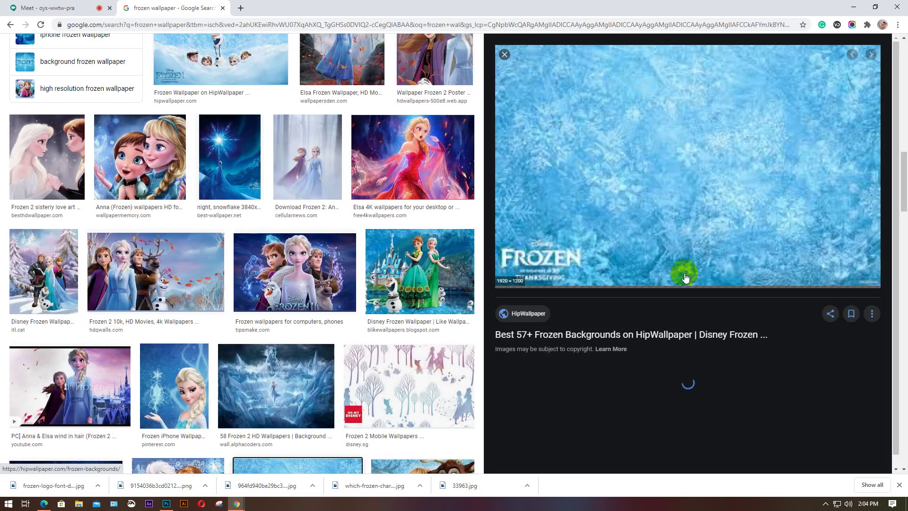
scroll(678, 263, down, 3)
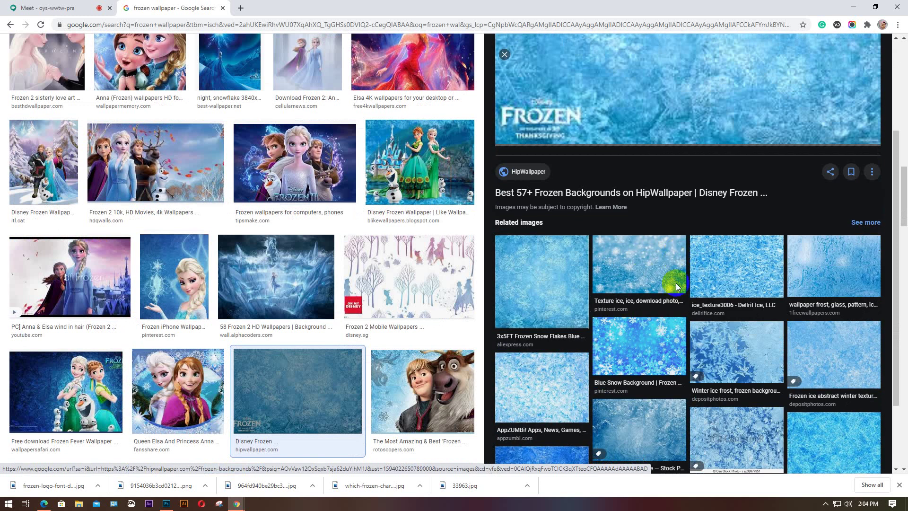
scroll(689, 288, down, 2)
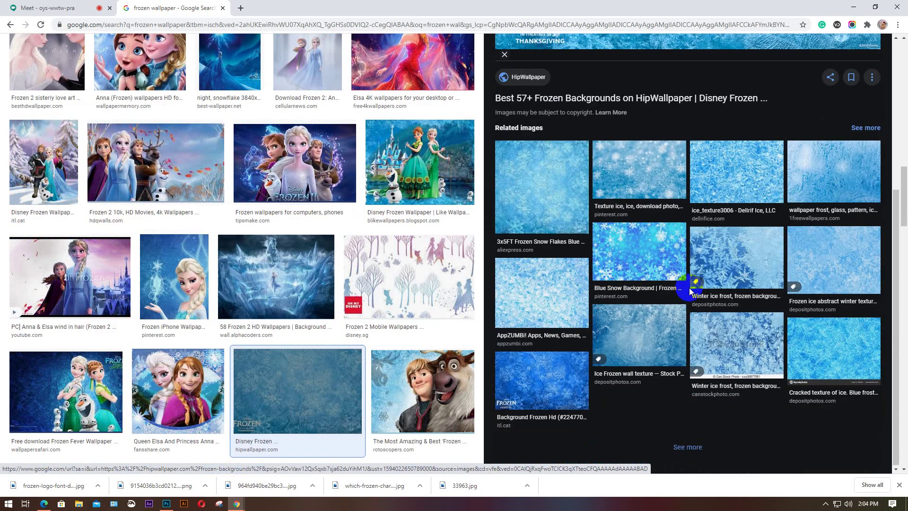
scroll(689, 288, up, 1)
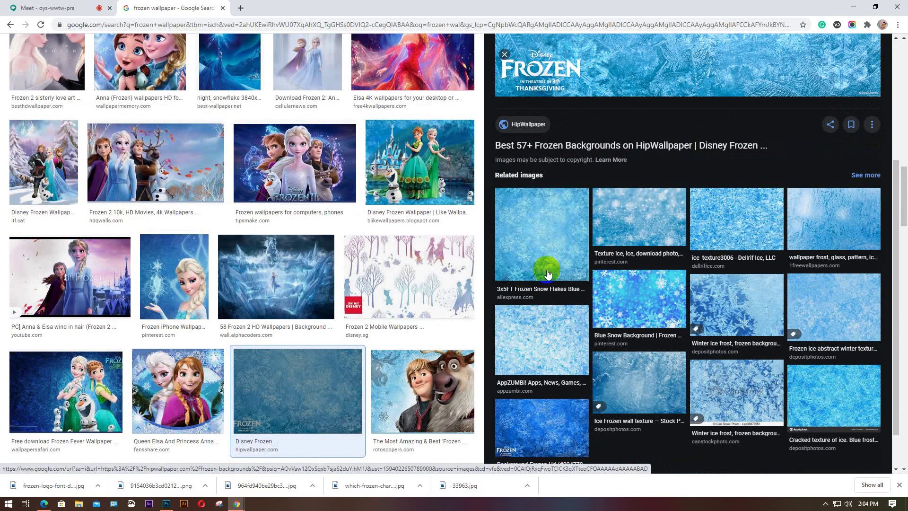
click(612, 225)
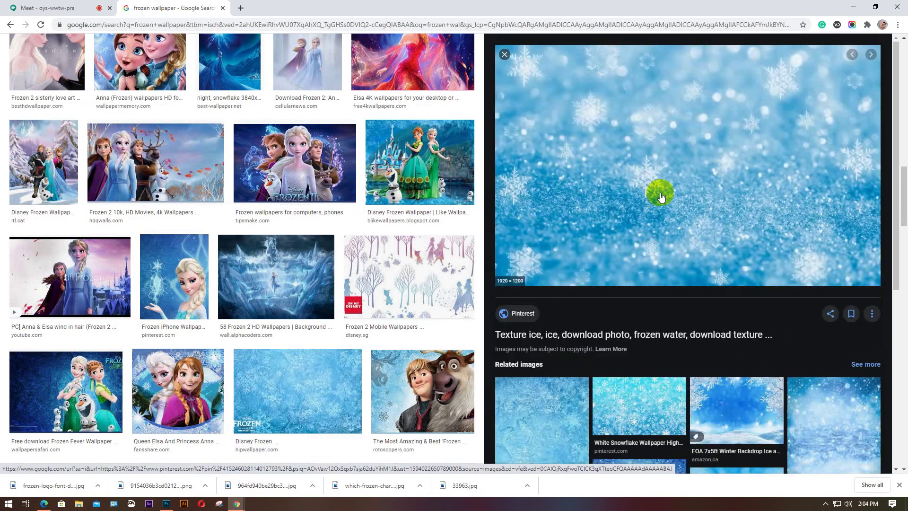
right_click(662, 197)
click(683, 228)
key(Return)
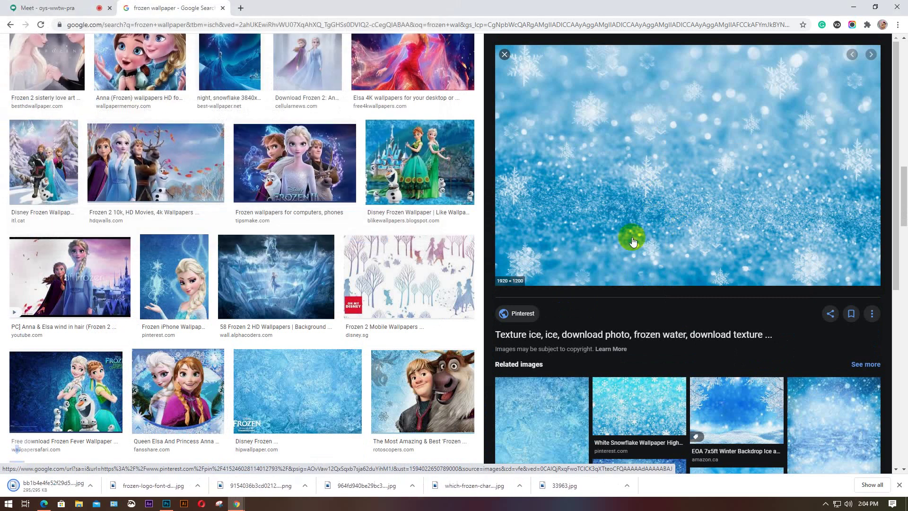
scroll(298, 251, up, 10)
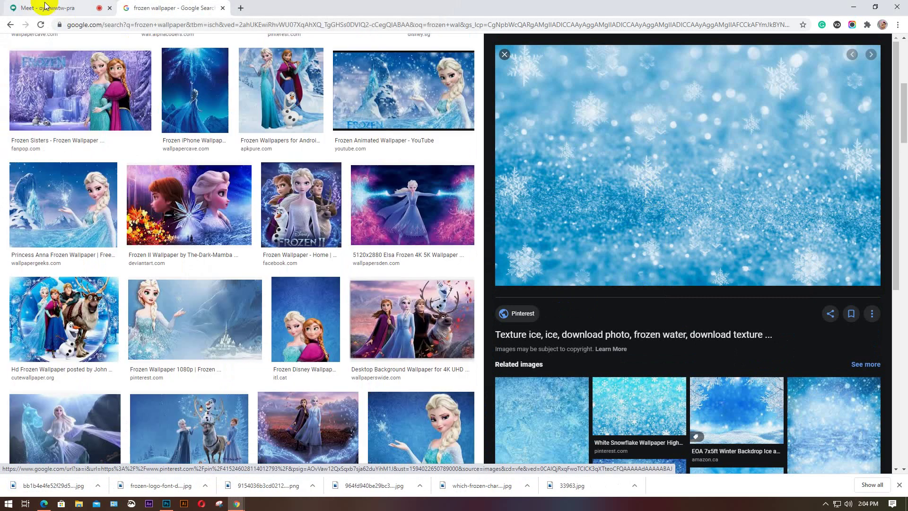
Admit both waiting participants, close the downloads bar, and show the five-person participant list
key(ctrl+1)
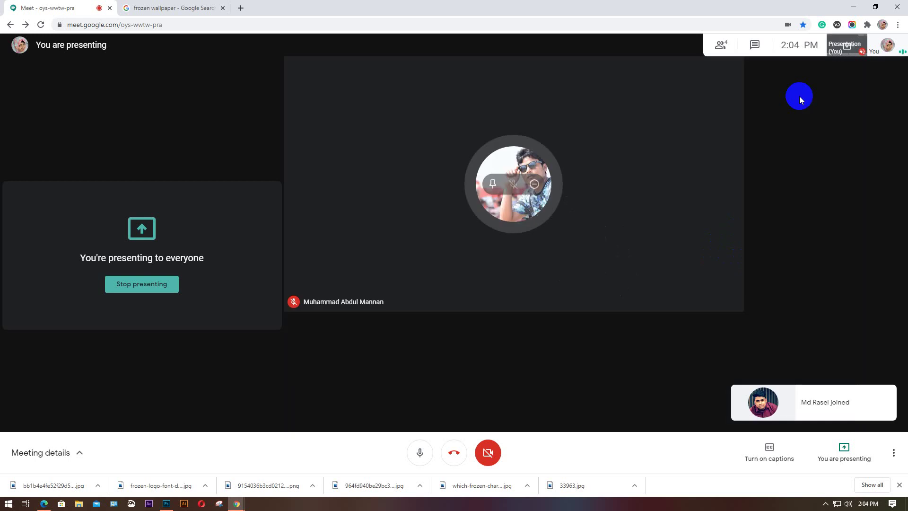
click(722, 46)
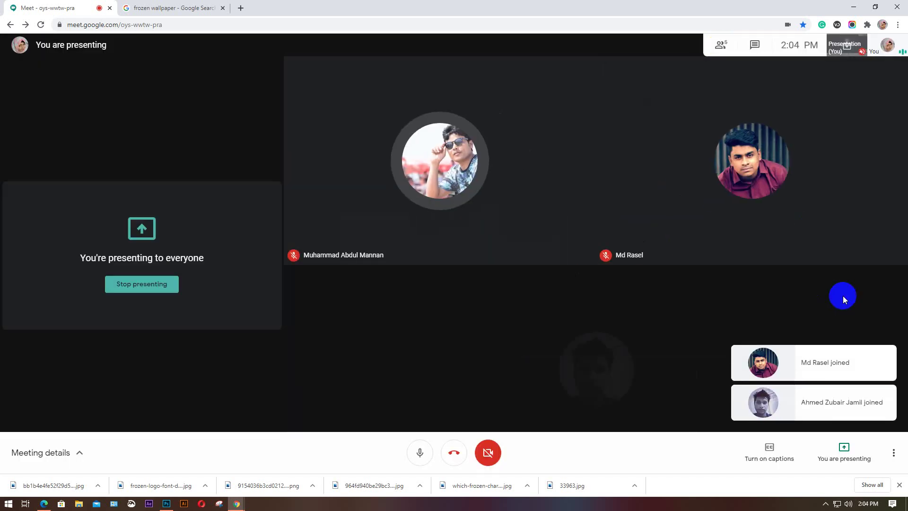
click(900, 485)
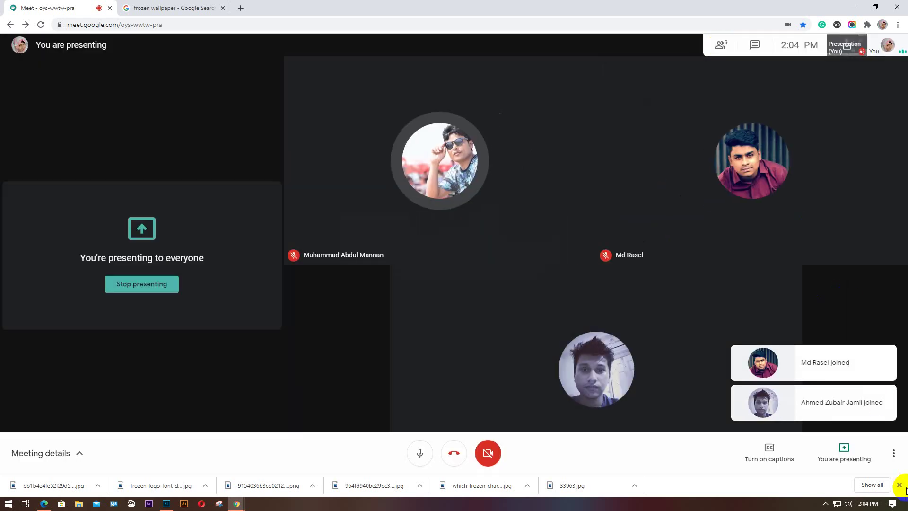
click(755, 44)
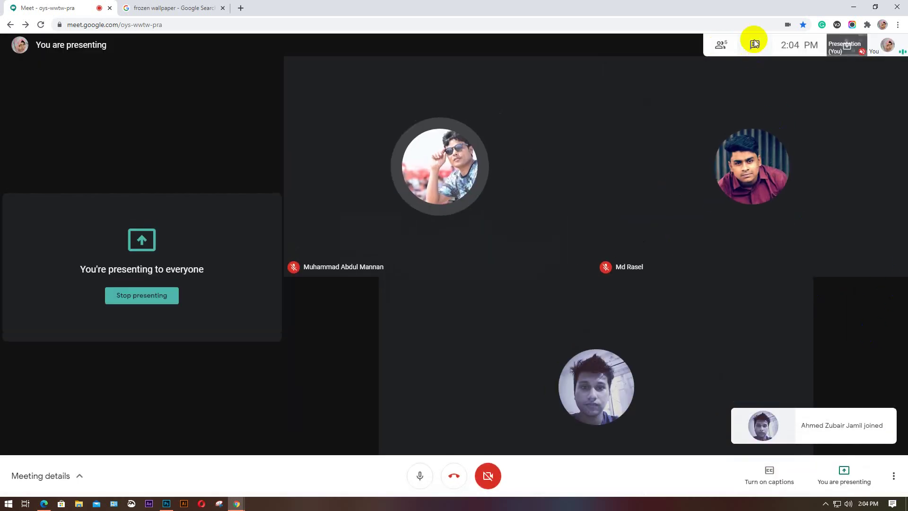
click(843, 298)
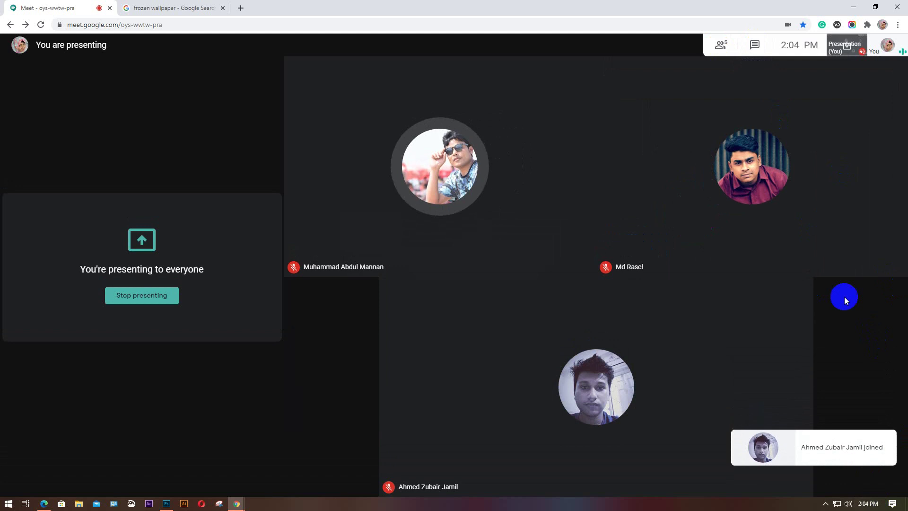
click(721, 46)
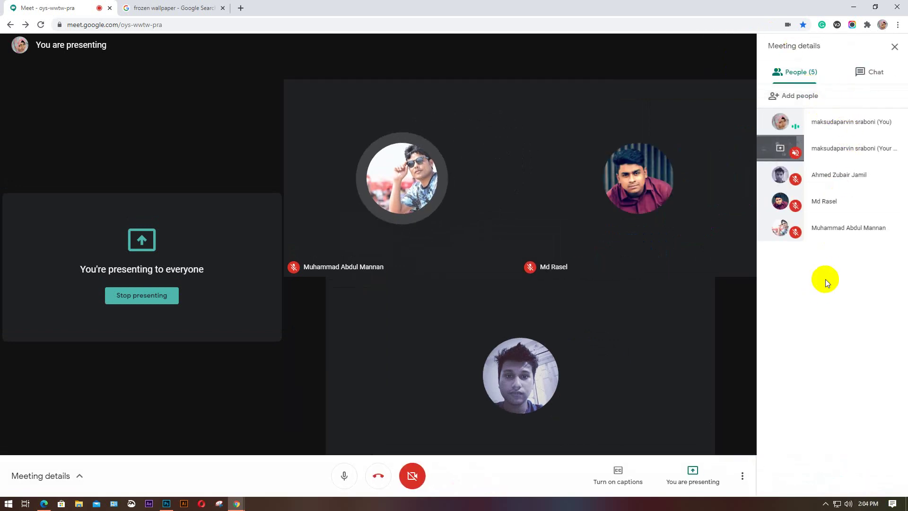
click(79, 504)
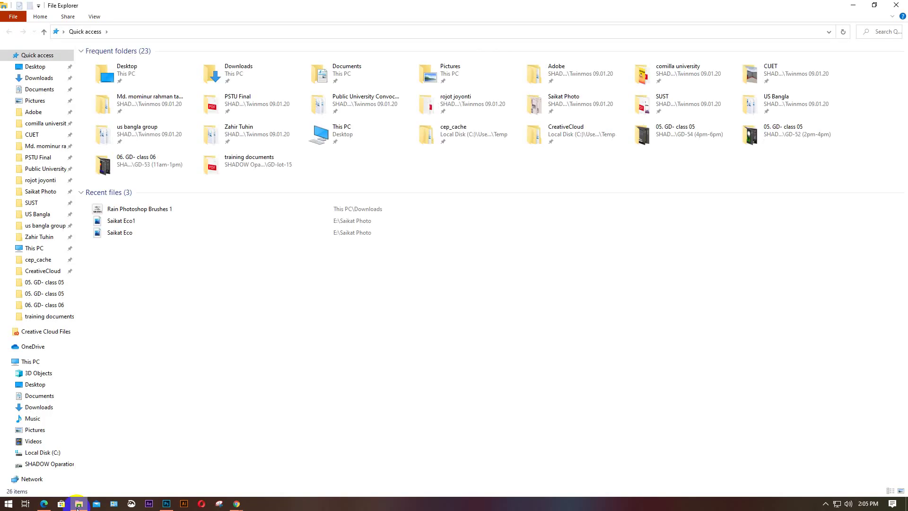
Show the Desktop folder and drag the snowflake texture image into Photoshop
click(30, 66)
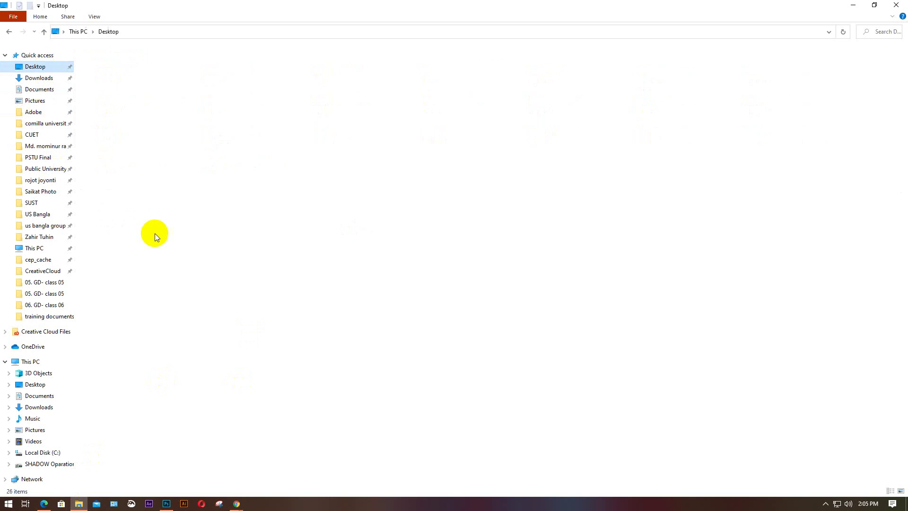
drag(467, 76, 103, 429)
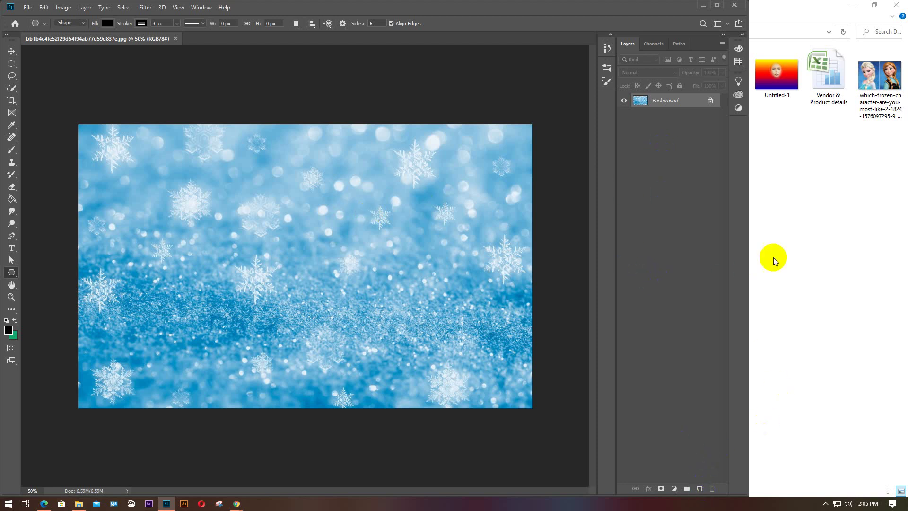
Drag the Elsa image from the Desktop folder onto the snowflake background as a new layer
click(799, 241)
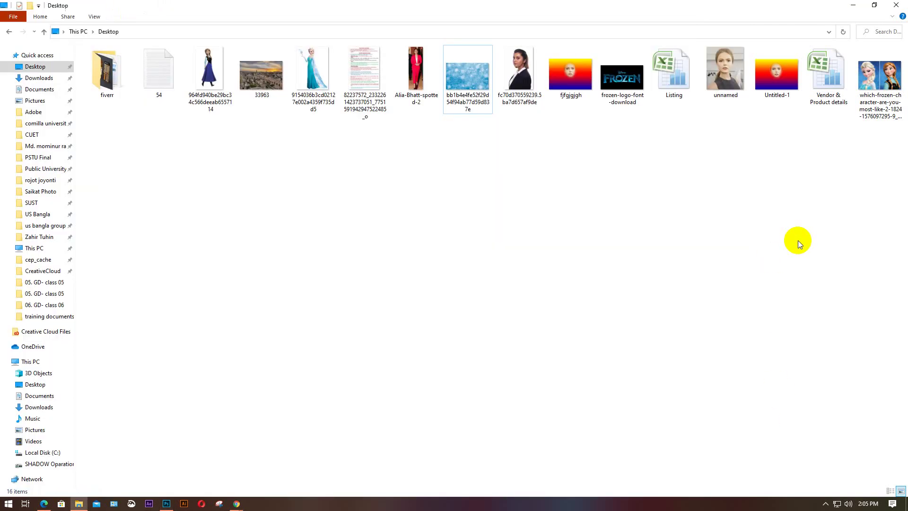
click(296, 64)
drag(317, 65, 227, 373)
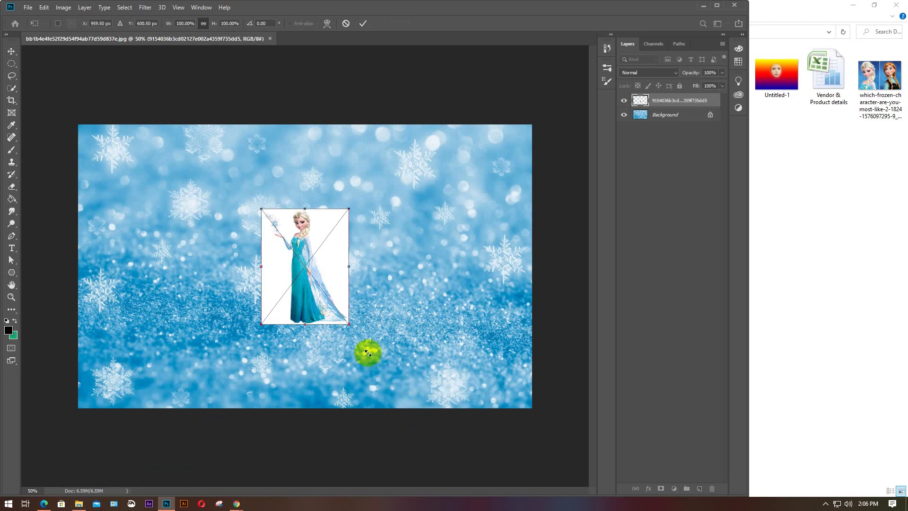
drag(349, 323, 415, 413)
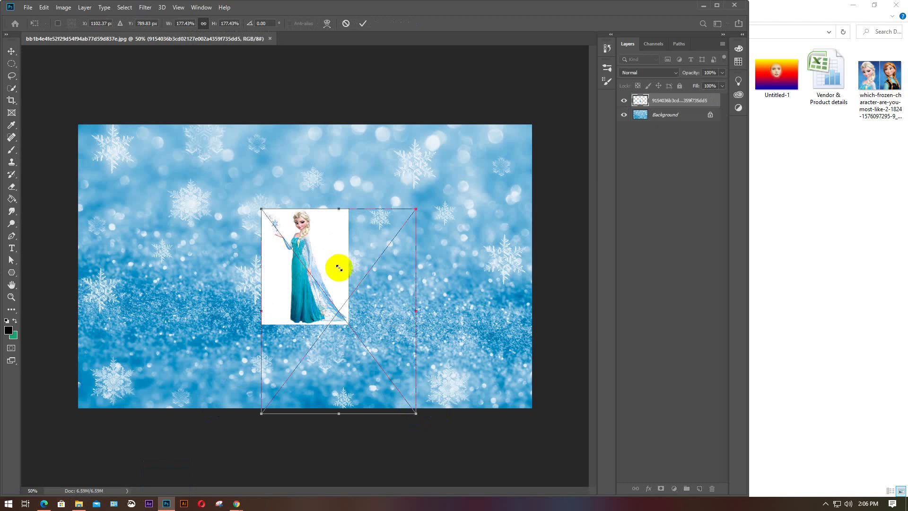
click(450, 215)
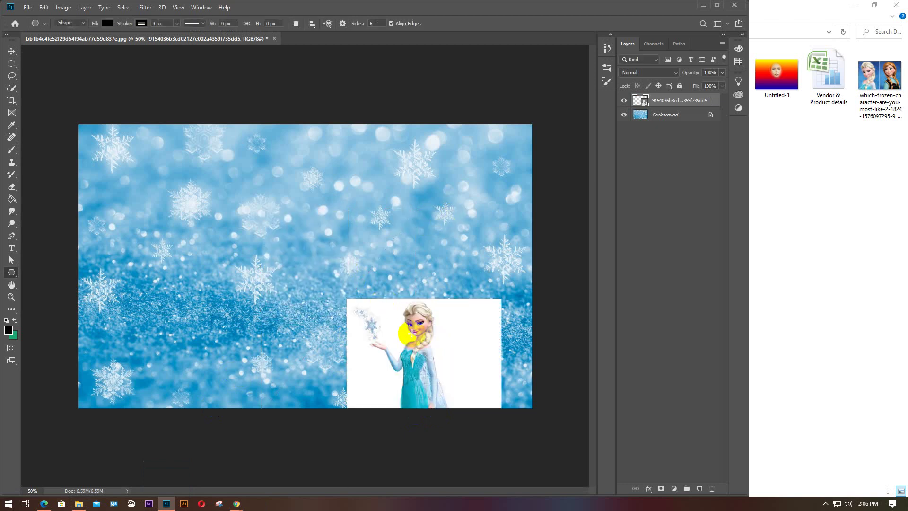
Move the teal-gown picture up-left and scale it up with Free Transform (Ctrl+T)
key(v)
drag(412, 333, 259, 208)
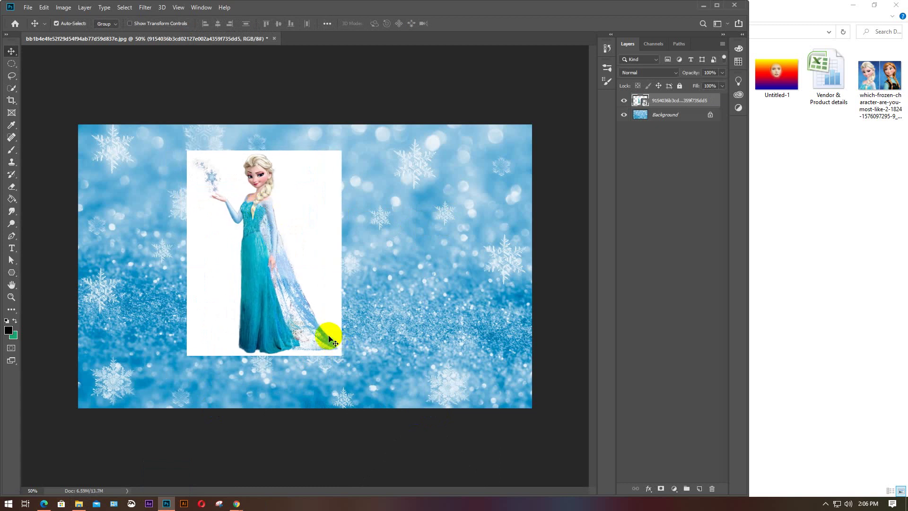
key(ctrl+t)
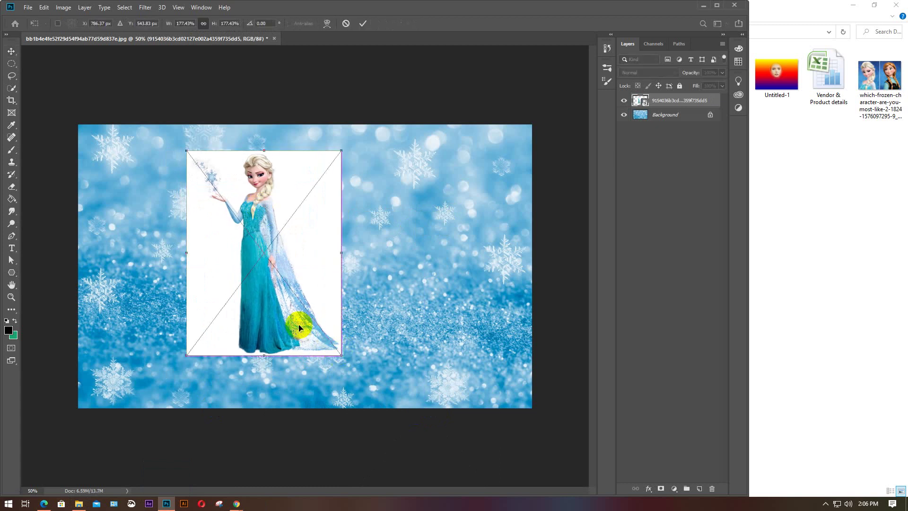
drag(341, 355, 375, 373)
drag(339, 308, 316, 296)
key(Return)
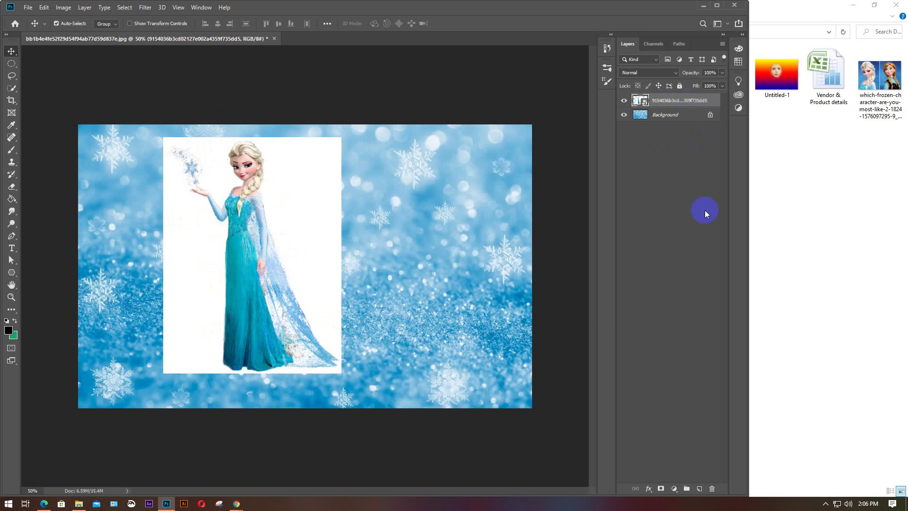
Reset colours to default black and white and add a layer mask to the teal-gown layer
click(6, 321)
click(7, 321)
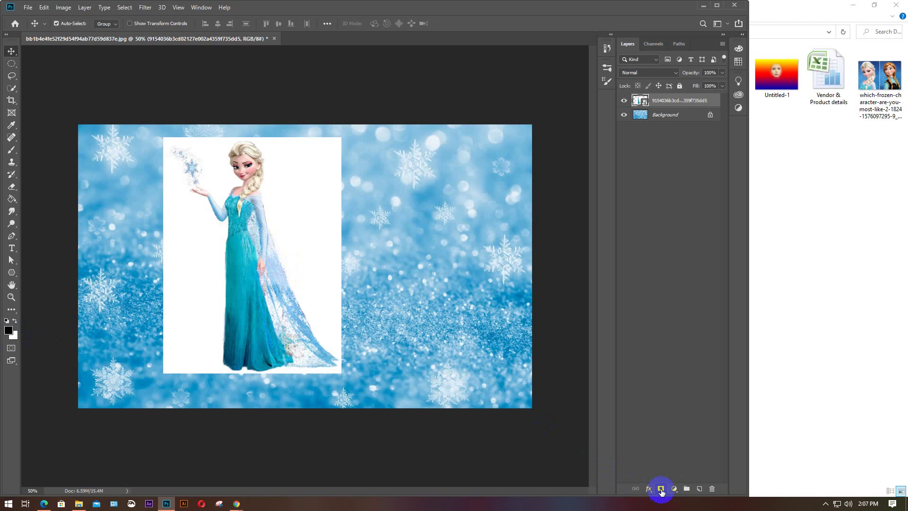
click(661, 490)
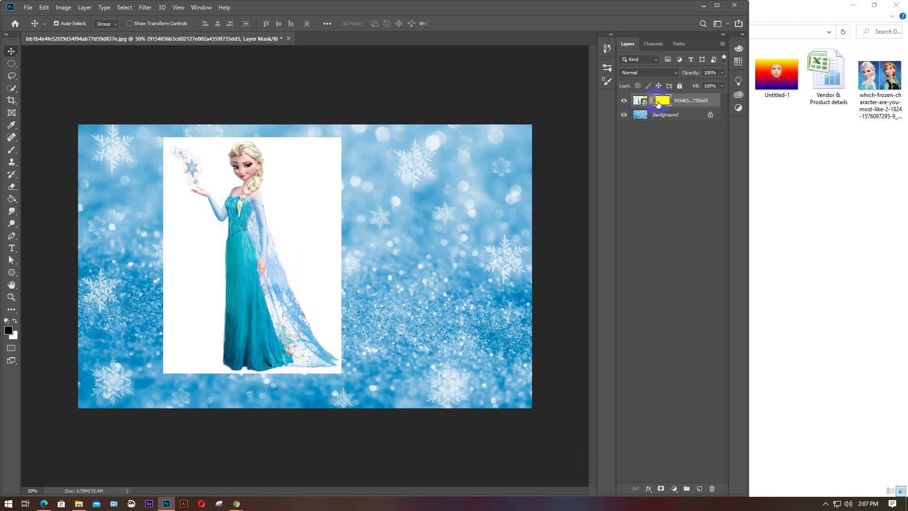
key(ctrl+z)
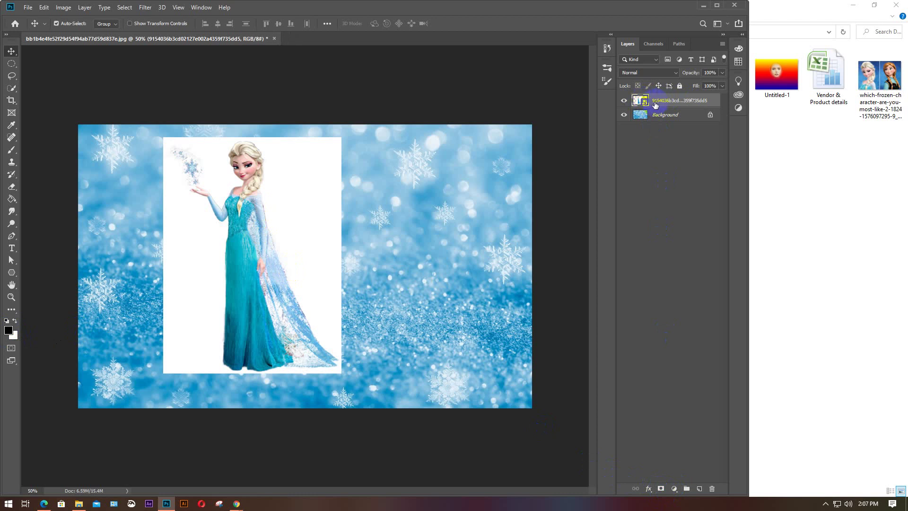
click(661, 490)
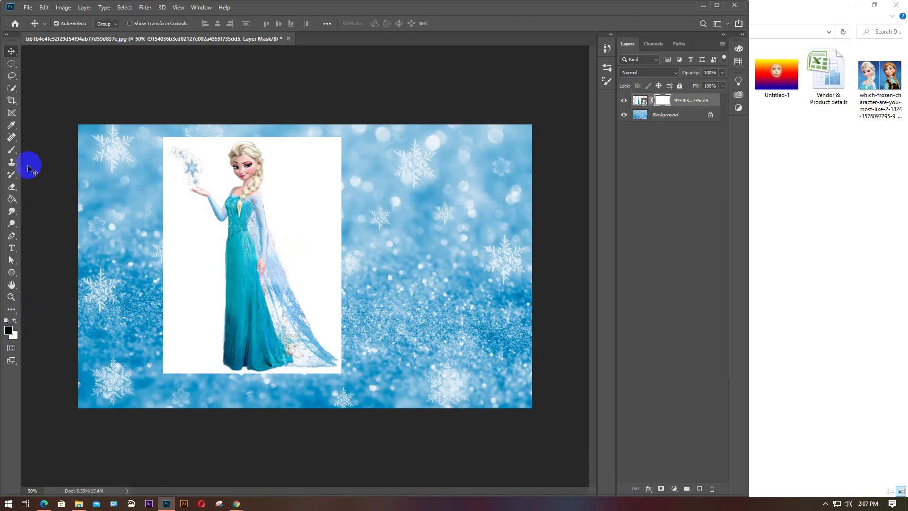
Select the Brush Tool with the 400 px Soft Round preset from General Brushes
click(11, 151)
click(55, 151)
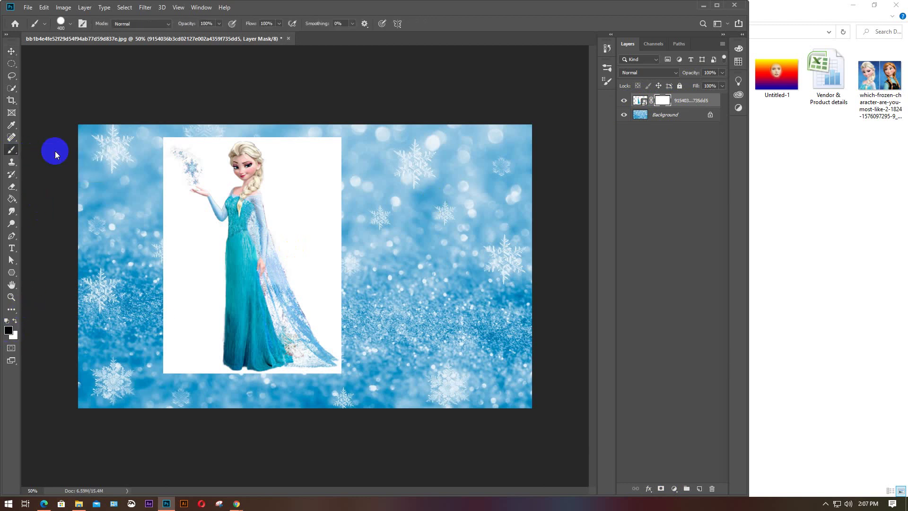
click(71, 25)
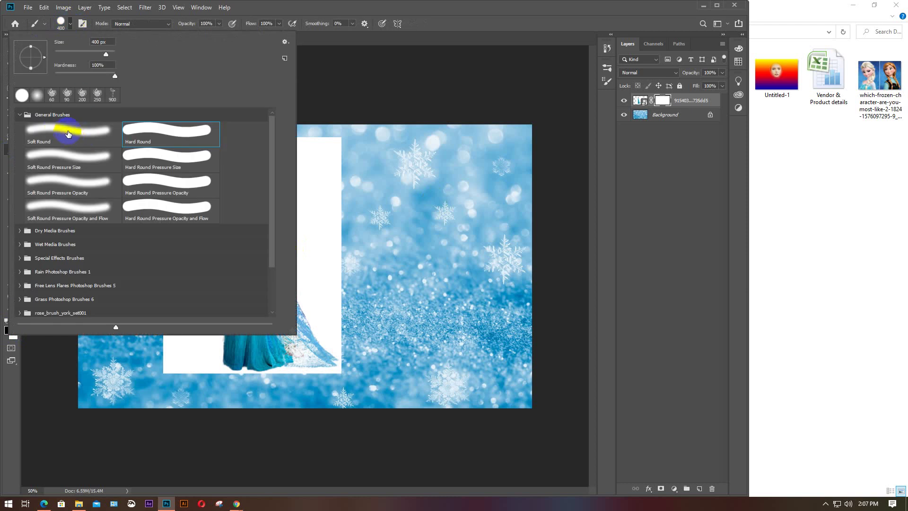
click(67, 137)
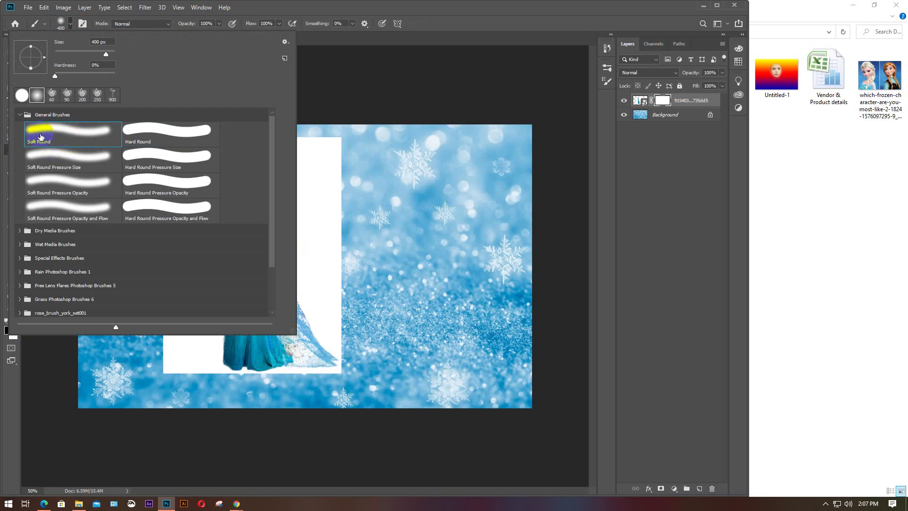
click(19, 116)
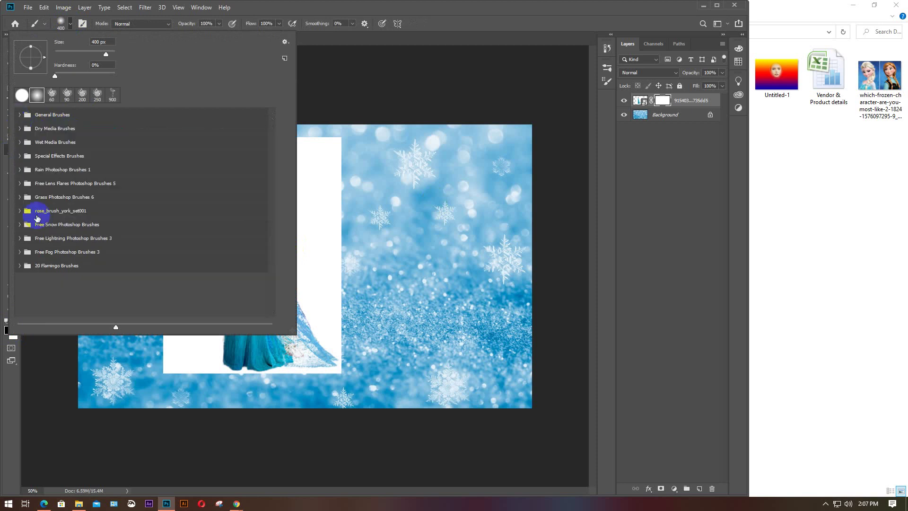
click(19, 117)
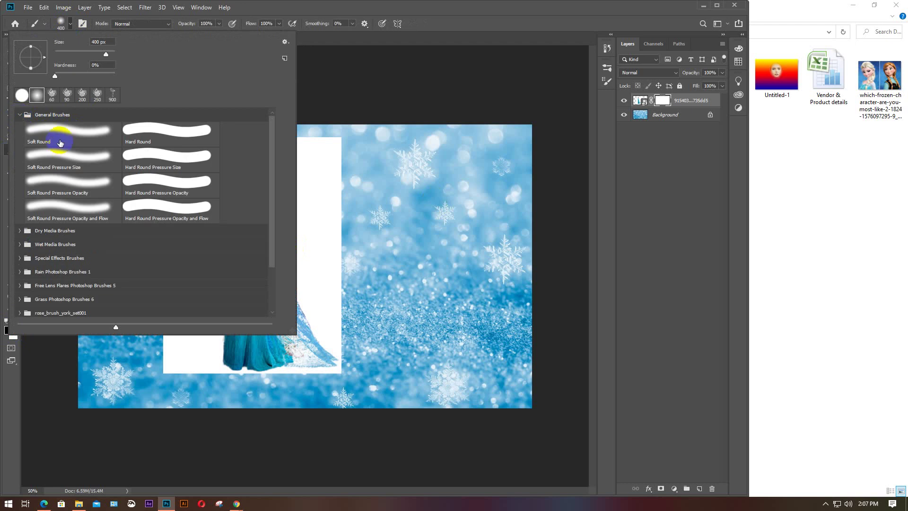
click(19, 116)
click(69, 26)
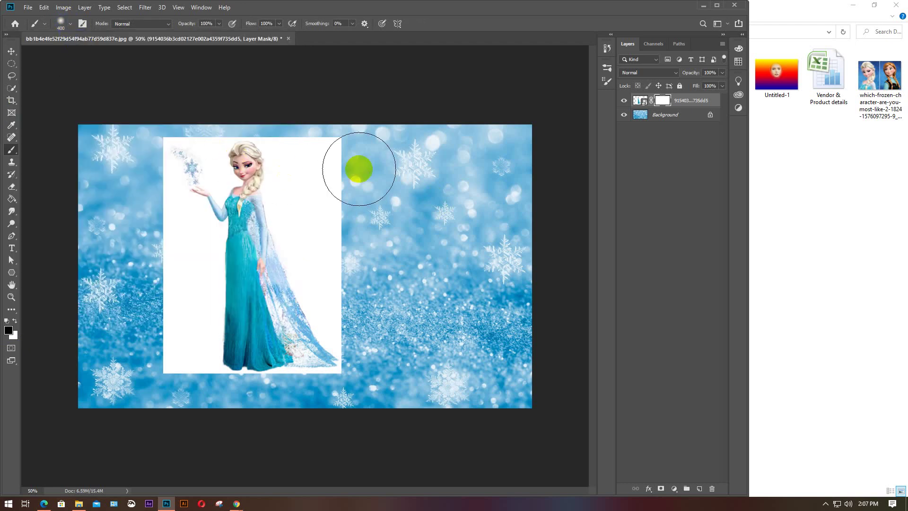
Paint away the white box's top-right and left areas, then drag the Anna clipart into the document
mouse_move(348, 144)
mouse_down()
mouse_move(352, 200)
mouse_move(344, 143)
mouse_move(330, 219)
mouse_move(349, 255)
mouse_move(345, 238)
mouse_move(337, 231)
mouse_move(365, 330)
mouse_move(343, 291)
mouse_move(363, 347)
mouse_move(319, 223)
mouse_move(321, 193)
mouse_move(324, 224)
mouse_move(312, 198)
mouse_move(310, 141)
mouse_move(321, 139)
mouse_move(318, 179)
mouse_move(318, 138)
mouse_up()
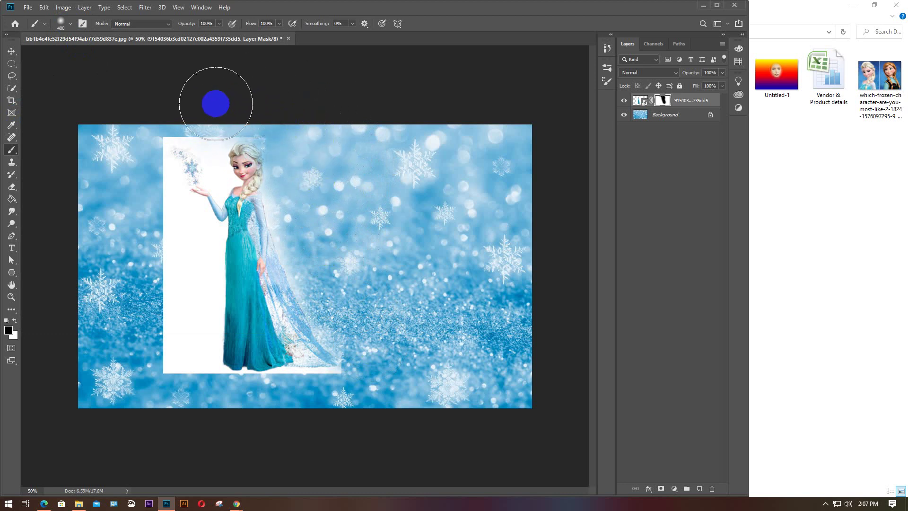
mouse_move(193, 276)
mouse_down()
mouse_move(165, 326)
mouse_move(168, 276)
mouse_move(171, 324)
mouse_move(138, 227)
mouse_move(165, 246)
mouse_move(181, 338)
mouse_move(177, 387)
mouse_move(169, 356)
mouse_move(199, 397)
mouse_move(329, 399)
mouse_up()
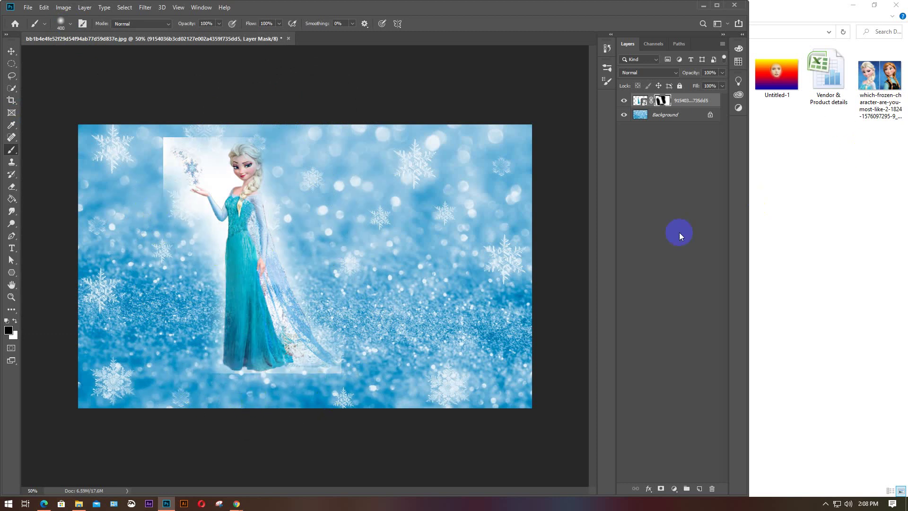
click(796, 276)
drag(210, 75, 273, 356)
Move the purple-skirt picture right, scale it down and apply the transform
drag(347, 265, 419, 266)
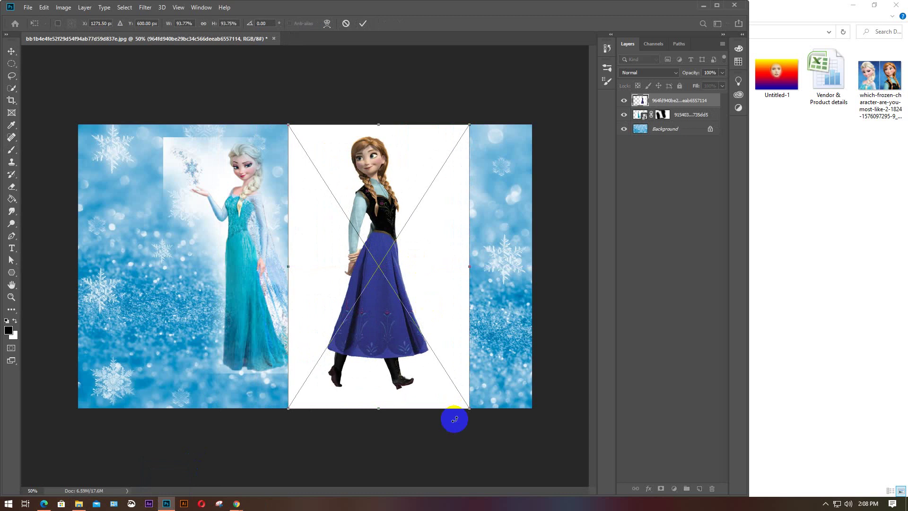
drag(469, 408, 440, 383)
drag(407, 270, 410, 284)
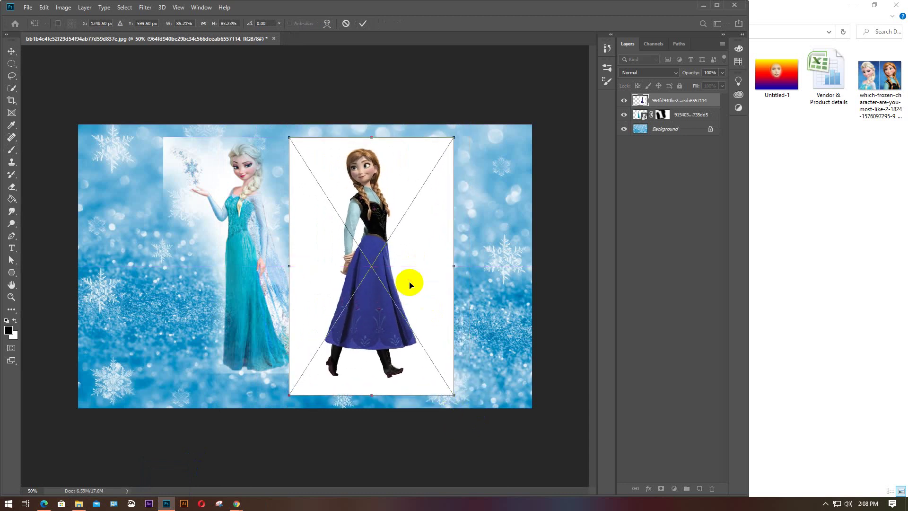
key(Return)
Add a layer mask to the purple-skirt layer and paint out the white area beside her
key(b)
click(699, 100)
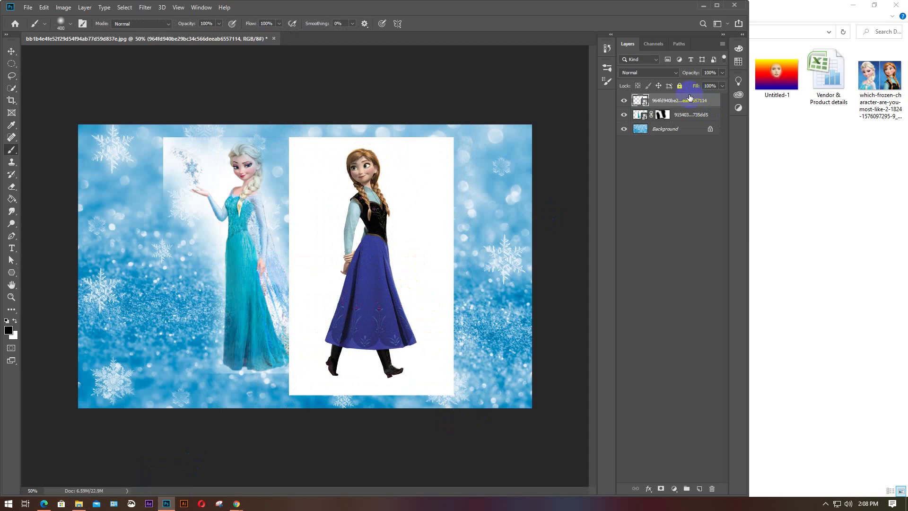
click(660, 489)
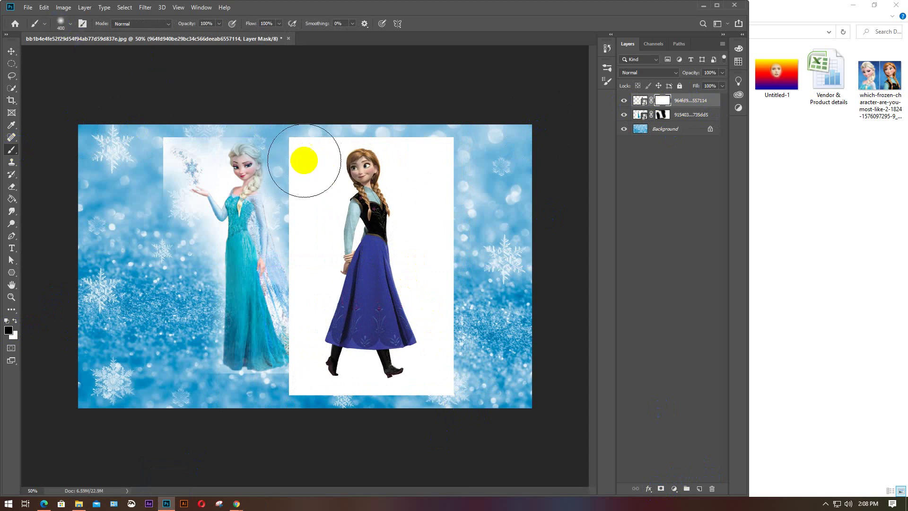
mouse_move(303, 161)
mouse_down()
mouse_move(268, 395)
mouse_move(275, 363)
mouse_move(284, 418)
mouse_move(470, 416)
mouse_move(459, 390)
mouse_move(473, 231)
mouse_move(468, 249)
mouse_move(446, 183)
mouse_move(449, 116)
mouse_move(424, 112)
mouse_move(462, 182)
mouse_move(412, 134)
mouse_move(424, 283)
mouse_move(265, 132)
mouse_move(320, 194)
mouse_up()
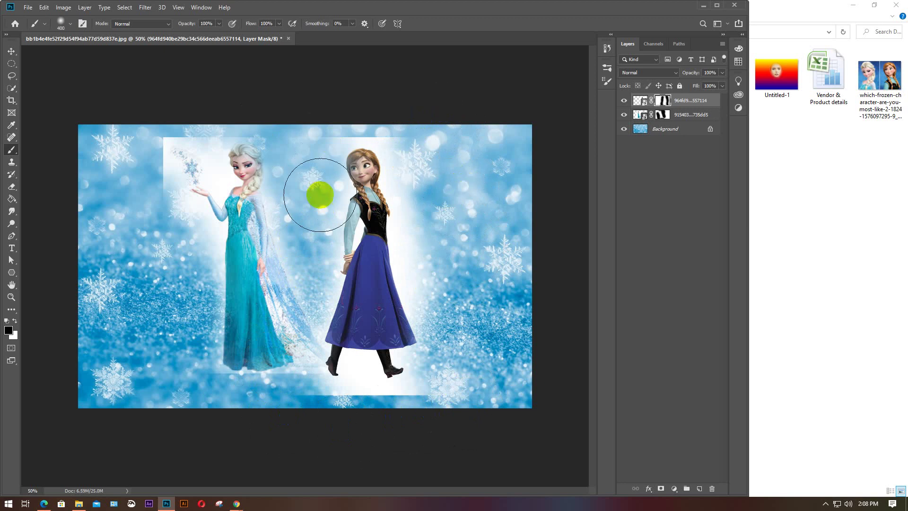
Move the purple-skirt figure left and the teal-gown figure right so they stand closer
key(v)
drag(367, 226, 339, 228)
drag(262, 232, 294, 232)
mouse_move(337, 258)
mouse_down()
mouse_move(324, 263)
mouse_move(331, 259)
mouse_up()
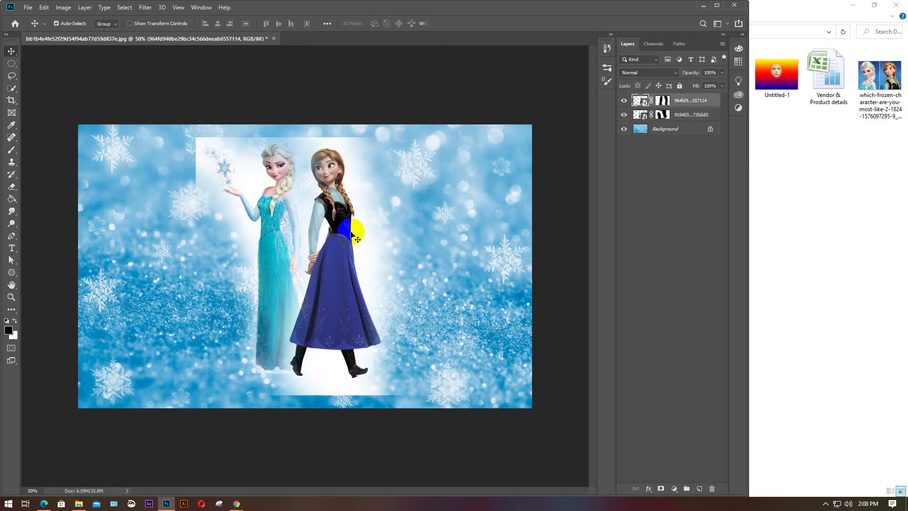
Select the Elsa layer on the canvas and target its layer mask thumbnail
click(431, 234)
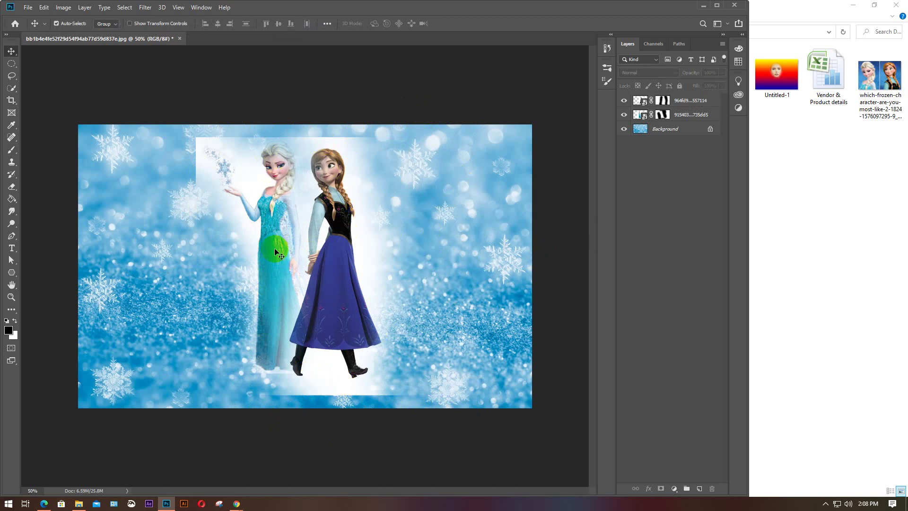
click(268, 267)
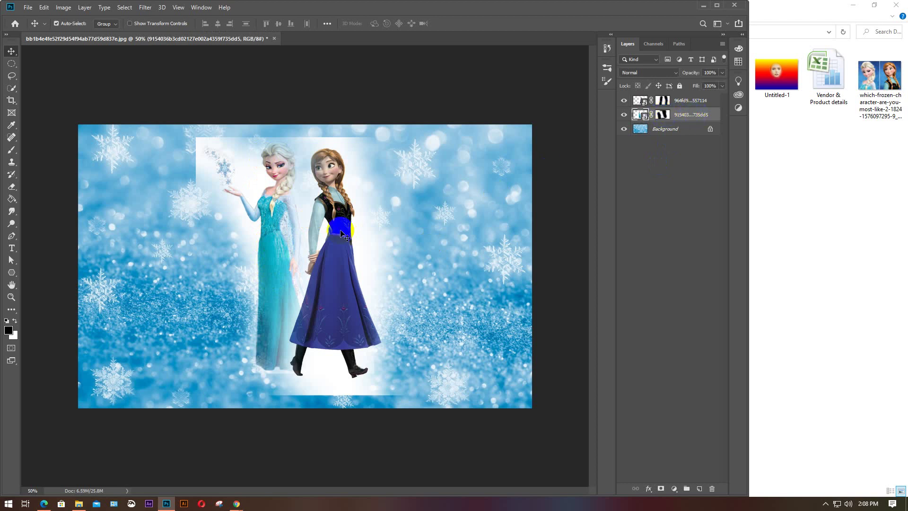
click(263, 211)
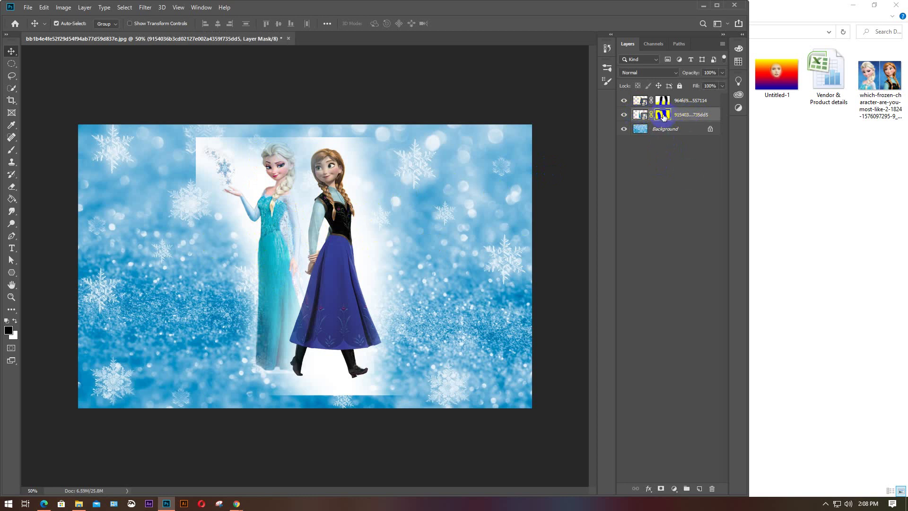
Shrink the brush and paint away the white glow left of Elsa's arm and face
right_click(11, 150)
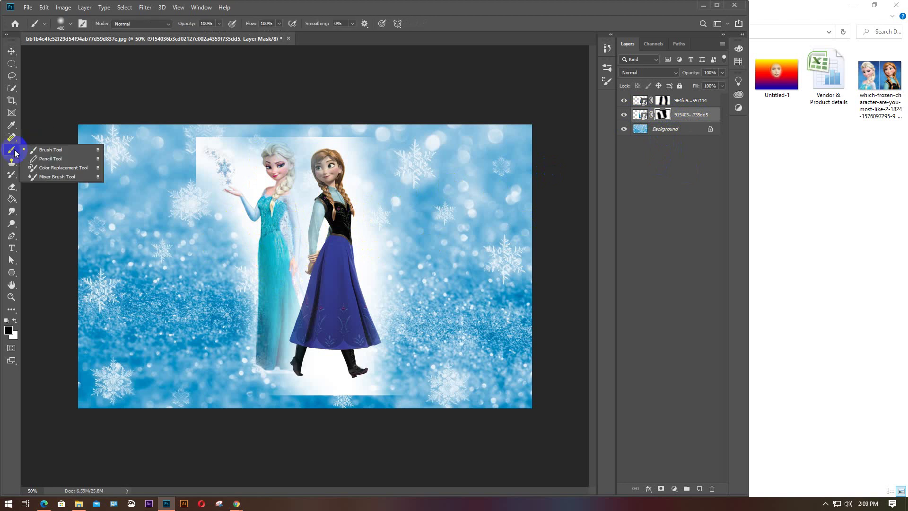
scroll(298, 260, up, 3)
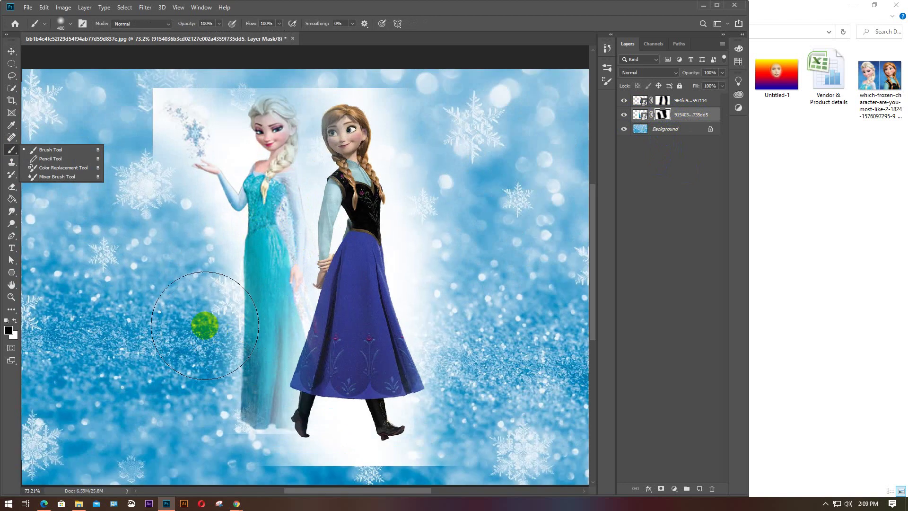
key(bracketleft)
key(bracketleft)
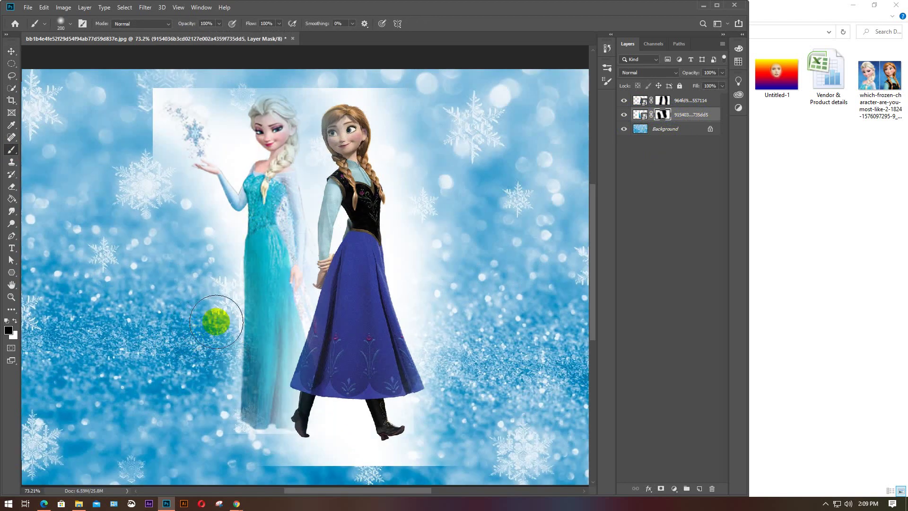
key(bracketleft)
key(bracketleft)
mouse_move(170, 203)
mouse_down()
mouse_move(196, 229)
mouse_move(187, 197)
mouse_move(207, 223)
mouse_move(207, 254)
mouse_move(217, 233)
mouse_move(209, 247)
mouse_move(190, 239)
mouse_move(139, 100)
mouse_move(156, 156)
mouse_move(189, 205)
mouse_move(162, 115)
mouse_move(167, 89)
mouse_move(209, 90)
mouse_move(232, 155)
mouse_up()
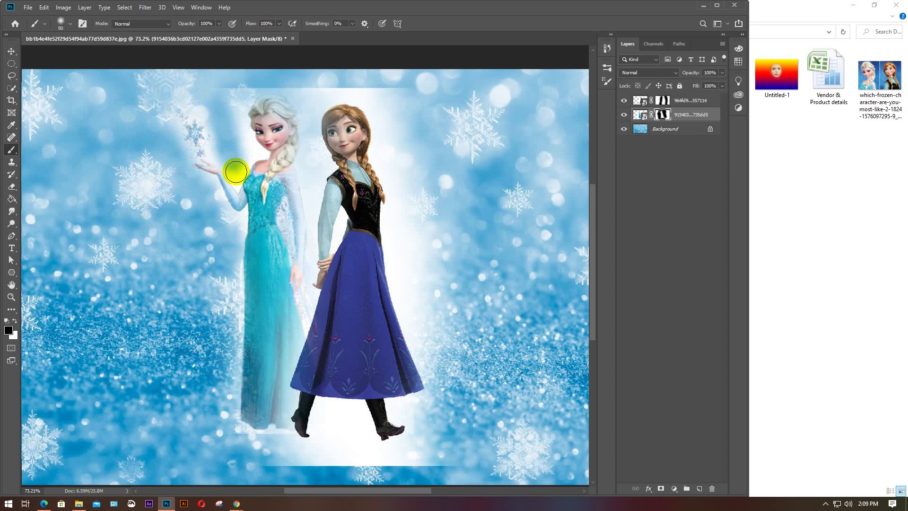
drag(237, 178, 238, 92)
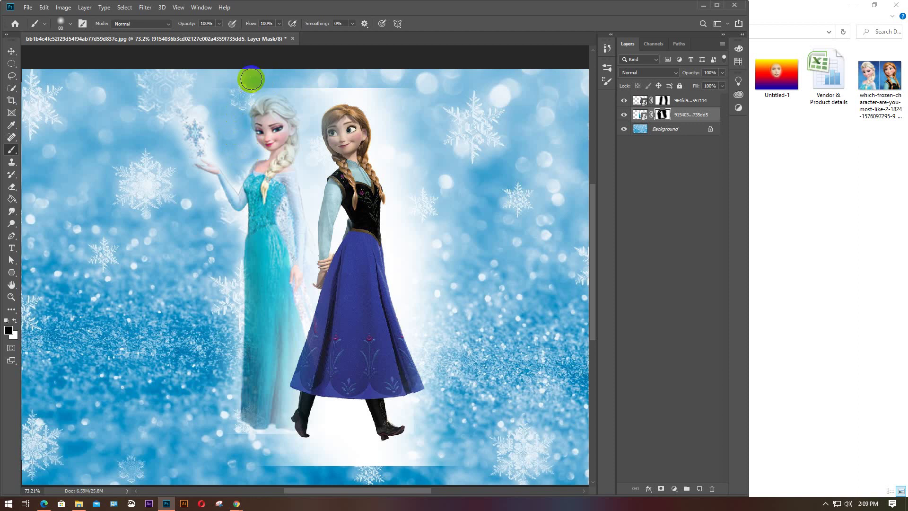
Paint out the white band near Elsa's hem and Anna's boot tip
click(207, 92)
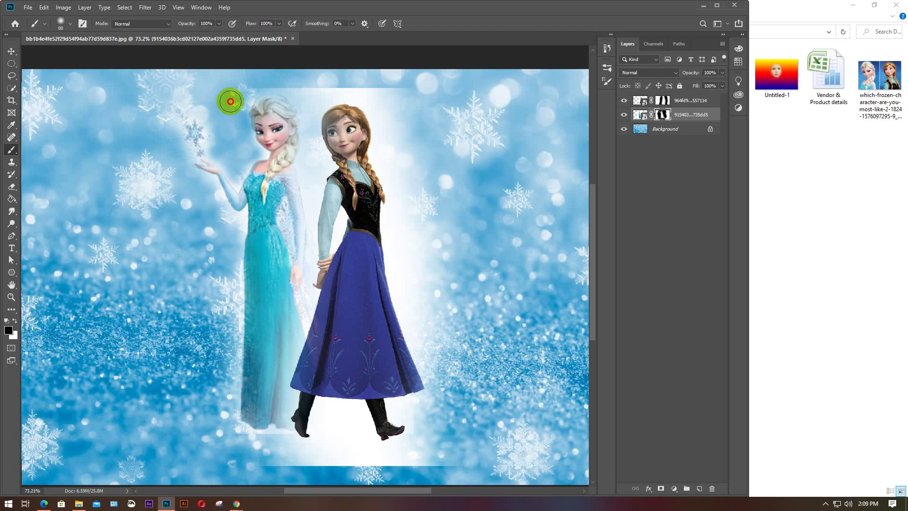
click(278, 82)
mouse_move(287, 81)
mouse_down()
mouse_move(313, 100)
mouse_move(308, 151)
mouse_move(322, 250)
mouse_up()
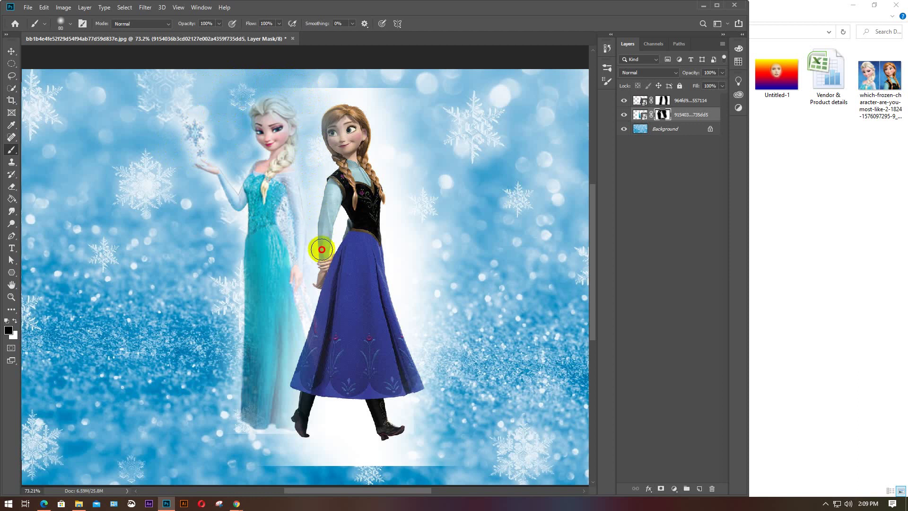
drag(349, 282, 350, 285)
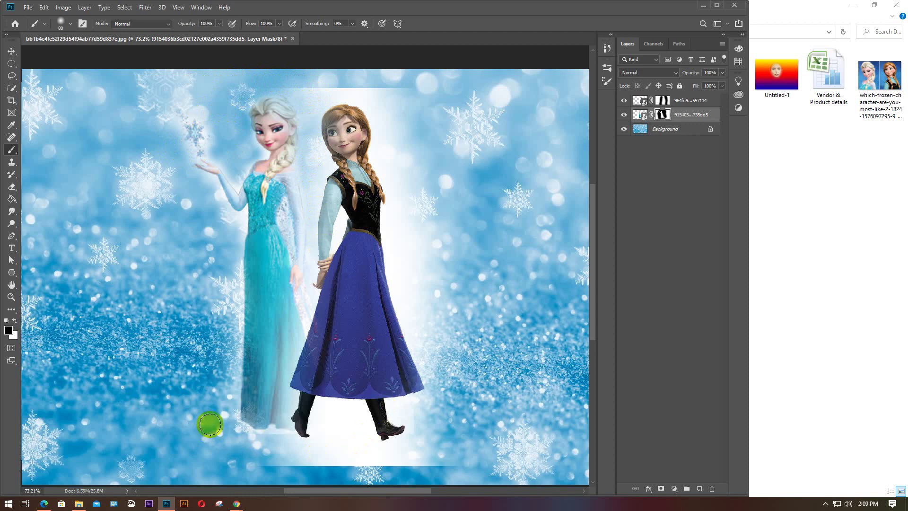
drag(209, 425, 305, 434)
click(688, 156)
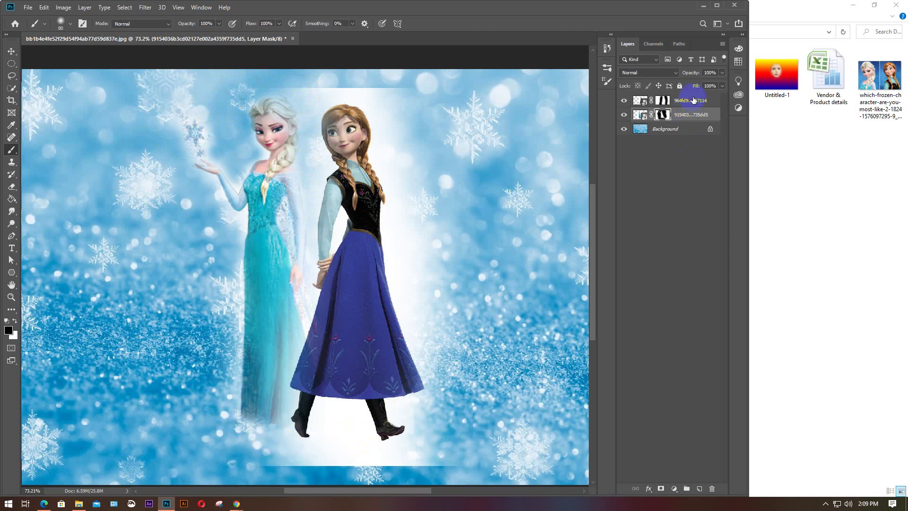
click(724, 106)
On Anna's top layer, mask away the white backdrop's top edge and Elsa's dress-edge glow
click(695, 103)
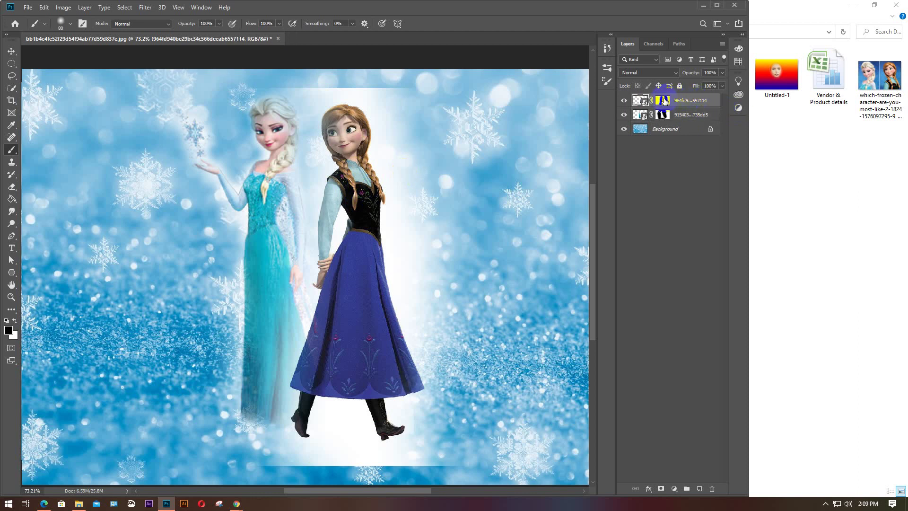
mouse_move(384, 119)
mouse_down()
mouse_move(357, 87)
mouse_move(274, 85)
mouse_move(333, 87)
mouse_move(305, 141)
mouse_move(314, 148)
mouse_move(304, 197)
mouse_move(308, 294)
mouse_move(306, 192)
mouse_move(296, 296)
mouse_move(304, 265)
mouse_move(306, 308)
mouse_move(211, 397)
mouse_up()
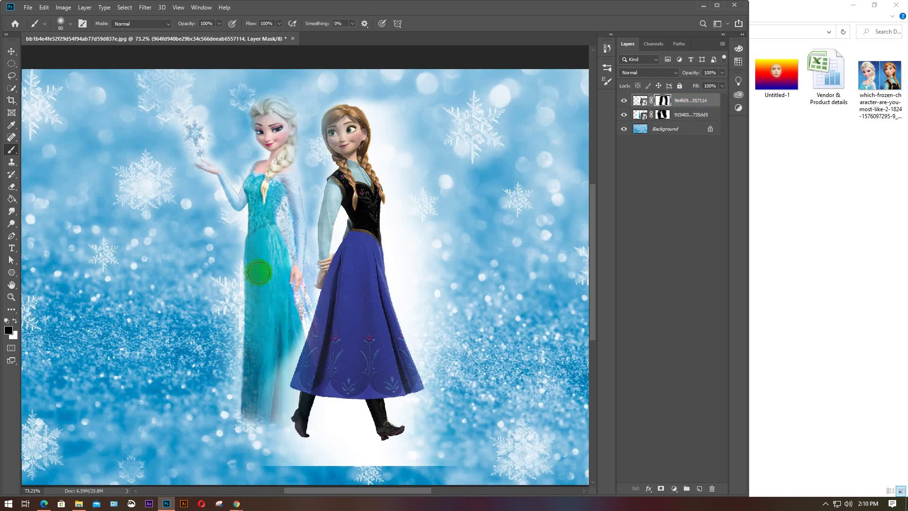
mouse_move(259, 273)
mouse_down()
mouse_move(294, 318)
mouse_move(262, 421)
mouse_move(284, 400)
mouse_move(286, 439)
mouse_move(316, 449)
mouse_move(344, 408)
mouse_up()
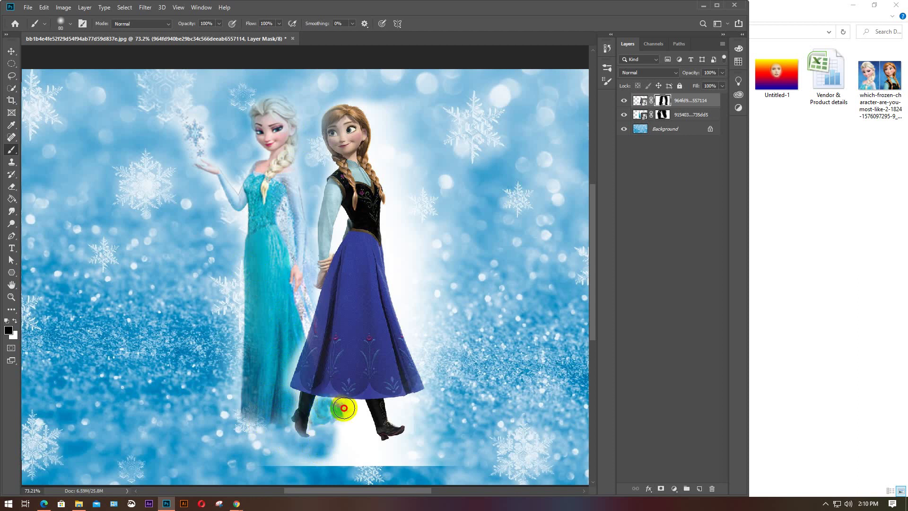
Clear the white haze under and between Anna's boots, undoing bad strokes
mouse_move(371, 434)
mouse_down()
mouse_move(345, 430)
mouse_move(361, 448)
mouse_move(449, 458)
mouse_up()
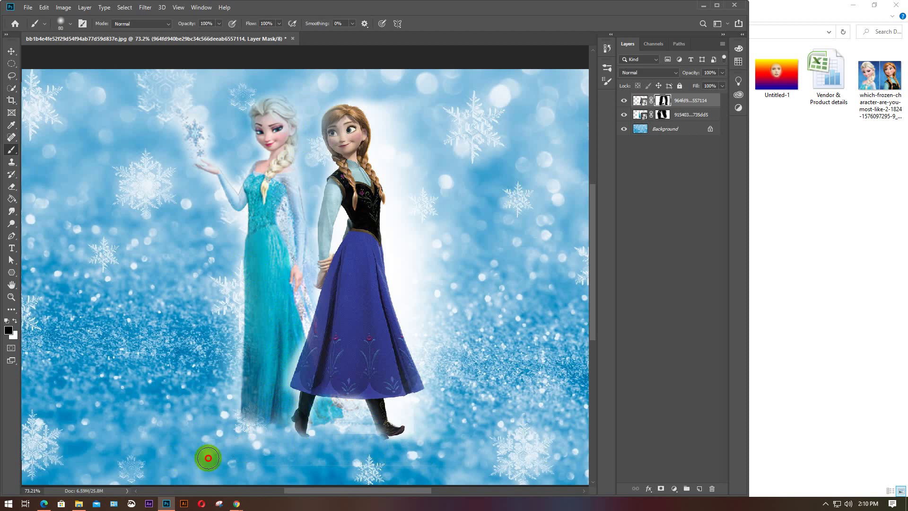
key(ctrl+z)
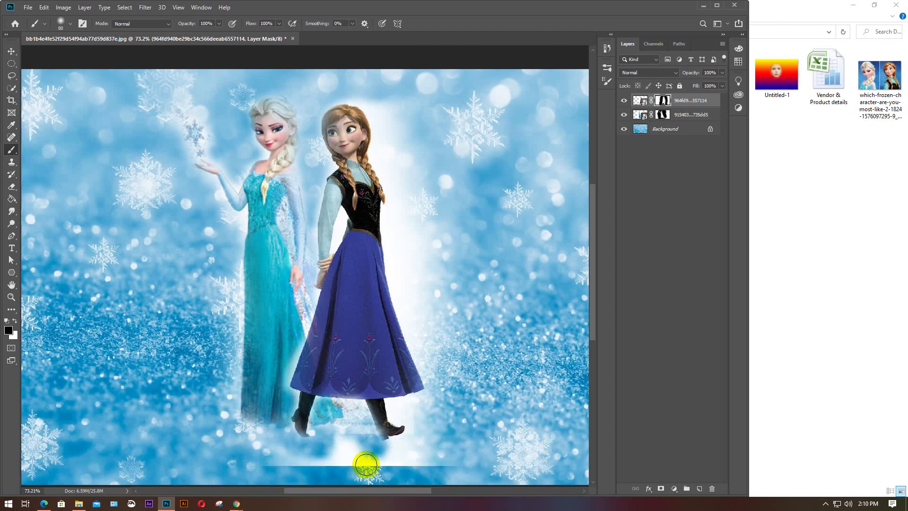
mouse_move(414, 468)
mouse_down()
mouse_move(428, 470)
mouse_move(344, 474)
mouse_move(396, 466)
mouse_move(338, 473)
mouse_move(326, 462)
mouse_move(391, 459)
mouse_move(263, 446)
mouse_up()
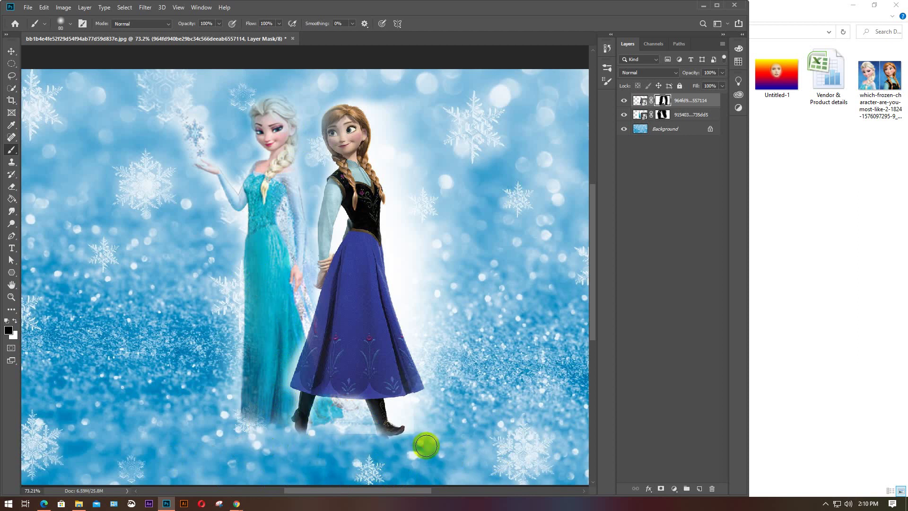
key(ctrl+z)
mouse_move(444, 461)
mouse_down()
mouse_move(230, 468)
mouse_move(452, 460)
mouse_move(269, 457)
mouse_up()
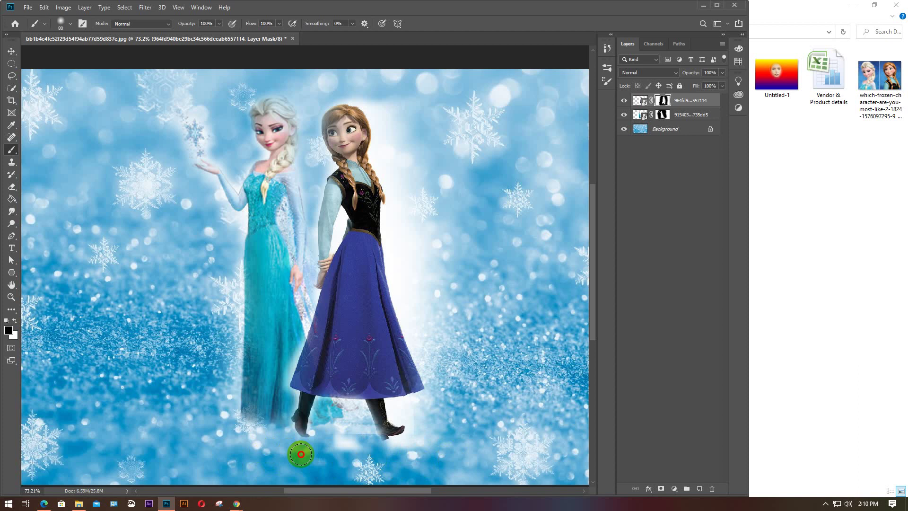
mouse_move(346, 430)
mouse_down()
mouse_move(344, 411)
mouse_move(369, 450)
mouse_move(390, 455)
mouse_move(417, 435)
mouse_move(397, 404)
mouse_move(455, 394)
mouse_move(414, 293)
mouse_move(450, 374)
mouse_move(440, 386)
mouse_move(431, 372)
mouse_move(398, 274)
mouse_move(395, 247)
mouse_move(419, 279)
mouse_move(427, 189)
mouse_move(472, 414)
mouse_move(462, 421)
mouse_move(435, 262)
mouse_move(406, 254)
mouse_move(386, 147)
mouse_move(359, 91)
mouse_move(385, 147)
mouse_up()
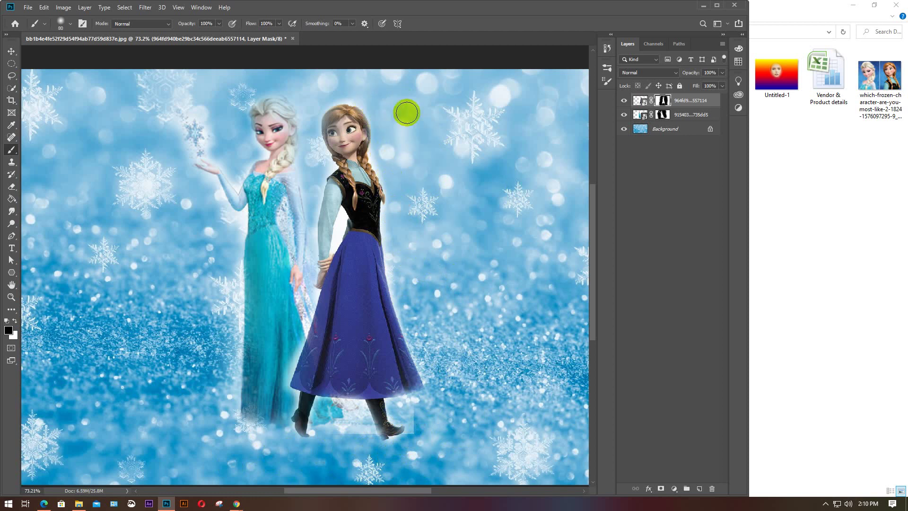
click(549, 213)
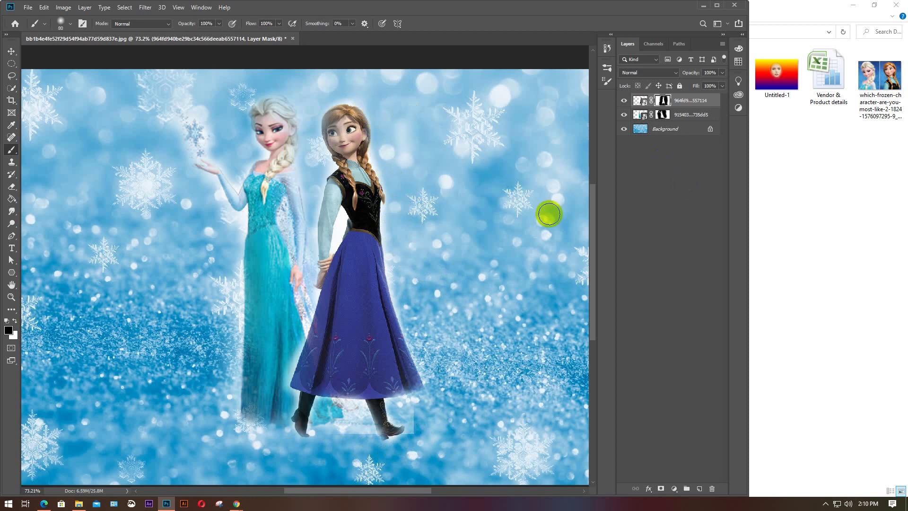
Keep Anna's layer above Elsa's, shift Elsa left and Anna beside her, then zoom out
key(v)
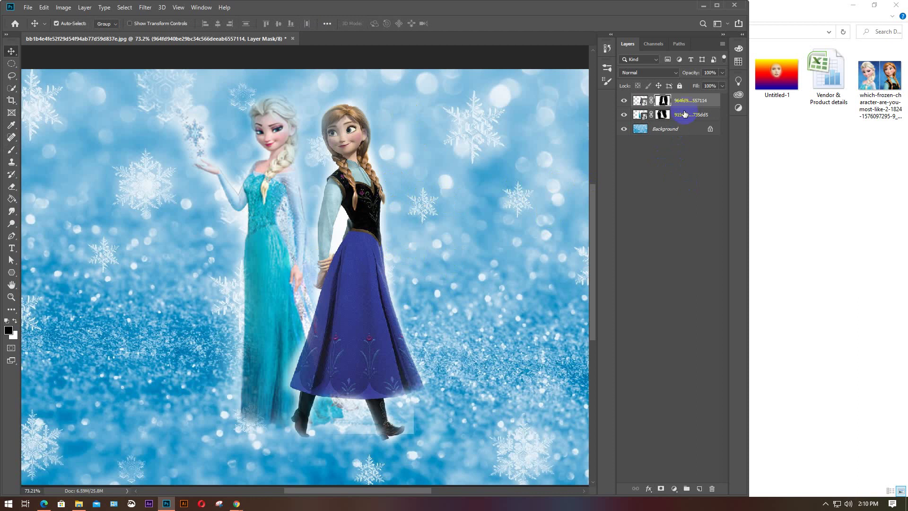
drag(684, 114, 688, 96)
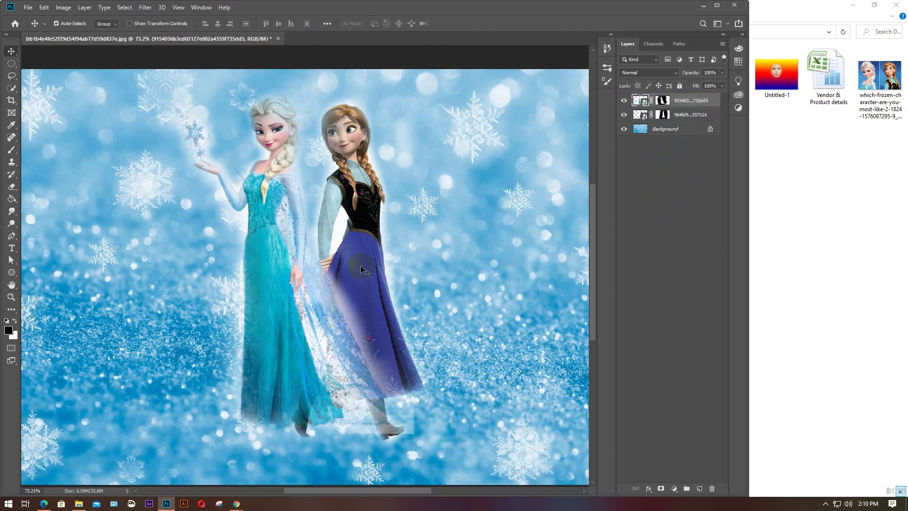
drag(362, 269, 354, 269)
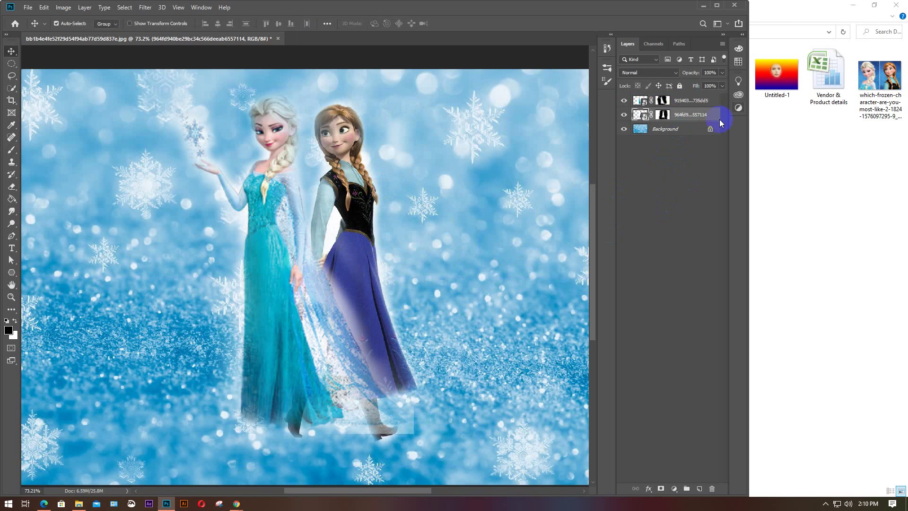
drag(681, 98, 685, 122)
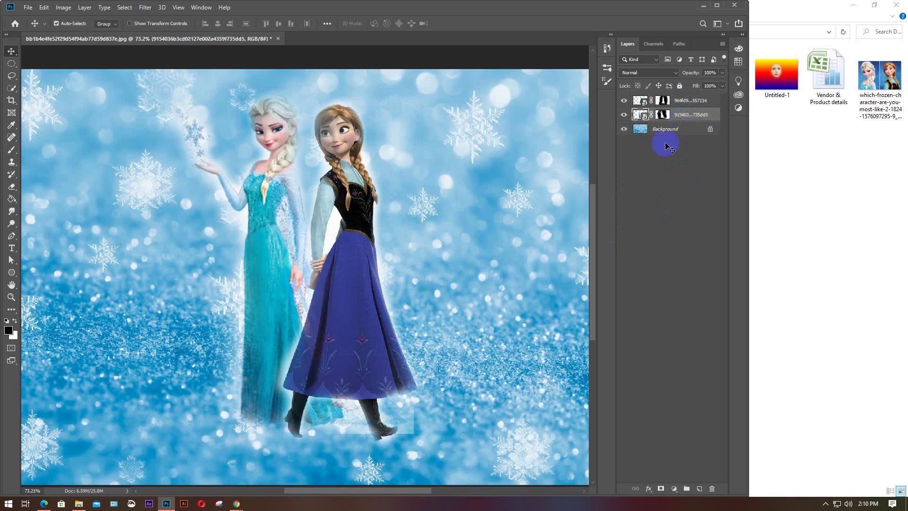
drag(373, 269, 382, 268)
drag(284, 276, 260, 278)
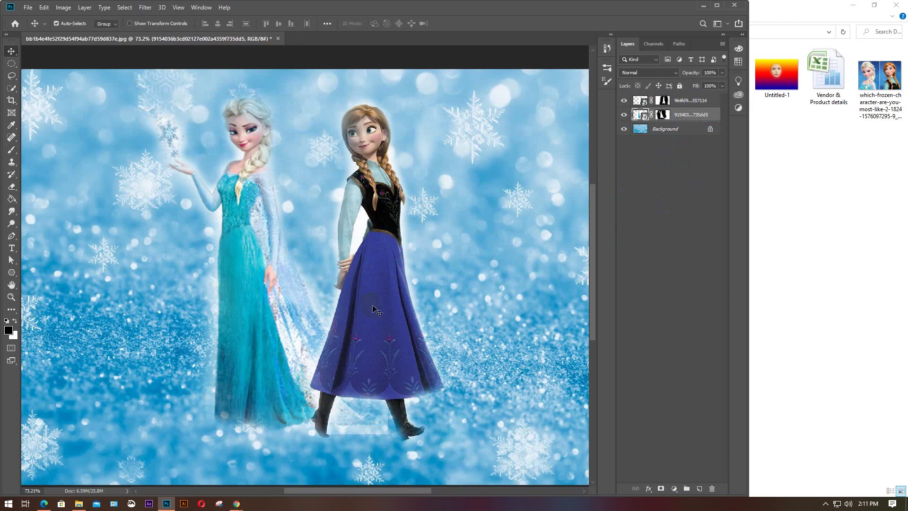
drag(371, 311, 361, 310)
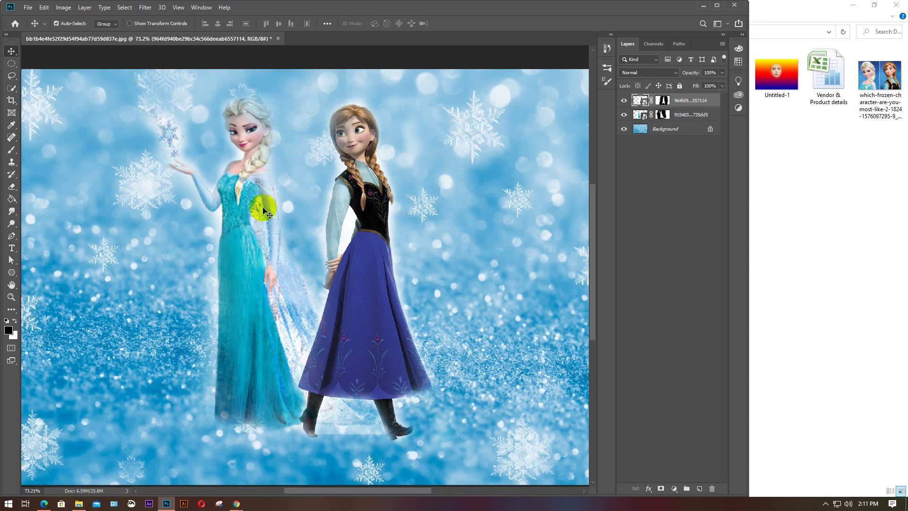
key(ctrl+minus)
key(ctrl+minus)
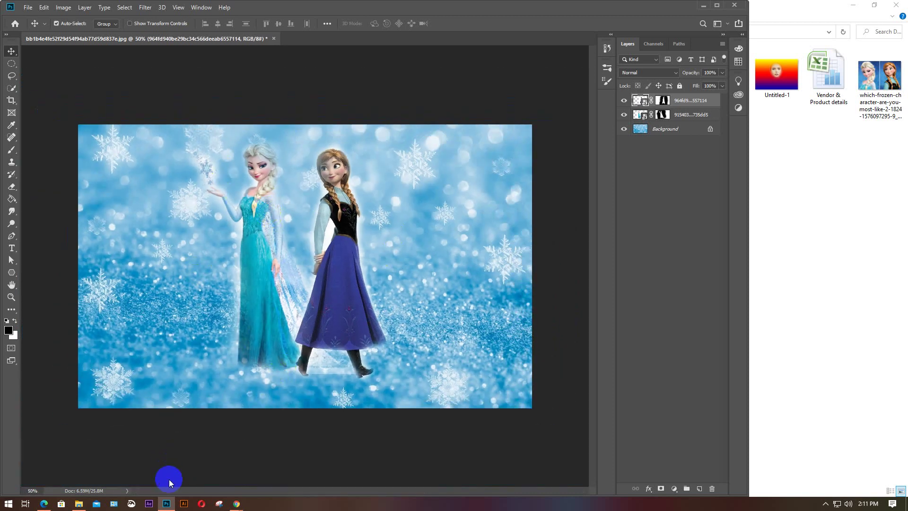
Place frozen-logo-font-download in the image's lower part and add a layer mask to it
click(837, 255)
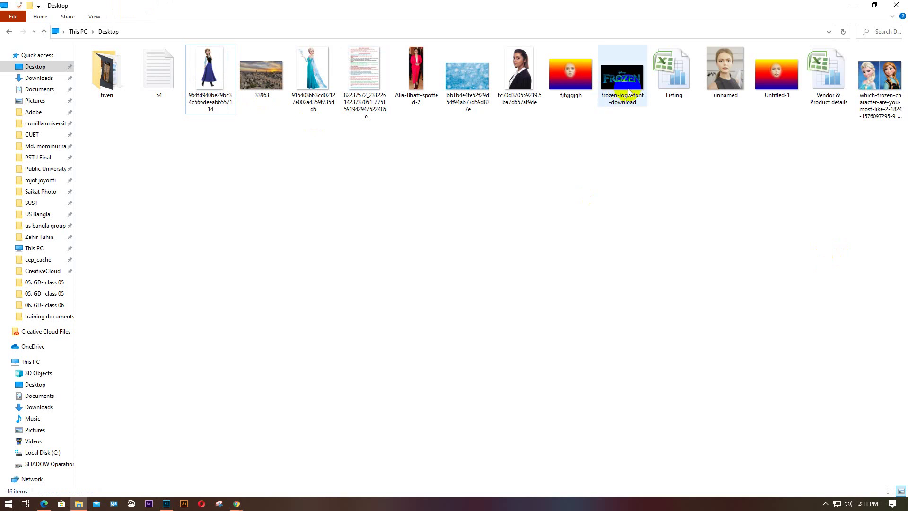
click(622, 76)
drag(622, 76, 260, 385)
drag(346, 266, 345, 336)
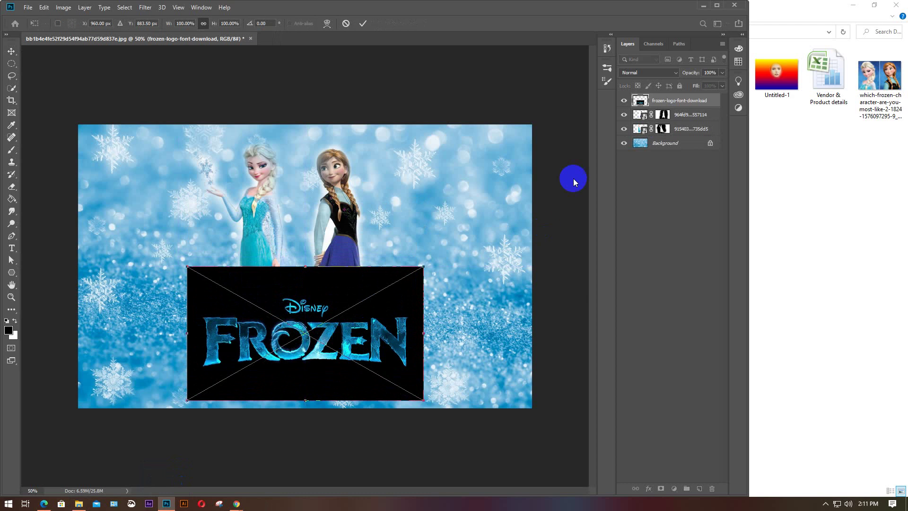
key(Return)
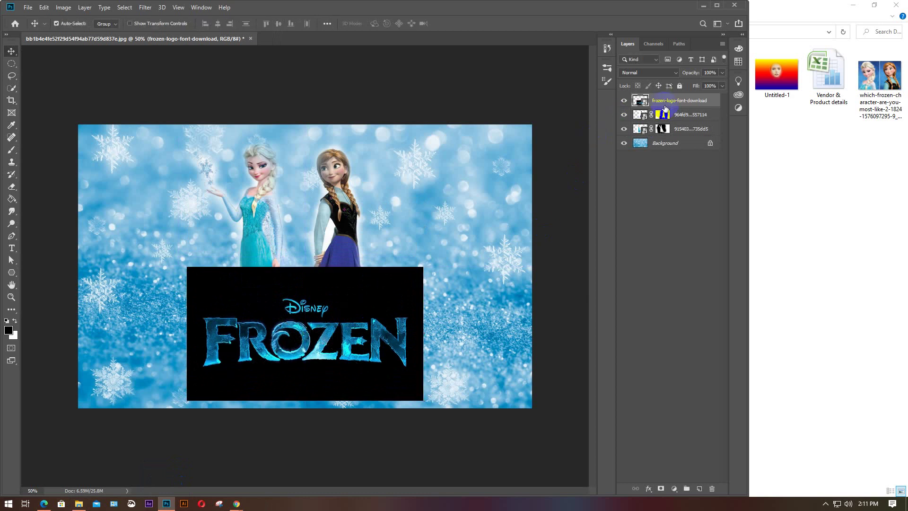
click(662, 488)
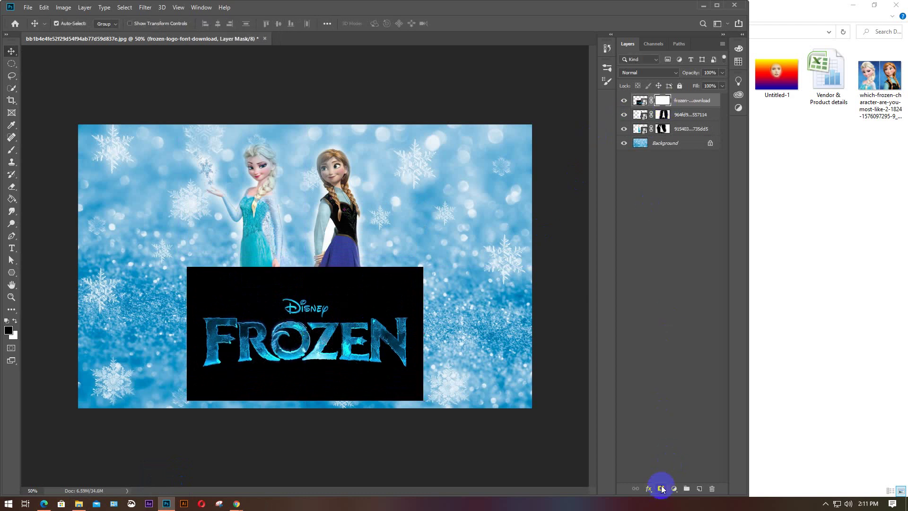
Enlarge the brush, fade the logo's top-left corner, and restore the black area over Anna's dress
click(14, 150)
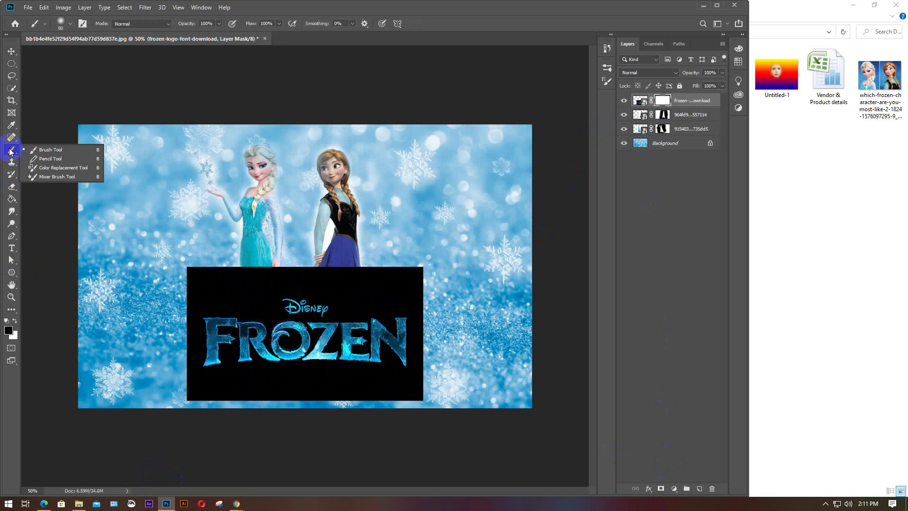
key(bracketright)
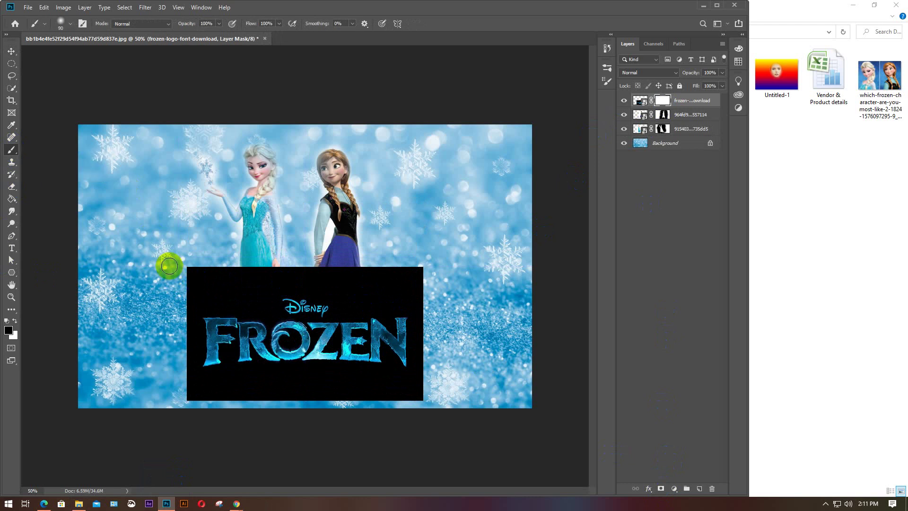
key(bracketright)
key(bracketright)
mouse_move(169, 266)
mouse_down()
mouse_move(218, 267)
mouse_move(178, 283)
mouse_move(303, 254)
mouse_move(243, 260)
mouse_move(441, 264)
mouse_up()
key(d)
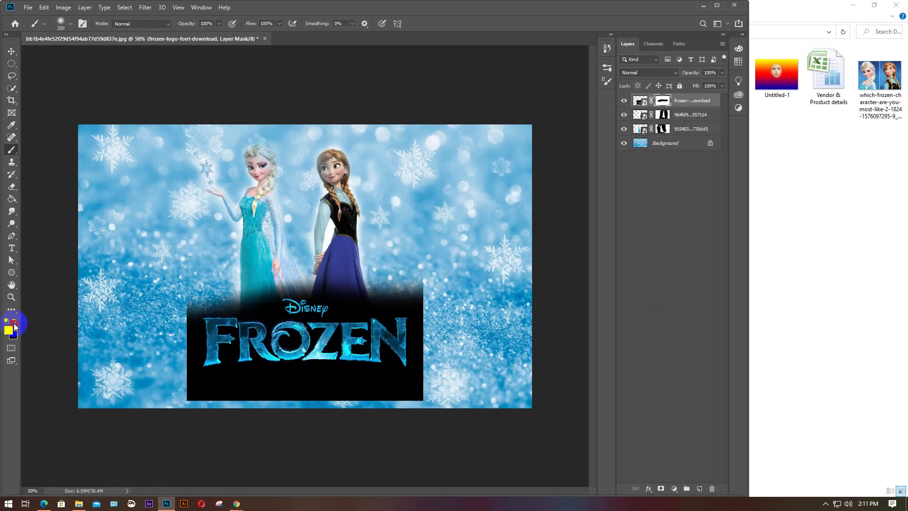
mouse_move(429, 230)
mouse_down()
mouse_move(361, 248)
mouse_move(299, 228)
mouse_move(416, 244)
mouse_move(406, 278)
mouse_move(307, 248)
mouse_move(385, 284)
mouse_move(255, 273)
mouse_move(202, 274)
mouse_move(324, 279)
mouse_move(173, 279)
mouse_move(183, 265)
mouse_move(177, 285)
mouse_move(263, 251)
mouse_move(317, 245)
mouse_move(378, 255)
mouse_move(448, 313)
mouse_move(439, 295)
mouse_move(442, 377)
mouse_move(434, 341)
mouse_move(426, 396)
mouse_move(182, 402)
mouse_move(412, 406)
mouse_move(235, 419)
mouse_move(175, 389)
mouse_move(160, 300)
mouse_move(177, 379)
mouse_move(178, 300)
mouse_move(176, 428)
mouse_move(194, 416)
mouse_up()
Paint black over the logo's box edges and refine the mask around the N of FROZEN
click(15, 325)
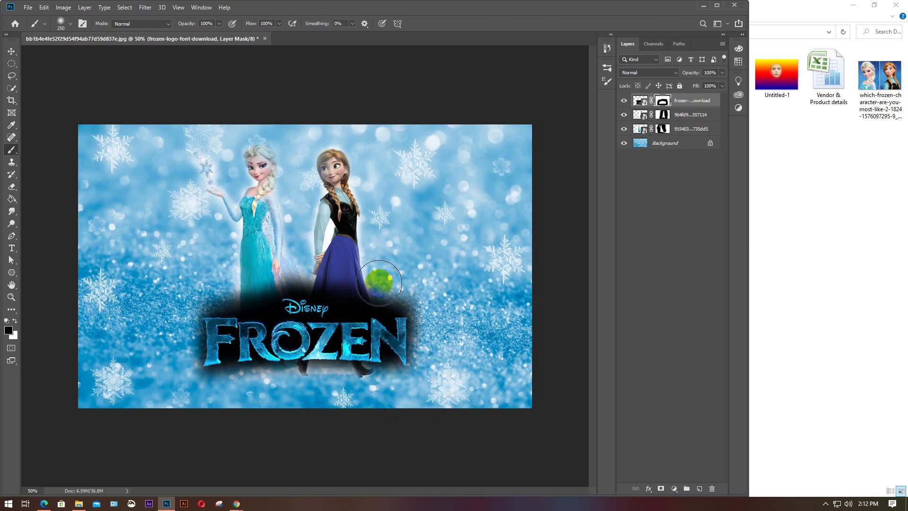
mouse_move(379, 282)
mouse_down()
mouse_move(393, 287)
mouse_move(344, 291)
mouse_move(303, 275)
mouse_move(255, 293)
mouse_move(218, 290)
mouse_move(169, 317)
mouse_move(183, 337)
mouse_move(189, 381)
mouse_move(226, 388)
mouse_move(257, 377)
mouse_move(289, 389)
mouse_move(300, 372)
mouse_move(334, 370)
mouse_move(391, 391)
mouse_up()
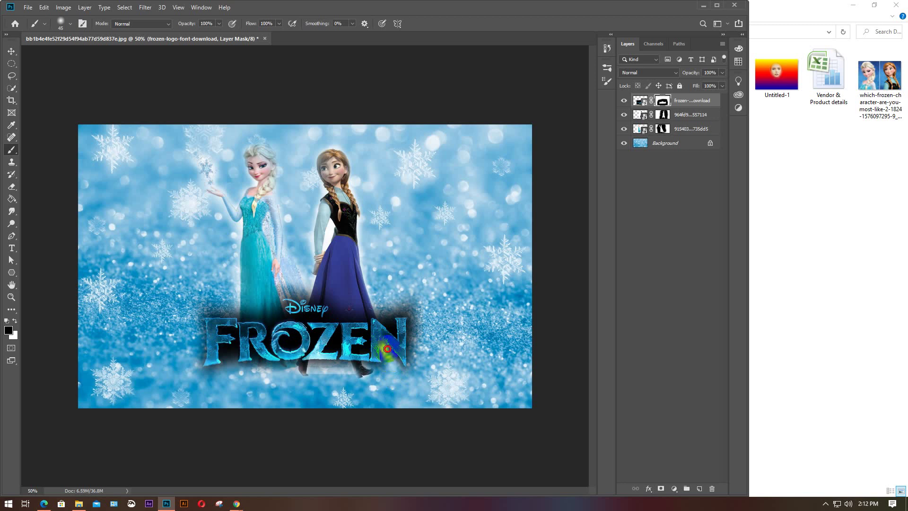
mouse_move(388, 349)
mouse_down()
mouse_move(410, 382)
mouse_move(385, 349)
mouse_move(396, 379)
mouse_move(406, 370)
mouse_move(403, 330)
mouse_up()
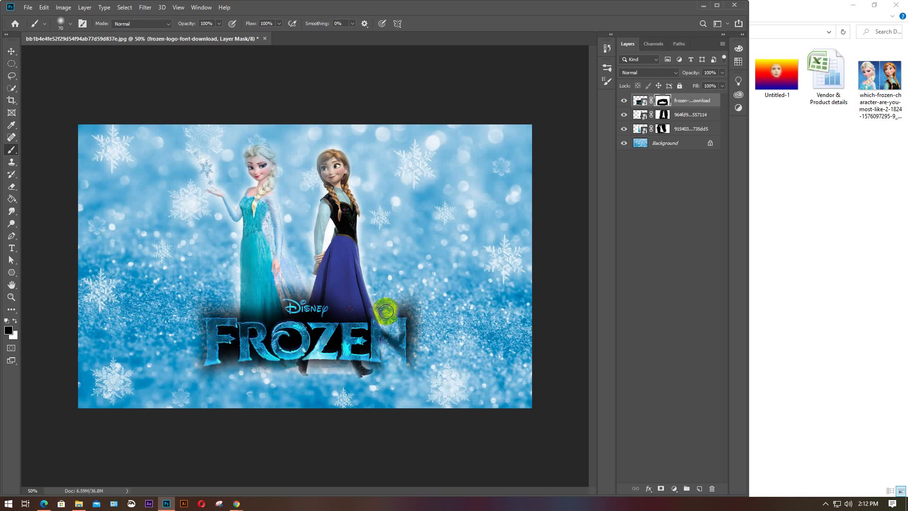
mouse_move(388, 319)
mouse_down()
mouse_move(394, 292)
mouse_move(400, 306)
mouse_move(428, 308)
mouse_move(400, 308)
mouse_move(417, 313)
mouse_move(424, 387)
mouse_move(414, 328)
mouse_move(408, 368)
mouse_move(414, 356)
mouse_move(394, 339)
mouse_up()
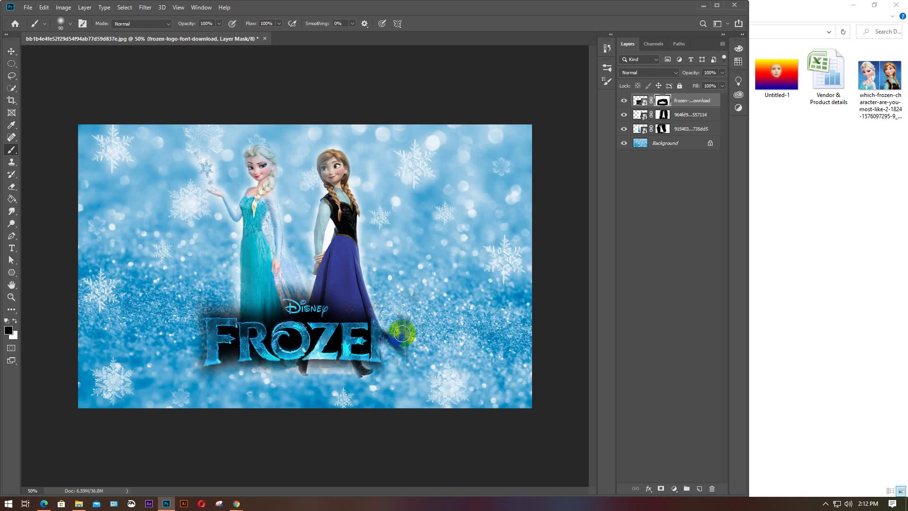
drag(403, 337, 403, 337)
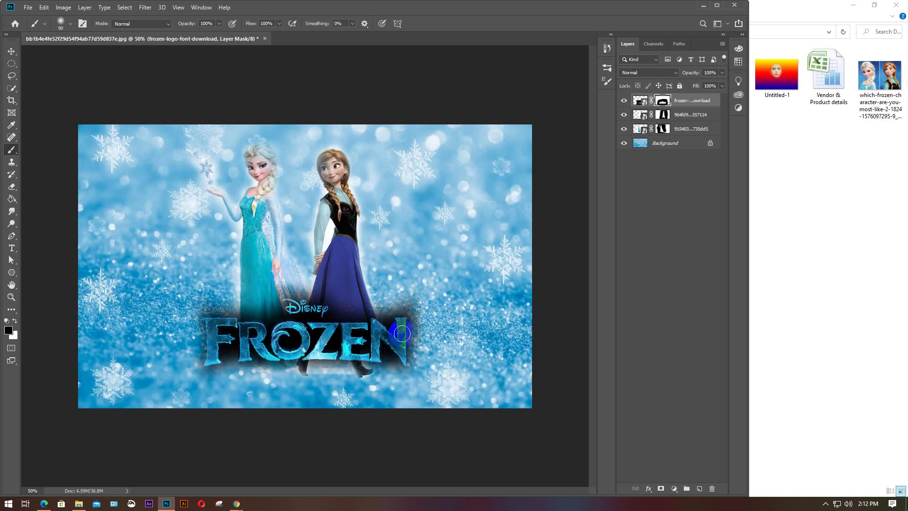
mouse_move(390, 367)
mouse_down()
mouse_move(434, 267)
mouse_move(417, 308)
mouse_move(388, 315)
mouse_move(378, 308)
mouse_move(279, 316)
mouse_move(176, 292)
mouse_move(247, 309)
mouse_move(183, 313)
mouse_move(196, 322)
mouse_move(200, 351)
mouse_move(188, 384)
mouse_move(233, 368)
mouse_move(228, 354)
mouse_move(243, 383)
mouse_move(253, 367)
mouse_move(338, 365)
mouse_move(318, 333)
mouse_move(311, 338)
mouse_move(336, 340)
mouse_up()
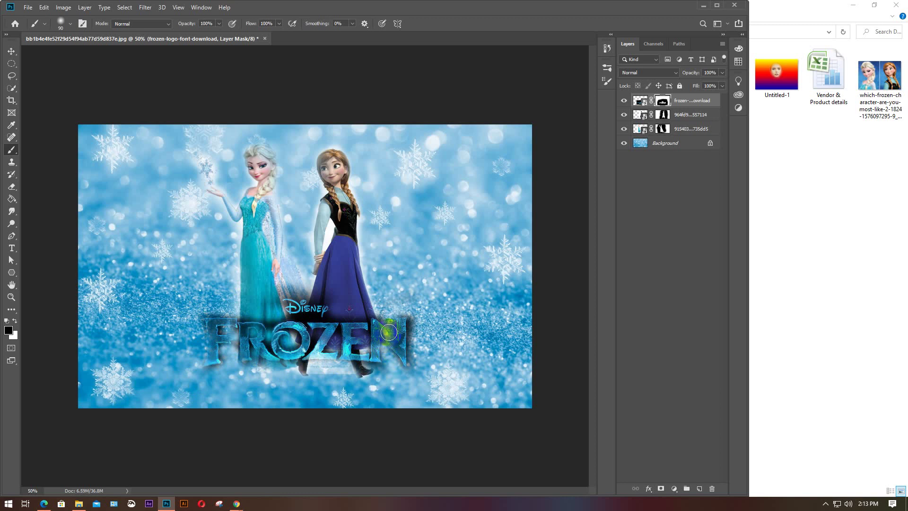
Move the FROZEN logo slightly lower, deselect it, and minimize the File Explorer window
key(v)
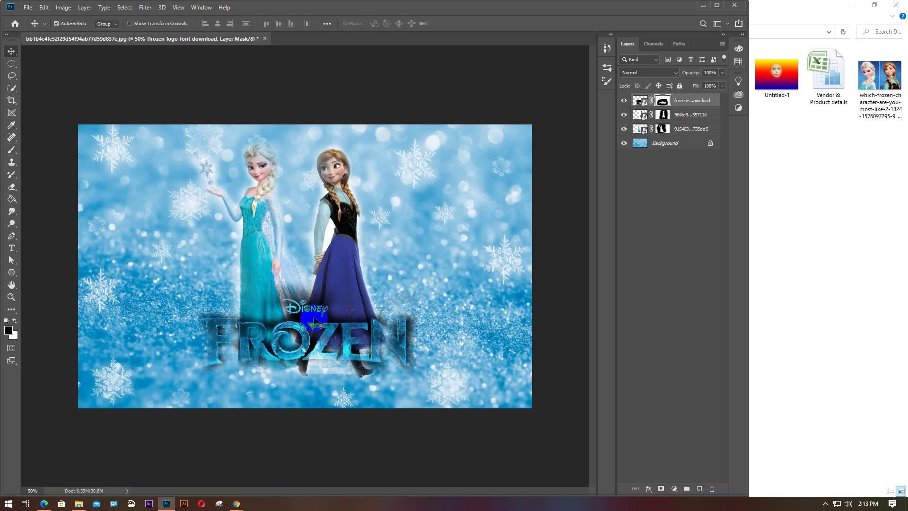
drag(311, 334, 307, 349)
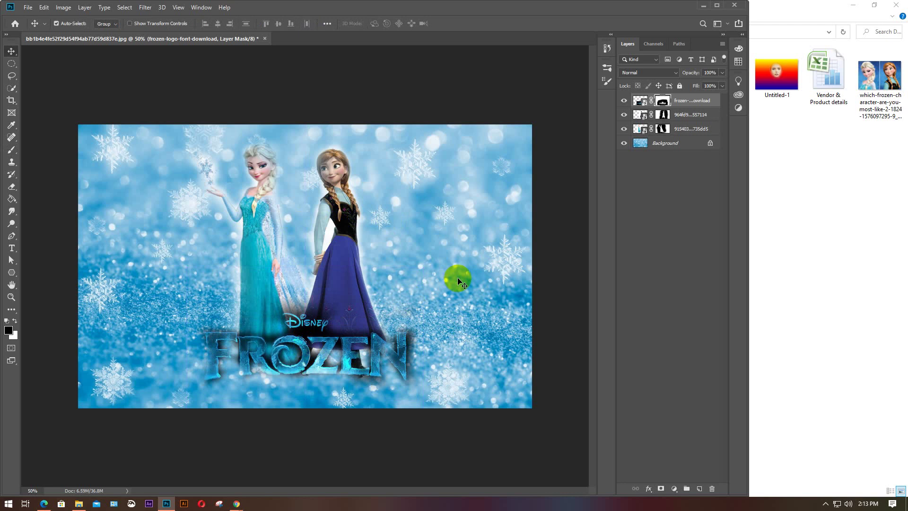
click(452, 289)
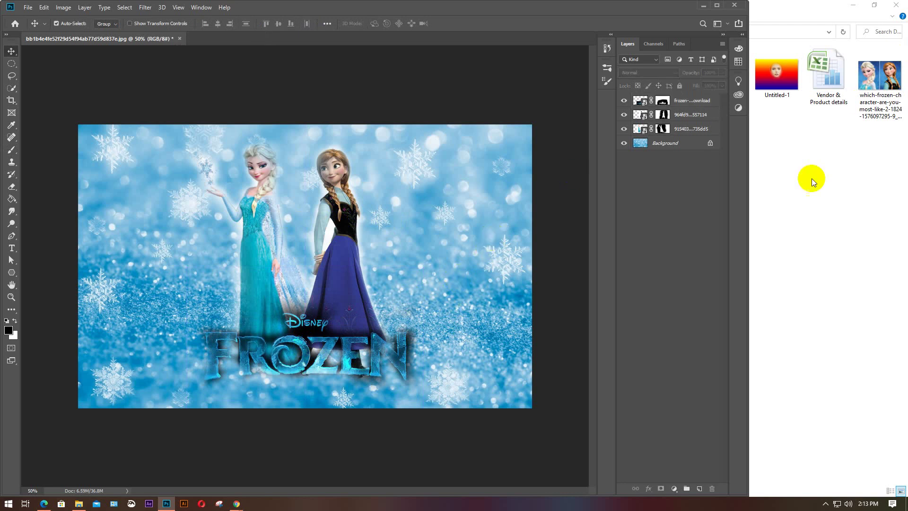
click(816, 190)
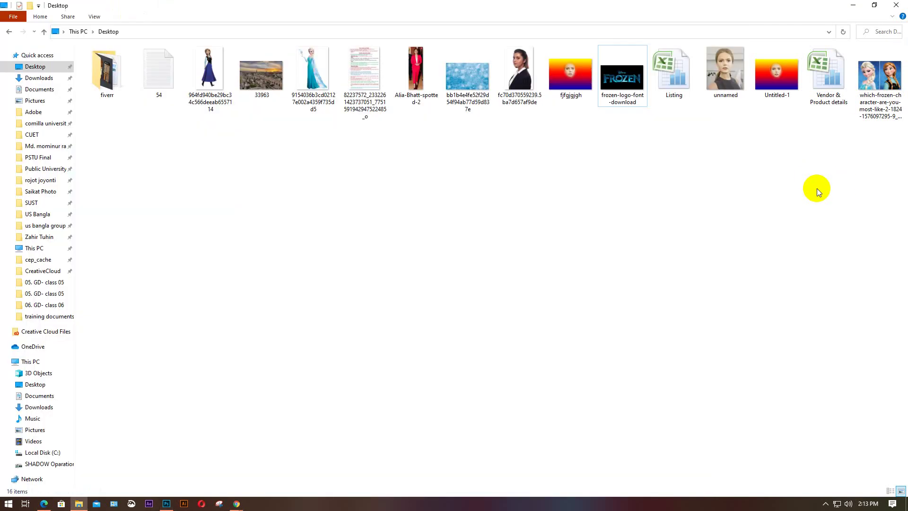
click(853, 5)
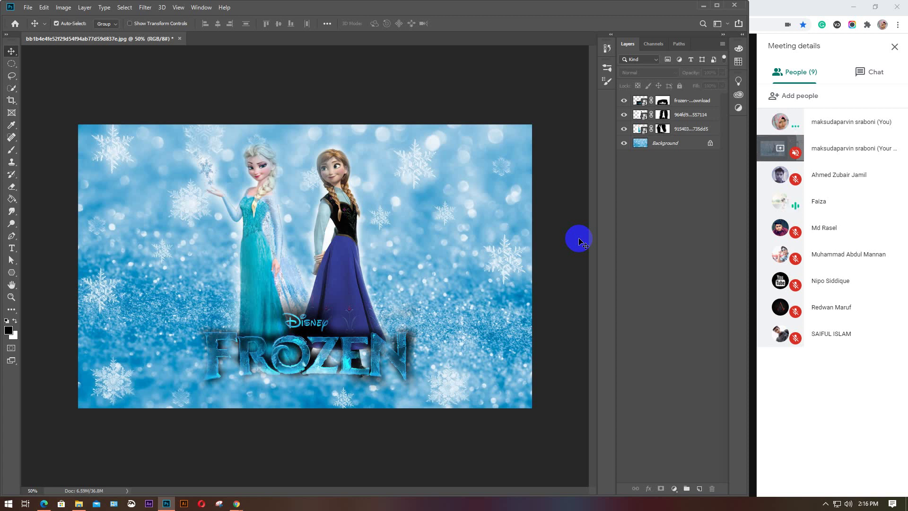
Review the training PDF in Edge, then bring up Photoshop's New Document dialog with Ctrl+N
click(48, 504)
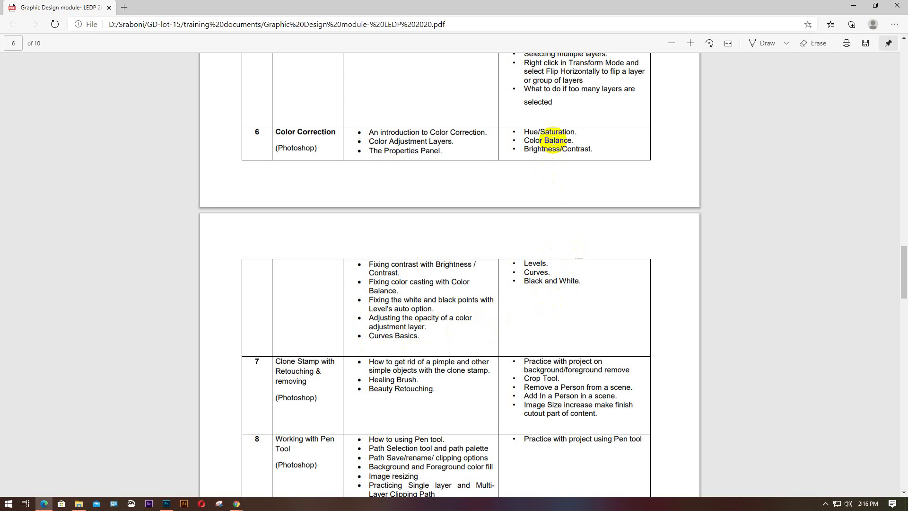
click(855, 8)
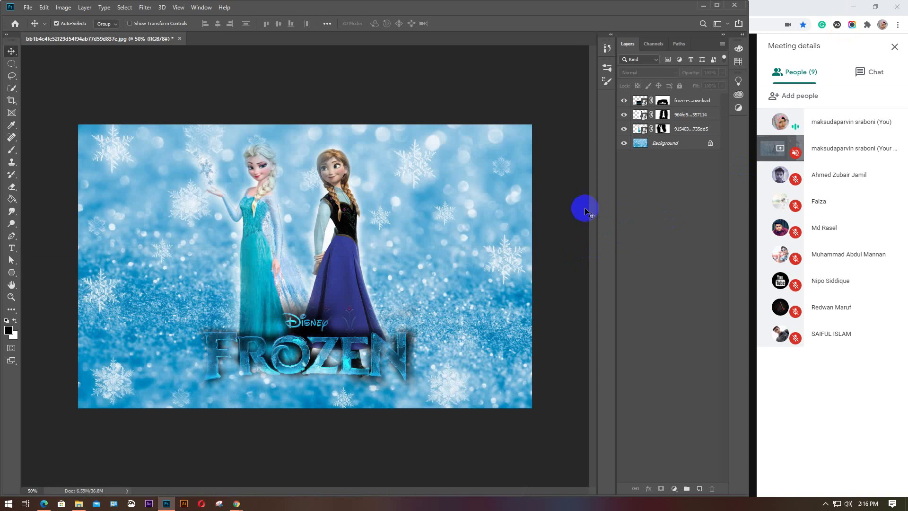
click(788, 469)
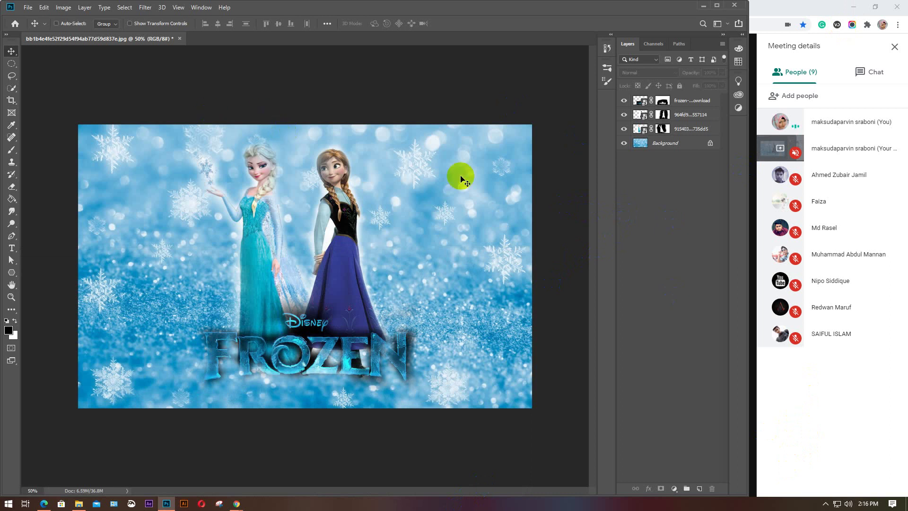
key(ctrl+n)
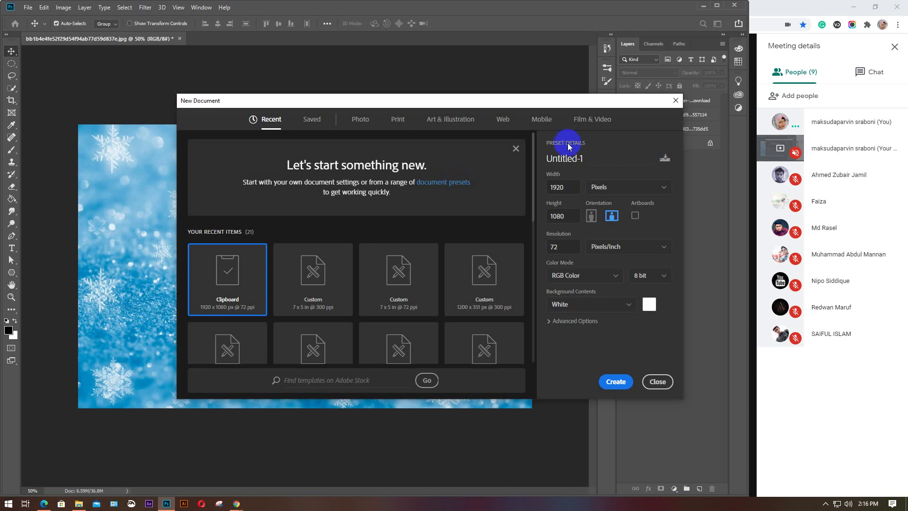
Close the New Document dialog and reopen it from the File menu
click(655, 383)
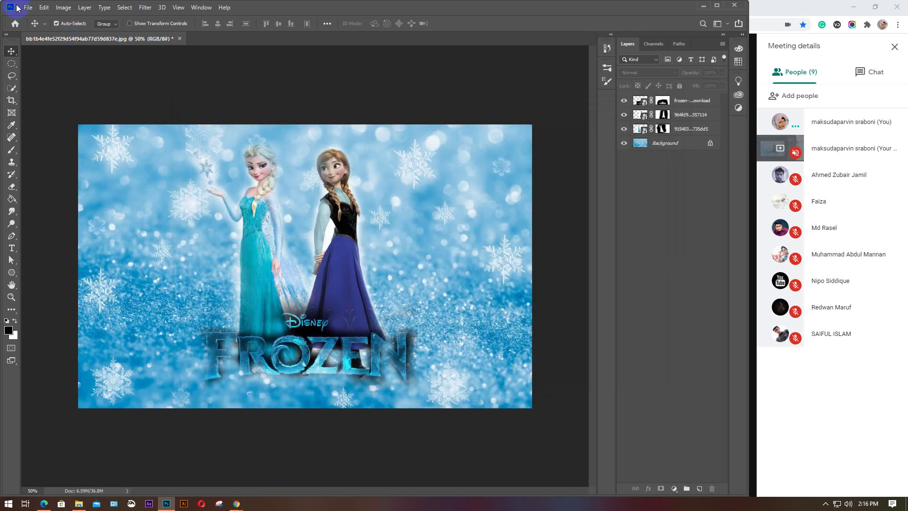
click(27, 7)
click(46, 18)
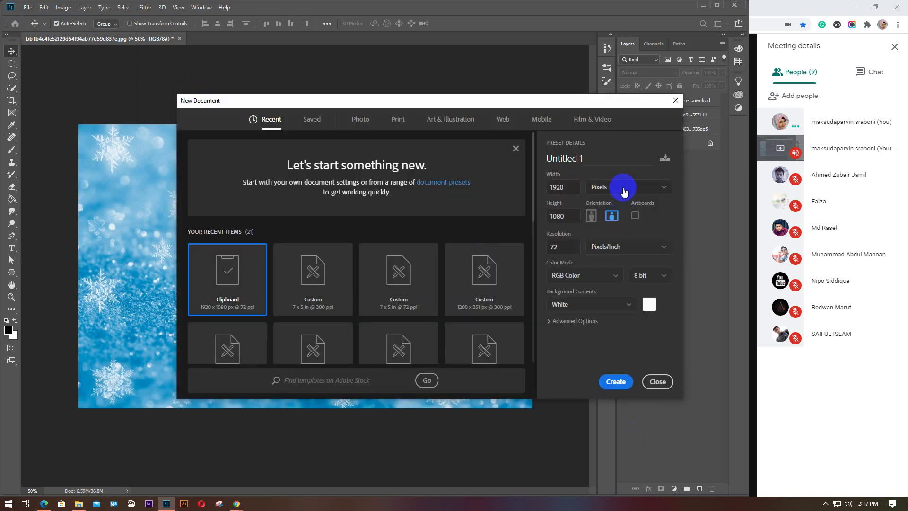
Create a 7 x 5 inch document at 300 resolution
click(620, 187)
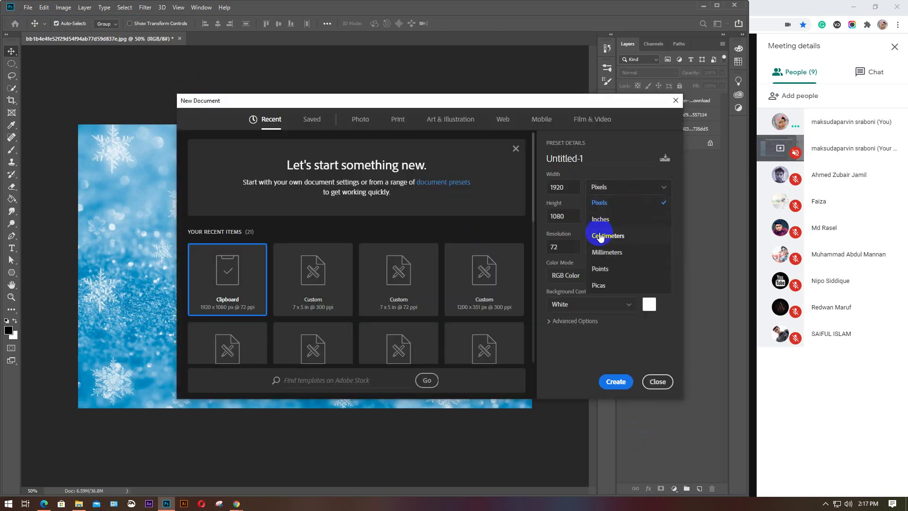
click(600, 219)
click(551, 188)
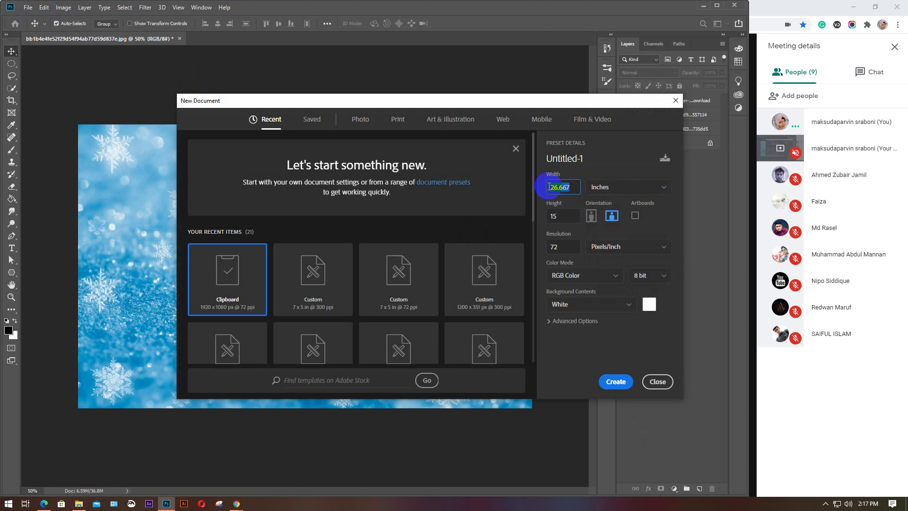
text(7)
key(Tab)
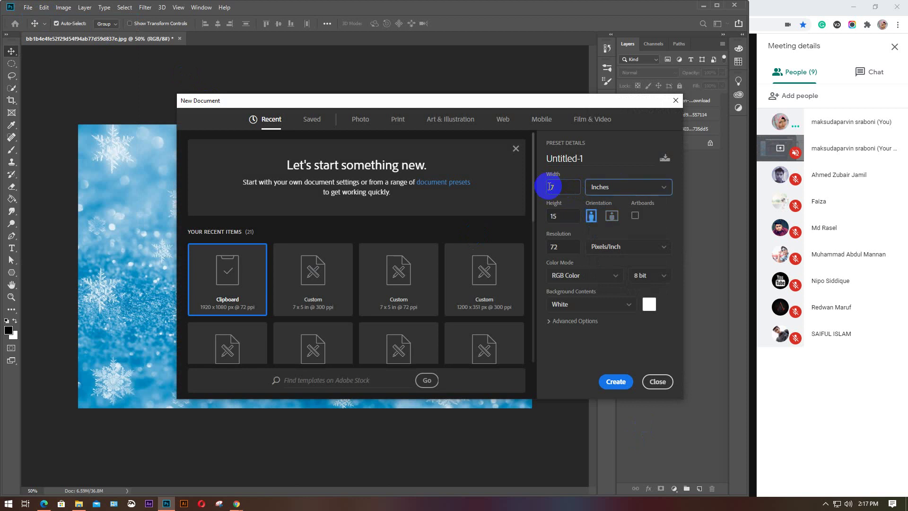
key(Tab)
click(566, 217)
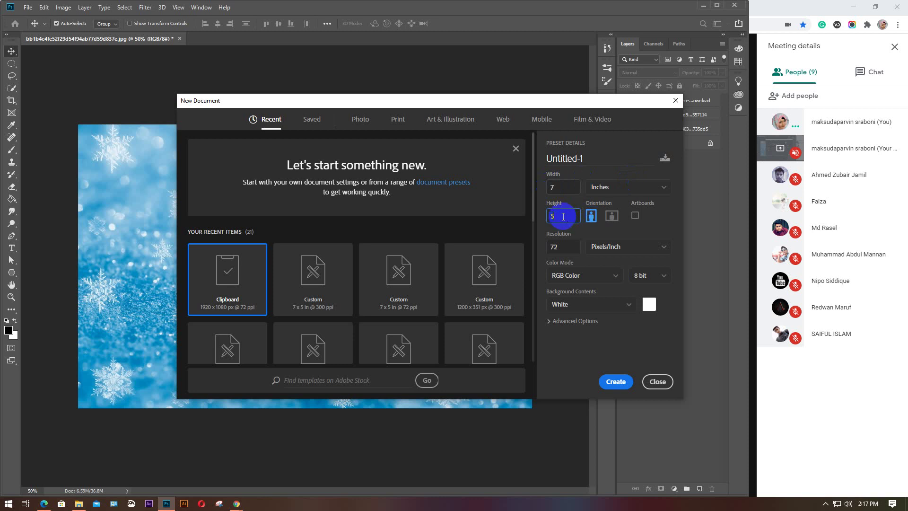
key(Tab)
key(Tab)
key(Tab)
text(300)
key(Return)
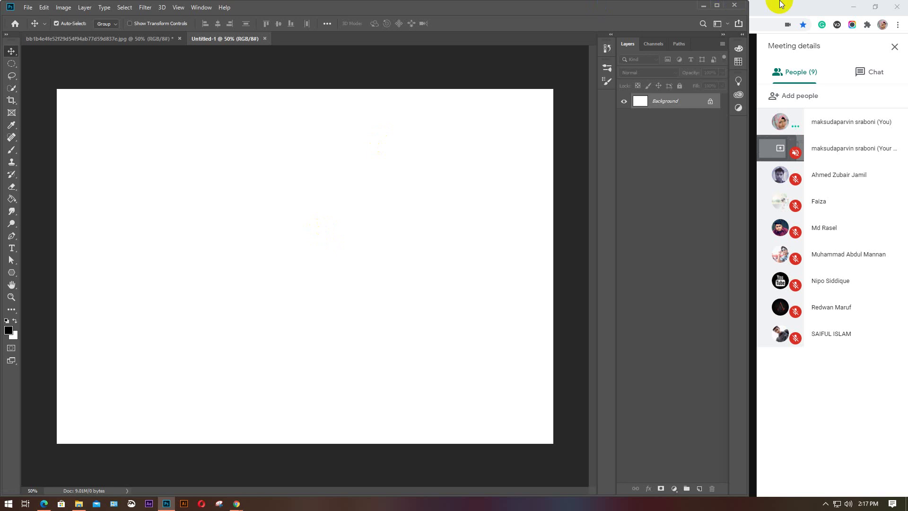
Replace the frozen wallpaper query with a Google Images search for 'corporate model'
click(813, 15)
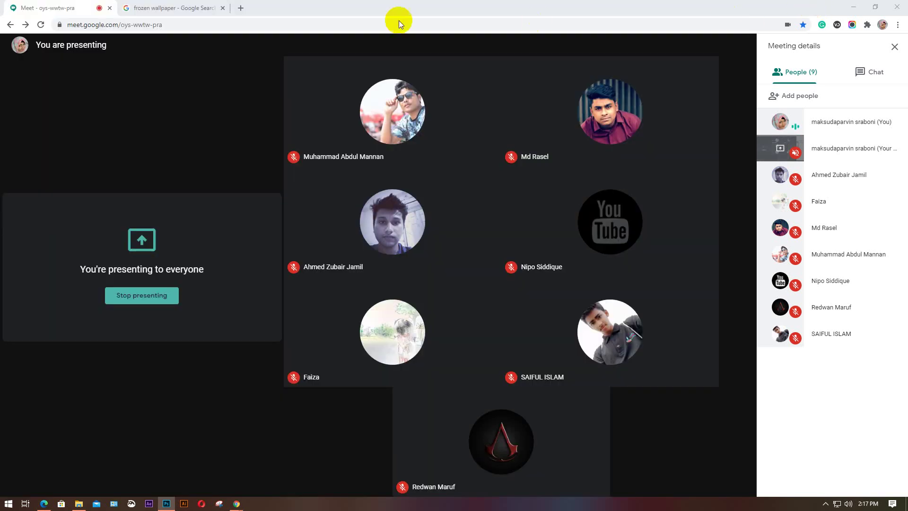
key(ctrl+Tab)
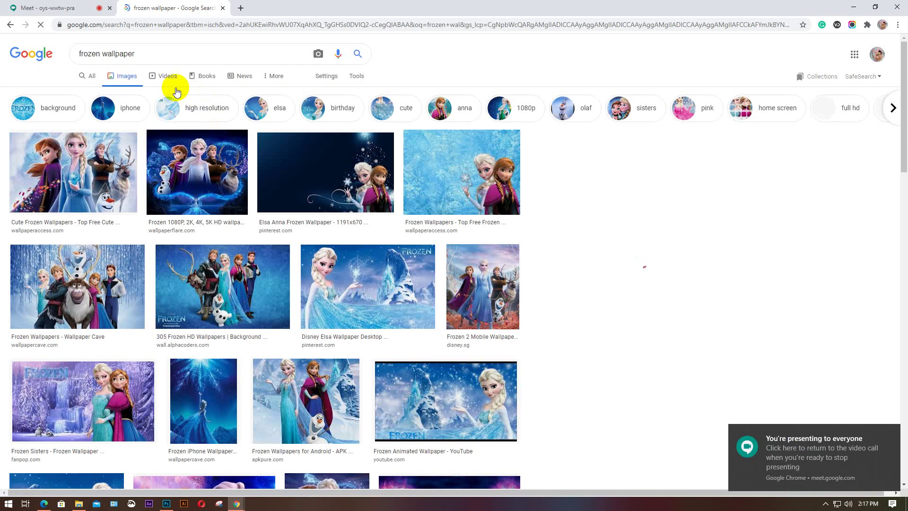
click(97, 61)
triple_click(97, 62)
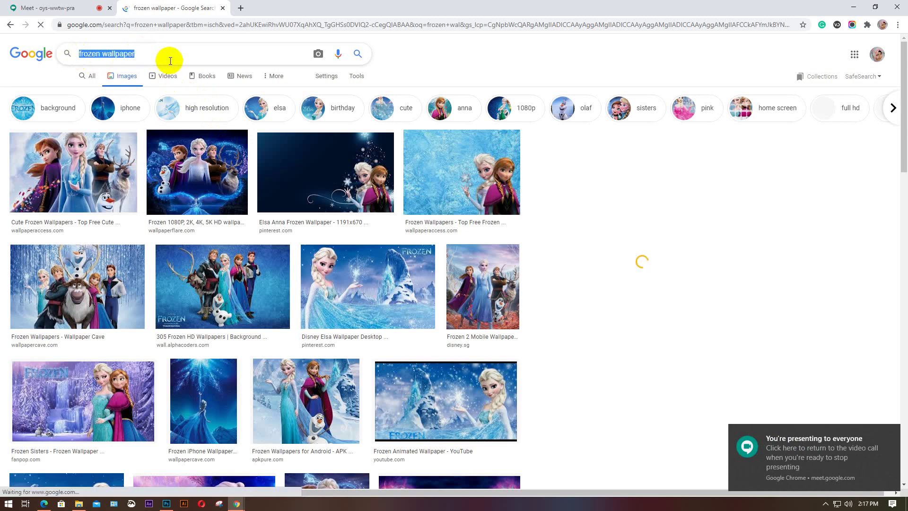
text(co)
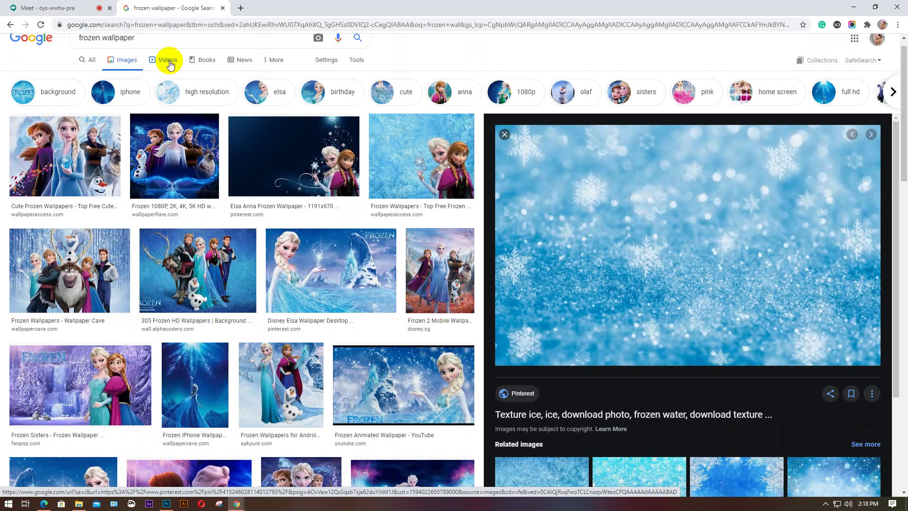
scroll(169, 62, up, 1)
triple_click(78, 58)
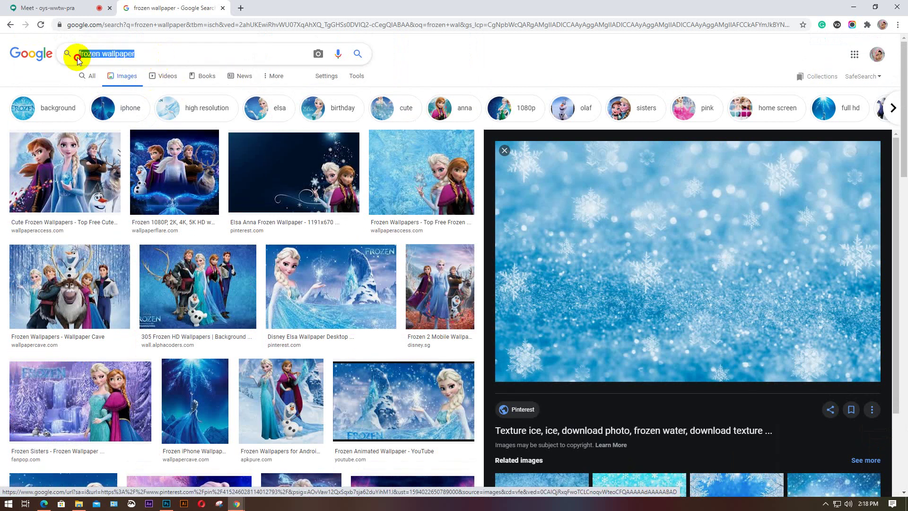
text(co)
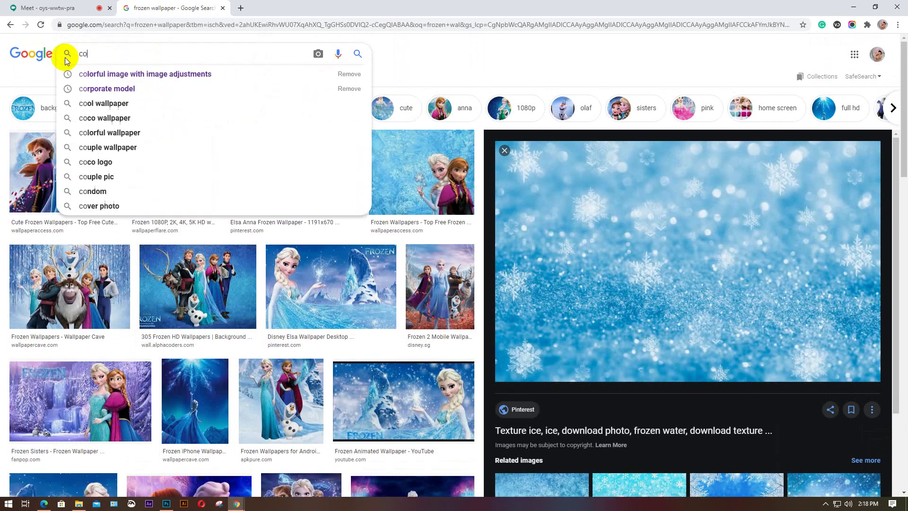
text(r)
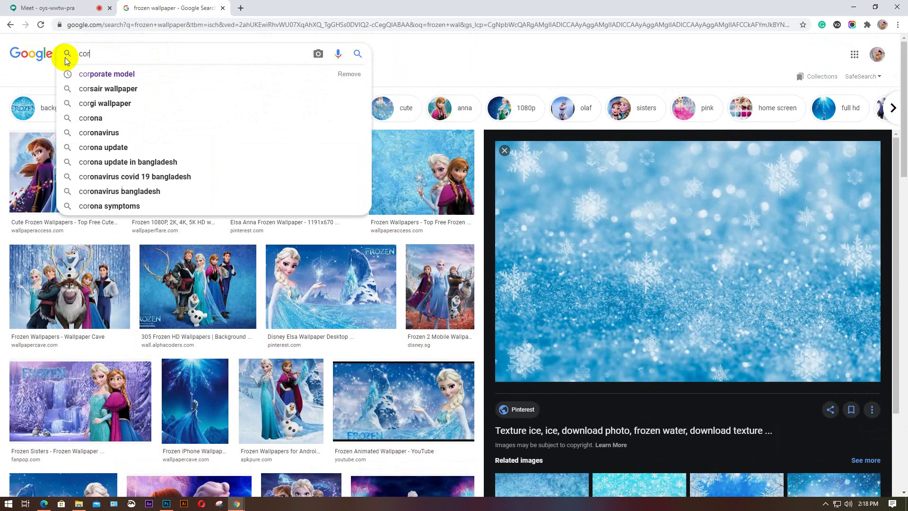
key(Down)
key(Return)
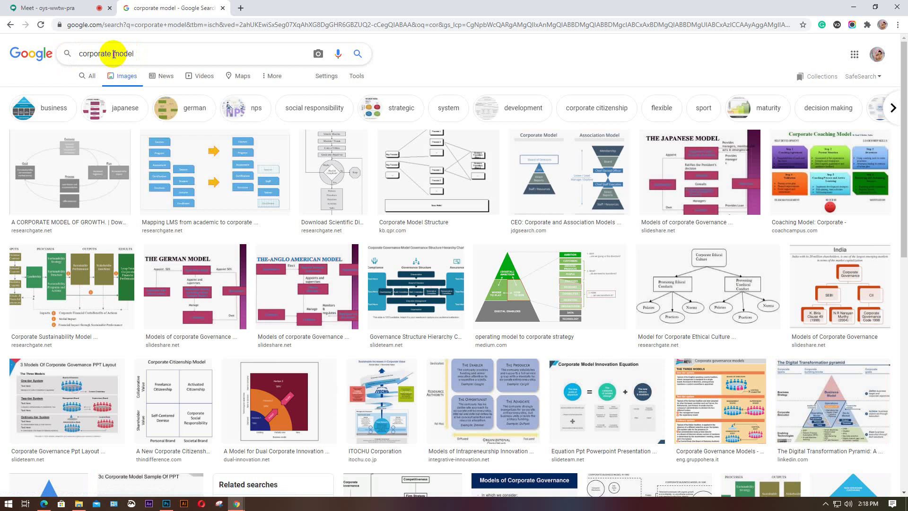
Refine the search to 'corporate girl model'
click(113, 54)
text(gir)
key(Return)
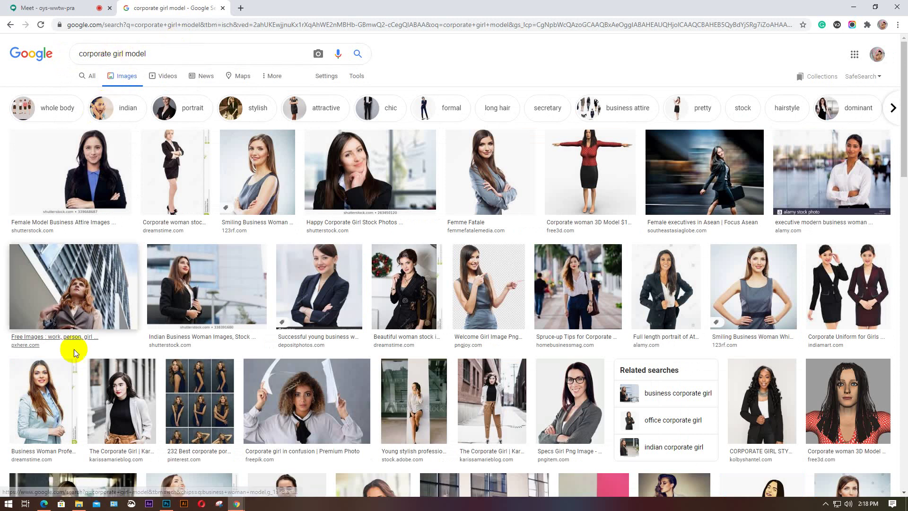
Preview the female executives photo and scroll through its related results
click(480, 208)
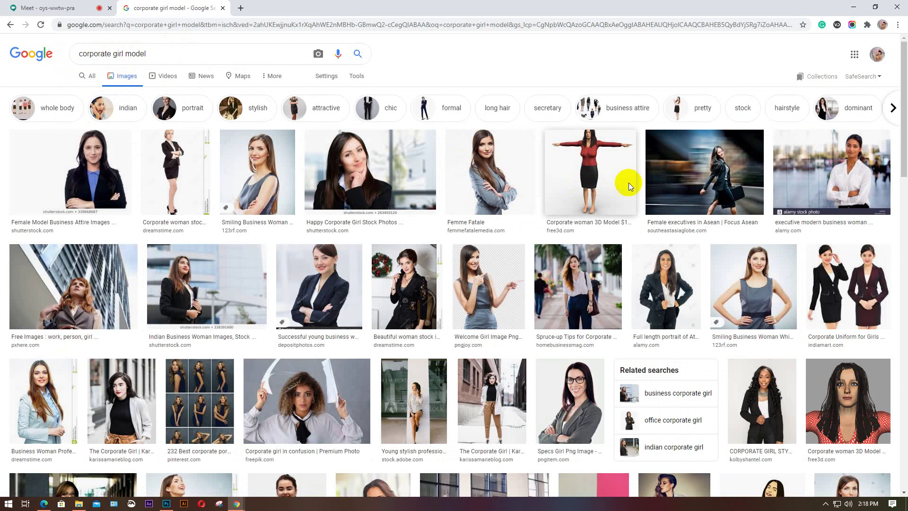
click(717, 173)
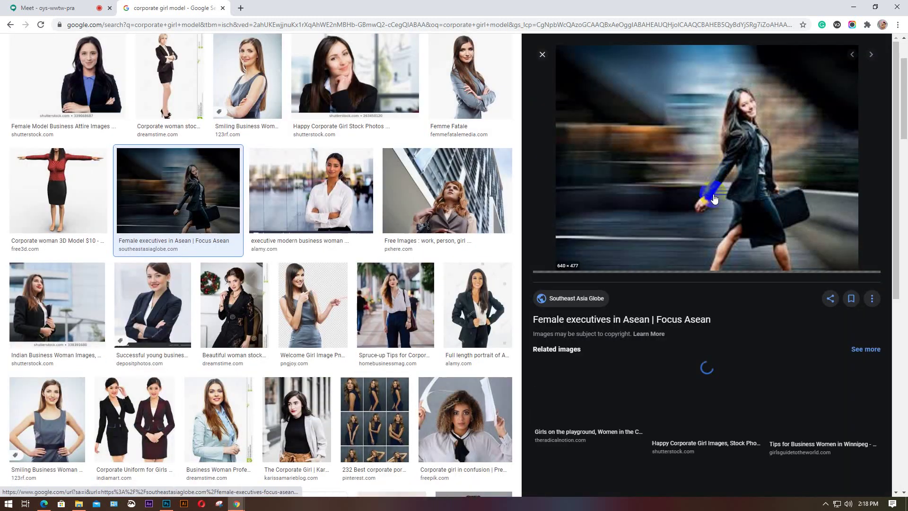
click(723, 197)
scroll(723, 197, down, 2)
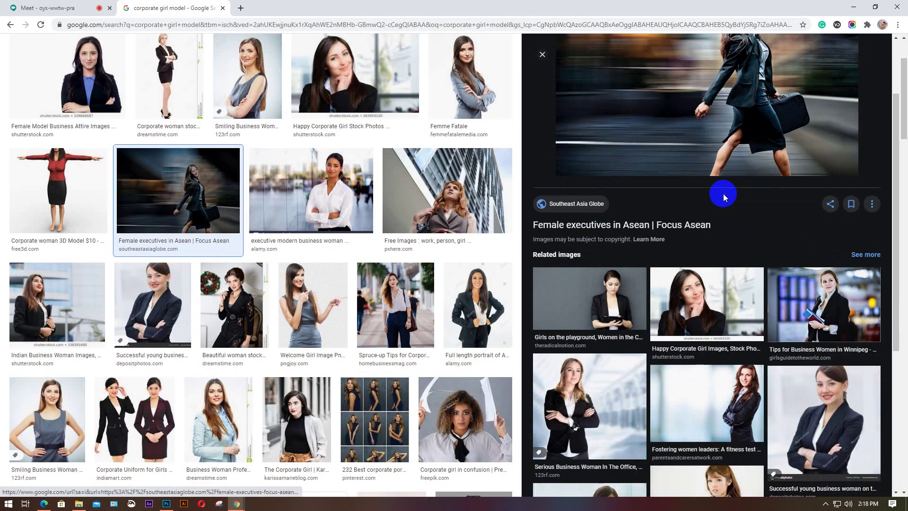
scroll(723, 198, down, 2)
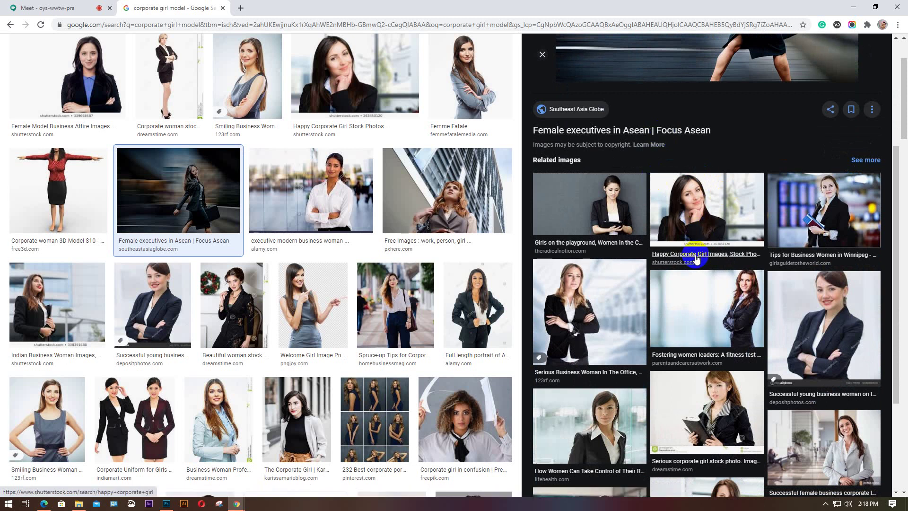
scroll(695, 256, down, 1)
scroll(830, 408, down, 2)
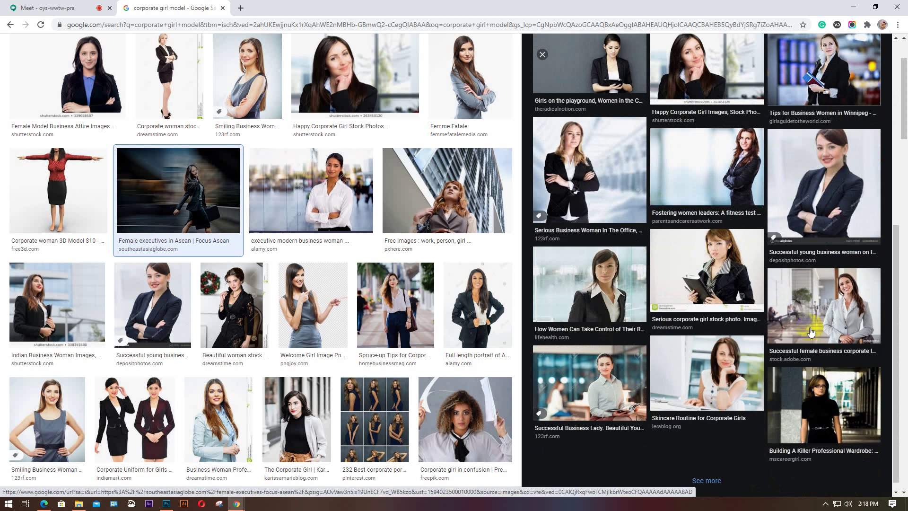
Preview the businesswoman, corporate leader and young business woman photos
click(625, 432)
click(821, 289)
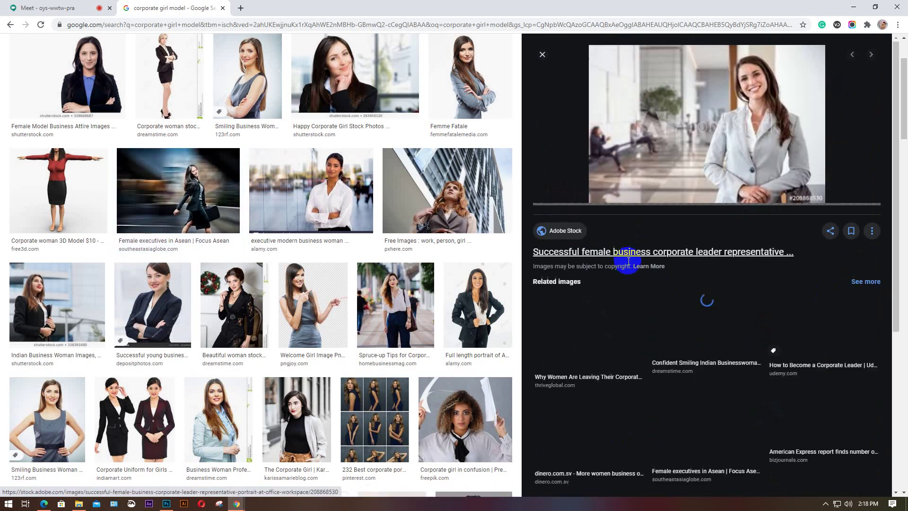
scroll(644, 283, down, 2)
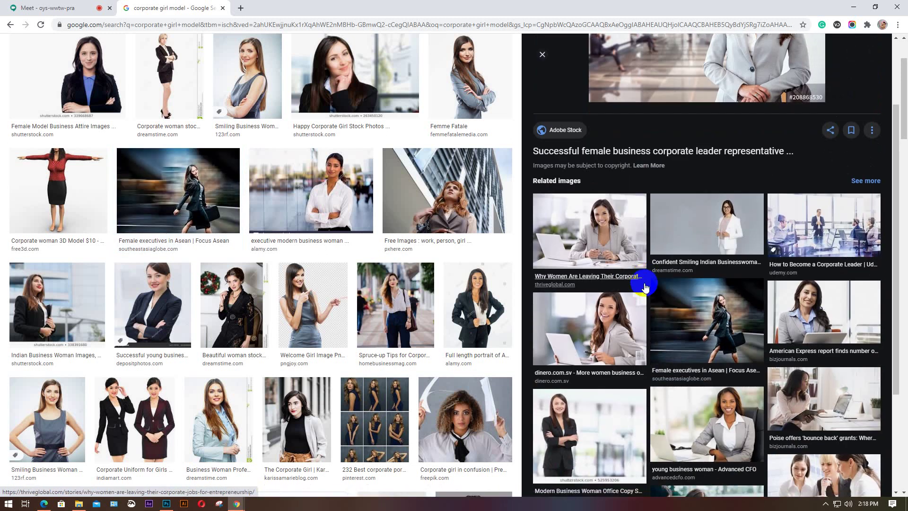
scroll(644, 286, down, 3)
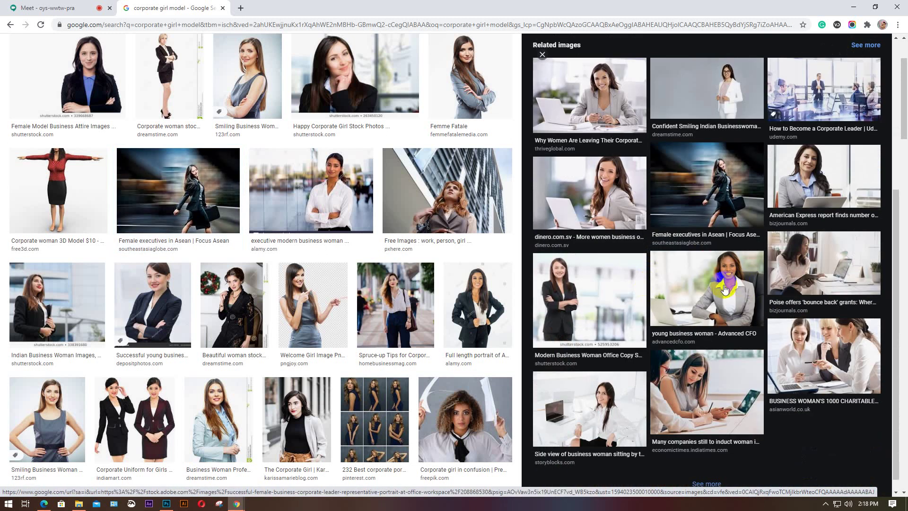
click(726, 288)
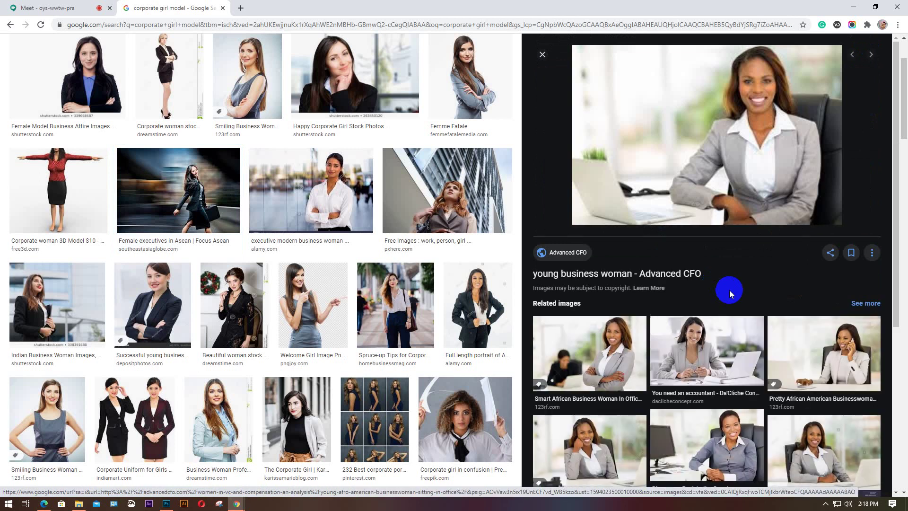
scroll(733, 293, down, 2)
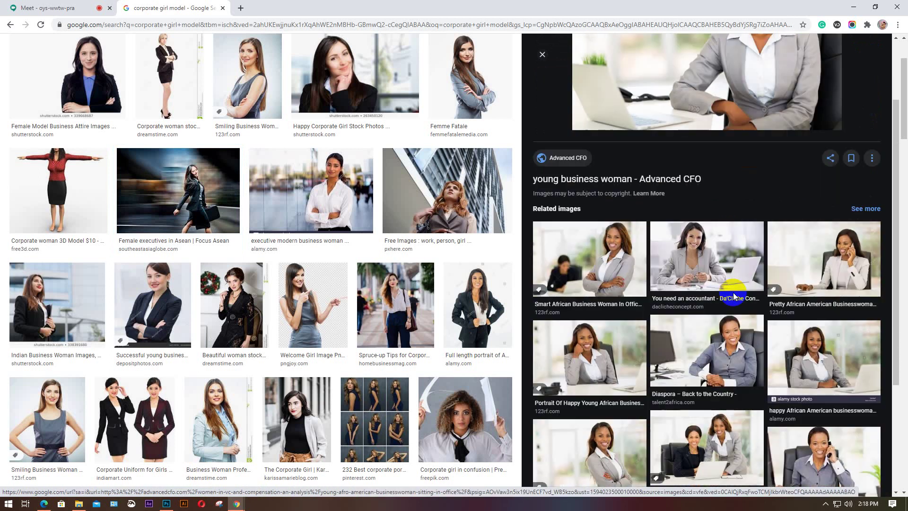
scroll(733, 297, down, 3)
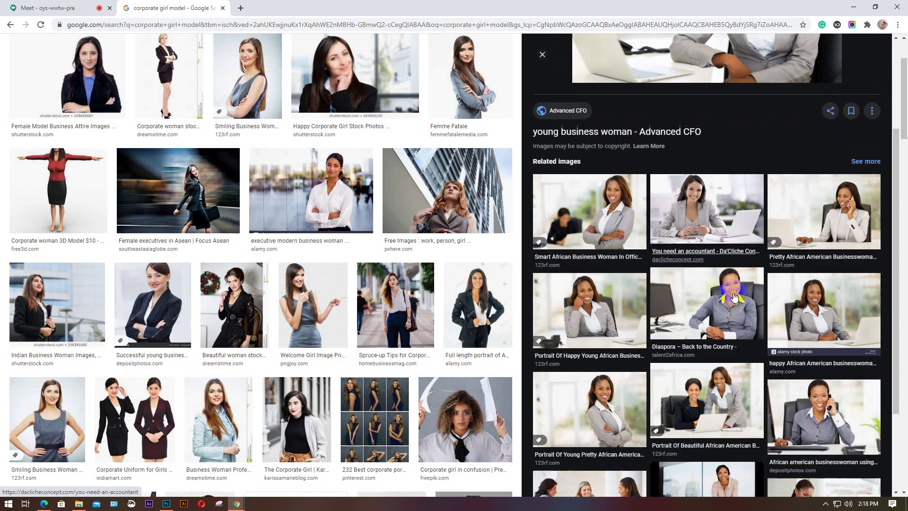
scroll(734, 297, down, 1)
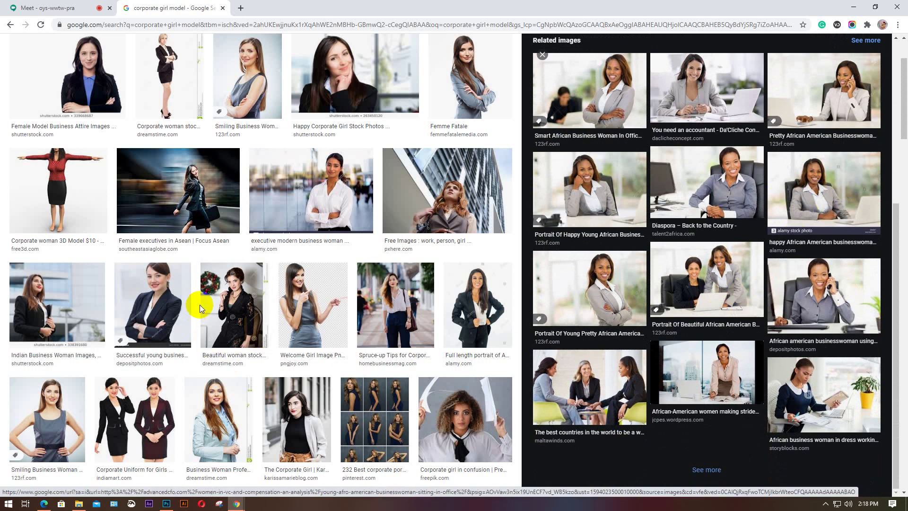
scroll(200, 308, down, 2)
Save the Spruce-up Tips street photo to the Desktop as attractive-blurred-background-city-936313-1.jpg
click(395, 210)
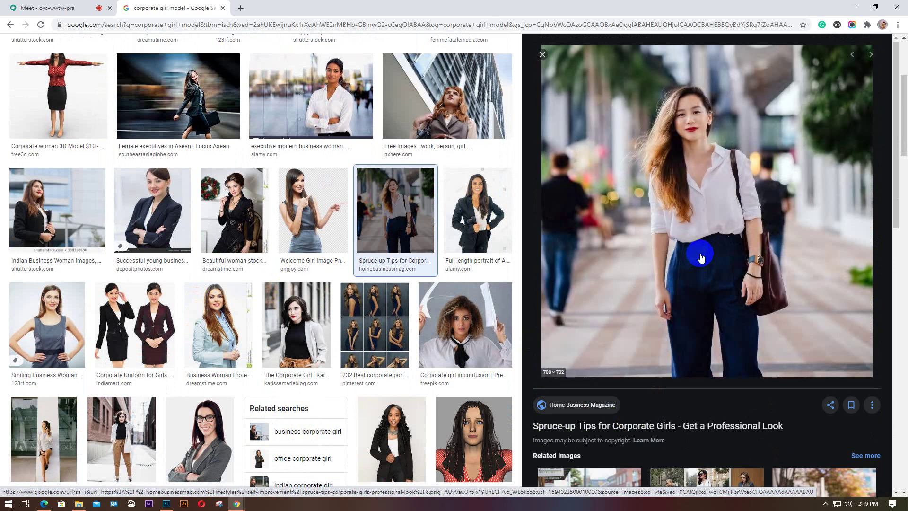
scroll(713, 197, down, 4)
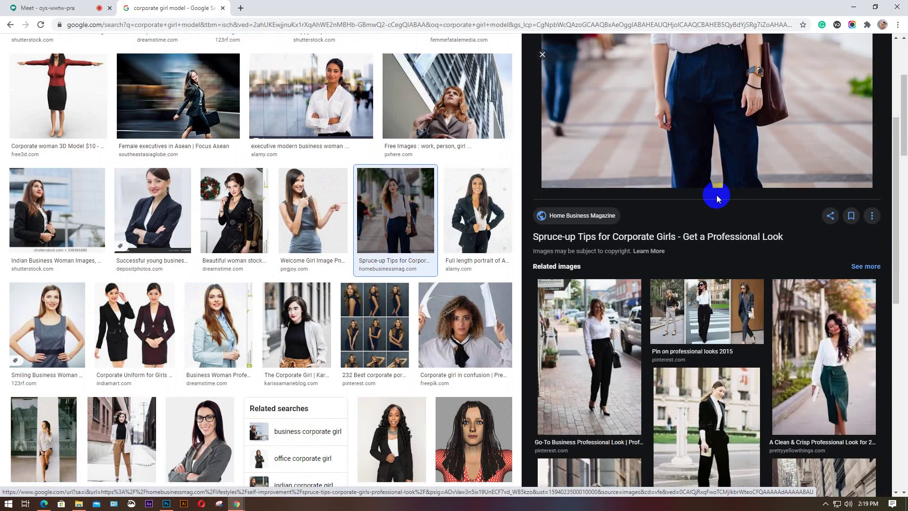
scroll(715, 197, up, 4)
right_click(713, 156)
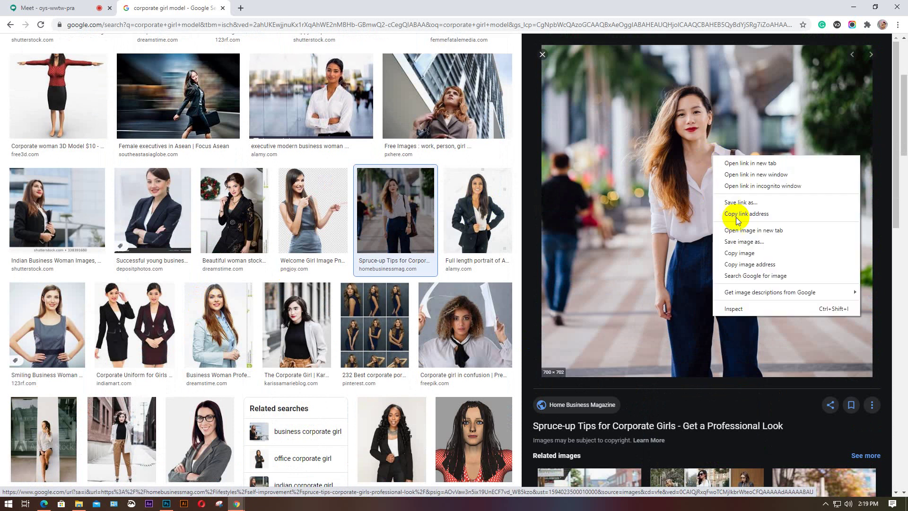
click(752, 242)
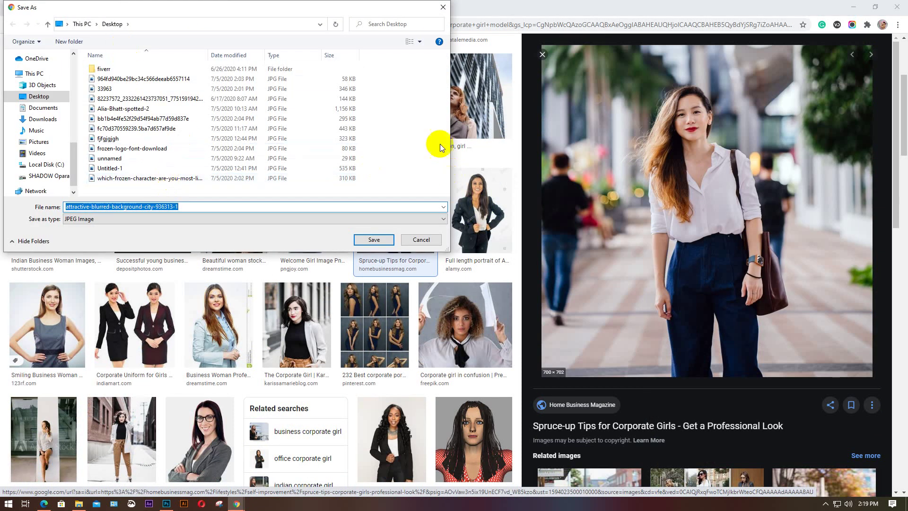
click(423, 42)
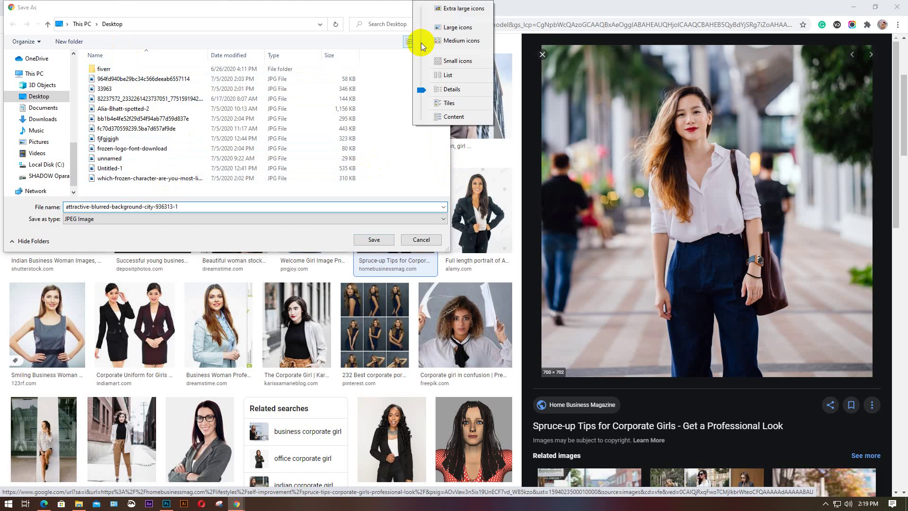
click(446, 27)
click(377, 245)
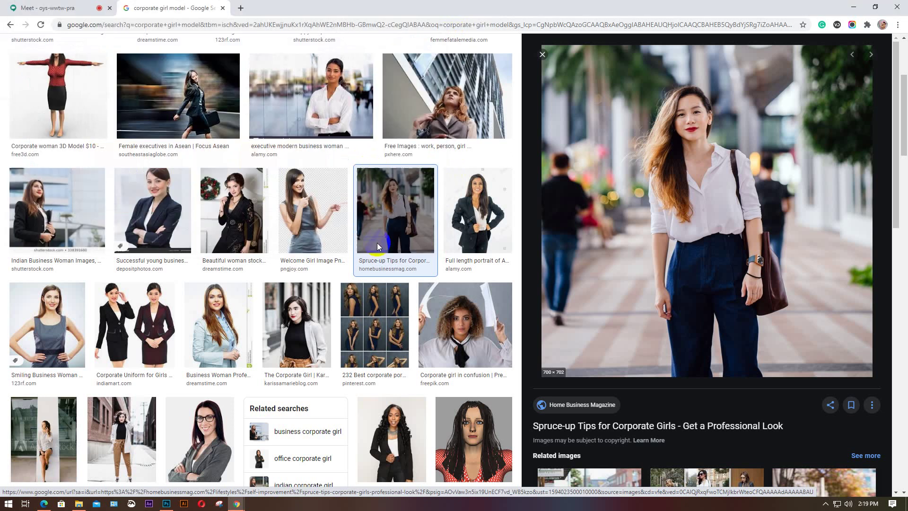
click(43, 8)
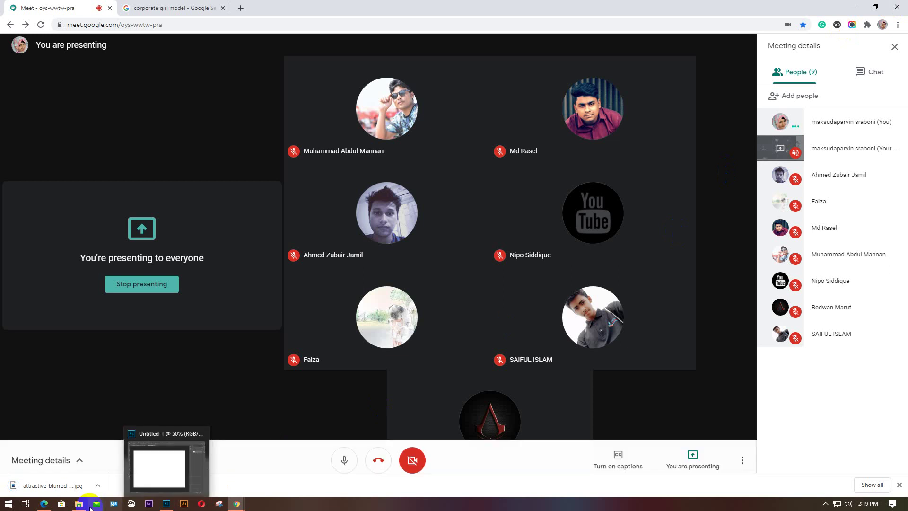
Drag the saved JPG onto the canvas, enlarge it to about 162% and centre it
click(78, 503)
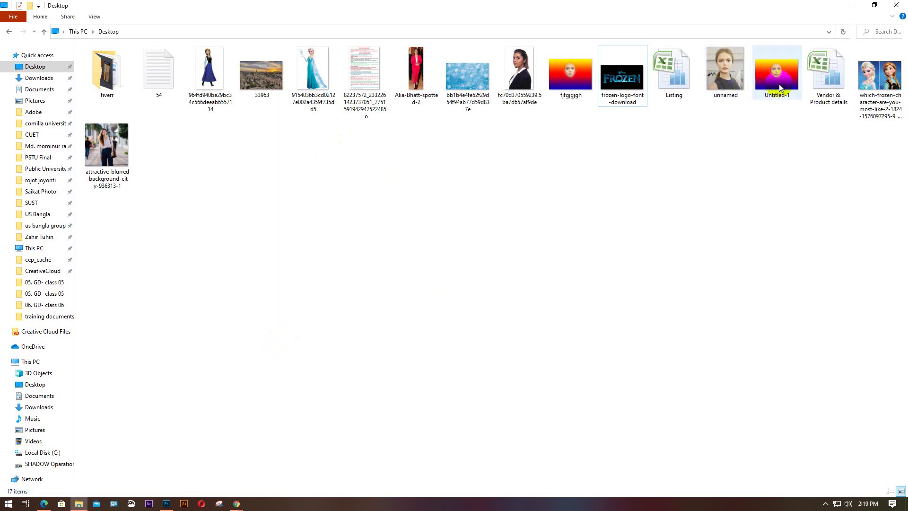
click(111, 151)
drag(112, 152, 222, 377)
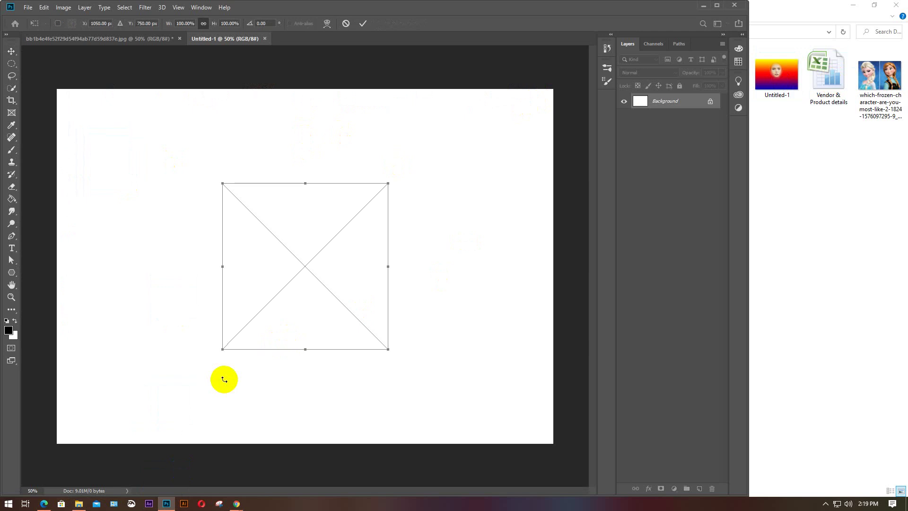
drag(368, 282, 249, 199)
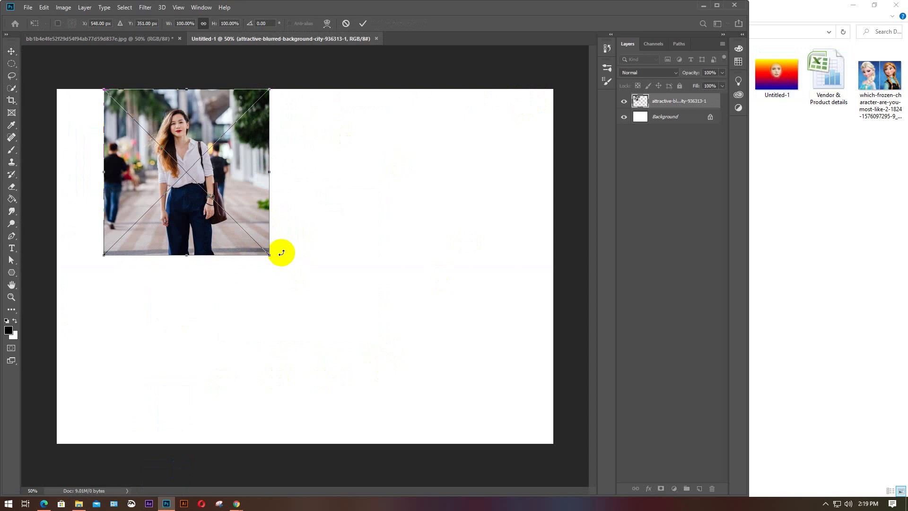
drag(272, 256, 487, 418)
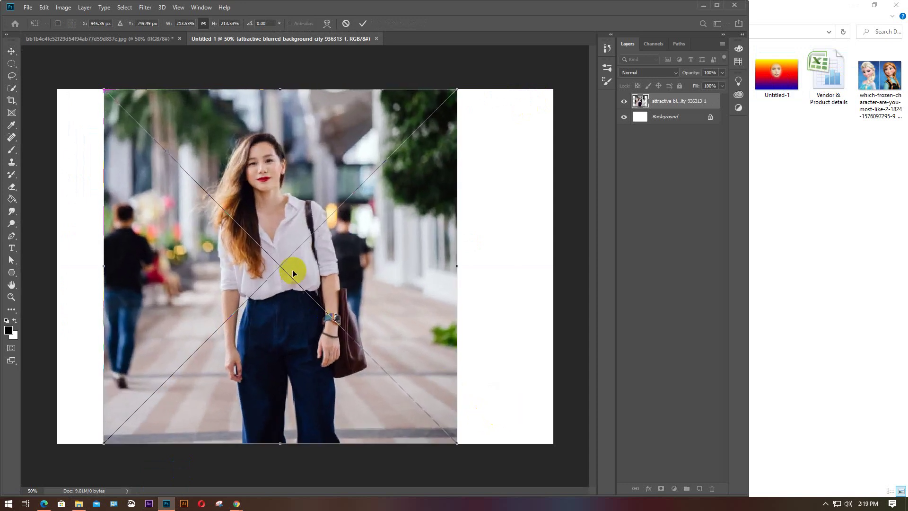
drag(331, 270, 358, 276)
double_click(358, 275)
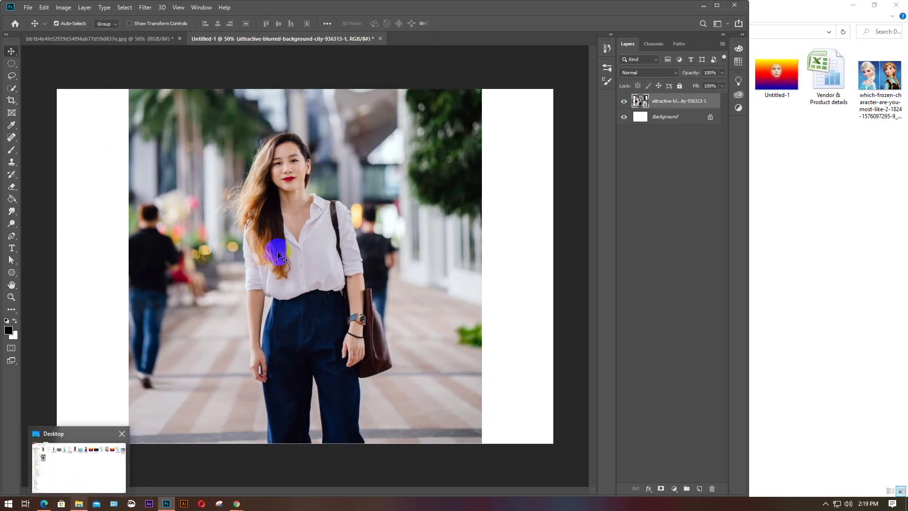
Return to the Photoshop document and minimize File Explorer
click(79, 504)
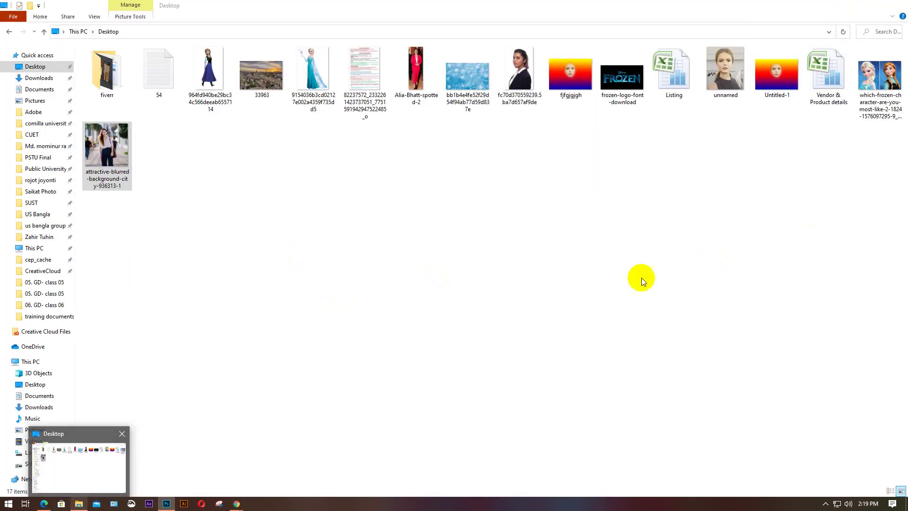
key(alt+Tab)
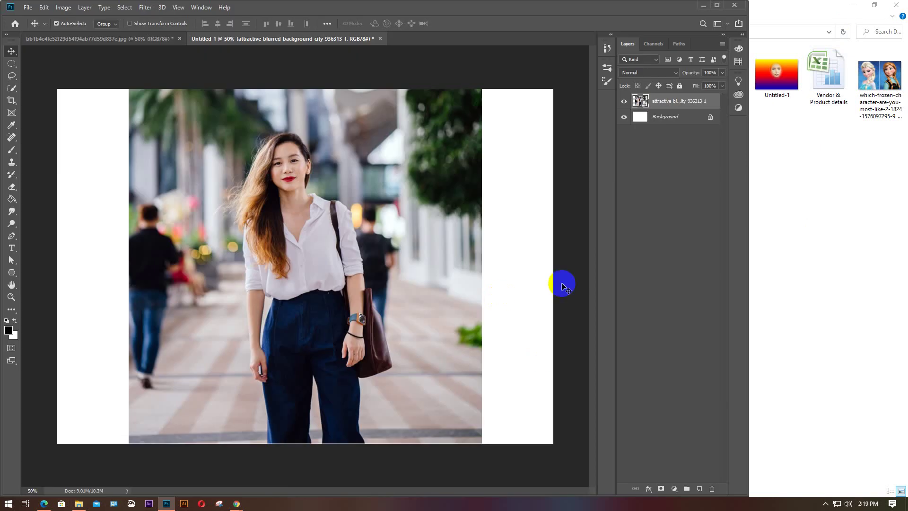
click(332, 245)
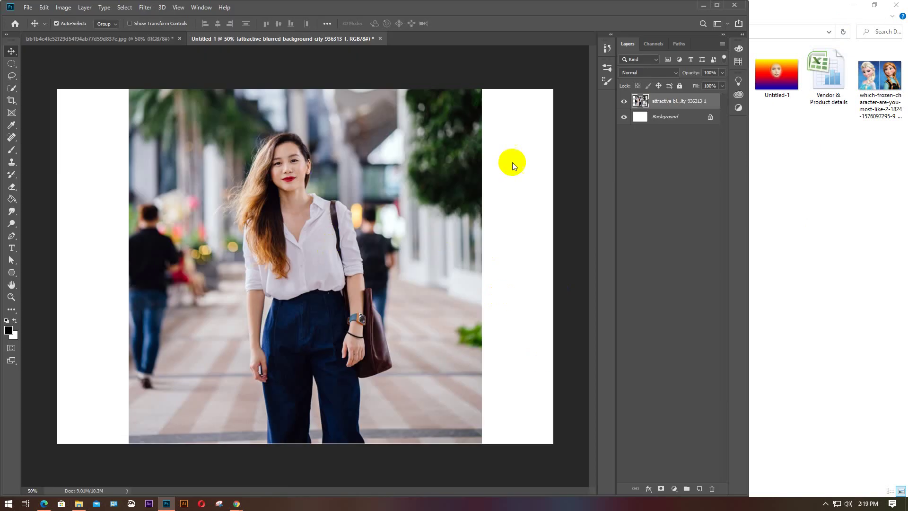
click(853, 5)
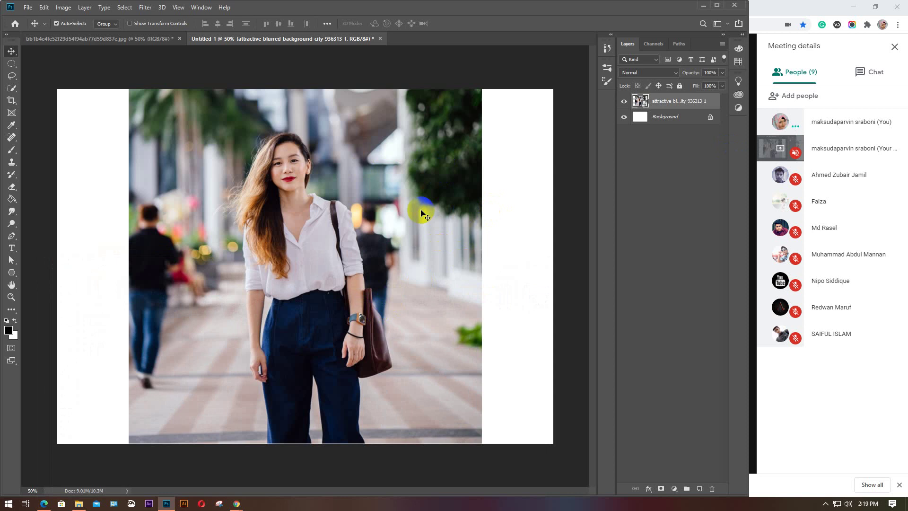
Duplicate the photo layer seven times with Ctrl+J
key(ctrl)
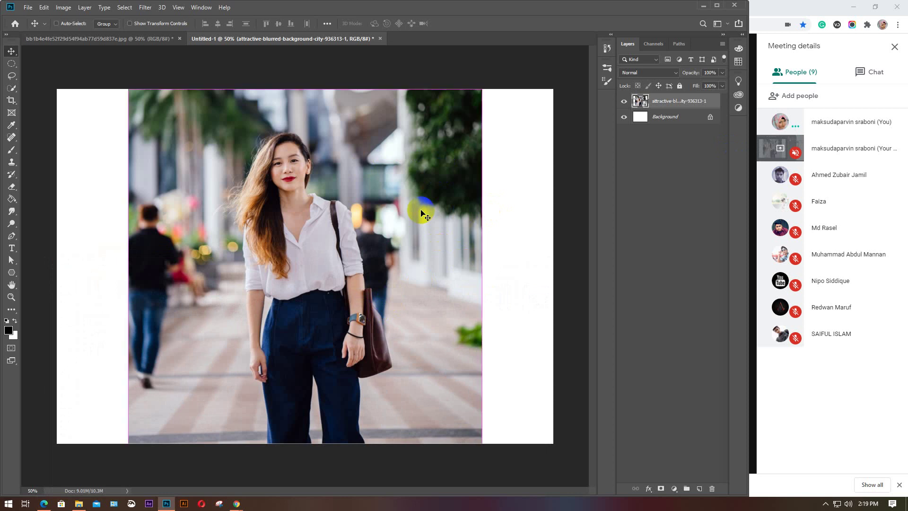
key(ctrl+j)
key(ctrl+j)
key(ctrl+j)
key(ctrl+j)
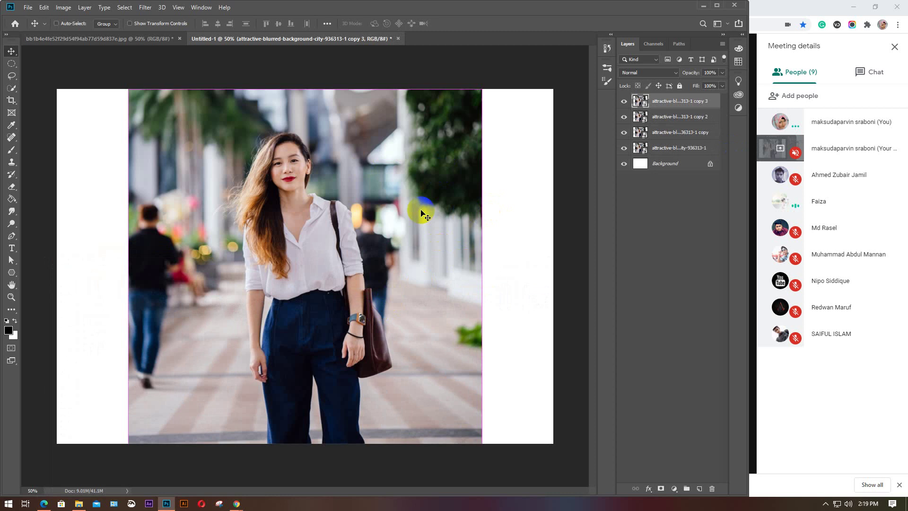
key(ctrl+j)
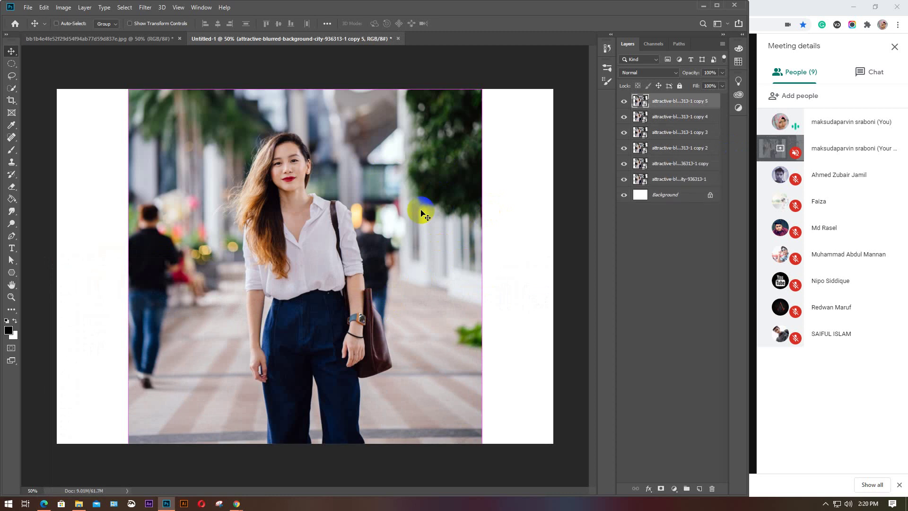
key(ctrl+j)
key(ctrl+j)
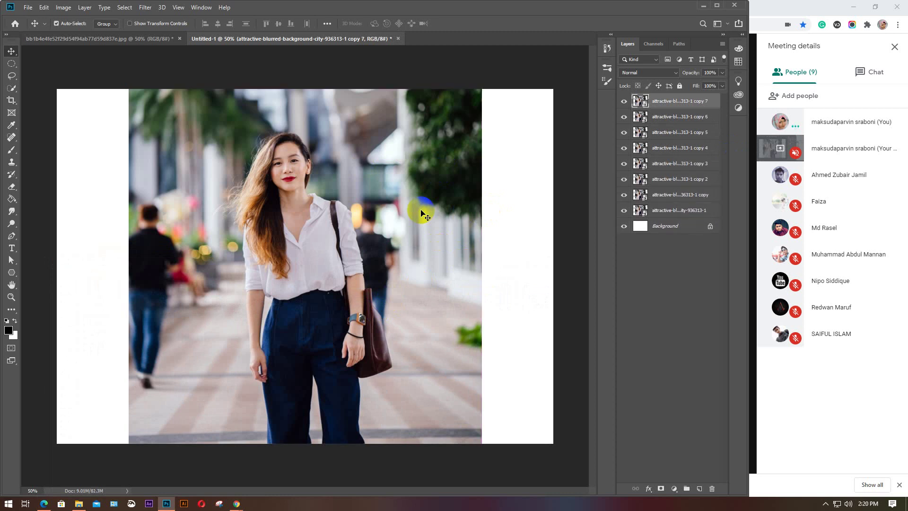
Hide copy 7 through copy and select the original photo layer
click(624, 101)
click(624, 116)
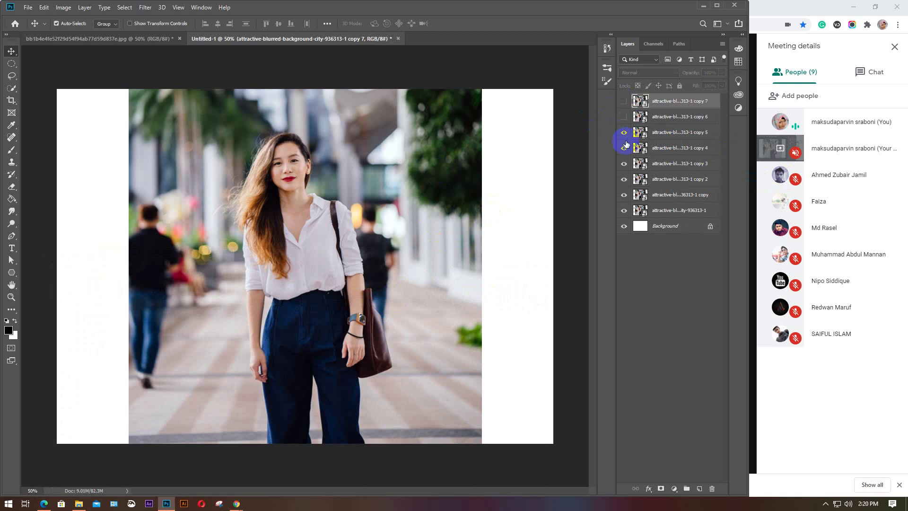
click(624, 133)
click(623, 148)
click(624, 163)
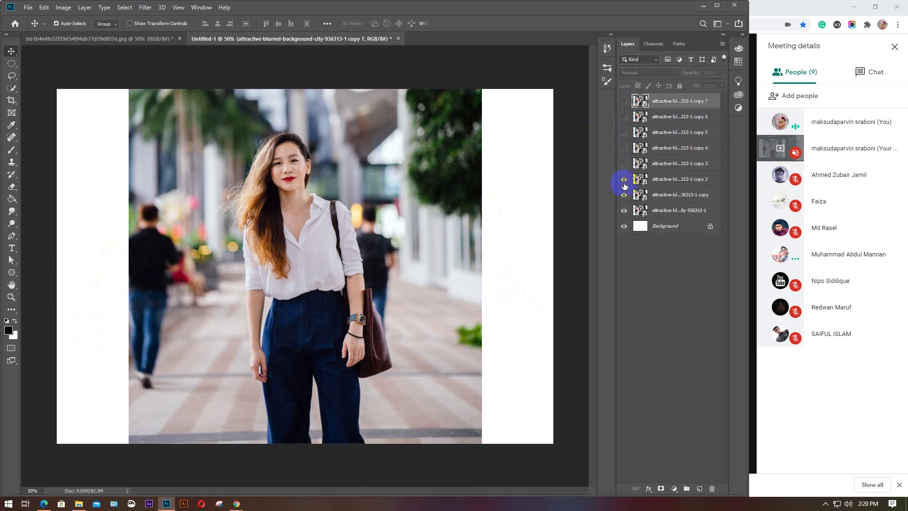
click(624, 180)
click(625, 195)
click(690, 210)
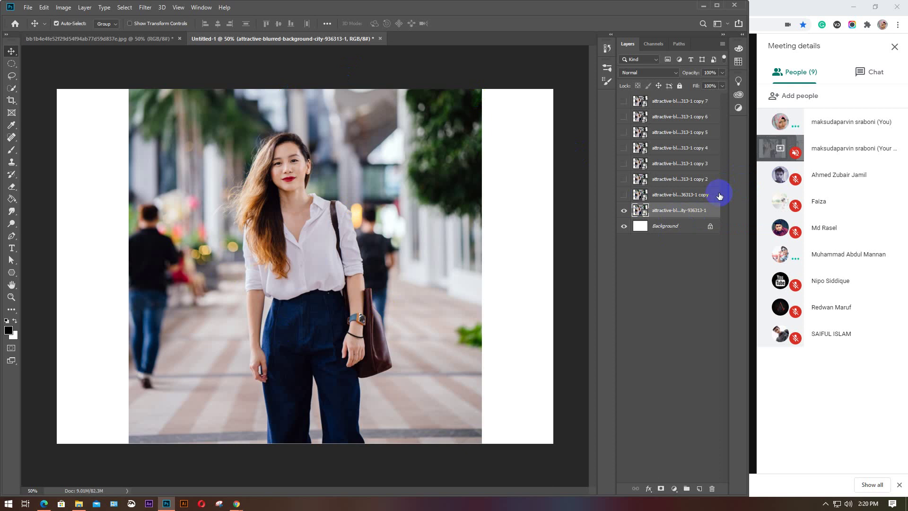
Look through the Image > Adjustments commands without applying any
click(63, 7)
mouse_move(65, 34)
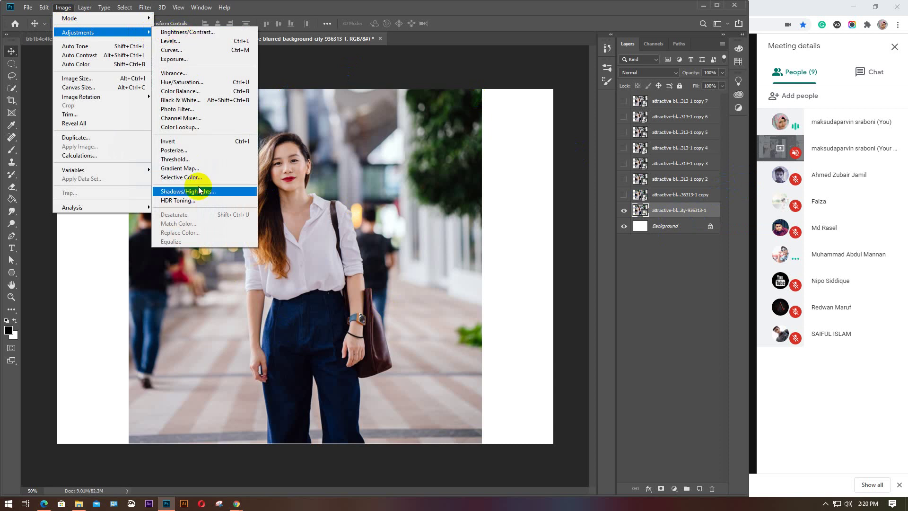
click(700, 220)
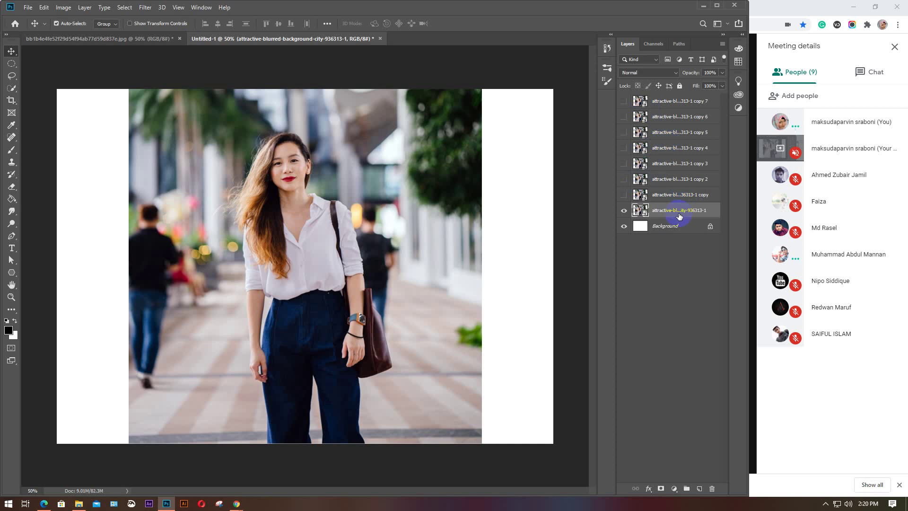
click(61, 9)
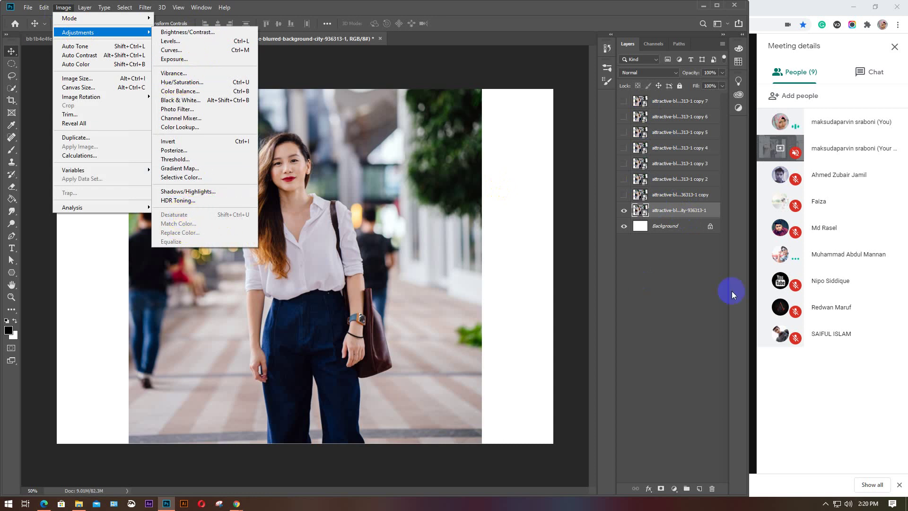
click(576, 272)
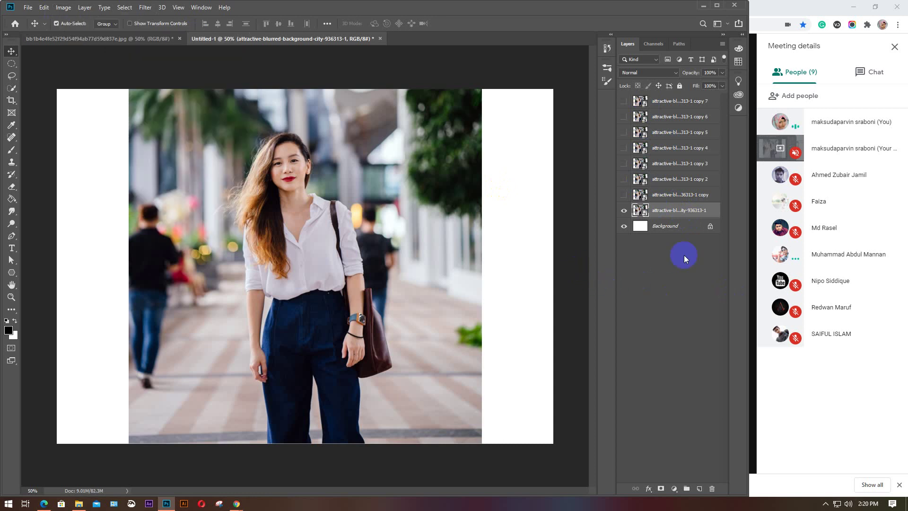
Select the original photo layer and open Image > Adjustments > Brightness/Contrast
double_click(672, 210)
click(40, 57)
click(63, 8)
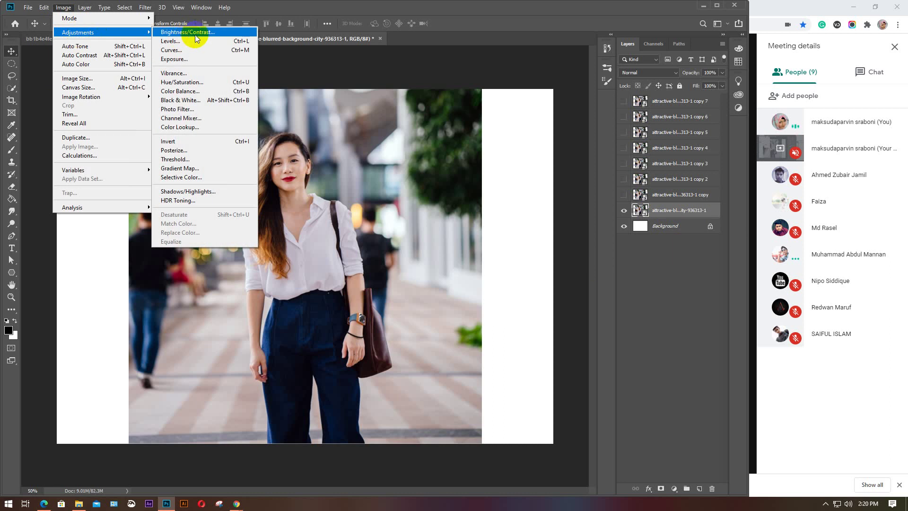
click(195, 32)
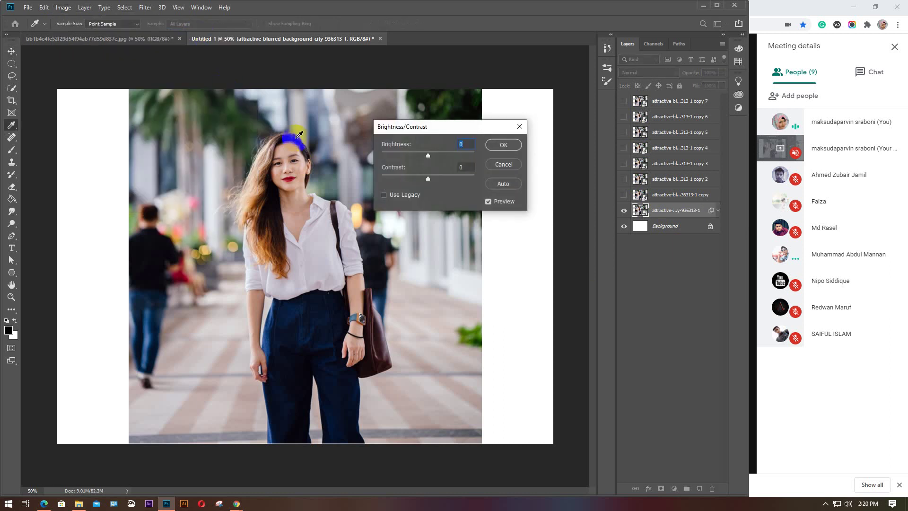
Drag the Brightness slider through very dark and very bright settings, then nudge it to 35
key(alt)
drag(429, 158, 405, 159)
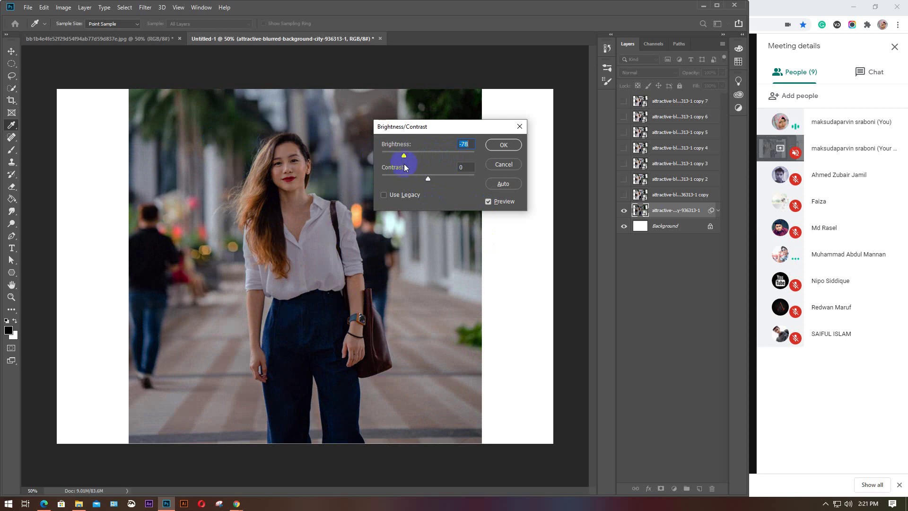
drag(410, 163, 477, 162)
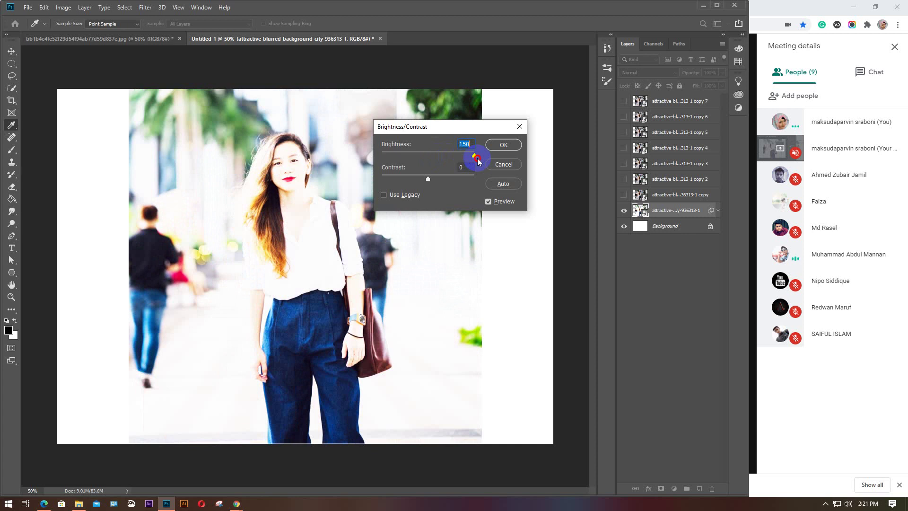
drag(478, 162, 426, 157)
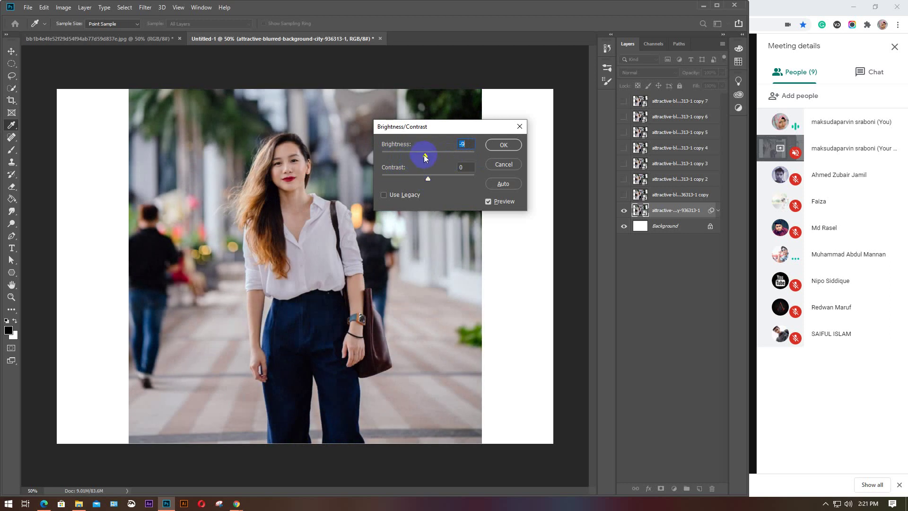
drag(431, 156, 438, 159)
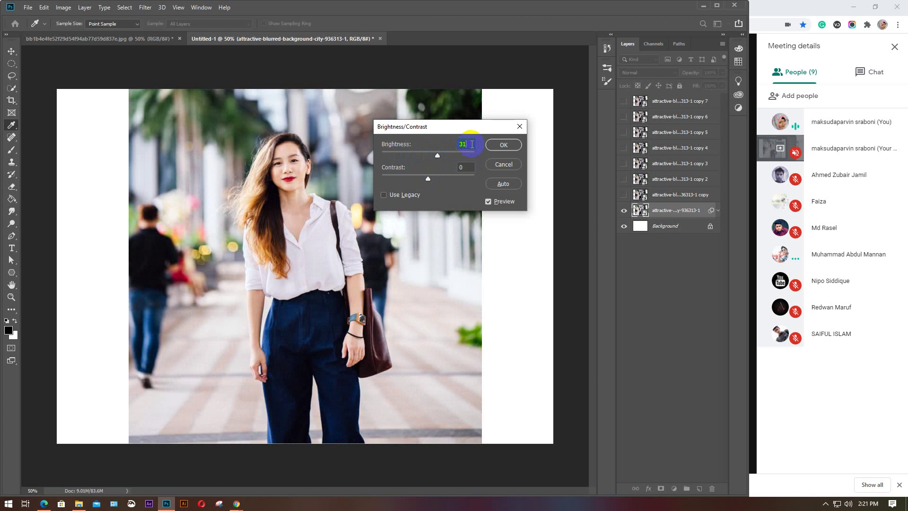
key(Up)
key(Up)
key(Up)
key(Up)
Test Contrast at 100 and -50, then reset Brightness and Contrast to 0
click(472, 144)
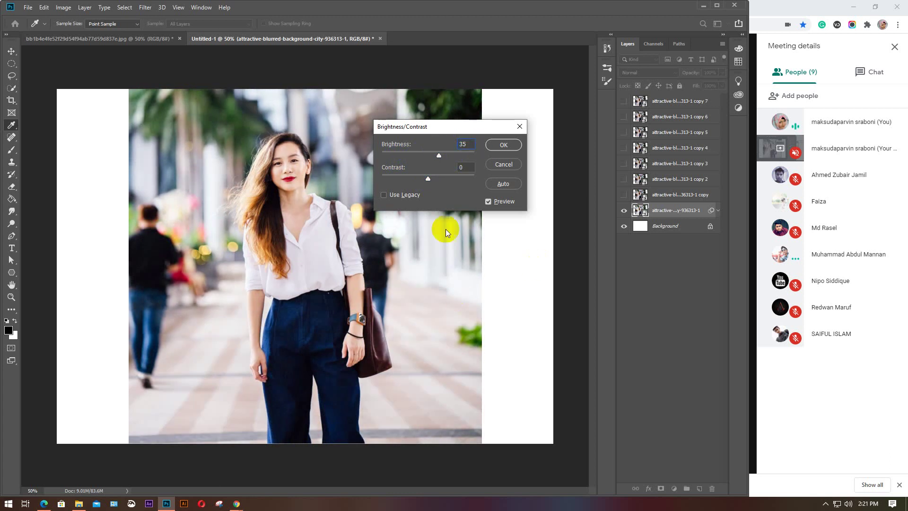
click(429, 180)
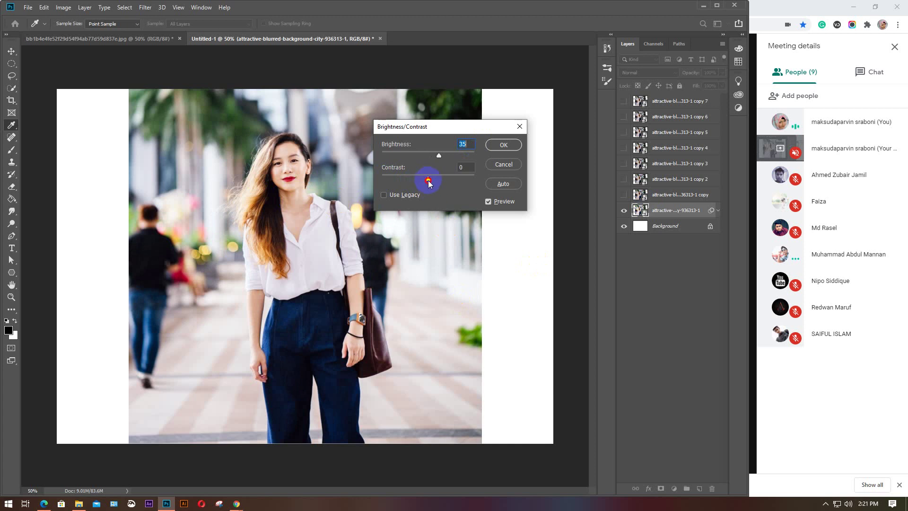
drag(429, 182, 478, 185)
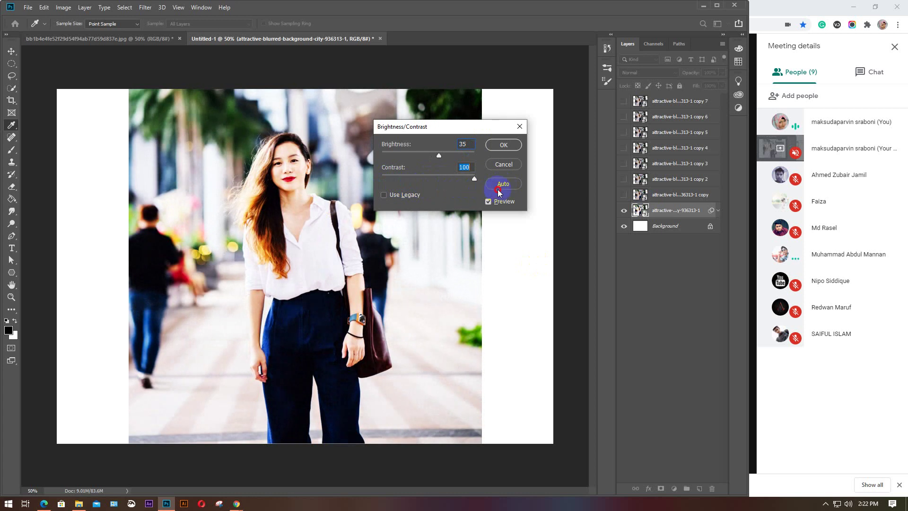
drag(499, 191, 437, 182)
click(471, 145)
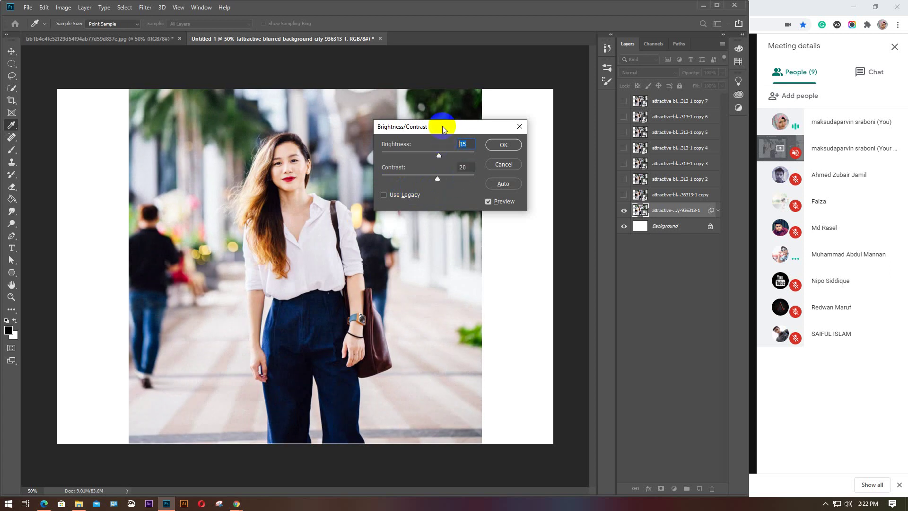
text(0)
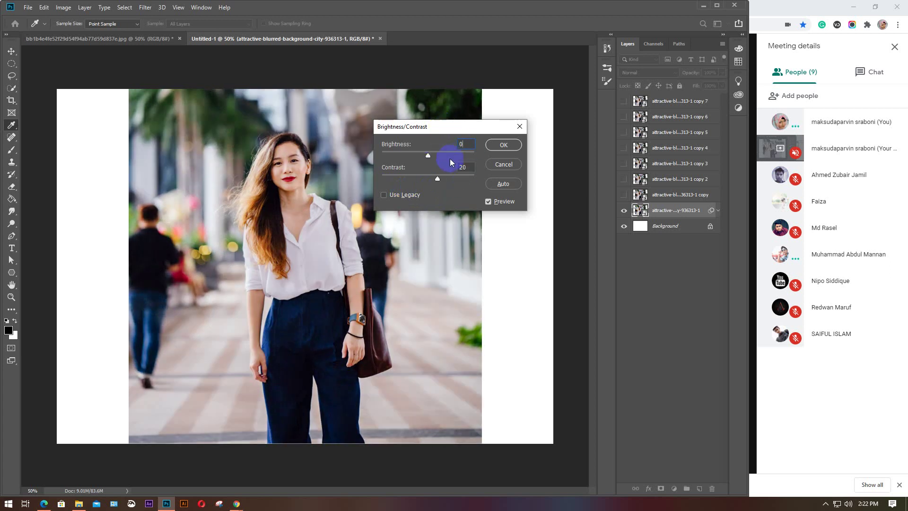
click(469, 164)
text(0)
Apply Brightness 35 and Contrast 20 to the photo layer
click(455, 144)
text(35)
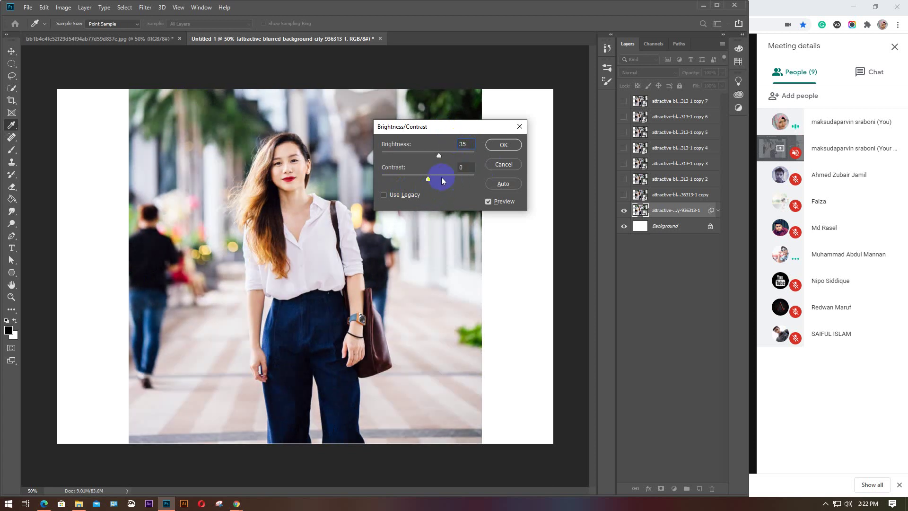
drag(427, 178, 343, 182)
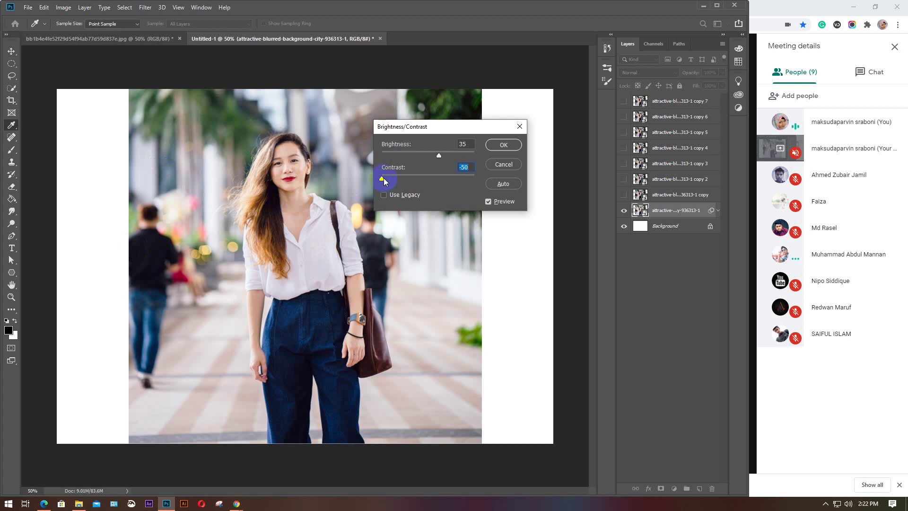
drag(384, 181, 482, 178)
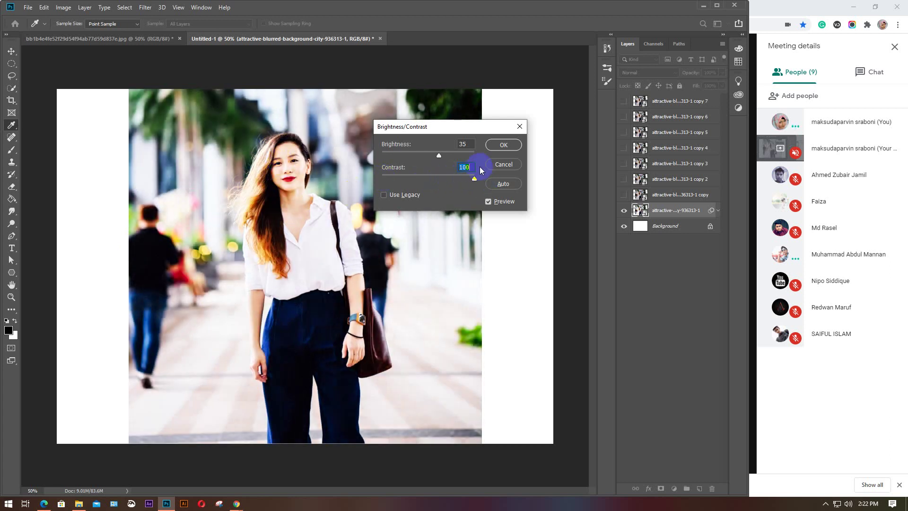
text(20)
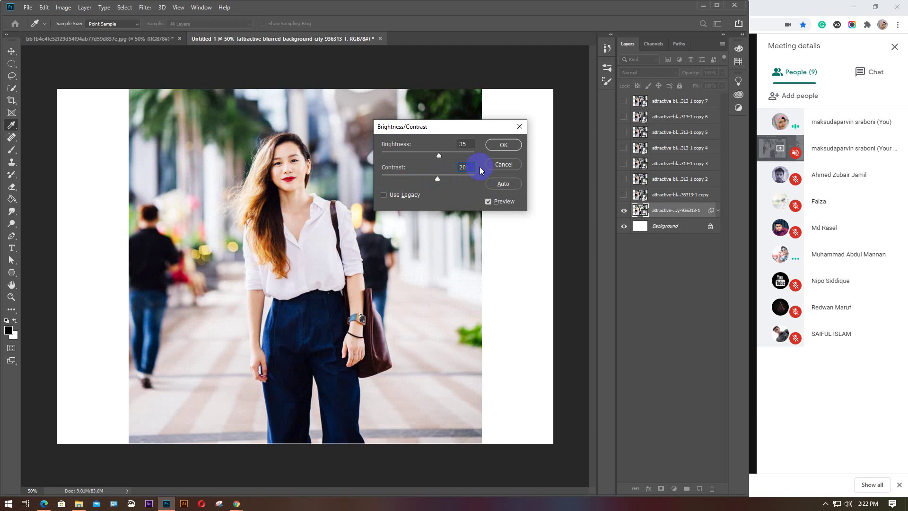
click(503, 146)
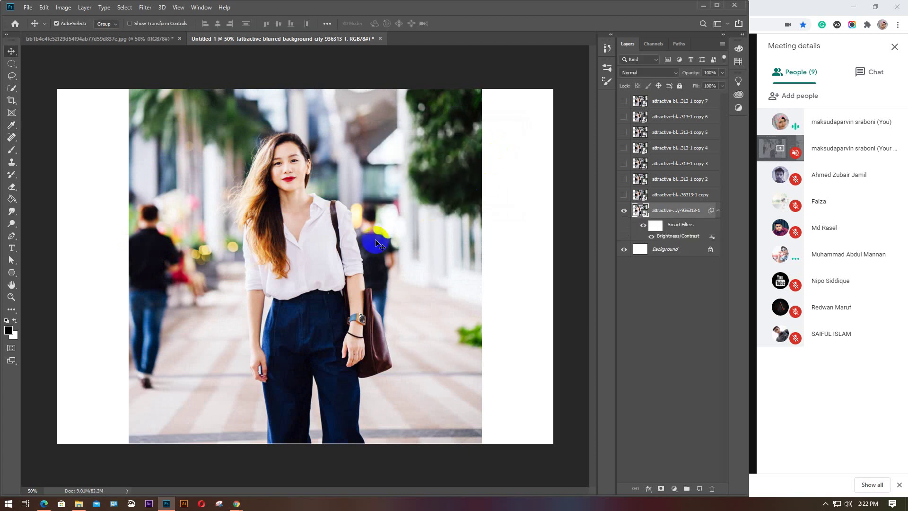
Place the brightened photo beside its unedited copy, then hide it and recentre the copy
click(624, 194)
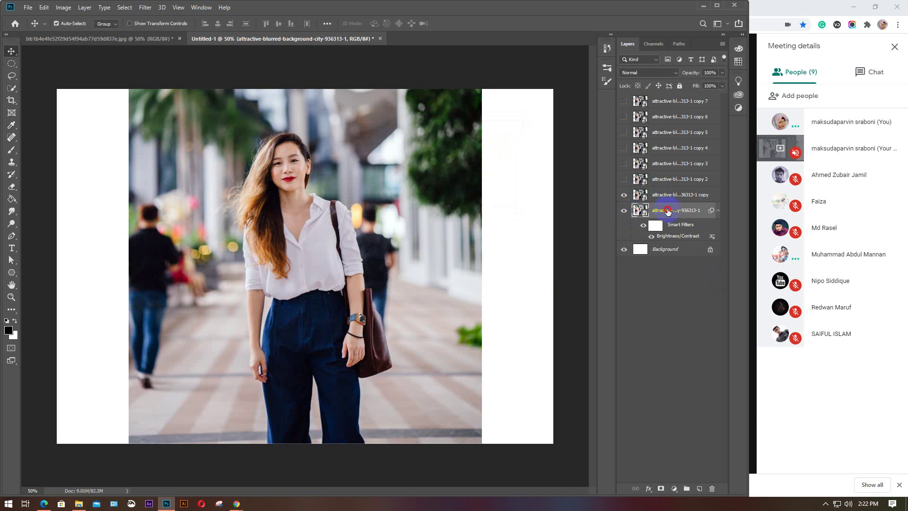
drag(209, 285, 325, 278)
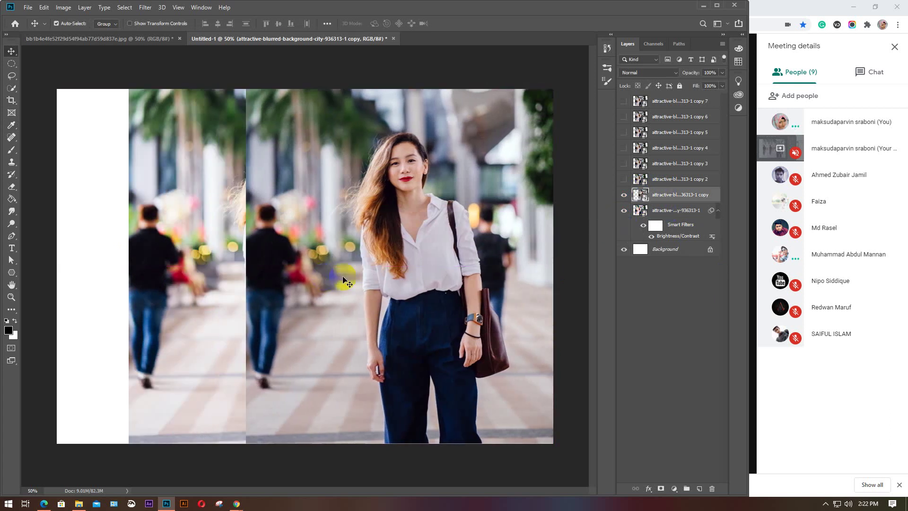
click(674, 214)
drag(426, 243, 282, 255)
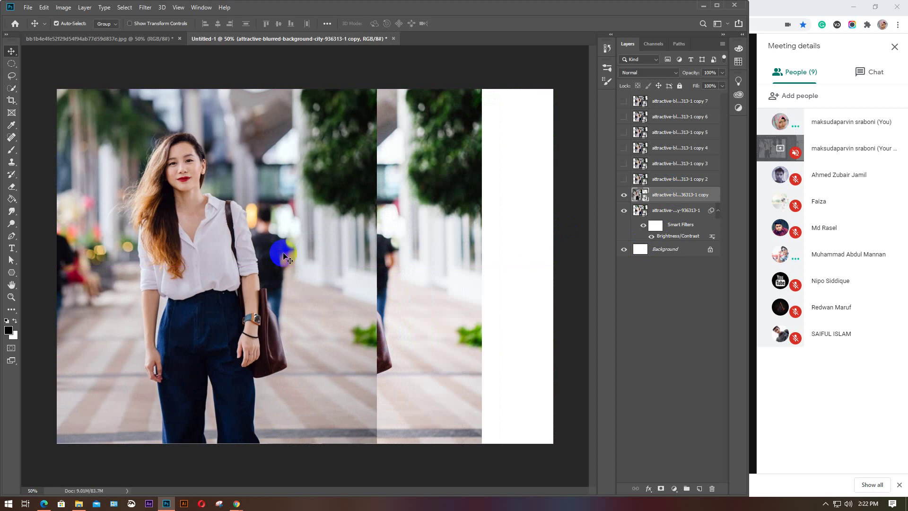
click(679, 212)
drag(420, 278, 529, 265)
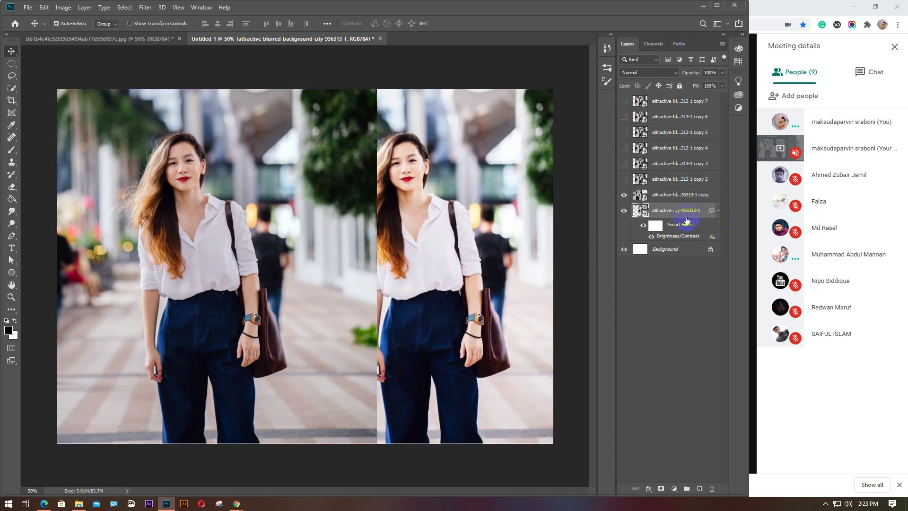
click(692, 194)
drag(229, 288, 180, 288)
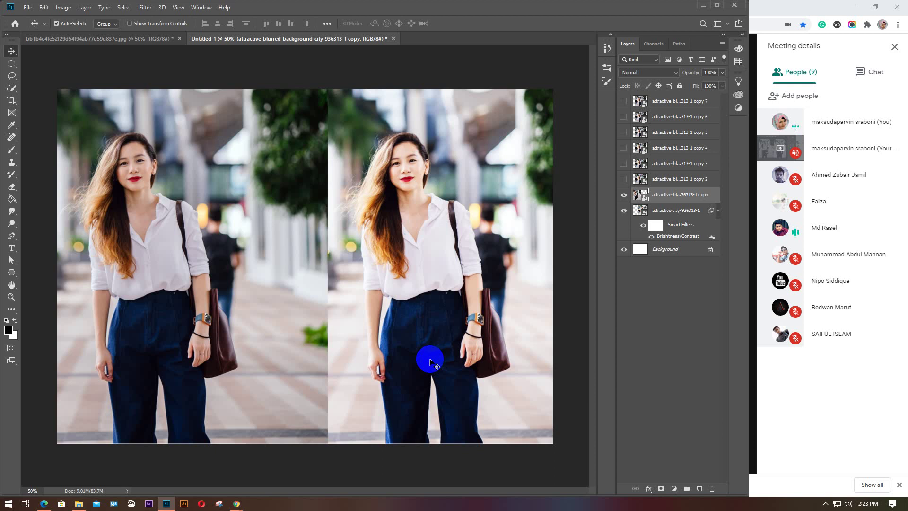
click(622, 213)
drag(202, 259, 350, 254)
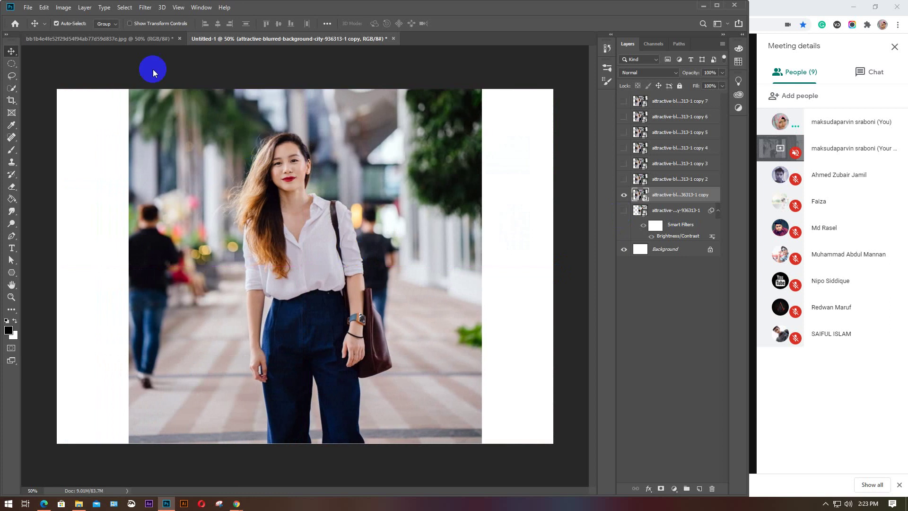
Open Image > Adjustments > Levels for the copy layer and move the dialog off the photo
click(63, 8)
mouse_move(94, 32)
click(163, 42)
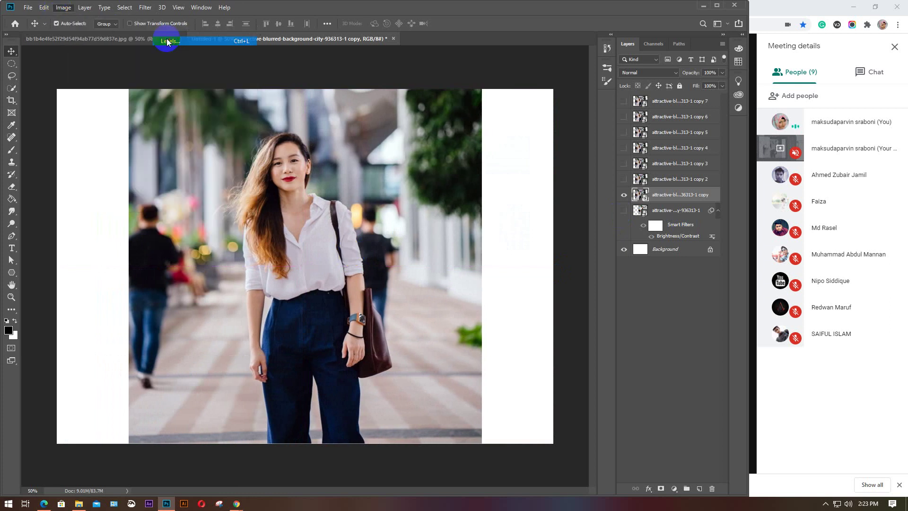
drag(452, 102, 493, 90)
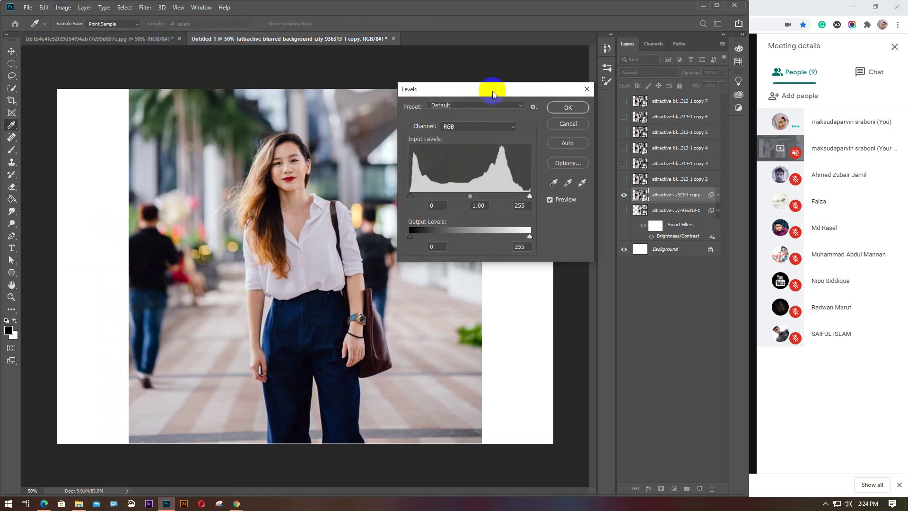
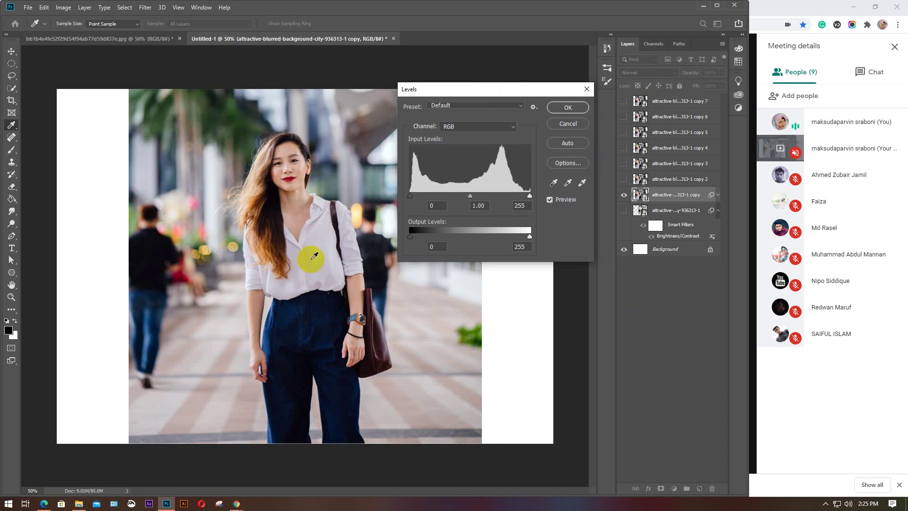
Preview the Increase Contrast 1, Lighten Shadows and Midtones Darker Levels presets, then keep Default
click(260, 162)
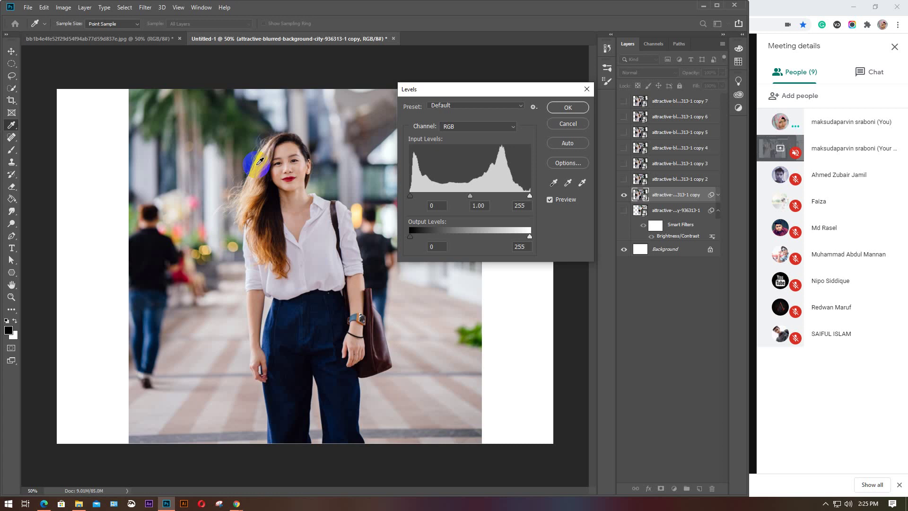
click(271, 159)
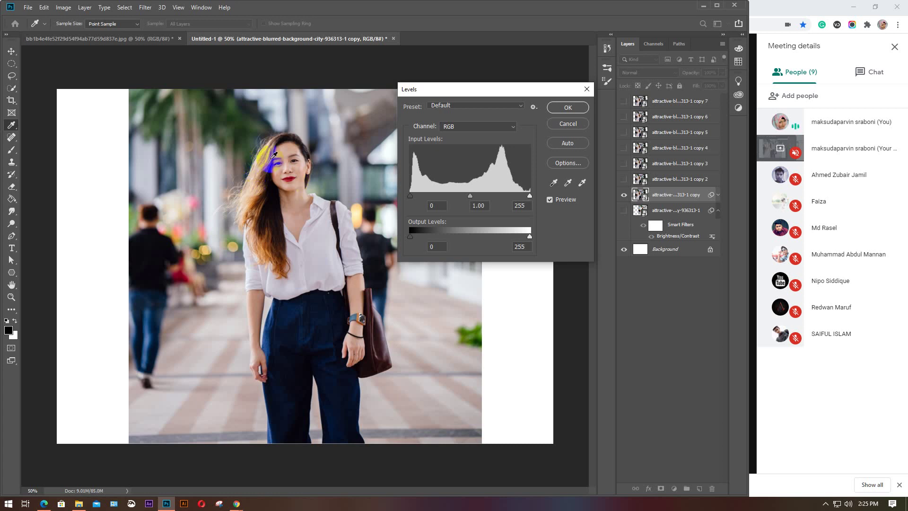
click(517, 176)
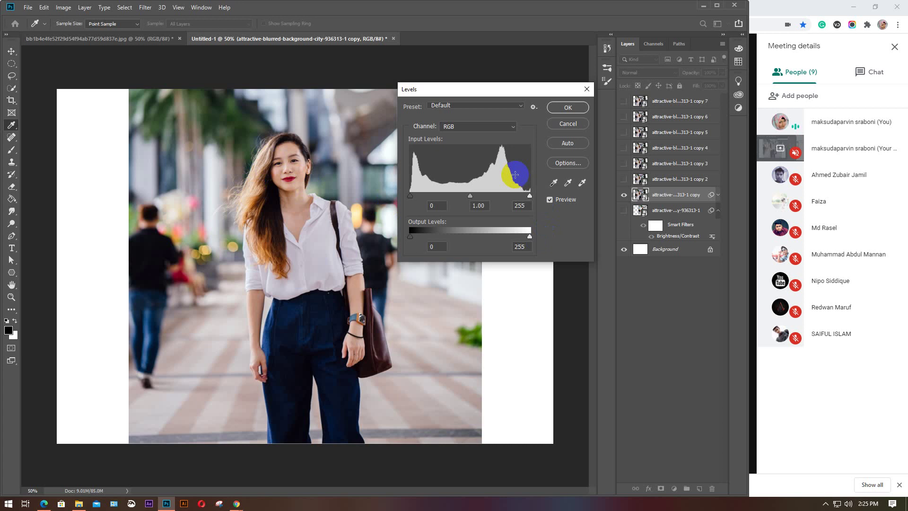
click(519, 105)
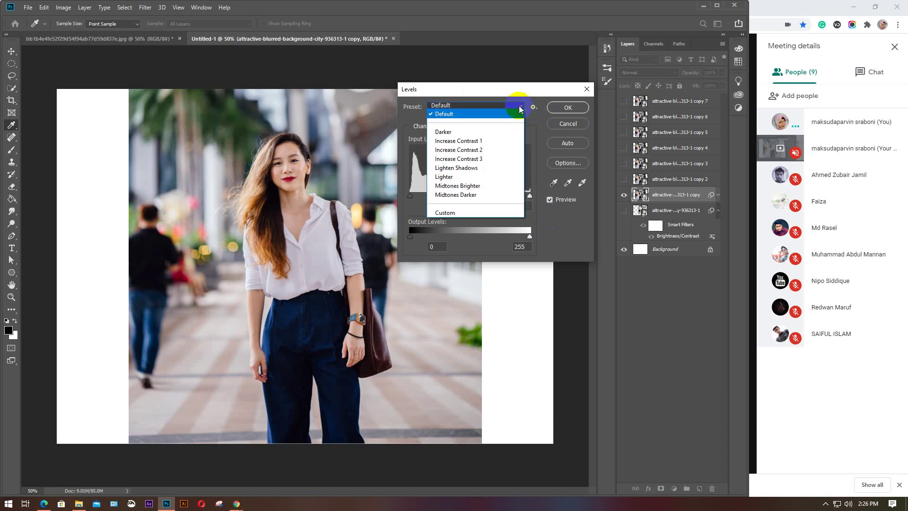
click(456, 141)
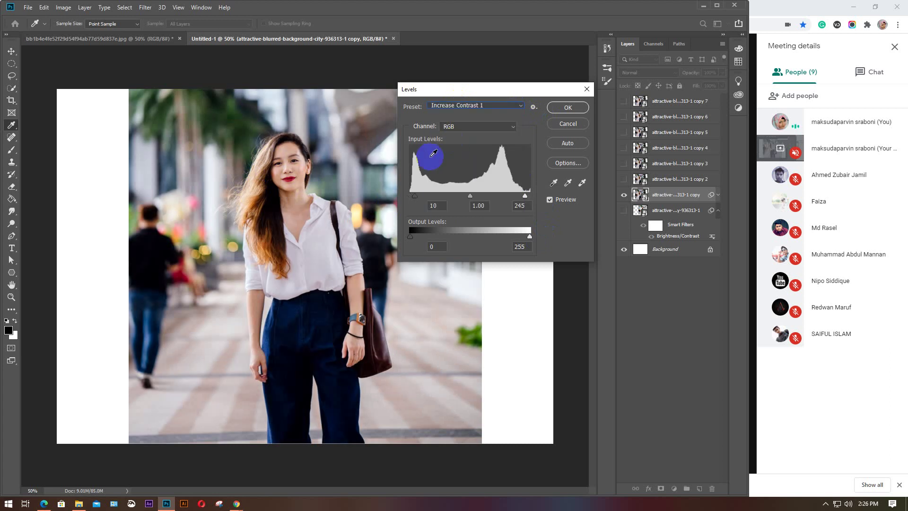
click(519, 105)
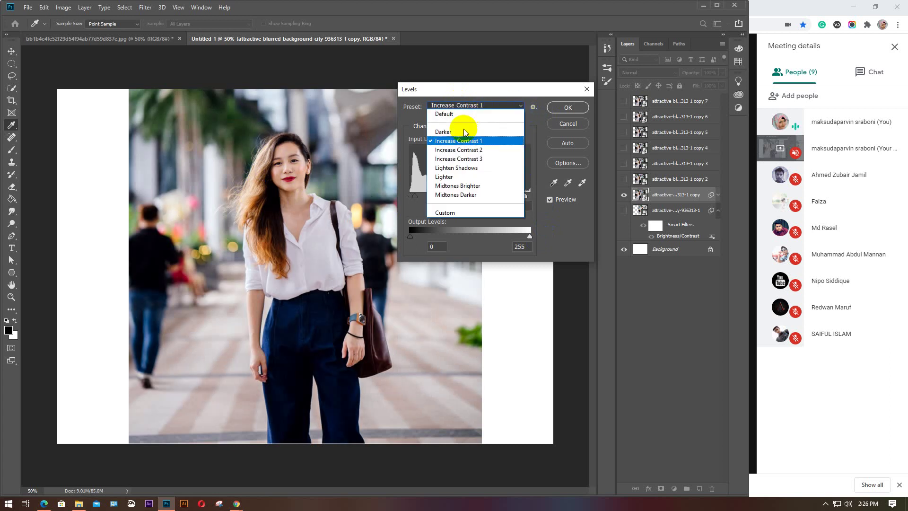
click(457, 168)
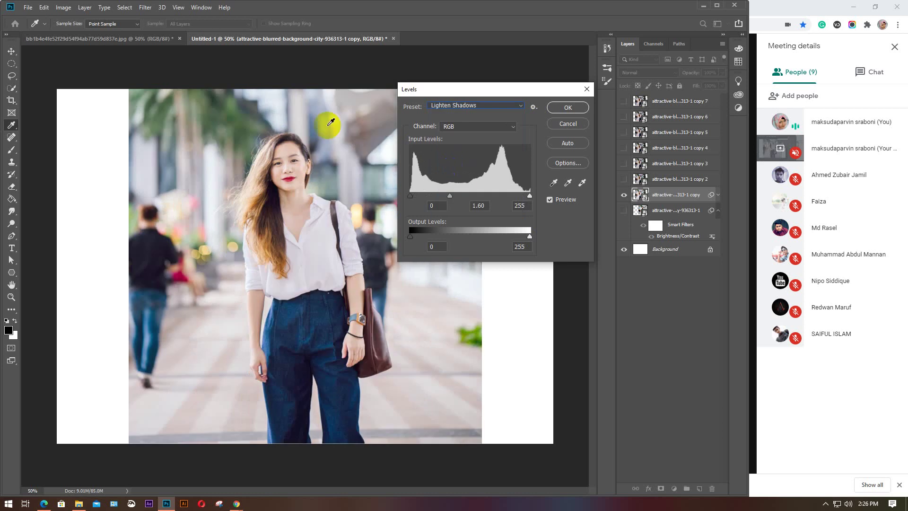
click(522, 105)
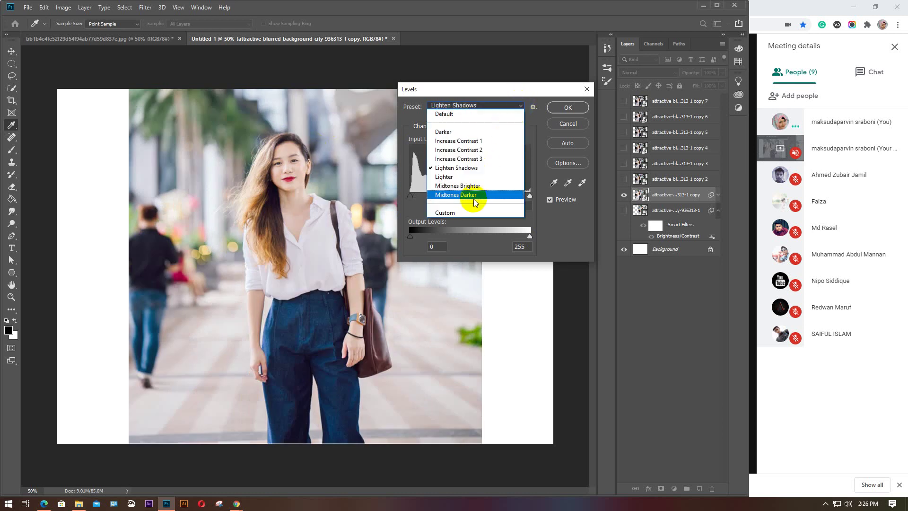
click(473, 198)
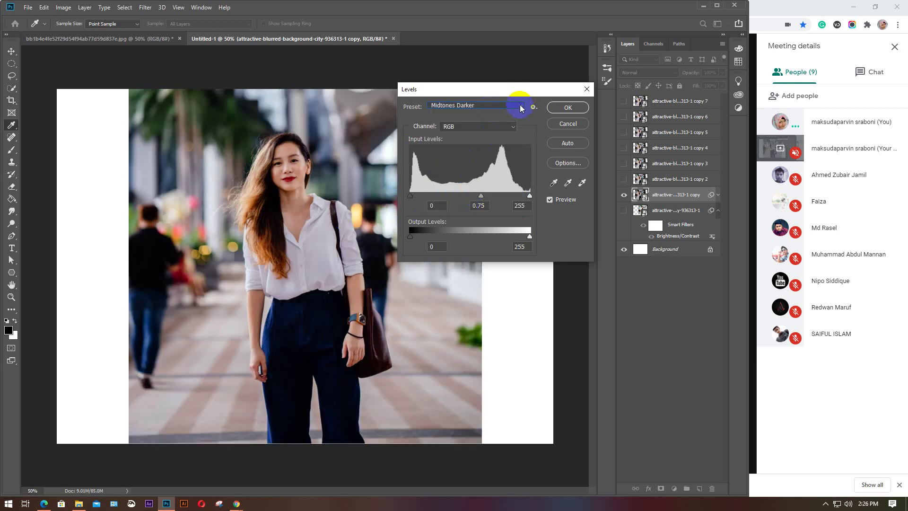
click(521, 106)
click(450, 116)
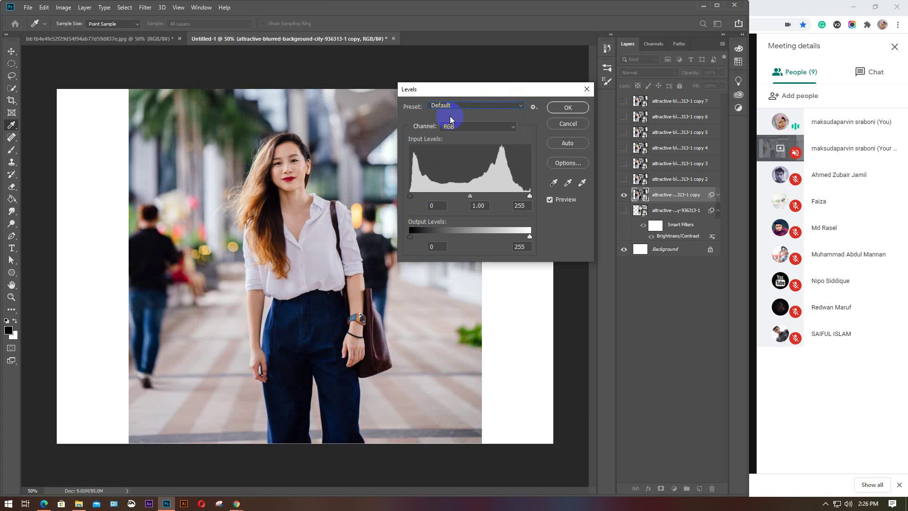
click(519, 105)
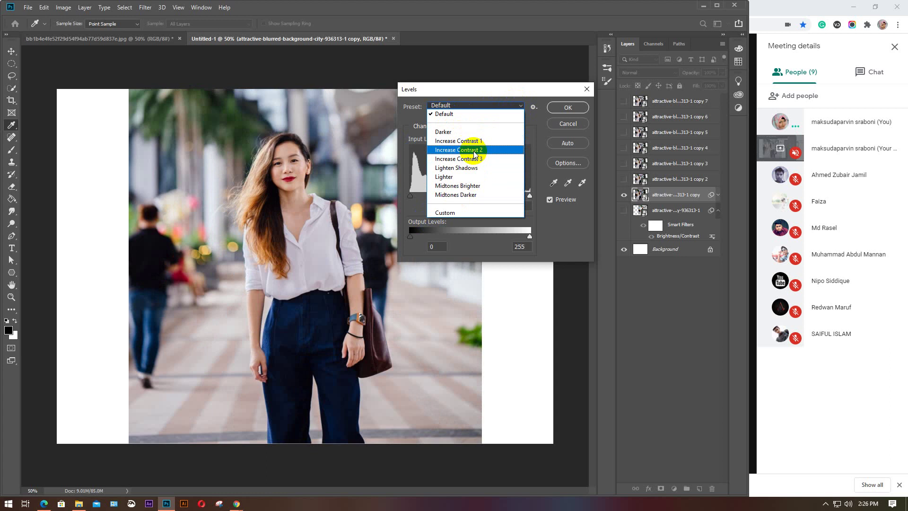
click(459, 115)
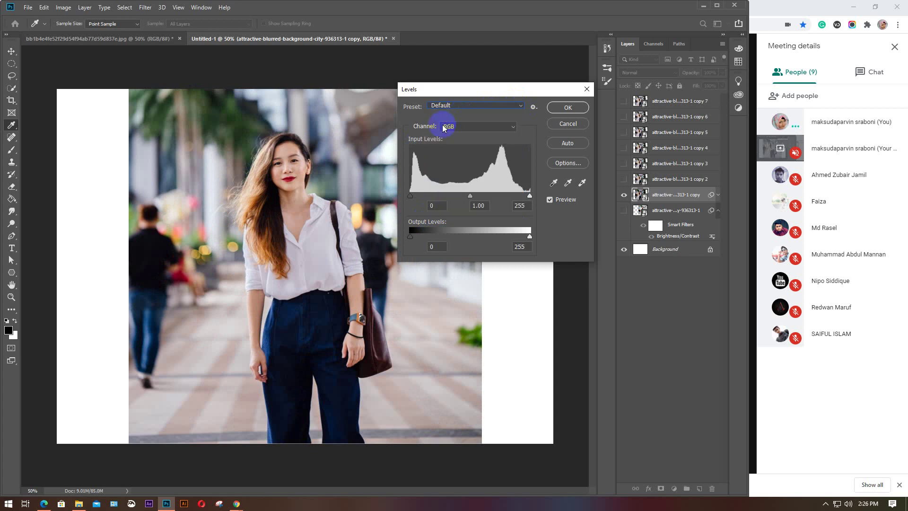
Keep the combined RGB channel and try dragging the input level sliders
click(514, 126)
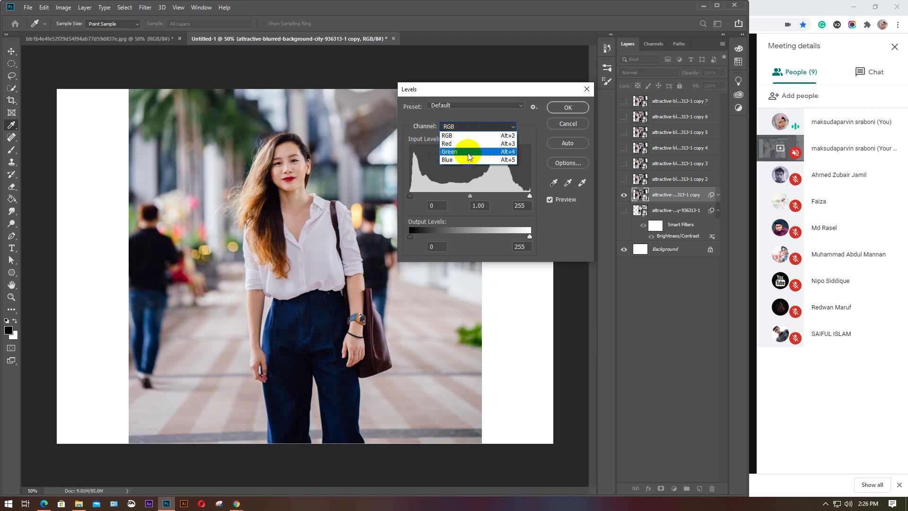
click(474, 127)
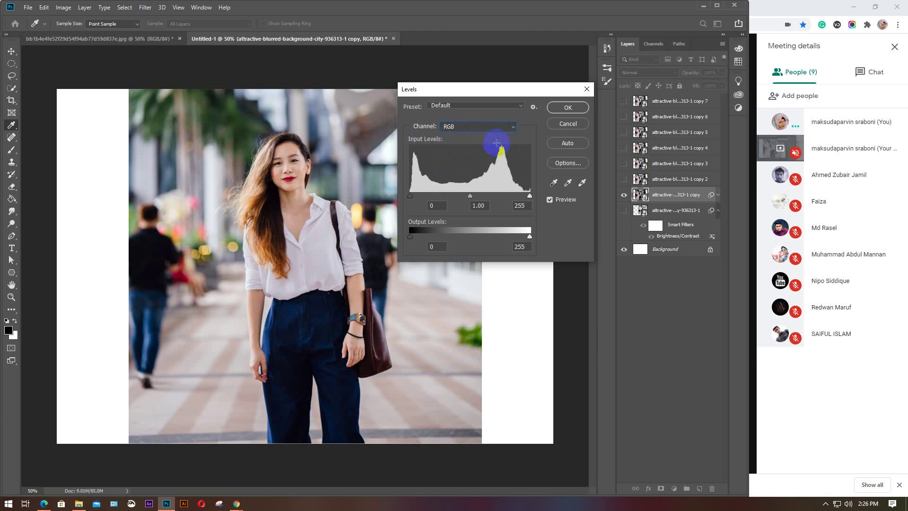
drag(414, 187, 464, 173)
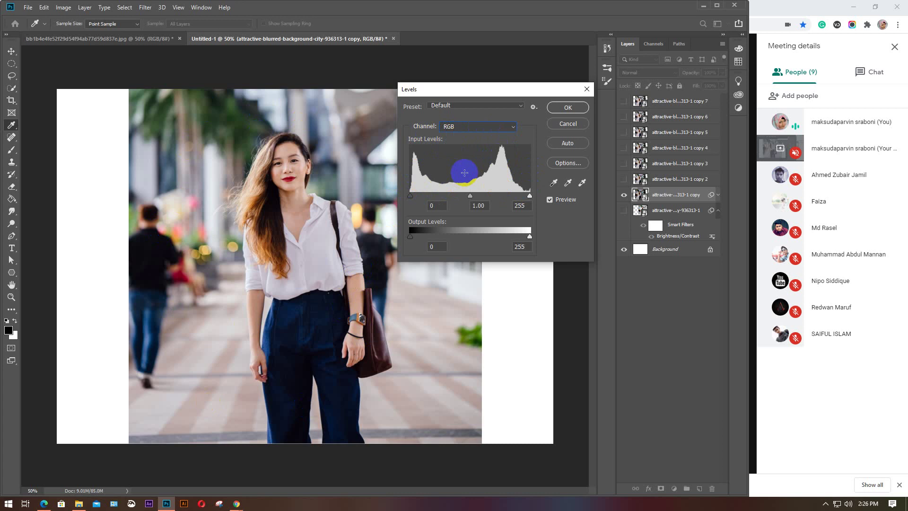
drag(464, 173, 444, 164)
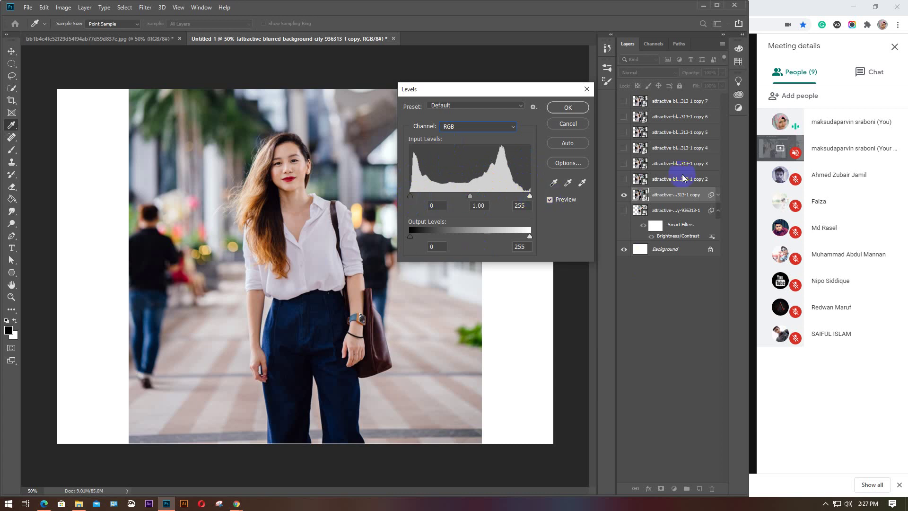
Mute and unmute the microphone in the video call, then return to the portrait
click(774, 5)
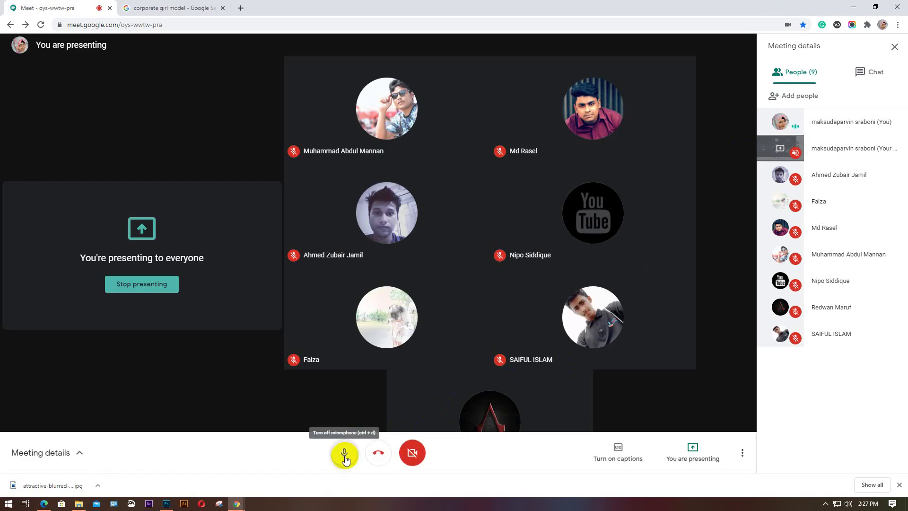
click(345, 459)
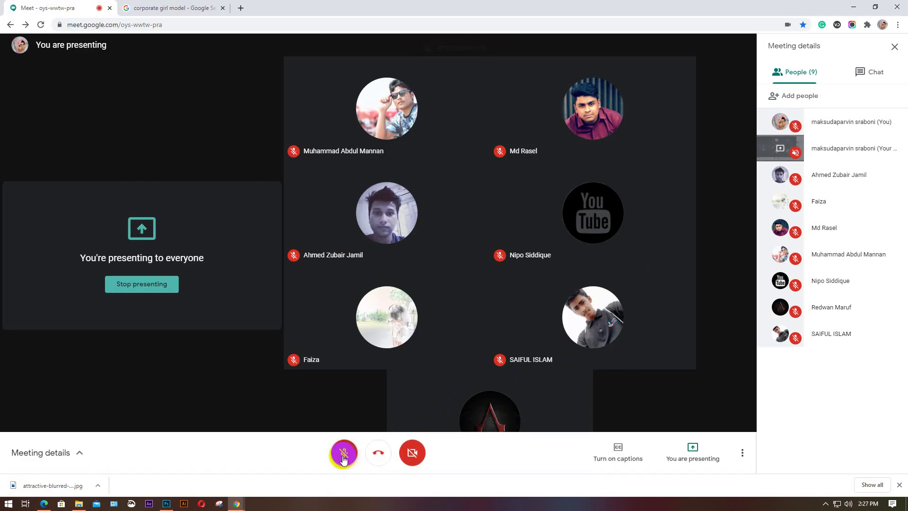
click(345, 457)
mouse_move(235, 505)
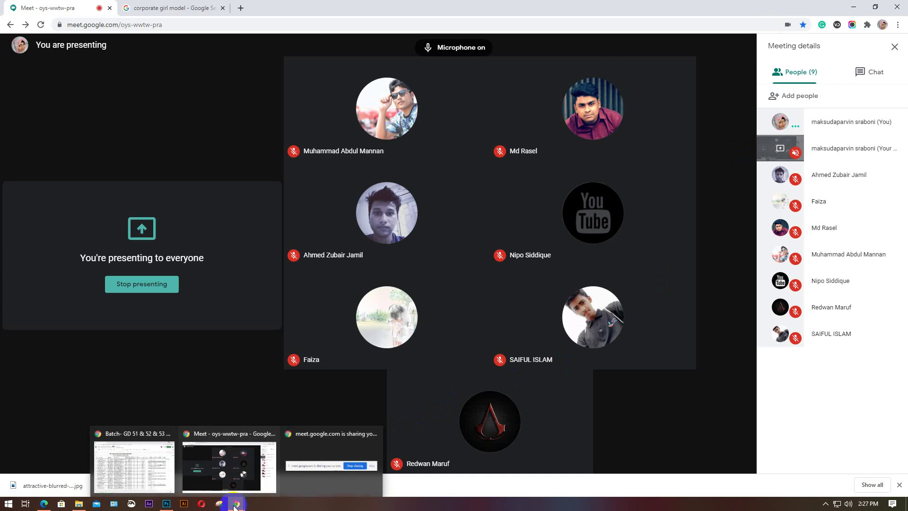
click(166, 503)
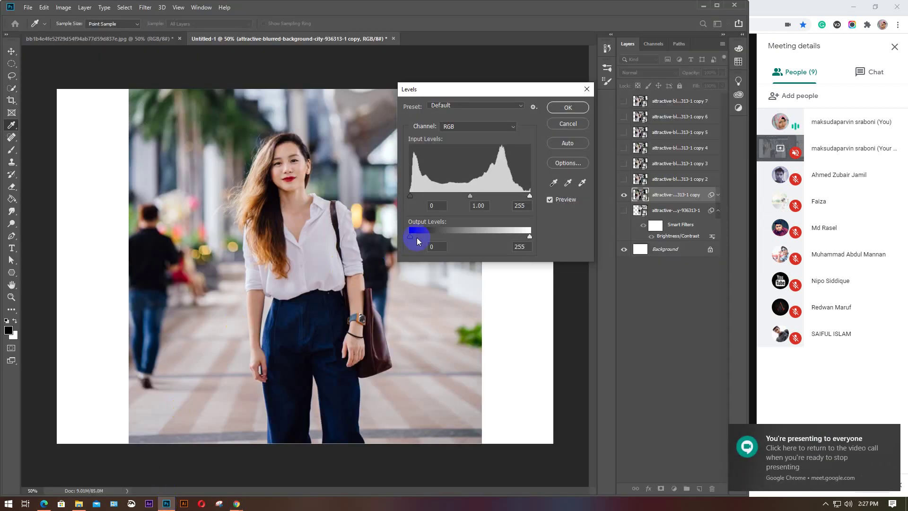
Try a black input level of 96 and white of 240, then restore black to 0
click(411, 198)
mouse_move(412, 199)
mouse_down()
mouse_move(495, 200)
mouse_move(405, 194)
mouse_up()
mouse_move(529, 196)
mouse_down()
mouse_move(473, 196)
mouse_move(531, 197)
mouse_up()
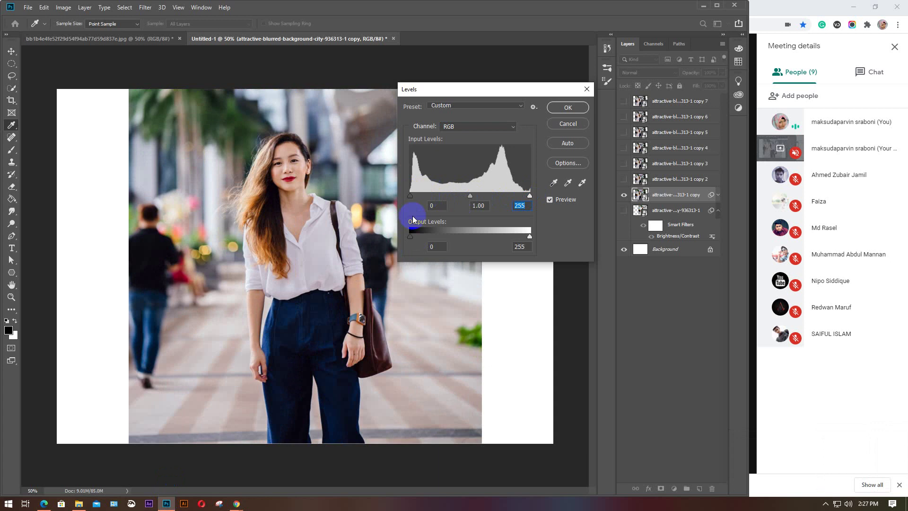
click(414, 199)
mouse_move(409, 195)
mouse_down()
mouse_move(466, 196)
mouse_move(410, 199)
mouse_up()
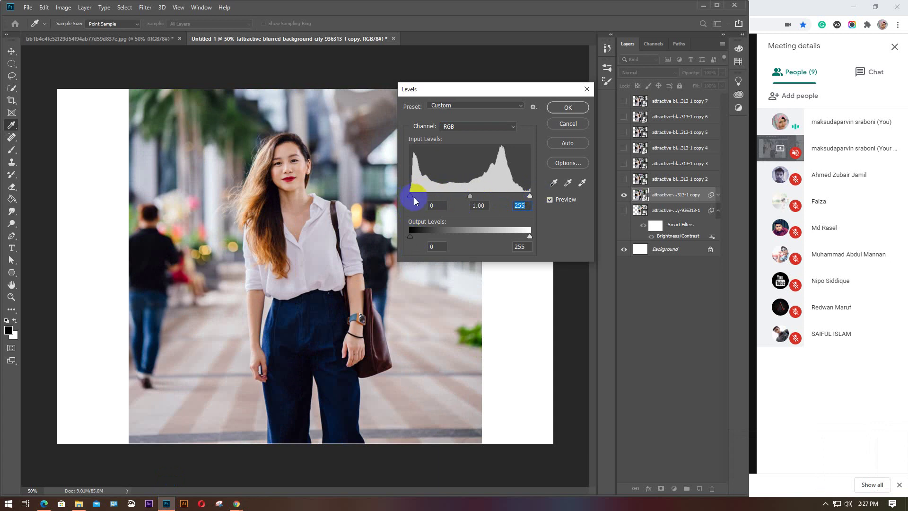
Try RGB black input levels of 97 and 149 and white input levels of 212 and 110
click(512, 204)
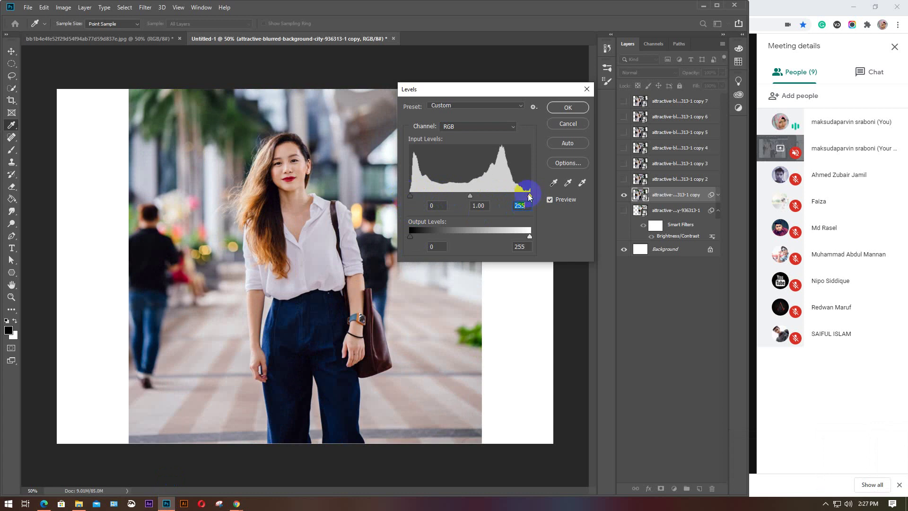
click(470, 196)
click(468, 197)
click(410, 196)
drag(410, 197, 456, 200)
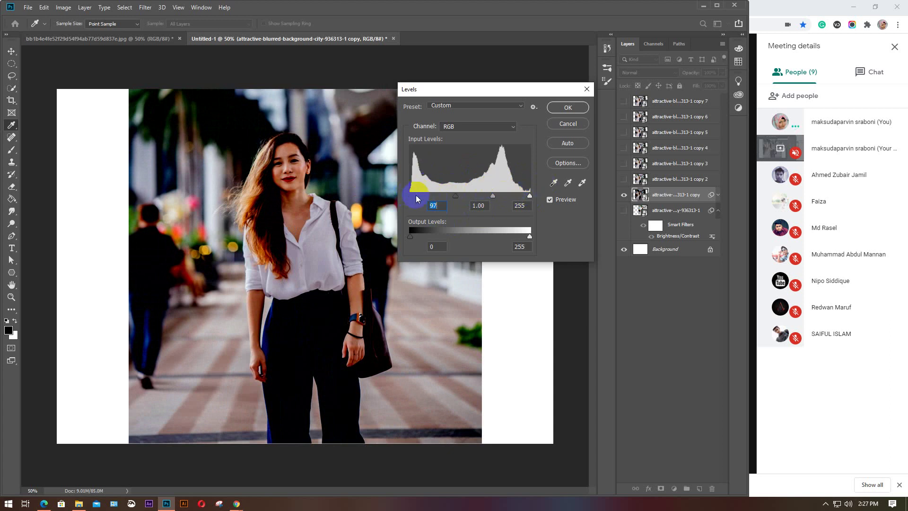
drag(458, 198, 404, 199)
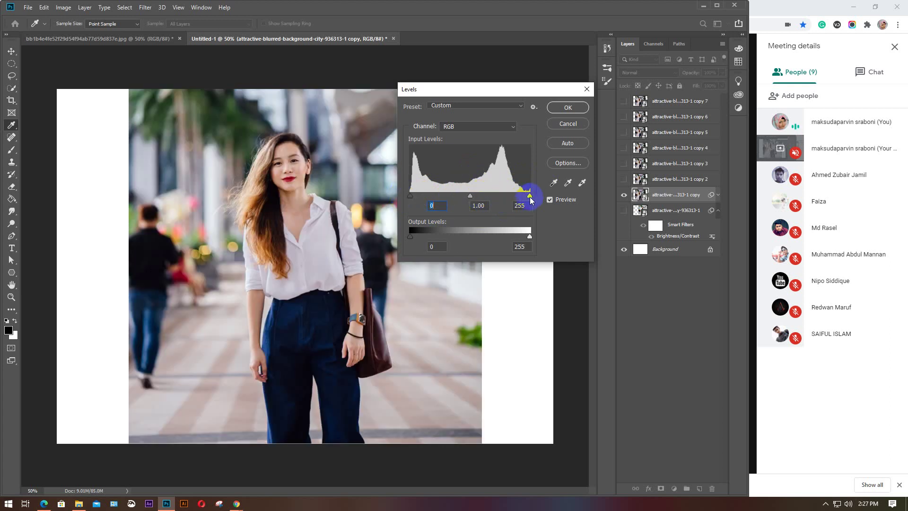
drag(529, 196, 482, 196)
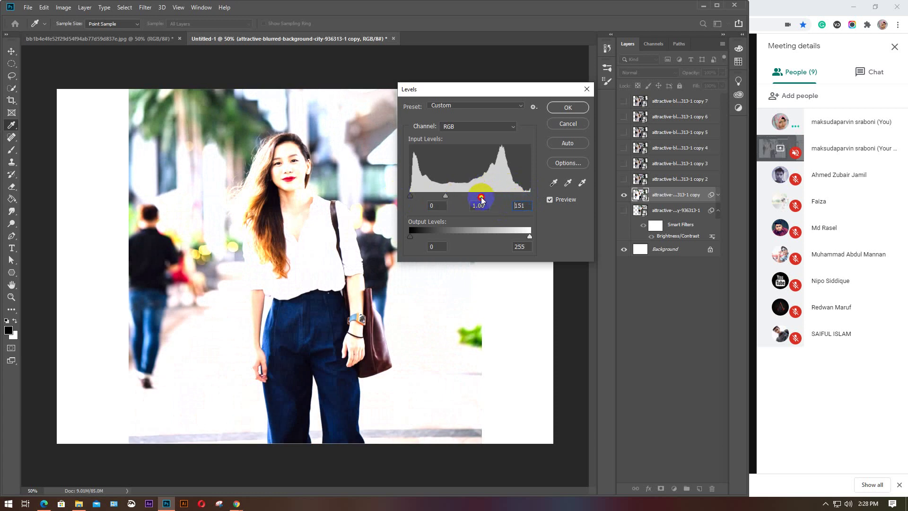
drag(482, 197, 535, 197)
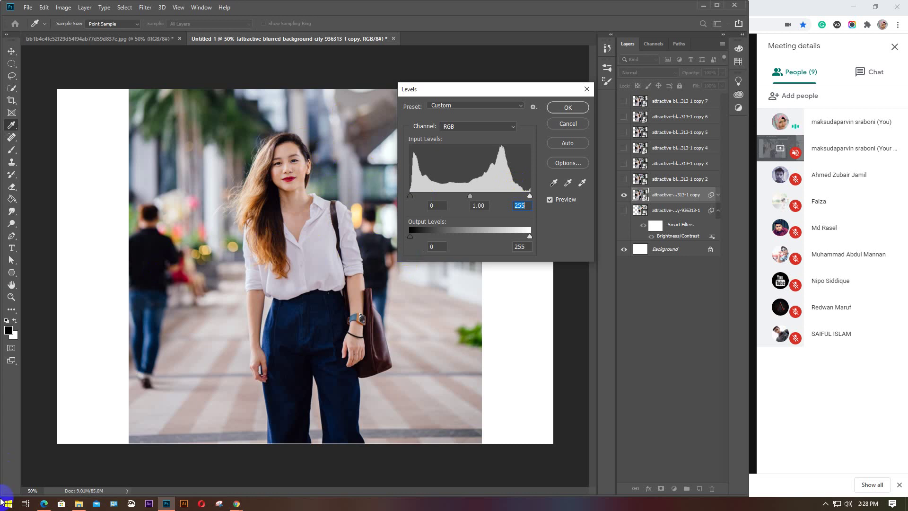
On the Red channel, test a black input of 107, undo it, then pull the white point in
click(512, 126)
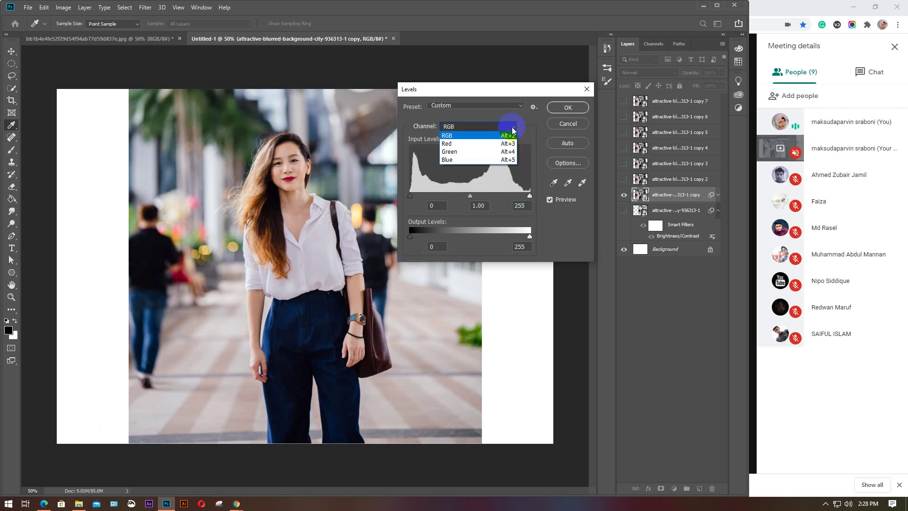
click(473, 141)
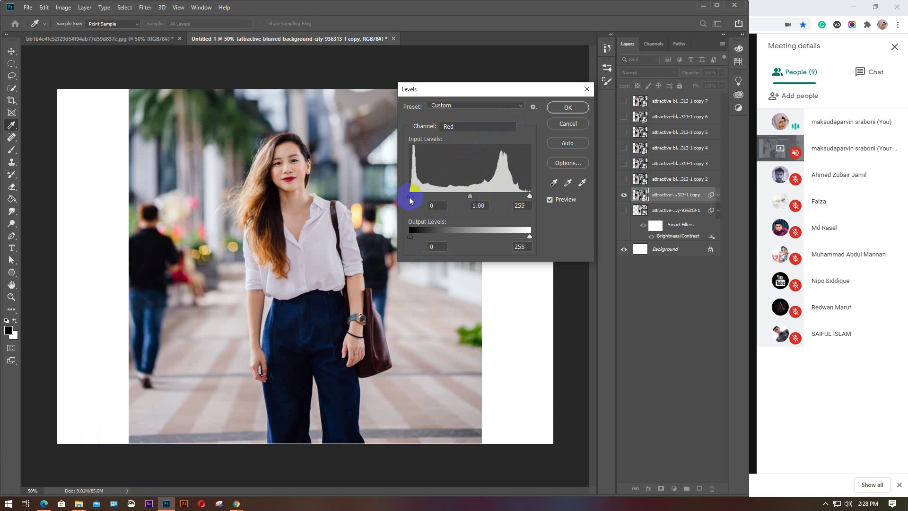
drag(410, 196, 486, 196)
key(ctrl+z)
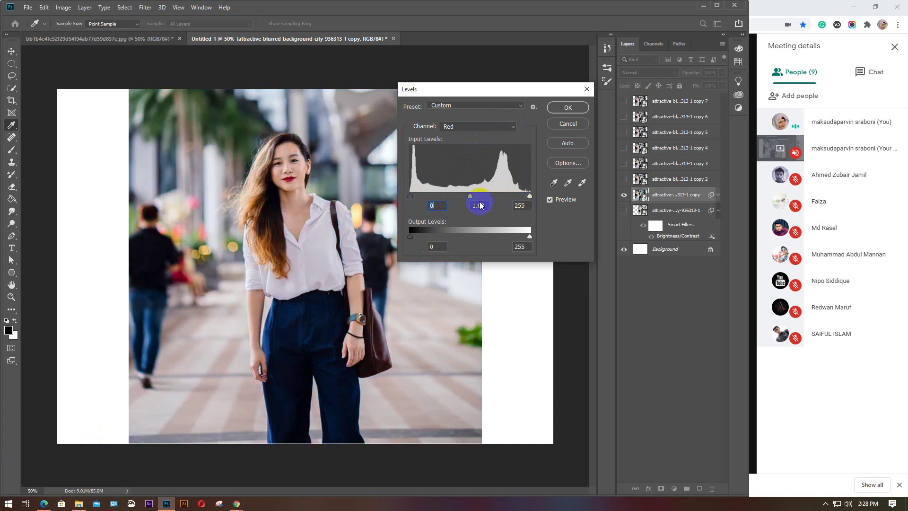
click(529, 195)
mouse_move(521, 196)
mouse_down()
mouse_move(424, 198)
mouse_move(541, 195)
mouse_up()
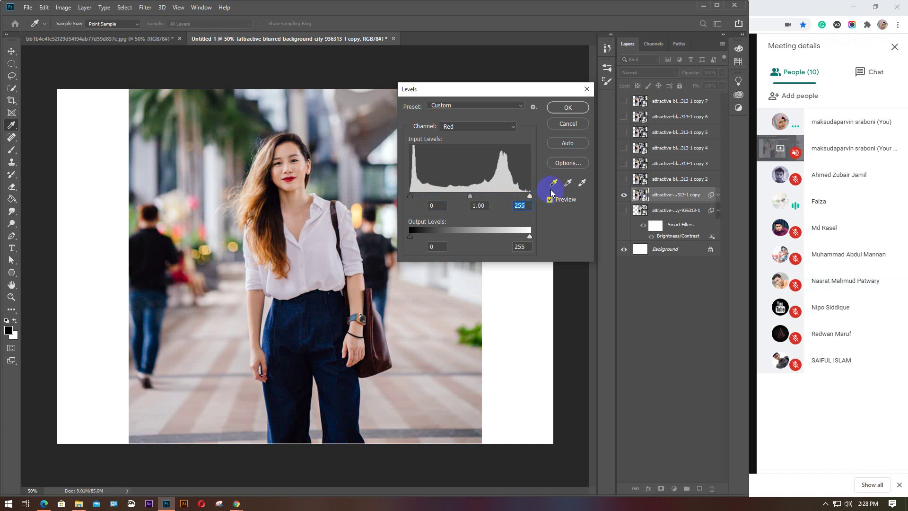
Cancel the Levels edits, reopen Levels from Image > Adjustments, and switch its channel to Green
click(568, 124)
click(63, 7)
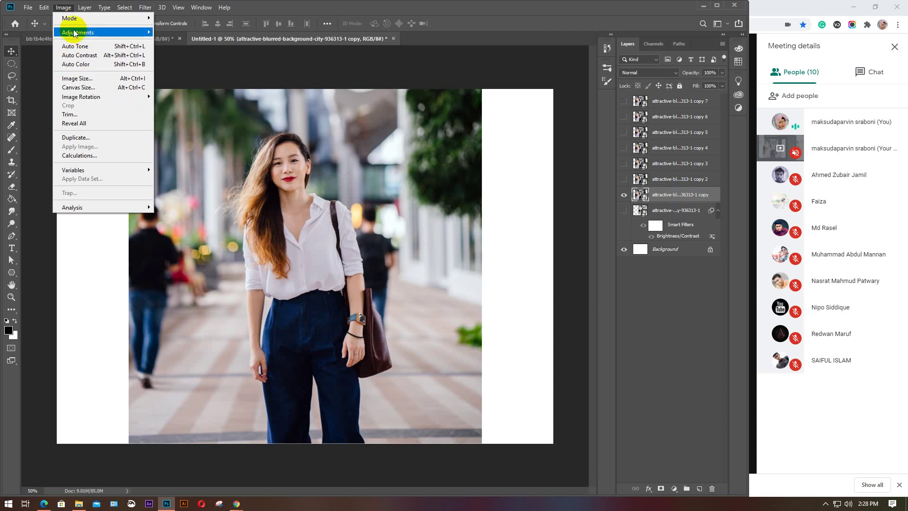
mouse_move(74, 33)
click(176, 41)
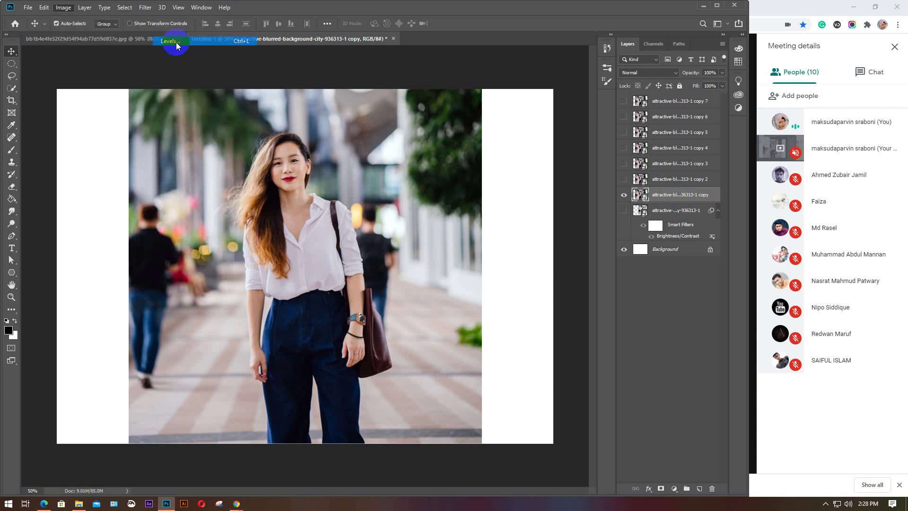
click(518, 207)
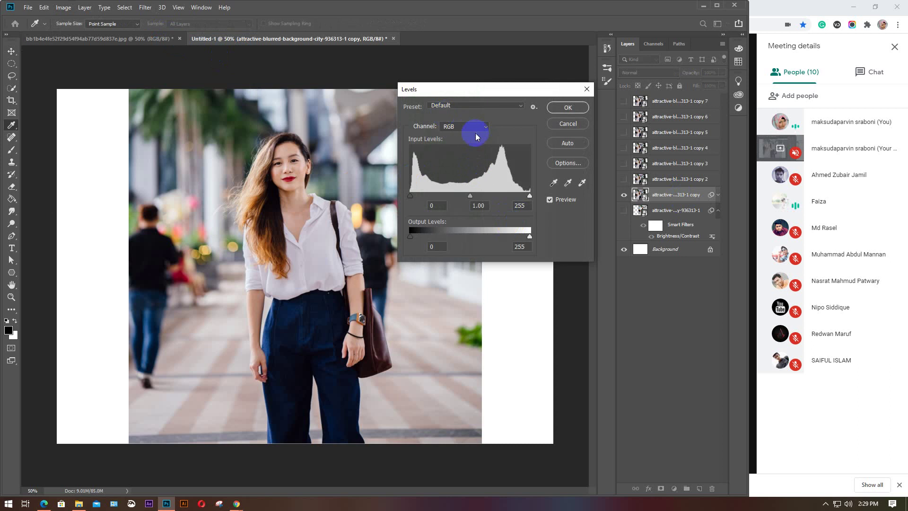
click(487, 126)
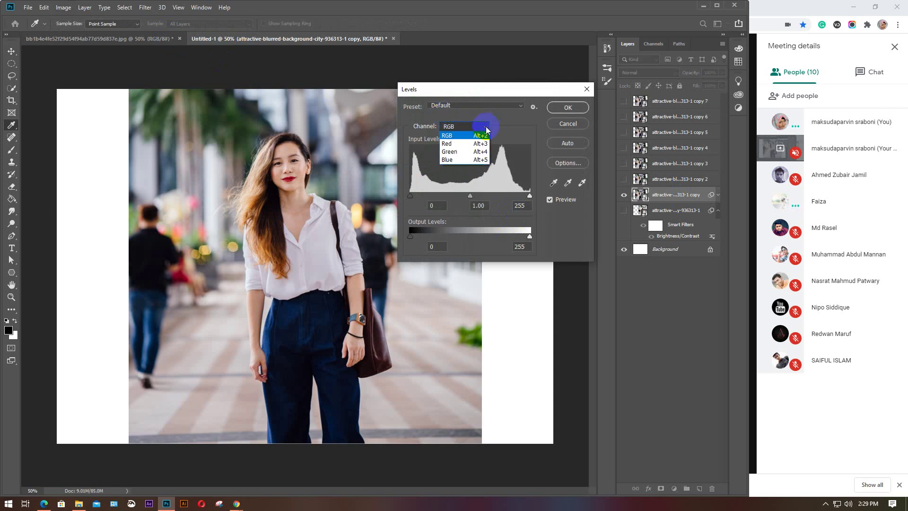
click(458, 153)
click(529, 196)
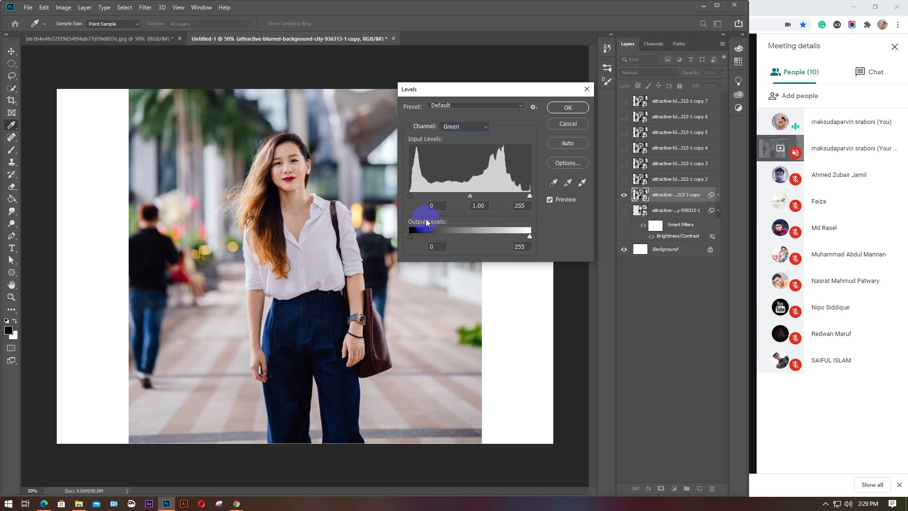
Pull the Green white point in for a green tint and move the black point for magenta
click(530, 197)
mouse_move(530, 199)
mouse_down()
mouse_move(397, 198)
mouse_move(543, 194)
mouse_up()
mouse_move(410, 196)
mouse_down()
mouse_move(543, 192)
mouse_move(399, 197)
mouse_up()
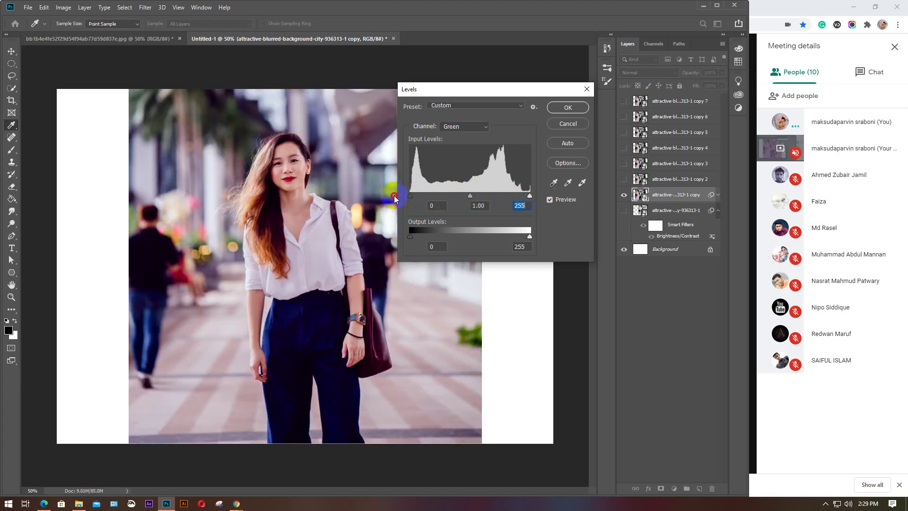
On the Blue channel, pull the white point in for a blue tint, then reset black to 0
click(486, 127)
click(465, 162)
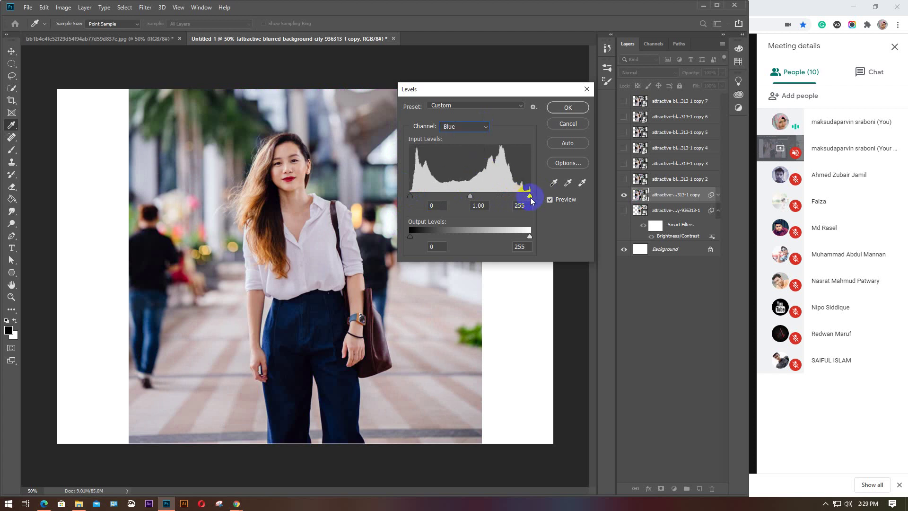
drag(531, 198, 594, 204)
mouse_move(407, 196)
mouse_down()
mouse_move(537, 194)
mouse_move(406, 196)
mouse_up()
click(435, 205)
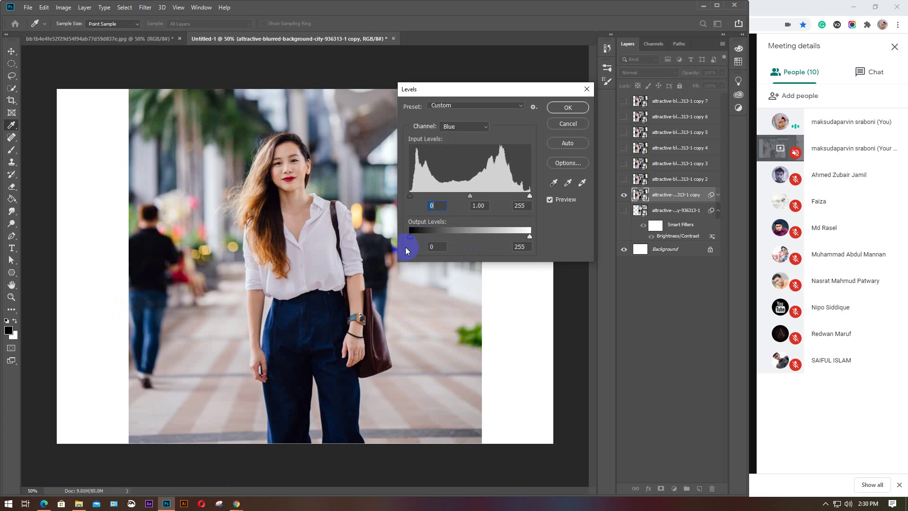
Test the Blue output black level for a purple tint and restore output white to 255
mouse_move(409, 238)
mouse_down()
mouse_move(537, 240)
mouse_move(397, 246)
mouse_up()
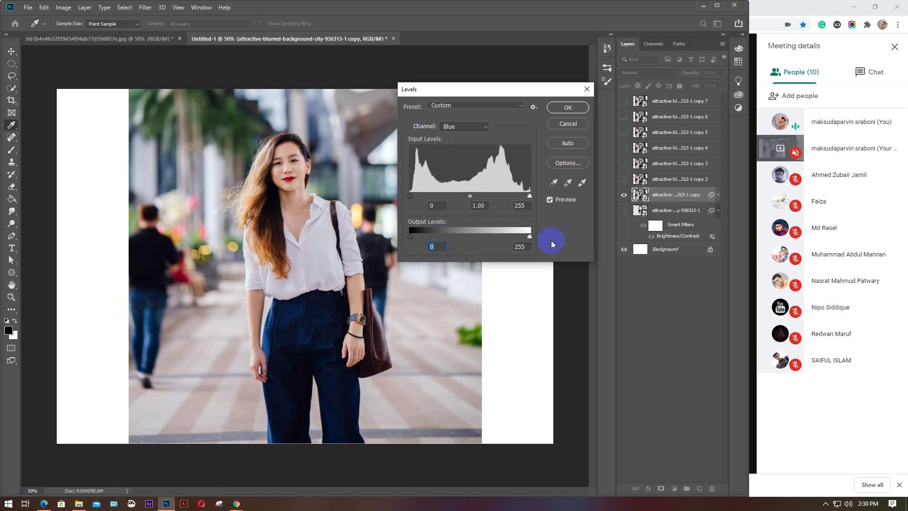
mouse_move(531, 238)
mouse_down()
mouse_move(462, 237)
mouse_move(537, 237)
mouse_up()
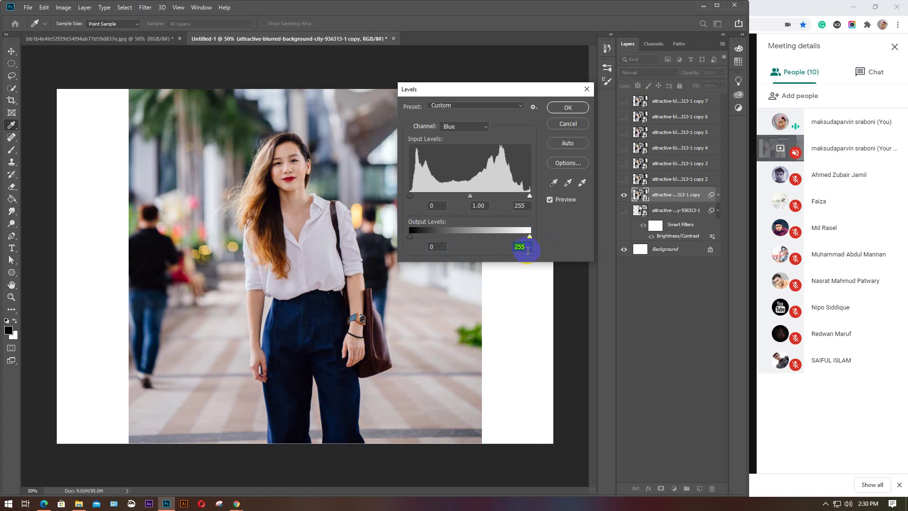
click(530, 237)
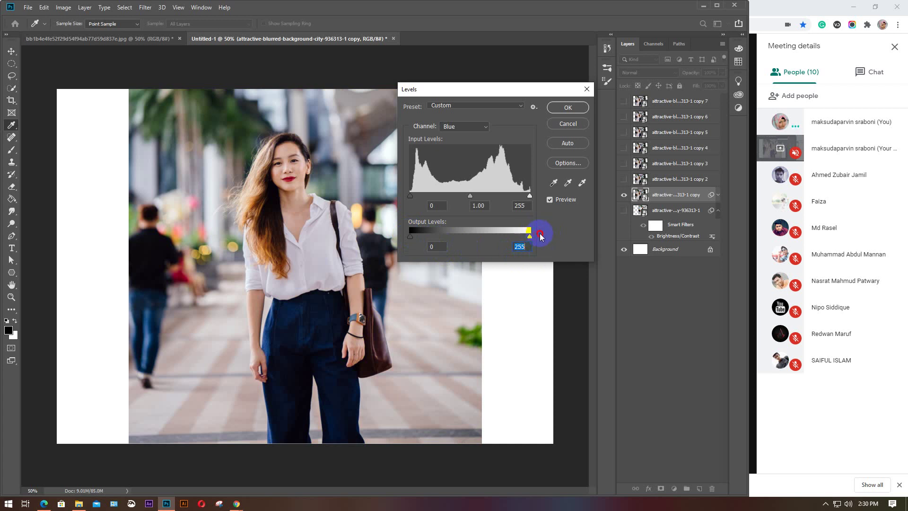
click(529, 236)
click(17, 329)
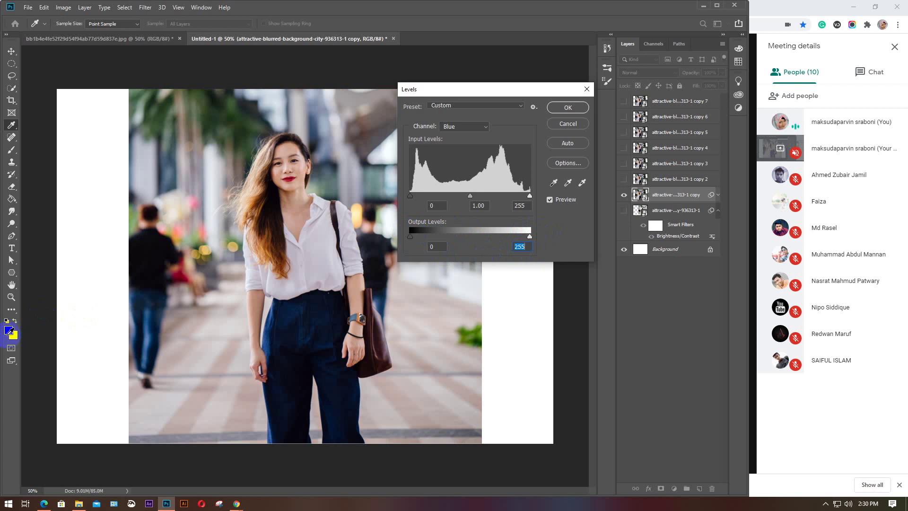
click(527, 304)
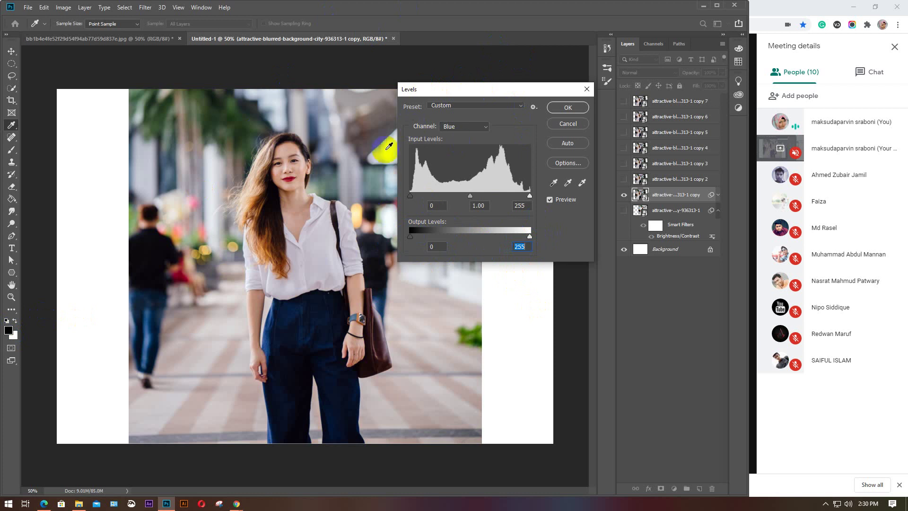
Return the levels to 0, 1.00 and 255, nudging and resetting the black input
click(388, 166)
click(377, 147)
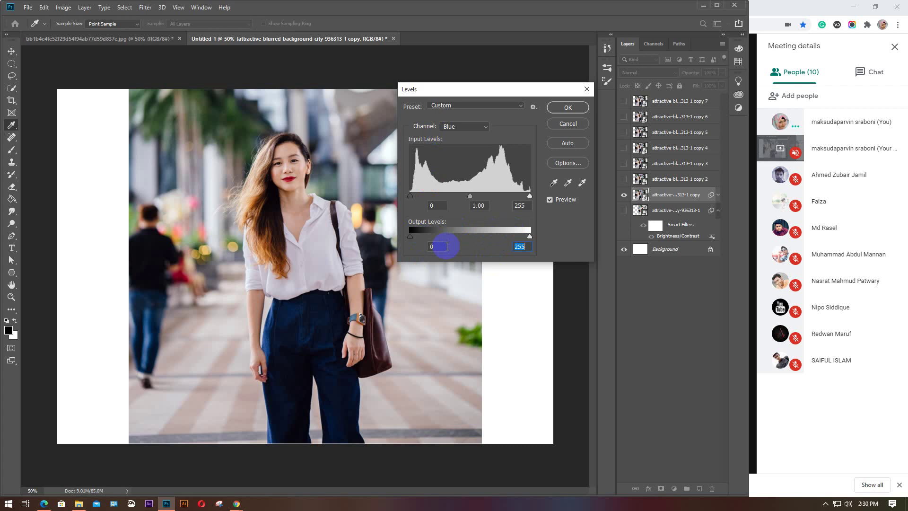
click(525, 236)
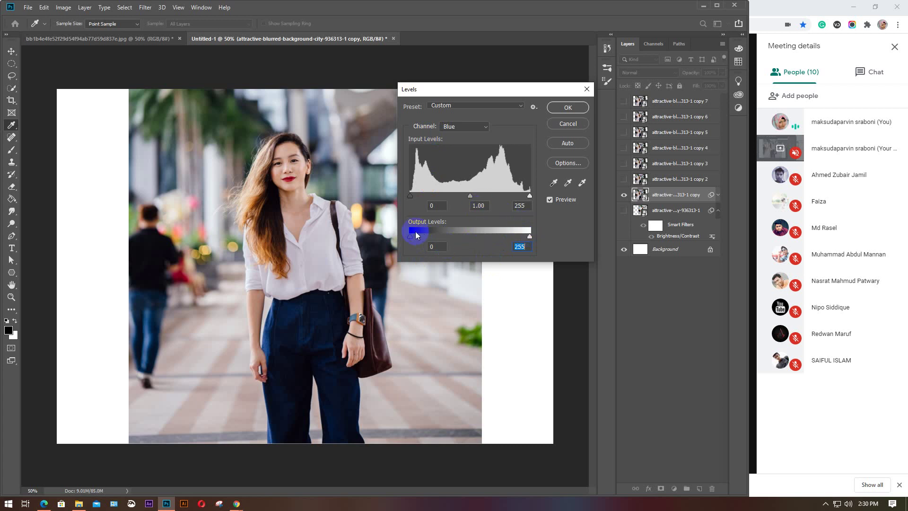
click(490, 263)
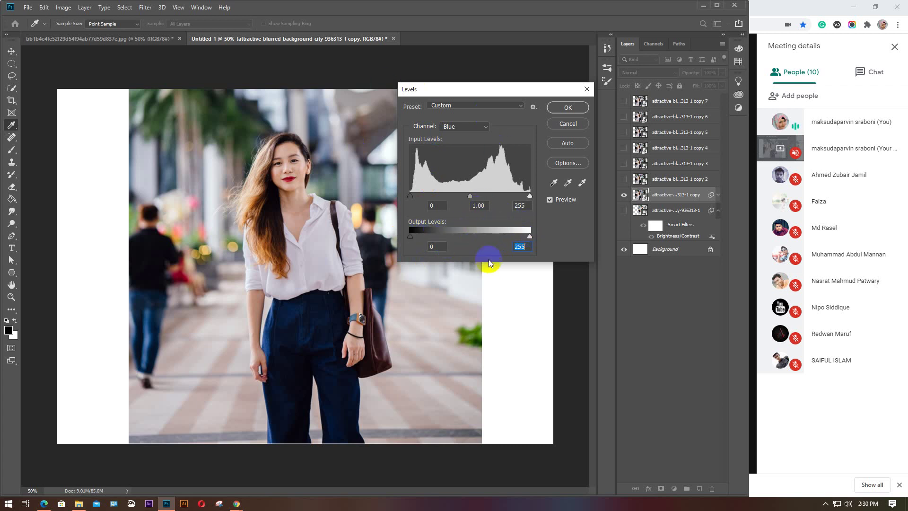
click(428, 175)
click(443, 181)
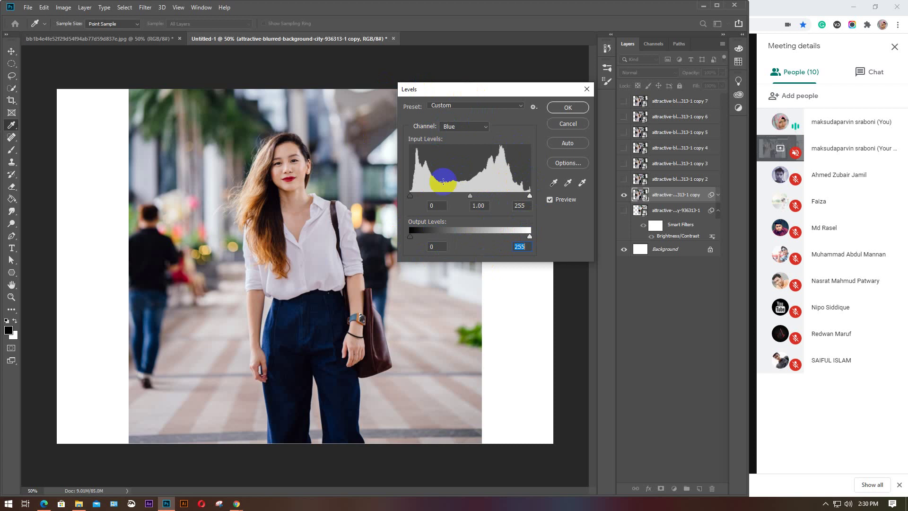
click(412, 198)
mouse_move(412, 201)
mouse_down()
mouse_move(422, 197)
mouse_move(410, 197)
mouse_up()
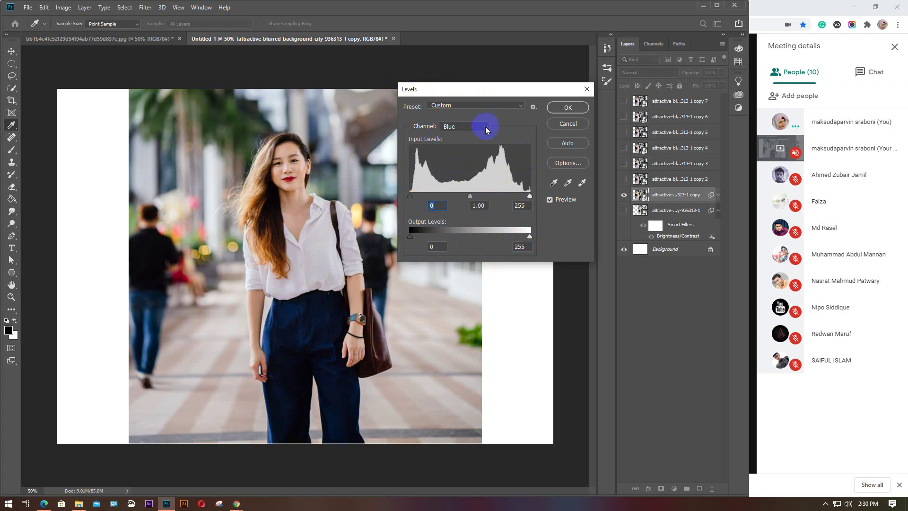
click(477, 127)
Switch to RGB and set input levels to black 59 and white 219 for stronger contrast
click(475, 135)
click(410, 198)
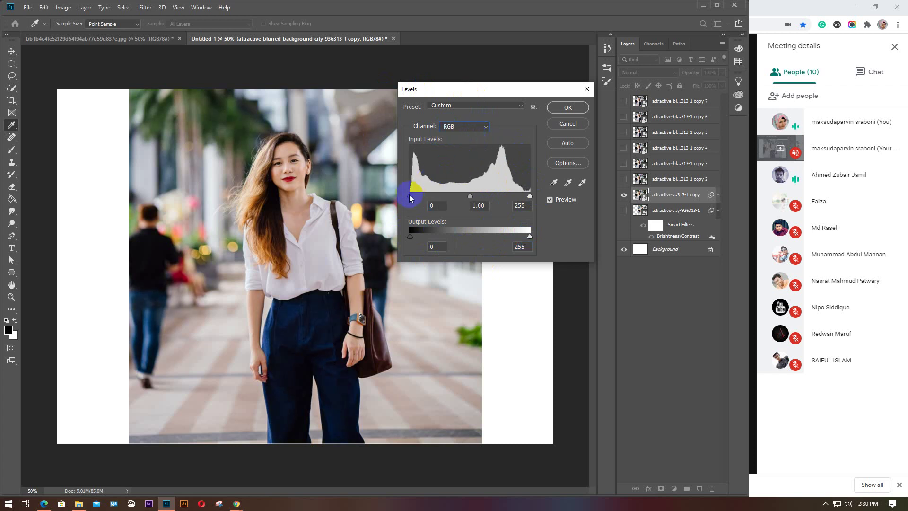
drag(409, 198, 432, 198)
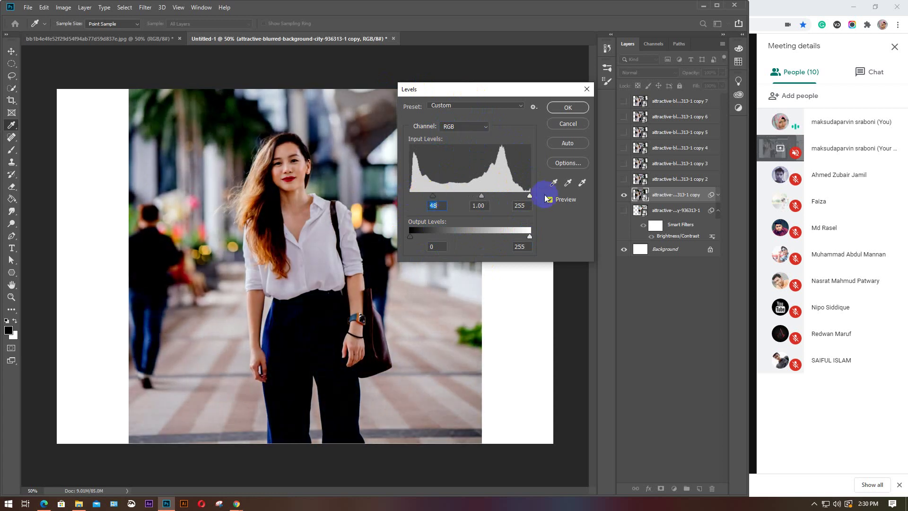
drag(527, 198, 518, 198)
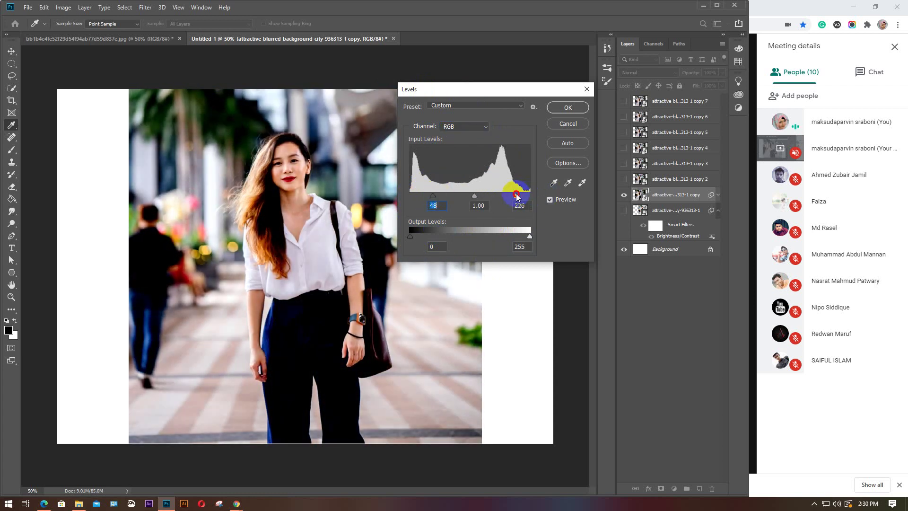
drag(435, 199, 438, 197)
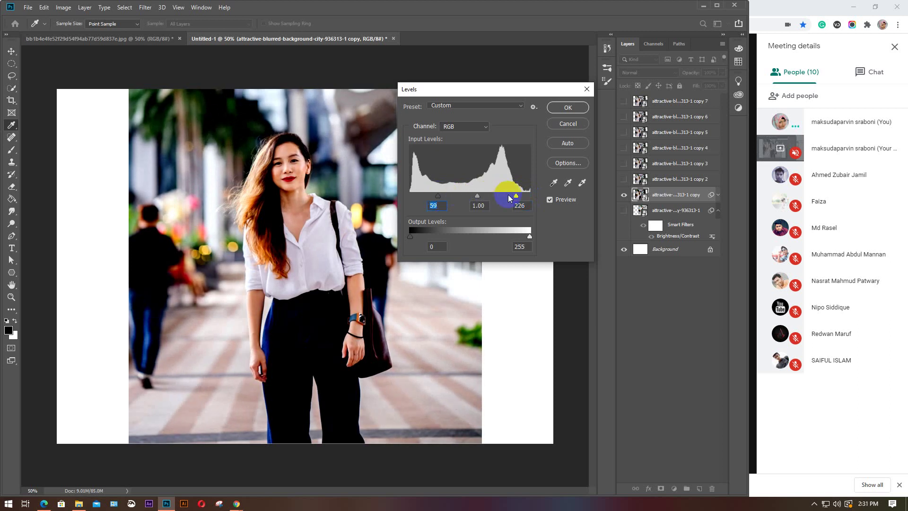
drag(516, 197, 503, 198)
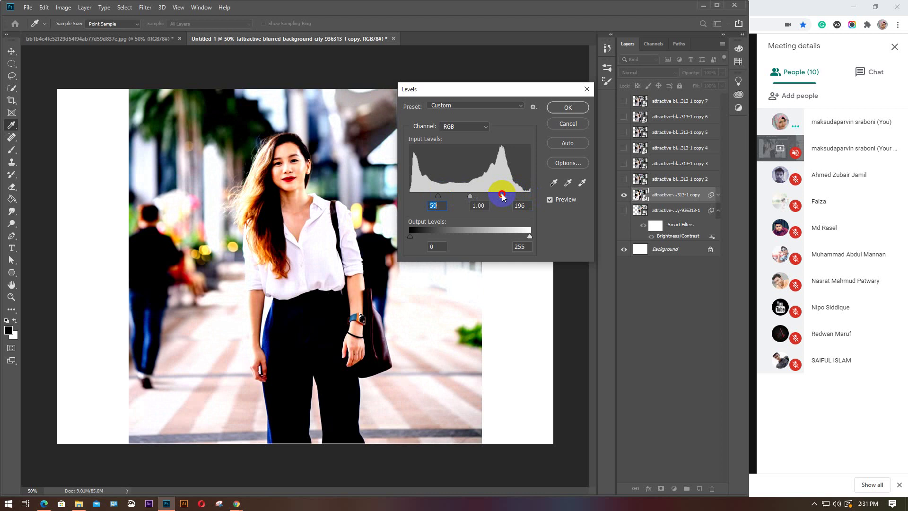
drag(502, 196, 513, 197)
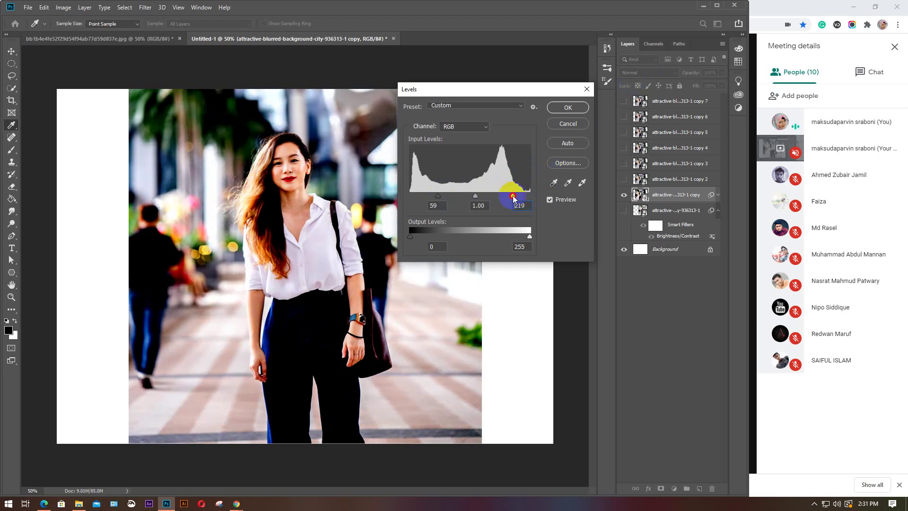
Apply Levels to the copy, show copy 2, and place the two photos side by side
click(567, 108)
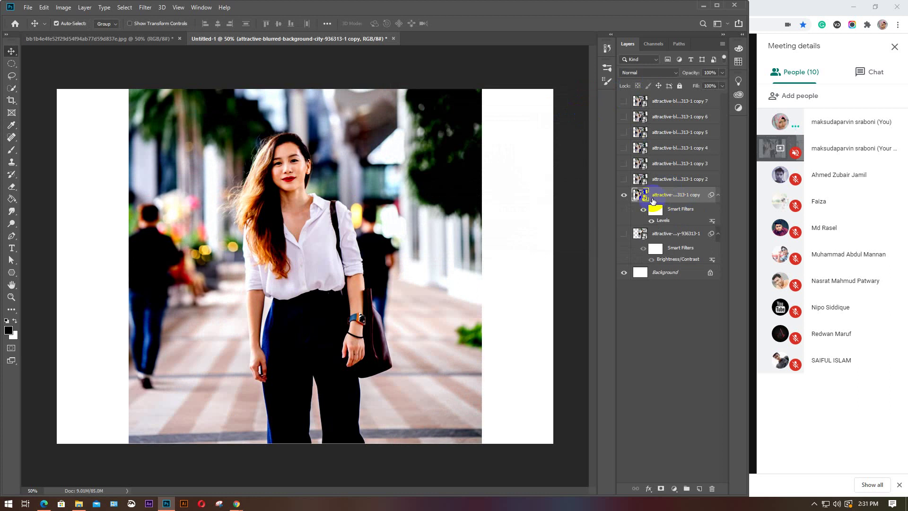
click(624, 179)
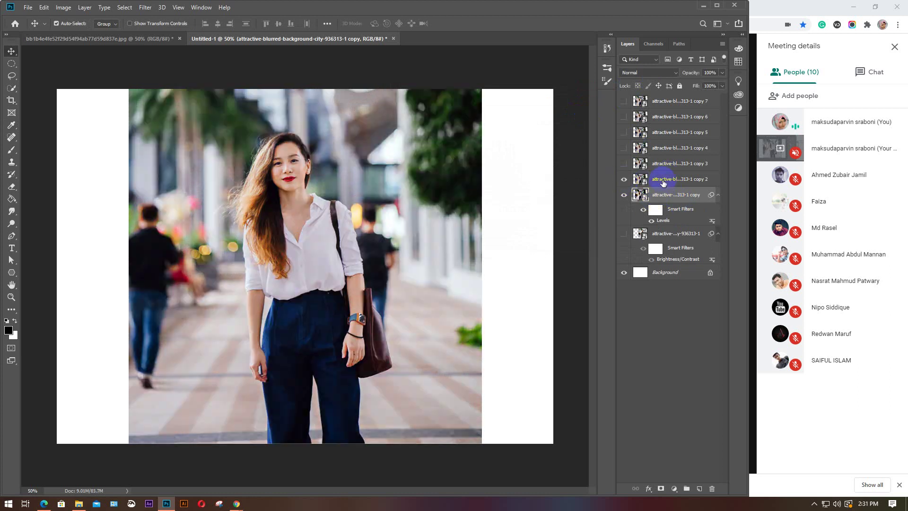
drag(357, 255, 227, 246)
click(406, 254)
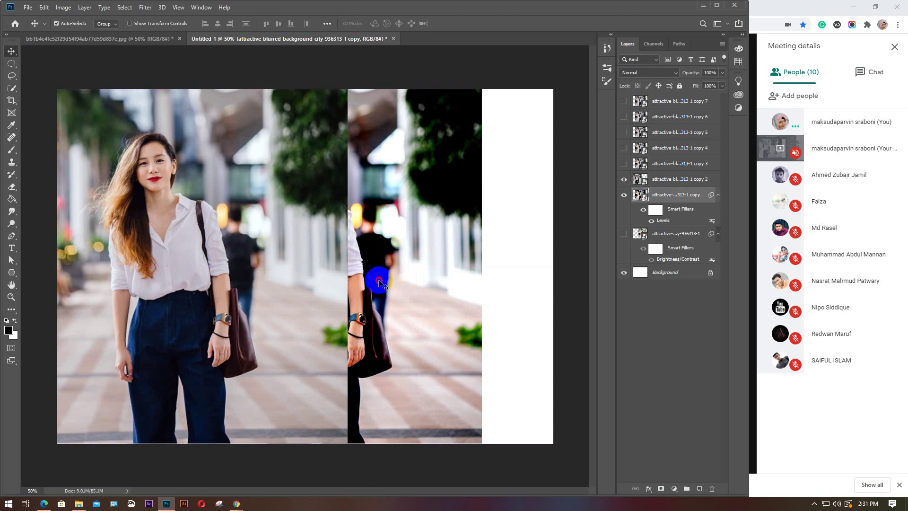
drag(380, 283, 524, 270)
click(296, 280)
drag(297, 280, 271, 265)
drag(462, 277, 444, 281)
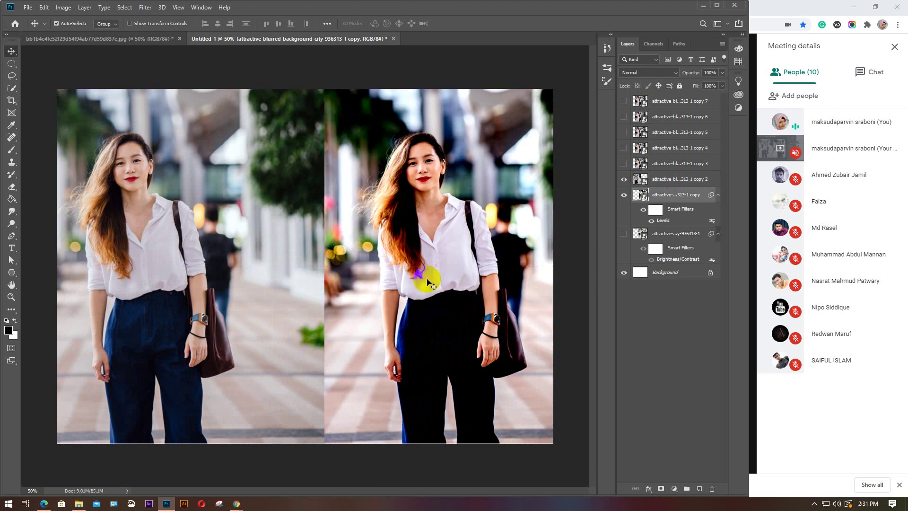
Compare the Levels-adjusted copy with the Brightness/Contrast version by toggling their visibility
click(448, 320)
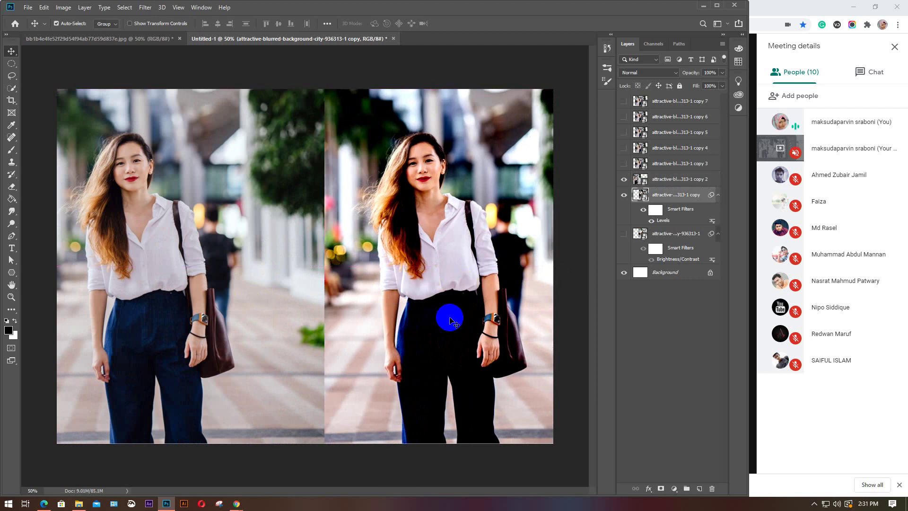
click(635, 235)
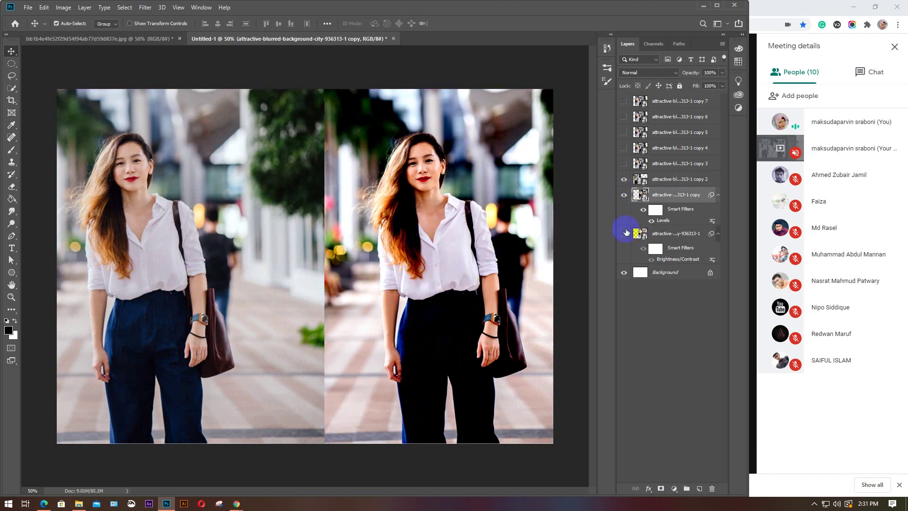
click(626, 210)
click(623, 194)
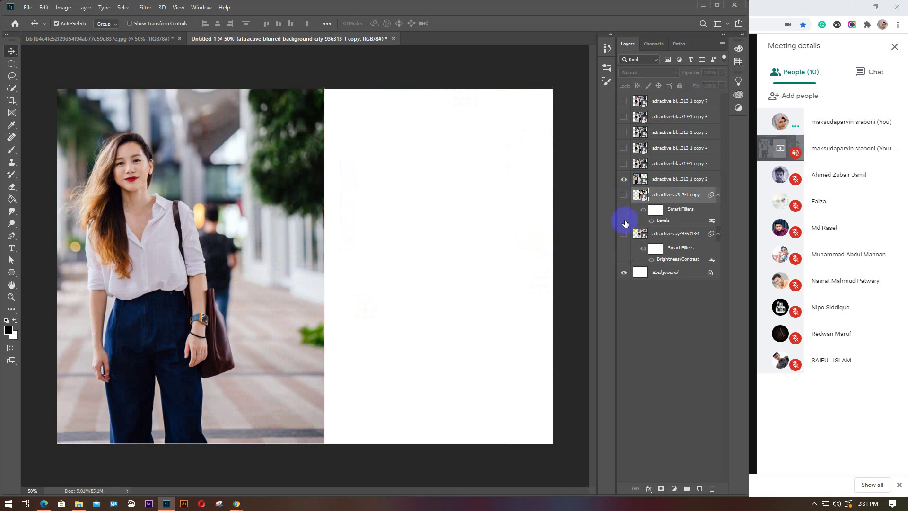
click(624, 234)
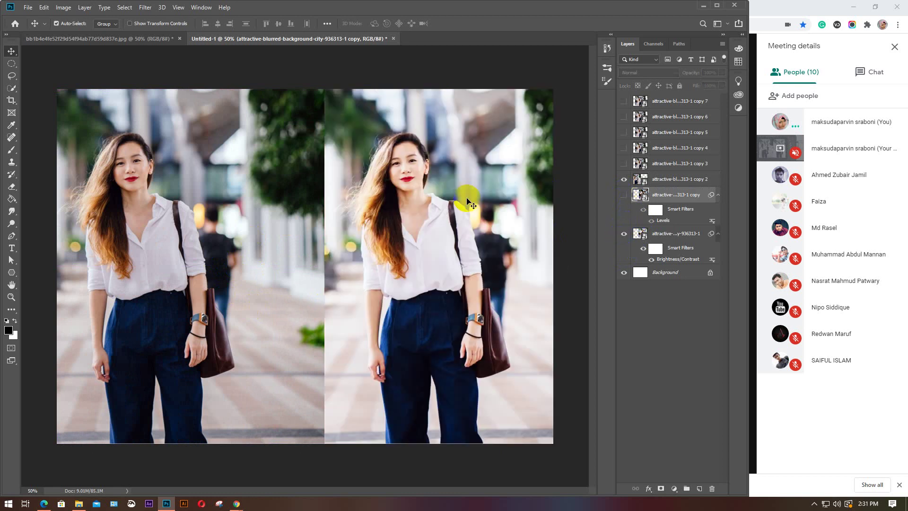
click(636, 213)
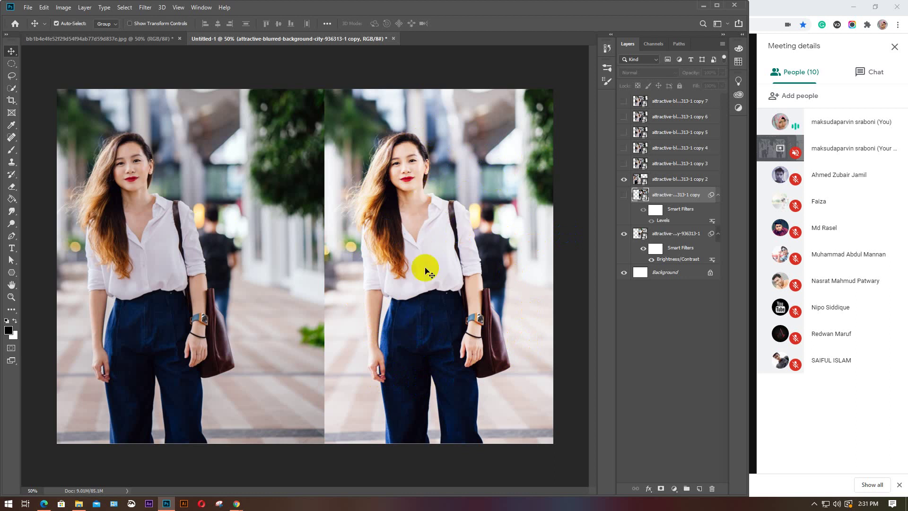
click(632, 234)
click(624, 234)
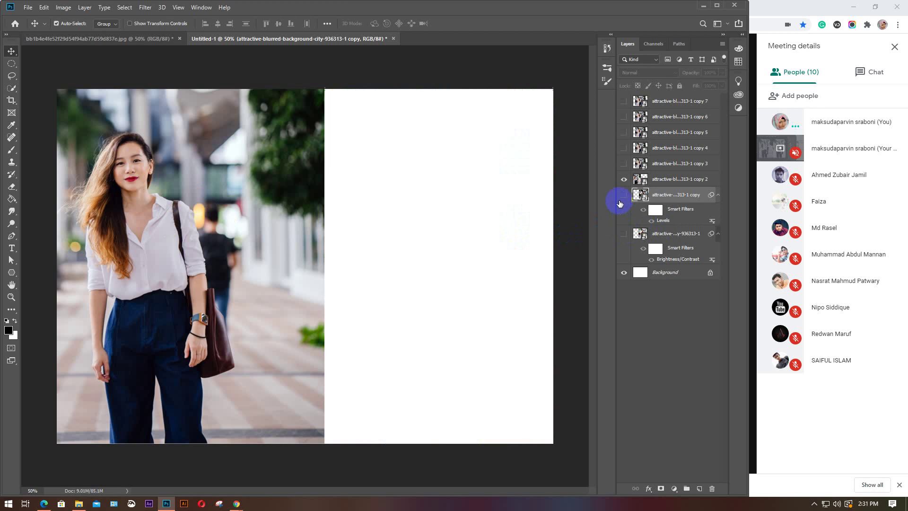
click(623, 197)
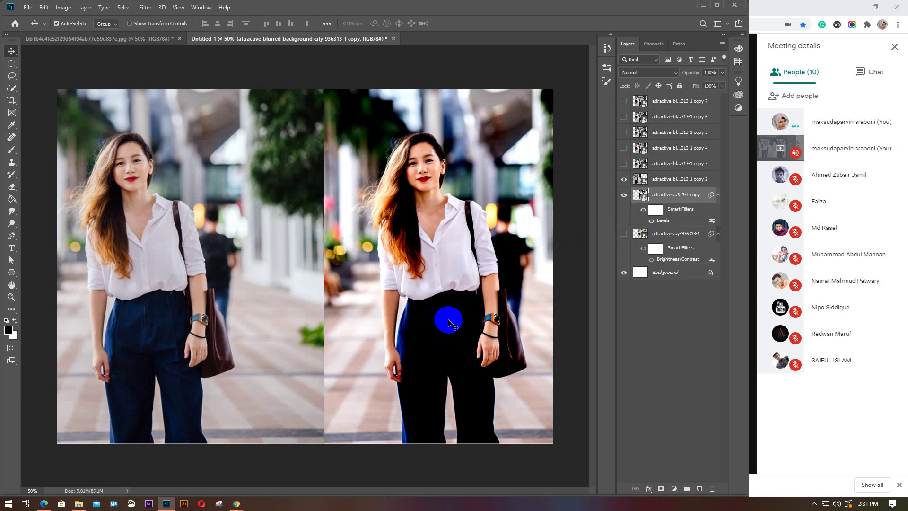
Reposition the photos on the canvas with several drags
click(427, 304)
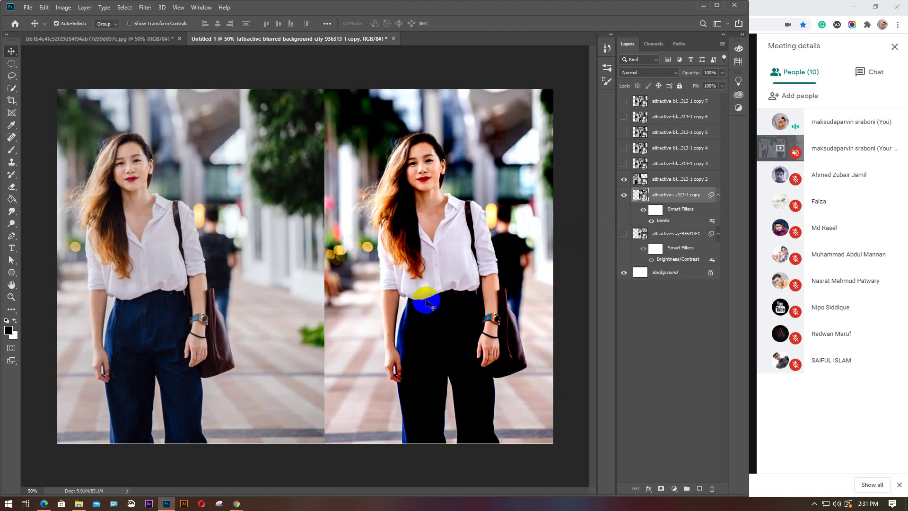
mouse_move(427, 308)
mouse_down()
mouse_move(416, 318)
mouse_move(426, 325)
mouse_move(411, 85)
mouse_move(453, 257)
mouse_up()
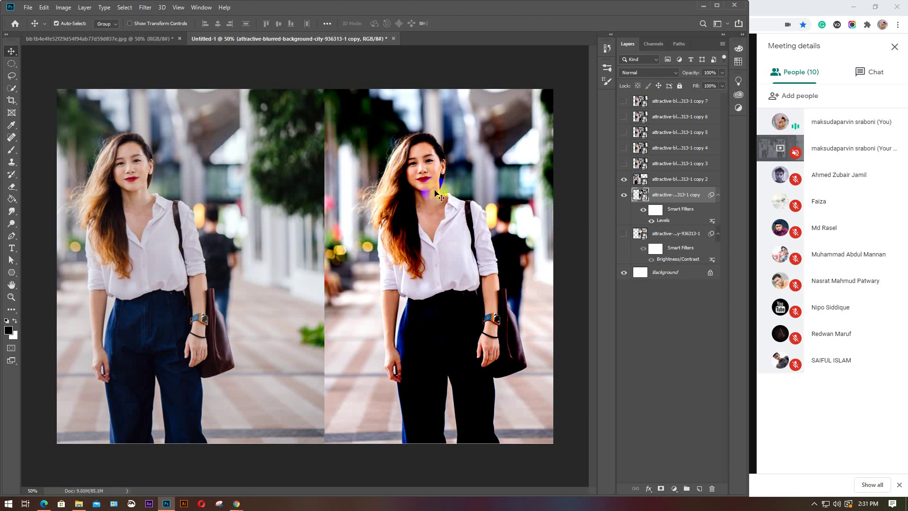
click(523, 318)
drag(441, 160, 440, 161)
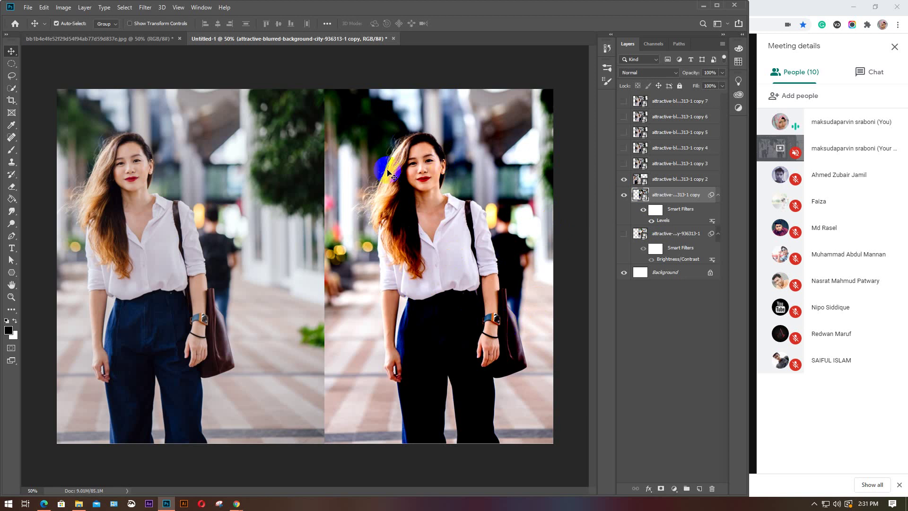
drag(430, 390, 432, 267)
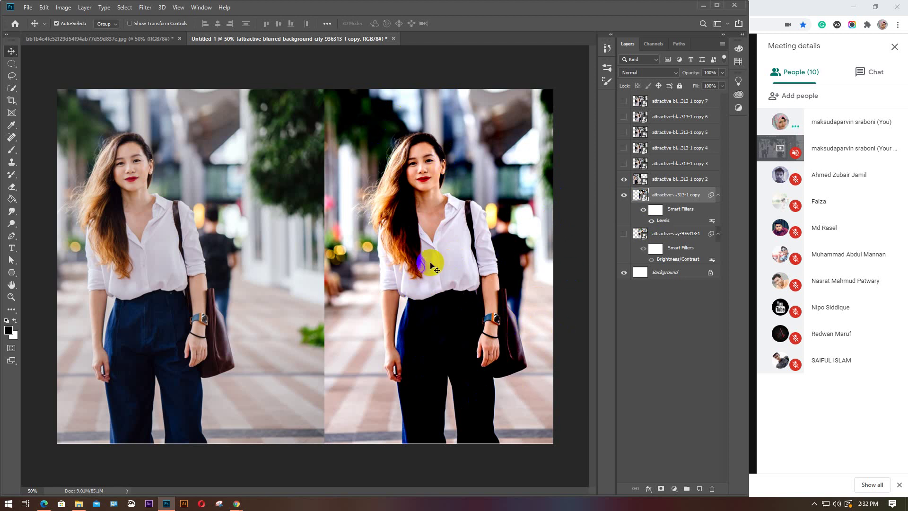
click(462, 327)
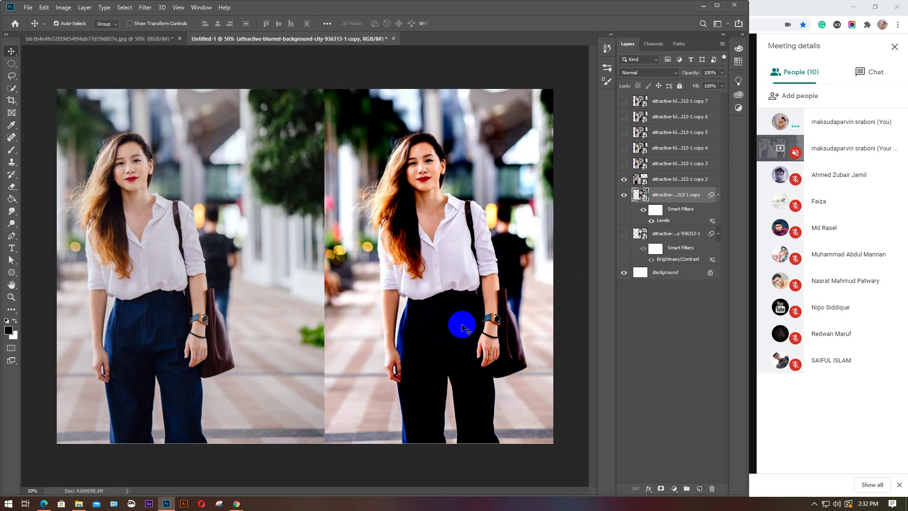
drag(463, 326, 458, 290)
Hide the Levels copy and move the second photo copy toward the canvas centre
click(624, 195)
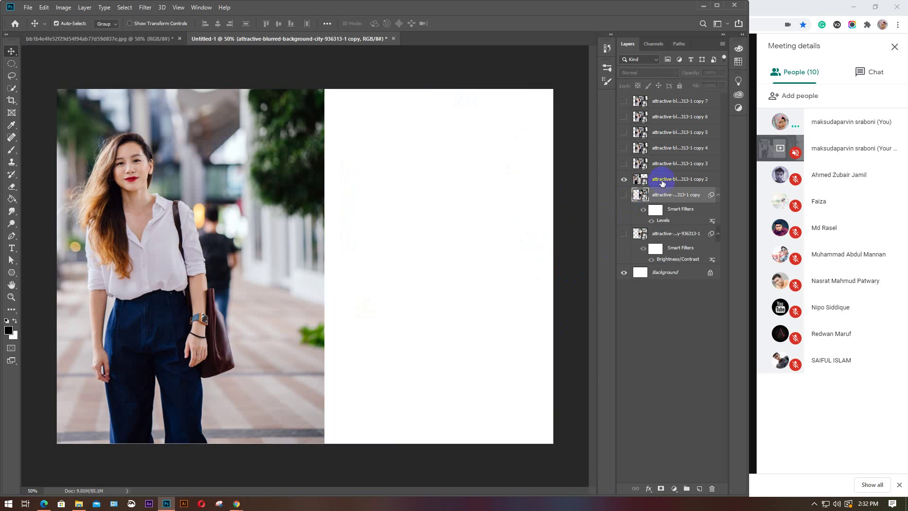
click(662, 182)
drag(220, 243, 372, 241)
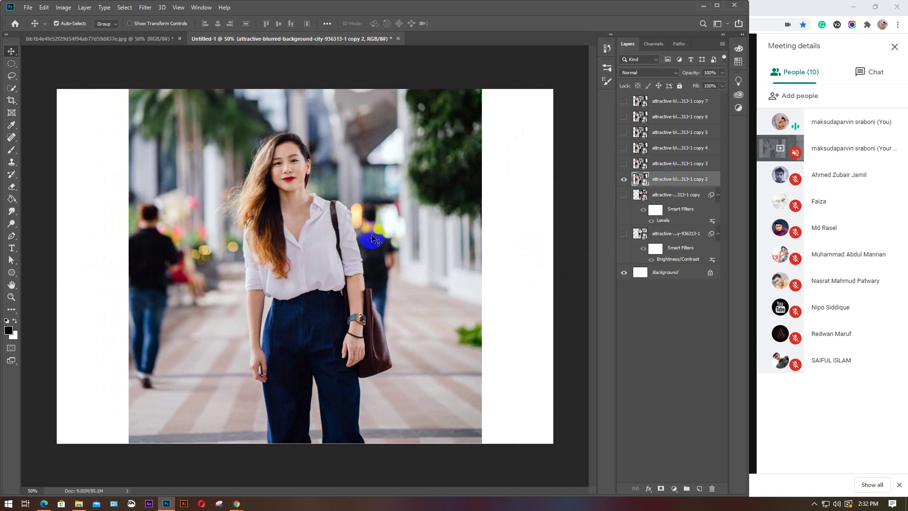
Start a Curves adjustment, apply the Darker (RGB) preset, and move the dialog off the photo
click(63, 7)
mouse_move(80, 34)
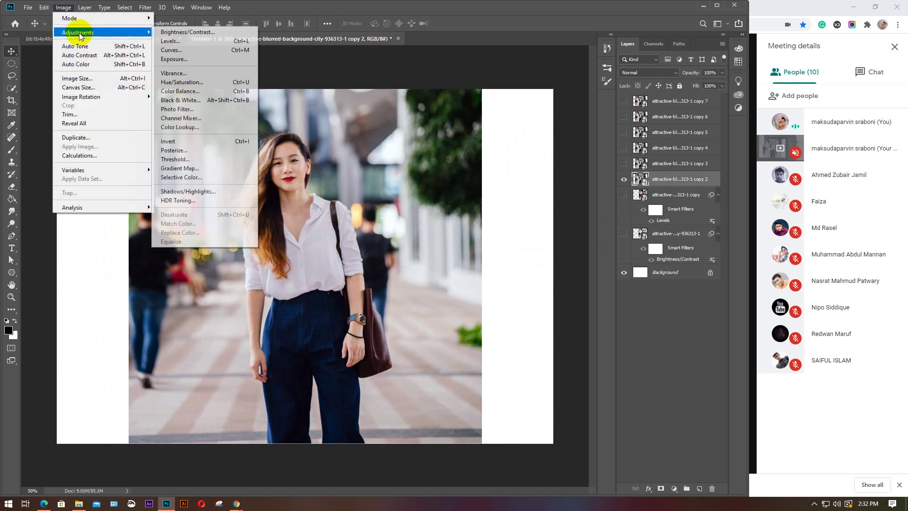
click(173, 51)
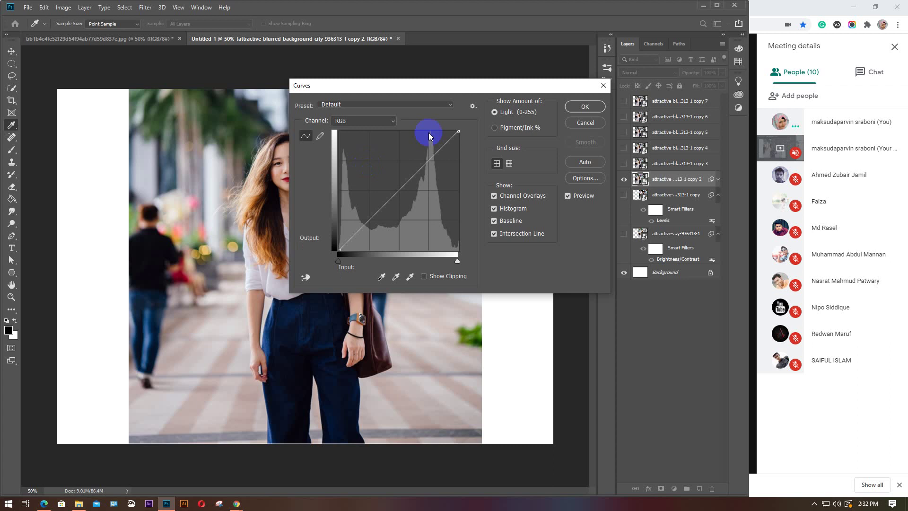
click(449, 105)
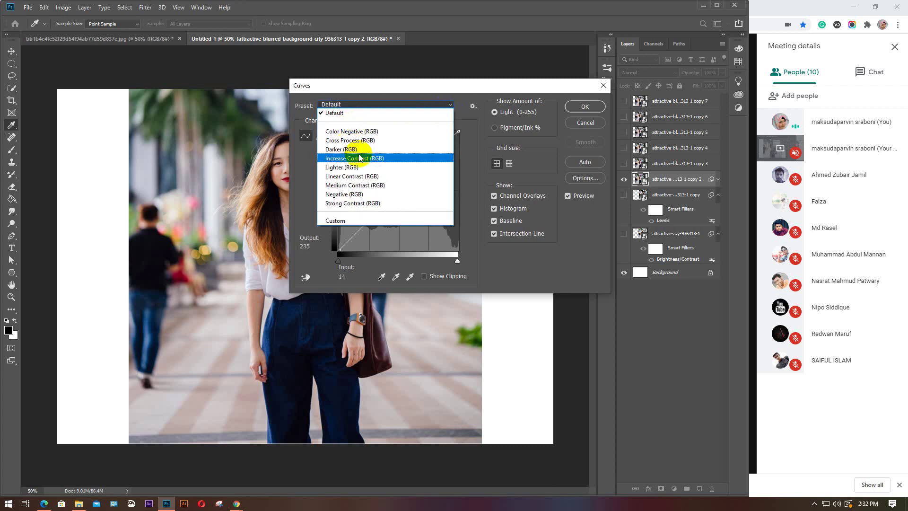
click(344, 148)
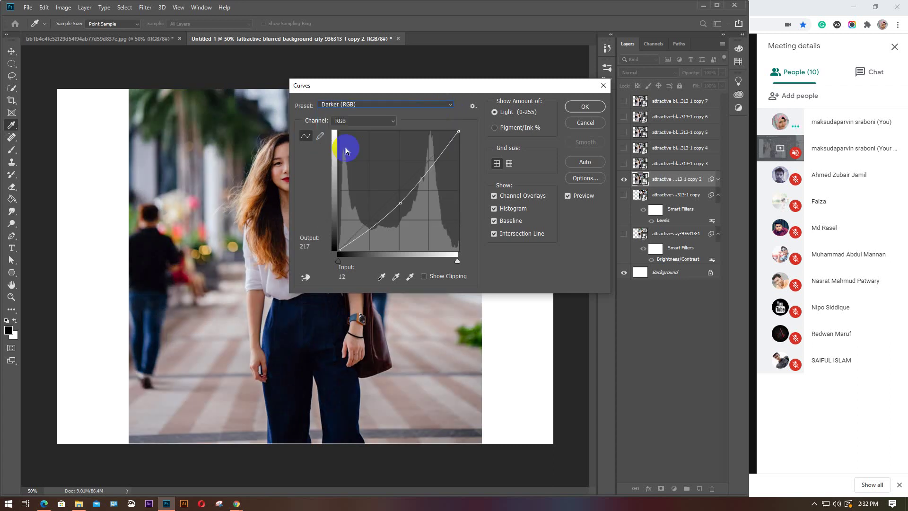
drag(421, 85, 641, 66)
Preview the Color Negative, Cross Process, Lighter and Negative curve presets, then reset to Default
click(669, 88)
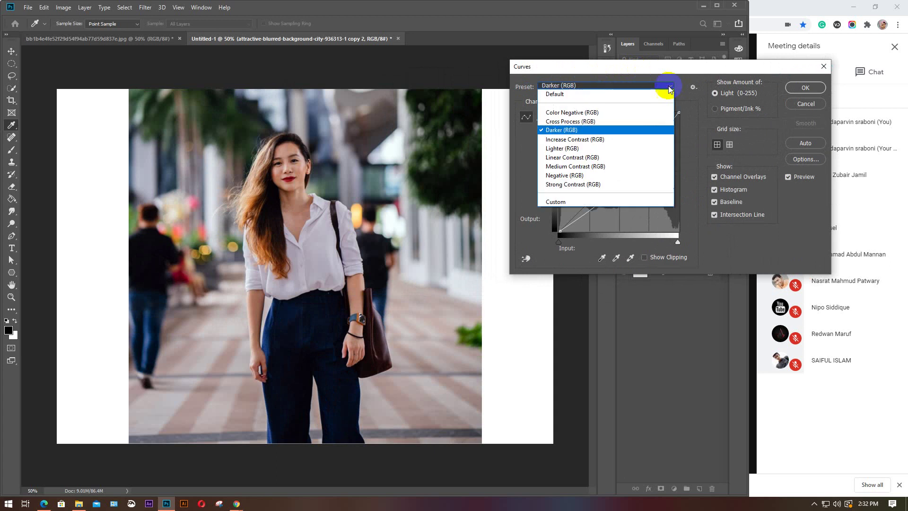
click(575, 113)
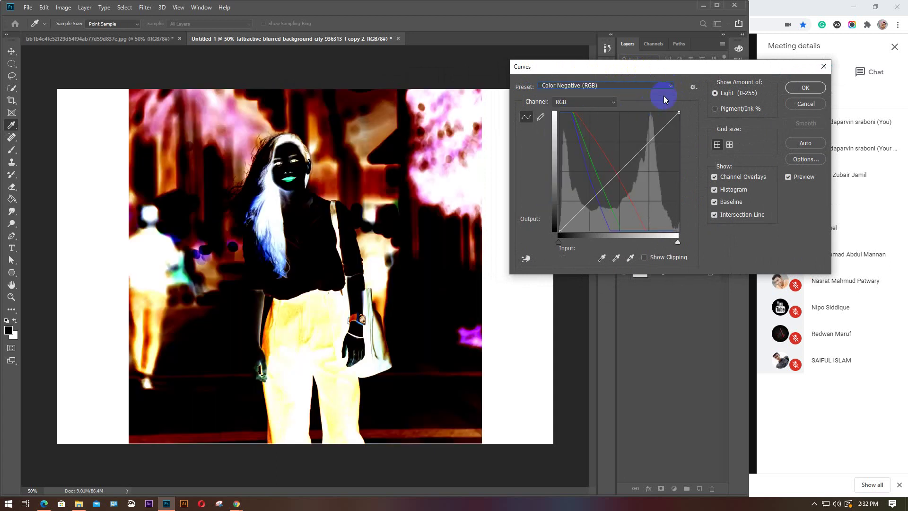
click(668, 88)
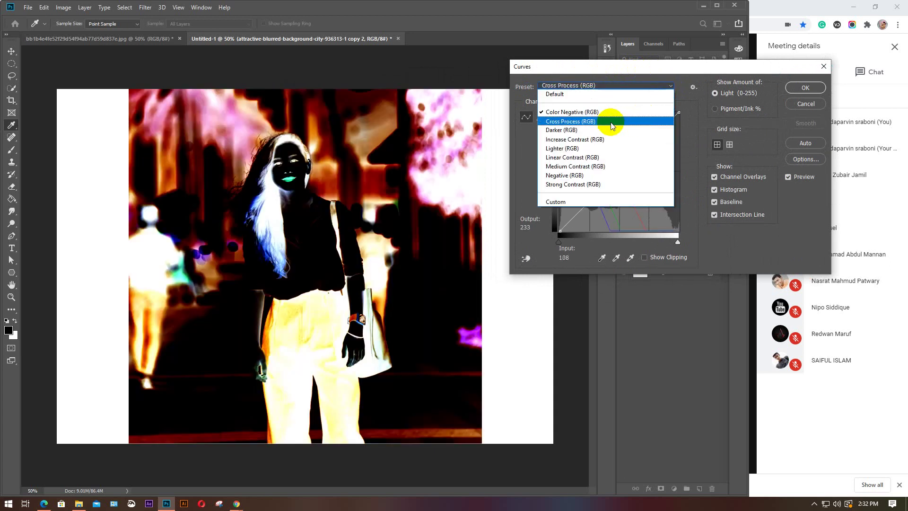
click(611, 123)
click(669, 87)
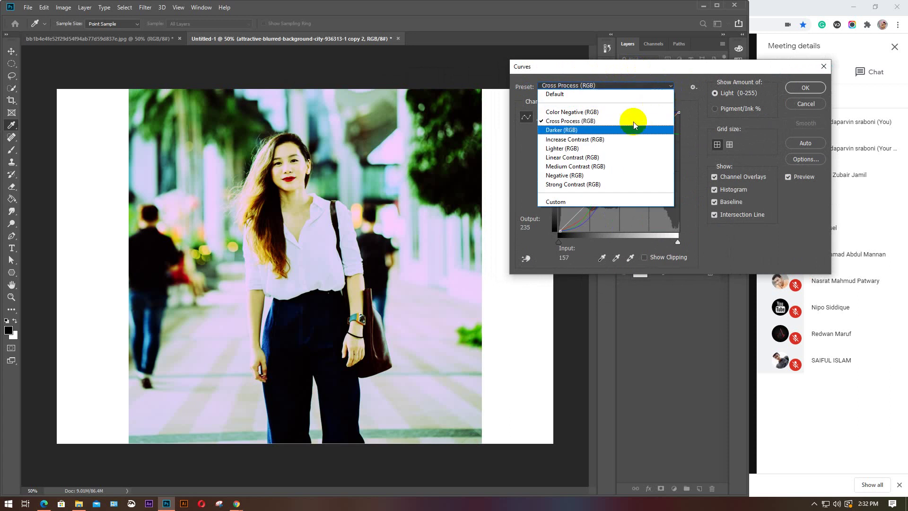
click(577, 149)
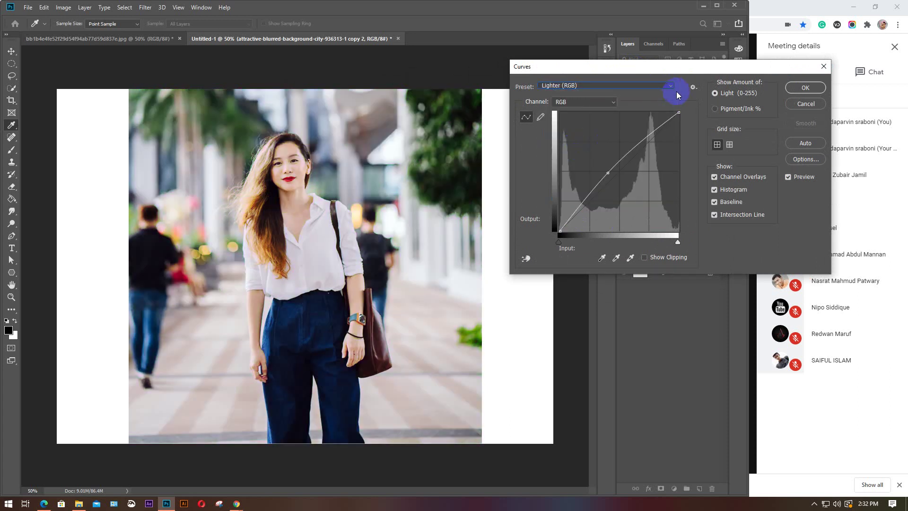
click(673, 88)
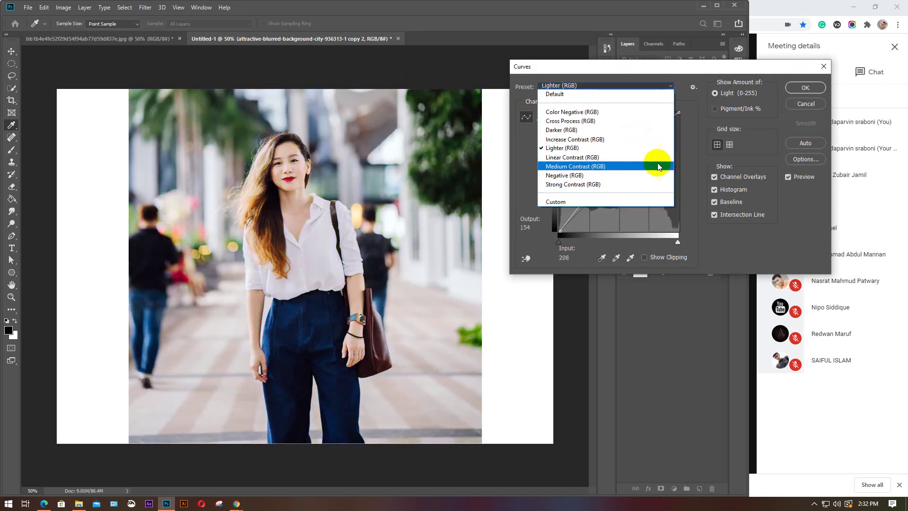
click(572, 175)
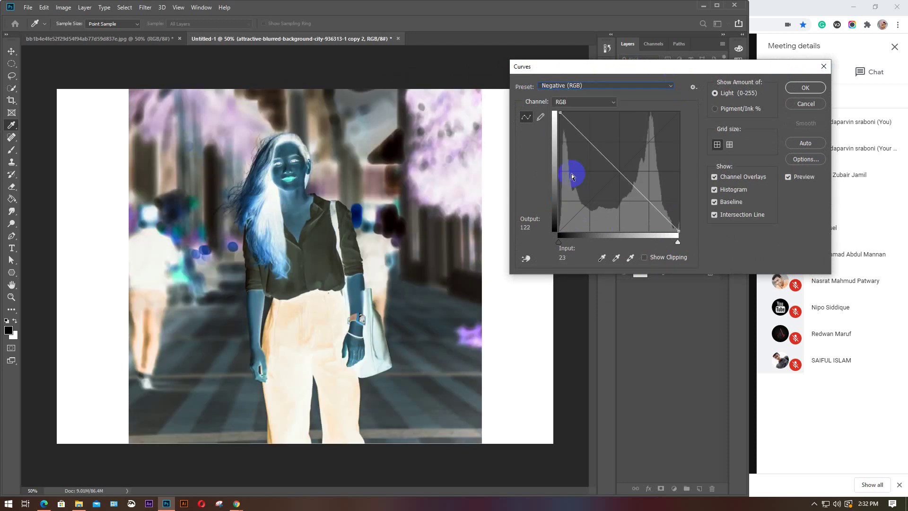
click(670, 88)
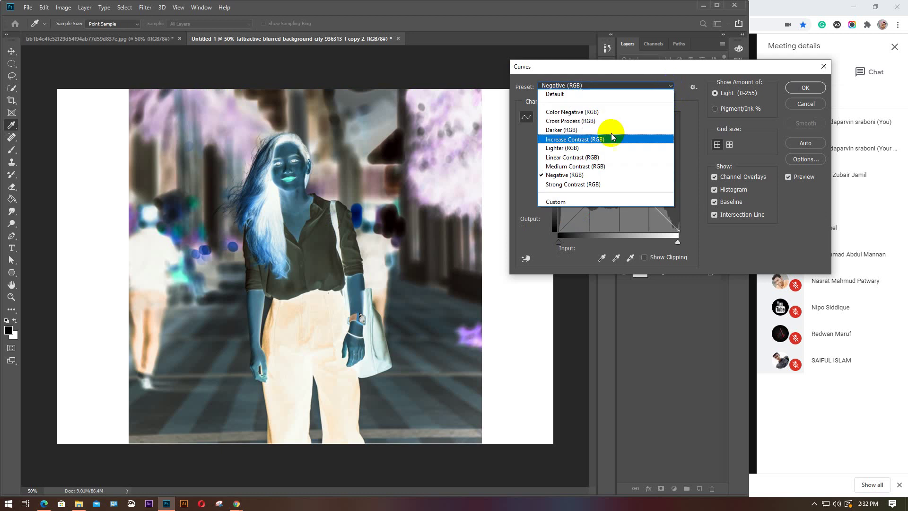
click(579, 95)
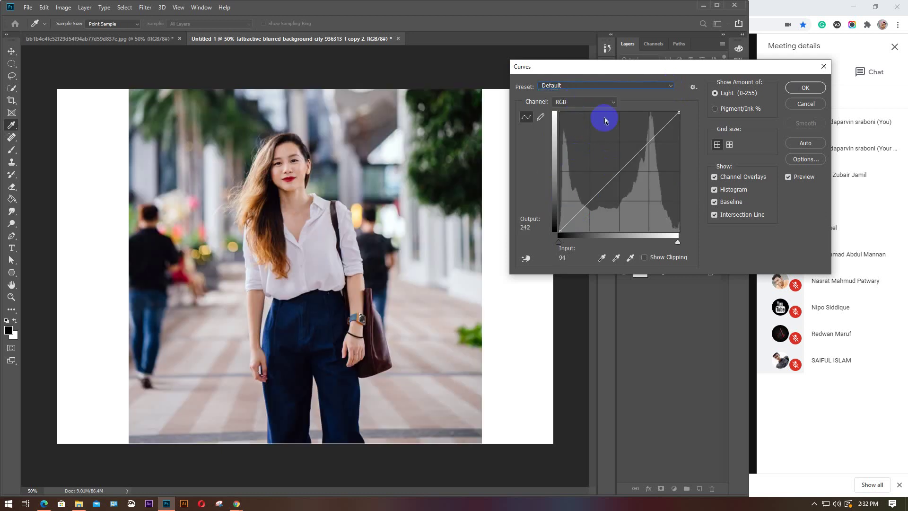
Keep the curve on the RGB channel and select its black endpoint
click(614, 103)
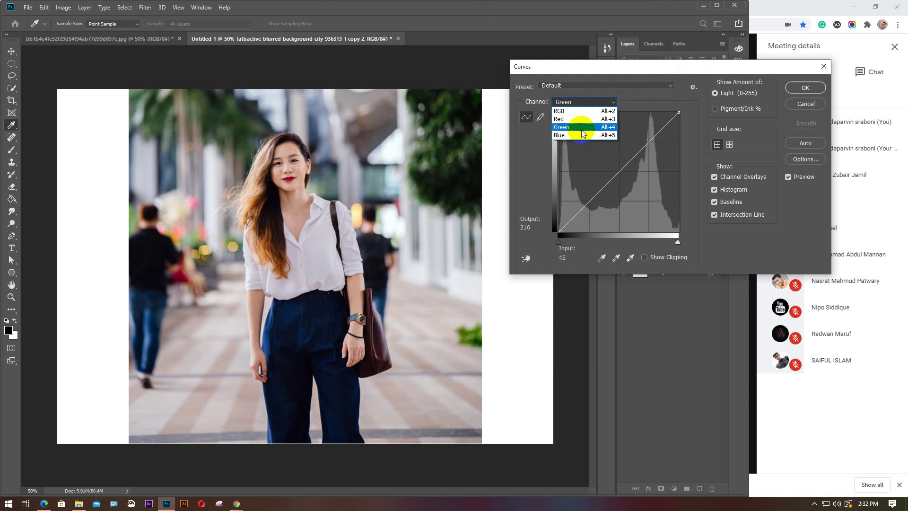
click(616, 105)
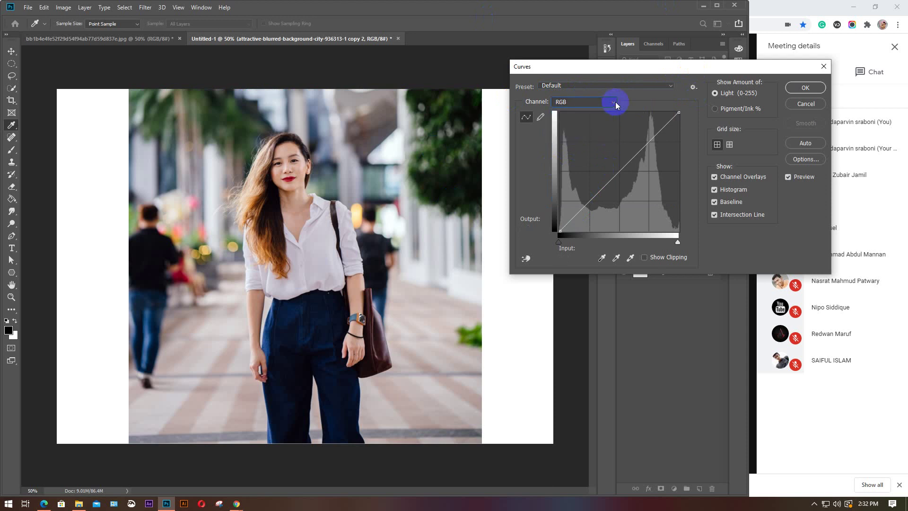
click(616, 105)
click(615, 114)
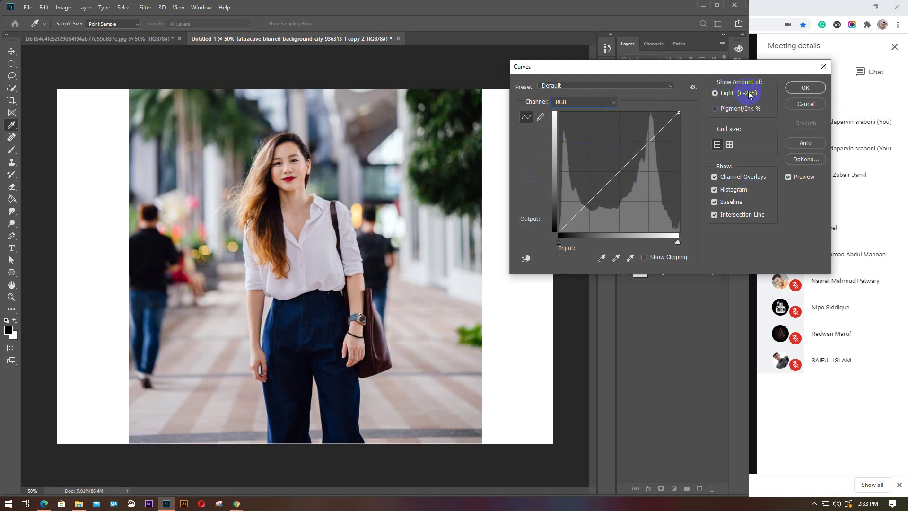
click(566, 230)
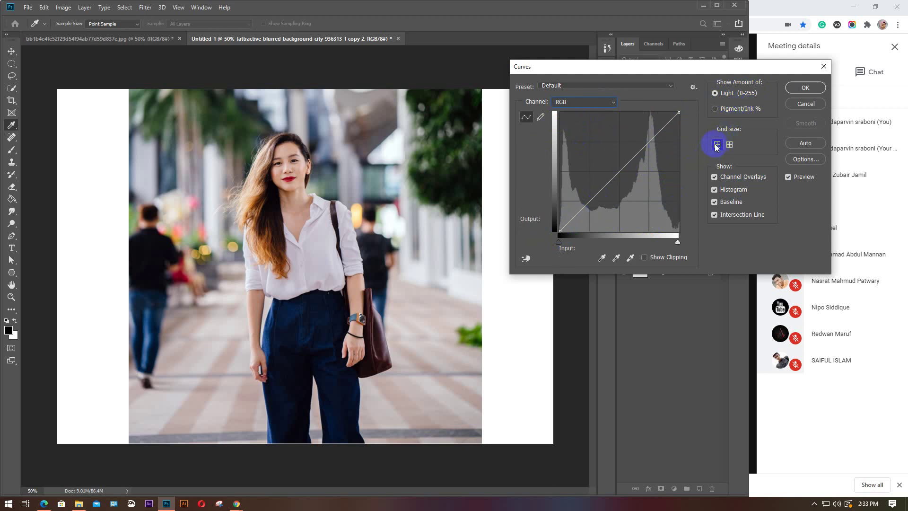
Toggle the grid size and histogram display, then close Curves without changes
click(730, 145)
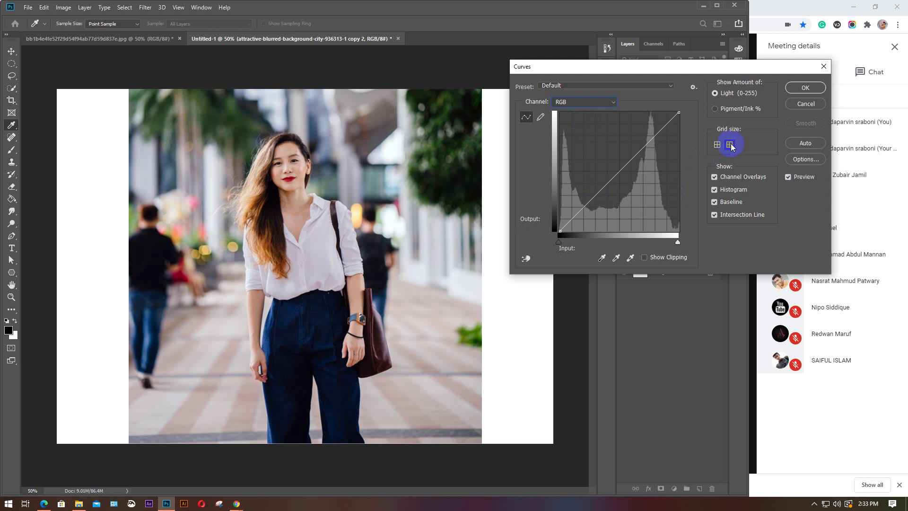
click(717, 144)
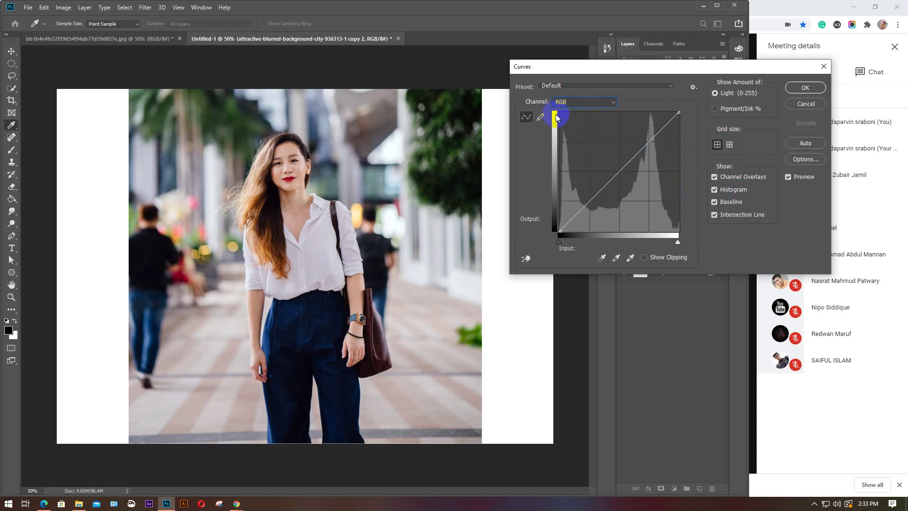
drag(558, 235, 572, 236)
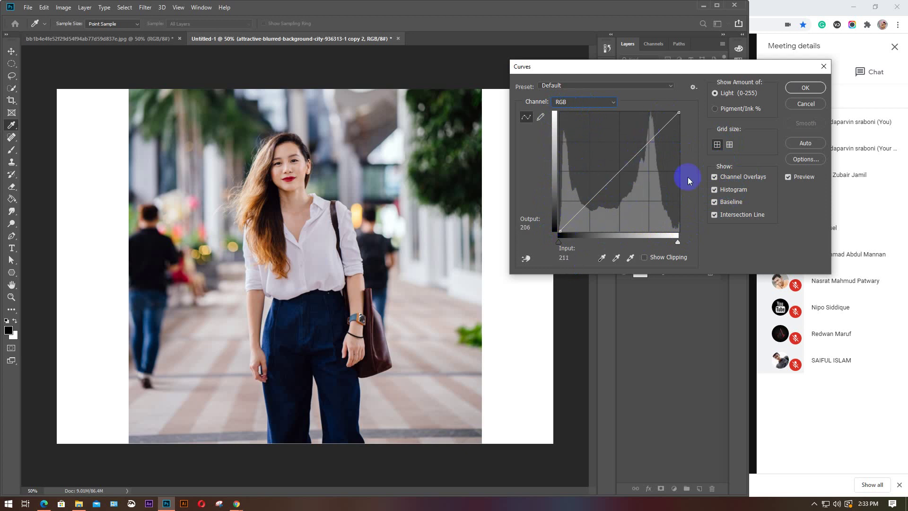
click(715, 190)
click(715, 190)
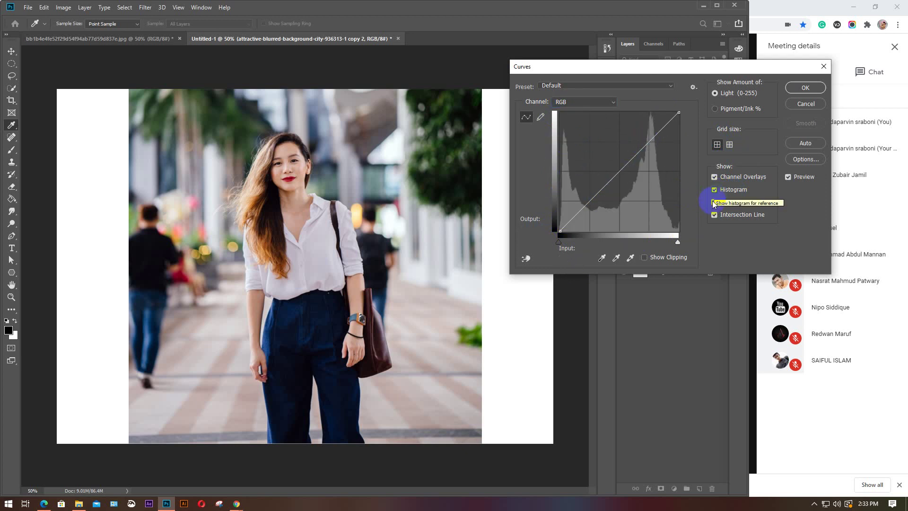
click(562, 228)
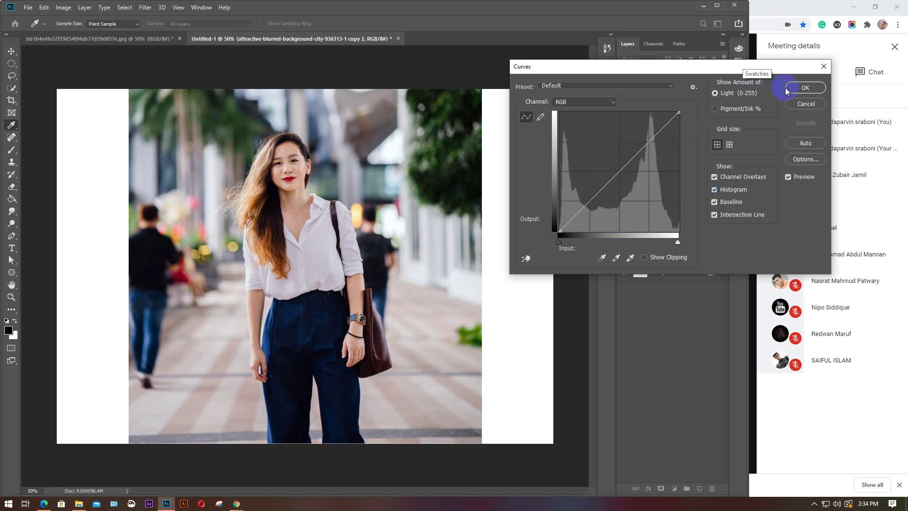
click(799, 105)
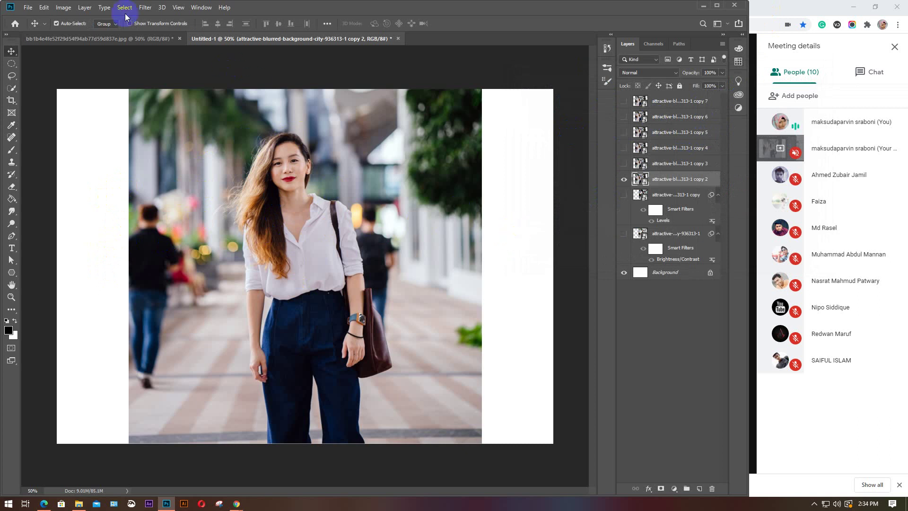
Open Image > Adjustments > Curves on the copy 2 portrait, starting from the Default straight curve
click(65, 8)
mouse_move(78, 32)
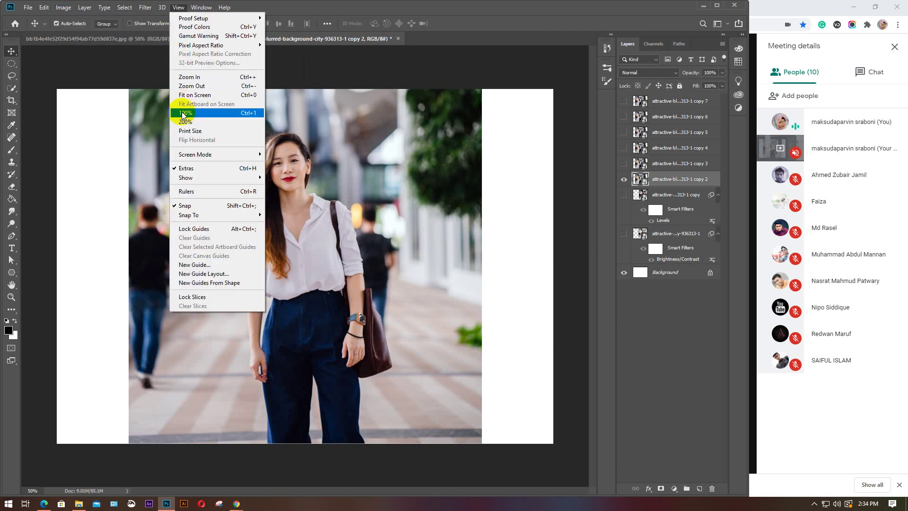
click(81, 8)
click(69, 7)
click(69, 8)
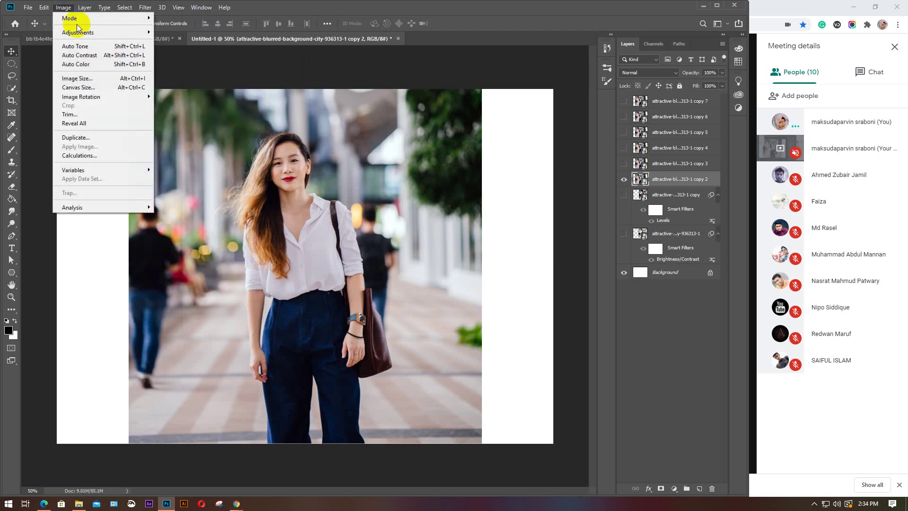
mouse_move(78, 32)
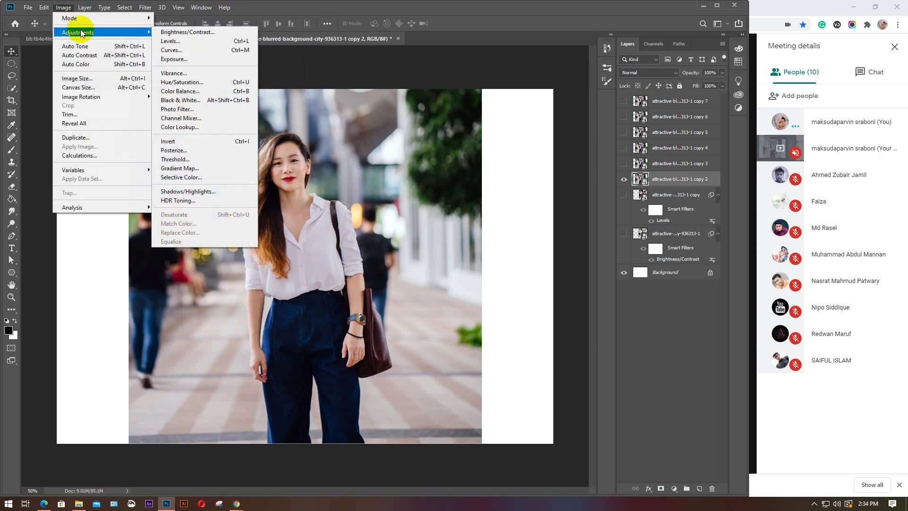
click(171, 50)
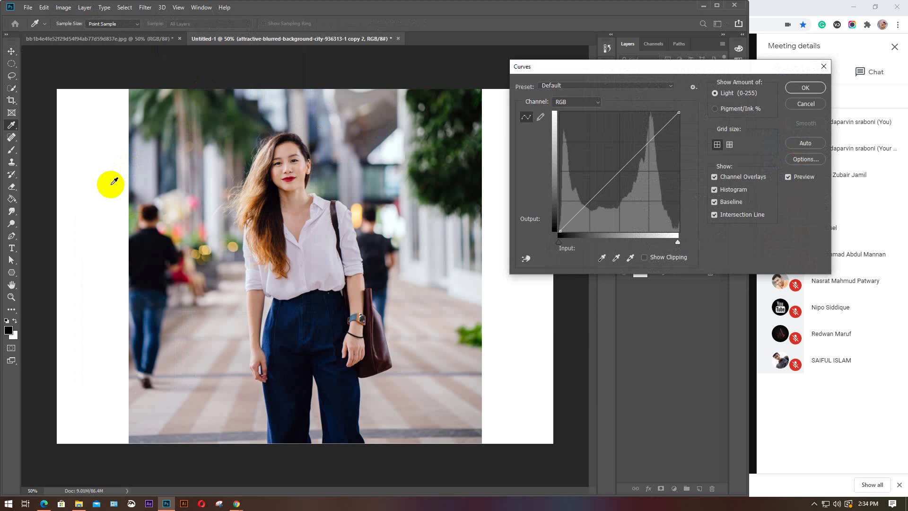
Move the Curves dialog off the photo and sample the shirt, collar, lips and hair tones
drag(572, 70, 497, 215)
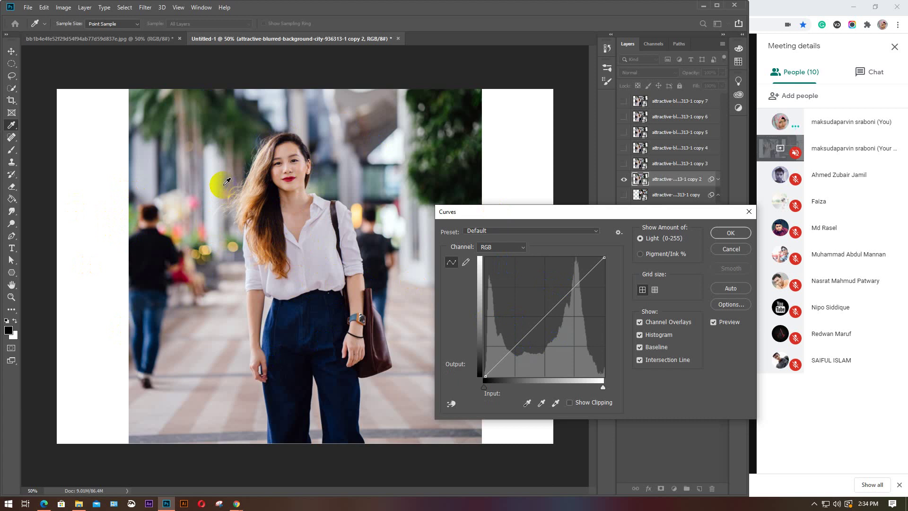
click(486, 376)
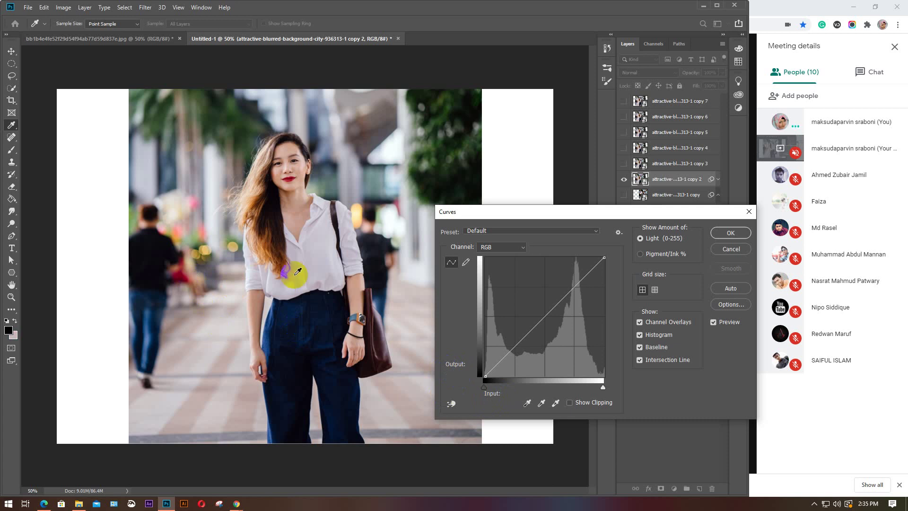
mouse_move(364, 298)
mouse_down()
mouse_move(360, 315)
mouse_move(363, 292)
mouse_up()
click(308, 208)
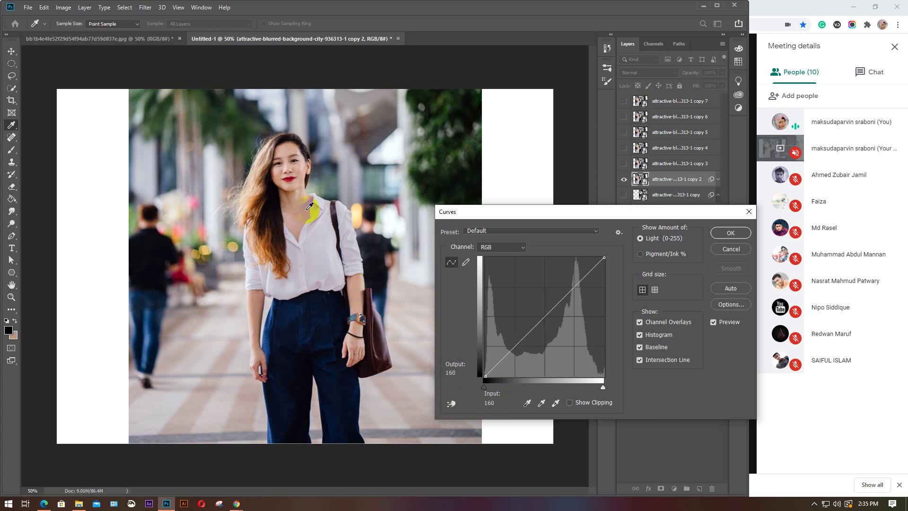
click(293, 178)
drag(277, 142, 387, 119)
Sample the blurred man's tone and add a midtone curve point at input 118, output 118
mouse_move(532, 331)
mouse_down()
mouse_move(526, 340)
mouse_move(543, 310)
mouse_move(534, 324)
mouse_up()
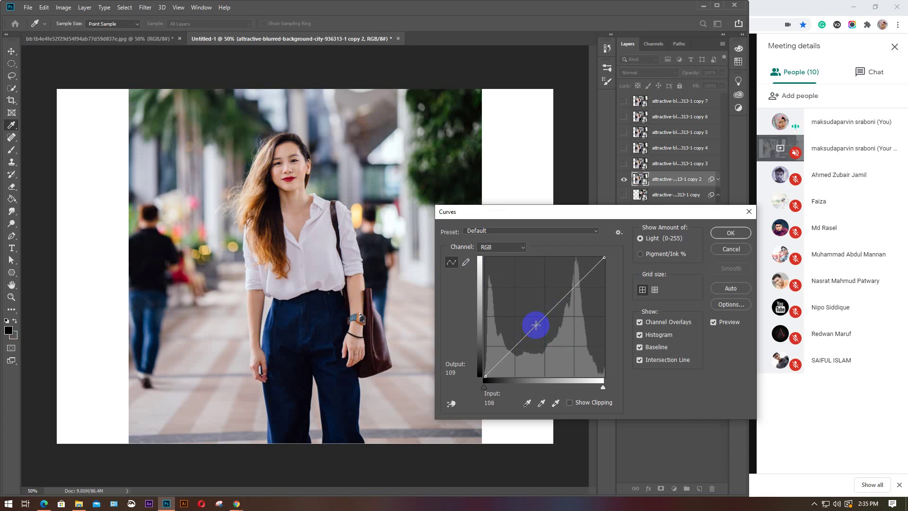
drag(536, 325, 536, 325)
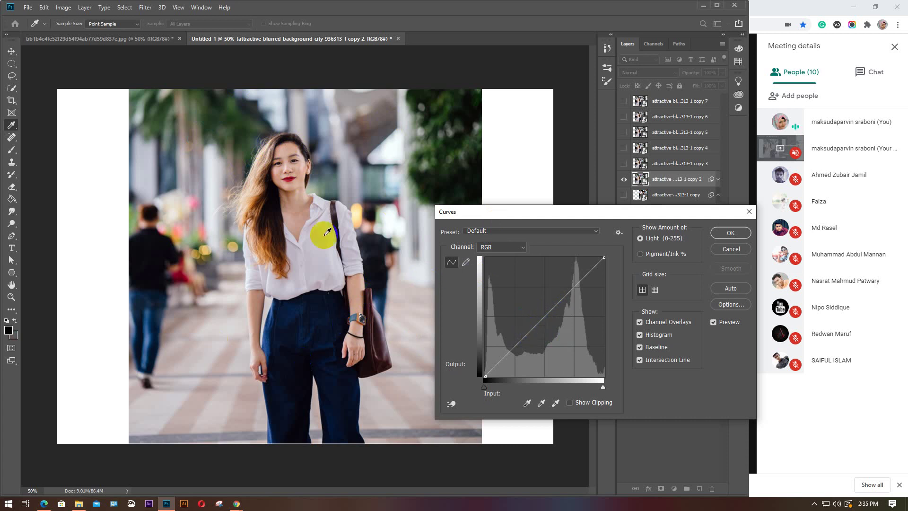
click(168, 265)
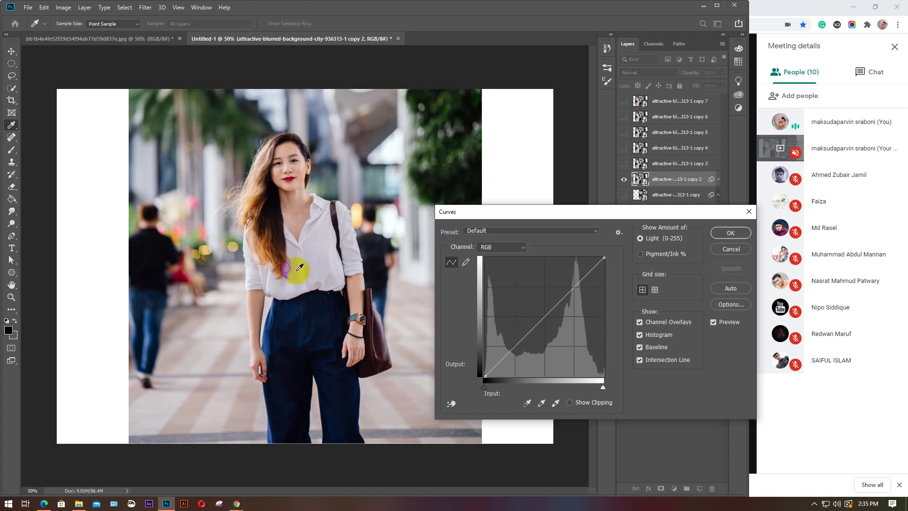
click(281, 235)
click(350, 140)
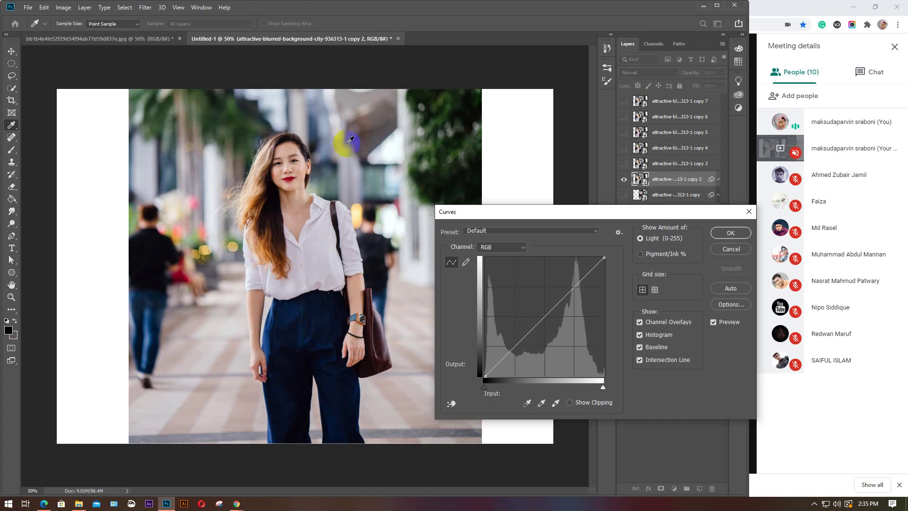
click(541, 322)
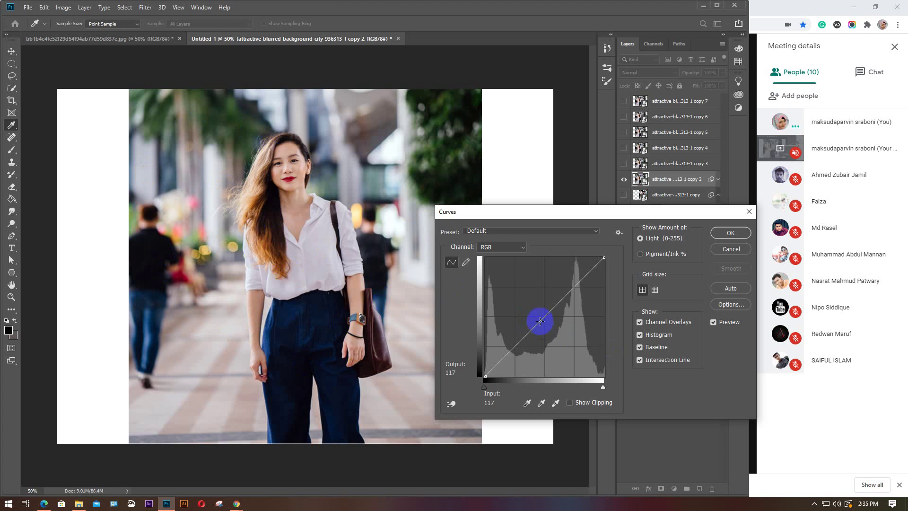
click(541, 322)
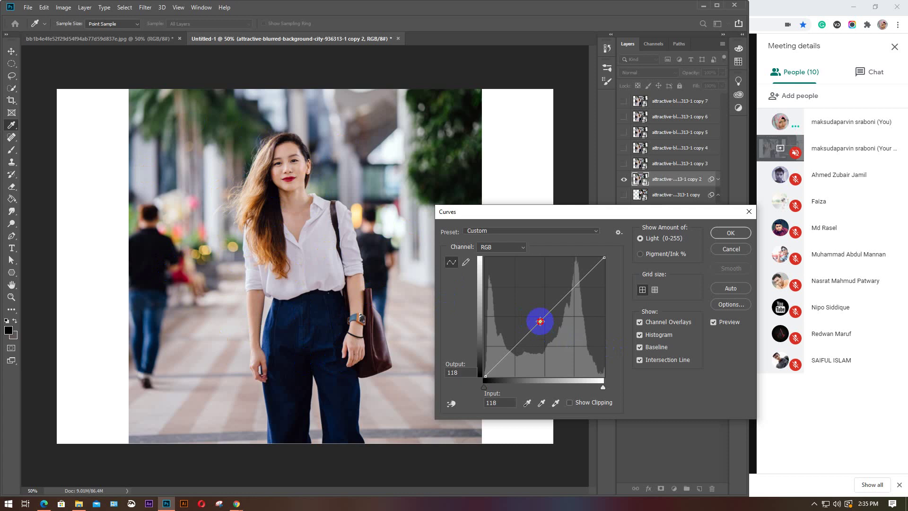
Bend the RGB curve into a wavy shape with shadow, midtone and highlight points, deleting one extra point
mouse_move(540, 321)
mouse_down()
mouse_move(524, 304)
mouse_move(512, 314)
mouse_move(523, 319)
mouse_move(515, 309)
mouse_move(548, 345)
mouse_move(503, 365)
mouse_move(545, 334)
mouse_move(560, 341)
mouse_move(549, 312)
mouse_up()
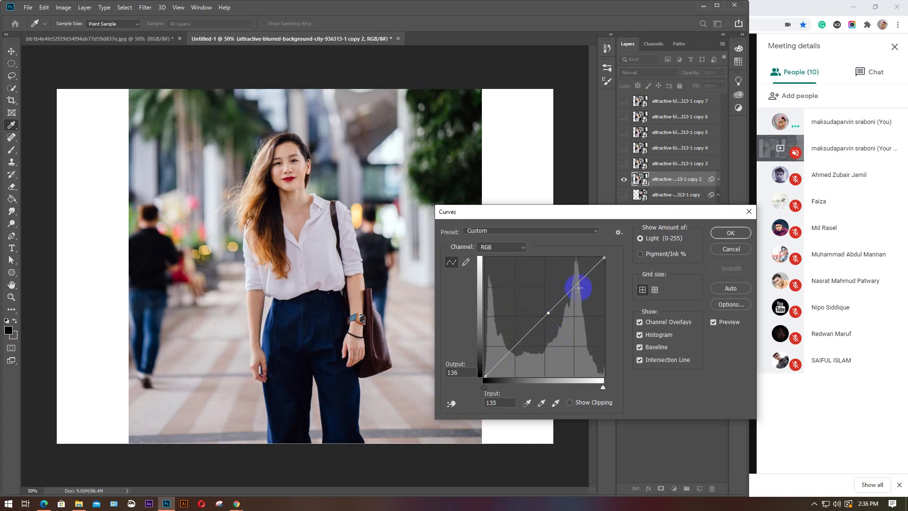
drag(576, 284, 584, 292)
mouse_move(514, 344)
mouse_down()
mouse_move(522, 359)
mouse_move(507, 355)
mouse_move(531, 339)
mouse_move(524, 331)
mouse_up()
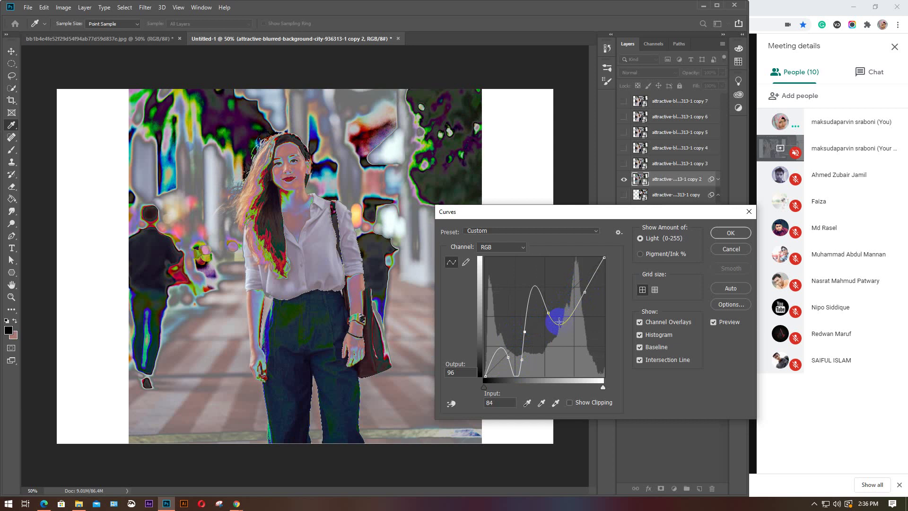
drag(532, 289, 530, 306)
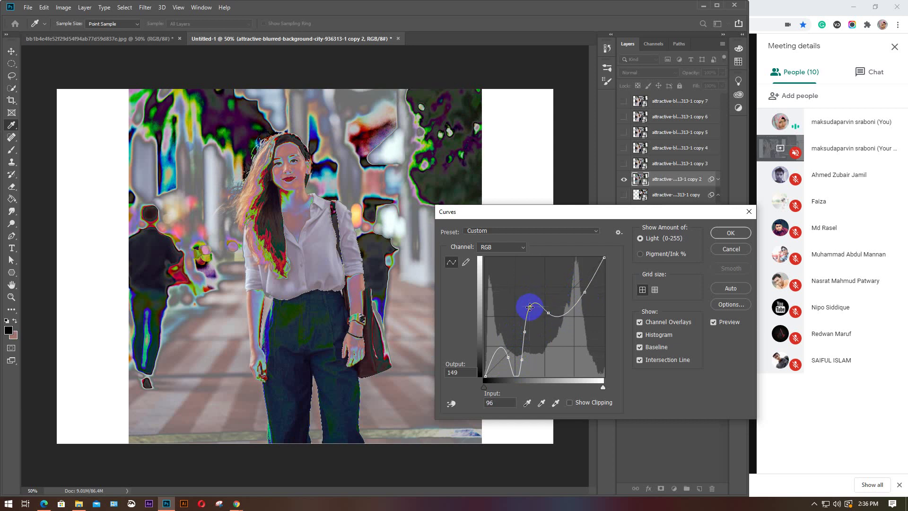
drag(515, 375, 515, 366)
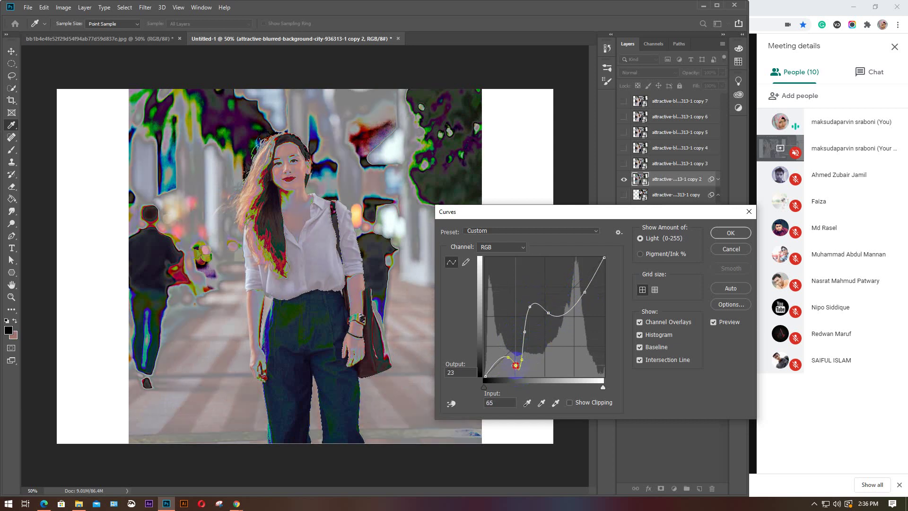
drag(570, 312, 574, 268)
click(591, 277)
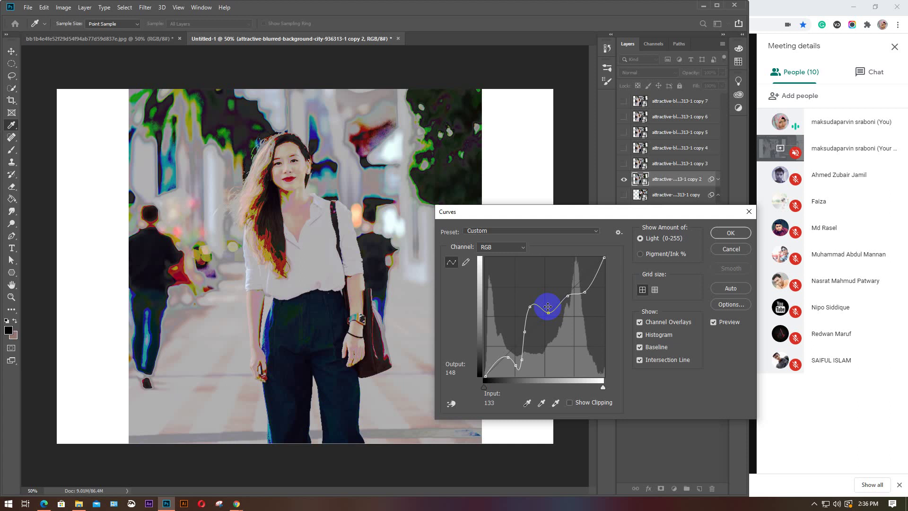
click(594, 277)
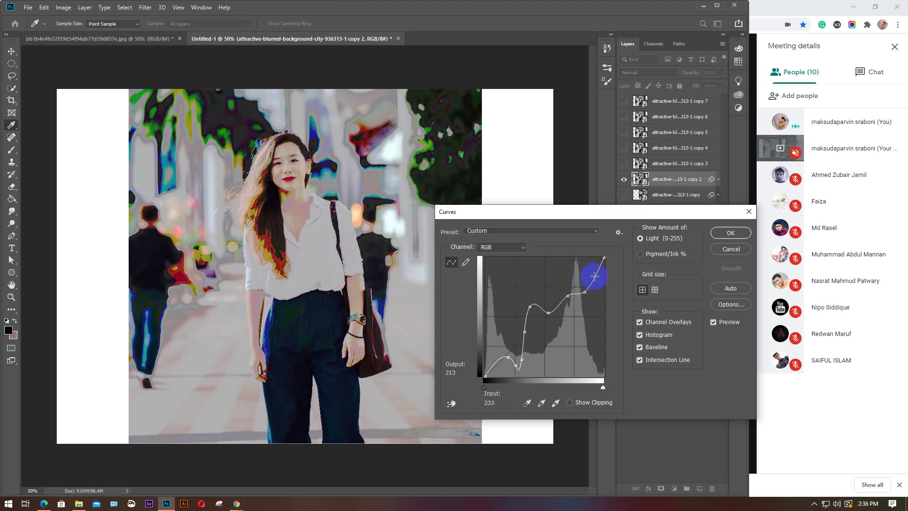
mouse_move(595, 277)
mouse_down()
mouse_move(583, 269)
mouse_move(601, 280)
mouse_move(586, 270)
mouse_up()
key(Delete)
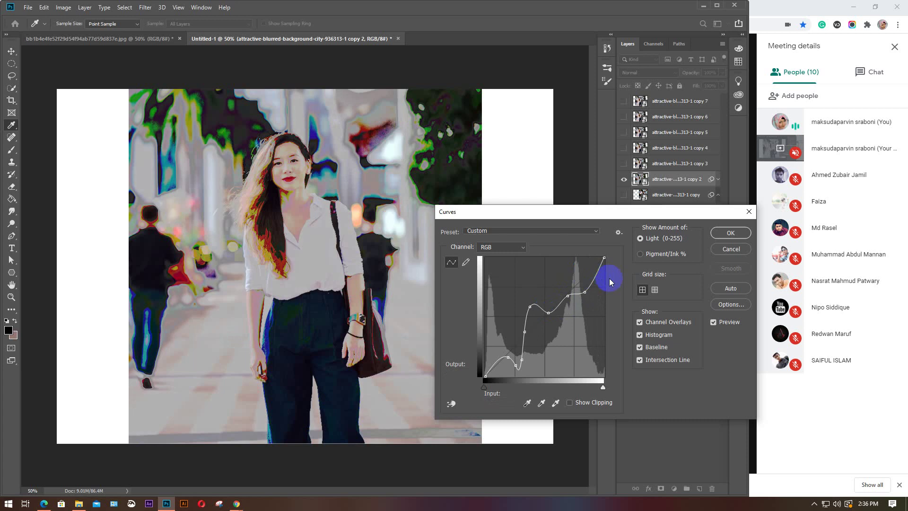
click(592, 275)
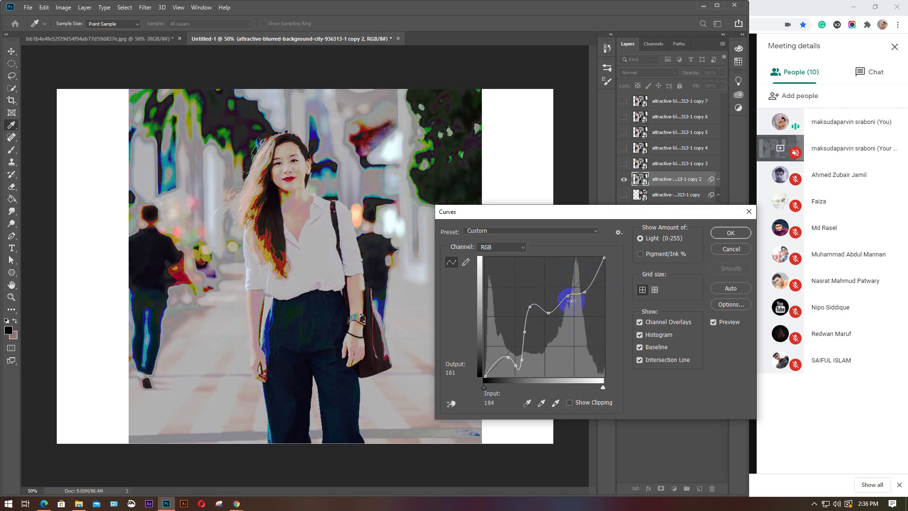
Set the Red channel curve to output 145 at input 128 and apply the Curves adjustment
click(523, 249)
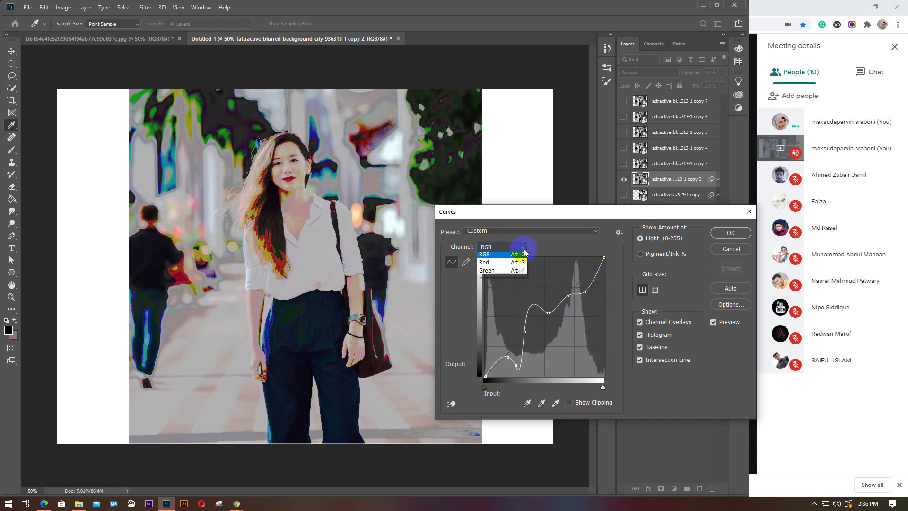
click(524, 249)
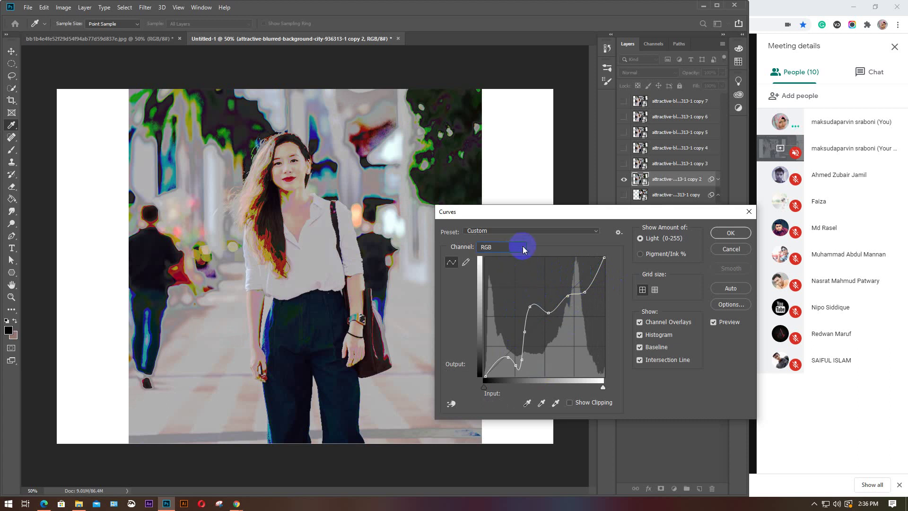
click(523, 249)
click(516, 263)
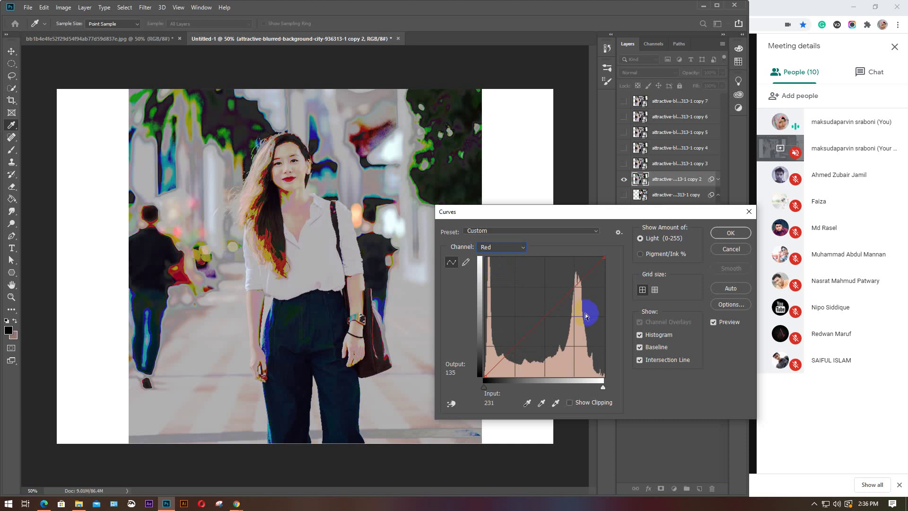
mouse_move(545, 312)
mouse_down()
mouse_move(563, 333)
mouse_move(521, 283)
mouse_move(547, 310)
mouse_up()
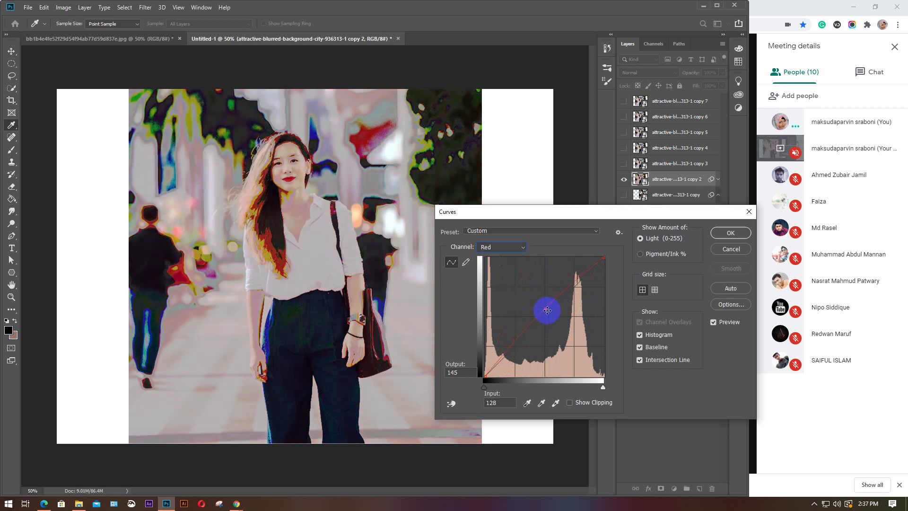
click(728, 233)
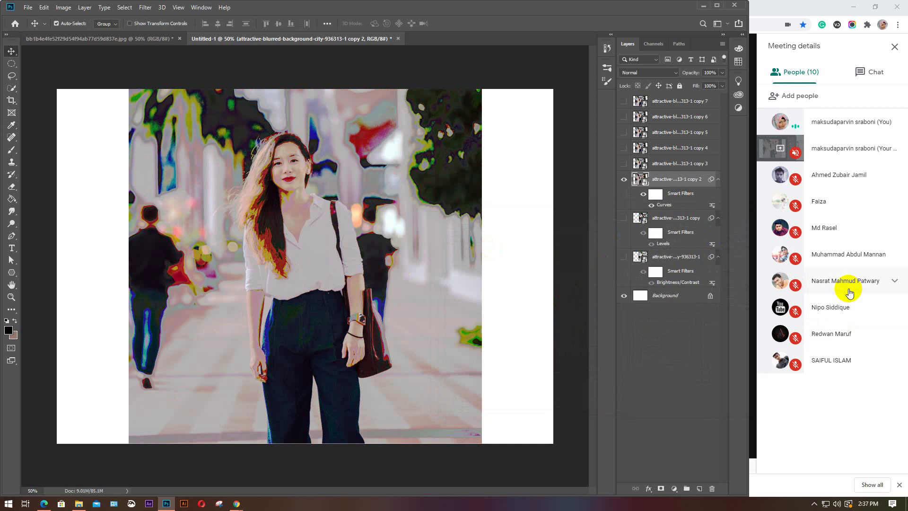
Hide copy 2, show and select copy 3, and open the Image > Adjustments list
click(624, 182)
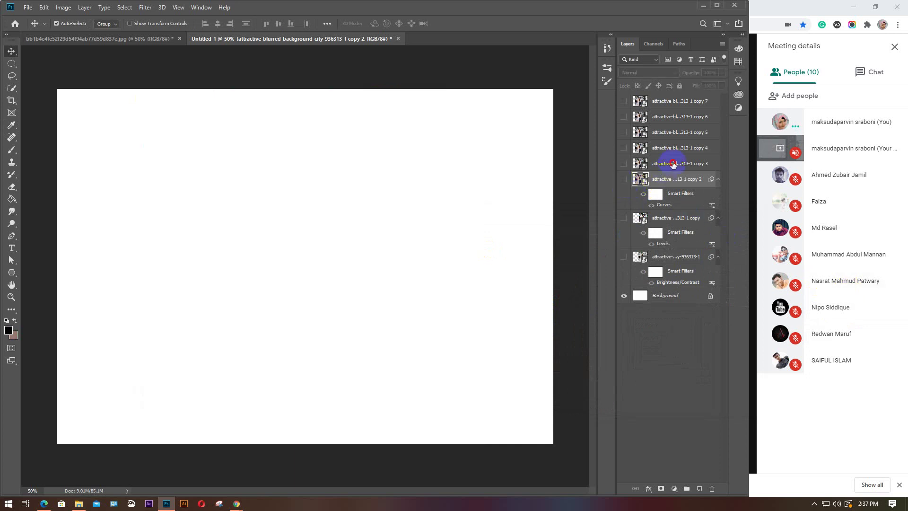
click(673, 163)
click(624, 164)
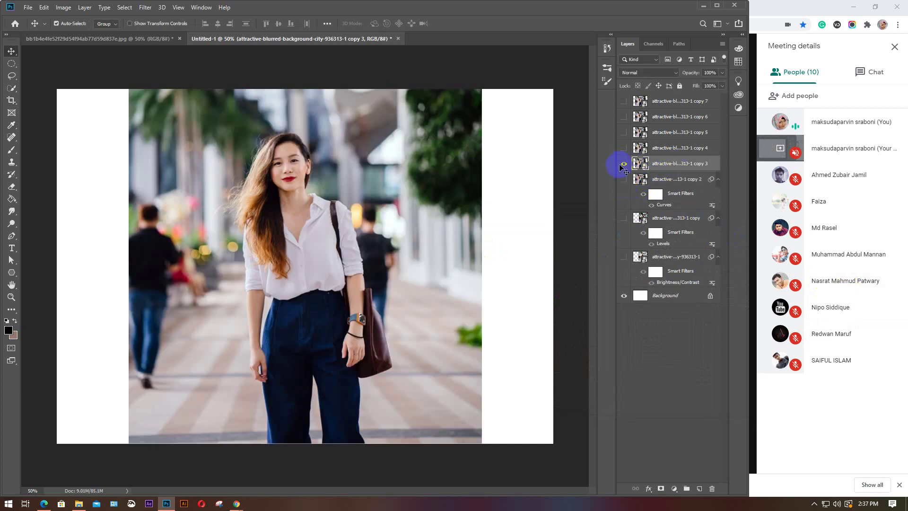
click(63, 7)
mouse_move(80, 32)
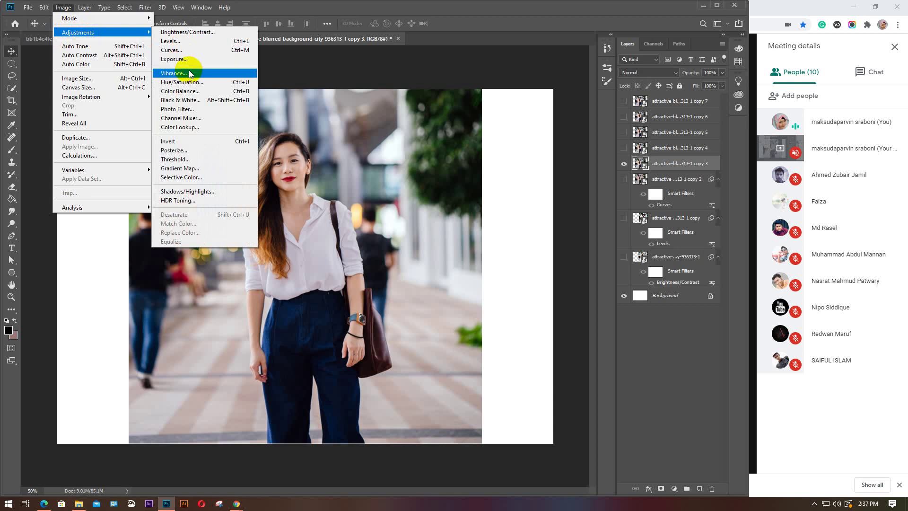
click(192, 60)
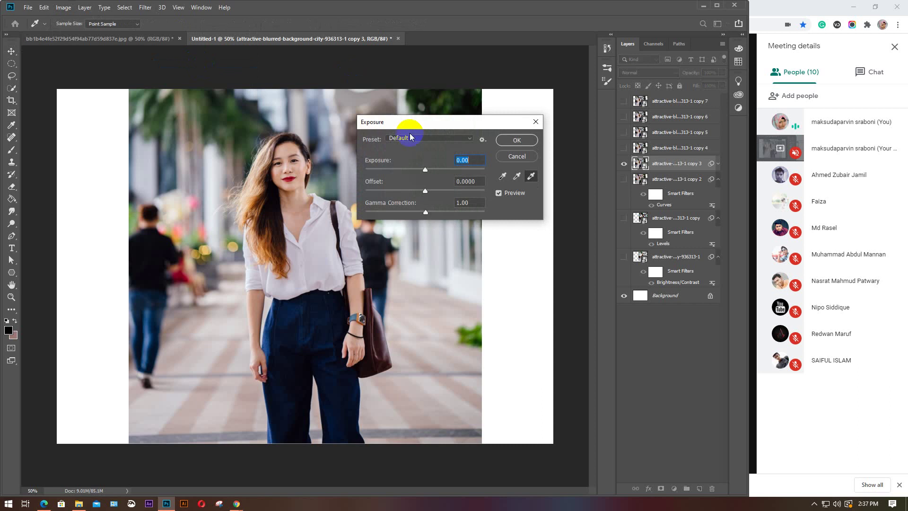
drag(437, 126, 477, 122)
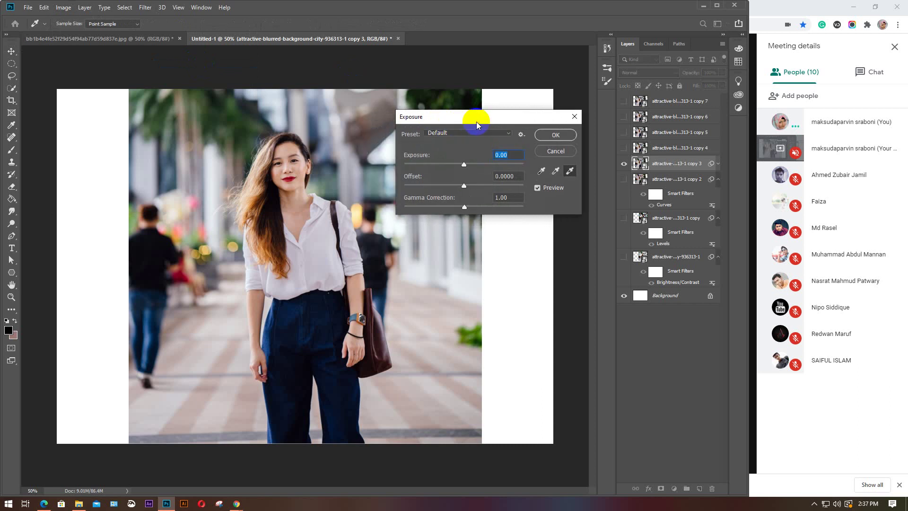
click(506, 135)
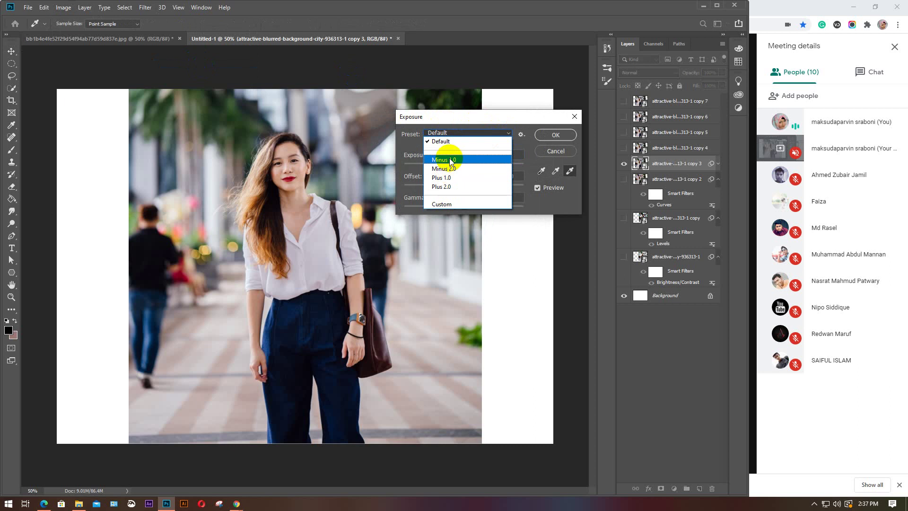
click(450, 142)
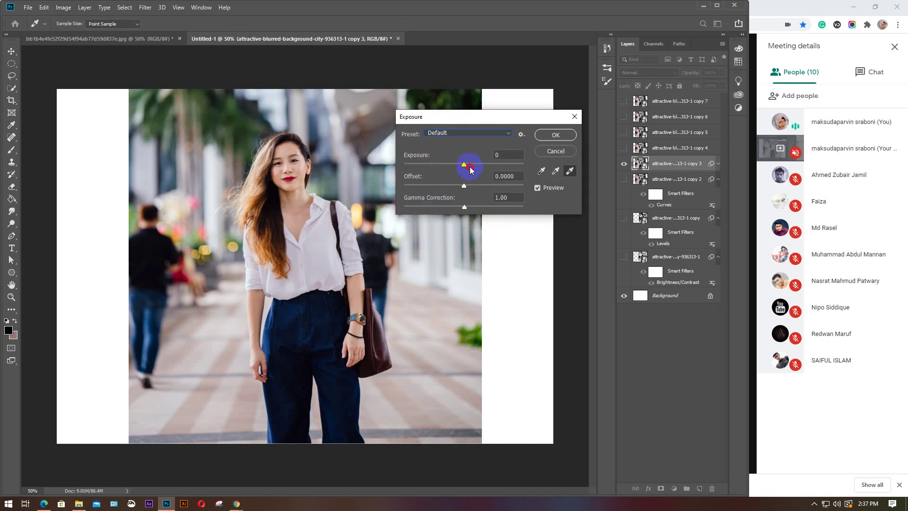
mouse_move(466, 164)
mouse_down()
mouse_move(476, 164)
mouse_move(451, 166)
mouse_up()
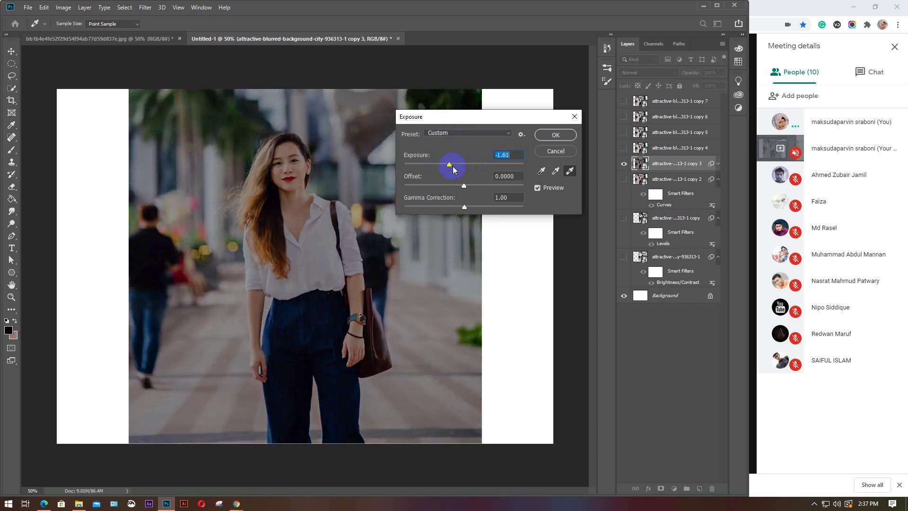
mouse_move(449, 166)
mouse_down()
mouse_move(476, 163)
mouse_move(434, 164)
mouse_move(466, 166)
mouse_move(455, 168)
mouse_up()
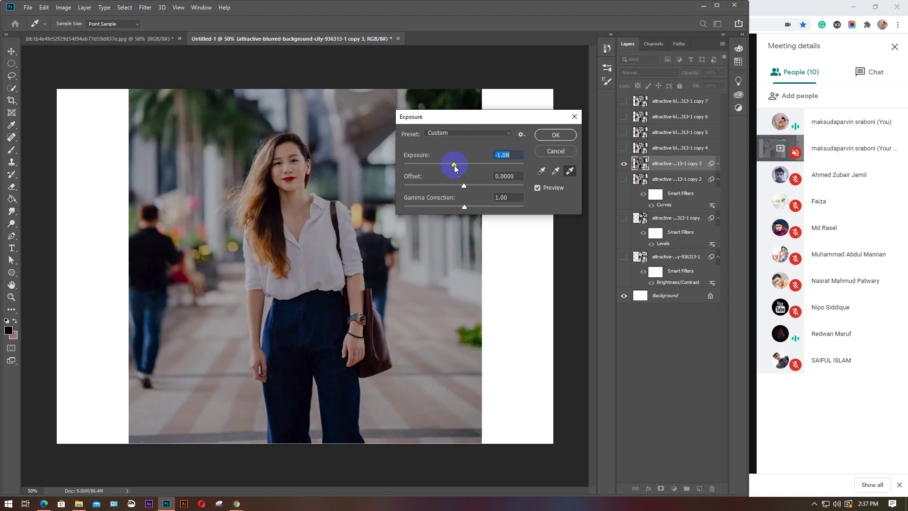
click(556, 151)
Open Image > Adjustments, dismiss it without choosing anything, then reopen the Adjustments list
click(64, 8)
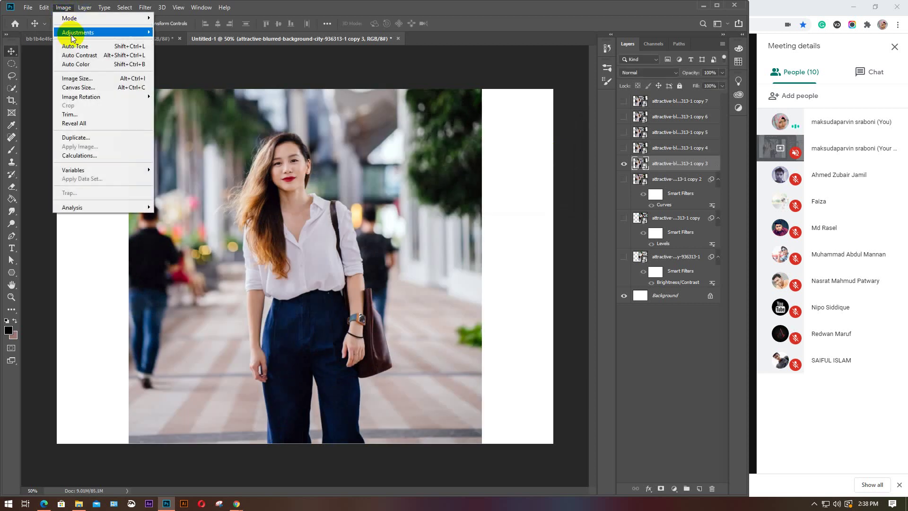
mouse_move(117, 33)
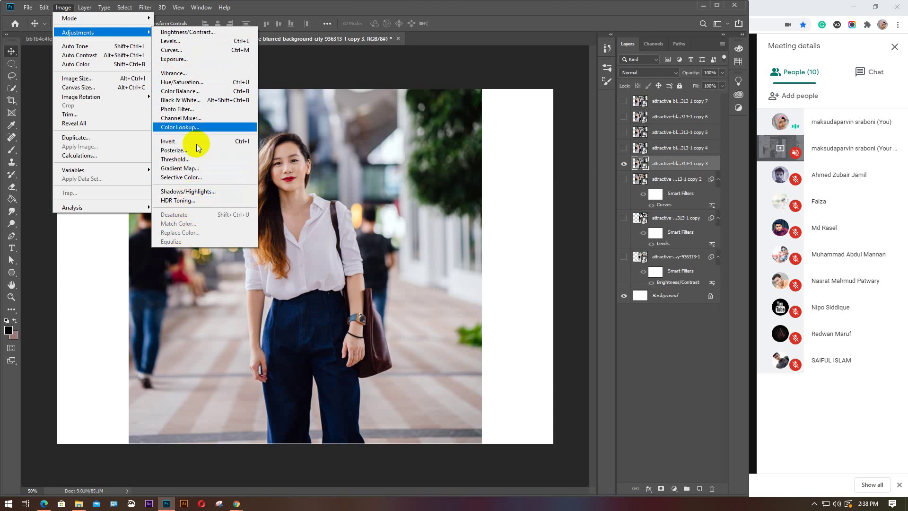
click(309, 61)
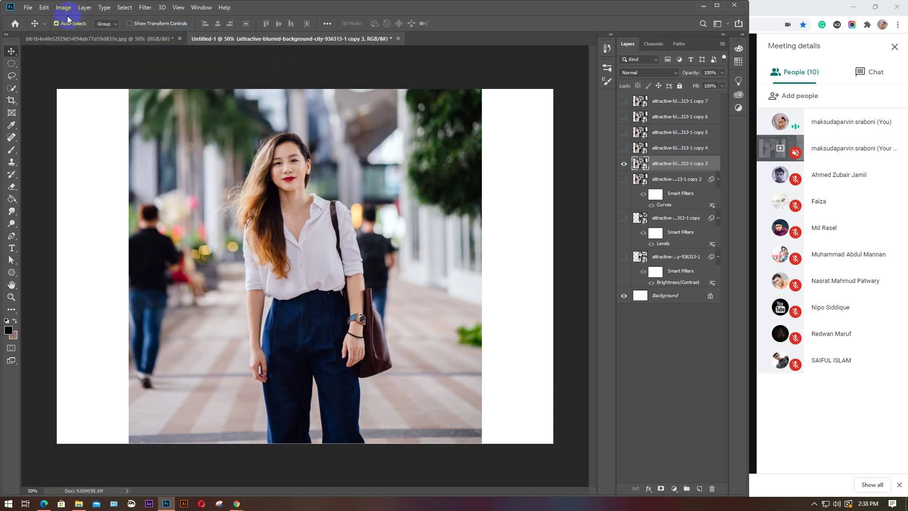
click(62, 7)
mouse_move(75, 32)
click(194, 60)
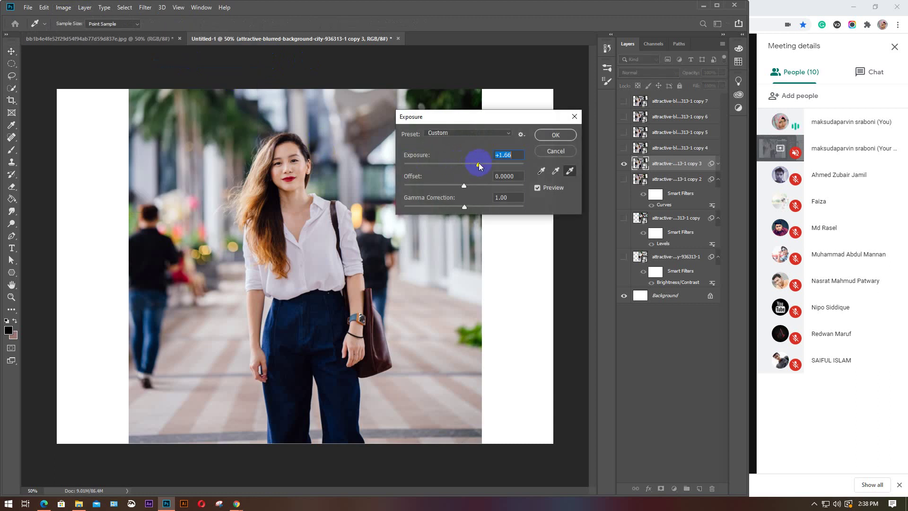
drag(474, 164, 459, 192)
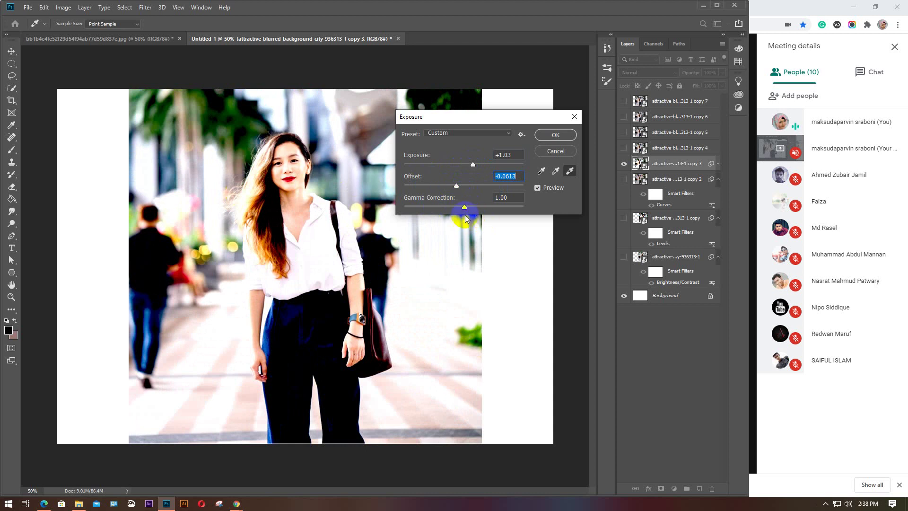
mouse_move(469, 208)
mouse_down()
mouse_move(492, 209)
mouse_move(440, 211)
mouse_move(464, 207)
mouse_up()
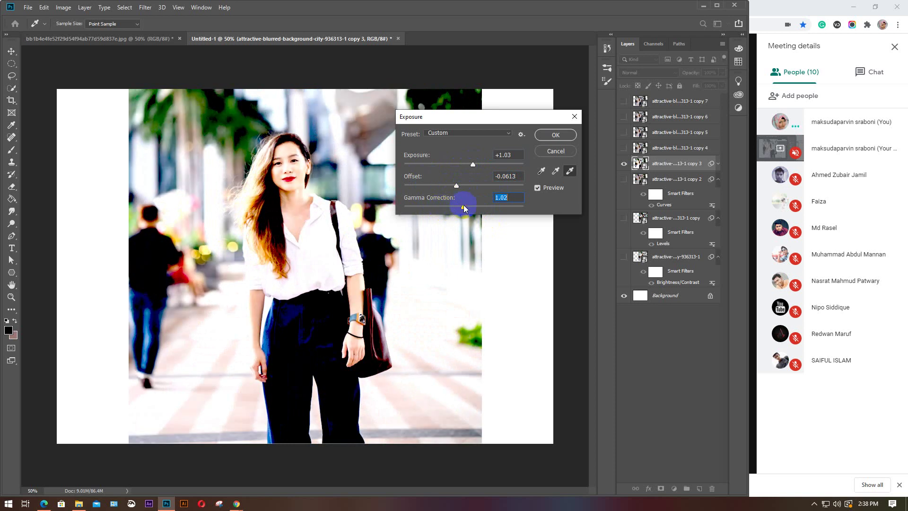
click(557, 151)
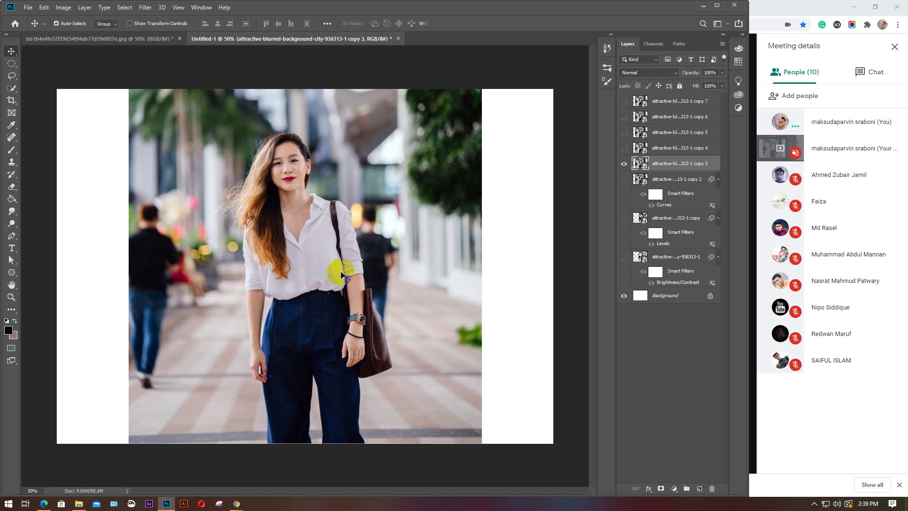
Click at several spots across the canvas and workspace
click(331, 391)
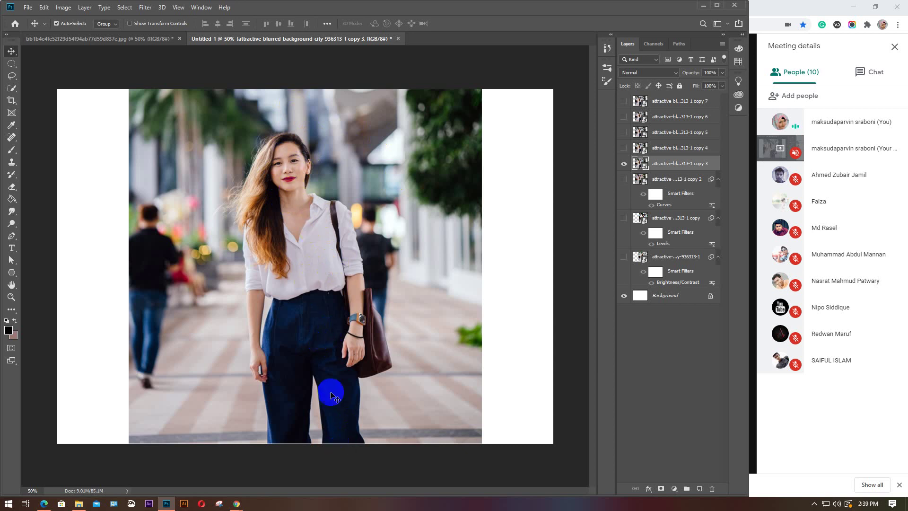
click(293, 386)
click(329, 401)
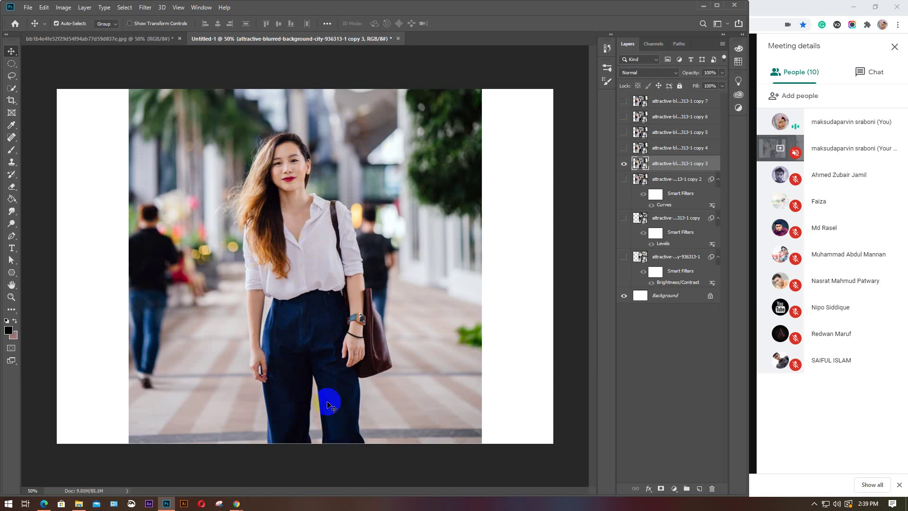
click(331, 81)
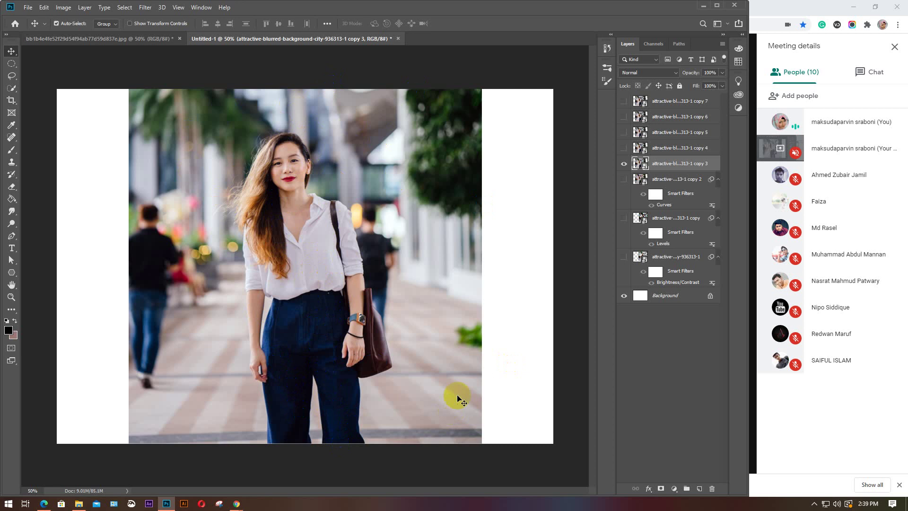
click(146, 296)
click(285, 141)
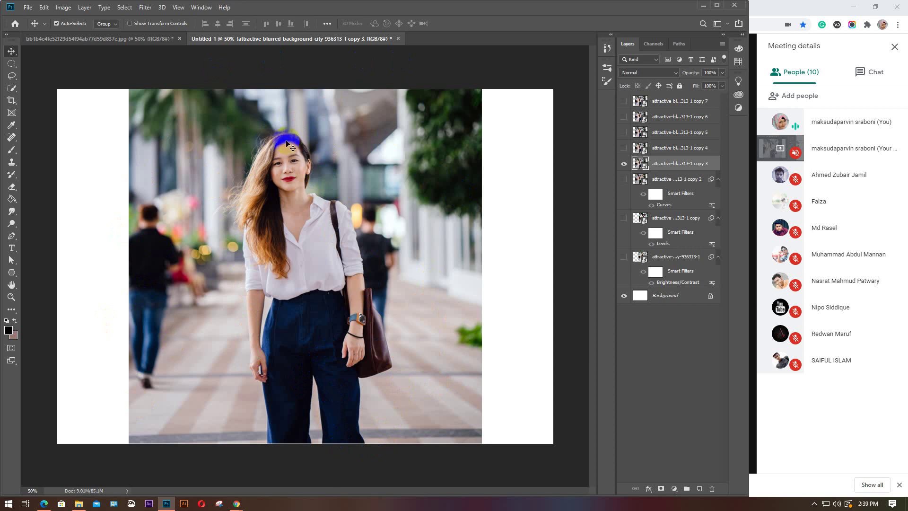
click(344, 329)
Briefly show then hide copy 4, and rasterize the copy 3 layer
click(629, 150)
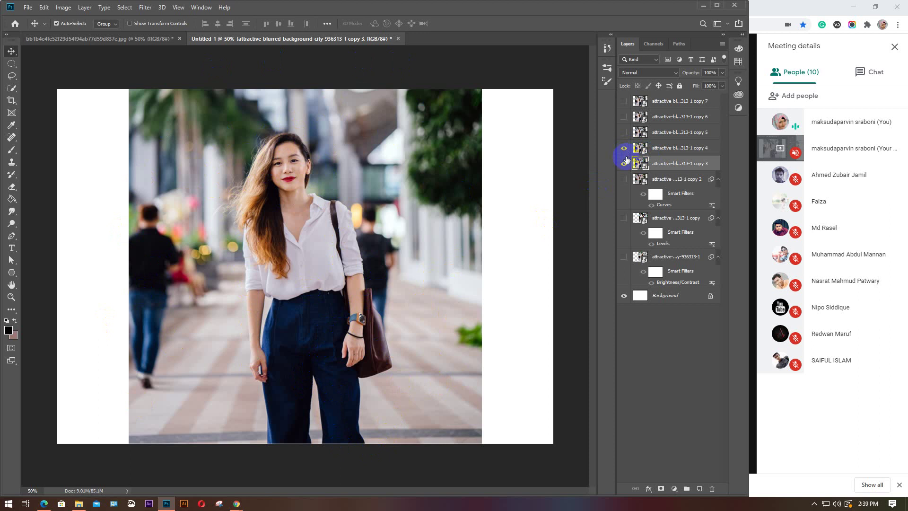
click(661, 155)
click(629, 140)
click(657, 164)
right_click(670, 165)
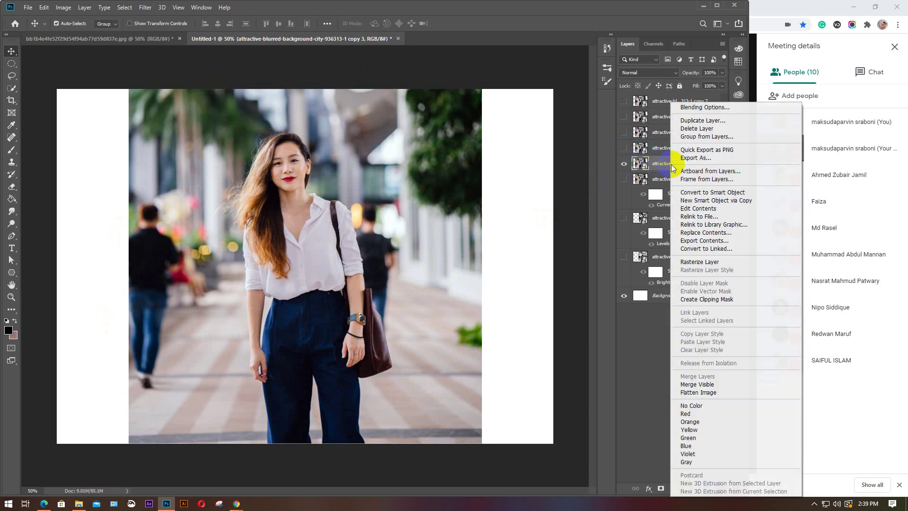
click(702, 263)
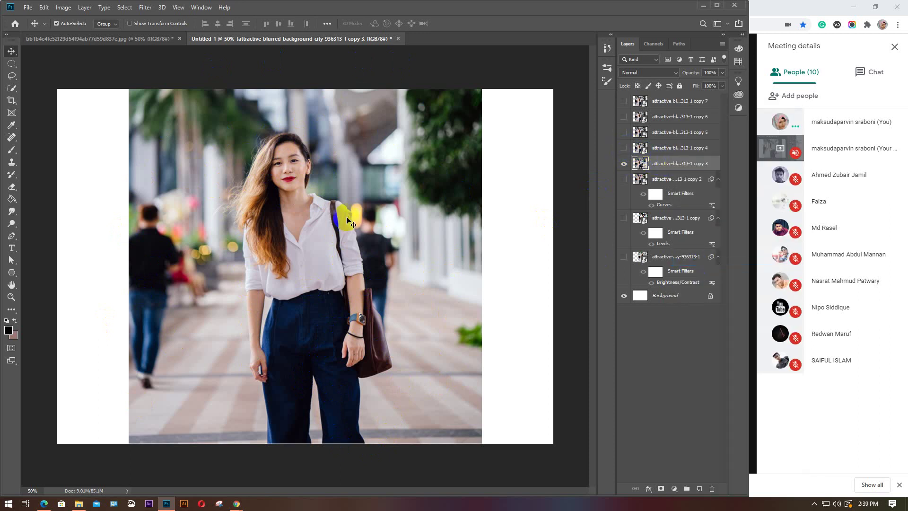
Quick-select the woman from her trouser leg upward, subtracting the blurred background beside her arm
click(12, 88)
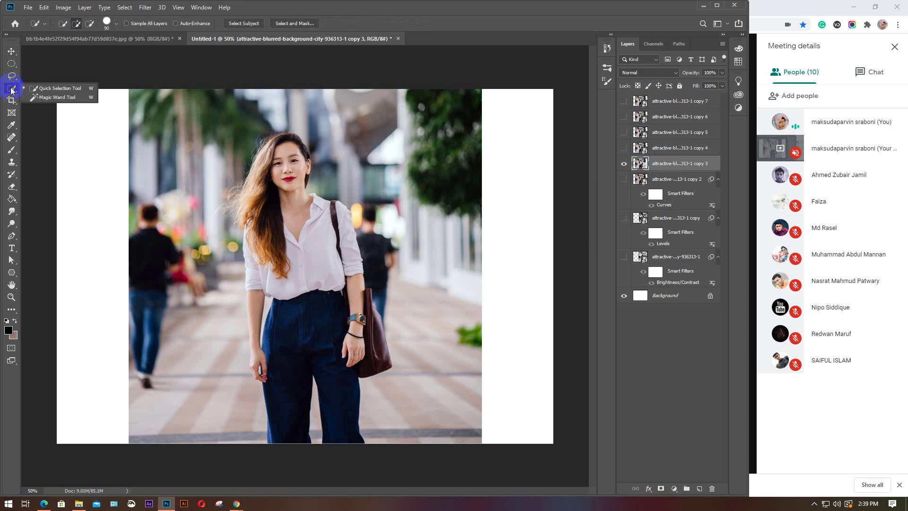
click(49, 91)
mouse_move(289, 426)
mouse_down()
mouse_move(282, 347)
mouse_move(298, 314)
mouse_move(296, 234)
mouse_move(282, 142)
mouse_move(269, 138)
mouse_move(245, 217)
mouse_move(248, 208)
mouse_move(337, 213)
mouse_move(351, 298)
mouse_move(365, 322)
mouse_move(328, 418)
mouse_move(265, 278)
mouse_move(262, 311)
mouse_up()
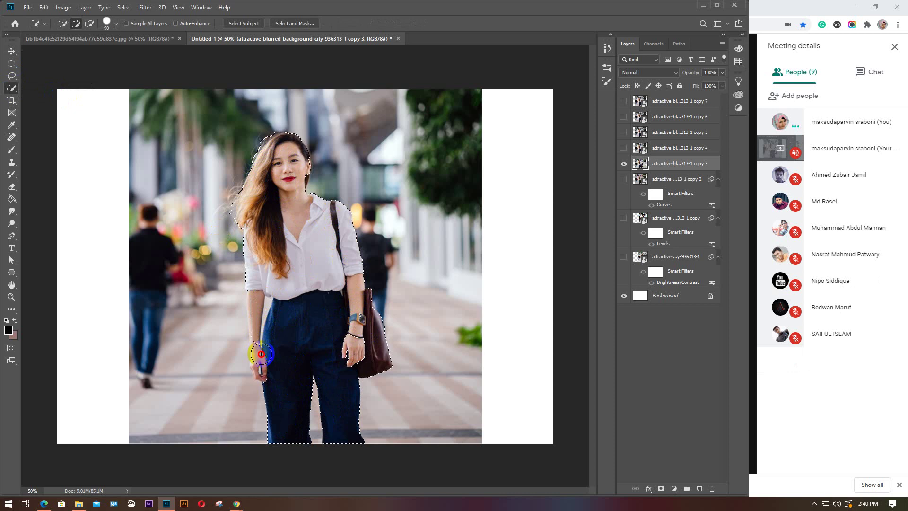
drag(257, 302, 244, 307)
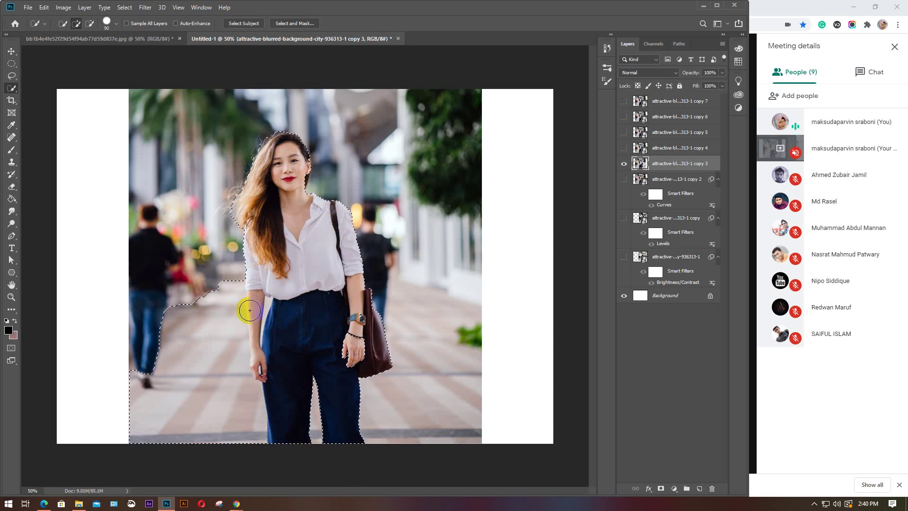
key(alt)
drag(165, 277, 183, 389)
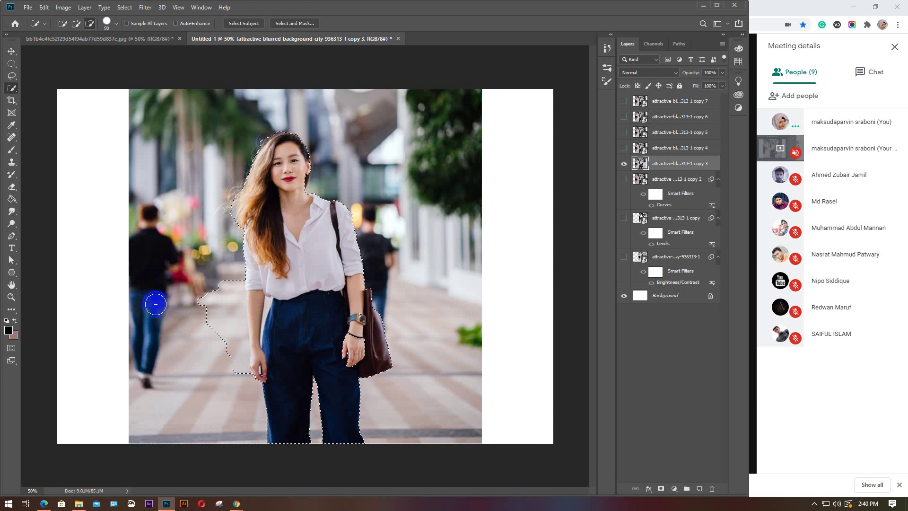
drag(154, 301, 208, 264)
drag(208, 355, 216, 270)
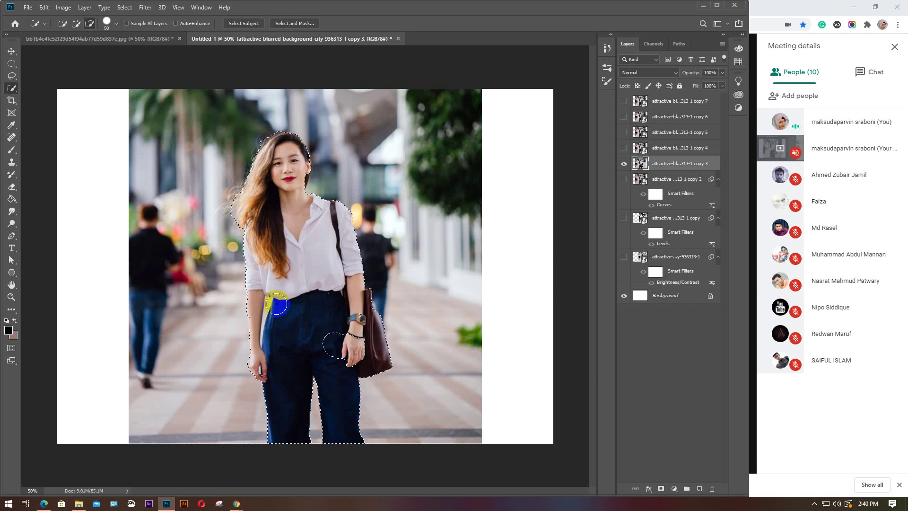
Clean up the waist and hand areas with brush sizes 20 and 70, then invert the selection
key(alt)
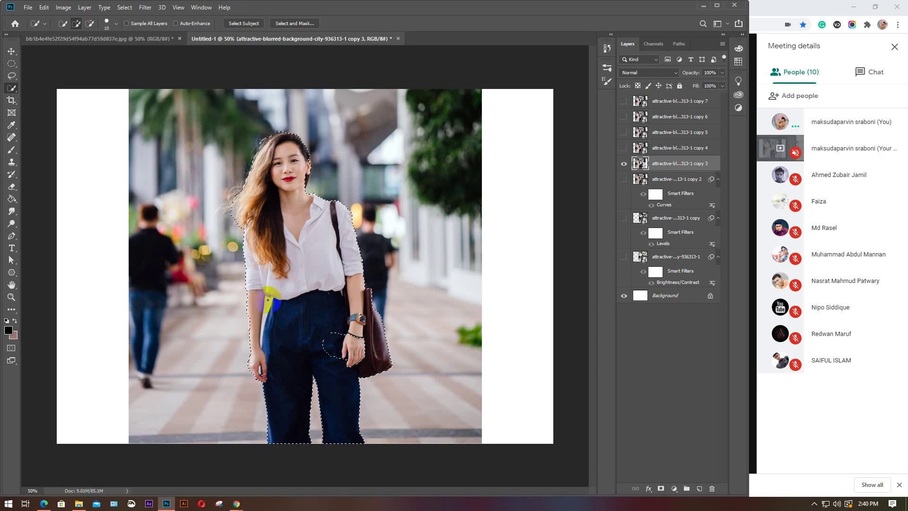
key(alt)
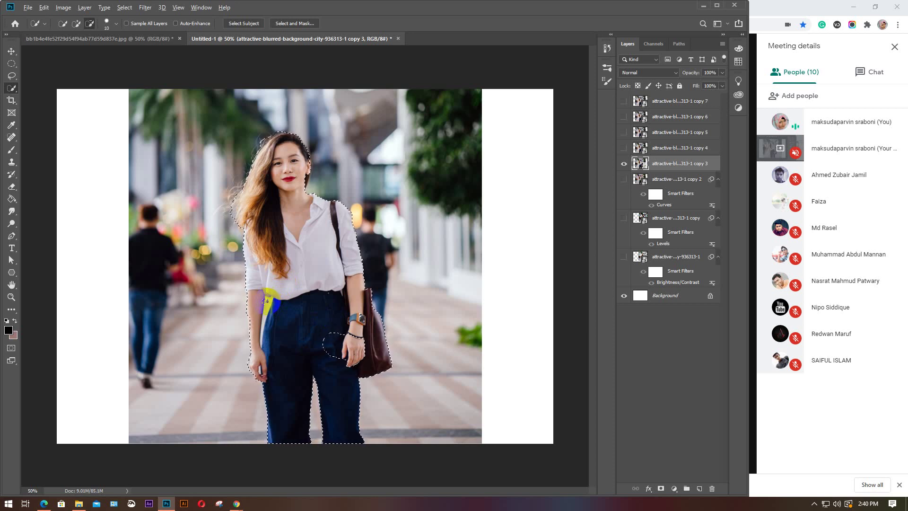
key(alt)
key(alt)
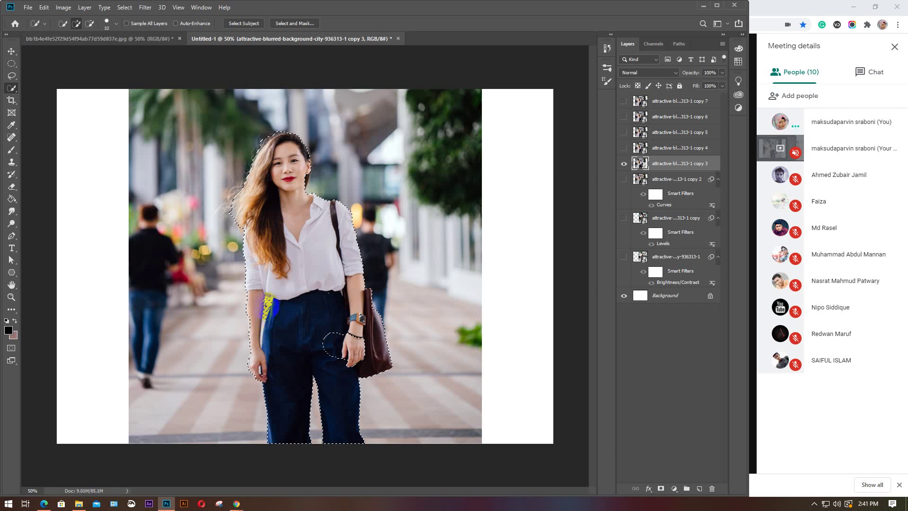
click(275, 308)
key(bracketright)
key(alt)
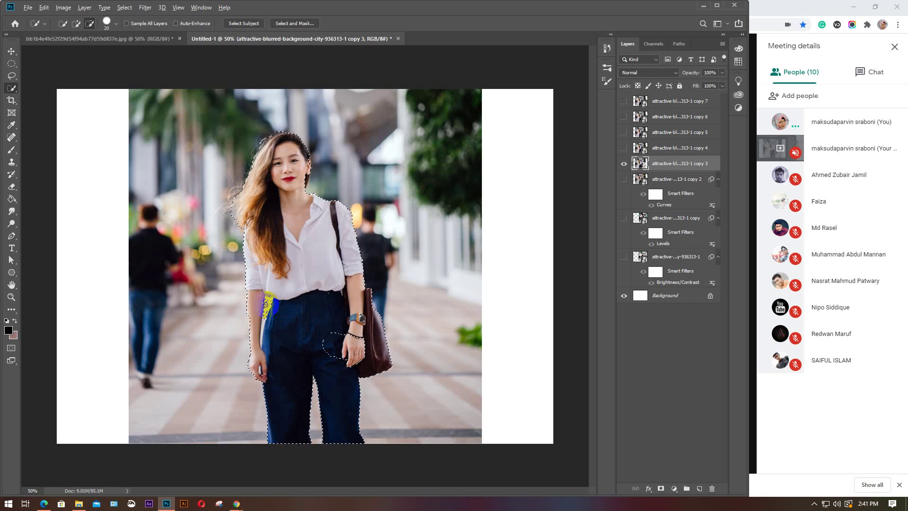
click(269, 298)
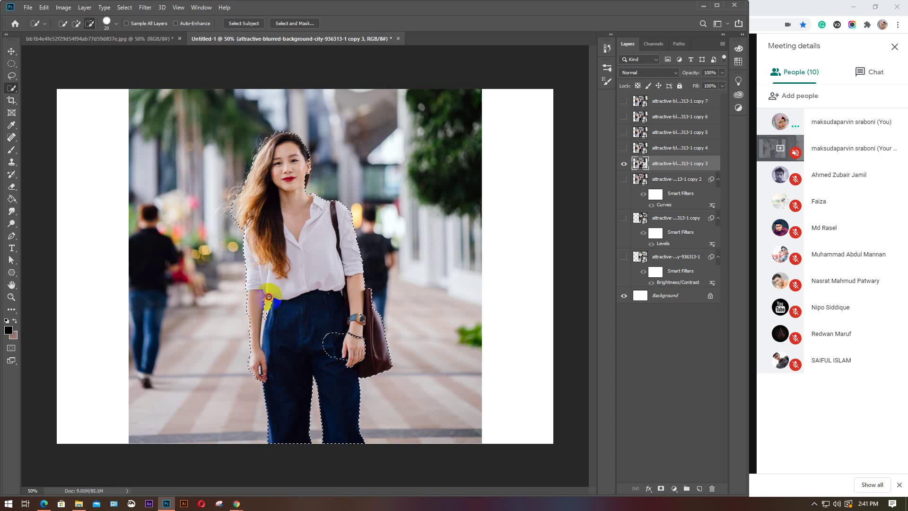
mouse_move(271, 302)
mouse_down()
mouse_move(266, 317)
mouse_move(284, 308)
mouse_move(325, 320)
mouse_move(334, 345)
mouse_move(335, 331)
mouse_move(324, 336)
mouse_move(336, 328)
mouse_move(328, 352)
mouse_move(348, 263)
mouse_up()
key(bracketright)
key(bracketright)
key(bracketright)
key(bracketright)
key(bracketright)
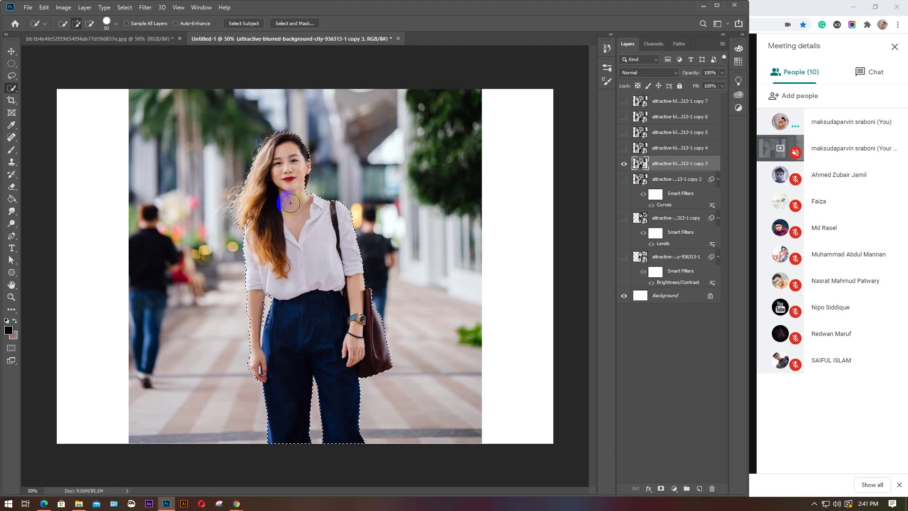
key(ctrl+shift+i)
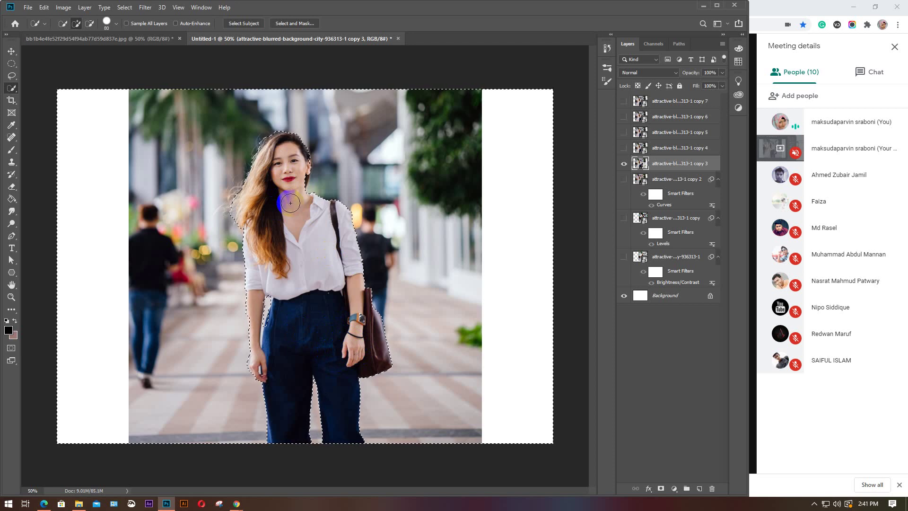
Delete the street background from copy 3, deselect, and turn on the full-photo copy 4 layer
key(Delete)
key(ctrl+d)
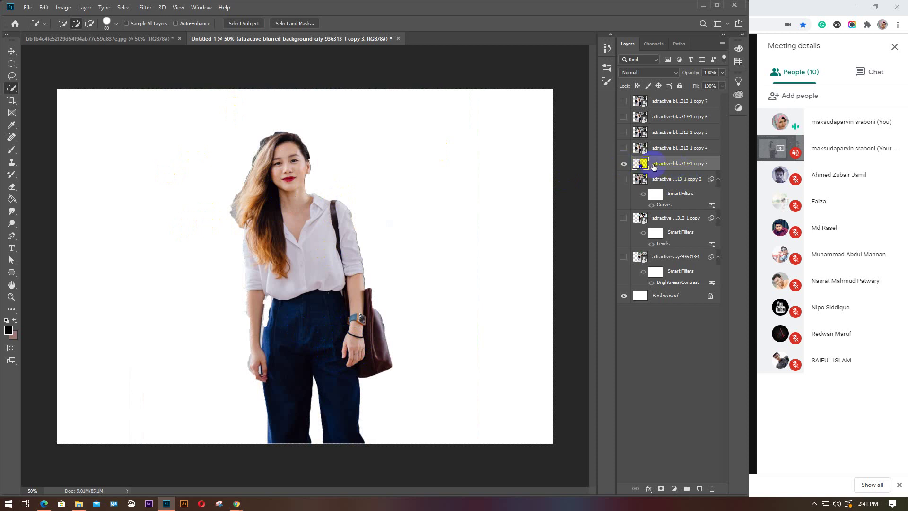
click(623, 164)
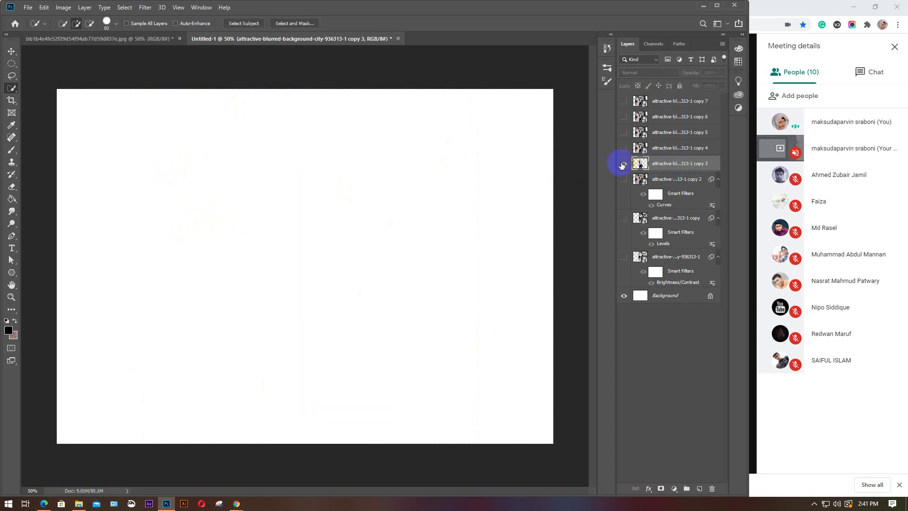
click(623, 163)
click(623, 148)
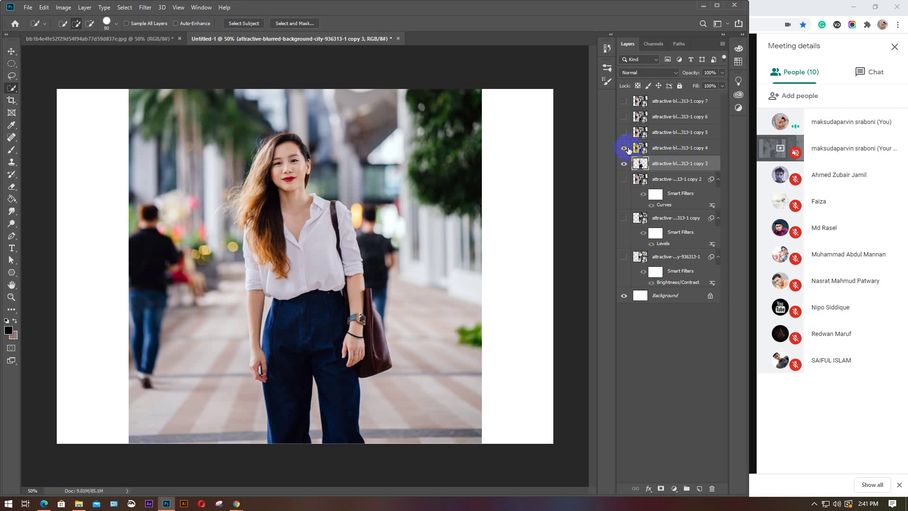
Drag copy 3 above copy 4 and check the cut-out against the full photo
drag(673, 163, 668, 144)
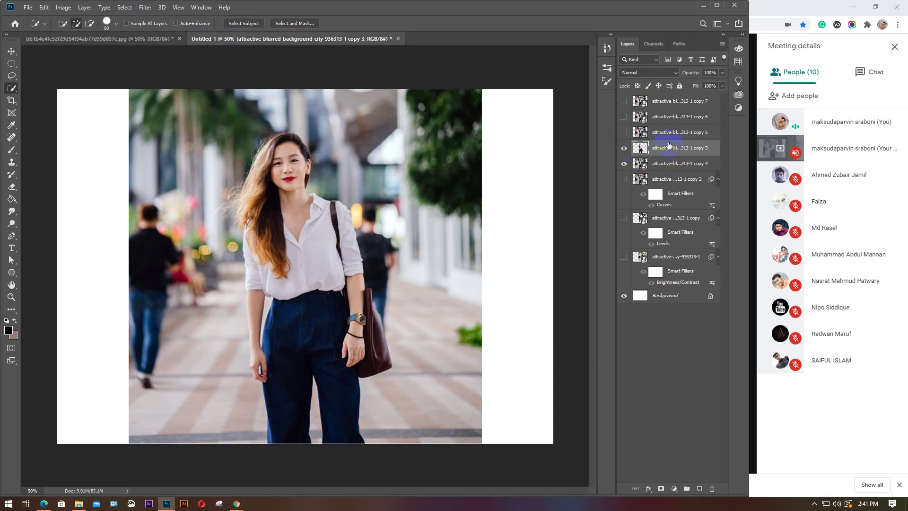
click(625, 164)
click(625, 164)
click(670, 145)
key(v)
click(68, 8)
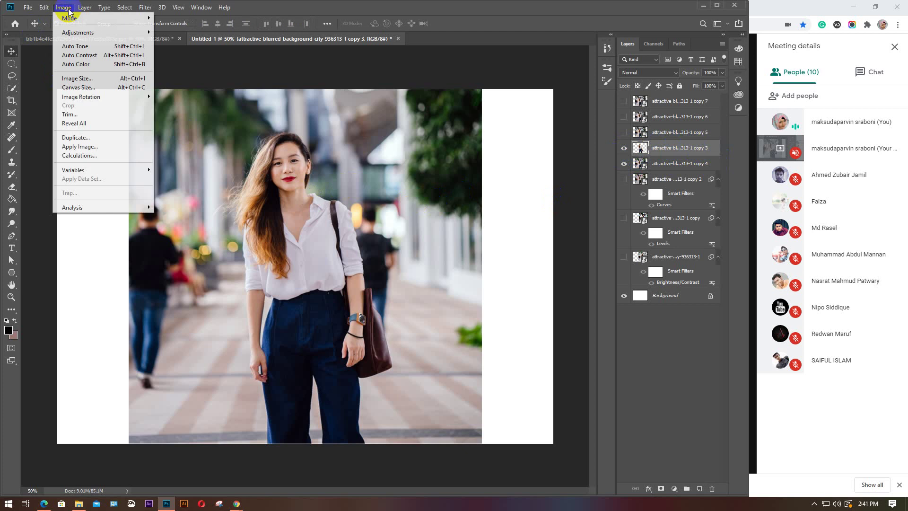
mouse_move(71, 32)
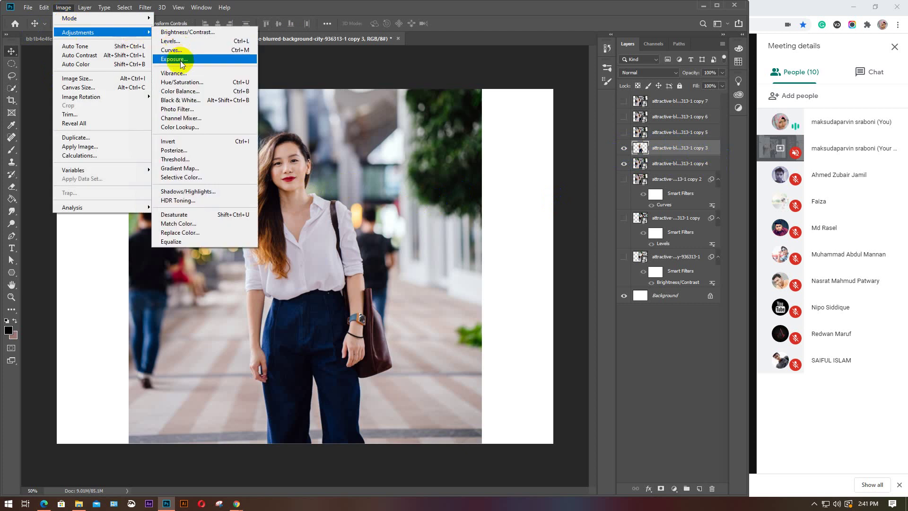
click(180, 32)
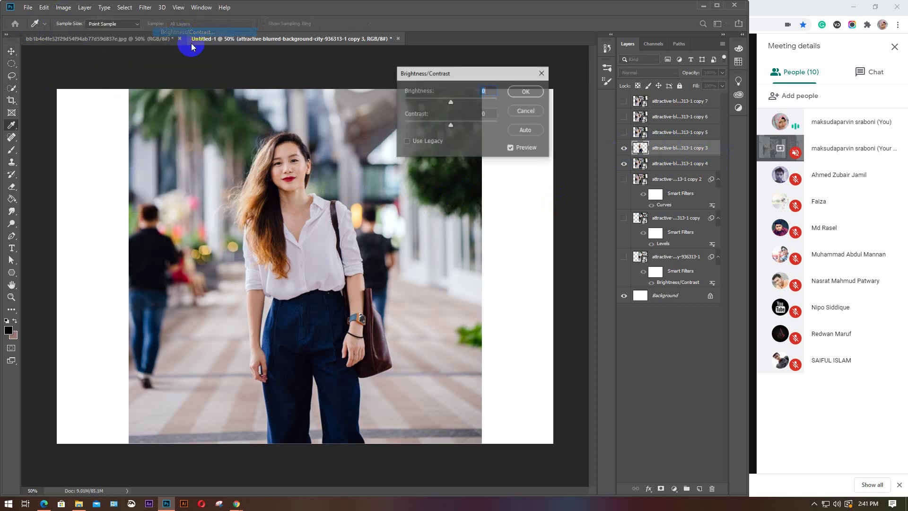
drag(453, 104, 496, 127)
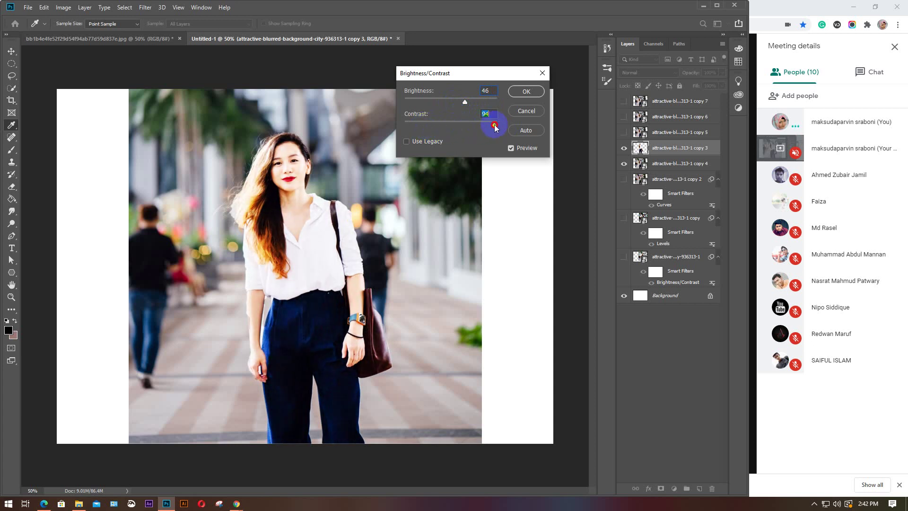
click(526, 112)
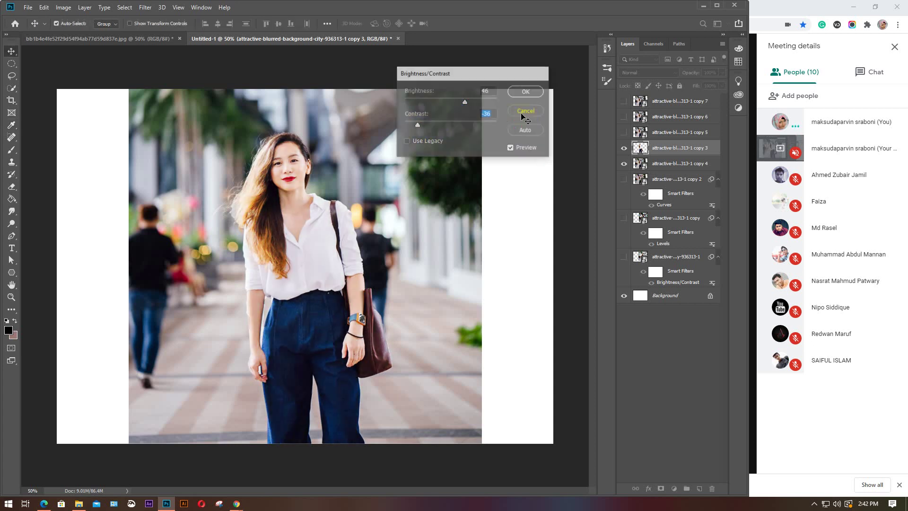
Apply Exposure +1.13, Offset -0.168 and Gamma 1.94 to the copy 3 cut-out
click(63, 7)
mouse_move(104, 34)
click(186, 60)
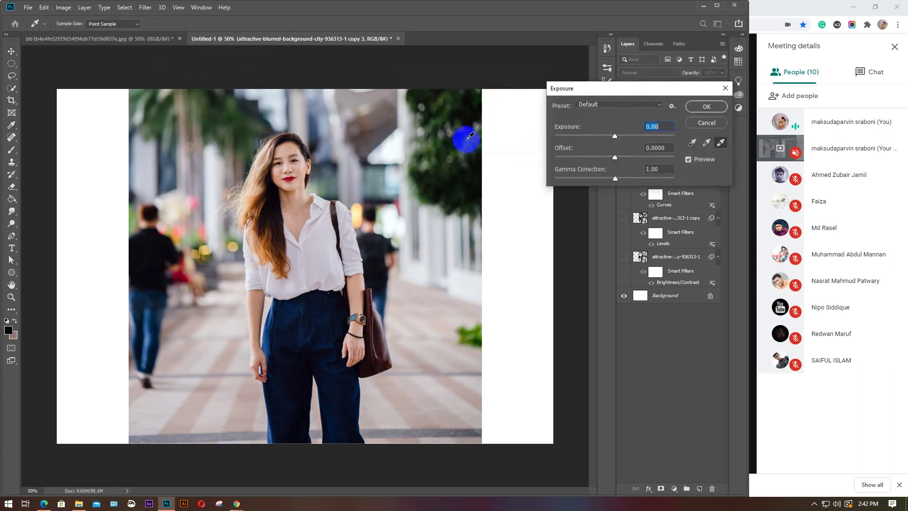
drag(631, 88, 468, 84)
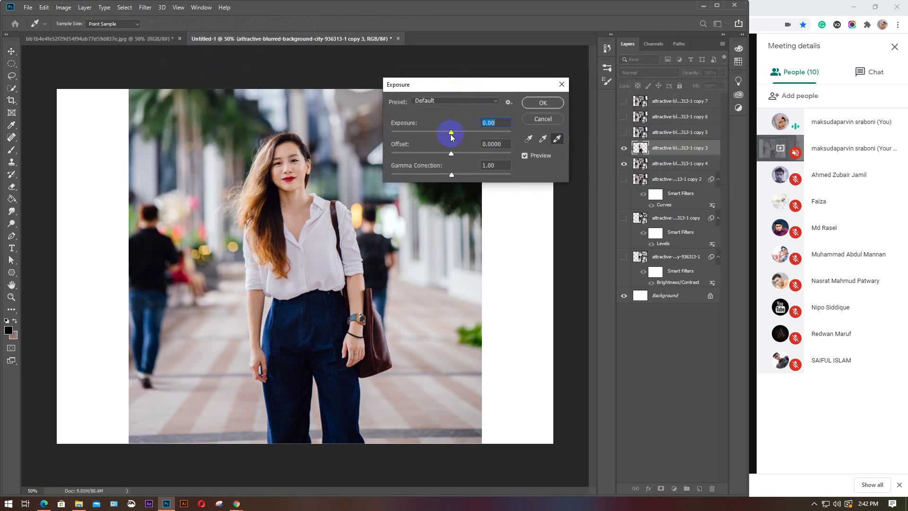
drag(452, 137, 423, 175)
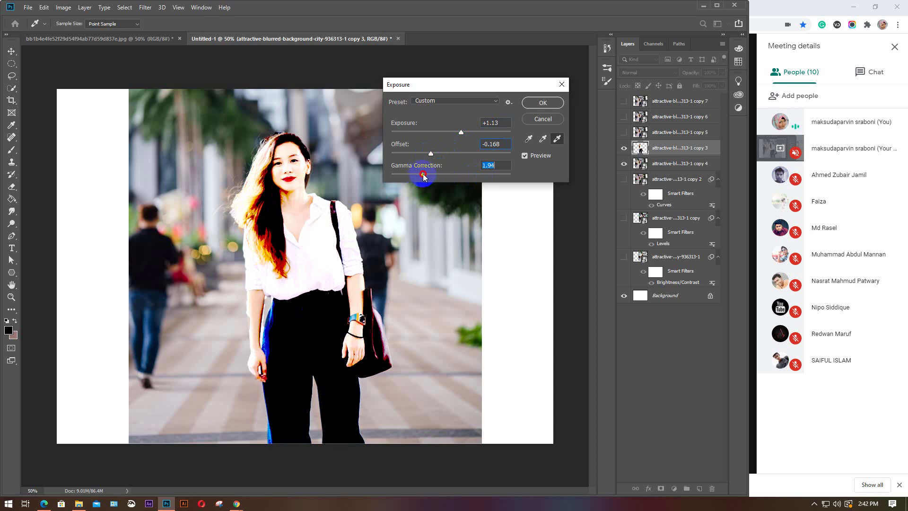
click(543, 108)
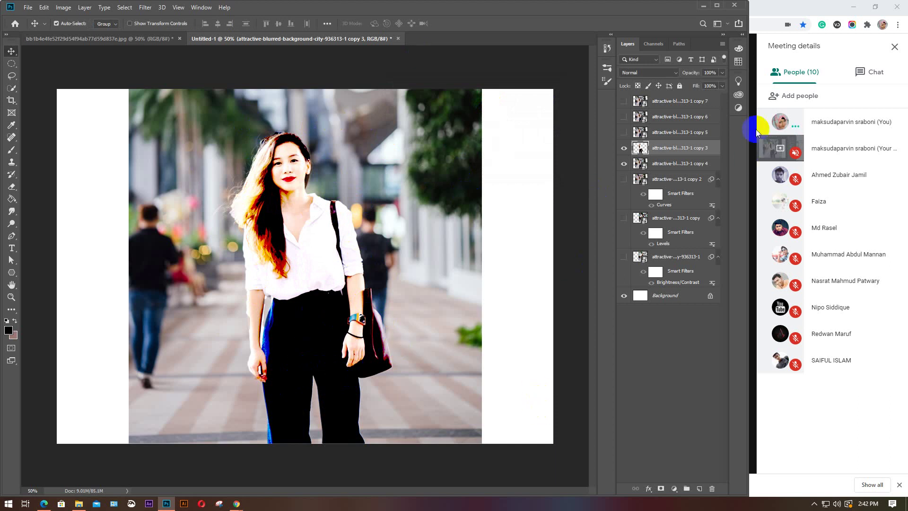
Switch to the Google Meet call, turn the camera on, and return to Photoshop
click(796, 5)
click(412, 453)
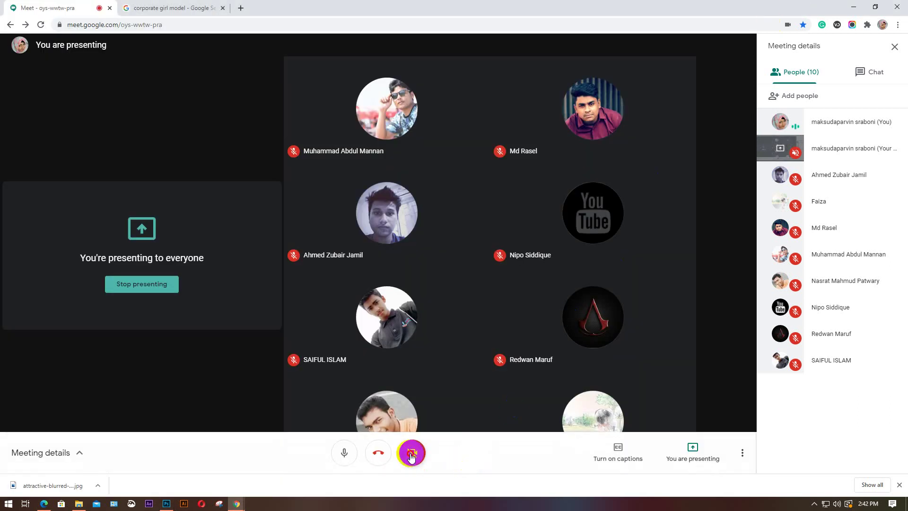
mouse_move(409, 424)
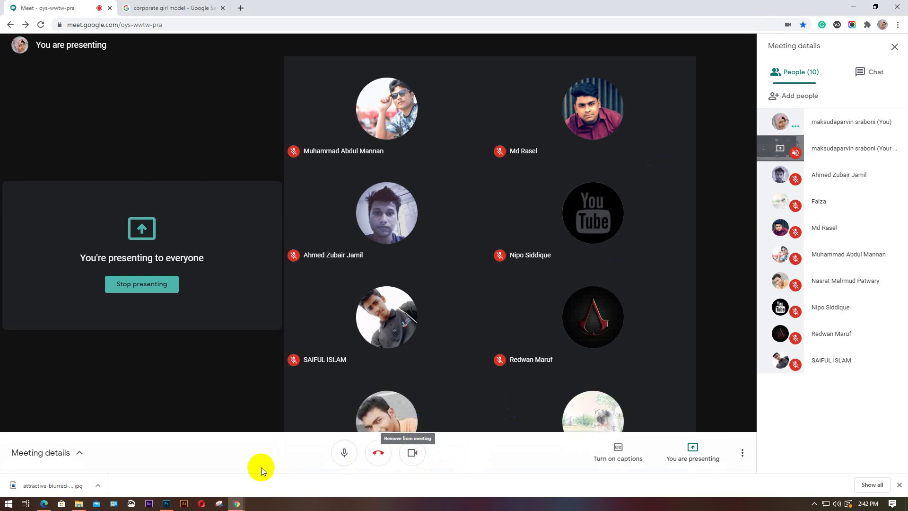
click(166, 503)
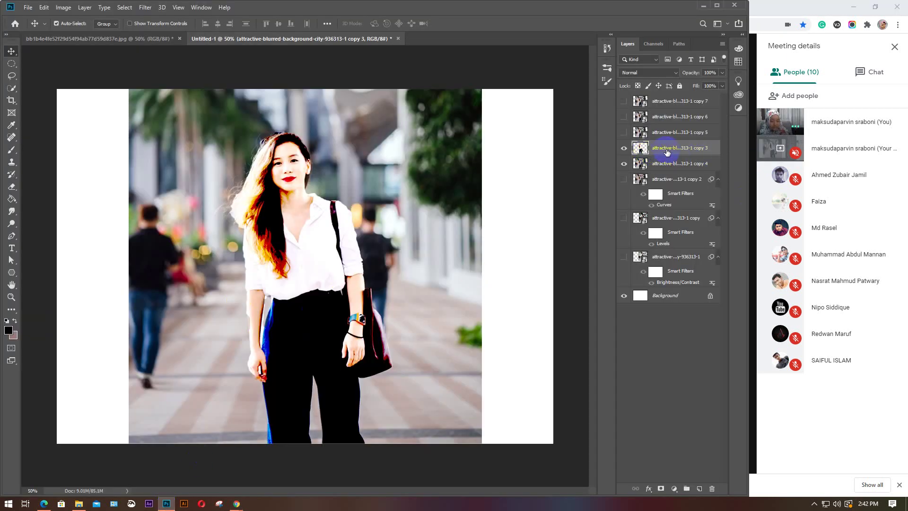
Delete the over-exposed copy 3 layer and bring up Vibrance for copy 4
key(Delete)
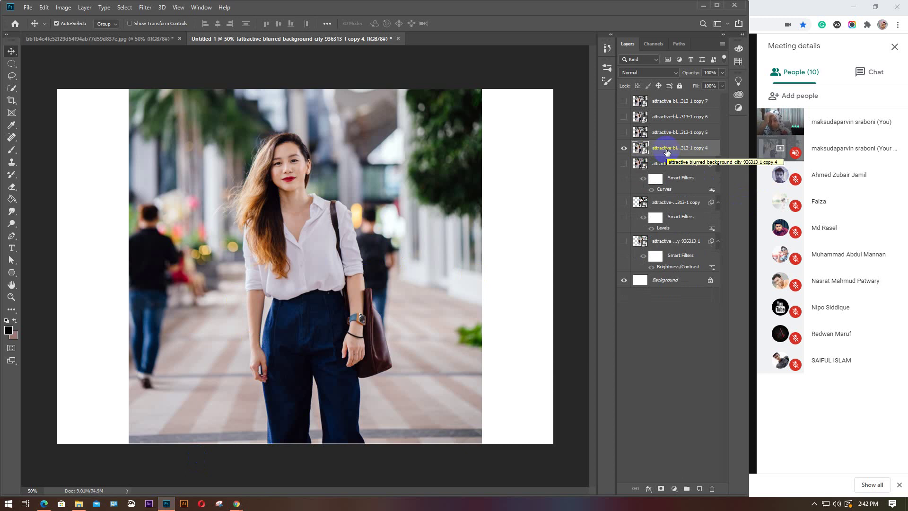
click(63, 7)
mouse_move(81, 32)
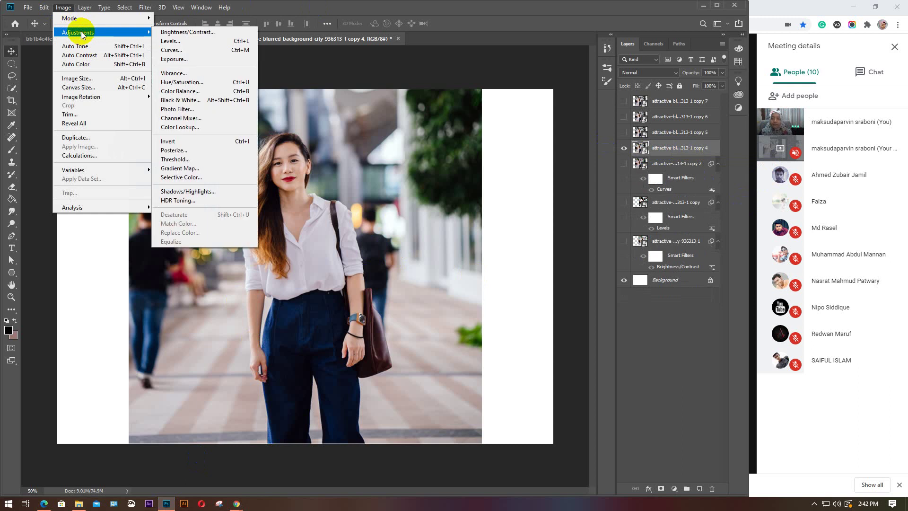
click(182, 75)
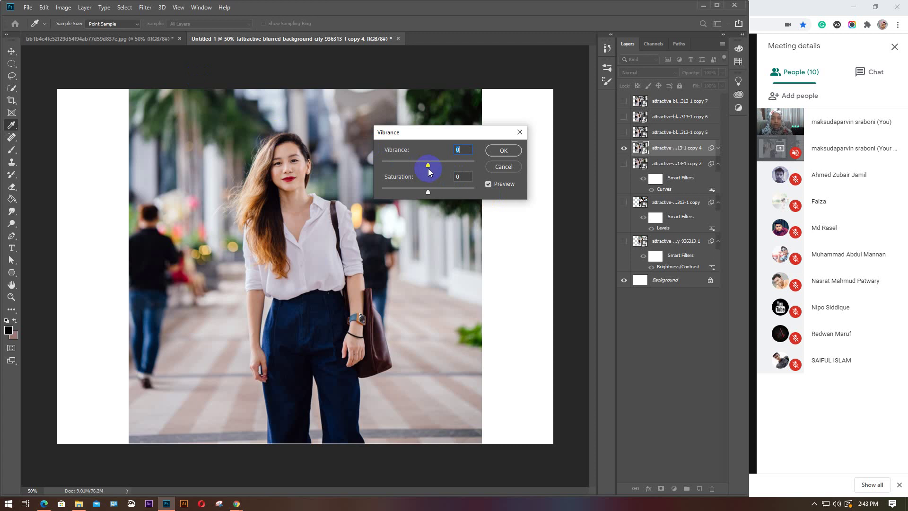
Try vibrance from +100 to -100 and saturation up to +19, then cancel the changes
drag(428, 165, 456, 167)
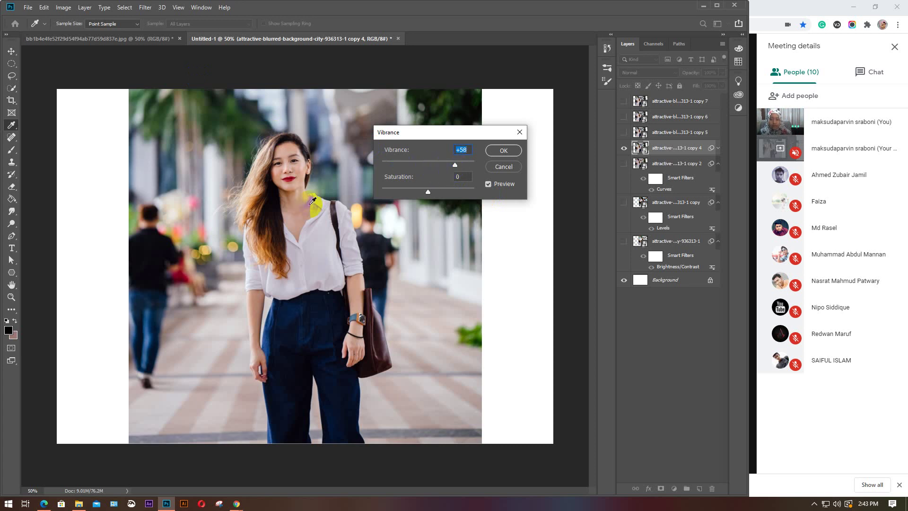
drag(453, 163, 475, 164)
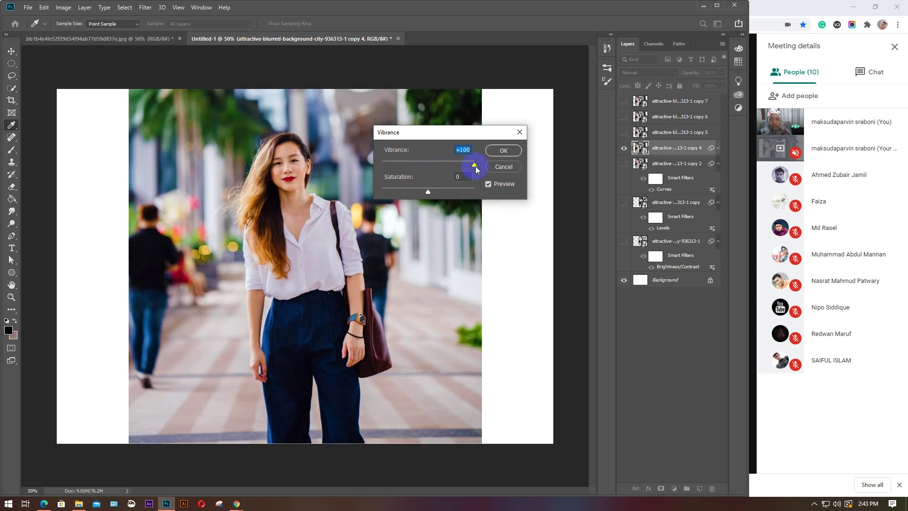
drag(471, 165, 381, 166)
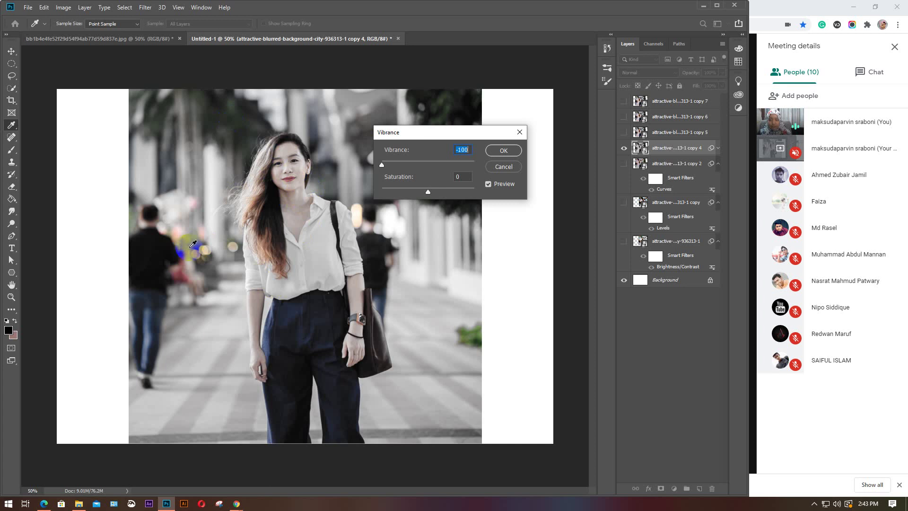
drag(383, 165, 482, 195)
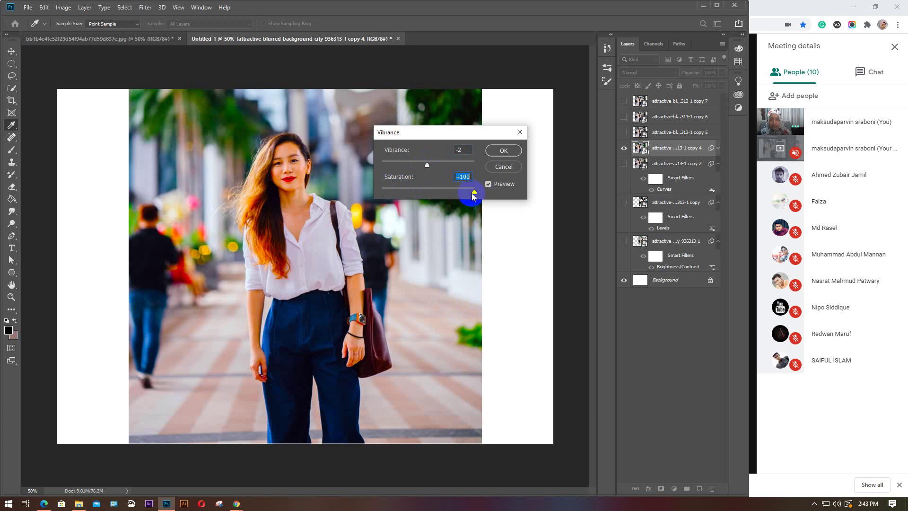
drag(474, 196, 385, 188)
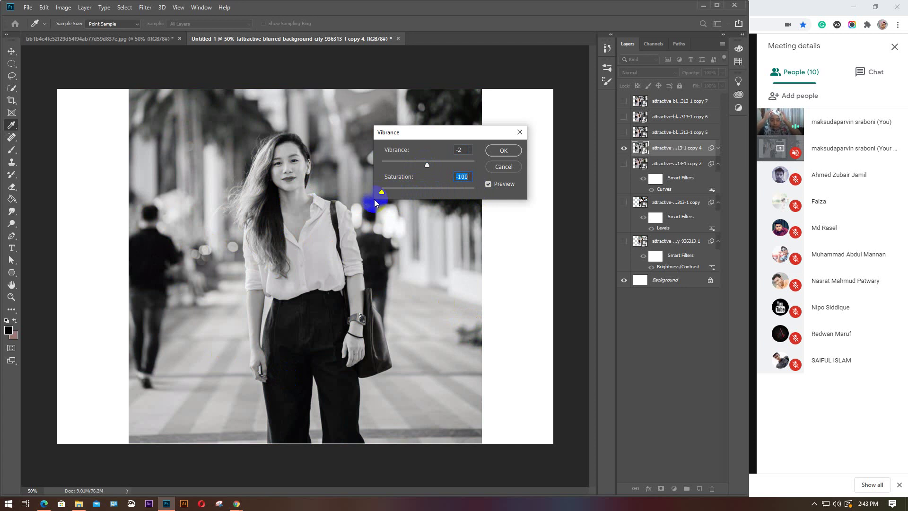
drag(375, 204, 402, 184)
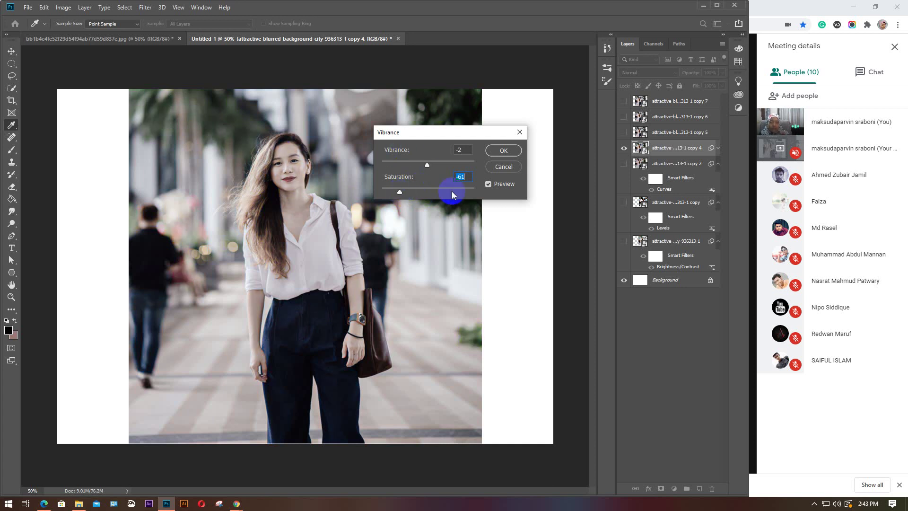
click(504, 167)
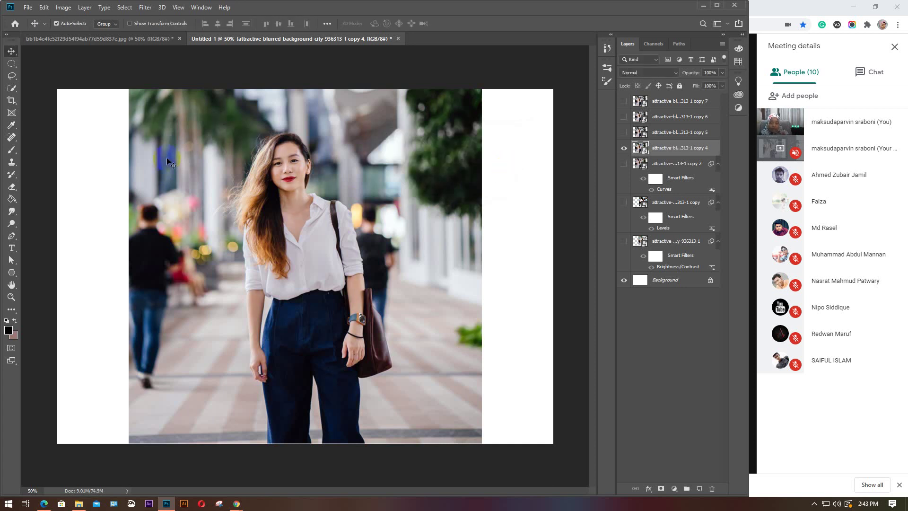
Open the Hue/Saturation adjustment on the copy 4 layer from the Image > Adjustments menu
click(63, 7)
mouse_move(76, 32)
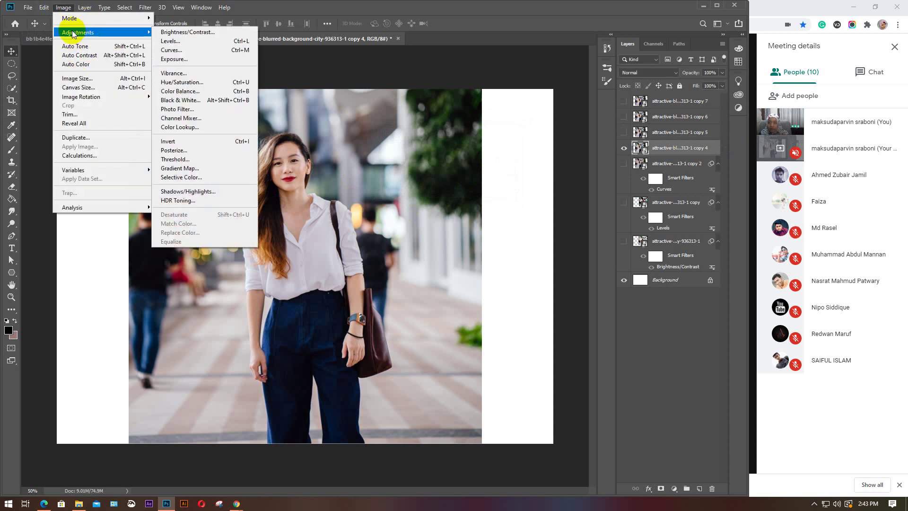
click(189, 83)
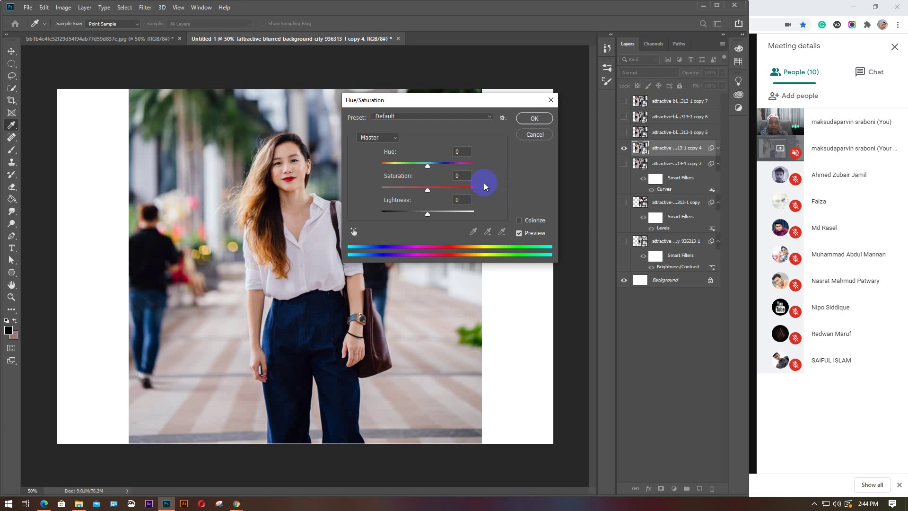
Preview the Cyanotype, Increase Saturation More, Old Style and Red Boost presets
click(487, 115)
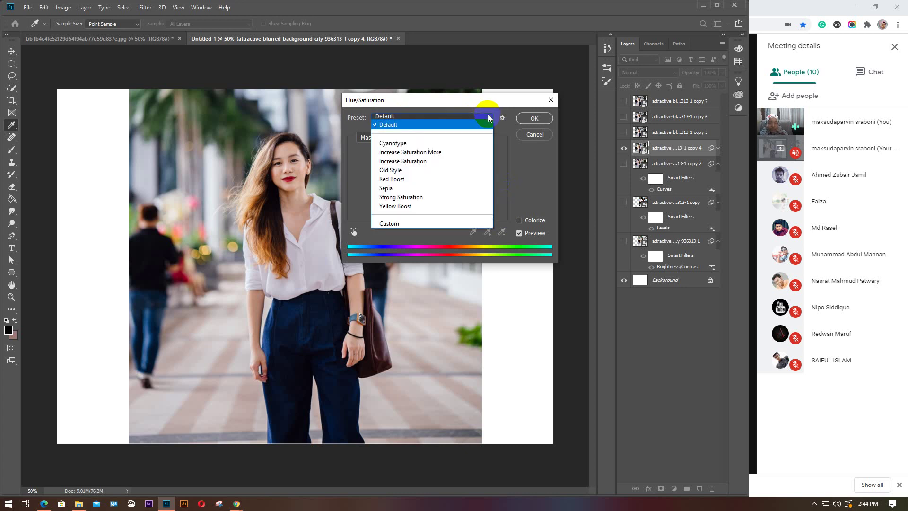
click(417, 144)
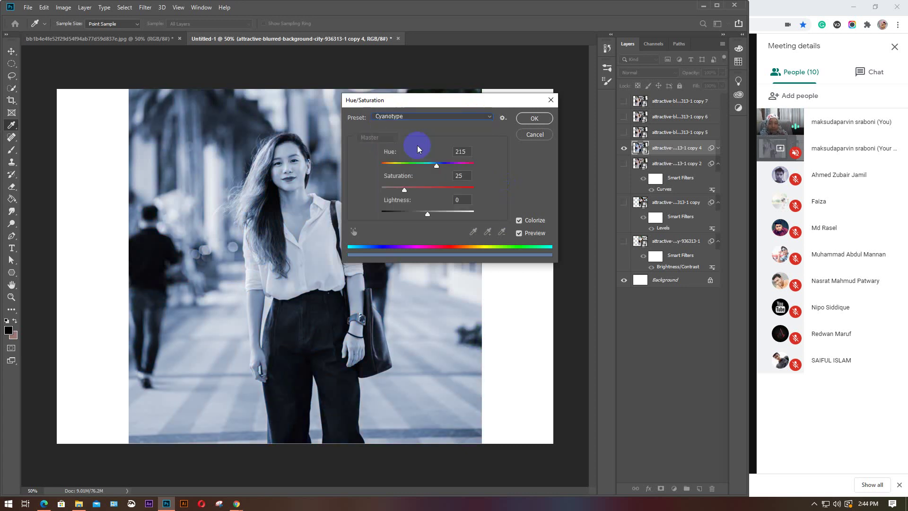
click(494, 115)
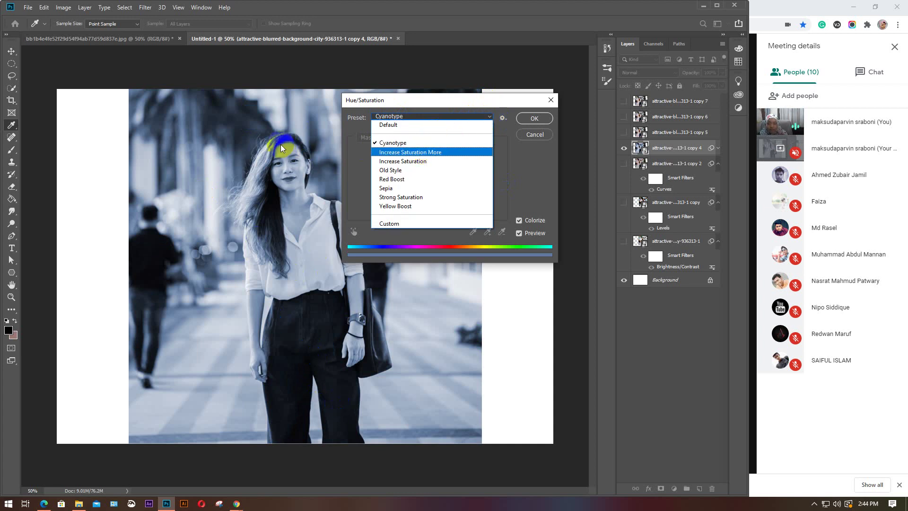
click(425, 151)
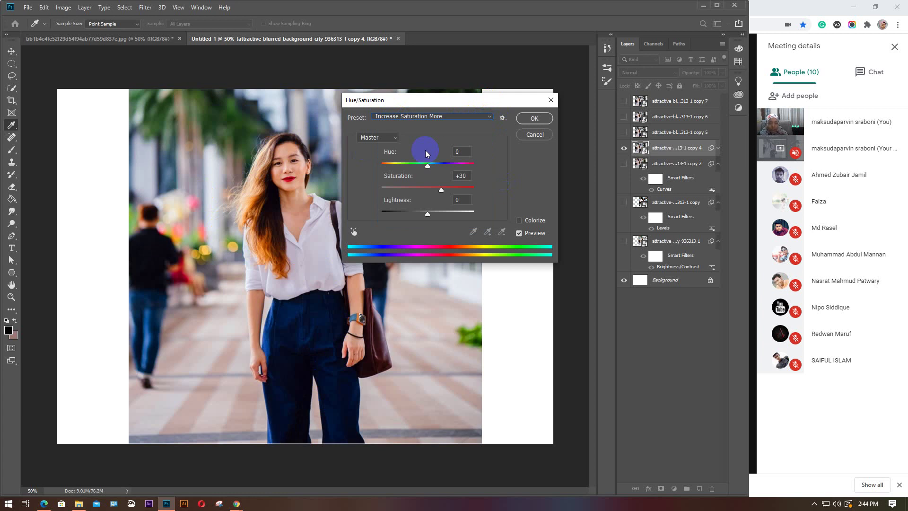
click(492, 117)
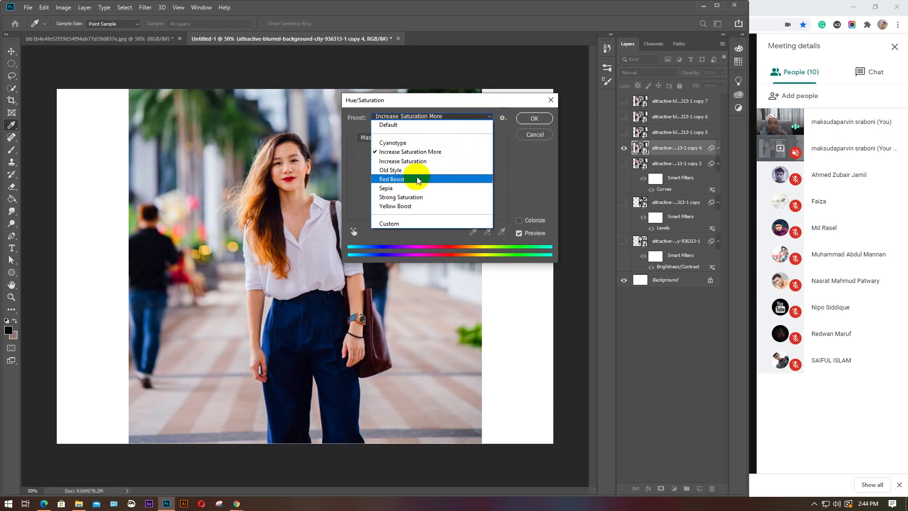
click(408, 174)
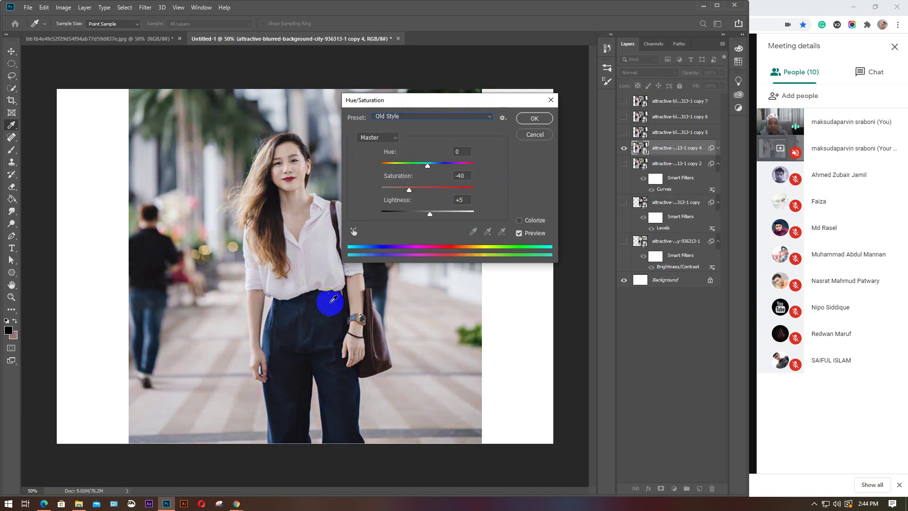
click(490, 118)
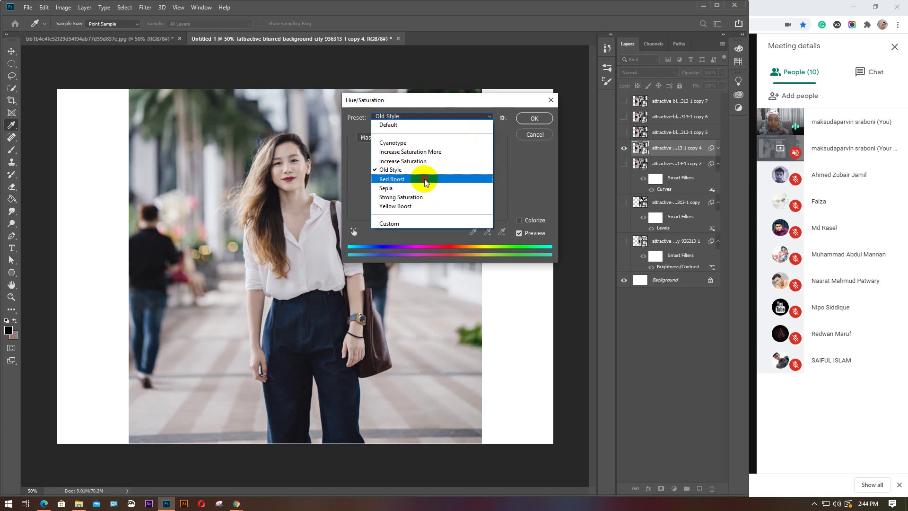
click(425, 180)
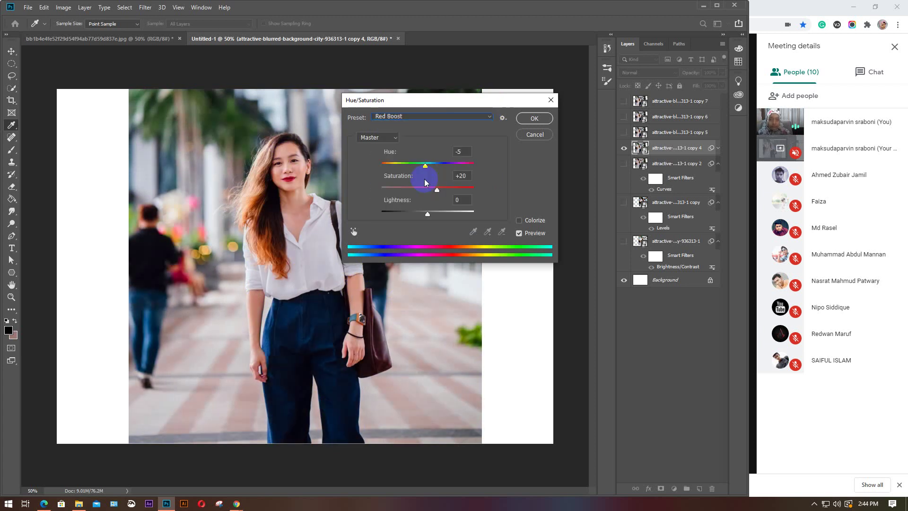
Preview Yellow Boost and Cyanotype again, then return the preset to Default
click(489, 117)
click(404, 208)
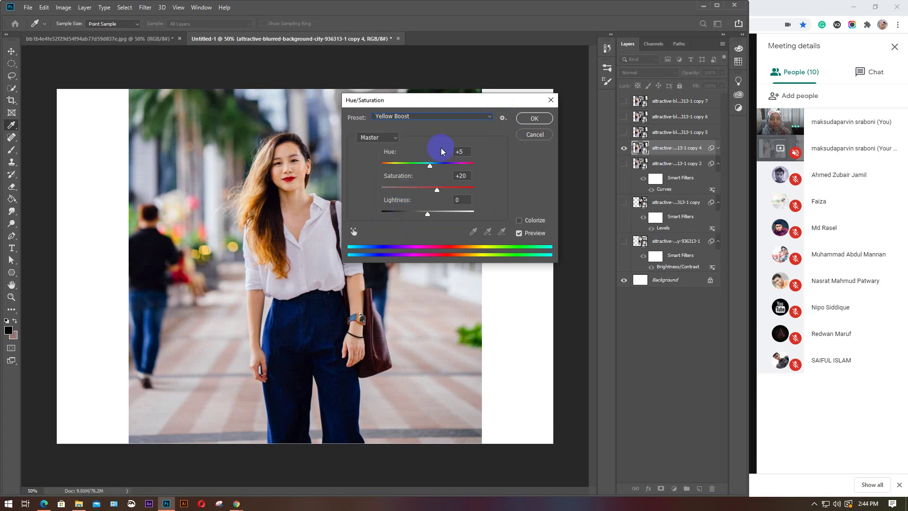
click(490, 117)
click(431, 137)
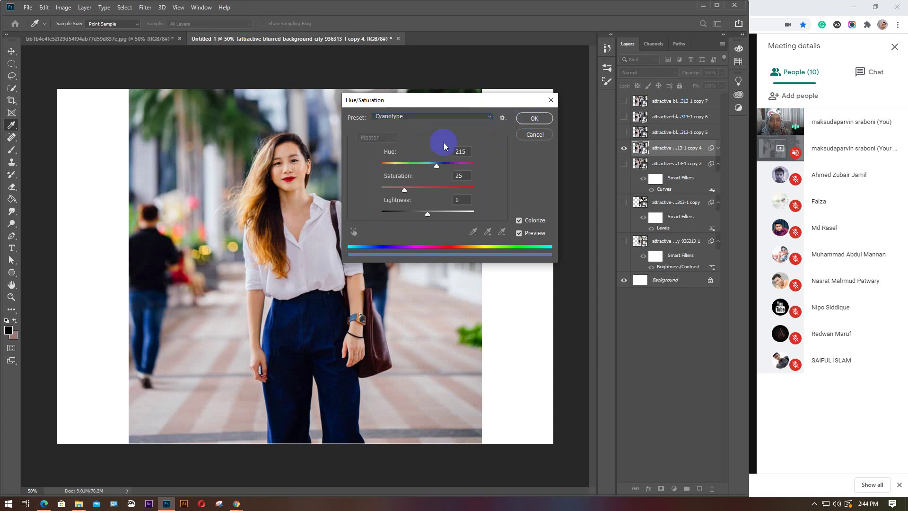
click(483, 120)
click(410, 125)
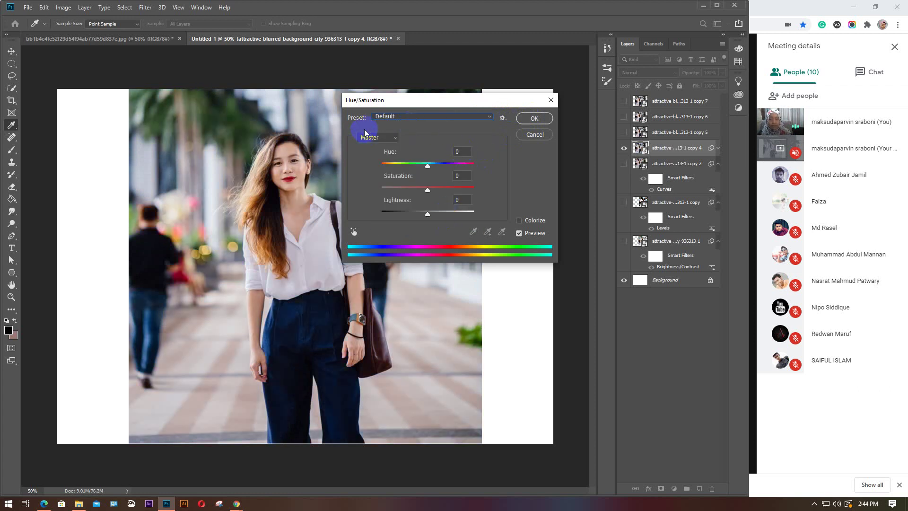
click(393, 137)
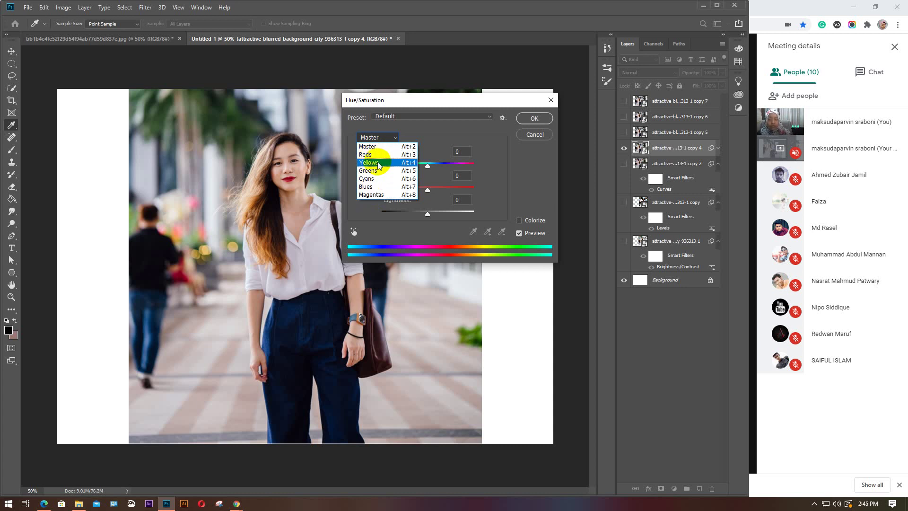
click(374, 190)
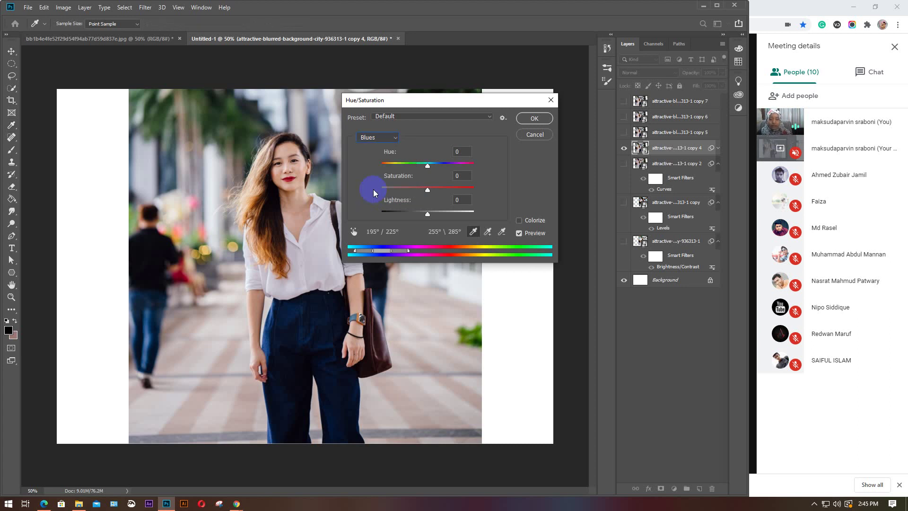
click(393, 138)
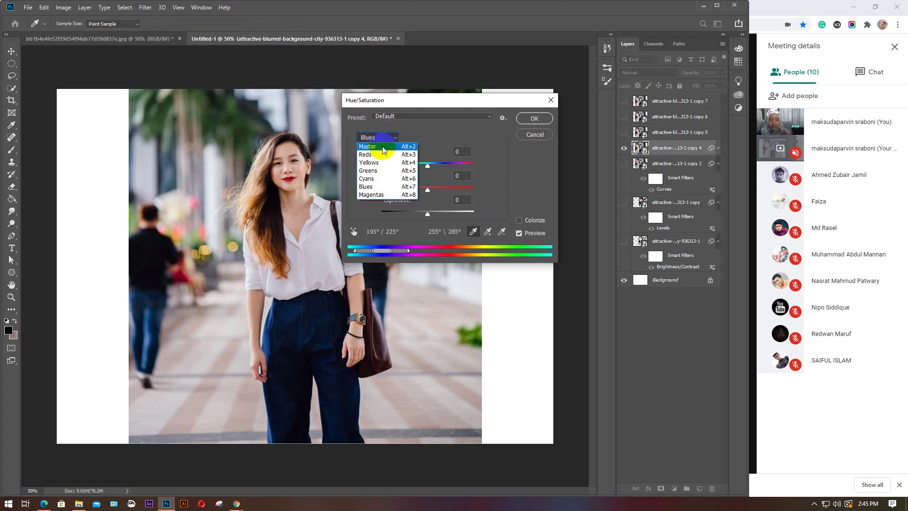
click(380, 140)
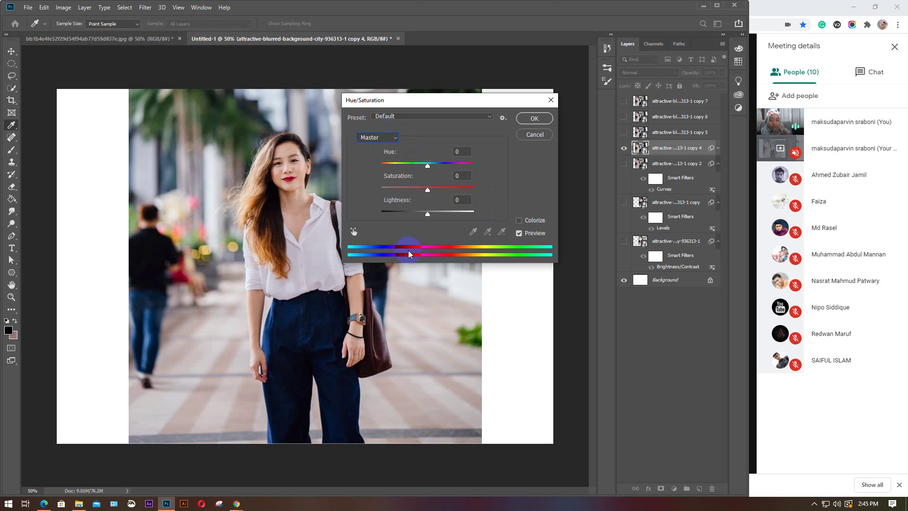
Try different Hue values on copy 4, including a shift to +39
drag(426, 245, 407, 245)
drag(468, 244, 405, 251)
drag(427, 166, 397, 168)
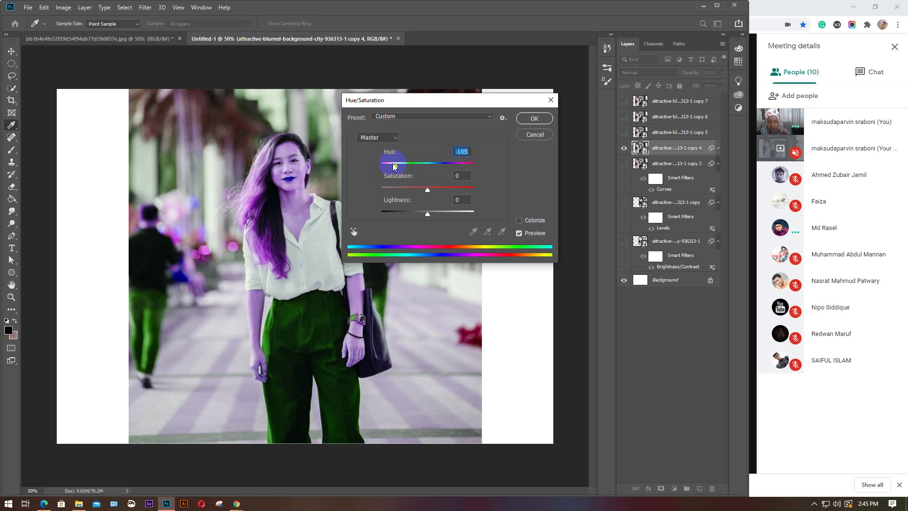
click(321, 301)
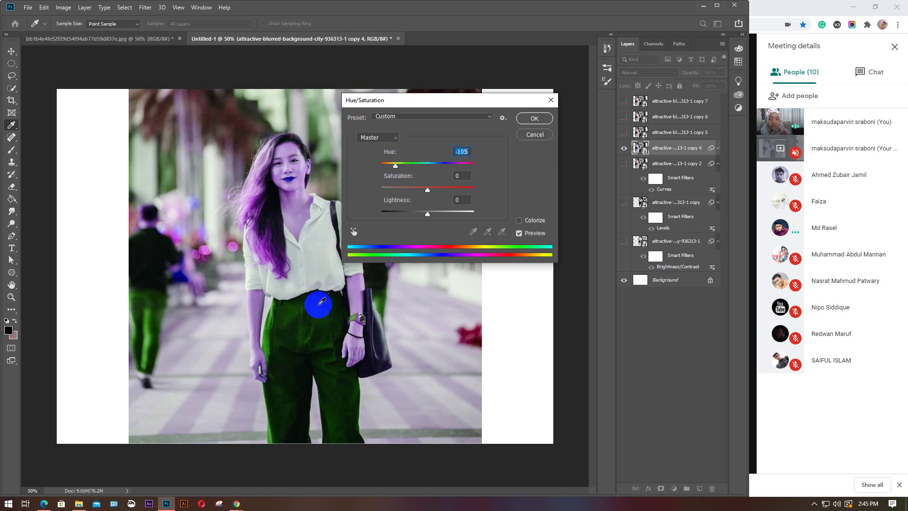
click(396, 165)
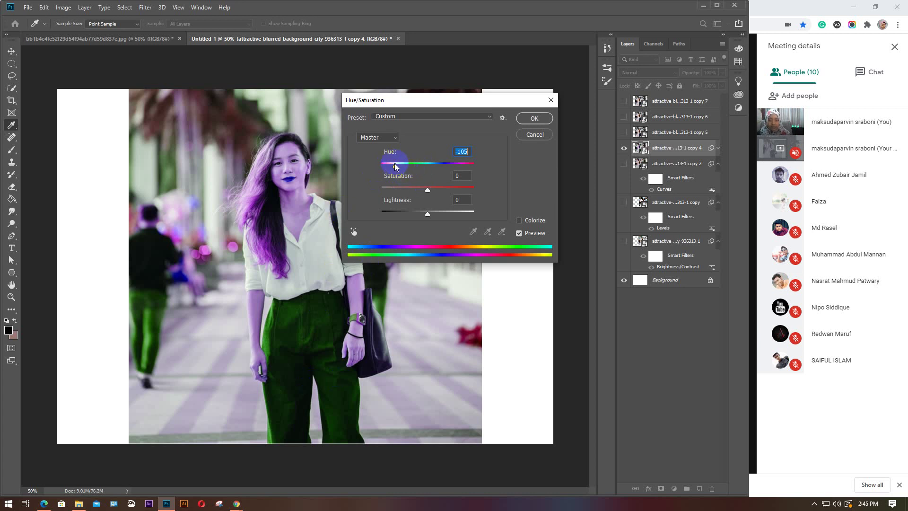
click(339, 328)
click(243, 157)
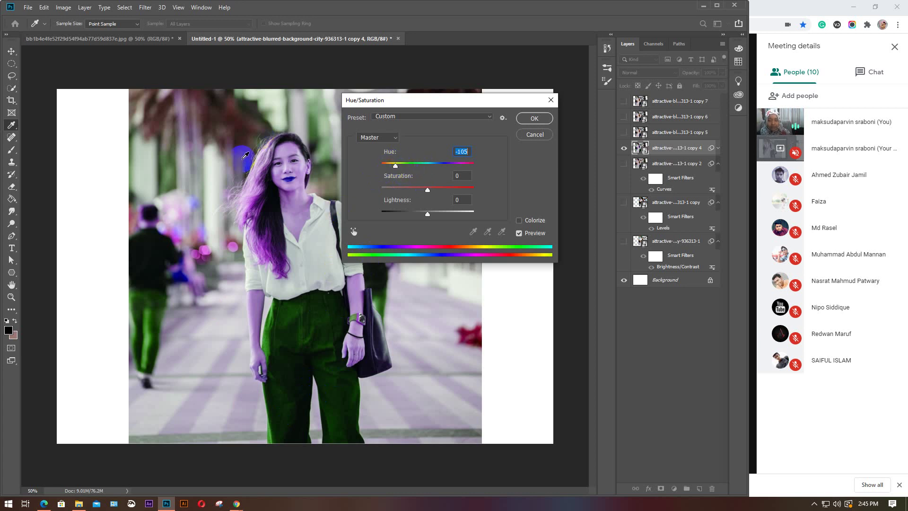
click(297, 185)
click(428, 158)
click(410, 166)
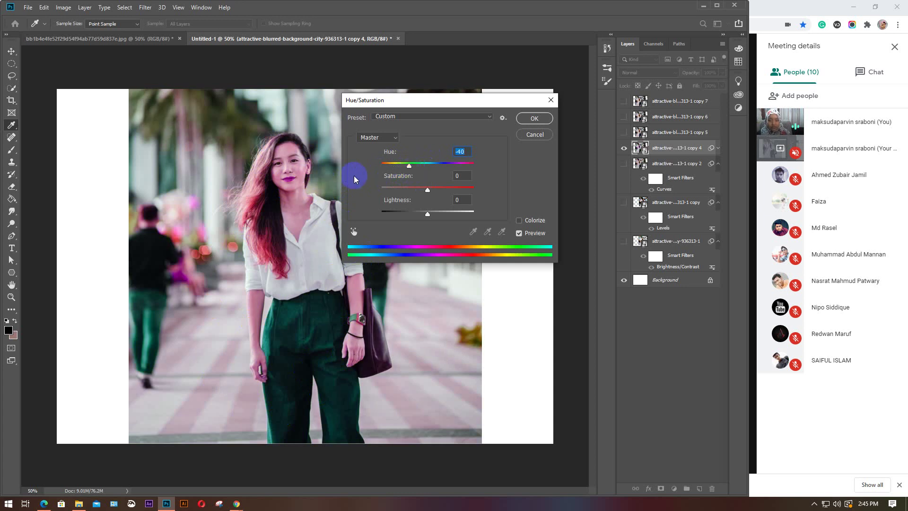
click(273, 332)
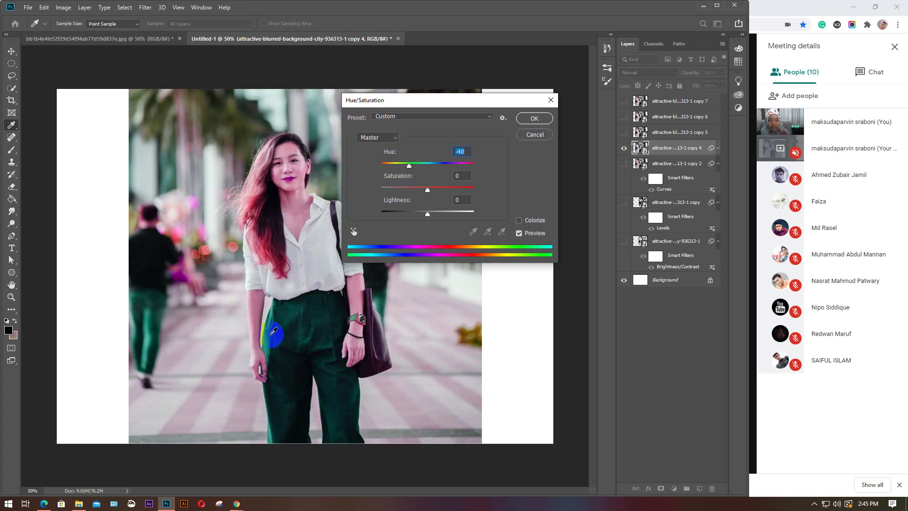
Sweep the Hue through +4, +31 and +112, finishing at -180
click(430, 164)
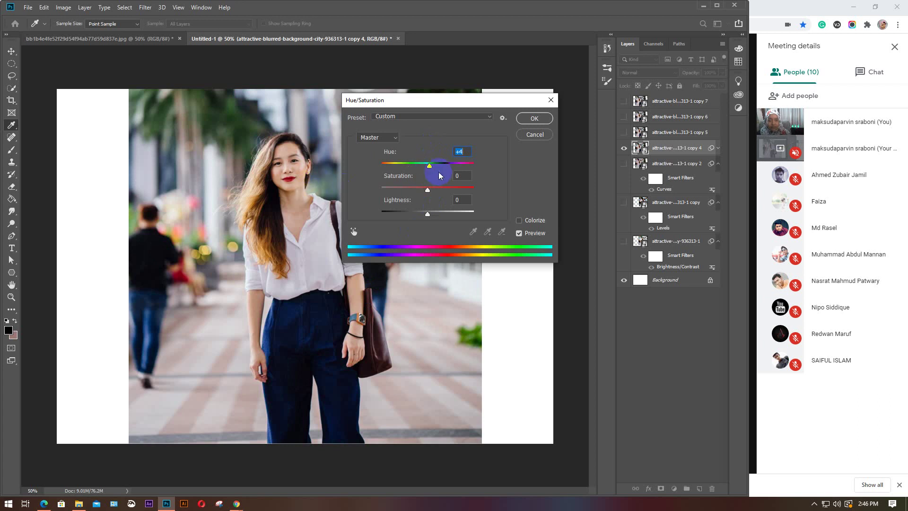
click(442, 164)
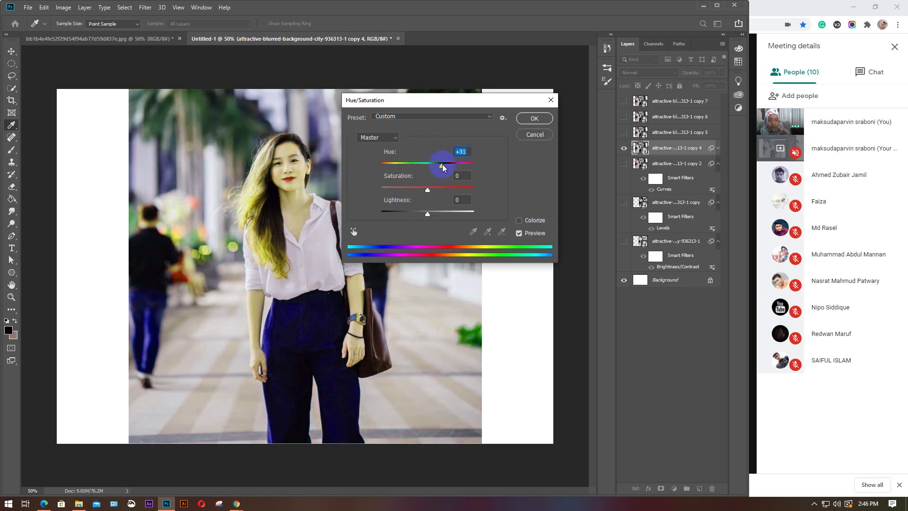
drag(442, 164, 484, 164)
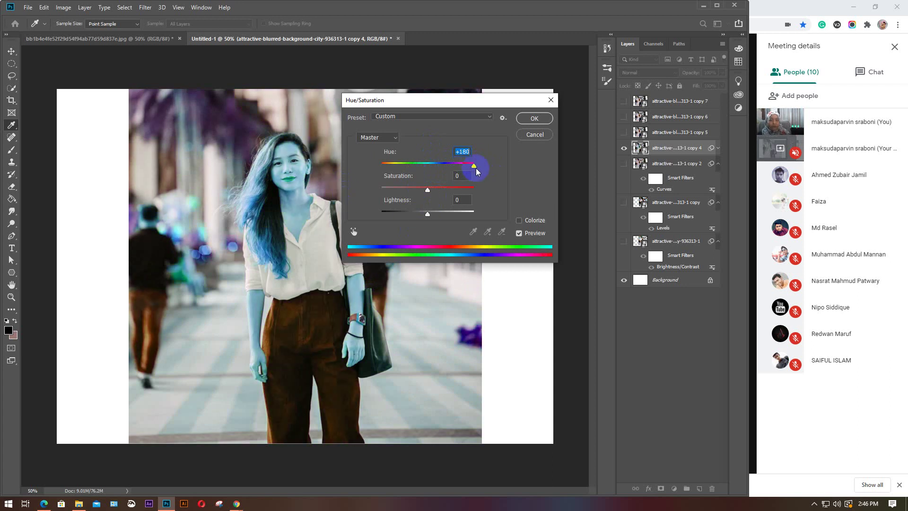
drag(476, 169, 381, 163)
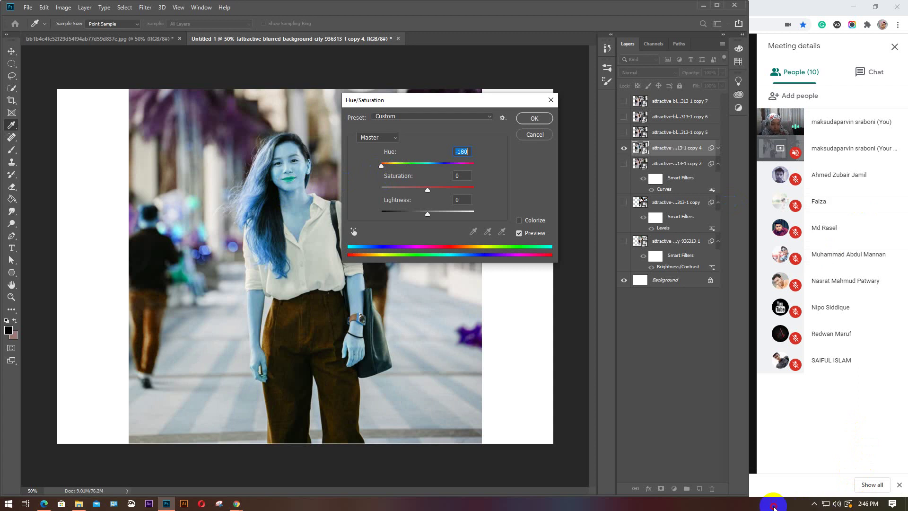
click(848, 507)
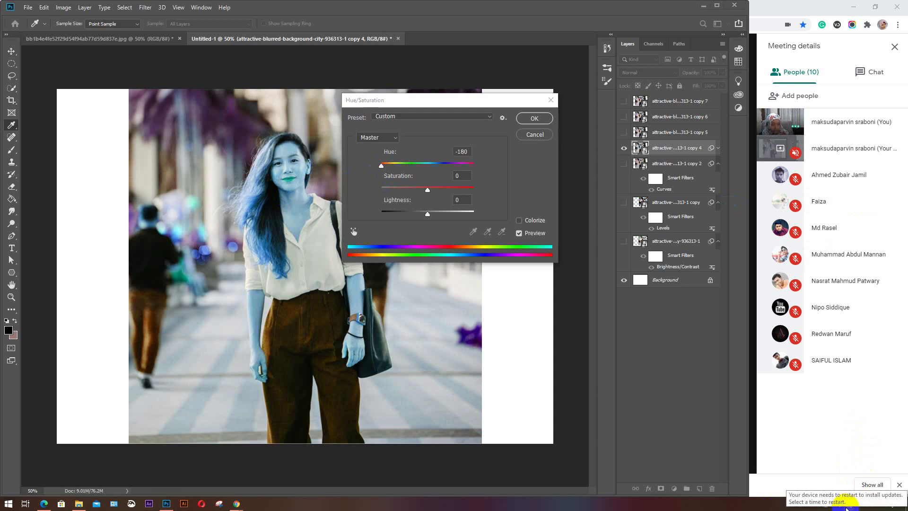
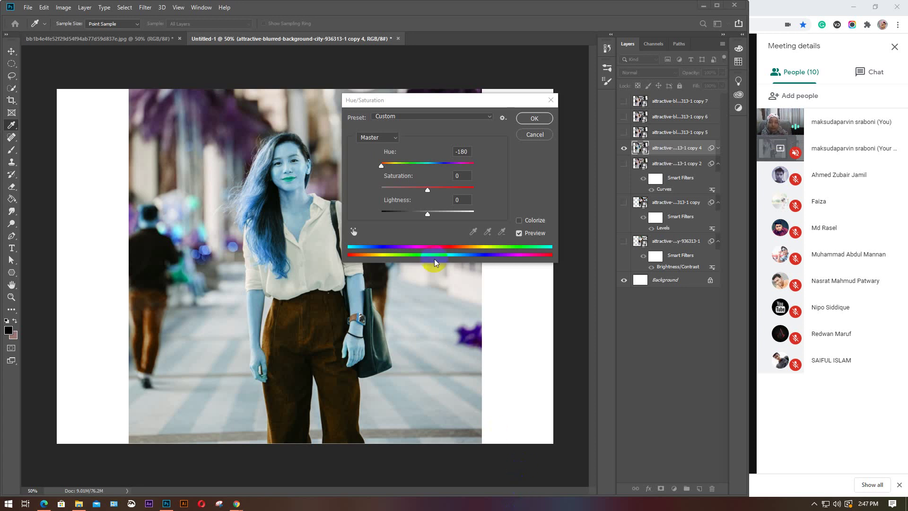
Set copy 4's Hue to -50 and Saturation to -30, turning the hair pink and trousers green
click(390, 163)
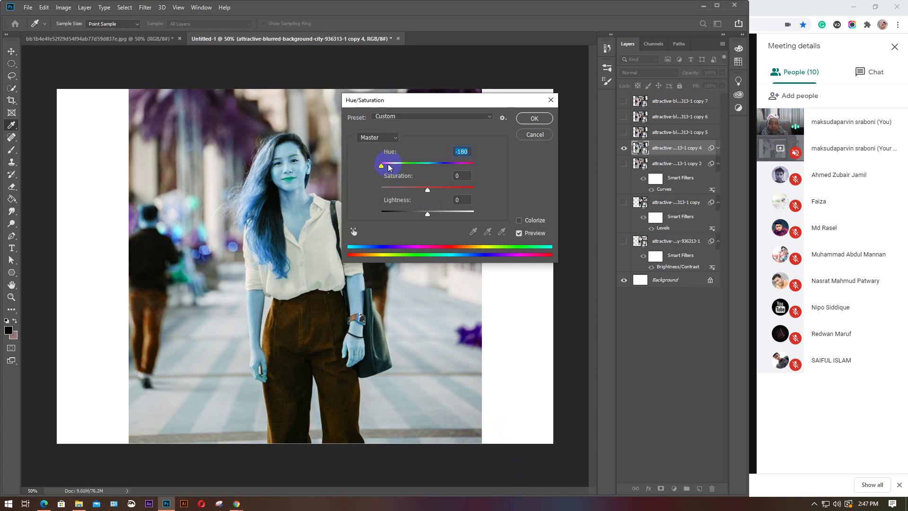
click(388, 164)
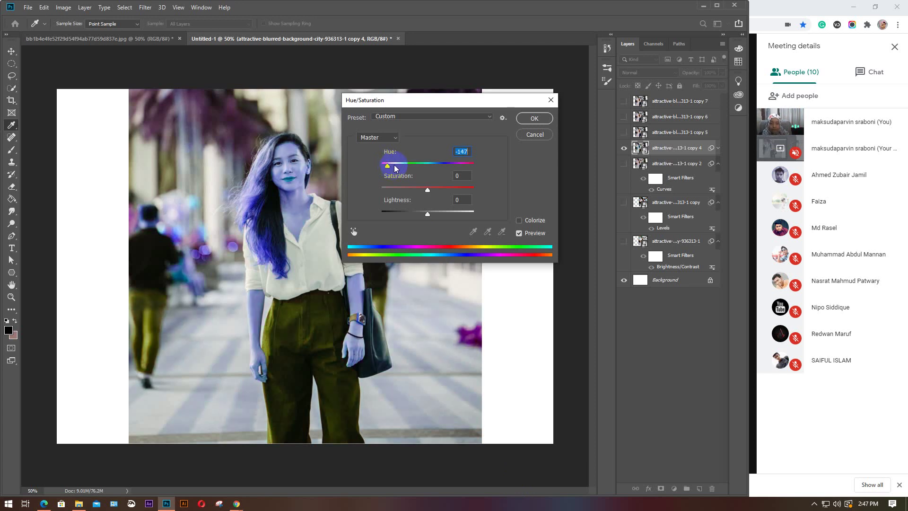
click(395, 165)
drag(396, 166, 398, 167)
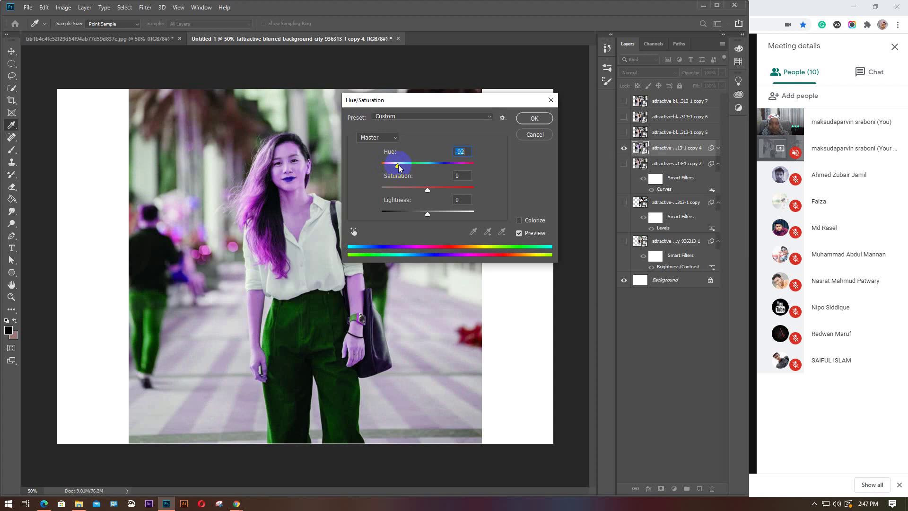
click(407, 165)
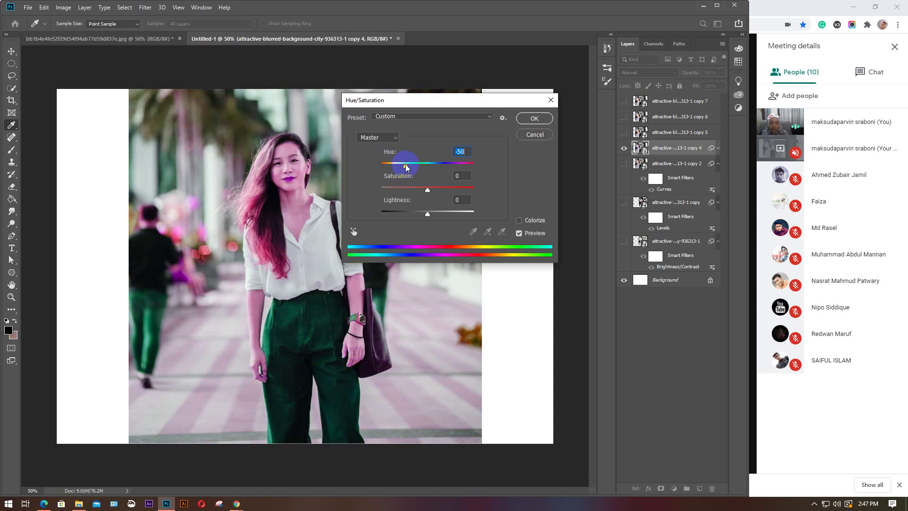
drag(428, 190, 429, 215)
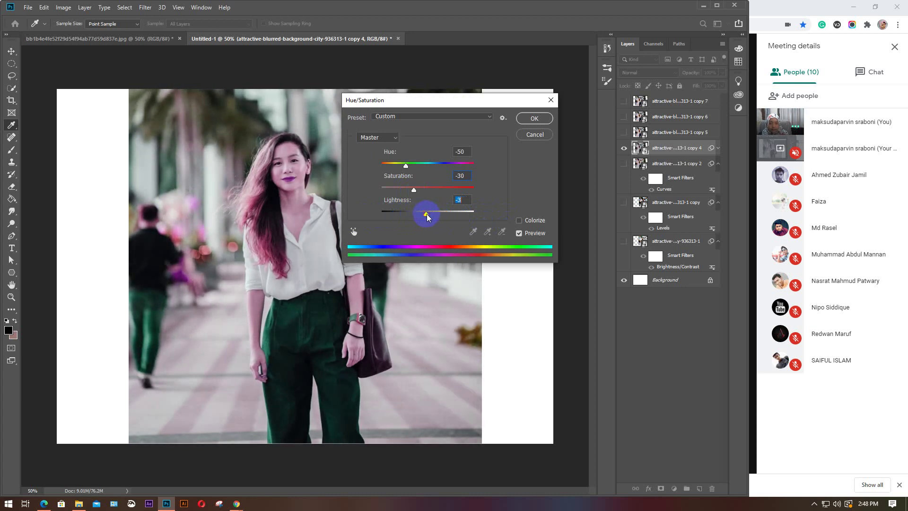
Commit the Hue/Saturation on copy 4 and show copy 5 beside it for comparison
click(536, 118)
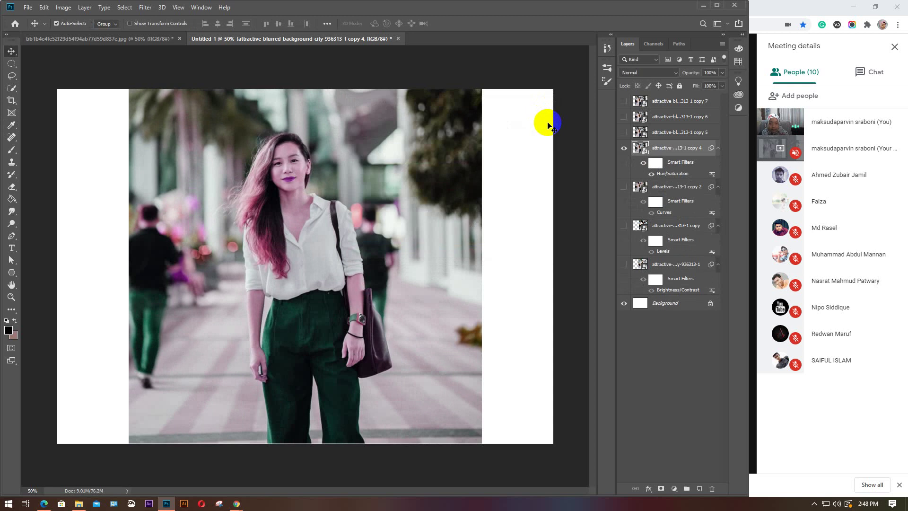
click(675, 133)
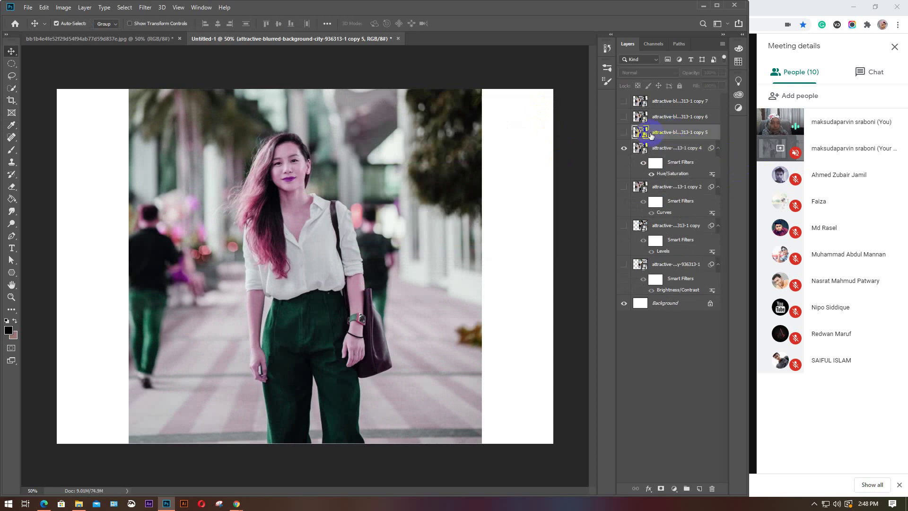
click(624, 132)
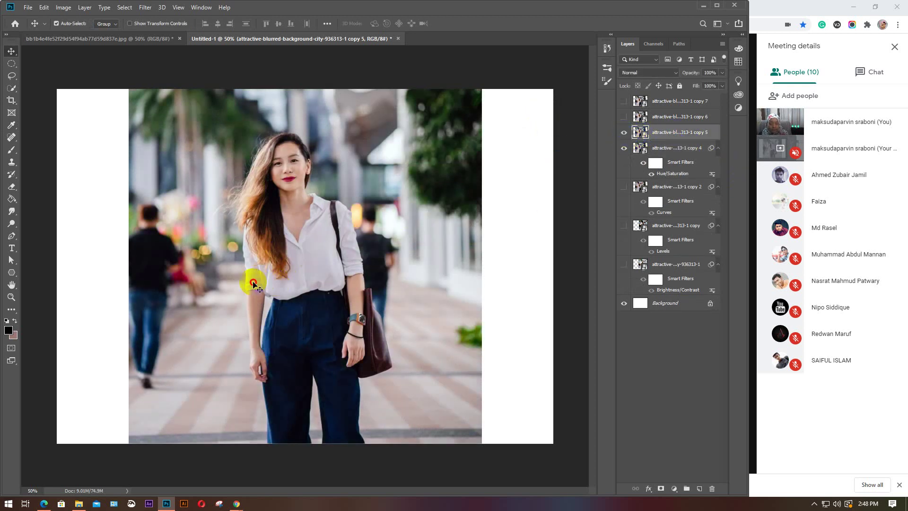
drag(251, 280, 121, 273)
drag(375, 264, 481, 277)
drag(420, 277, 438, 278)
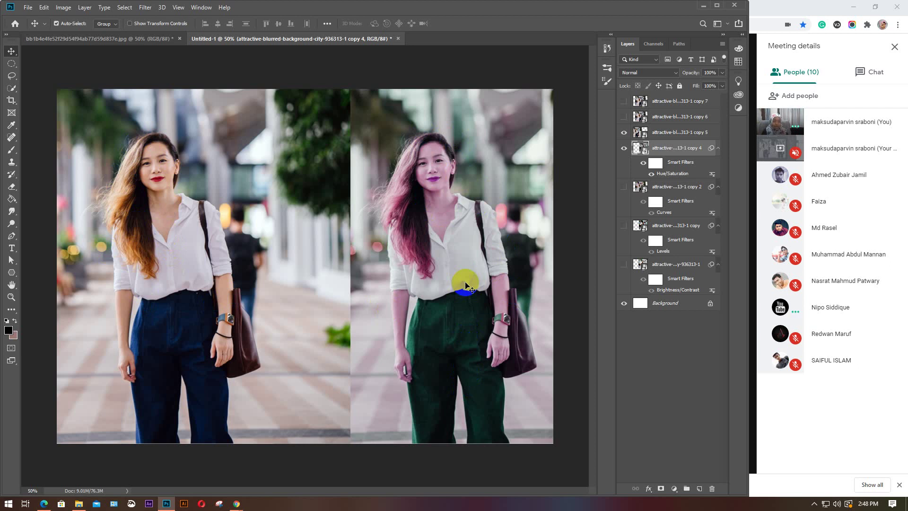
Hide copy 4 and move copy 5 back to the canvas centre
click(623, 150)
click(677, 133)
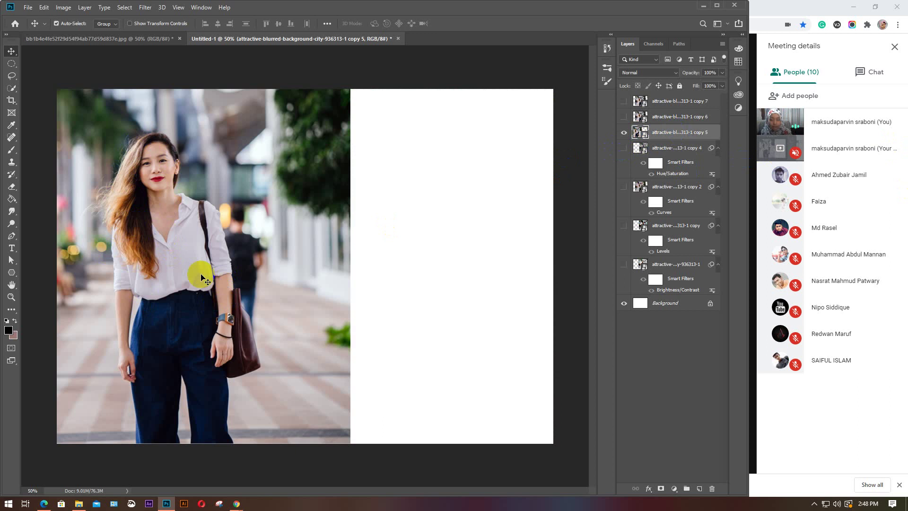
drag(203, 271, 321, 273)
click(64, 7)
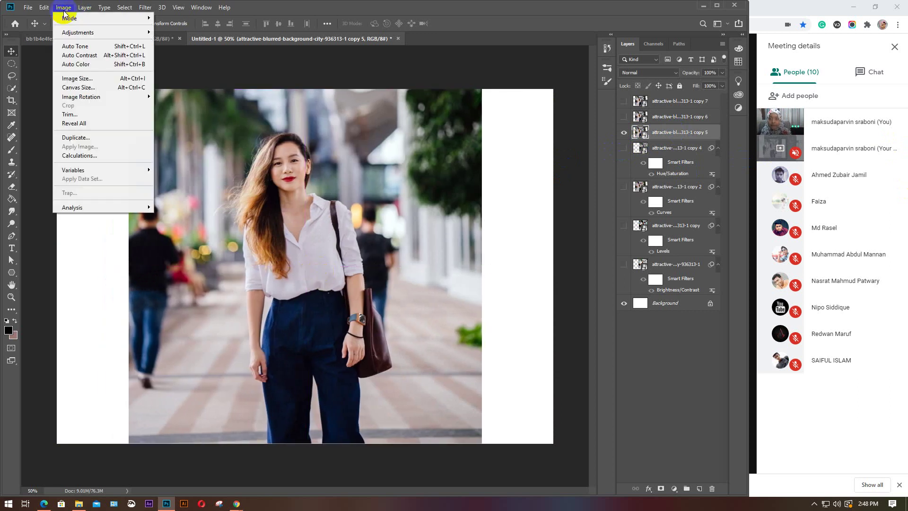
Apply Auto Tone to the copy 5 portrait
mouse_move(77, 33)
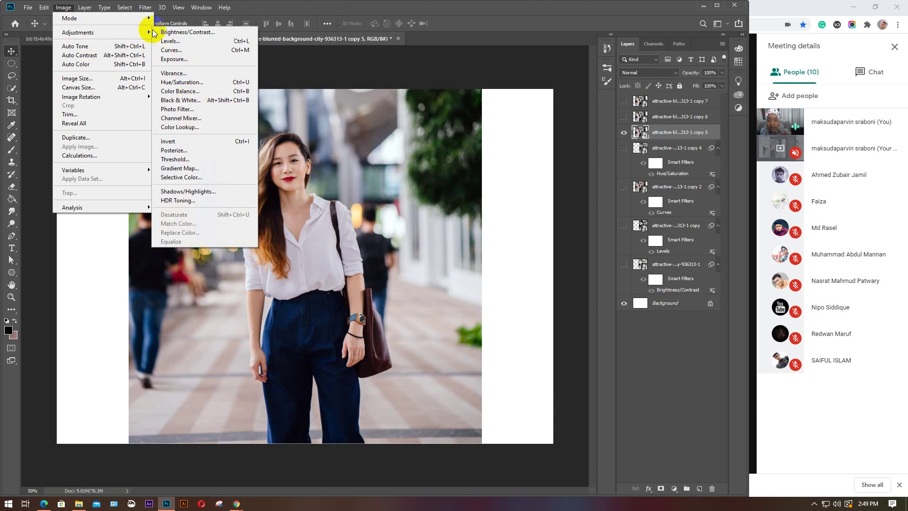
click(88, 47)
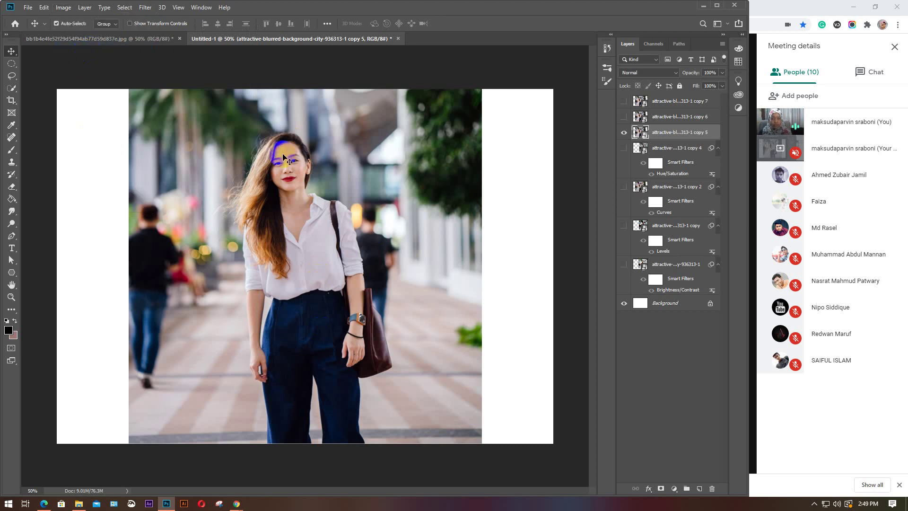
key(ctrl)
Apply Auto Contrast to copy 5, comparing before and after with undo and redo
click(63, 7)
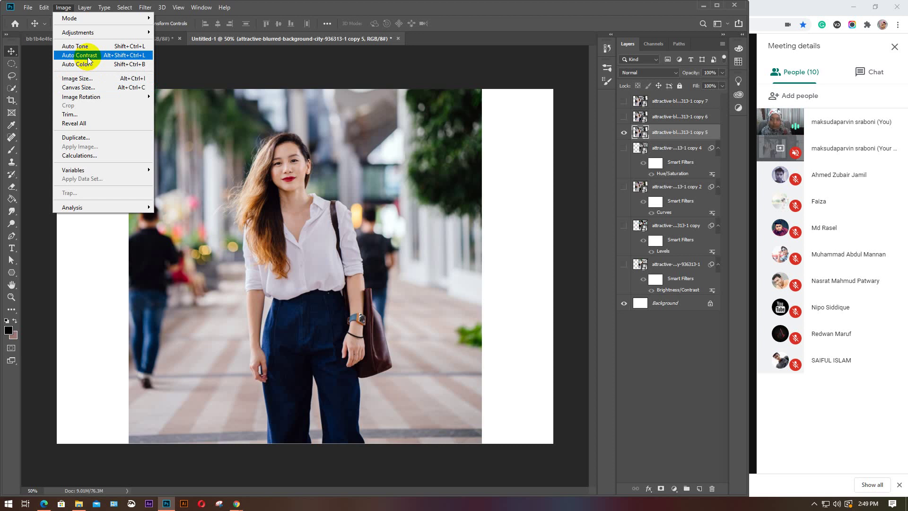
click(88, 55)
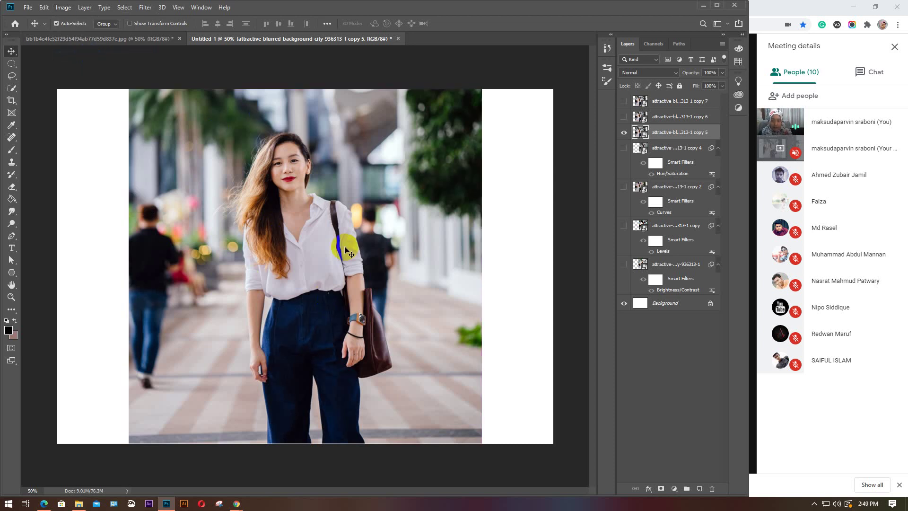
click(271, 222)
key(ctrl+z)
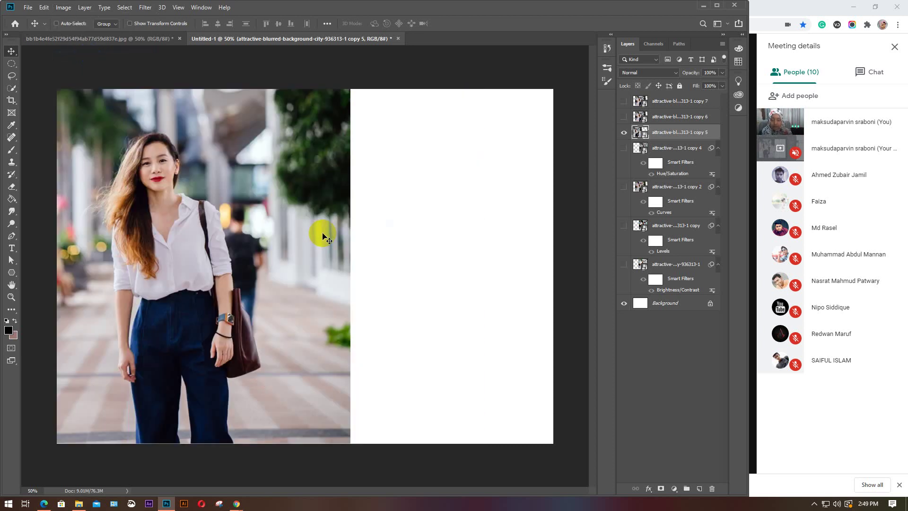
key(ctrl+shift+z)
click(261, 165)
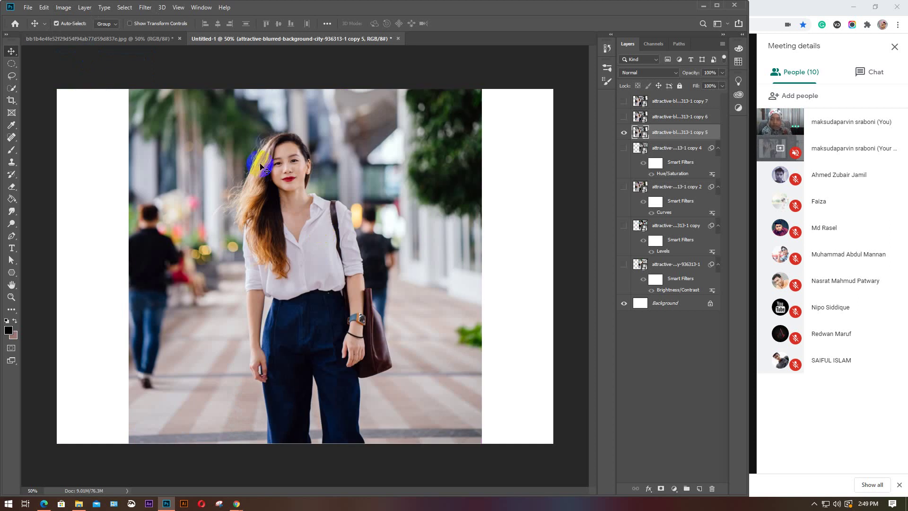
click(277, 258)
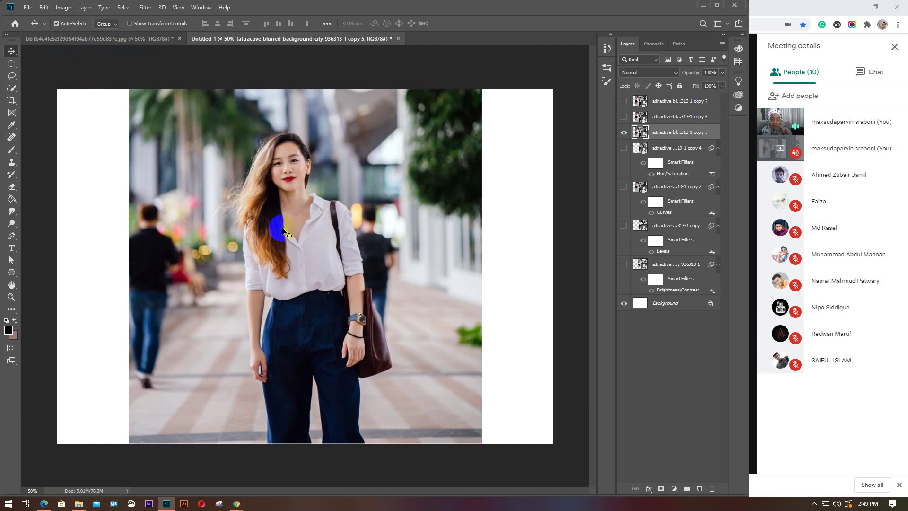
Apply Auto Color to the copy 5 portrait
click(60, 10)
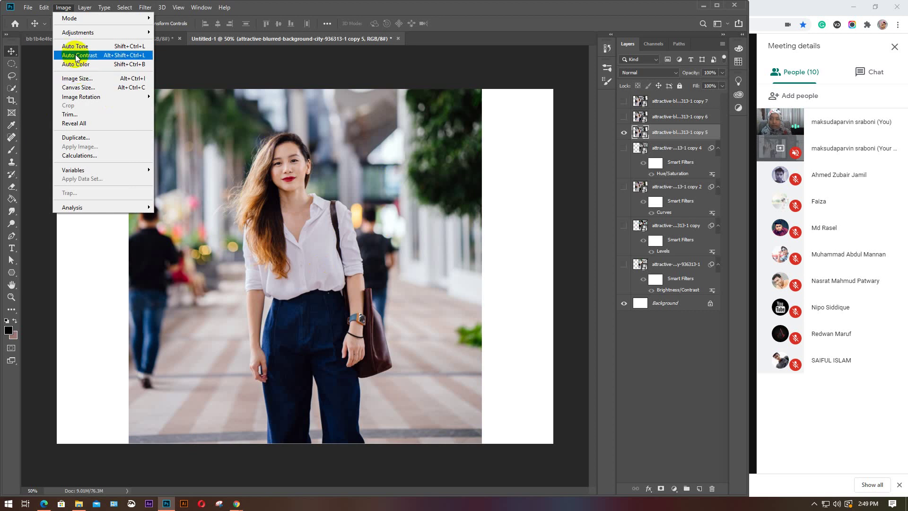
click(75, 65)
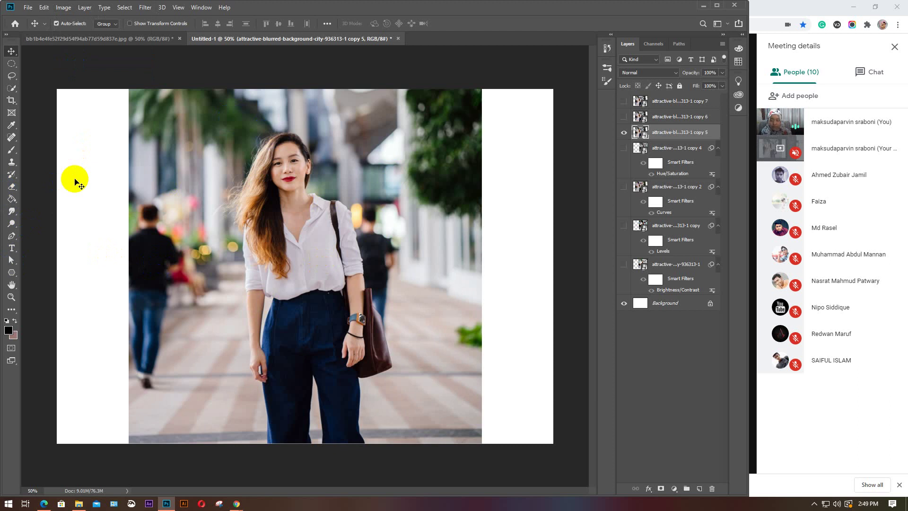
key(ctrl)
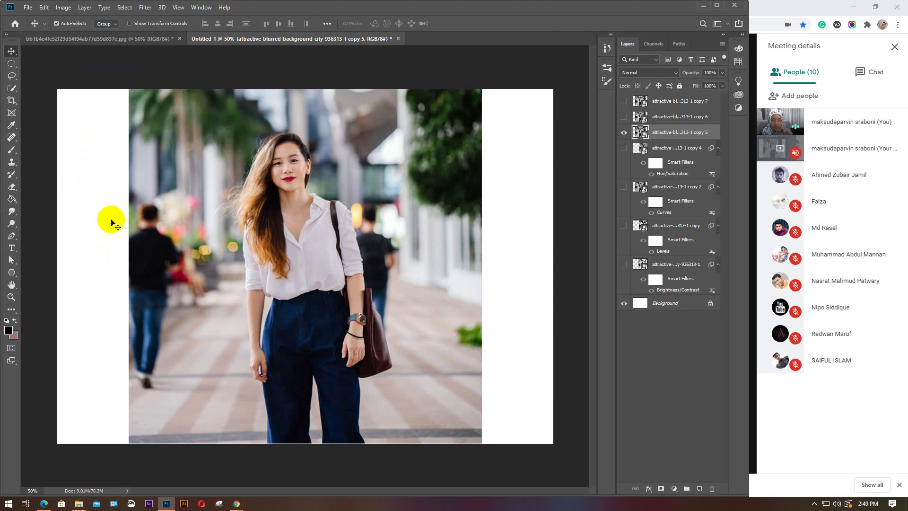
key(ctrl)
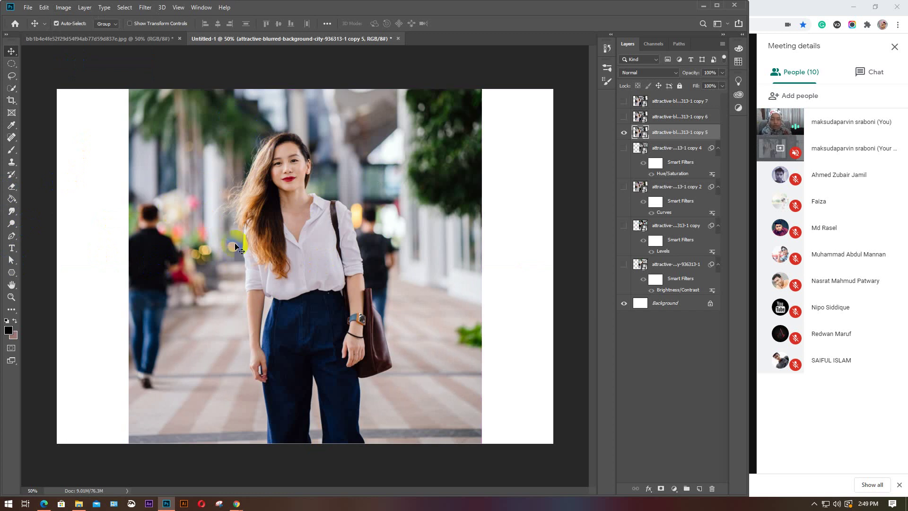
click(276, 188)
click(374, 242)
click(331, 226)
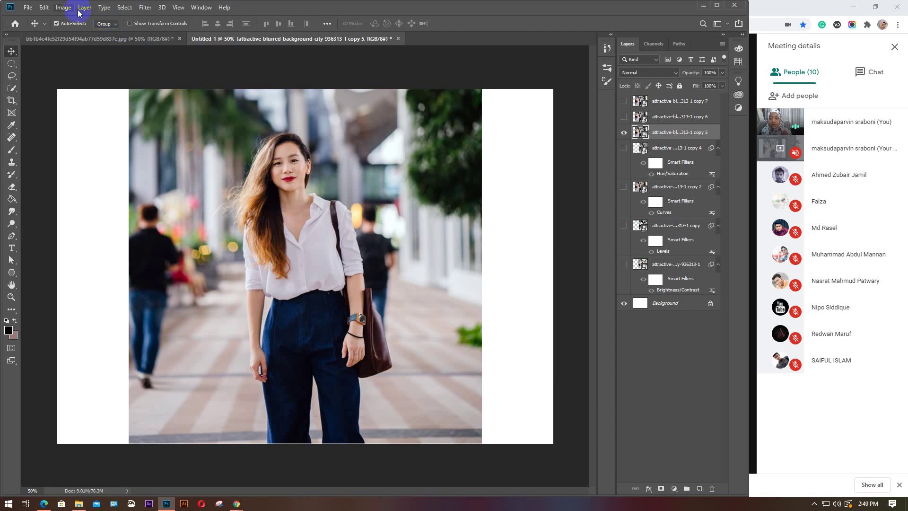
click(64, 7)
mouse_move(71, 32)
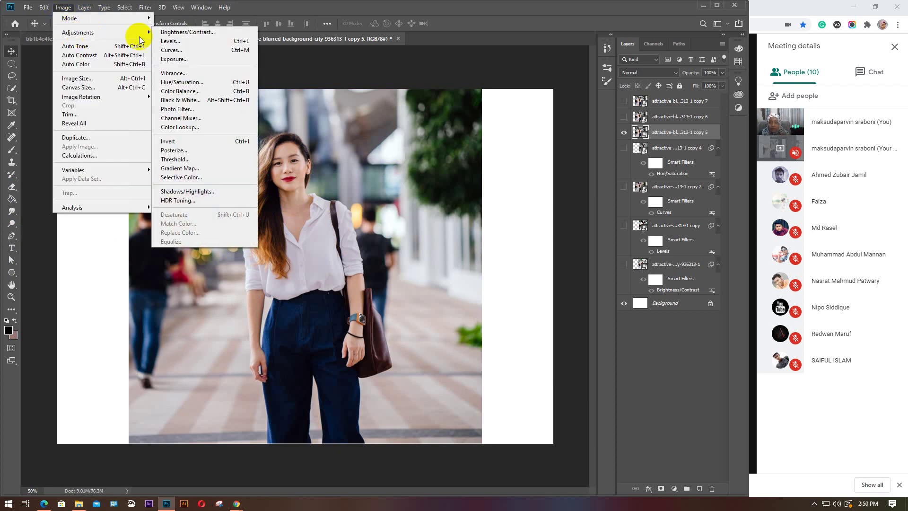
Open Color Balance on copy 5, try midtone Cyan–Red +90, then reset it to 0
click(183, 92)
click(253, 105)
drag(416, 117, 496, 107)
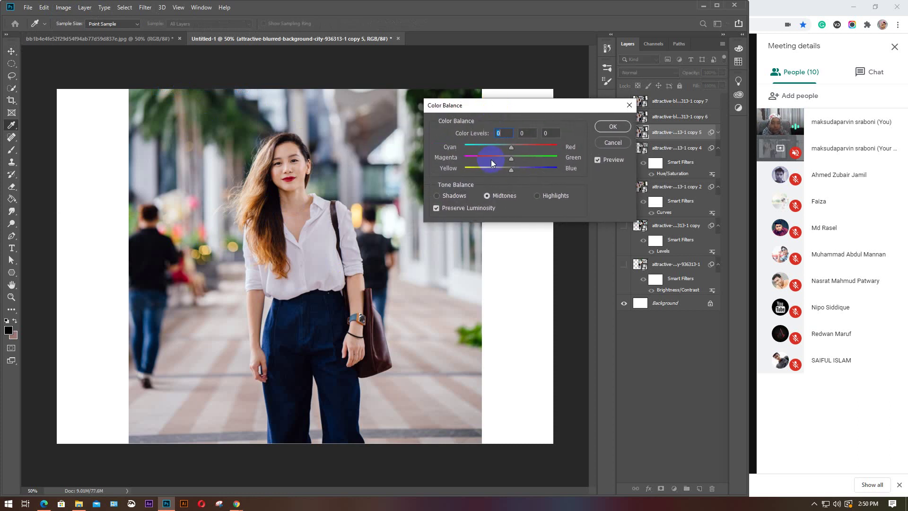
click(515, 133)
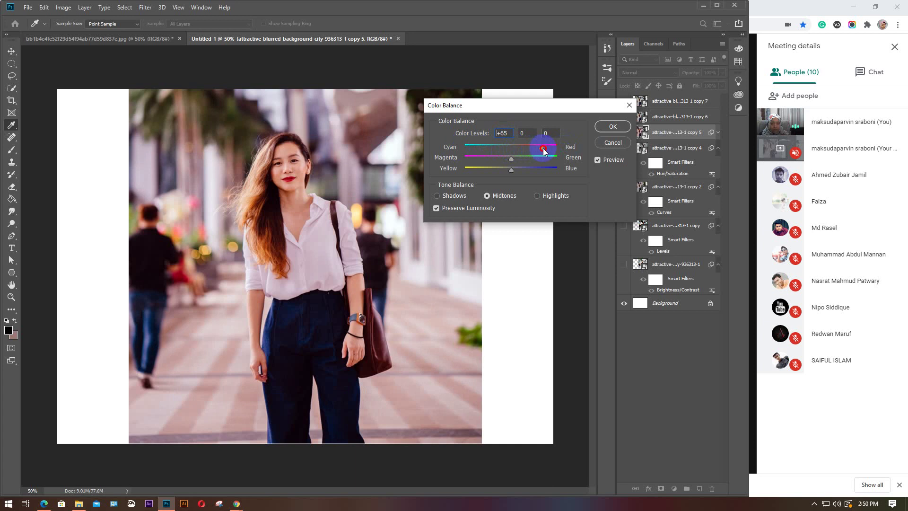
drag(543, 148, 509, 150)
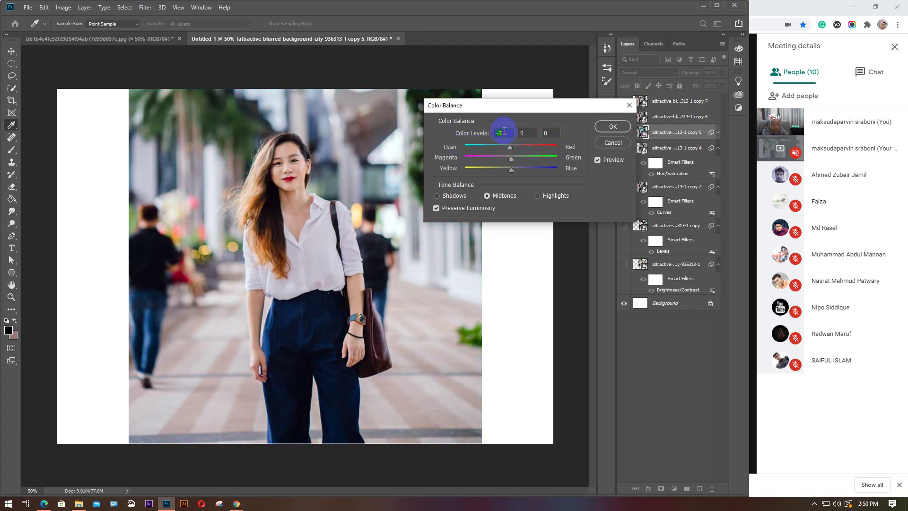
text(0)
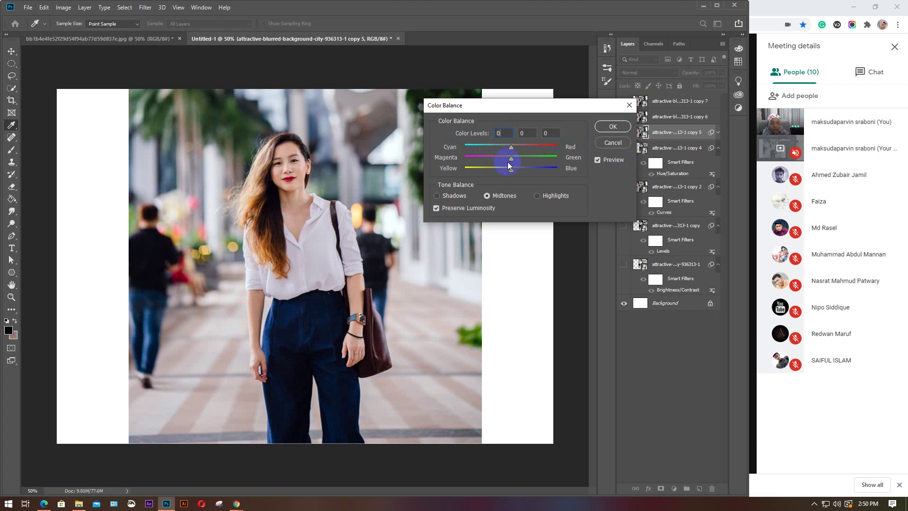
Try midtone Magenta–Green +14 and Yellow–Blue +85, then reset Yellow–Blue to 0
mouse_move(511, 159)
mouse_down()
mouse_move(548, 158)
mouse_move(462, 157)
mouse_move(519, 161)
mouse_move(509, 161)
mouse_up()
mouse_move(511, 170)
mouse_down()
mouse_move(552, 169)
mouse_move(469, 169)
mouse_move(497, 170)
mouse_up()
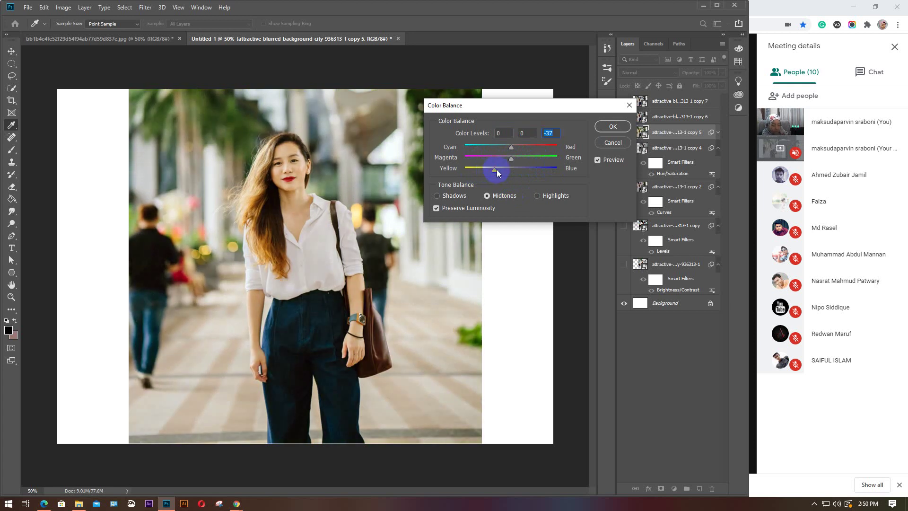
text(0)
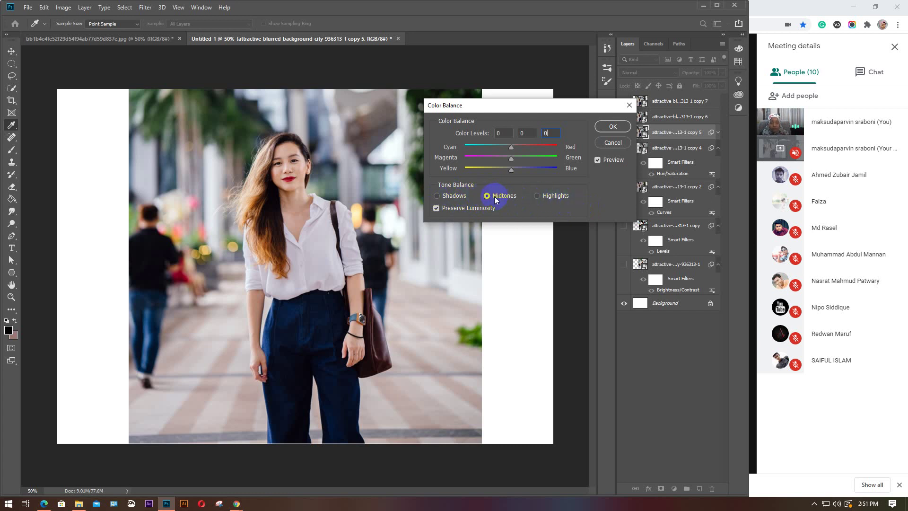
click(438, 196)
Experiment with copy 5's shadow Cyan–Red and Magenta–Green balance
drag(513, 150, 471, 148)
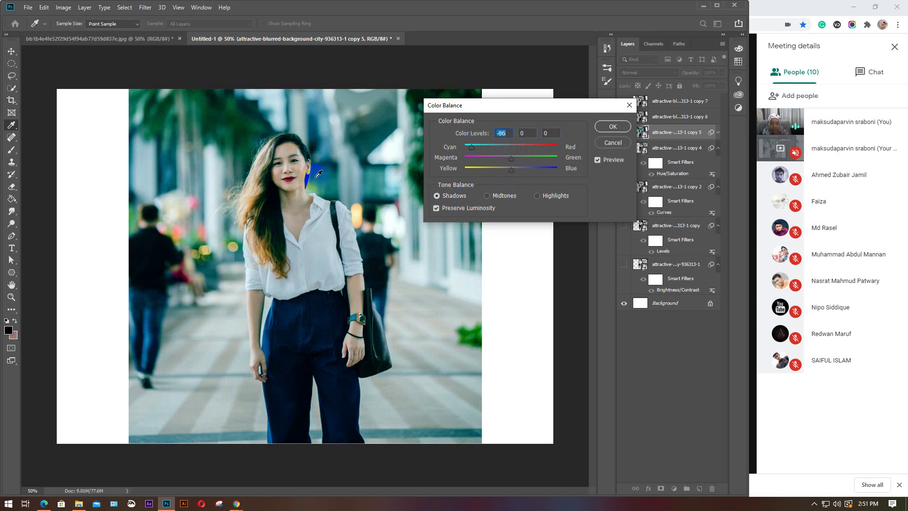
drag(470, 148, 521, 147)
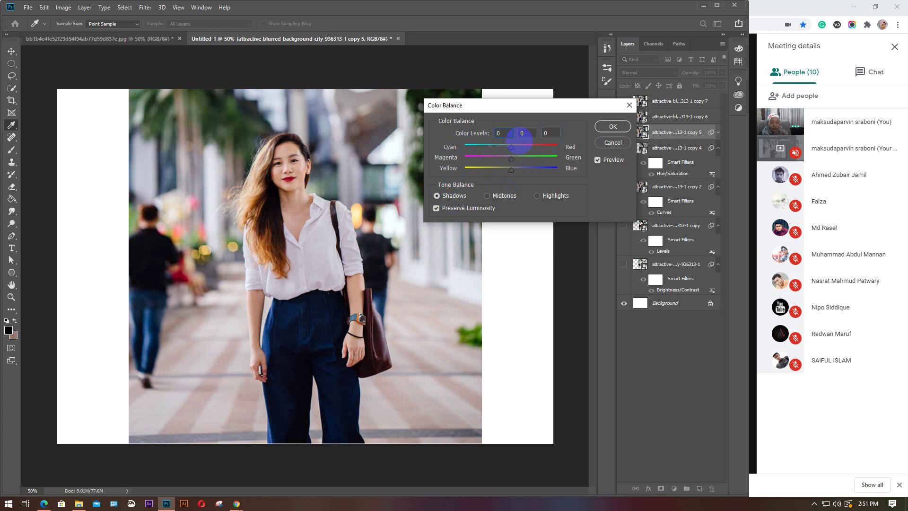
mouse_move(512, 159)
mouse_down()
mouse_move(550, 161)
mouse_move(470, 151)
mouse_move(516, 148)
mouse_up()
Set highlight Color Levels to -34, +28, -39 and commit the Color Balance
click(537, 196)
mouse_move(514, 147)
mouse_down()
mouse_move(549, 149)
mouse_move(473, 157)
mouse_move(533, 139)
mouse_move(546, 145)
mouse_move(521, 133)
mouse_move(512, 134)
mouse_move(520, 157)
mouse_move(549, 158)
mouse_move(472, 157)
mouse_move(512, 160)
mouse_up()
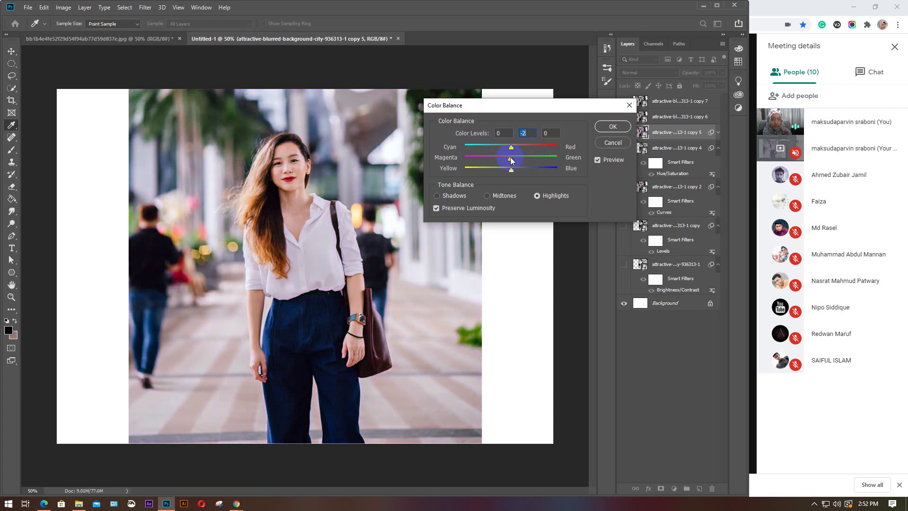
text(0)
click(524, 157)
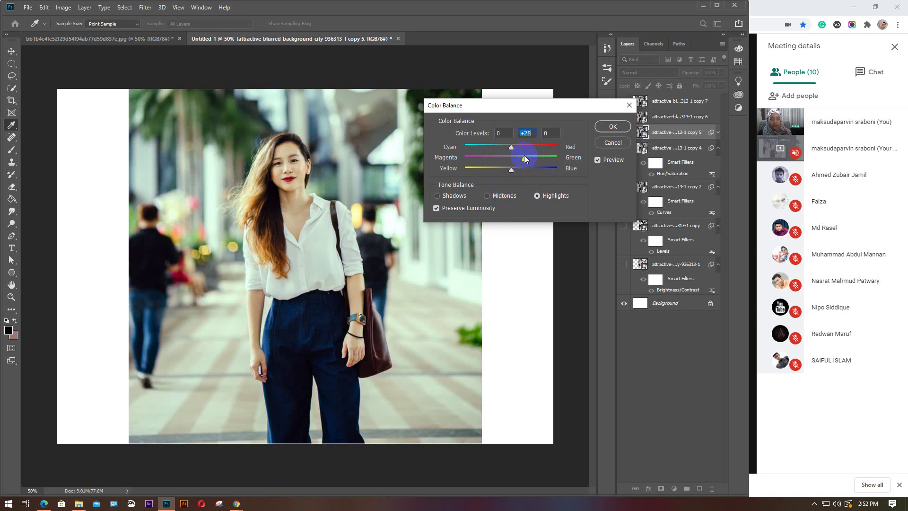
click(493, 168)
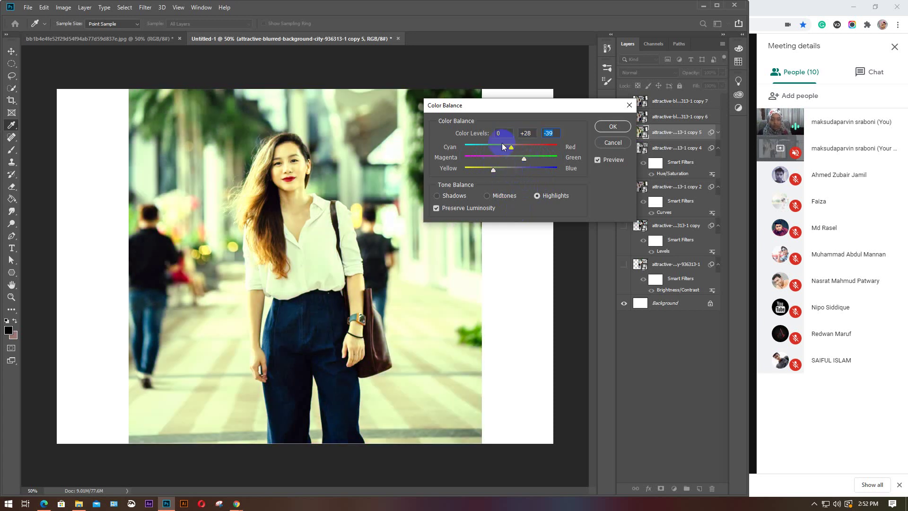
click(502, 146)
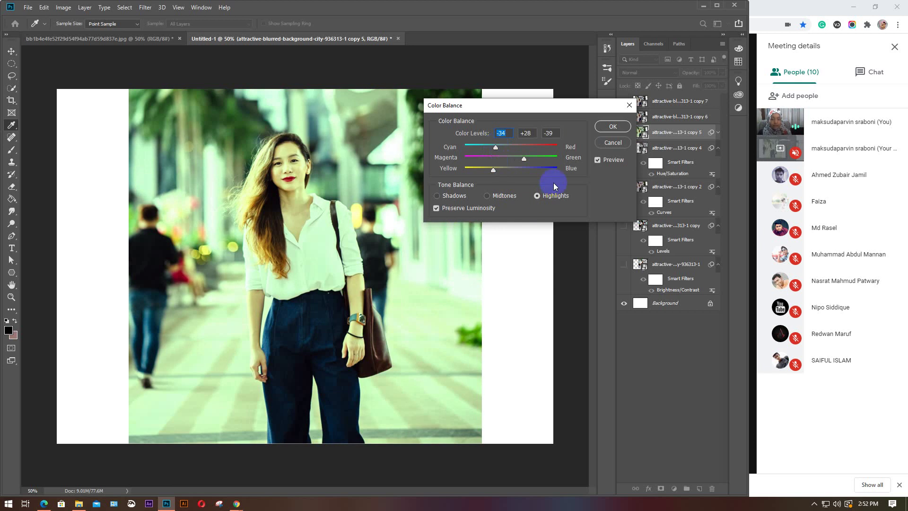
click(610, 127)
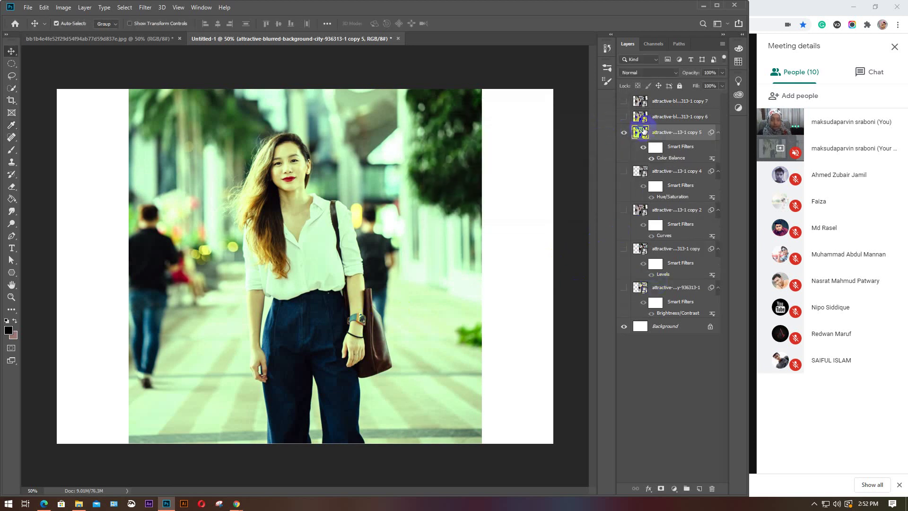
Show copy 6 on the left with the colour-balanced copy 5 on the right
click(662, 118)
click(623, 116)
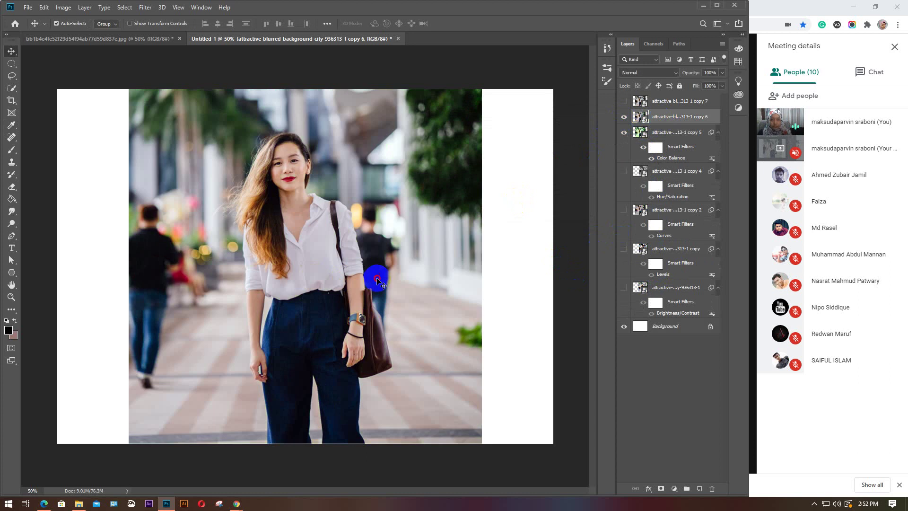
drag(374, 278, 272, 279)
click(393, 290)
drag(393, 290, 553, 282)
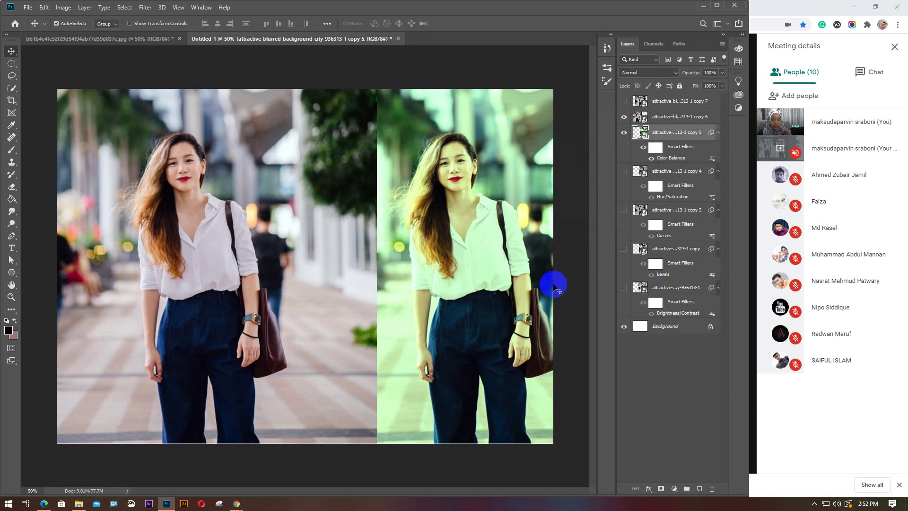
Hide copy 5 and centre the copy 6 portrait on the canvas
click(624, 132)
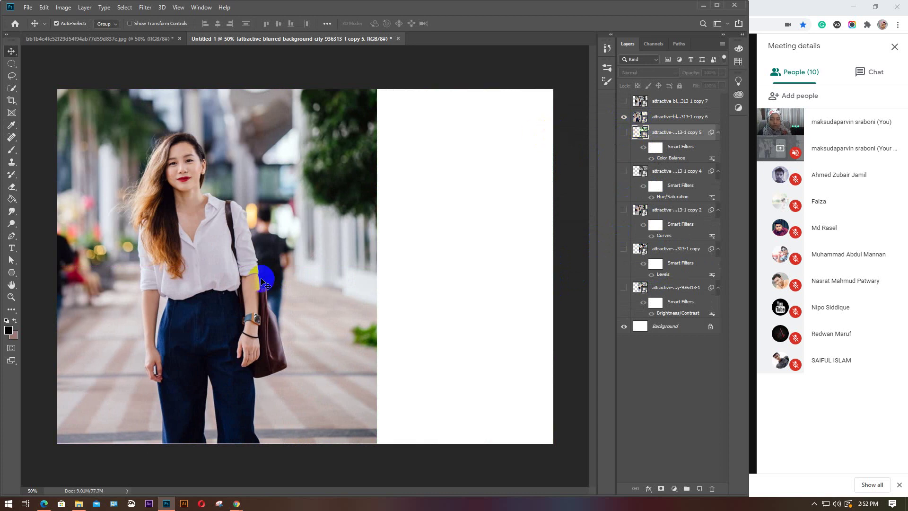
drag(222, 298, 294, 299)
click(63, 7)
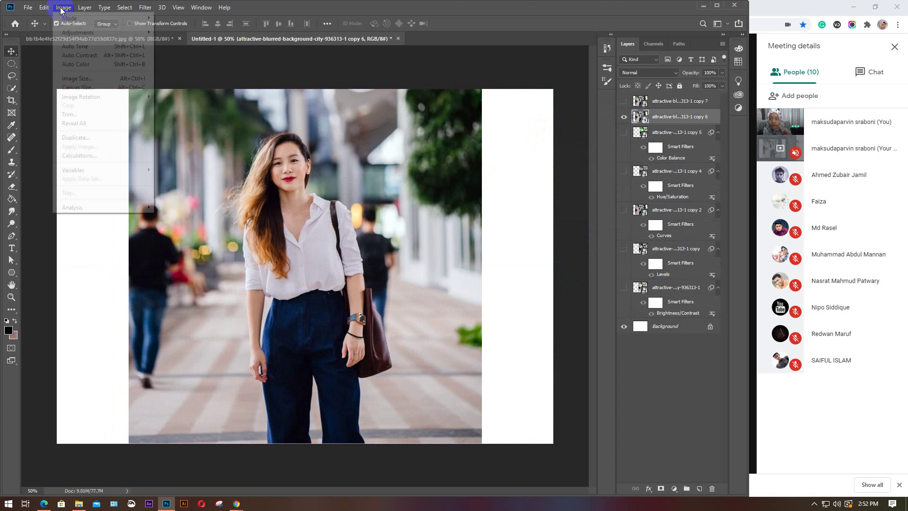
mouse_move(95, 32)
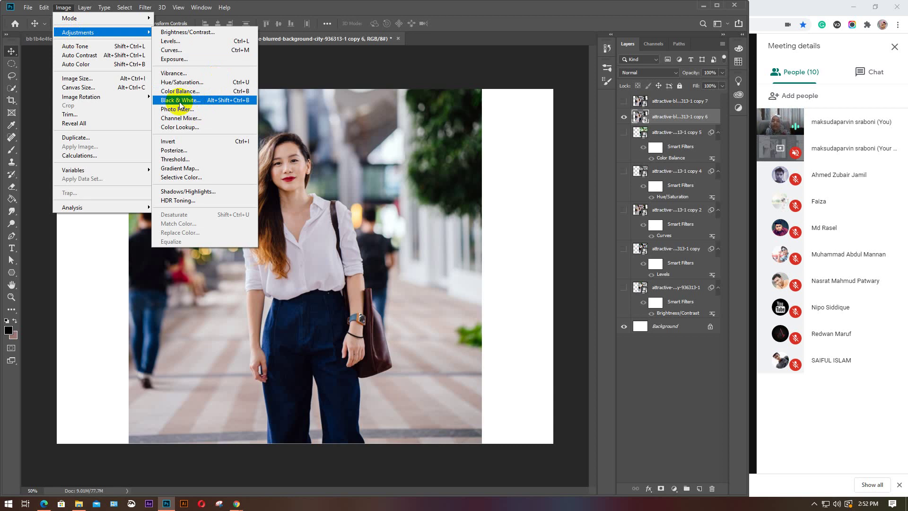
Start a Black & White conversion on copy 6, testing Reds before setting it to 0
click(180, 100)
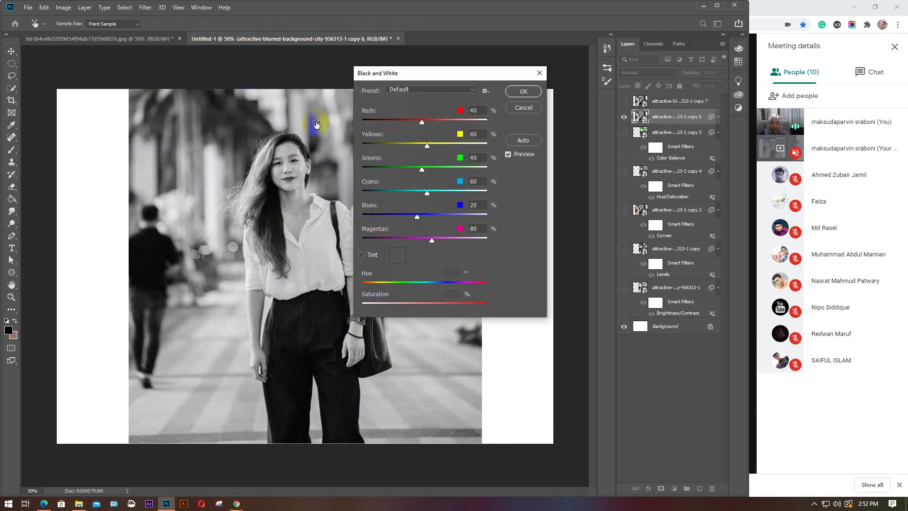
drag(431, 74, 535, 64)
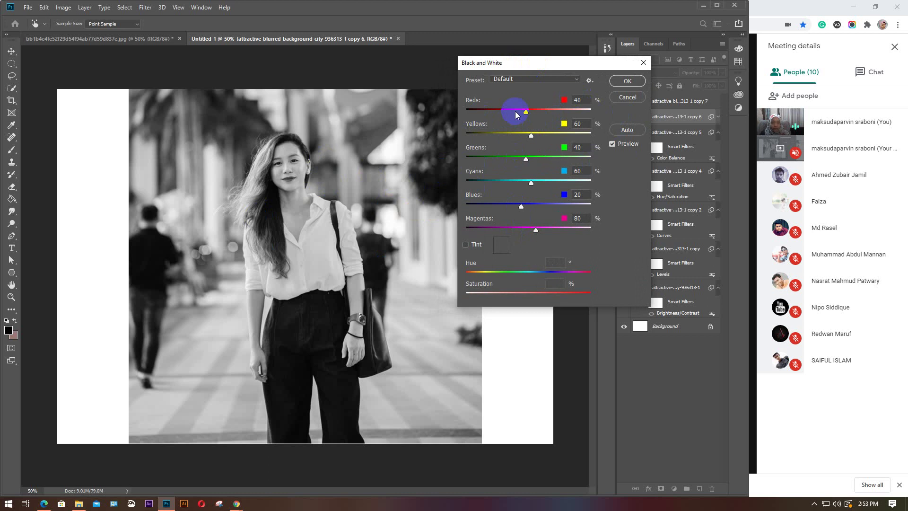
mouse_move(529, 110)
mouse_down()
mouse_move(561, 112)
mouse_move(504, 112)
mouse_move(523, 114)
mouse_up()
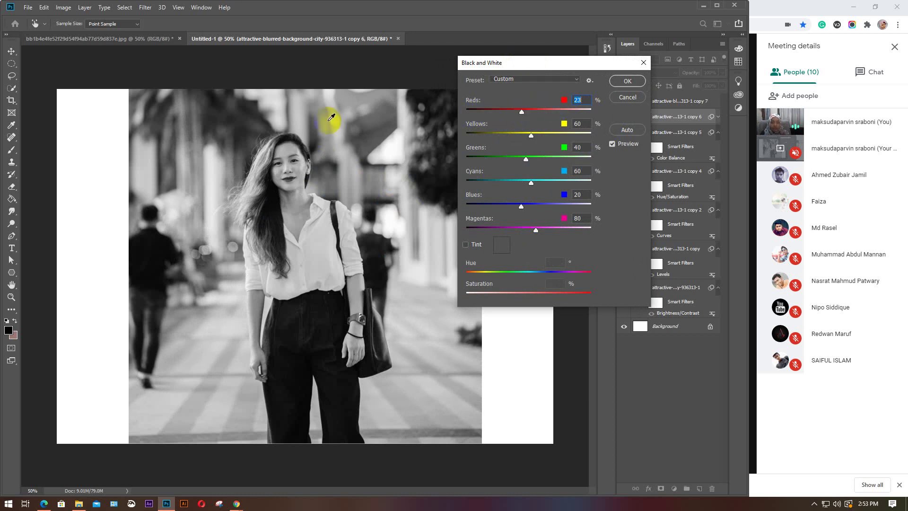
click(343, 308)
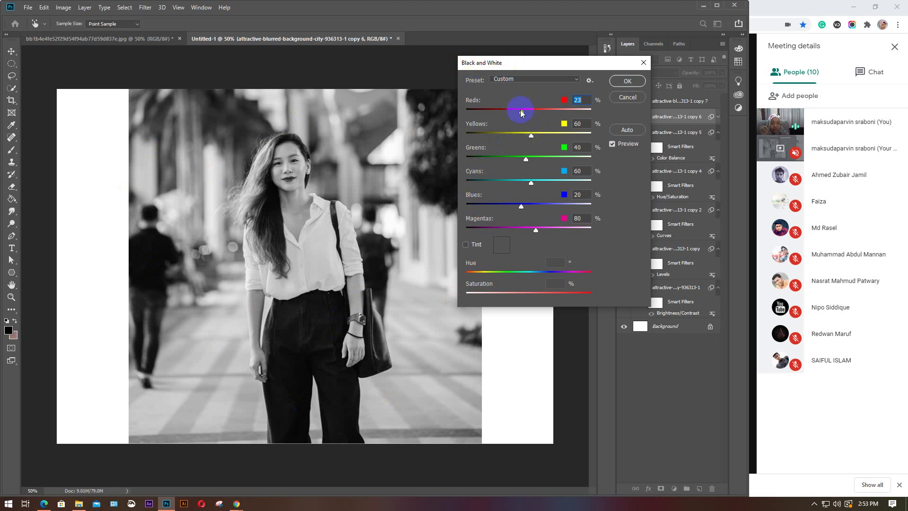
drag(521, 114, 547, 126)
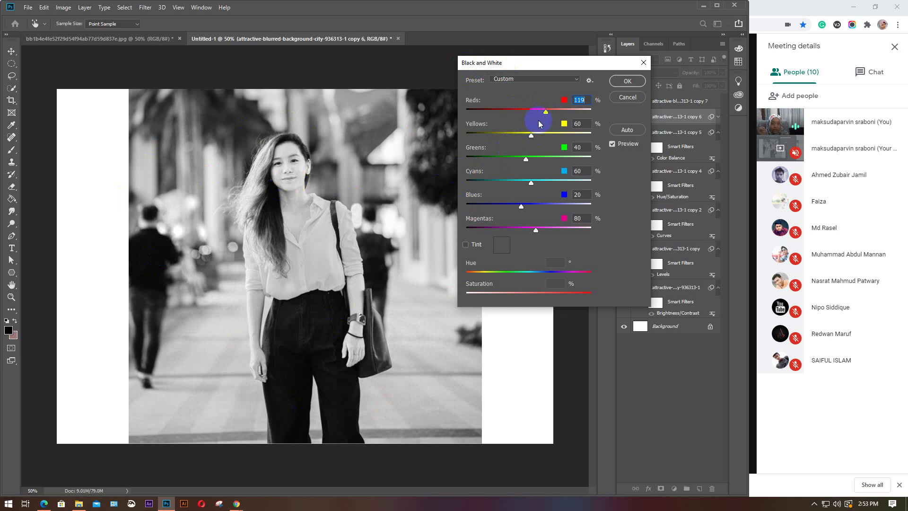
drag(544, 115, 613, 120)
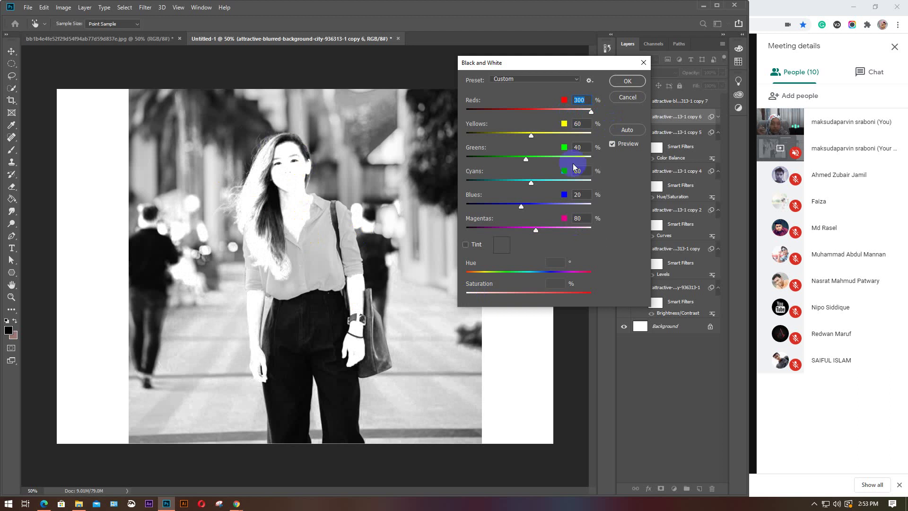
drag(594, 116, 487, 116)
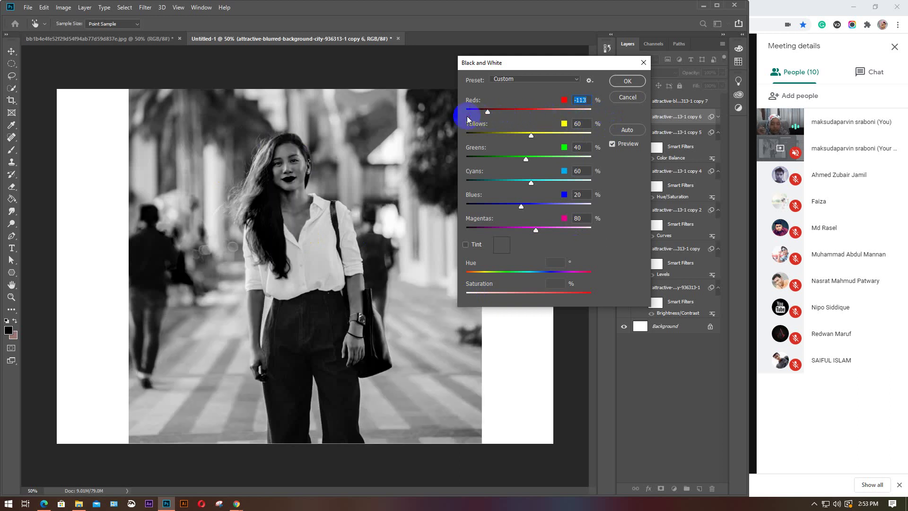
text(0)
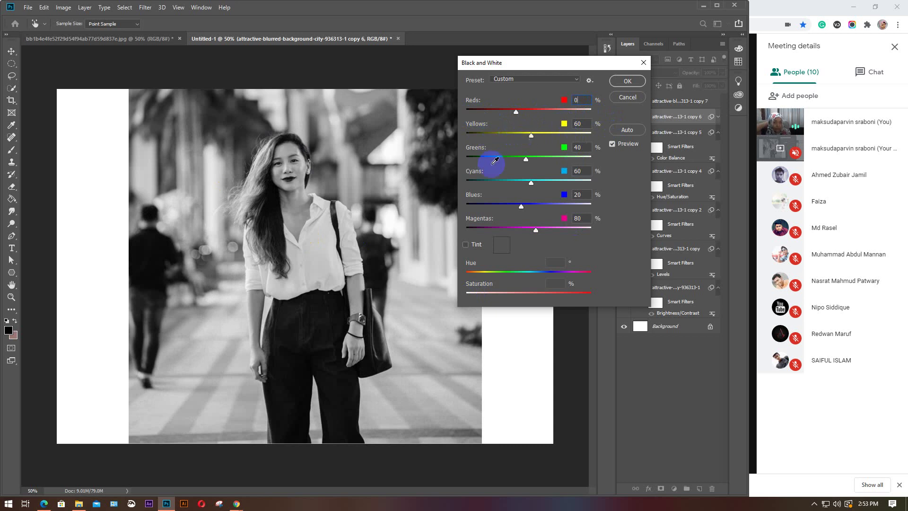
click(331, 258)
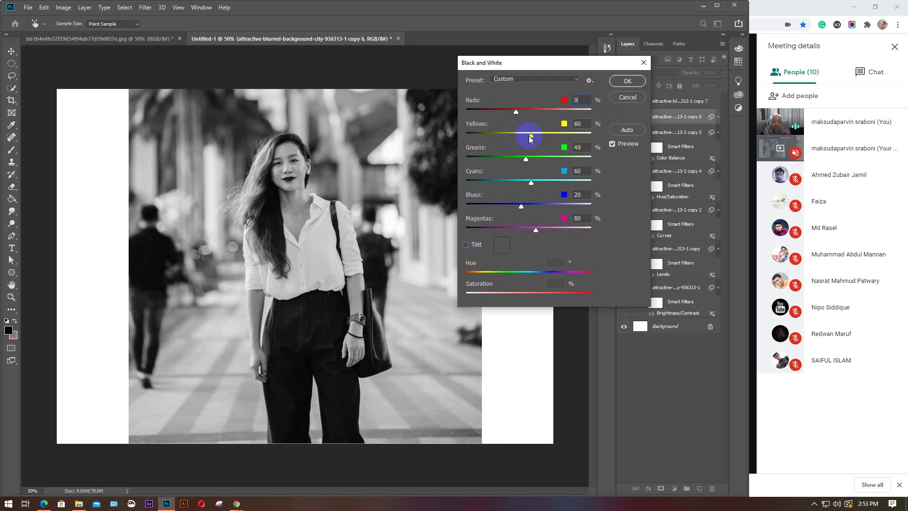
Test the Yellows and Greens mixes, set Greens to 0, then cancel the conversion
mouse_move(533, 139)
mouse_down()
mouse_move(599, 140)
mouse_move(463, 147)
mouse_move(464, 134)
mouse_move(526, 137)
mouse_up()
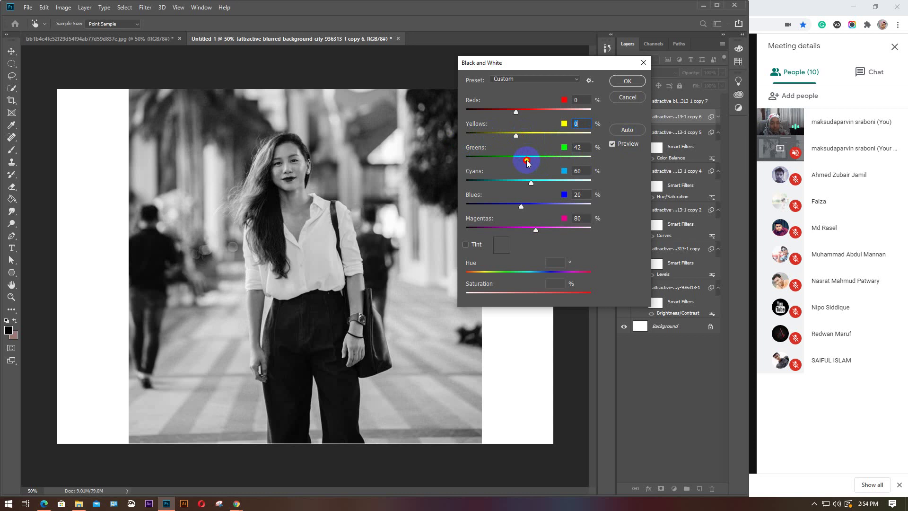
drag(526, 160, 595, 162)
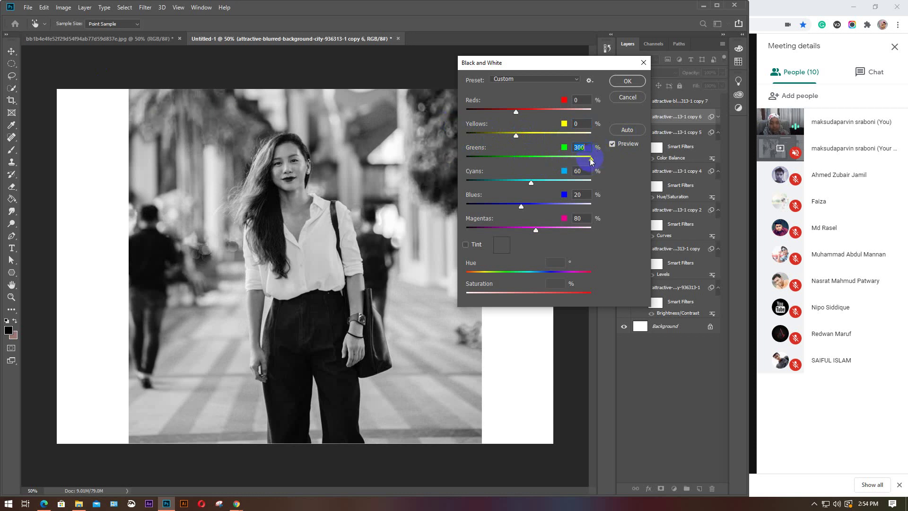
drag(591, 160, 529, 159)
text(0)
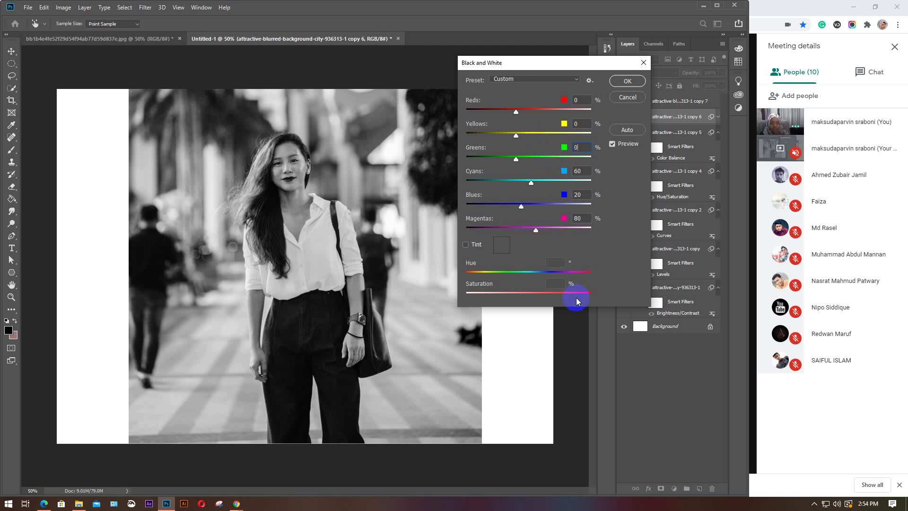
click(629, 97)
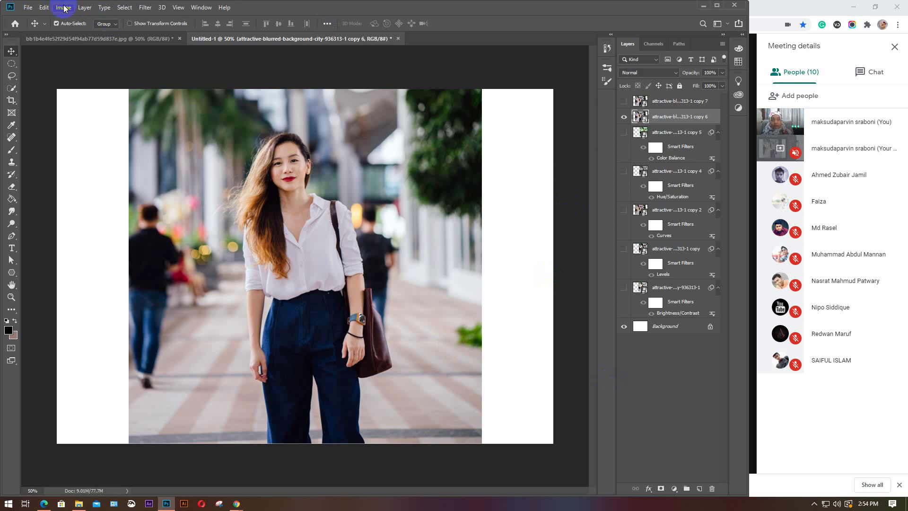
In the browser's Google Images tab, replace the corporate girl model query with 'image with color correction'
click(781, 10)
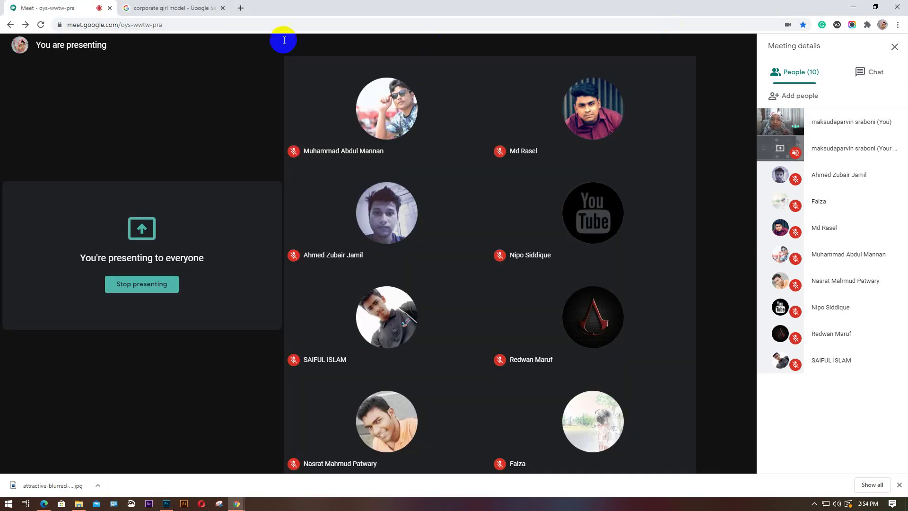
click(152, 8)
scroll(208, 144, up, 3)
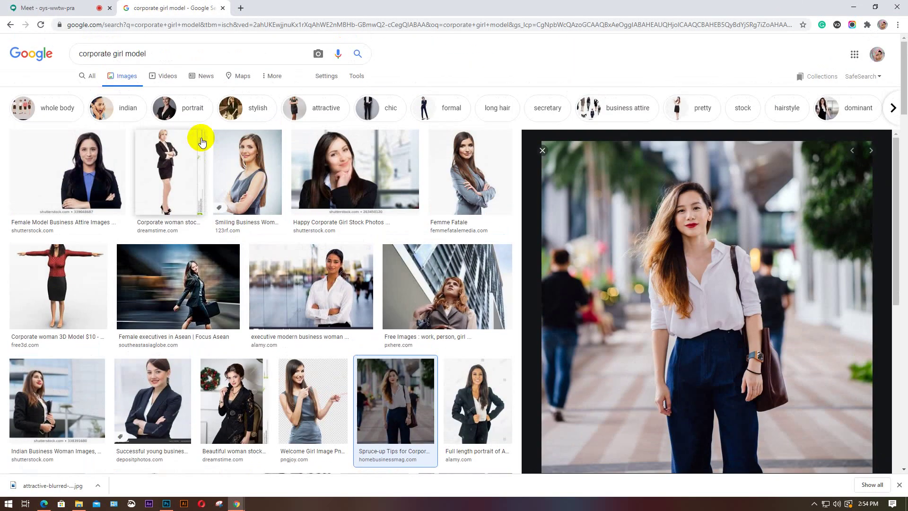
drag(176, 55, 82, 64)
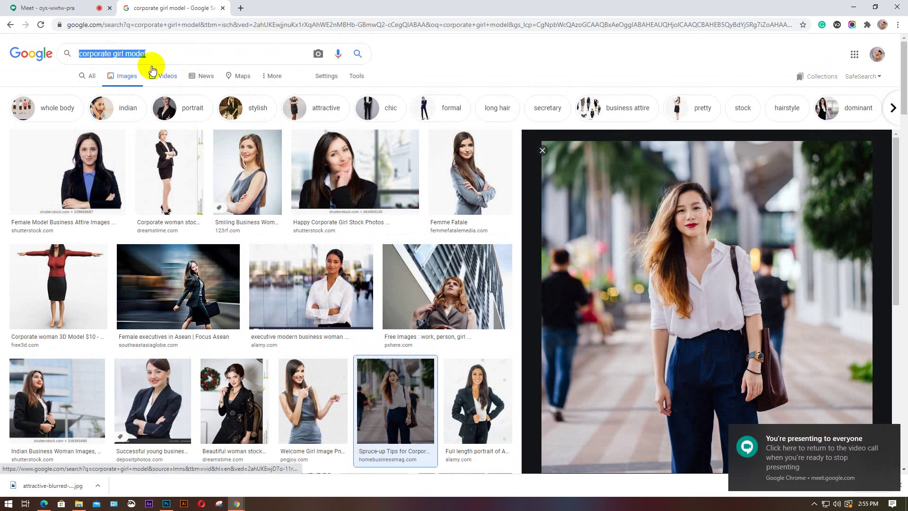
key(BackSpace)
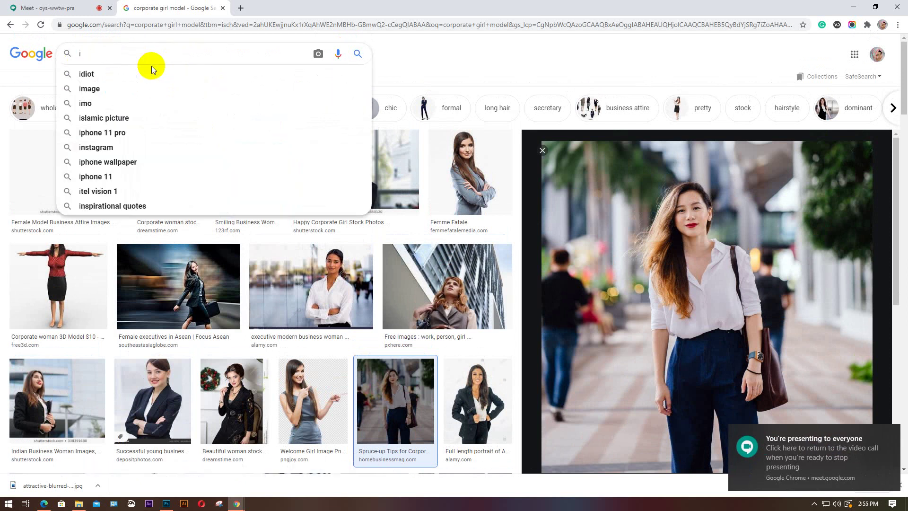
text(image )
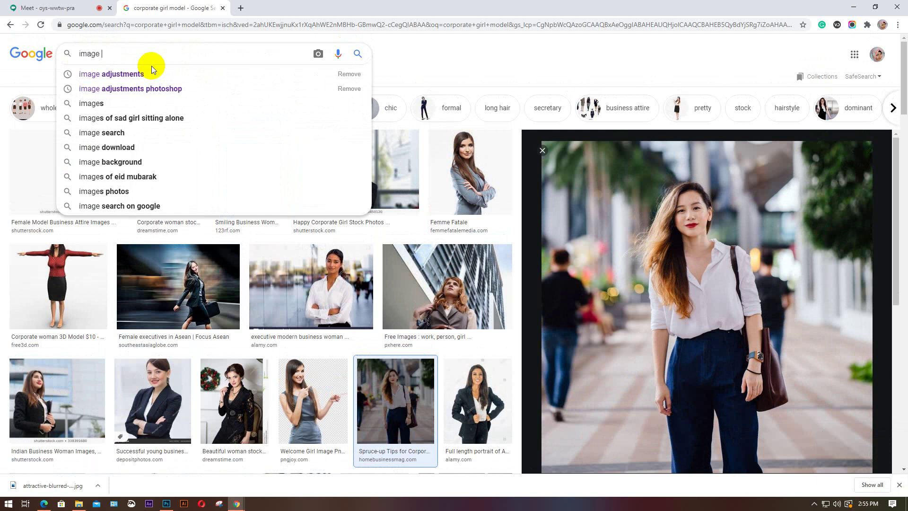
text(wit)
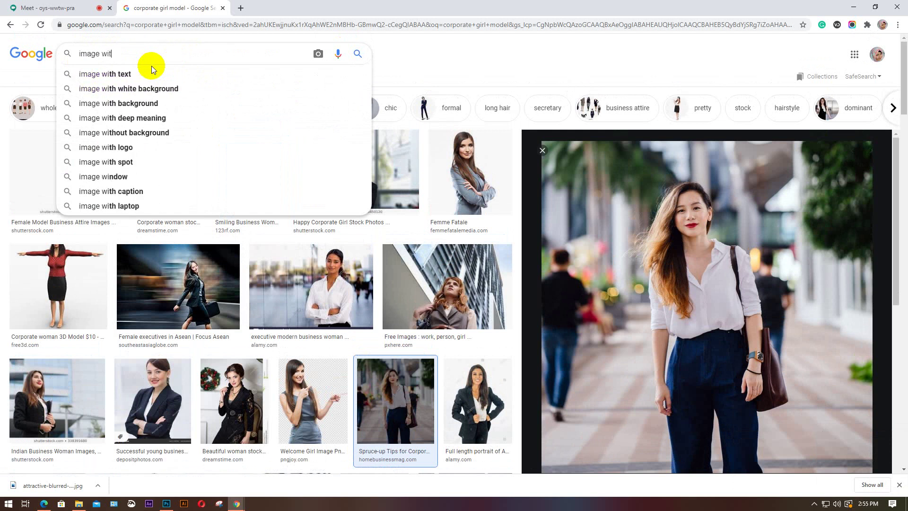
text(h color c)
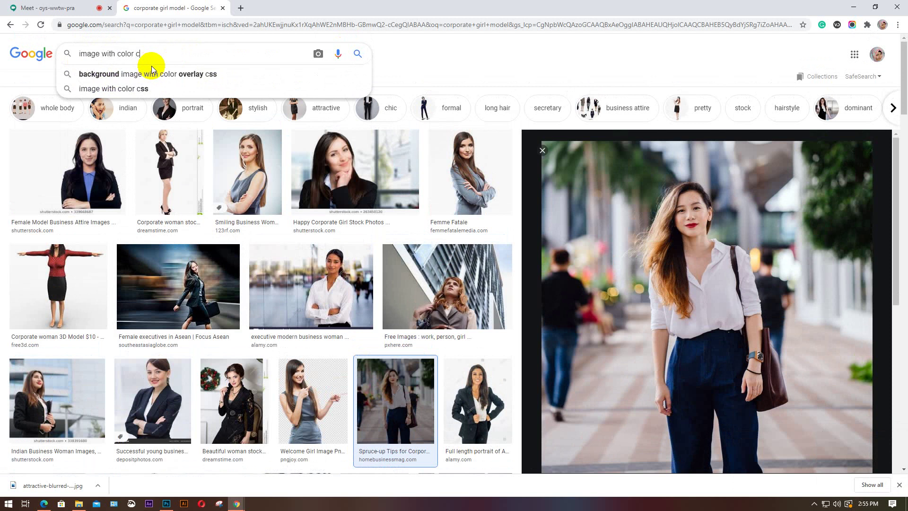
text(orre)
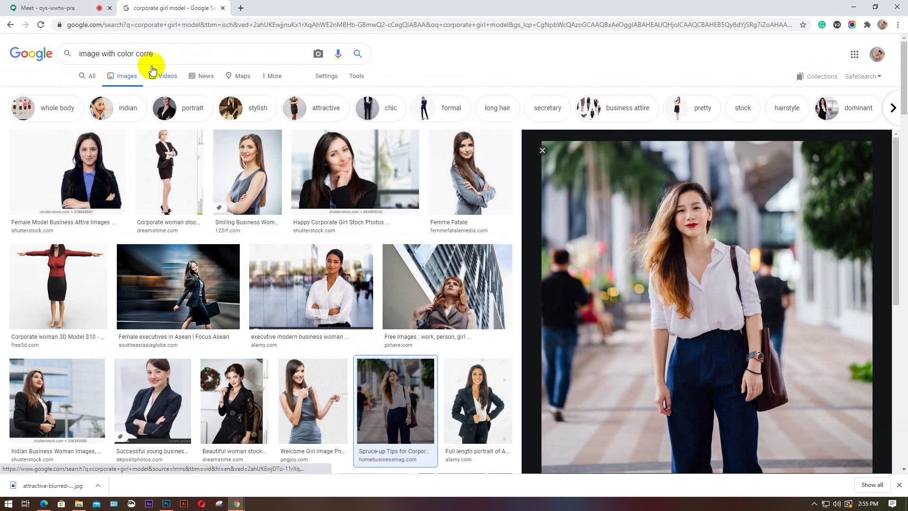
text(ction)
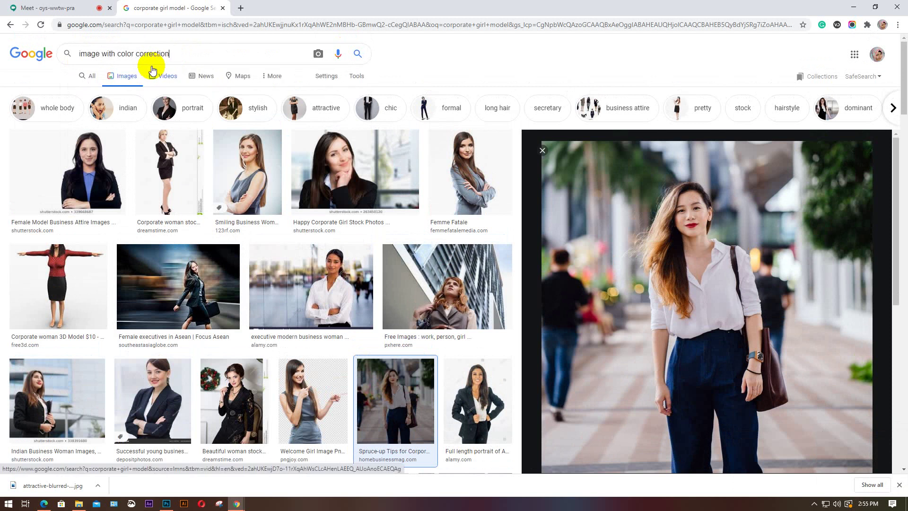
key(Return)
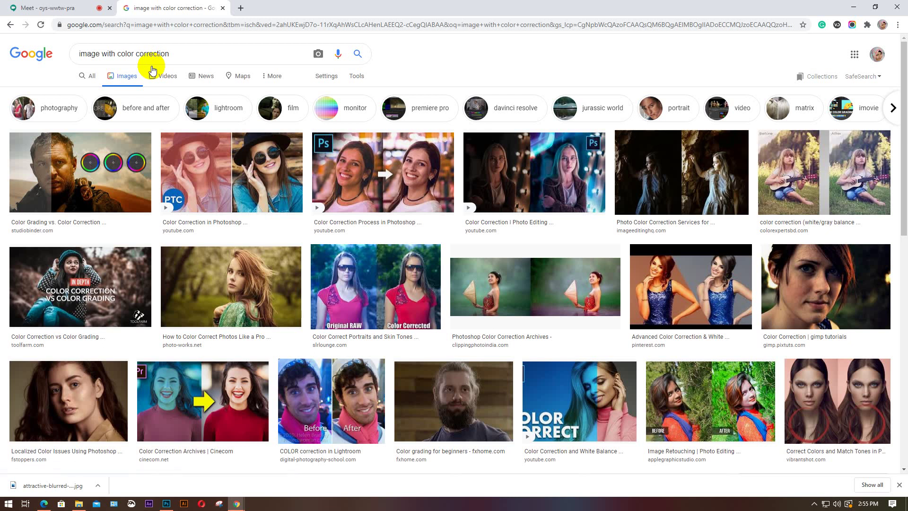
Preview several colour correction examples, such as White Balance and DOTT Animation, then return to Google Meet
click(511, 164)
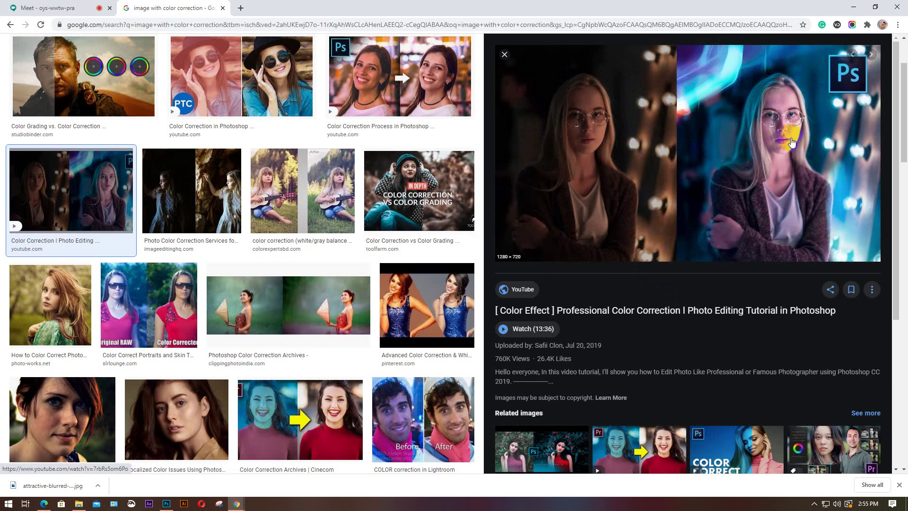
scroll(792, 142, down, 1)
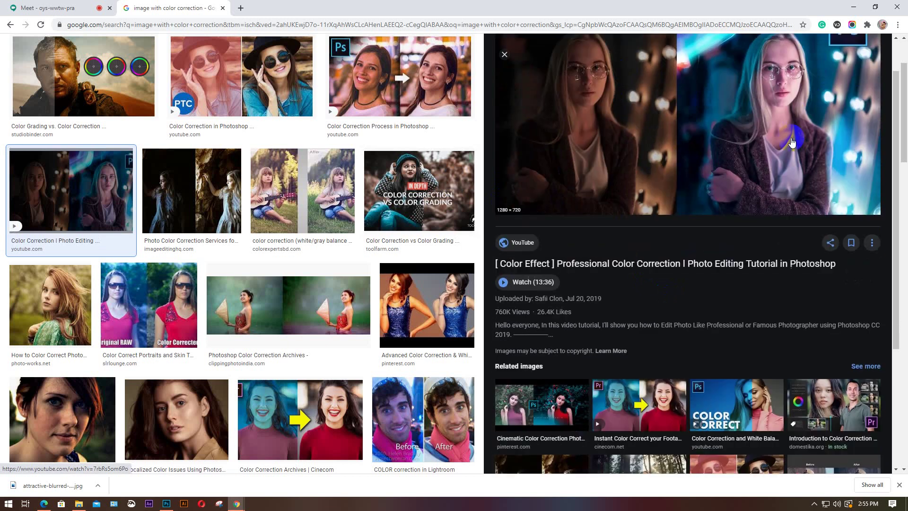
click(736, 403)
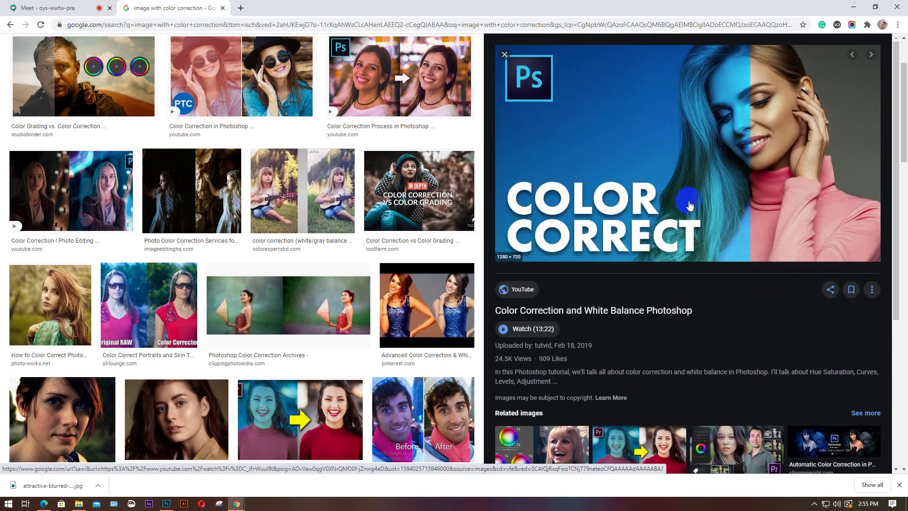
scroll(689, 204, down, 3)
click(657, 353)
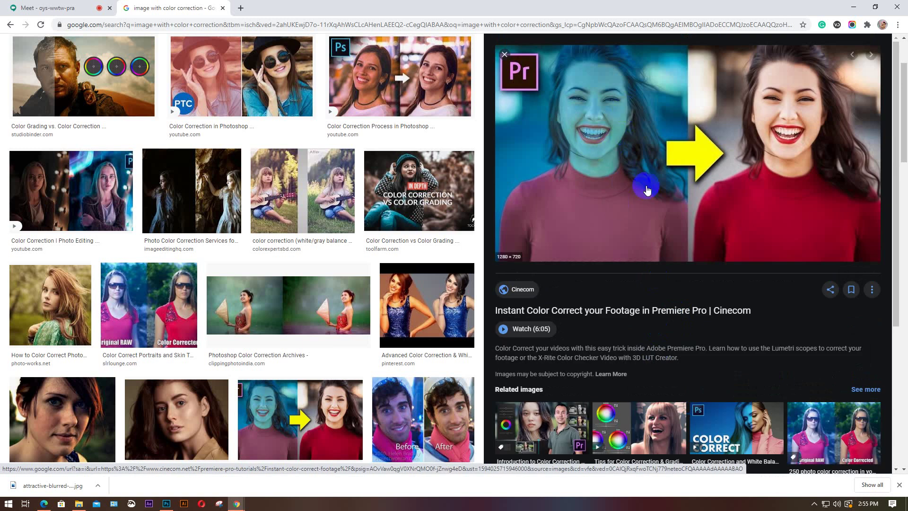
scroll(774, 142, down, 2)
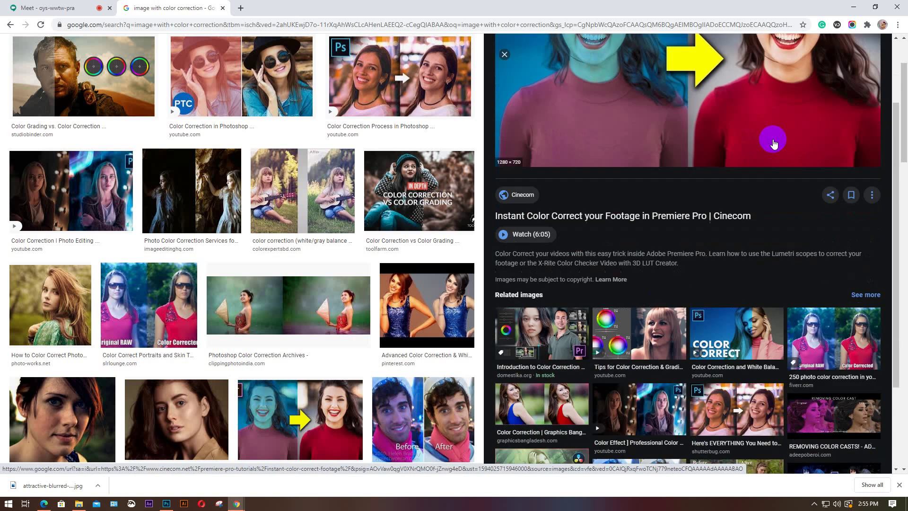
click(838, 327)
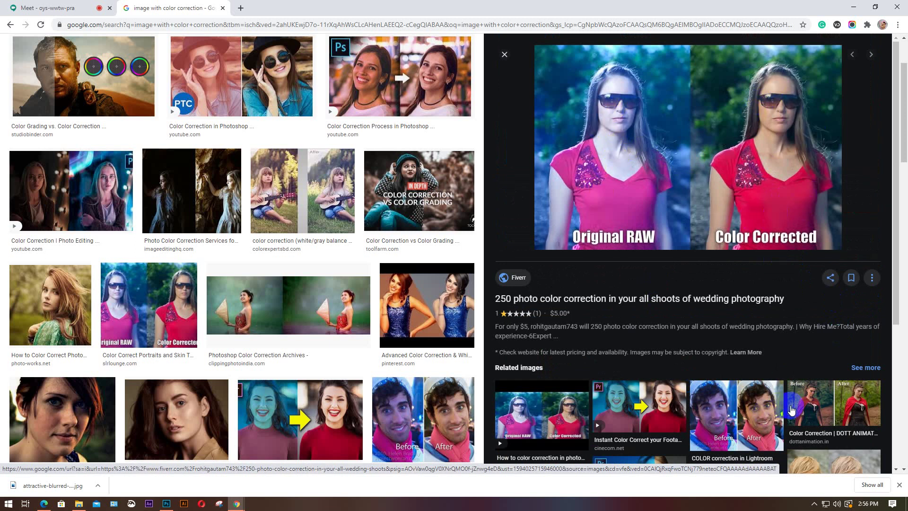
click(828, 409)
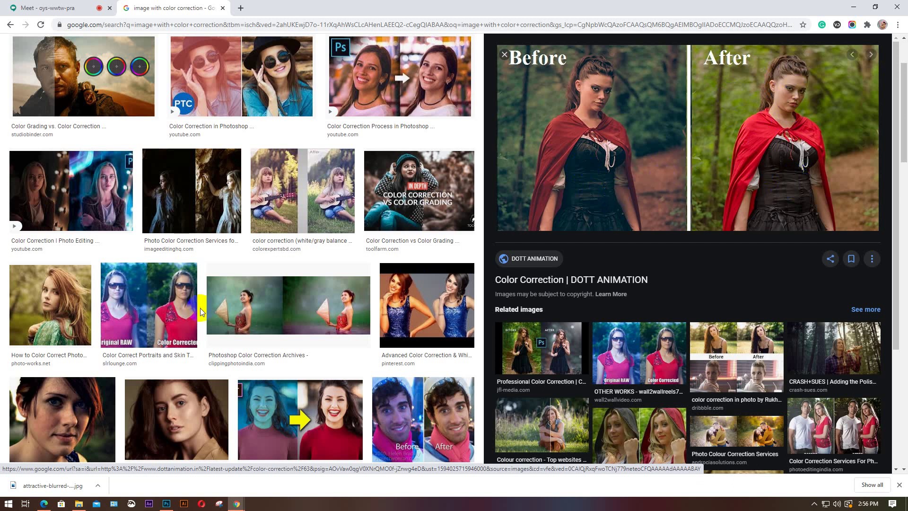
scroll(201, 311, down, 1)
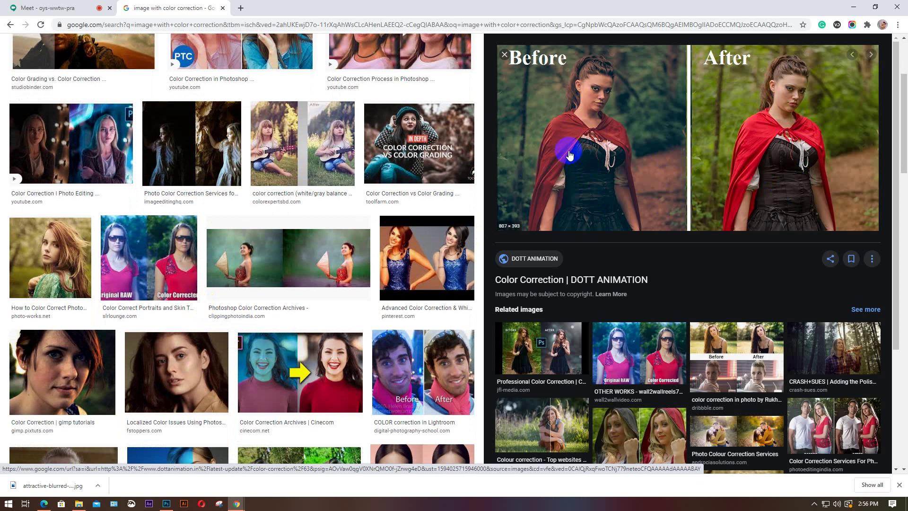
click(548, 424)
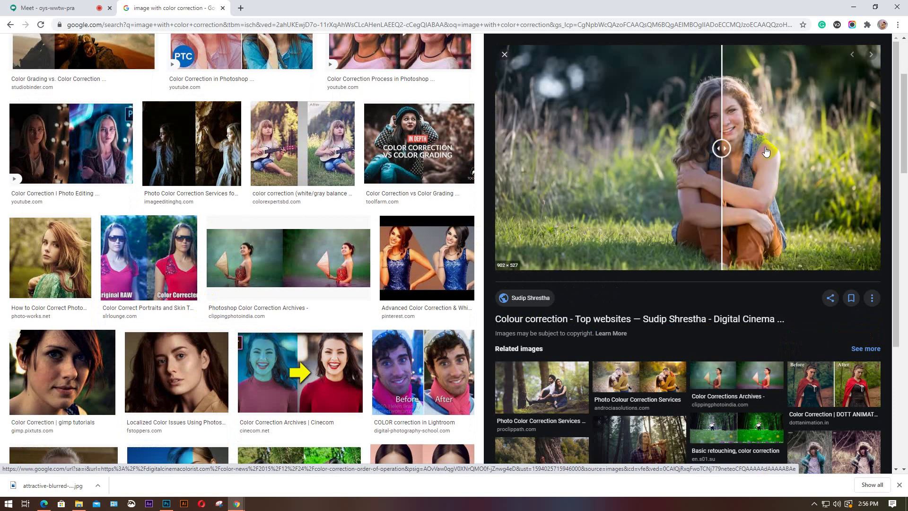
click(57, 7)
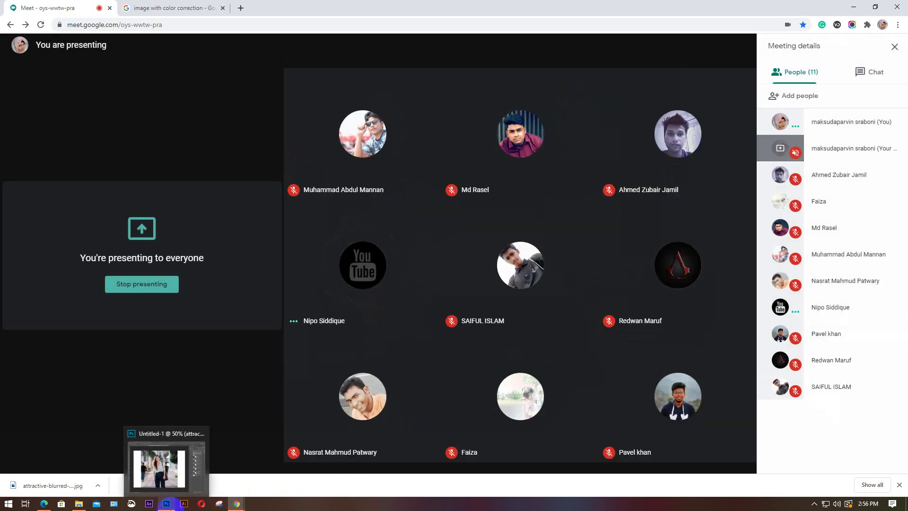
Back in Photoshop, start a Photo Filter adjustment on the copy 6 portrait
click(168, 506)
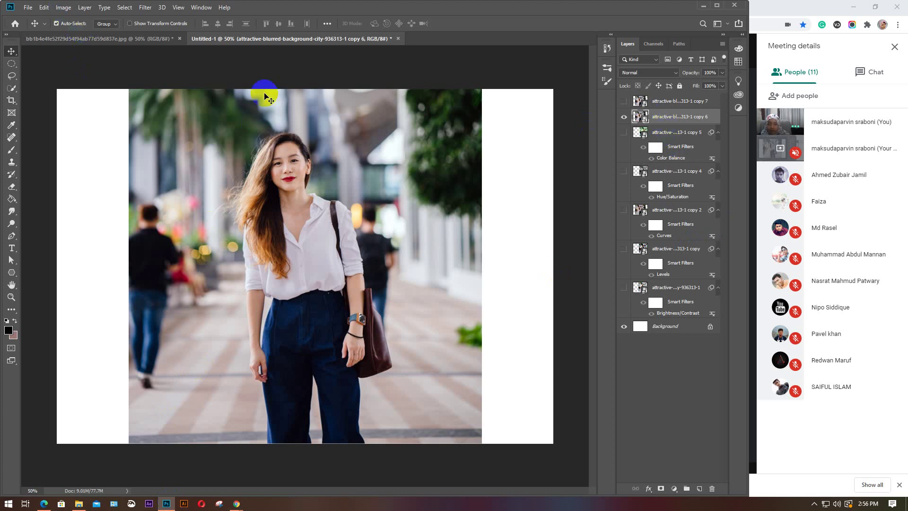
click(71, 9)
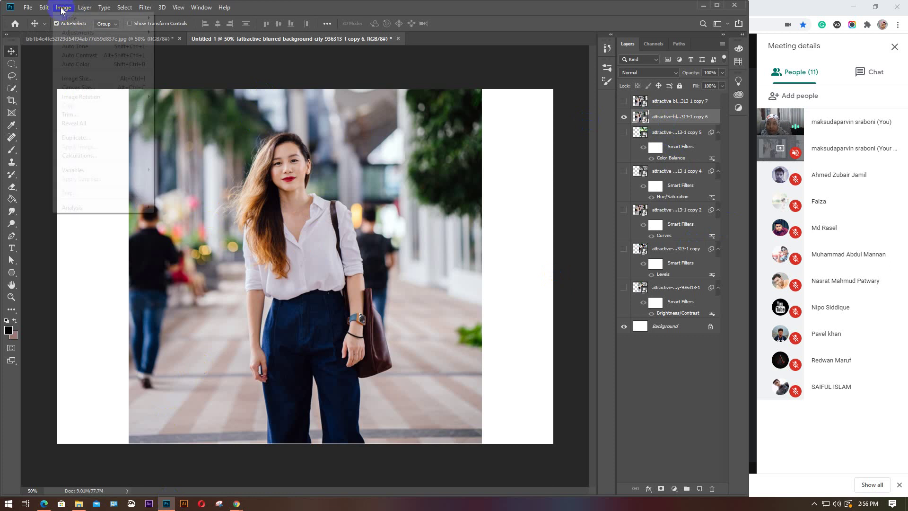
mouse_move(119, 32)
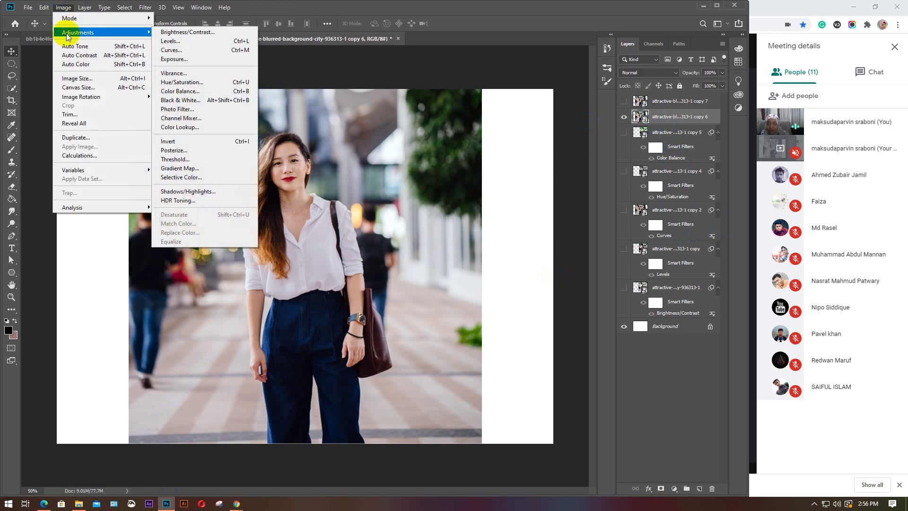
click(188, 110)
drag(443, 125, 519, 129)
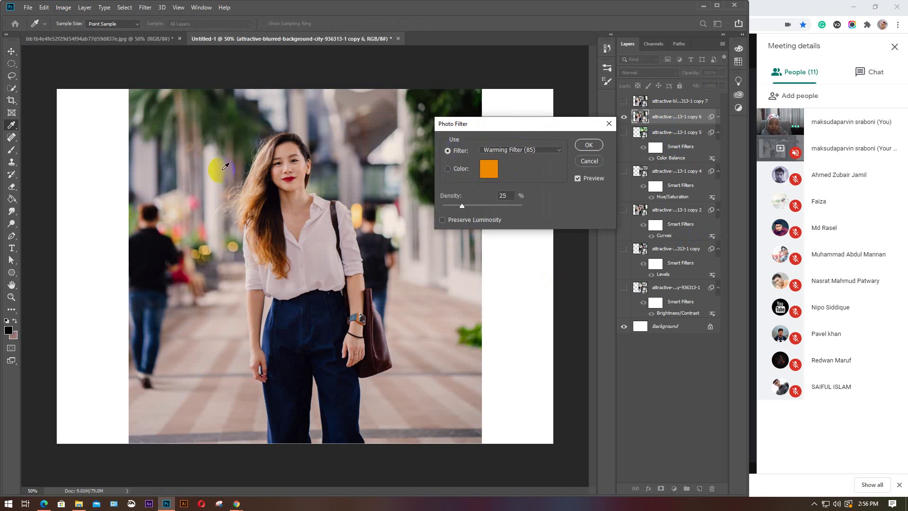
click(501, 136)
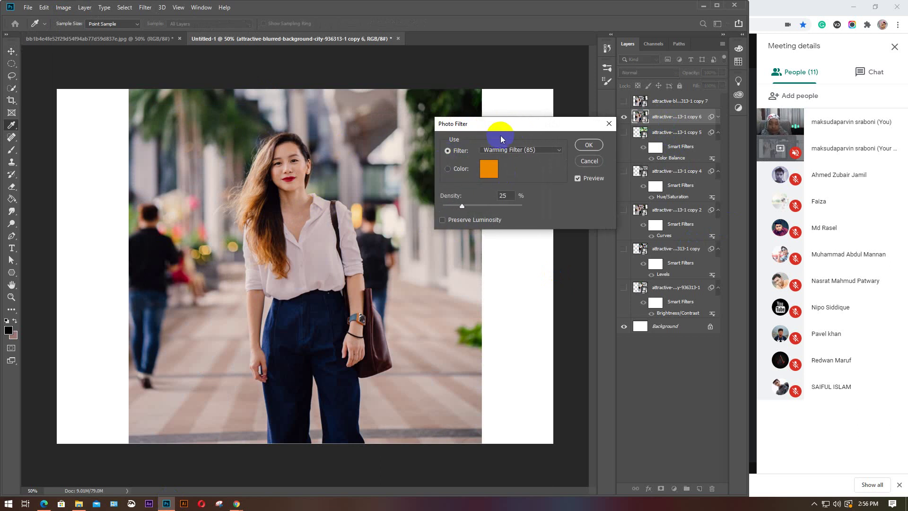
Try the Cooling Filter (80), Yellow and Deep Red presets, then pick a custom cyan colour
click(559, 151)
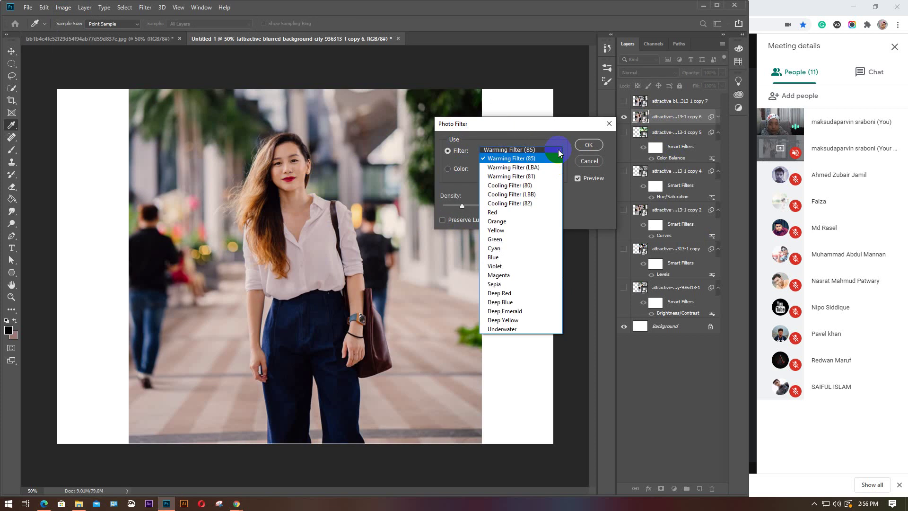
click(526, 186)
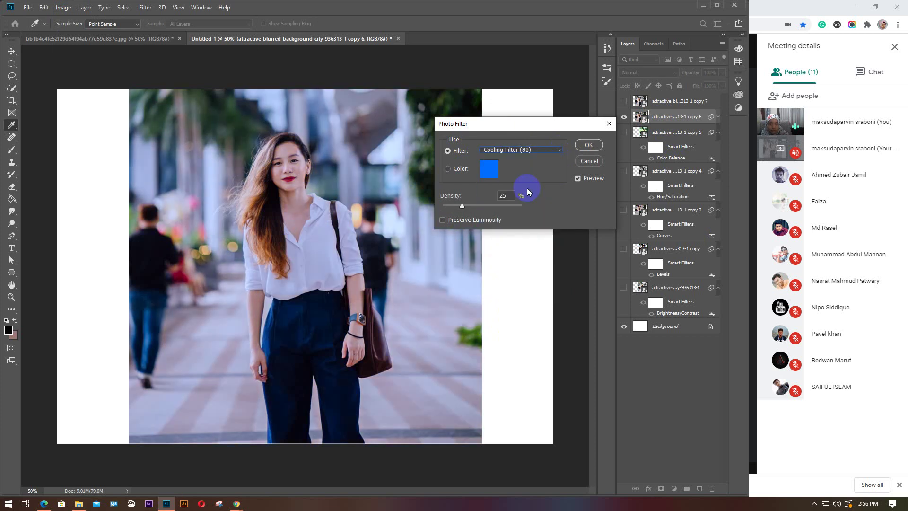
click(557, 151)
click(506, 231)
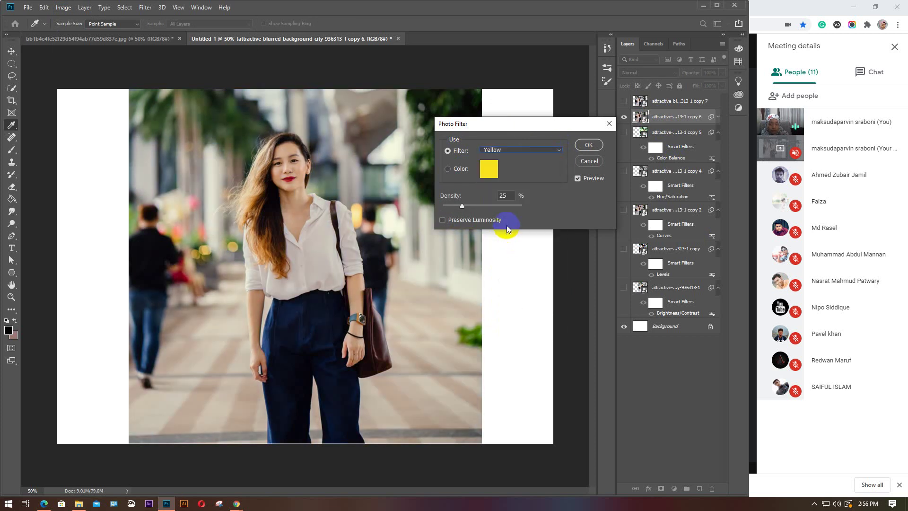
click(555, 161)
click(503, 294)
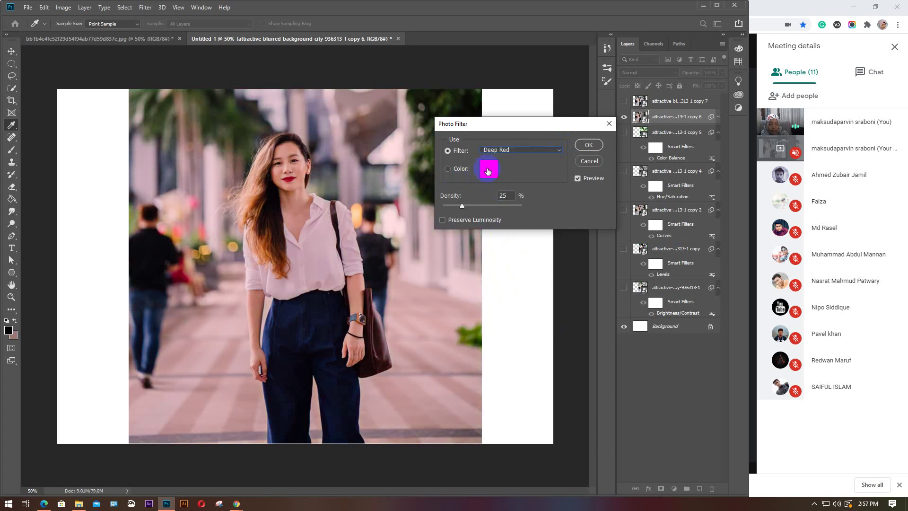
click(489, 170)
click(532, 233)
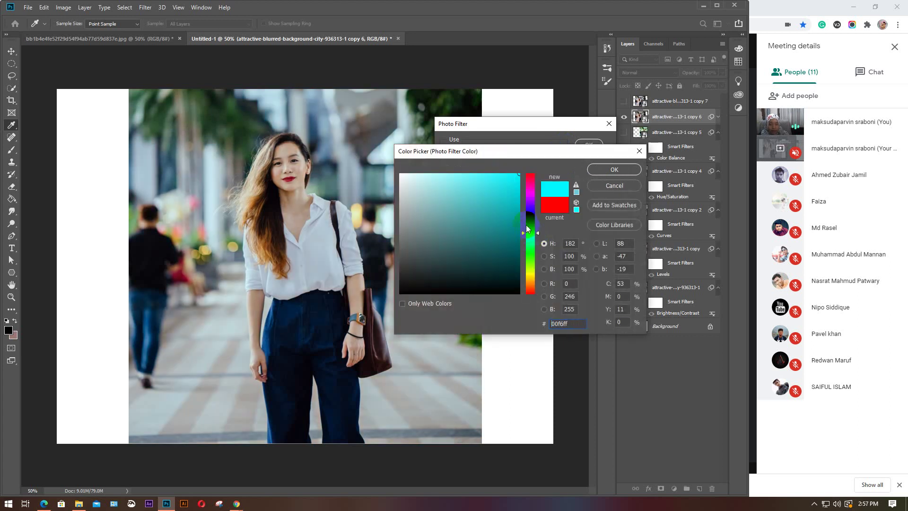
Set the Photo Filter colour to cyan 00d8ff and its density to 56%
drag(540, 280, 530, 190)
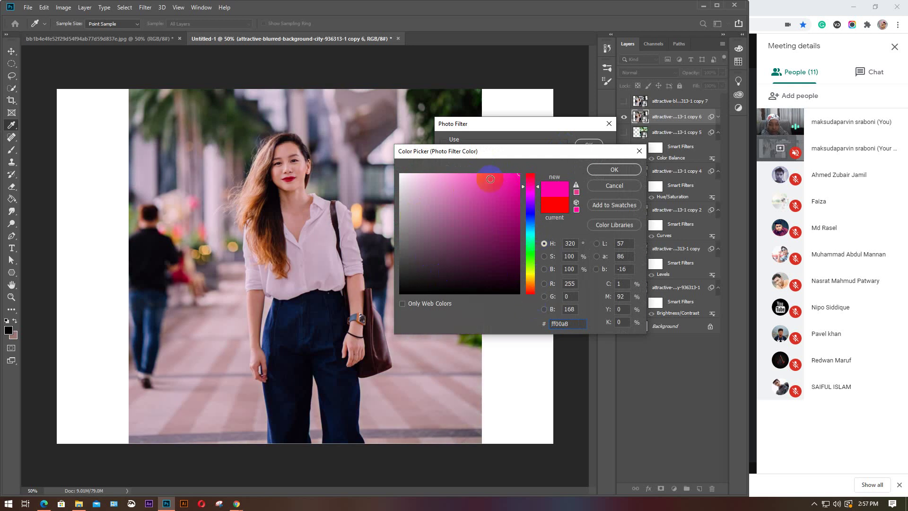
drag(412, 283, 391, 159)
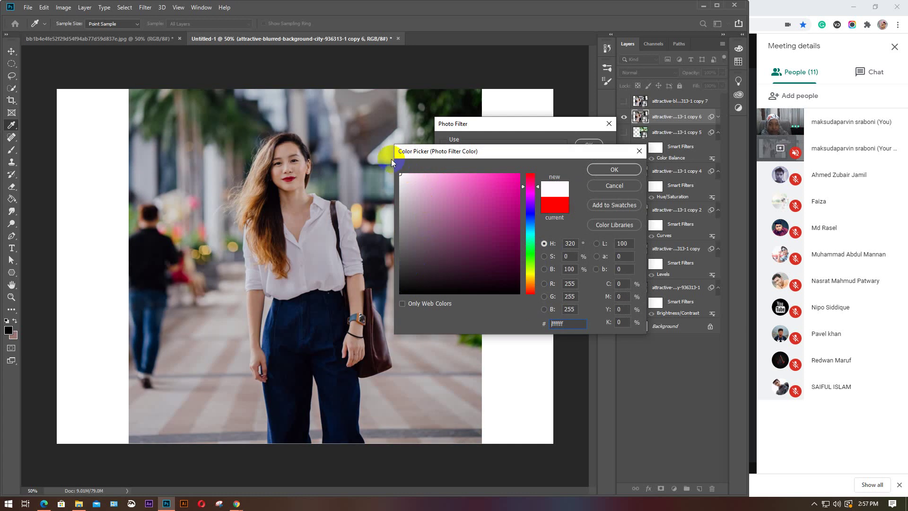
drag(337, 189, 528, 157)
drag(538, 200, 531, 179)
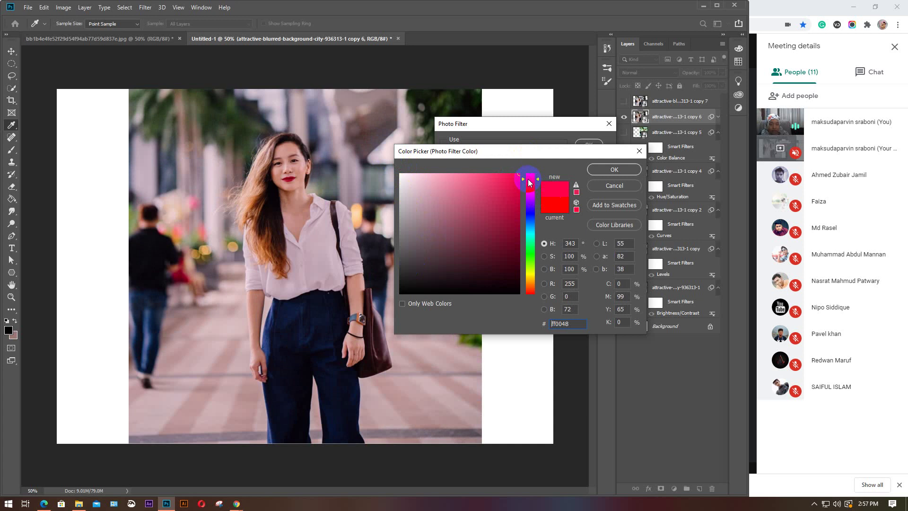
click(535, 282)
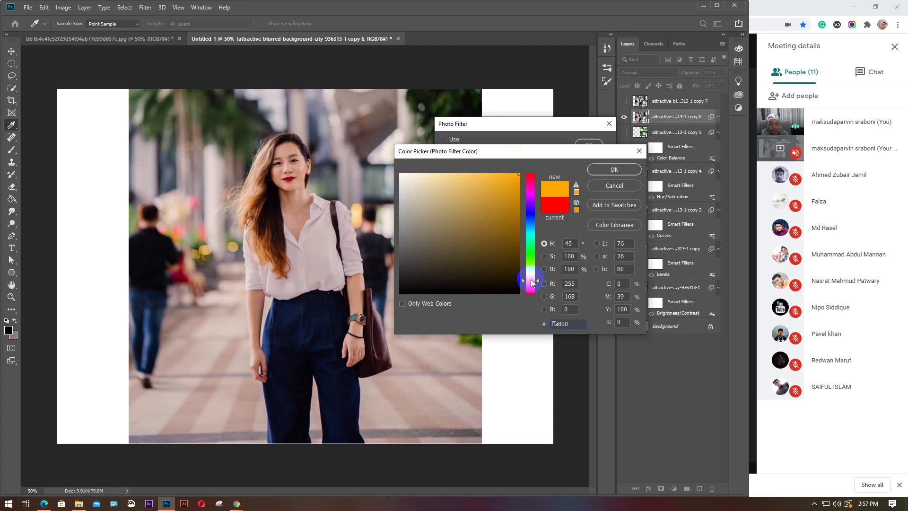
drag(534, 283, 533, 230)
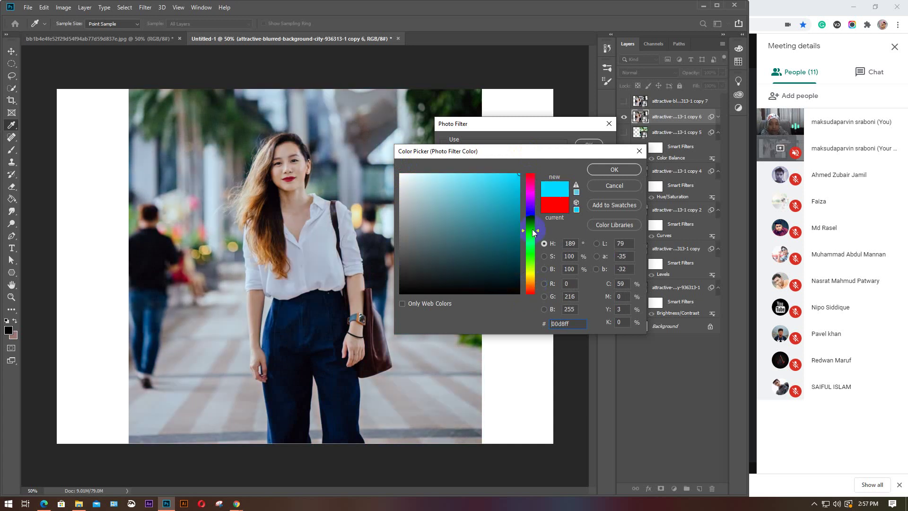
click(613, 169)
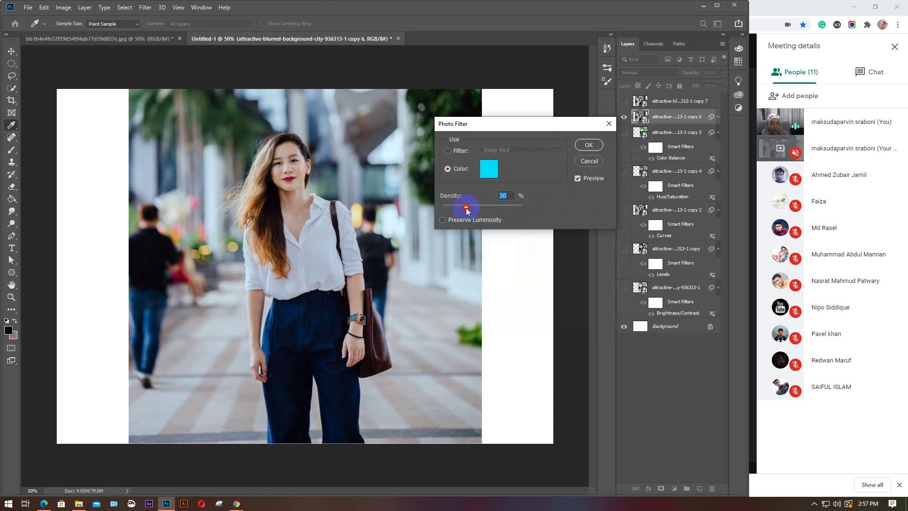
drag(462, 206, 436, 209)
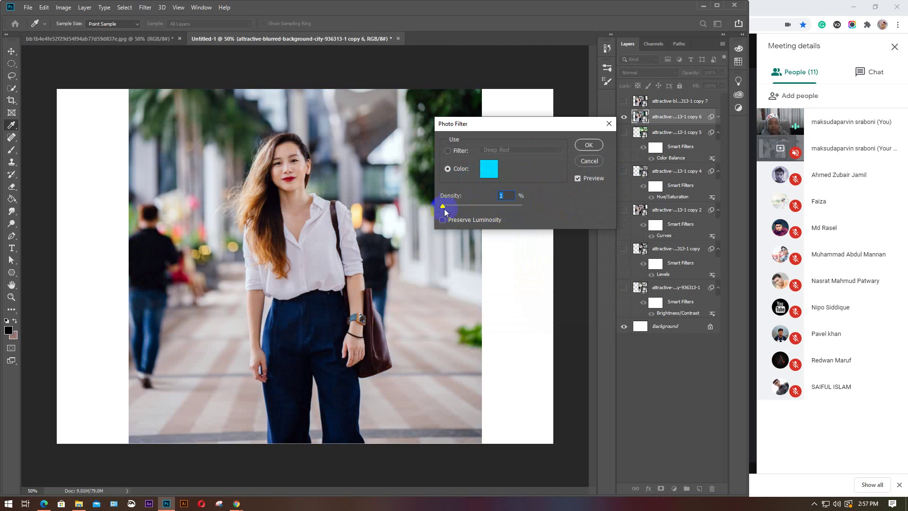
Try cyan densities between 1 and 100, toggle Preserve Luminosity, then close the Photo Filter unapplied
drag(443, 208, 523, 206)
click(462, 220)
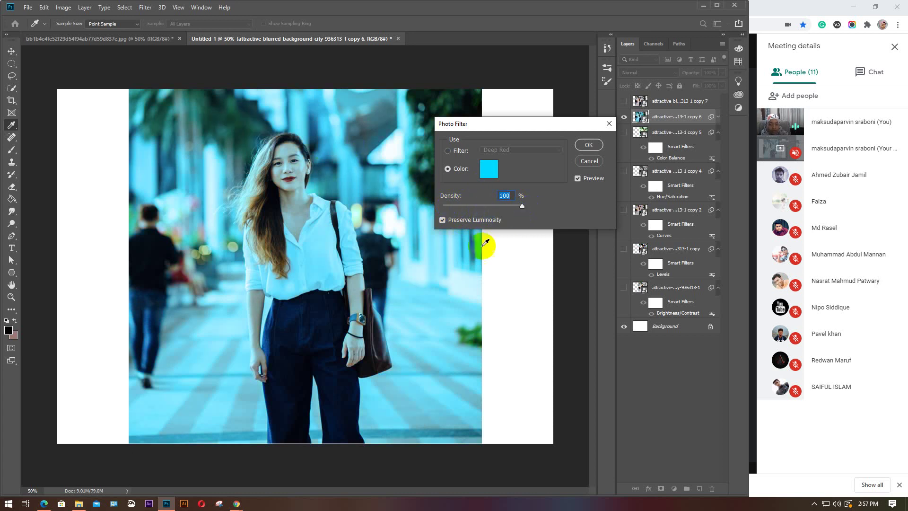
drag(519, 211, 466, 207)
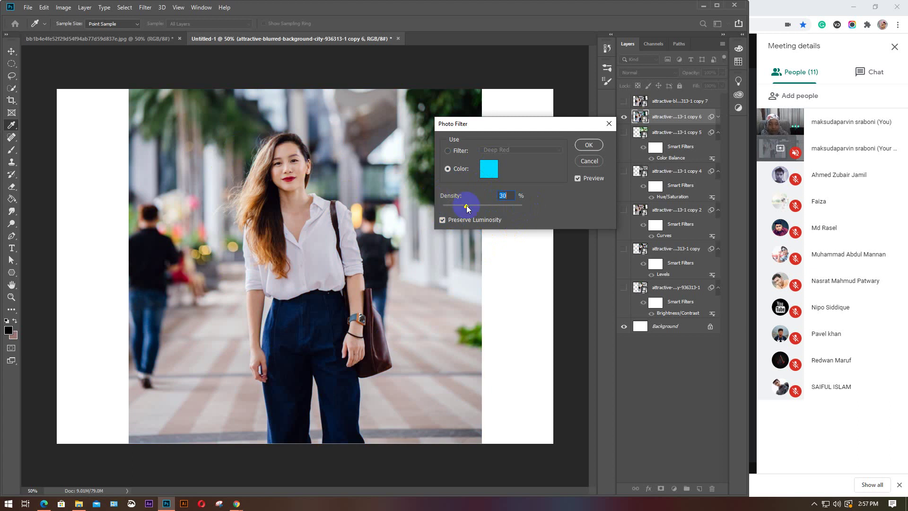
click(442, 220)
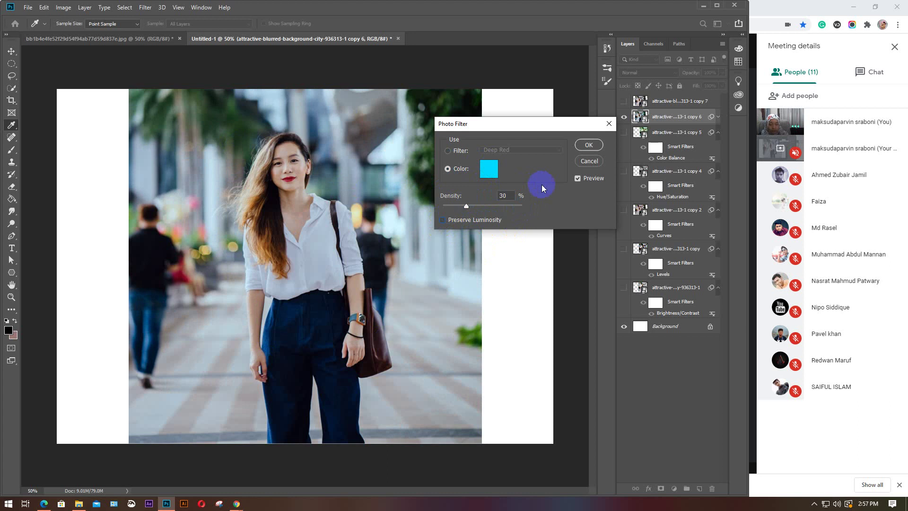
click(443, 220)
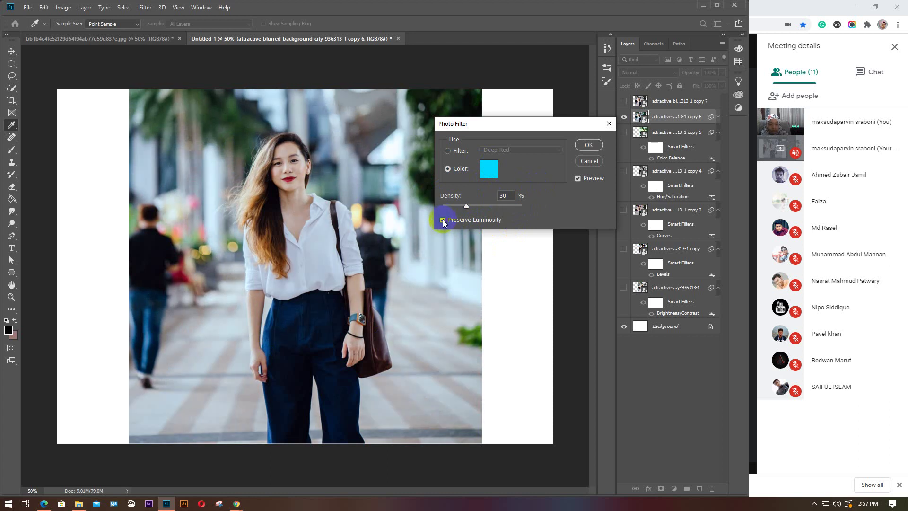
click(607, 125)
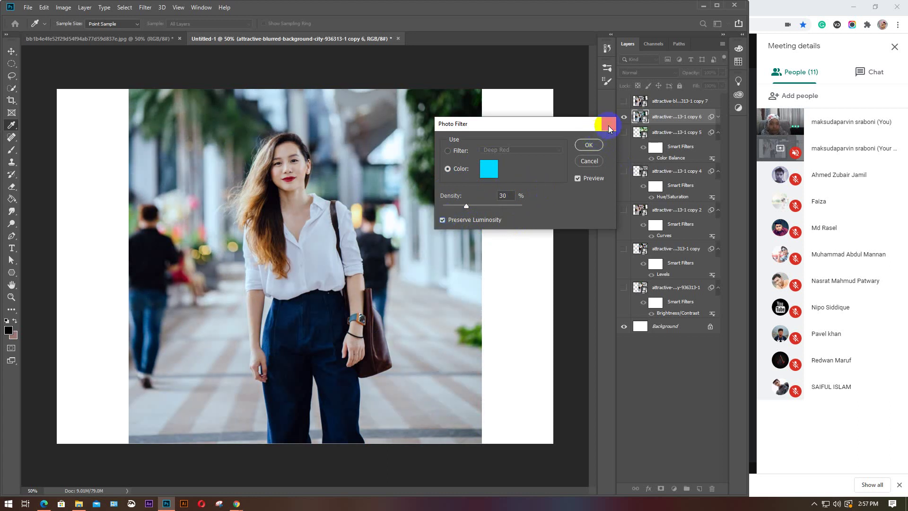
Open the Channel Mixer on copy 6 at default settings and shift its dialog right
click(62, 7)
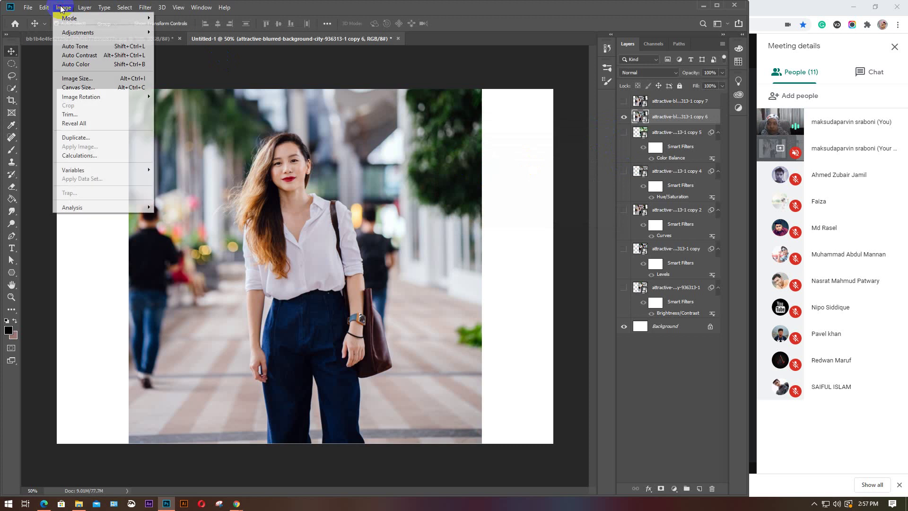
mouse_move(76, 32)
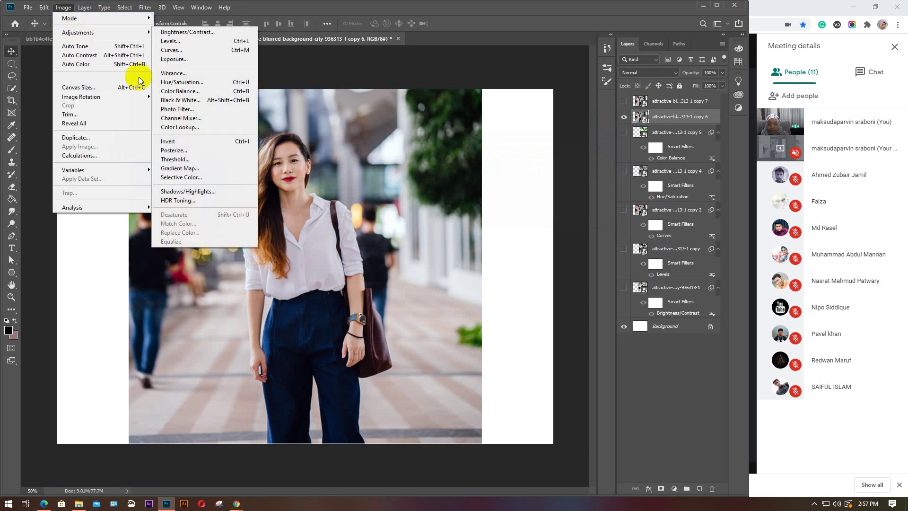
click(181, 120)
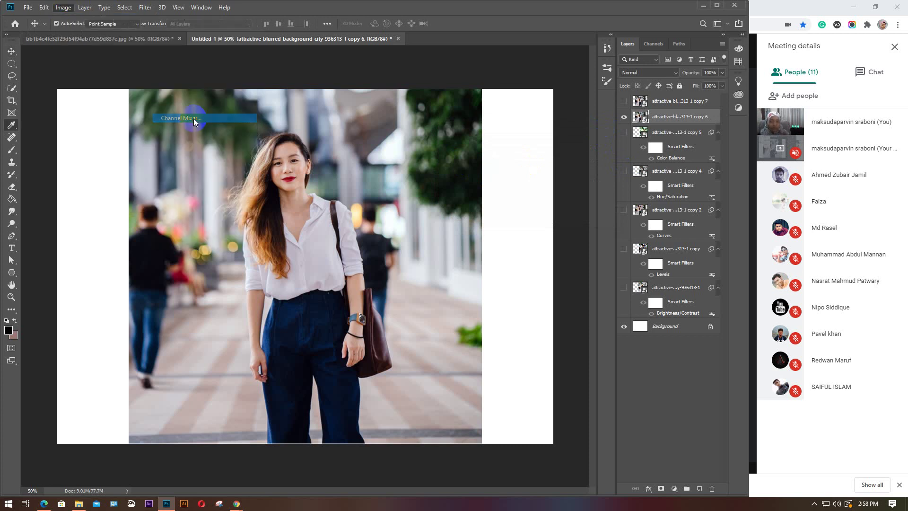
drag(454, 90, 519, 93)
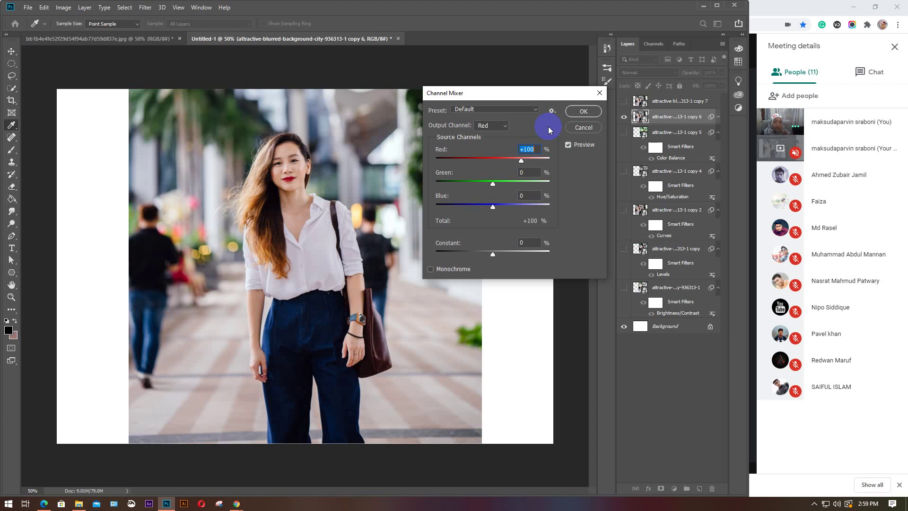
click(528, 118)
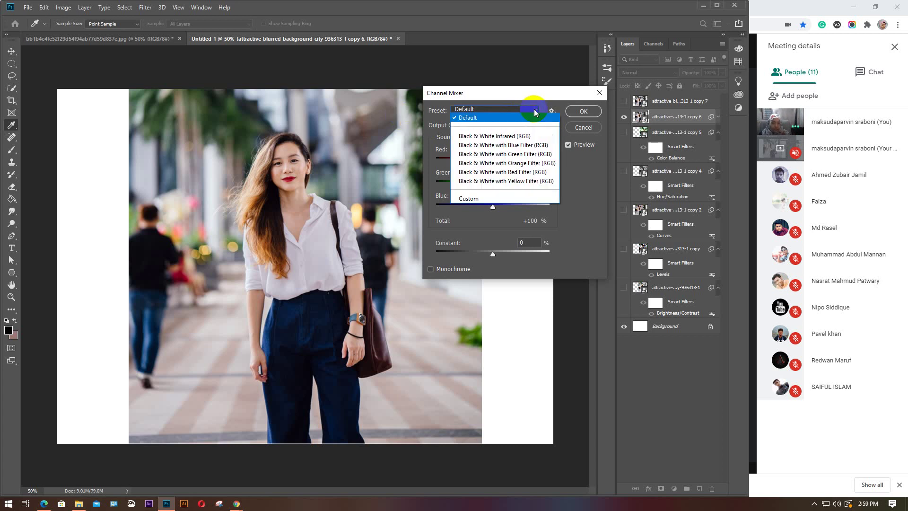
click(501, 154)
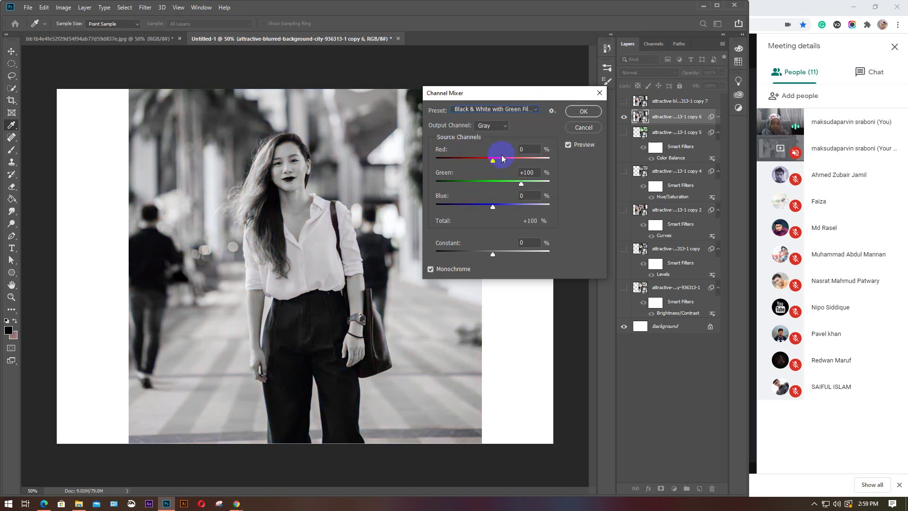
click(536, 109)
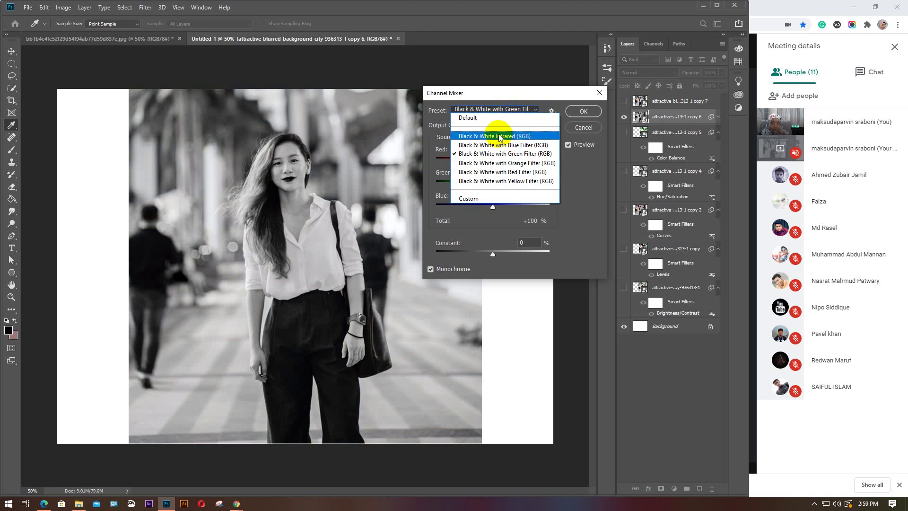
click(494, 136)
click(532, 110)
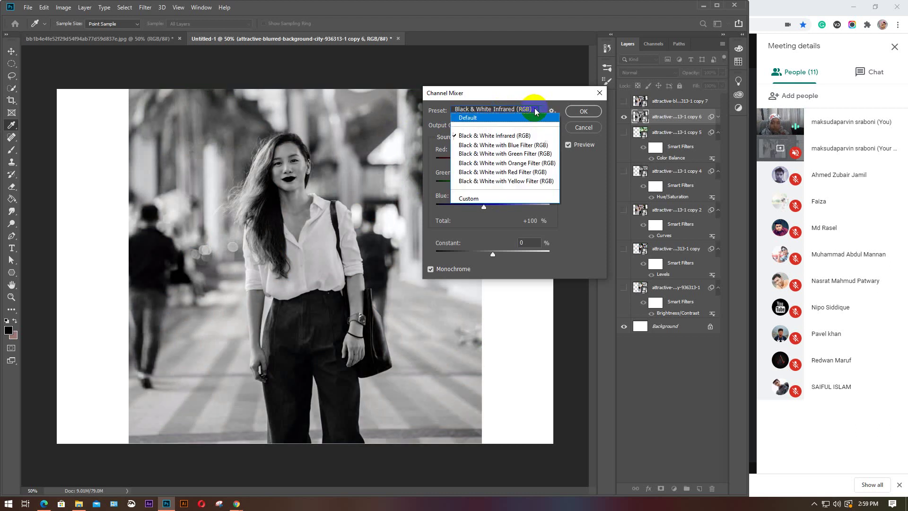
click(524, 182)
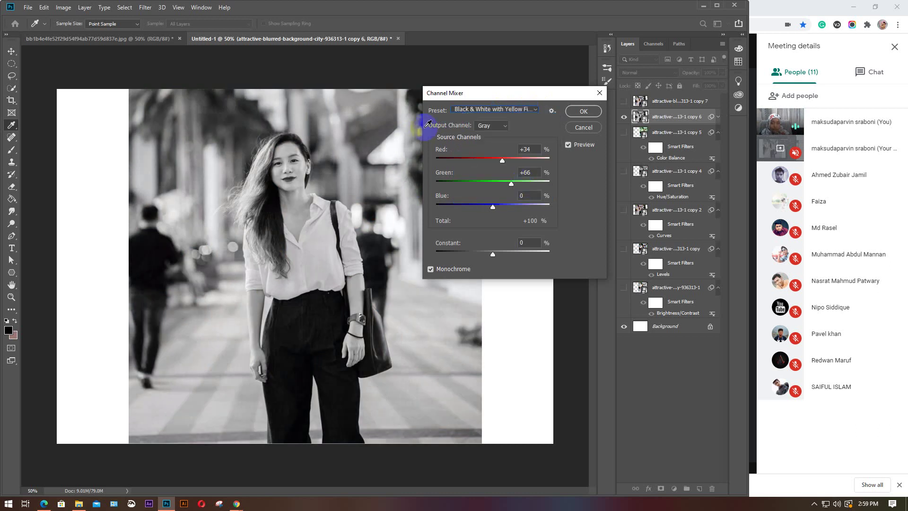
click(530, 109)
click(488, 121)
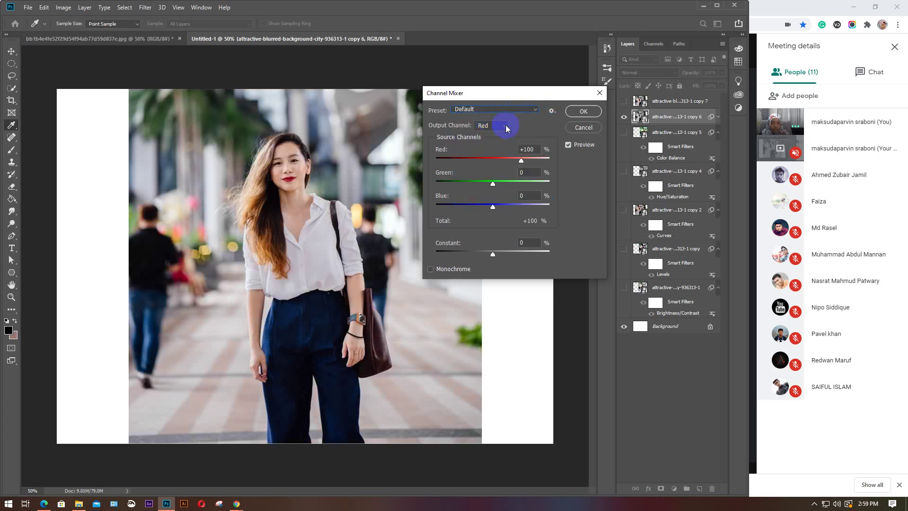
click(505, 125)
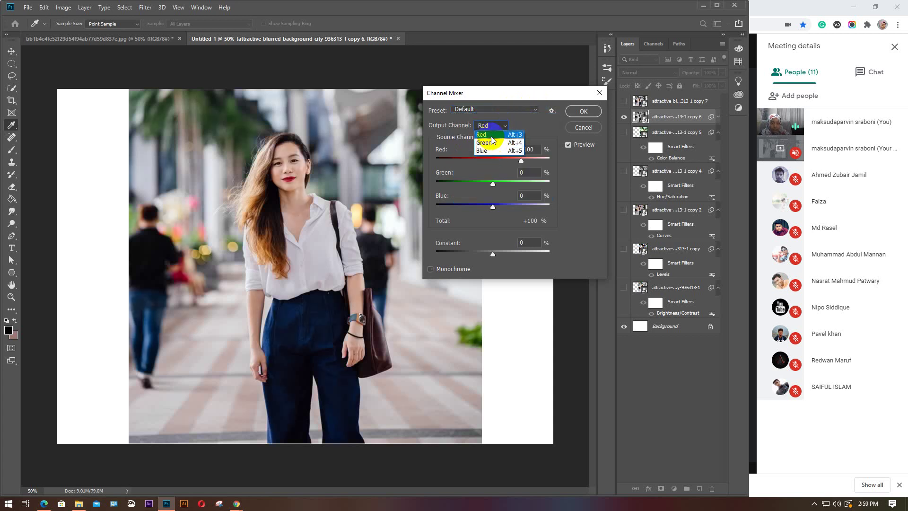
click(492, 135)
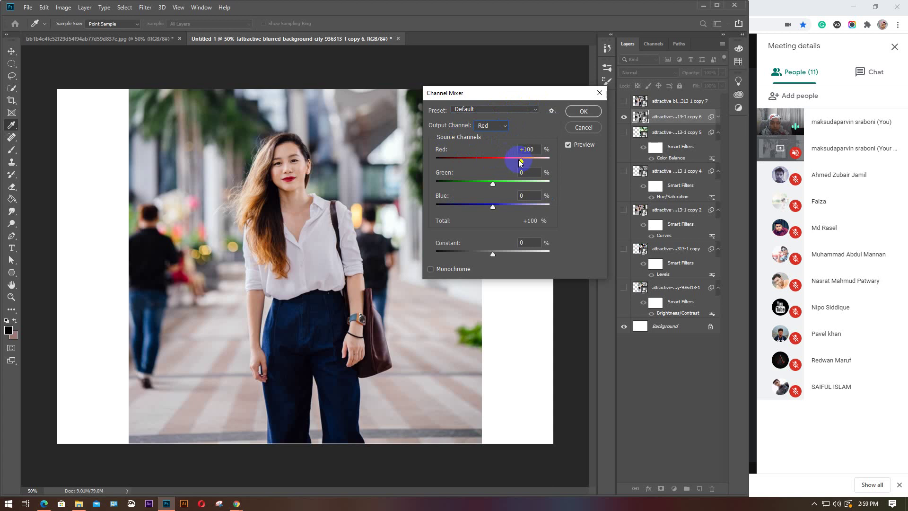
Experiment with the Red output mix: green to +54, blue up to +168 and back, constant shifted
drag(521, 161, 512, 191)
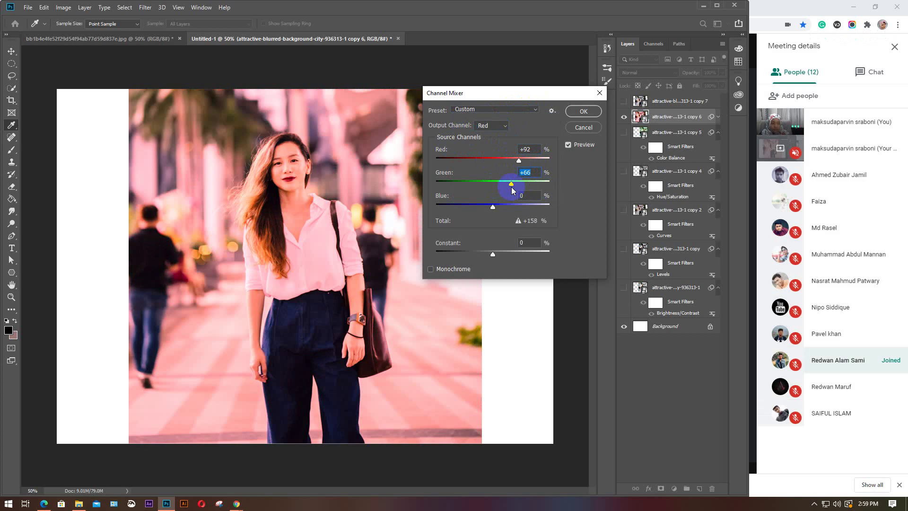
drag(512, 187, 509, 185)
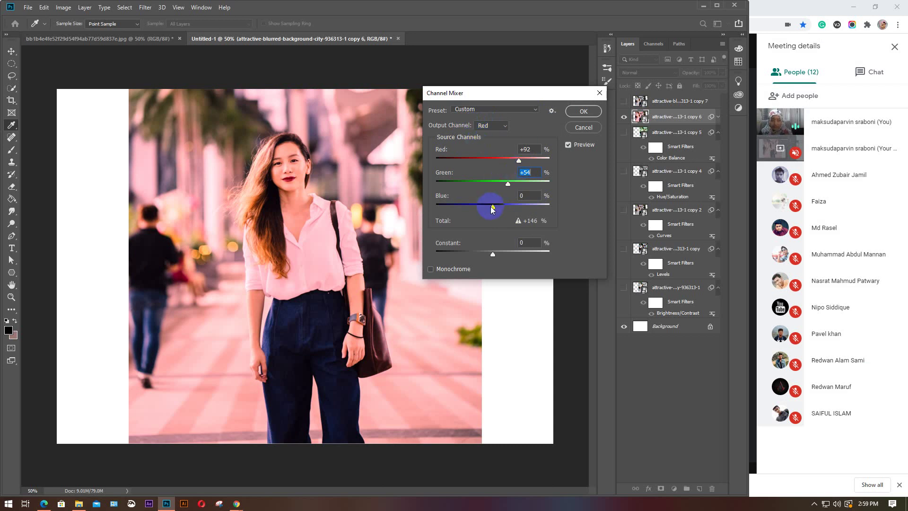
mouse_move(492, 207)
mouse_down()
mouse_move(522, 205)
mouse_move(492, 207)
mouse_up()
drag(492, 207, 541, 206)
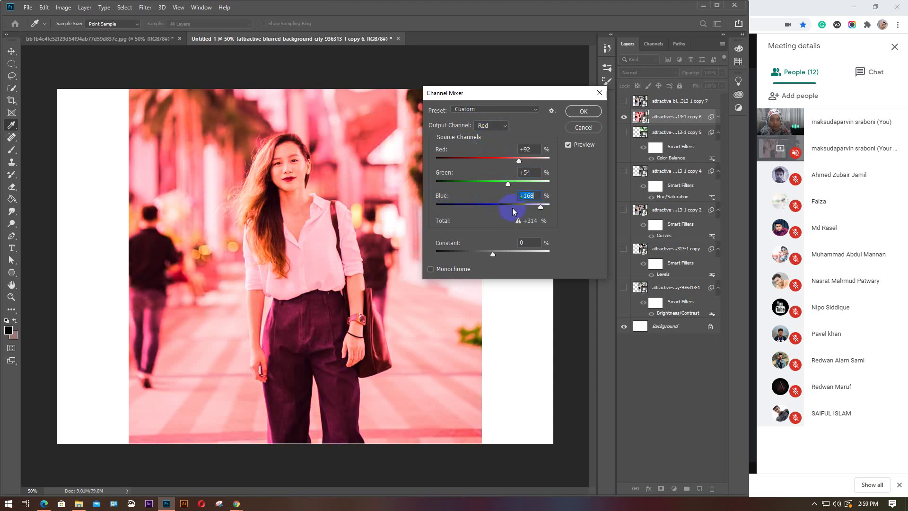
drag(539, 206, 492, 209)
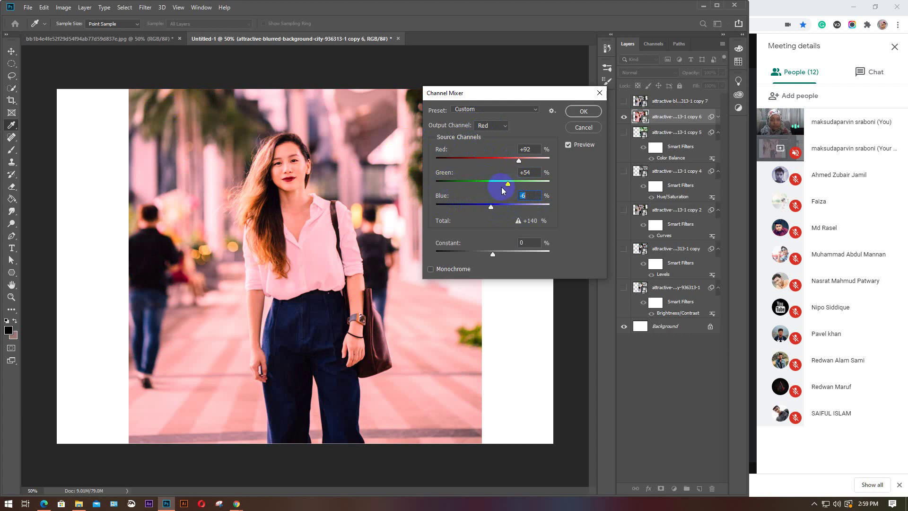
mouse_move(508, 183)
mouse_down()
mouse_move(554, 191)
mouse_move(445, 196)
mouse_move(508, 185)
mouse_up()
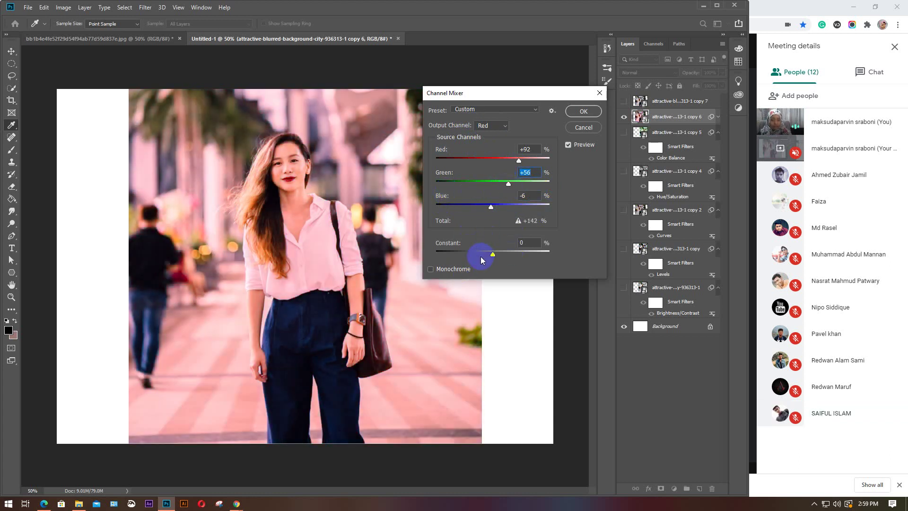
mouse_move(493, 254)
mouse_down()
mouse_move(537, 252)
mouse_move(465, 252)
mouse_move(486, 255)
mouse_up()
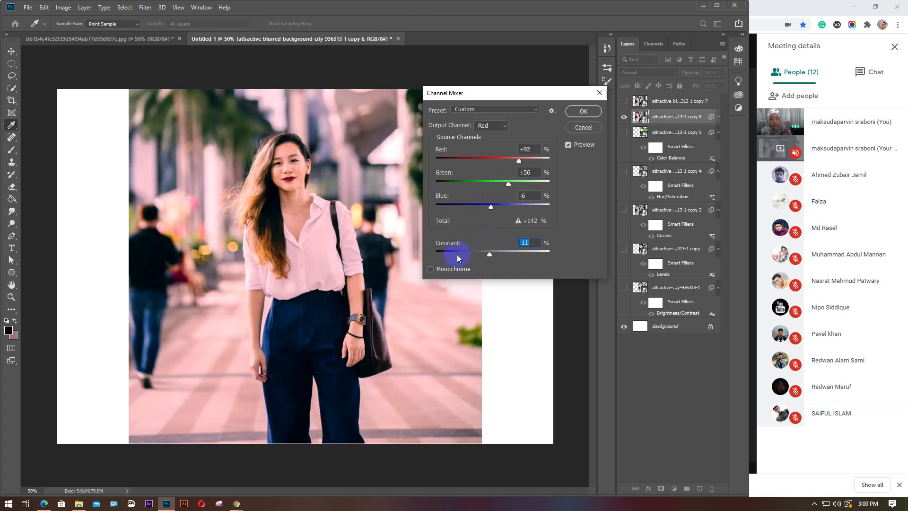
Switch the output to Green, tweak red and green sources, then close Channel Mixer without applying
click(505, 127)
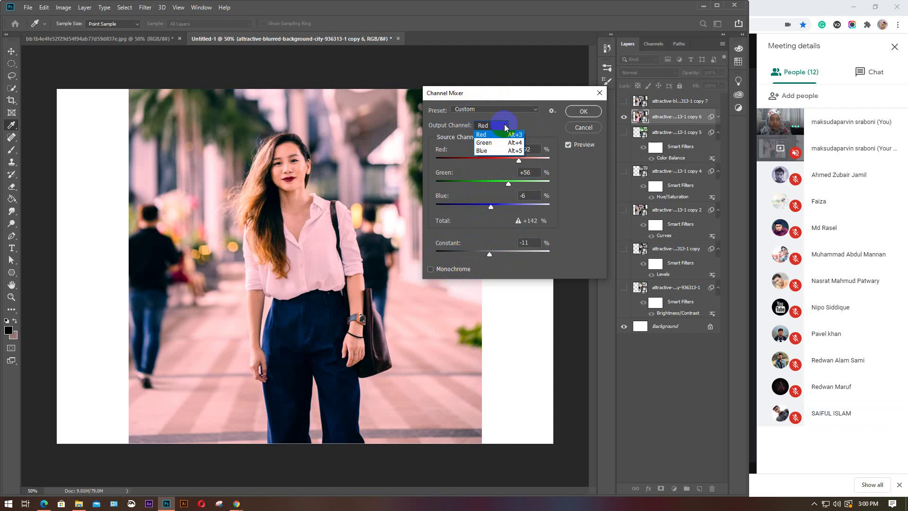
click(494, 142)
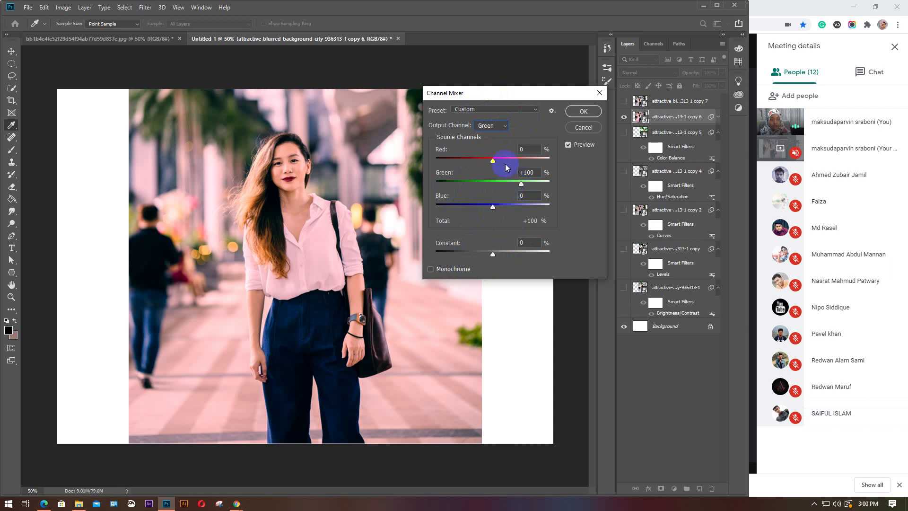
drag(492, 161, 460, 164)
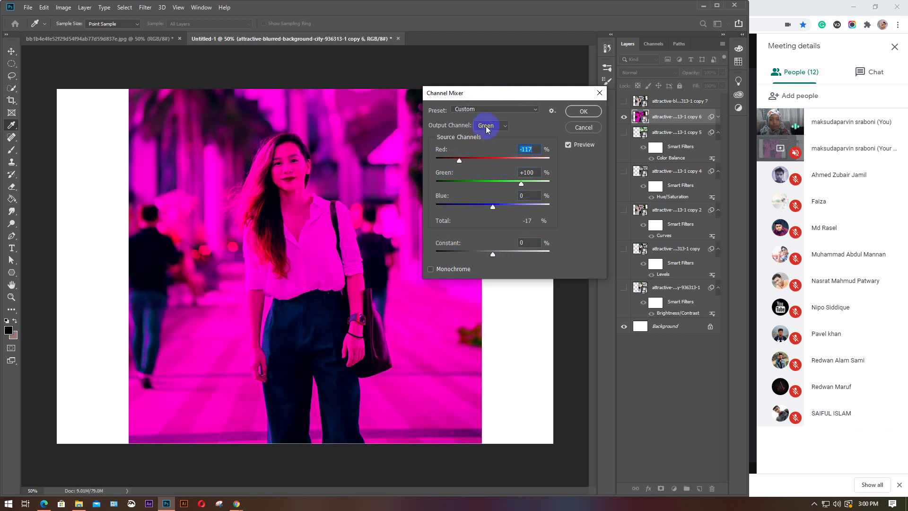
drag(521, 184, 549, 184)
key(ctrl+z)
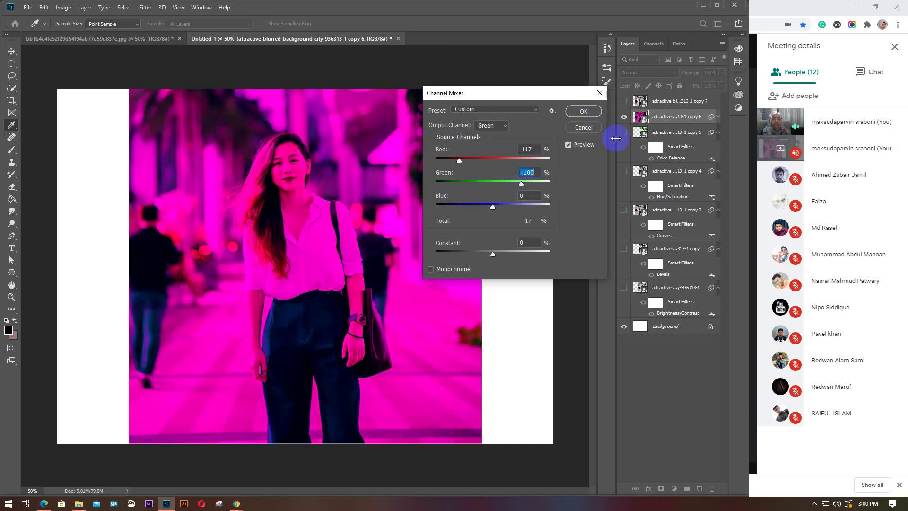
click(600, 93)
key(v)
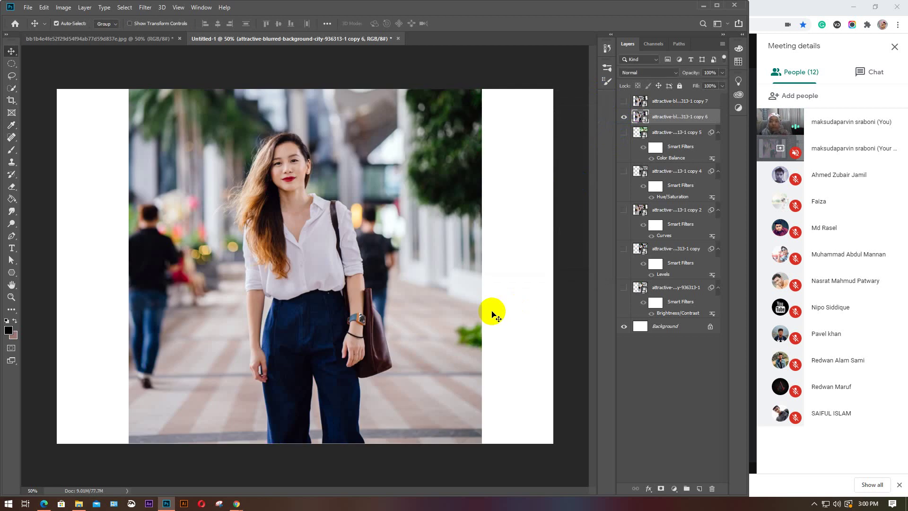
Open the Color Lookup adjustment on copy 6 and move its dialog aside
click(63, 7)
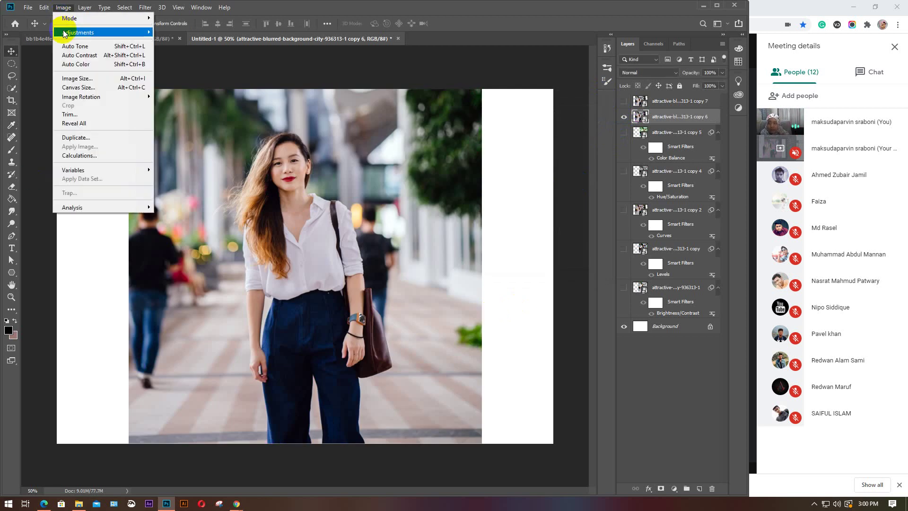
mouse_move(115, 36)
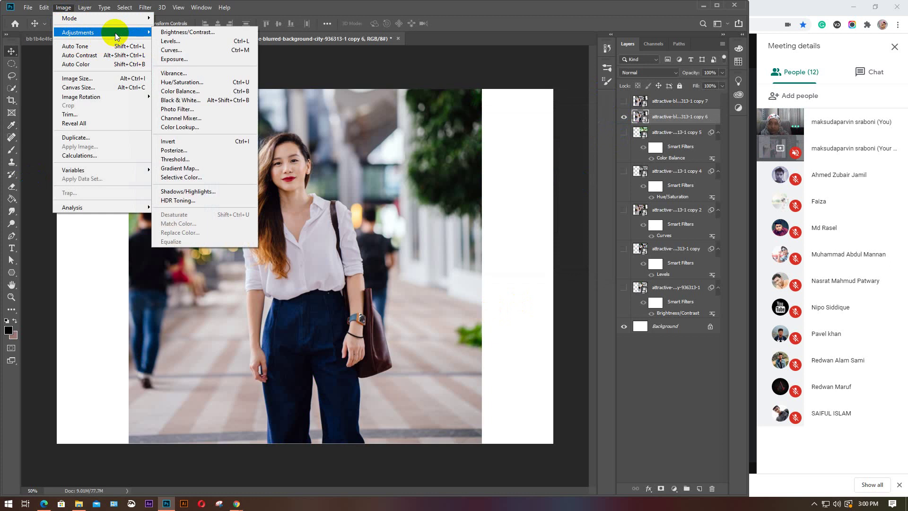
click(192, 127)
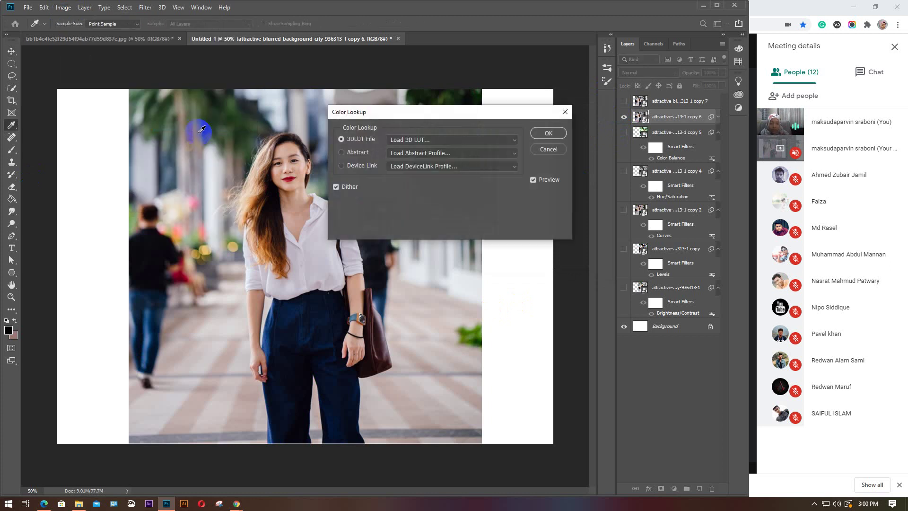
drag(444, 121, 493, 113)
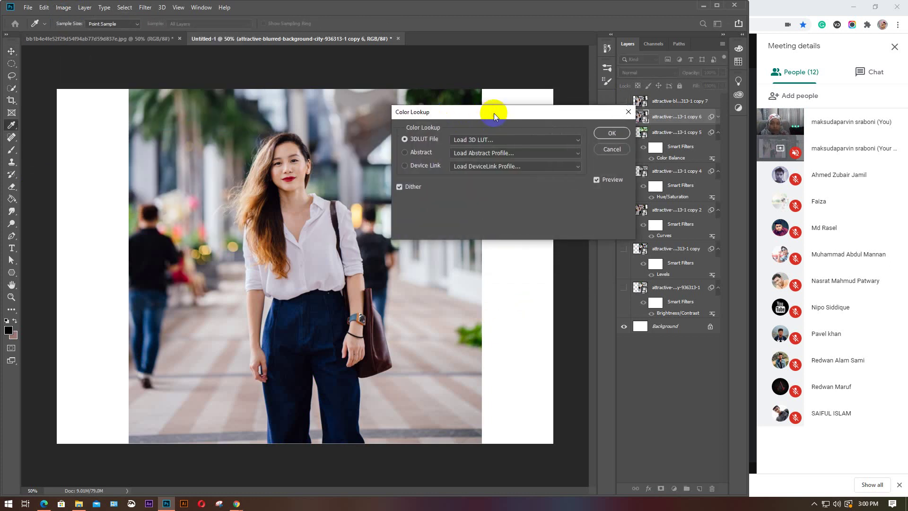
Preview Moonlight.3DL and Bleach Bypass.look, then choose Load 3D LUT to browse for a file
click(574, 139)
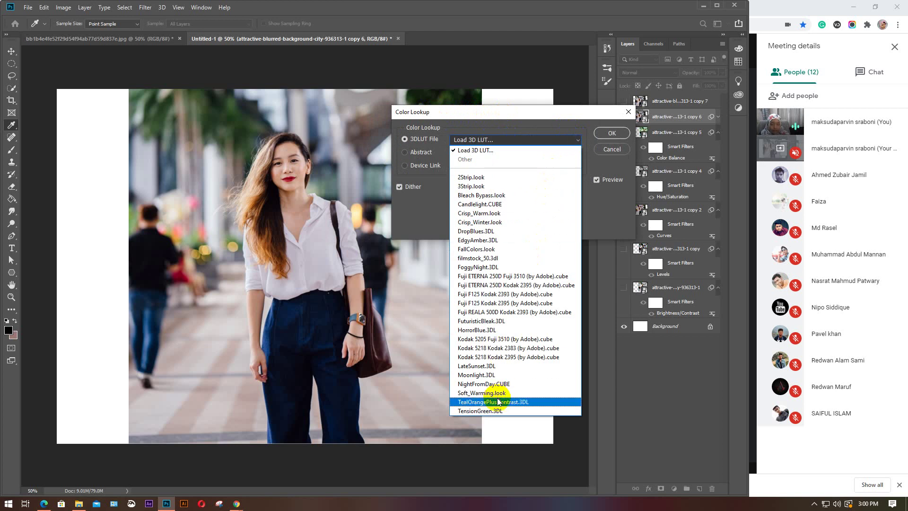
click(501, 375)
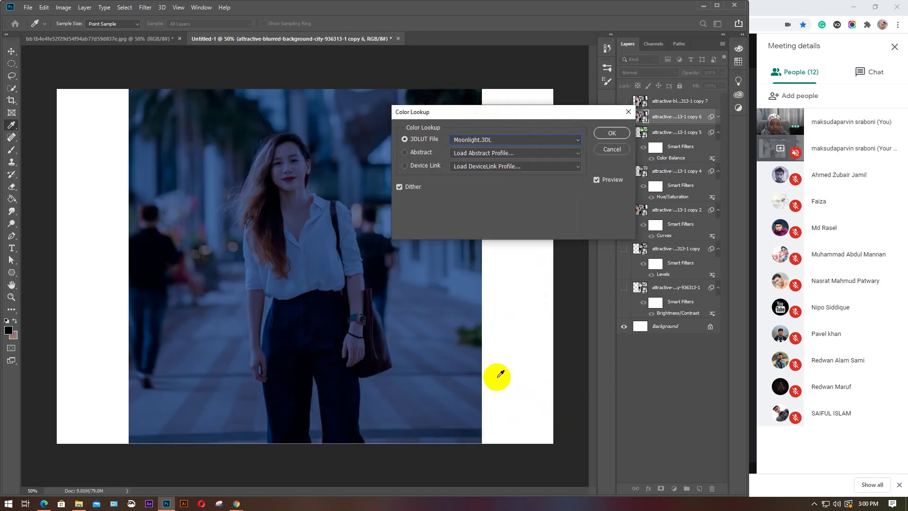
click(577, 140)
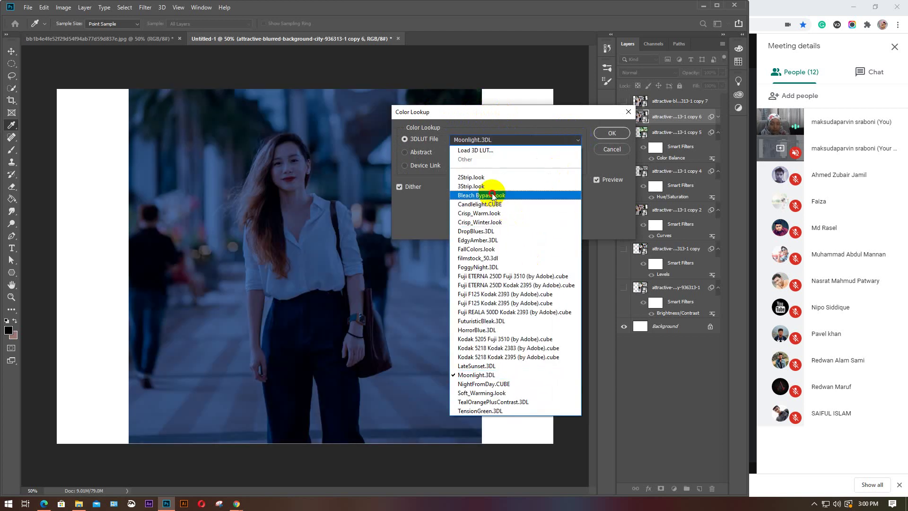
click(492, 195)
click(577, 139)
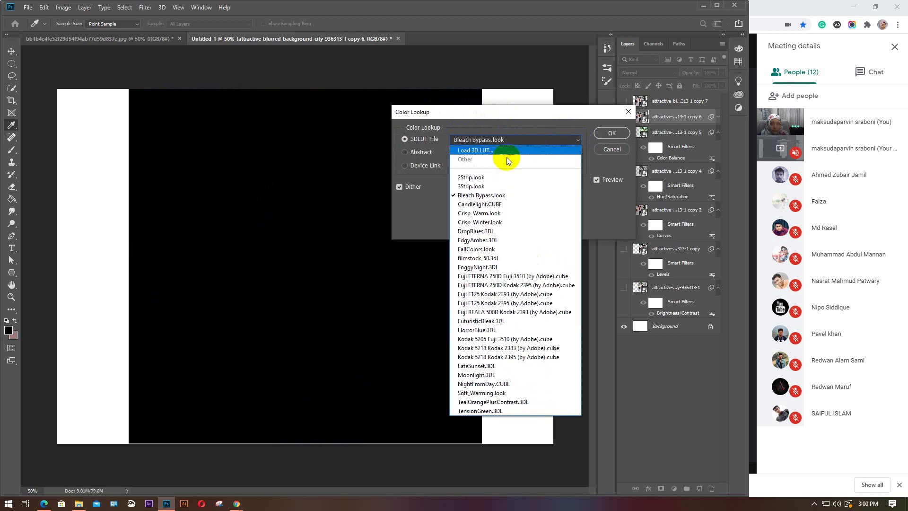
click(484, 151)
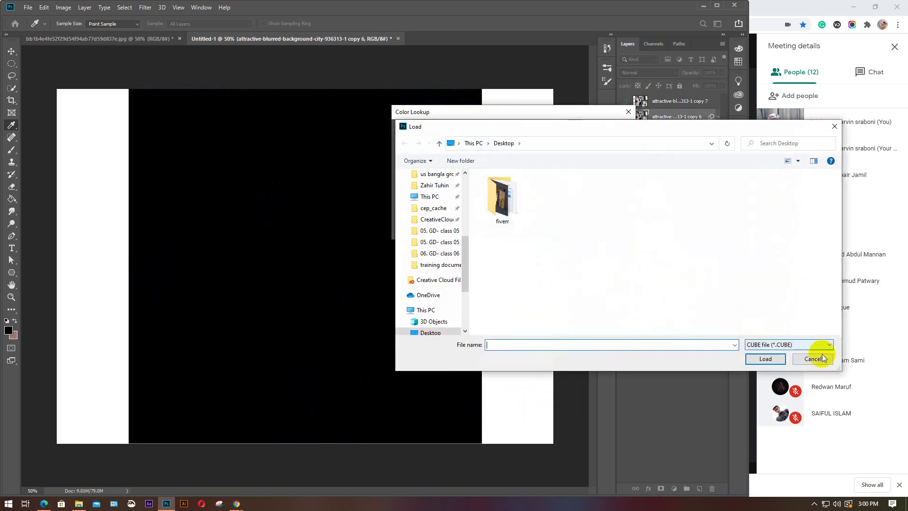
Cancel the LUT load, preview 2Strip.look, then settle on Soft_Warming.look
click(808, 360)
click(581, 139)
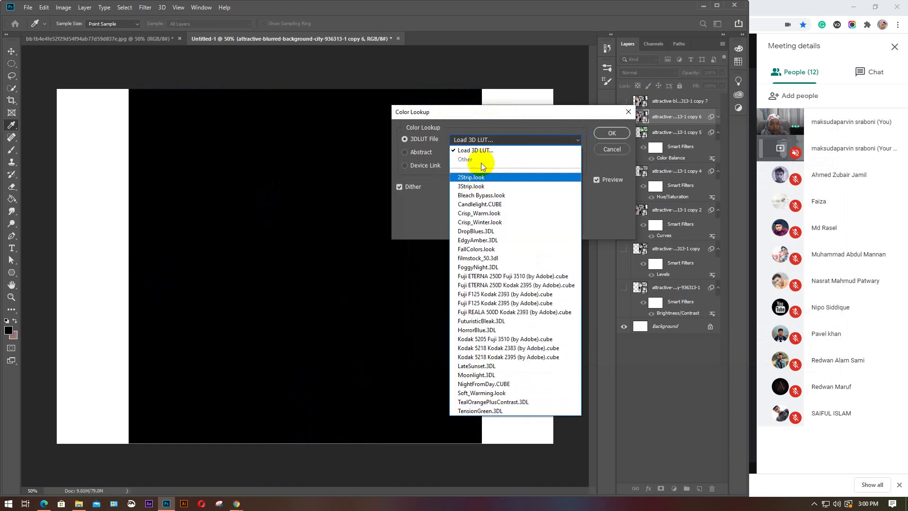
click(488, 176)
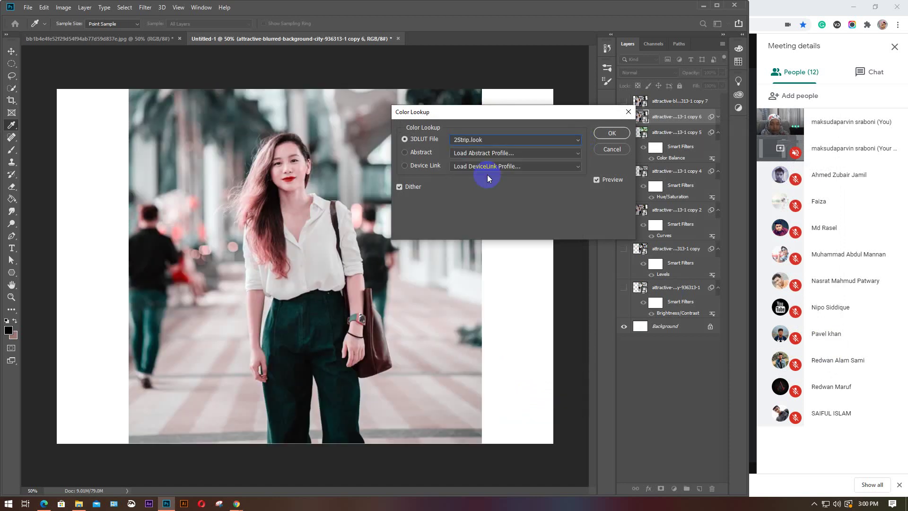
click(575, 140)
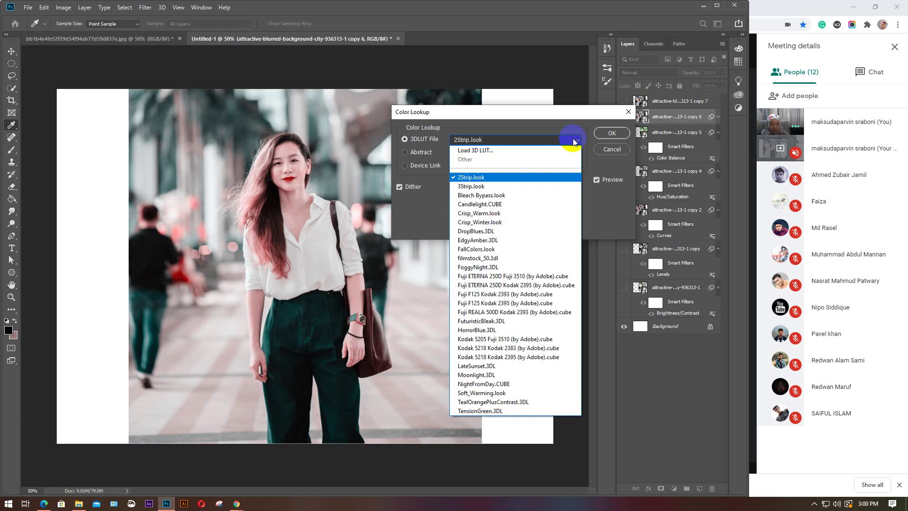
click(502, 392)
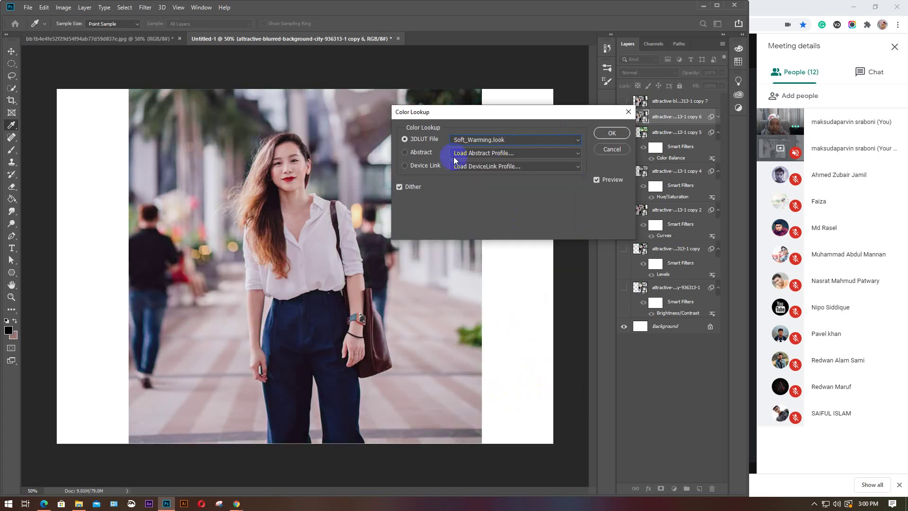
Choose the Abstract option, cancel loading an abstract profile, and enable Dither
click(578, 154)
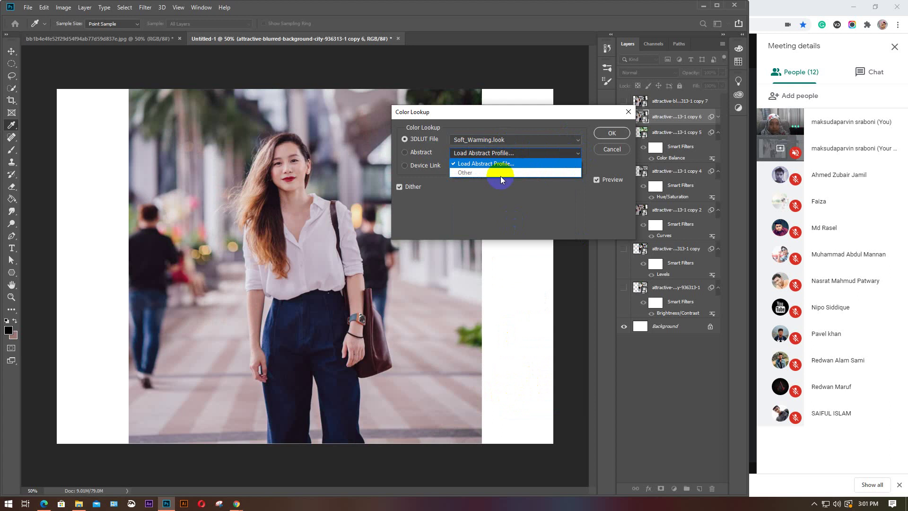
click(495, 175)
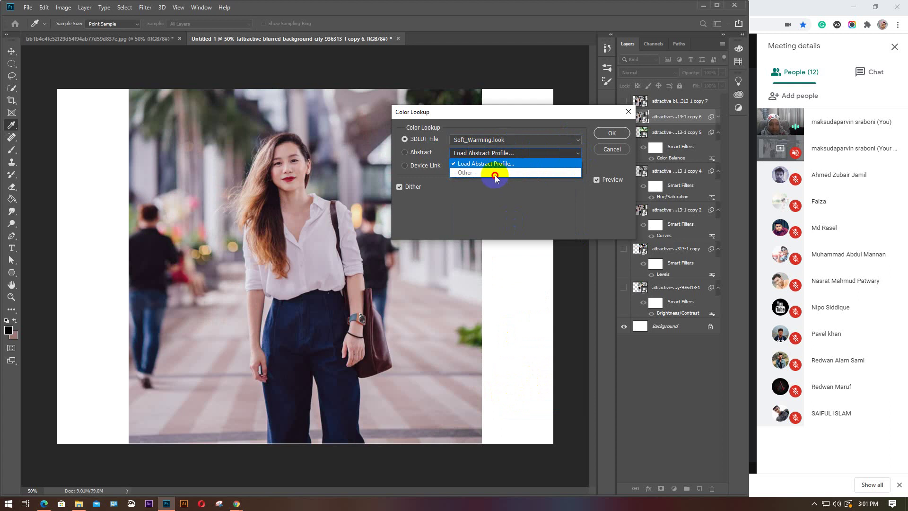
click(466, 173)
click(481, 164)
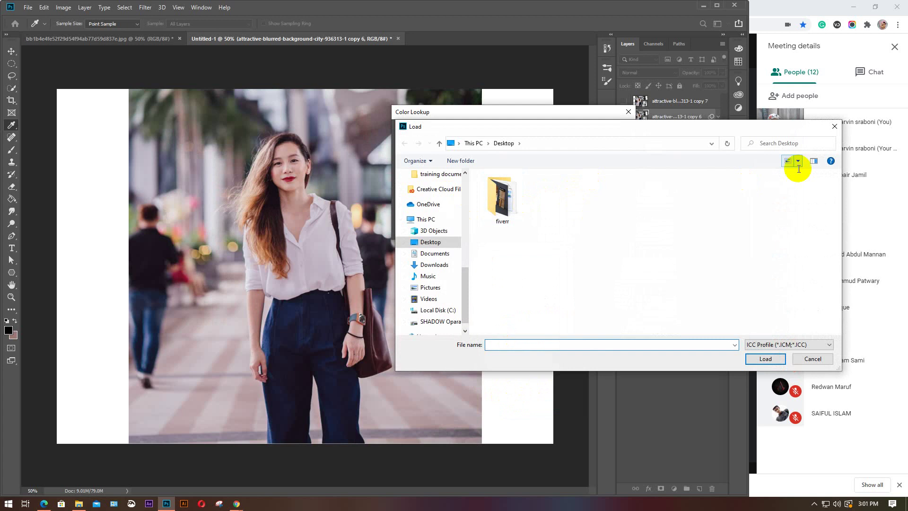
click(832, 127)
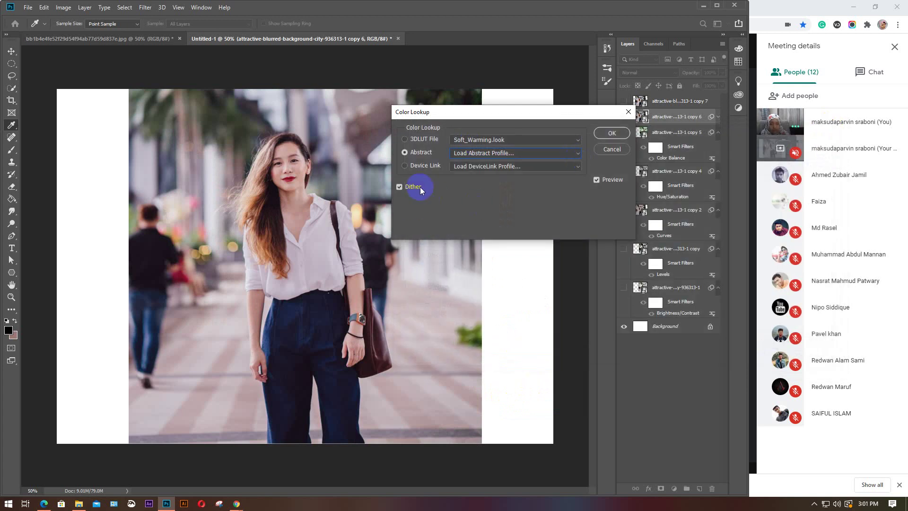
click(415, 189)
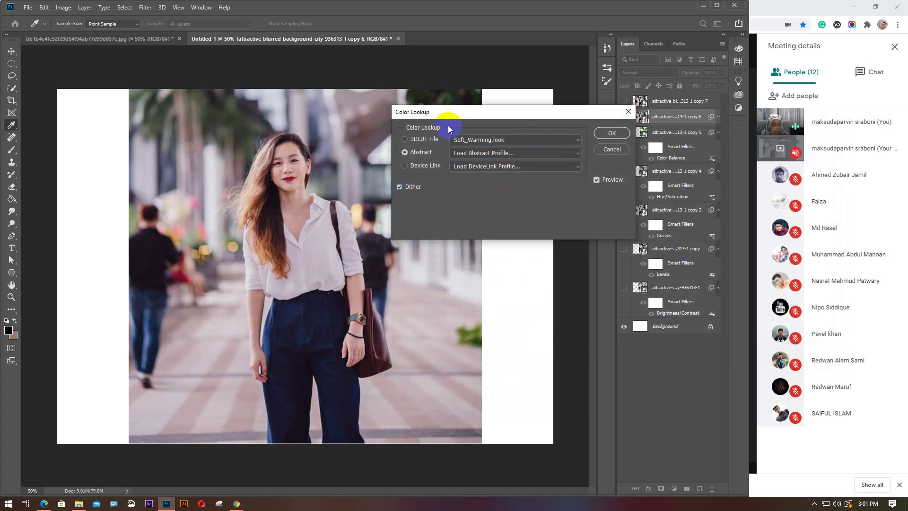
Discard Color Lookup, then apply Invert with Ctrl+I to the copy 6 smart object
click(610, 147)
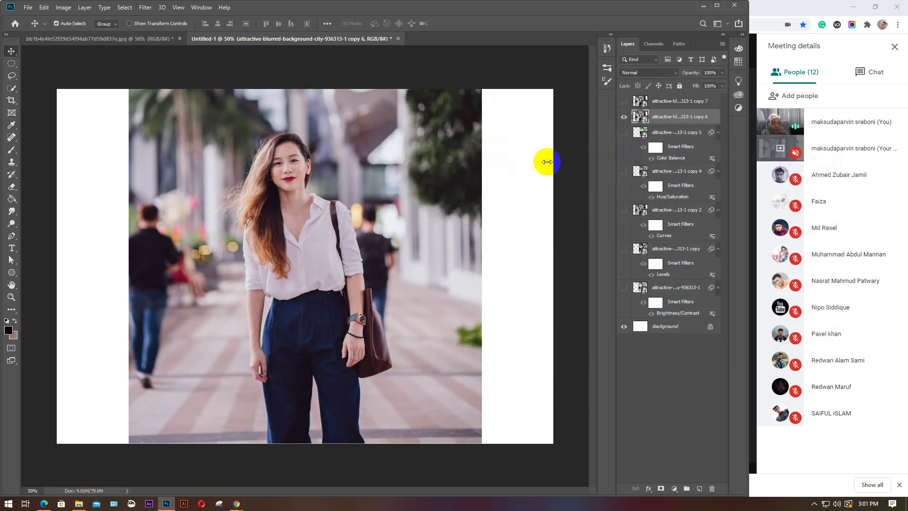
key(v)
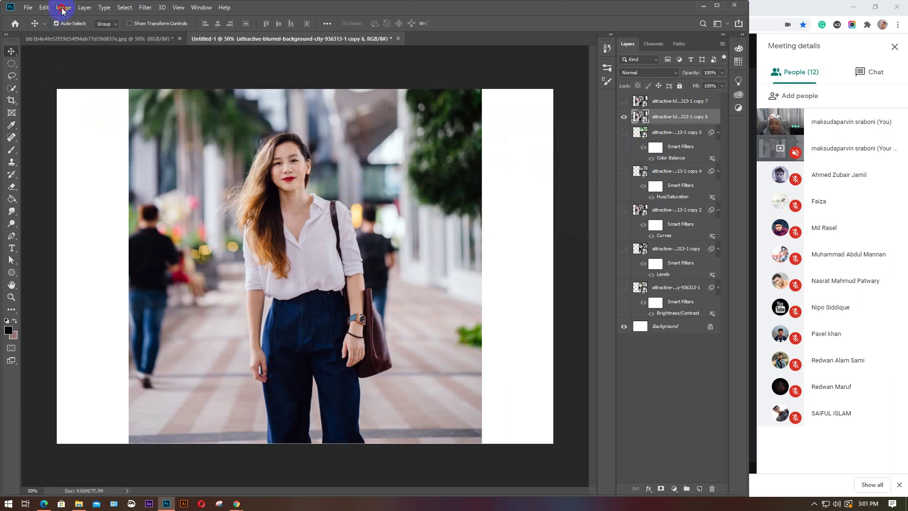
click(63, 7)
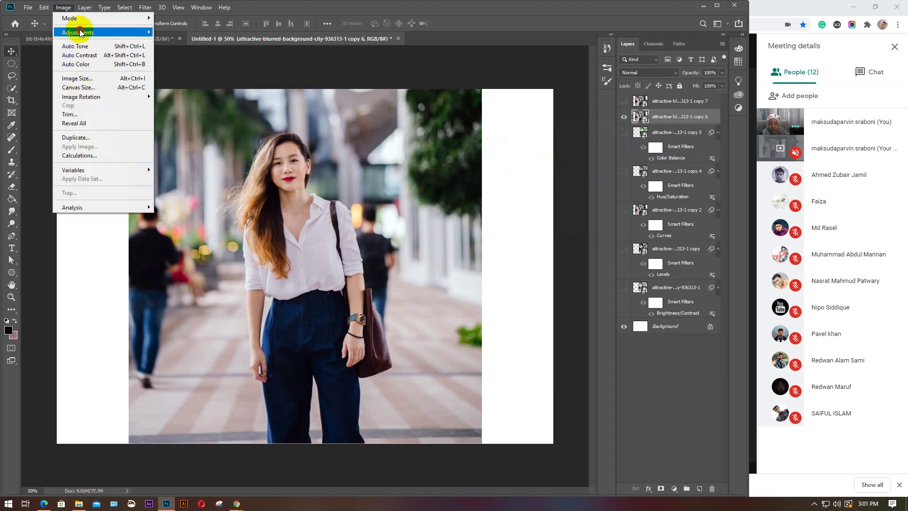
mouse_move(76, 32)
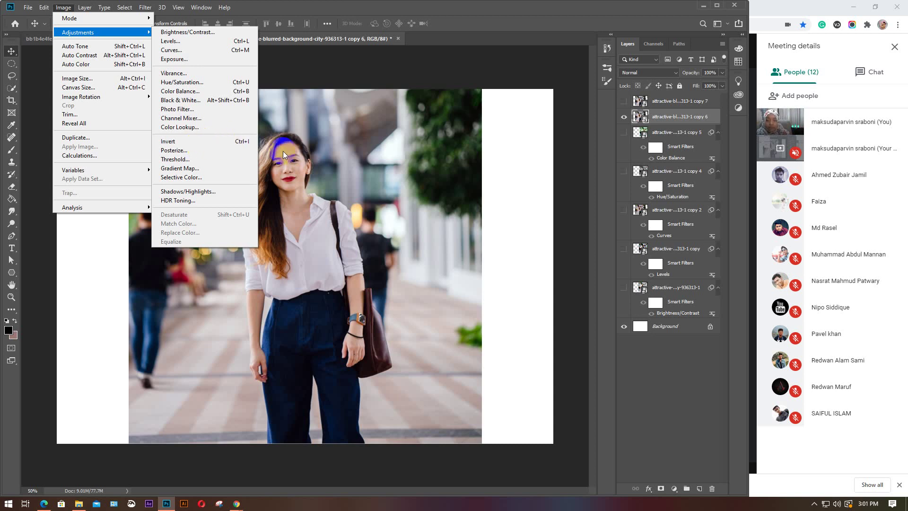
click(358, 169)
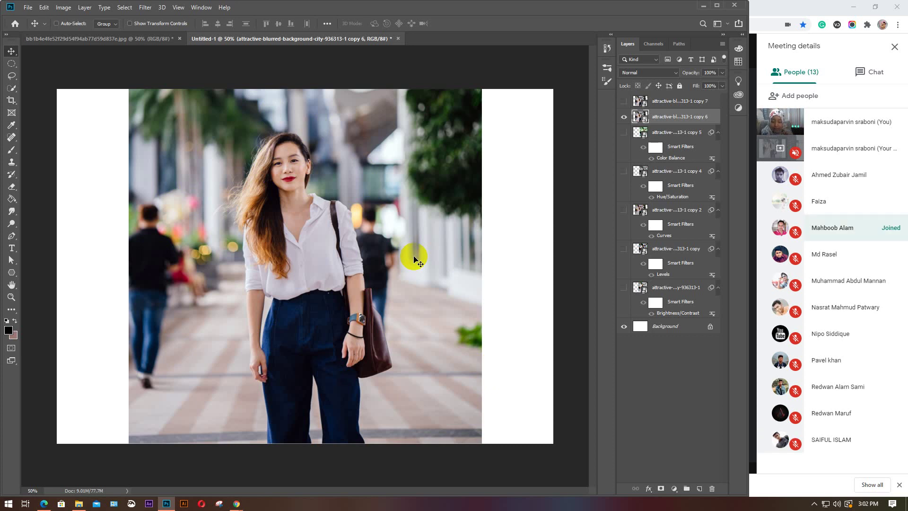
key(ctrl+i)
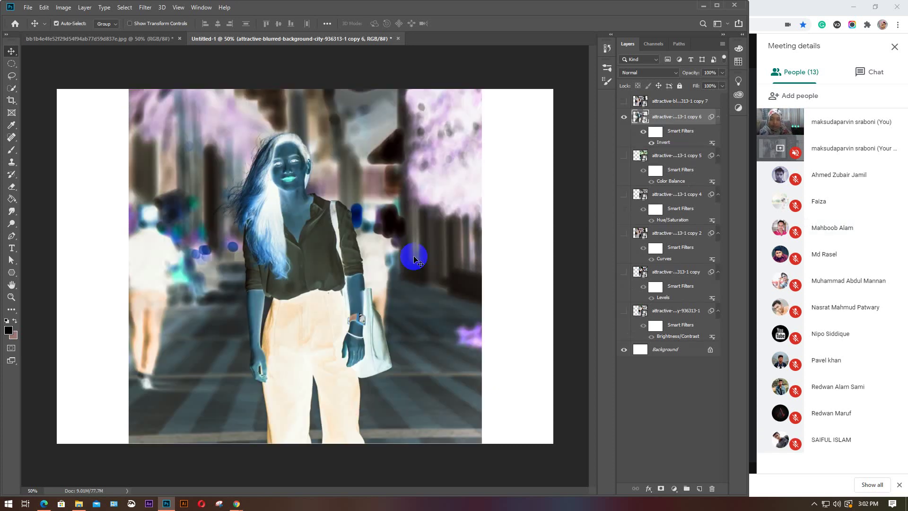
Compare copy 6 with and without Invert by undoing, redoing and reapplying it
click(371, 278)
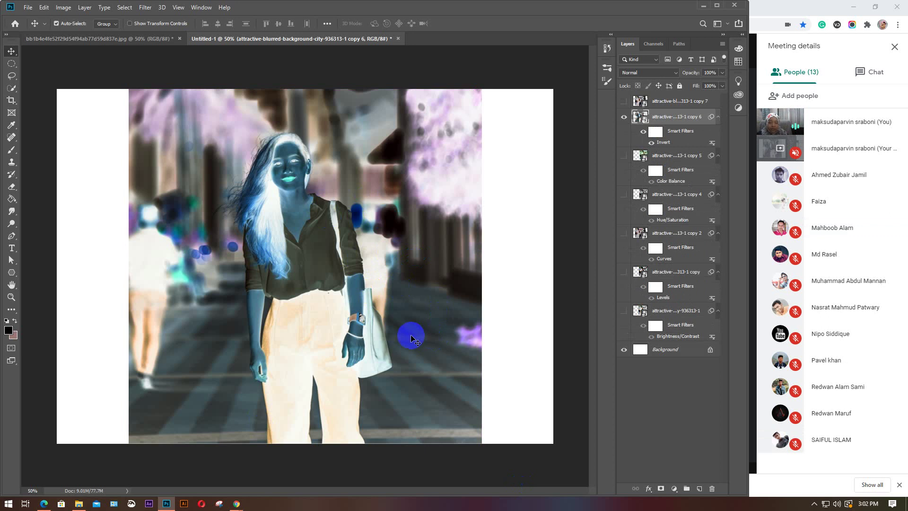
click(380, 334)
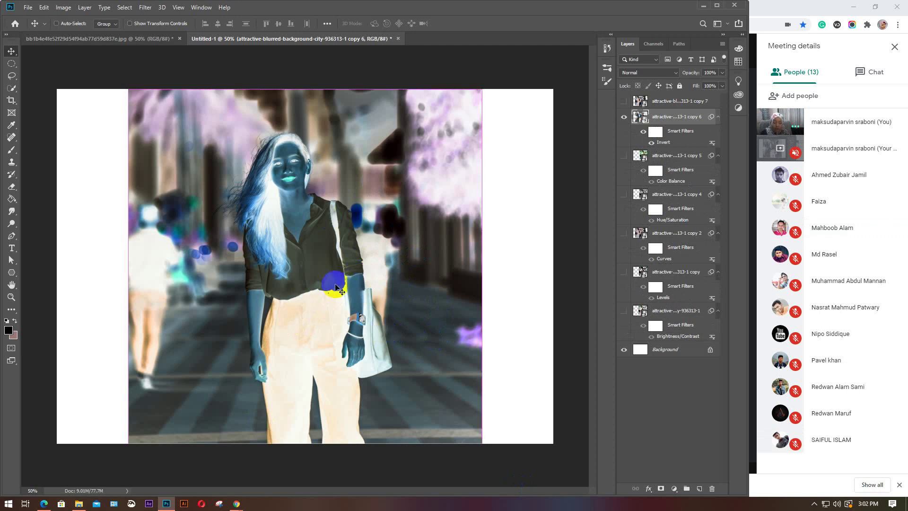
key(ctrl+z)
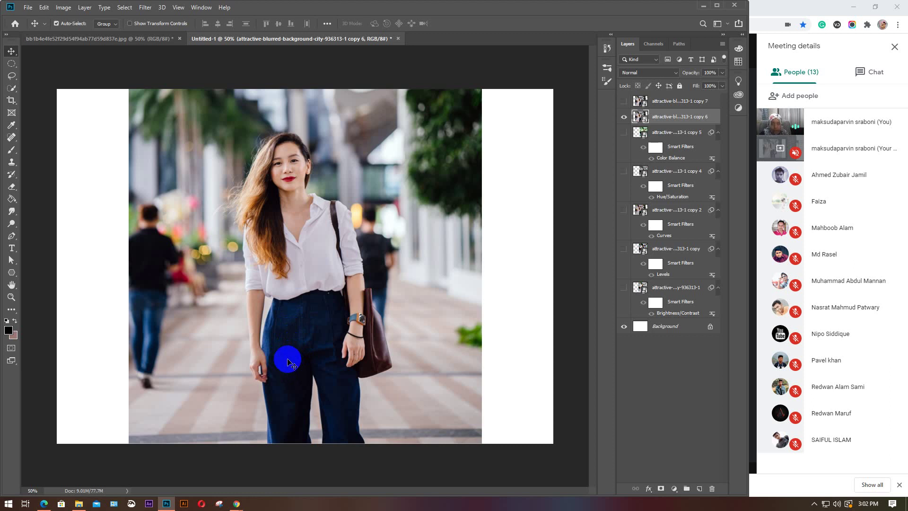
key(ctrl+z)
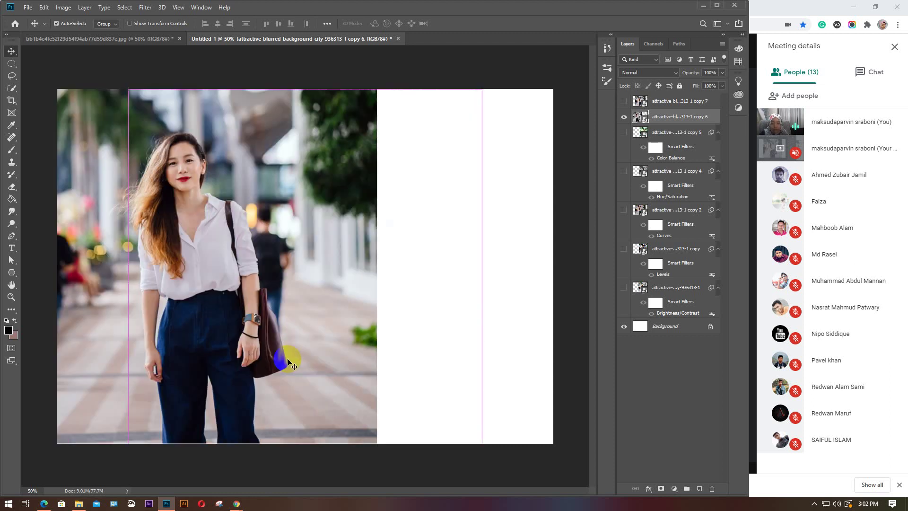
click(281, 358)
key(ctrl)
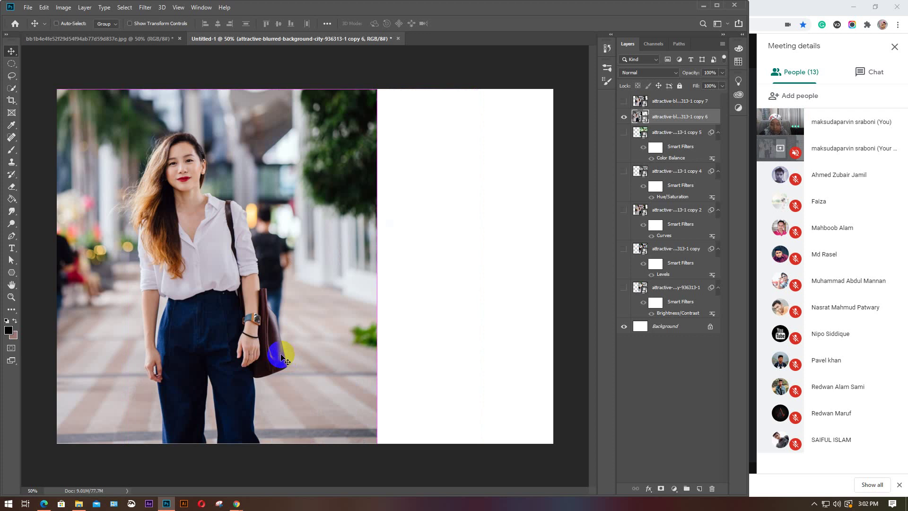
key(ctrl+shift+z)
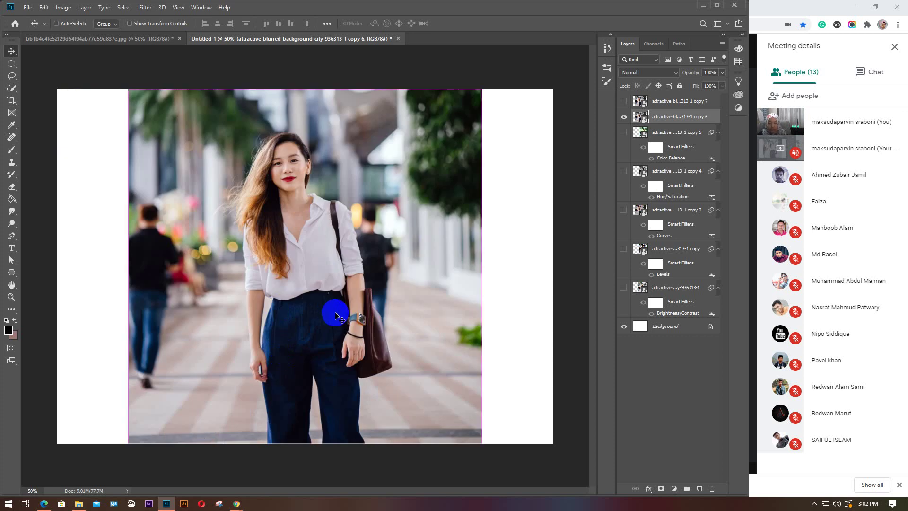
key(ctrl+i)
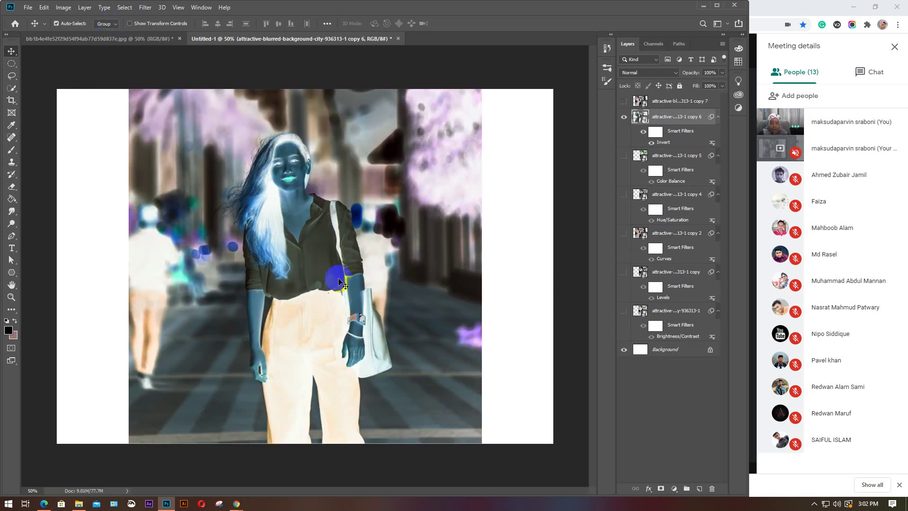
Toggle Invert once more and leave it undone so the portrait shows normal colours
click(213, 90)
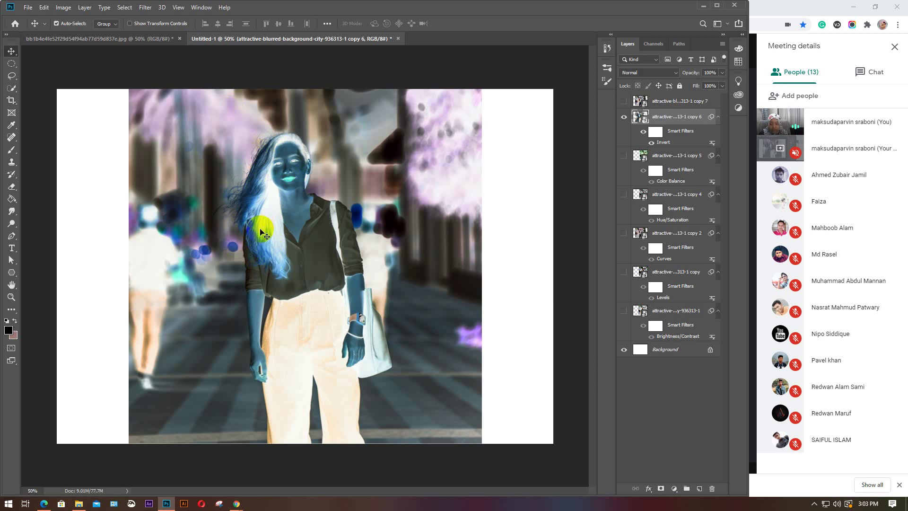
key(ctrl)
key(ctrl+z)
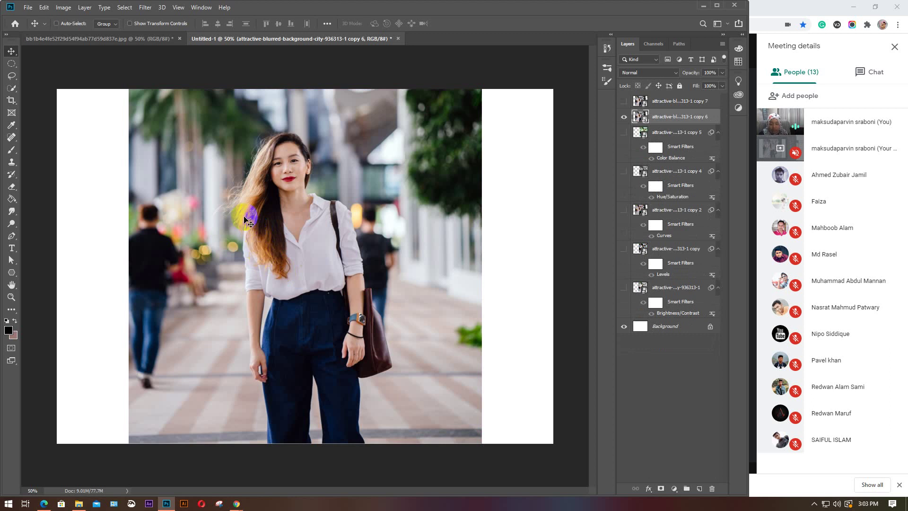
key(ctrl+i)
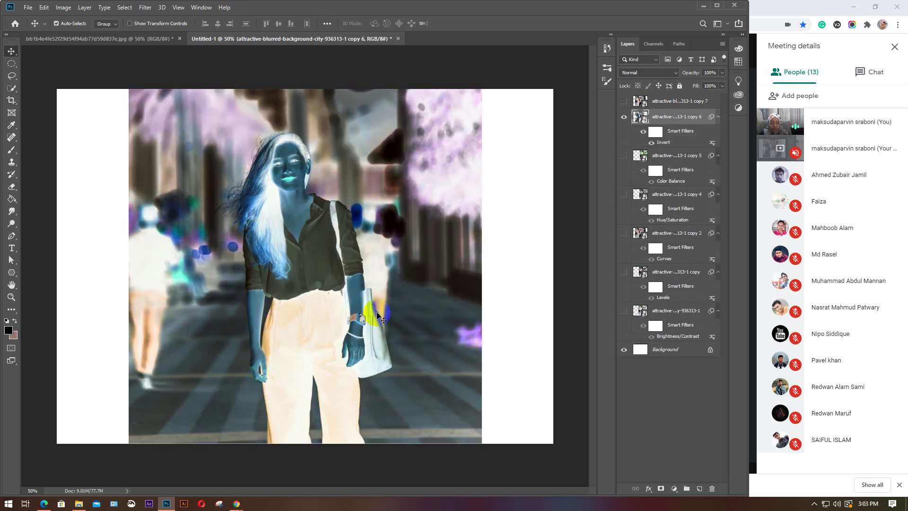
key(ctrl)
key(ctrl+z)
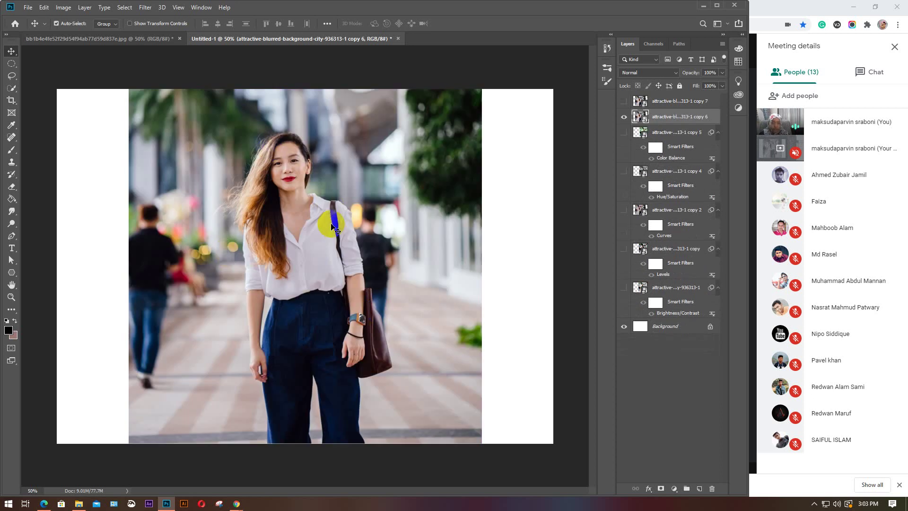
click(63, 7)
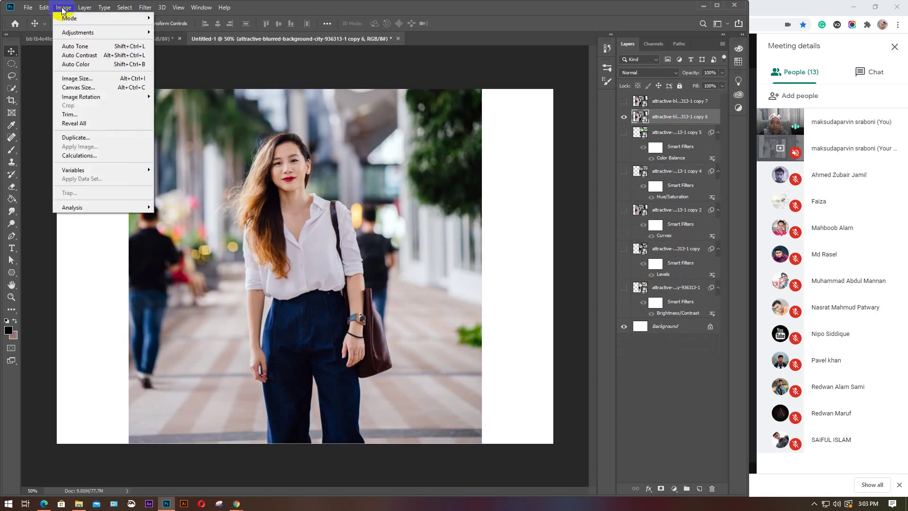
mouse_move(74, 33)
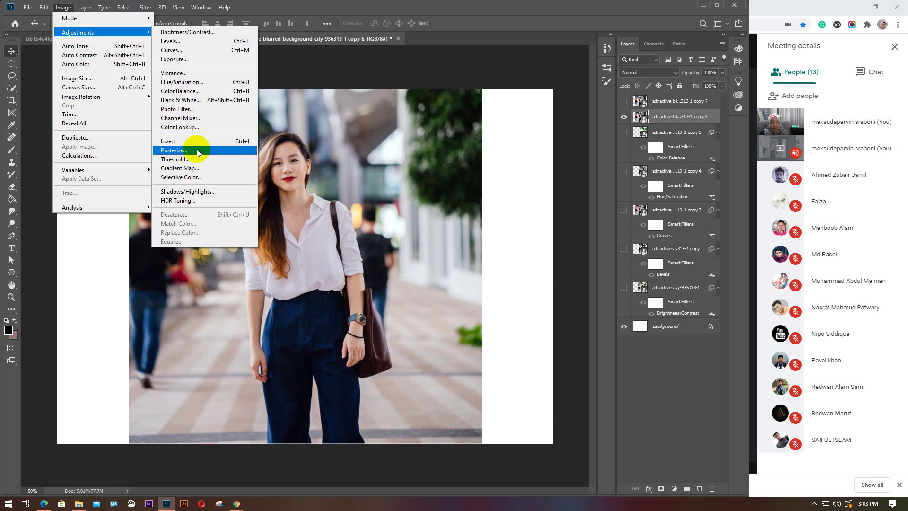
click(198, 151)
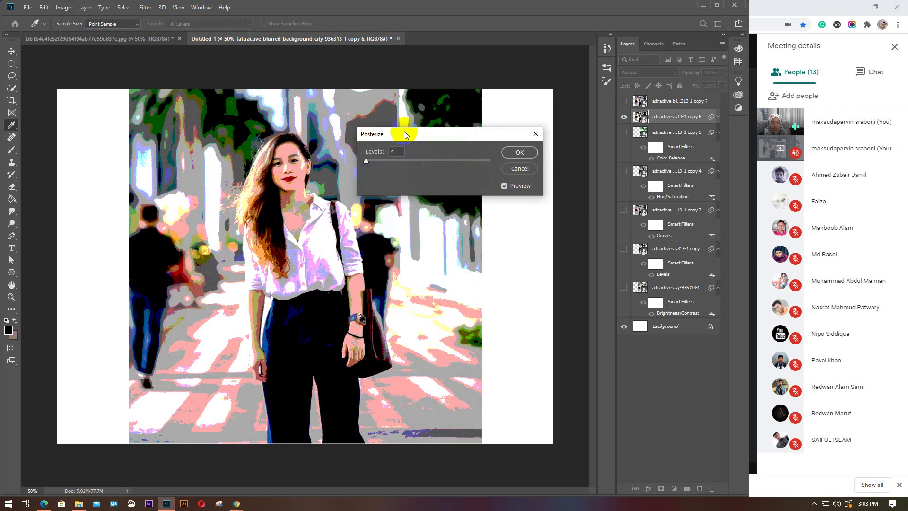
drag(400, 134, 545, 134)
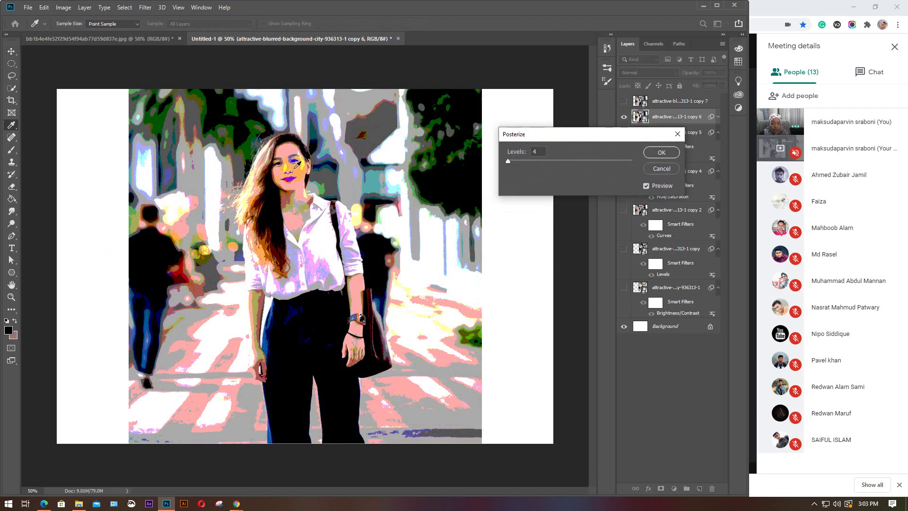
click(515, 162)
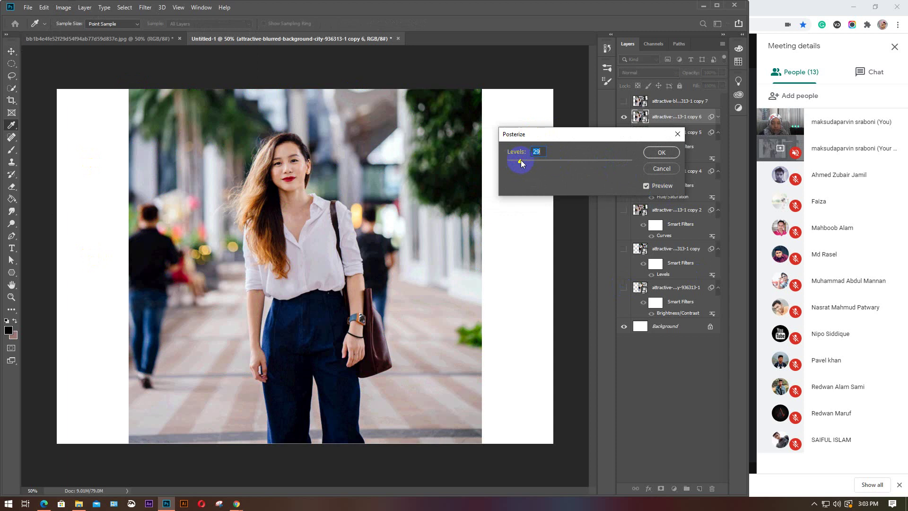
drag(520, 160, 555, 168)
drag(523, 162, 506, 164)
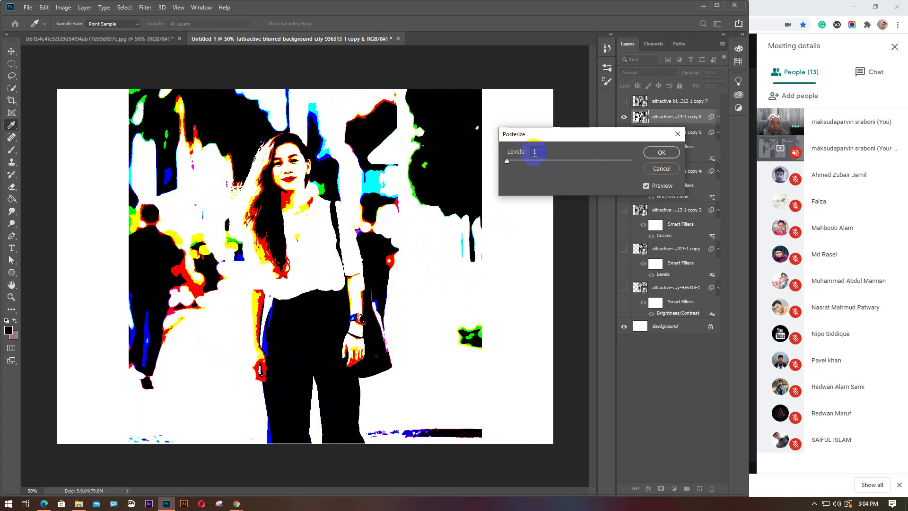
text(1)
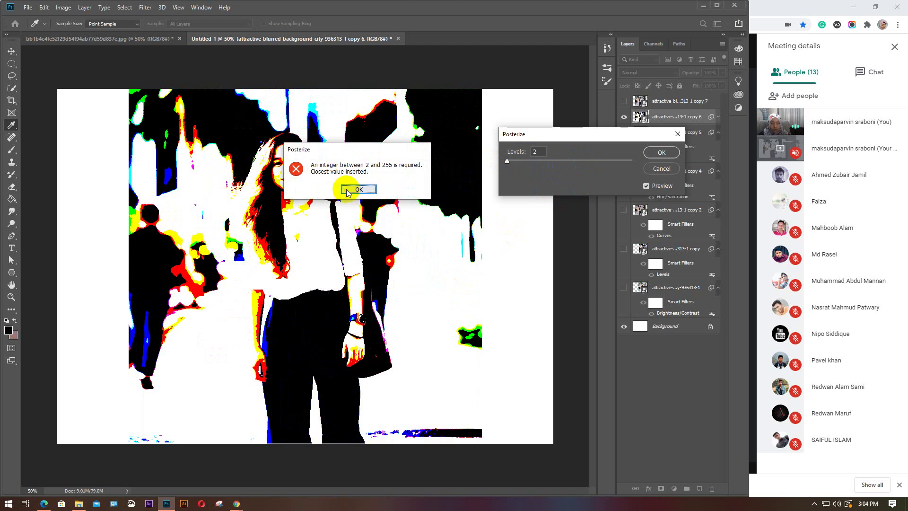
click(359, 189)
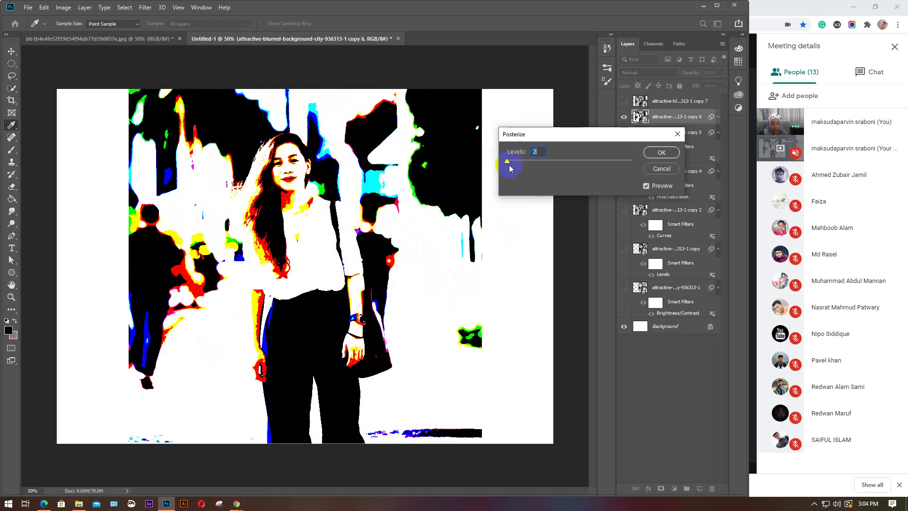
key(Up)
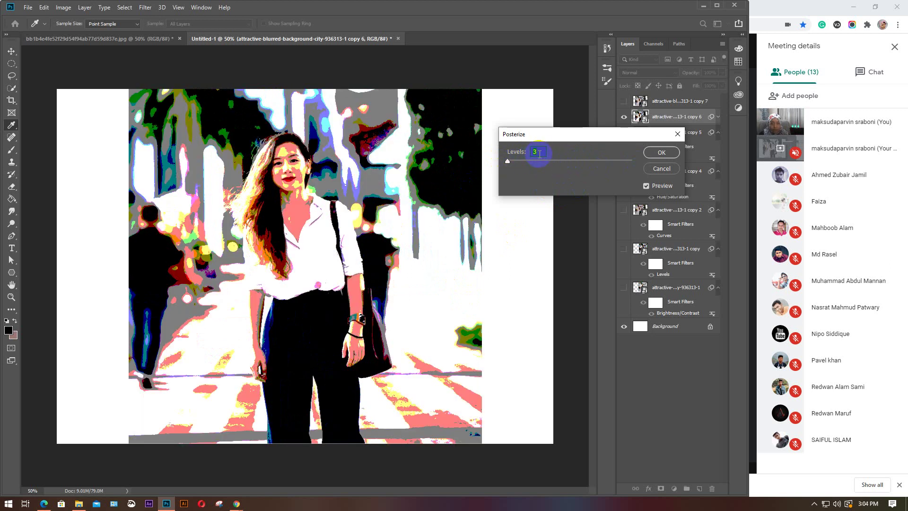
key(Up)
key(Up)
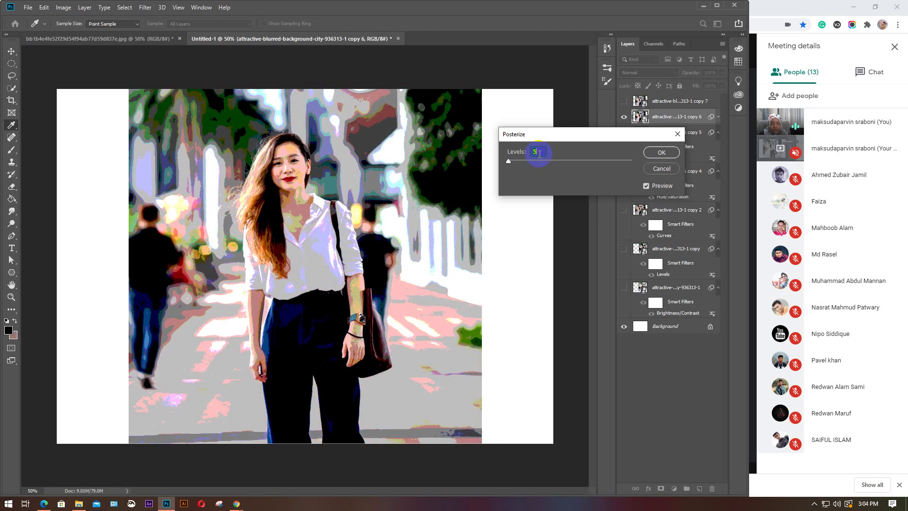
key(Up)
key(Up)
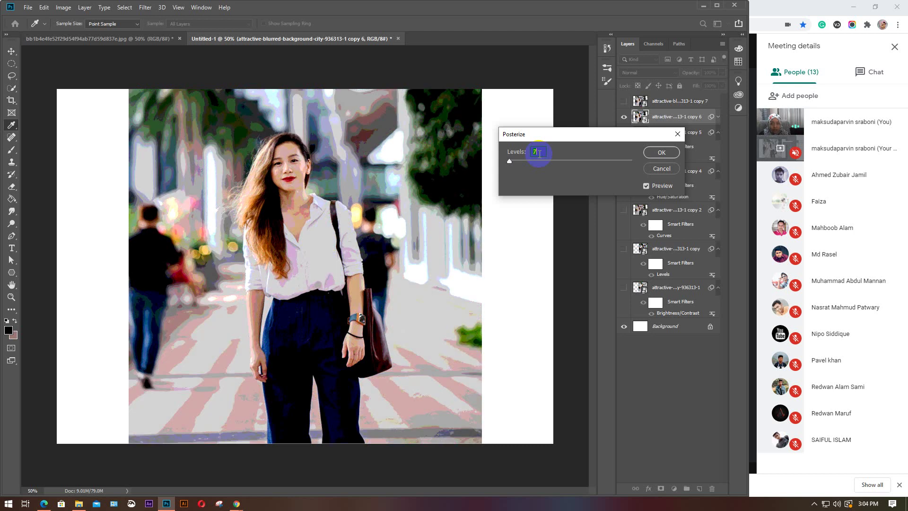
key(Up)
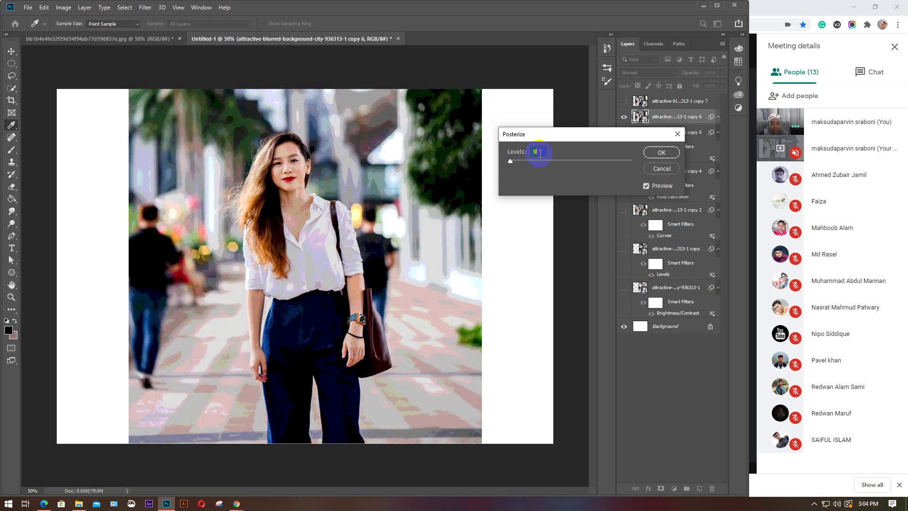
key(Up)
key(Up)
key(Up)
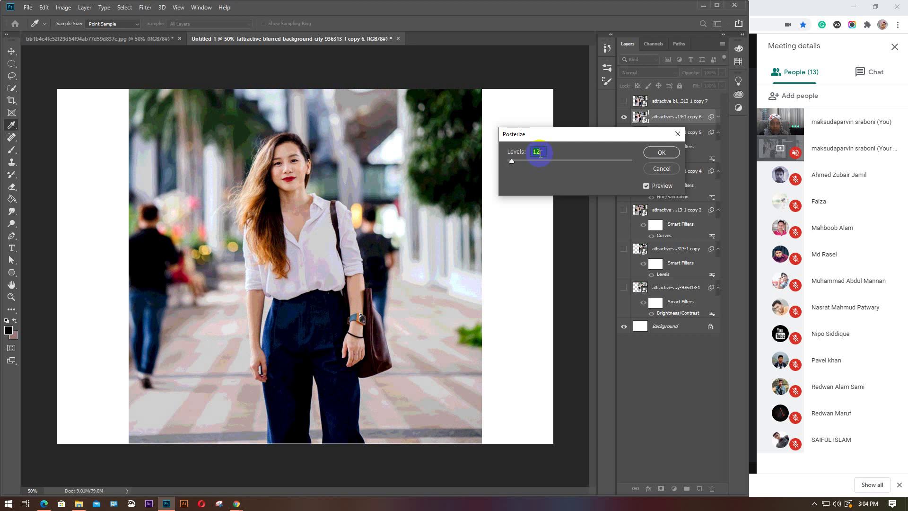
key(Up)
key(Up)
key(Up)
key(Up)
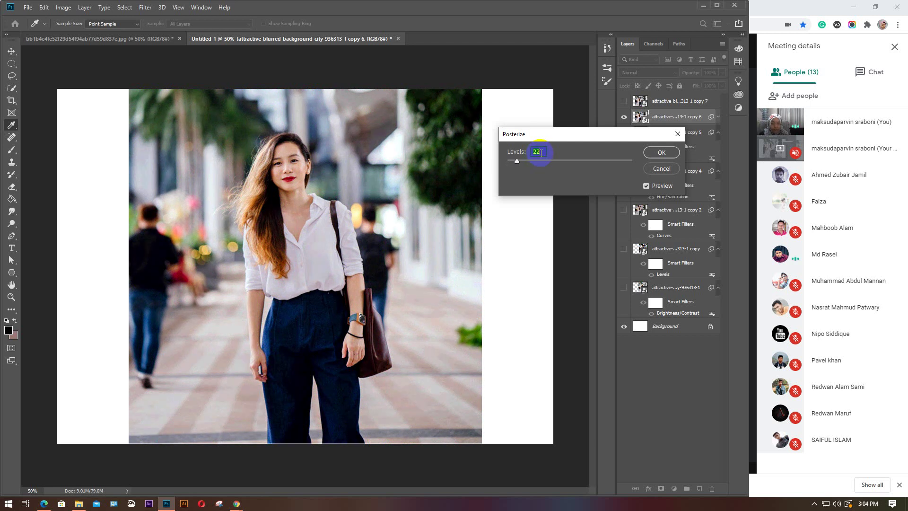
click(662, 169)
key(v)
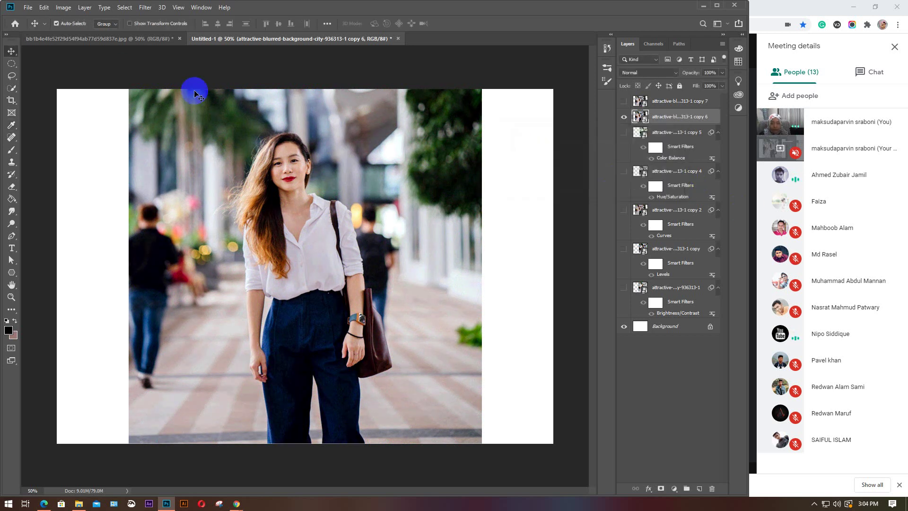
Open a Threshold adjustment on copy 6 and move its dialog off the portrait
click(64, 8)
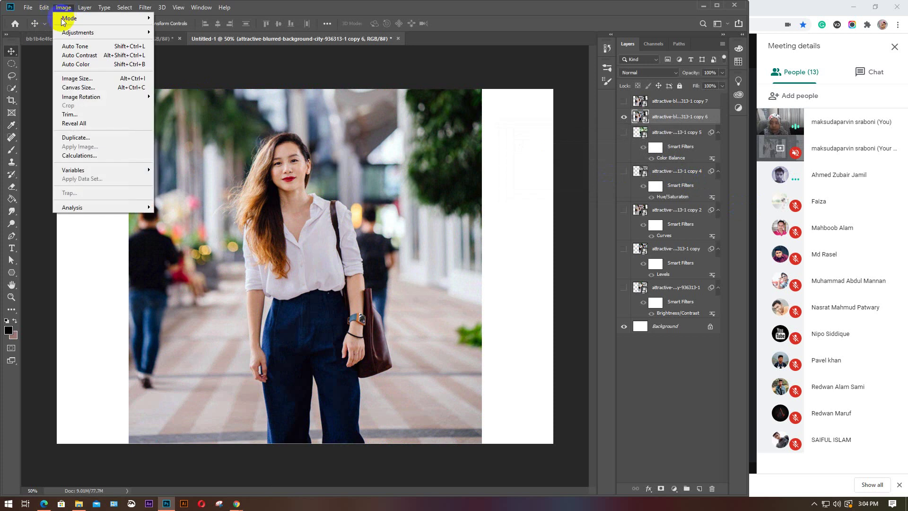
mouse_move(73, 33)
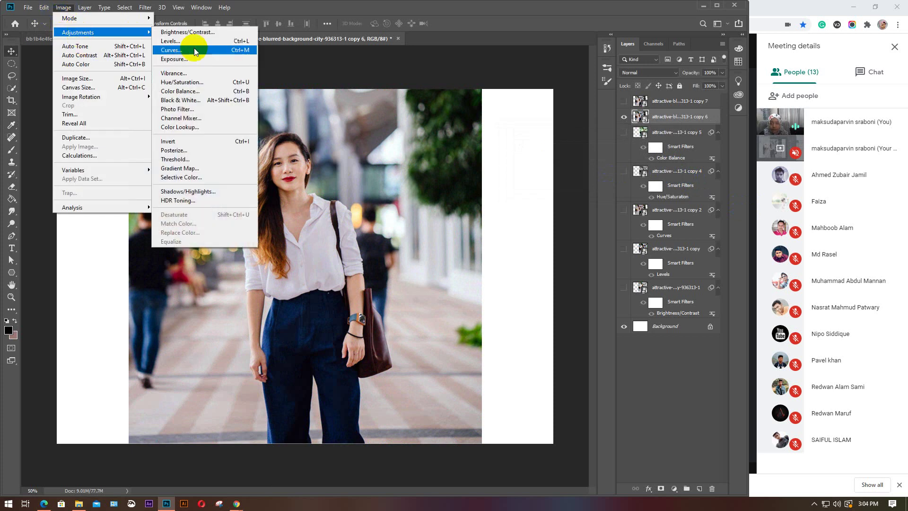
click(184, 160)
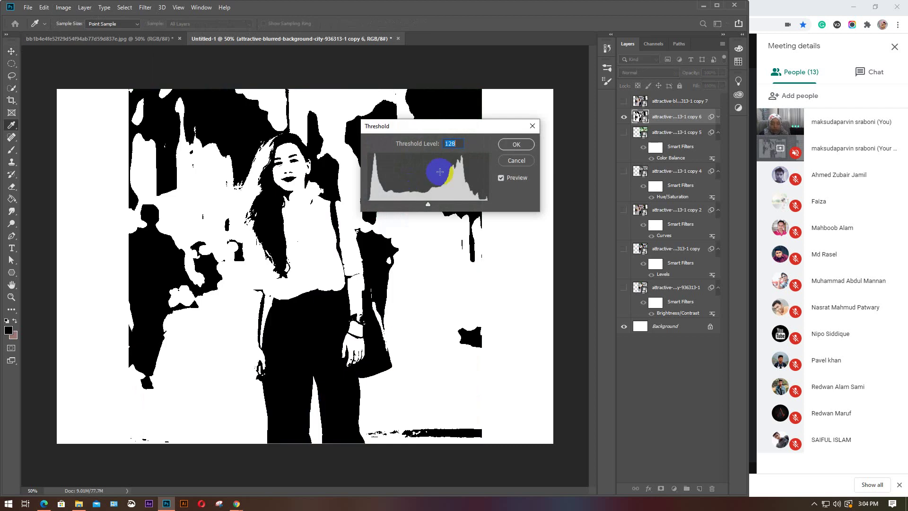
drag(469, 130, 587, 133)
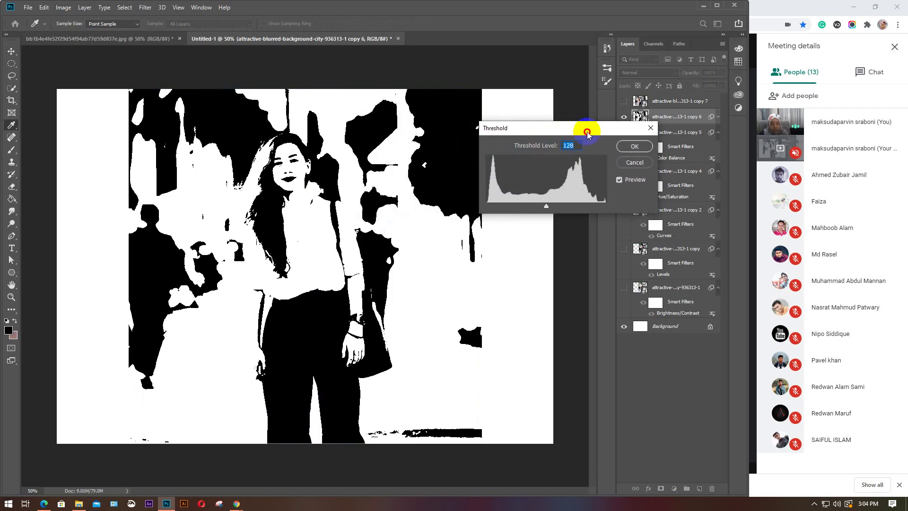
Preview several threshold levels via the level field and histogram slider, then cancel
scroll(577, 147, up, 2)
scroll(580, 145, up, 11)
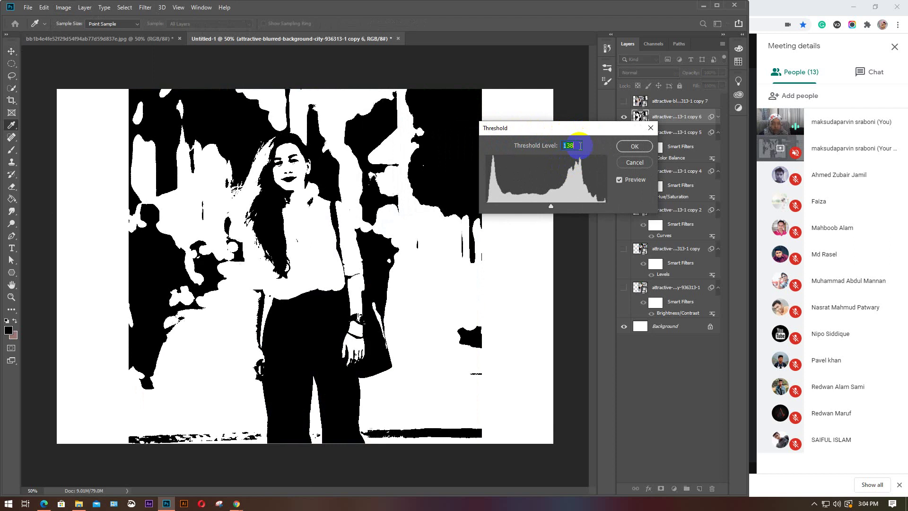
scroll(580, 146, up, 16)
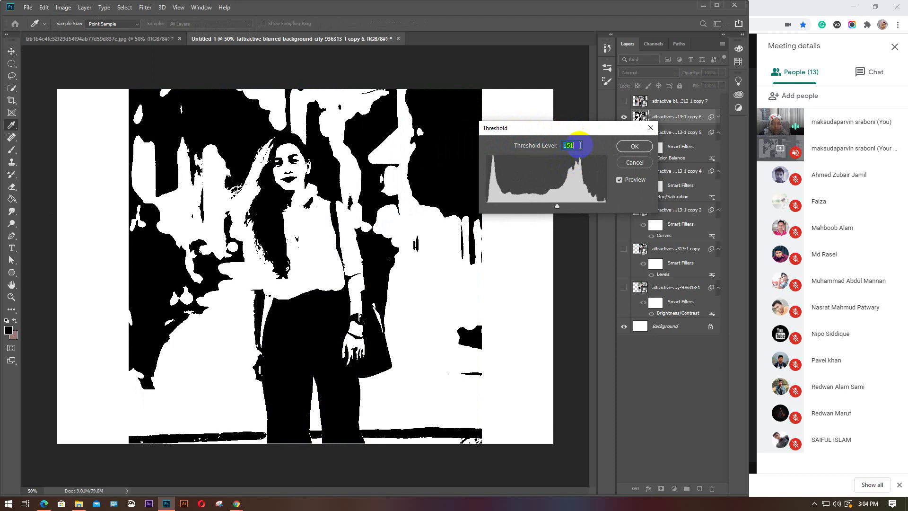
scroll(580, 146, up, 15)
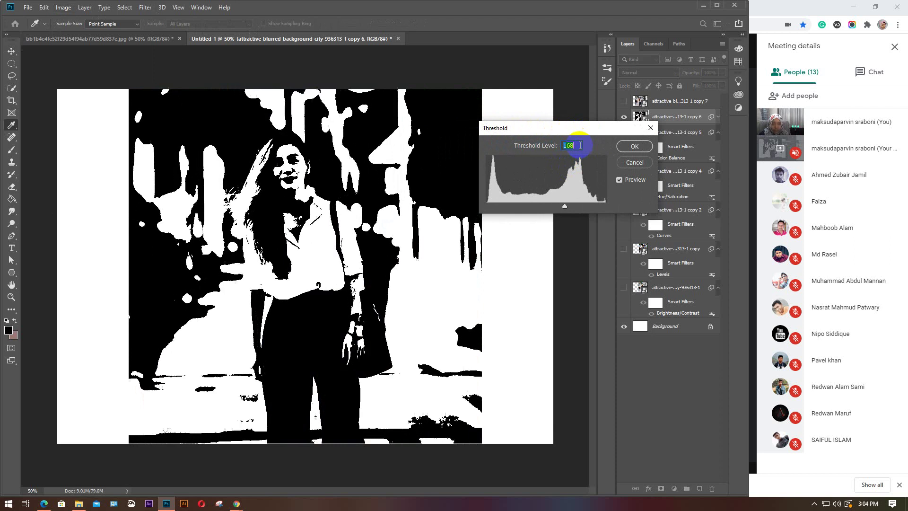
scroll(580, 145, up, 3)
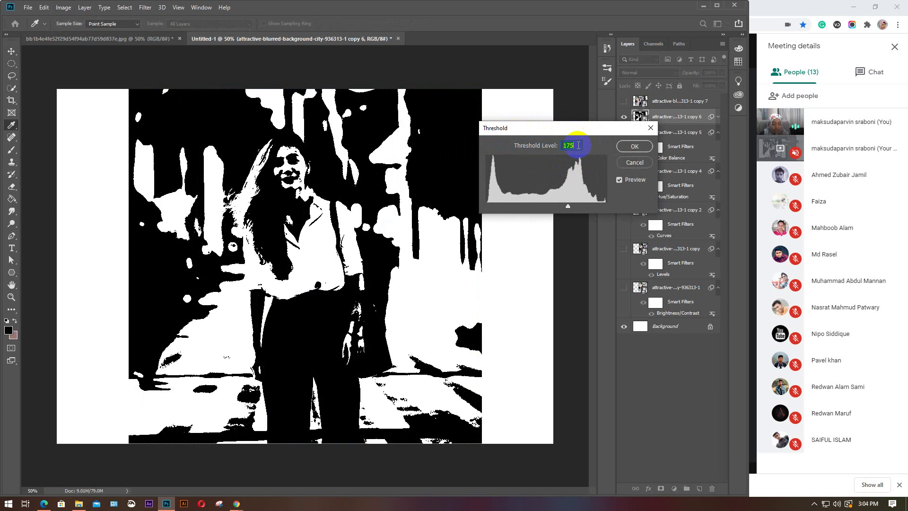
scroll(578, 145, down, 4)
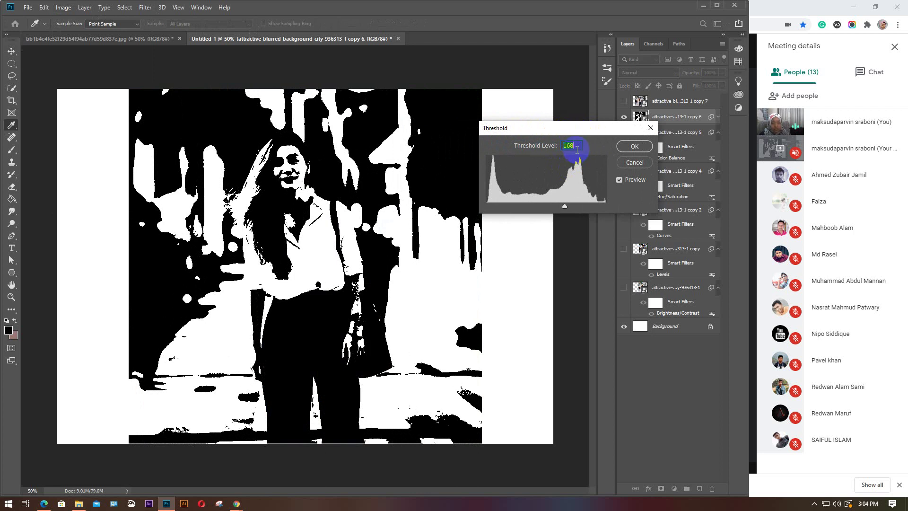
scroll(577, 146, down, 10)
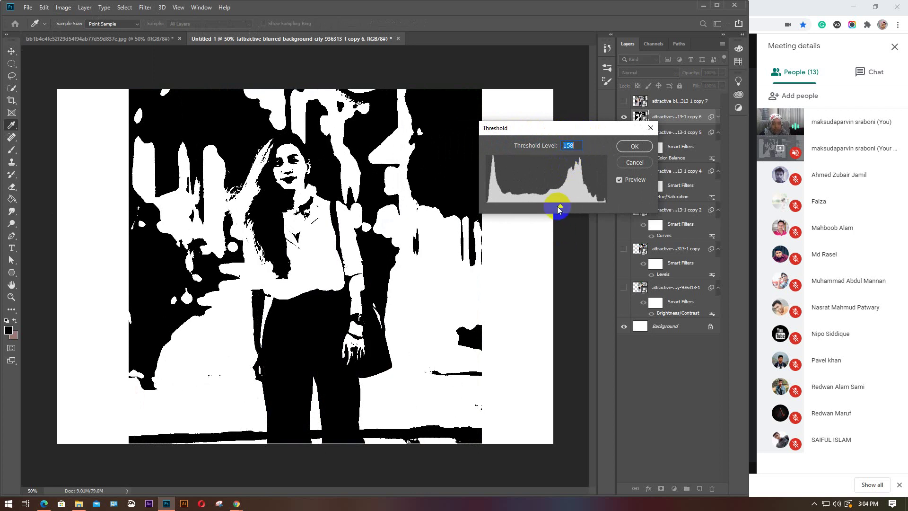
drag(559, 208, 575, 227)
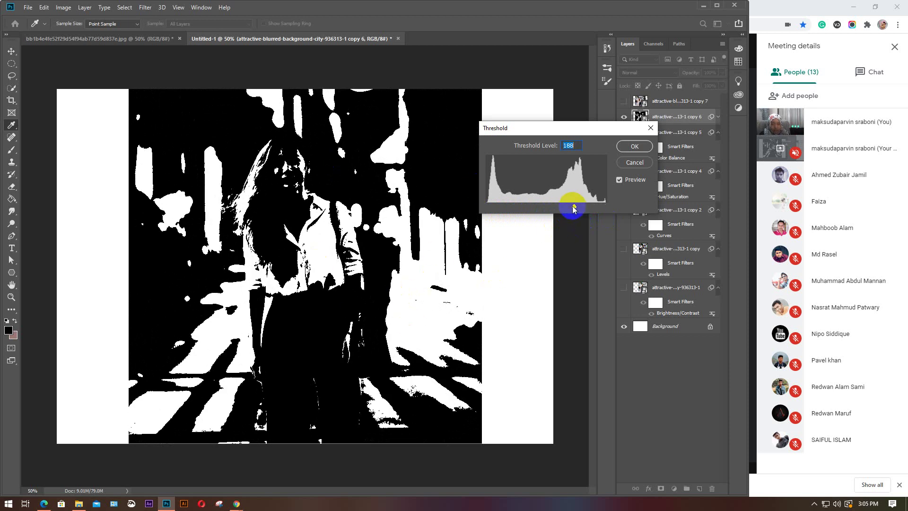
drag(574, 207, 569, 208)
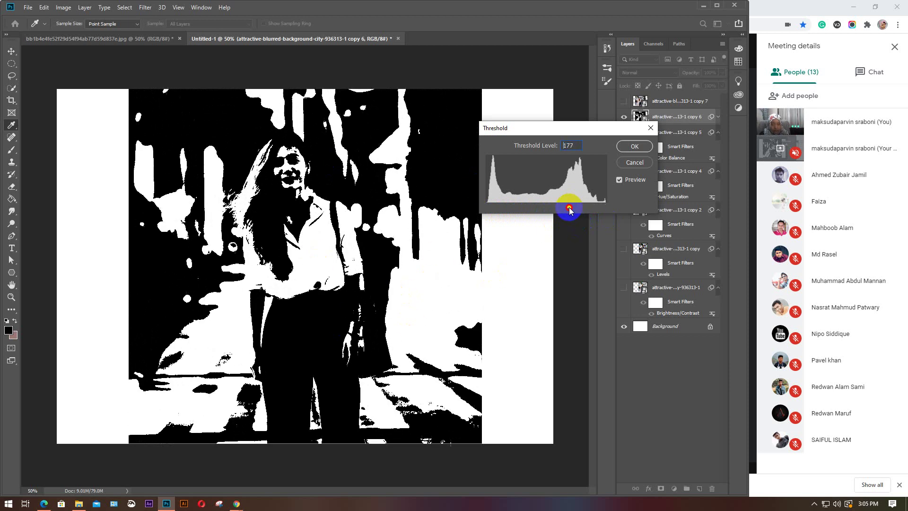
click(633, 163)
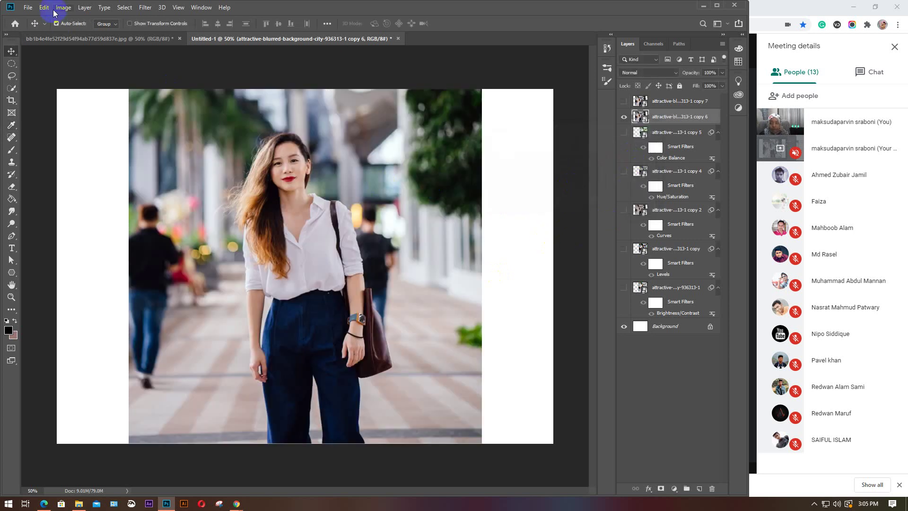
Add a Gradient Map to copy 6, move it aside, and edit its Foreground to Background gradient
click(67, 8)
mouse_move(76, 32)
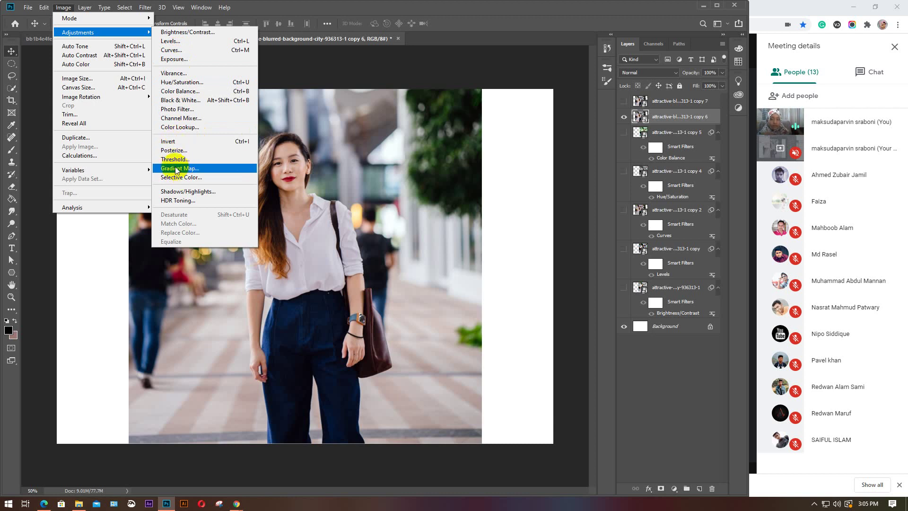
click(200, 169)
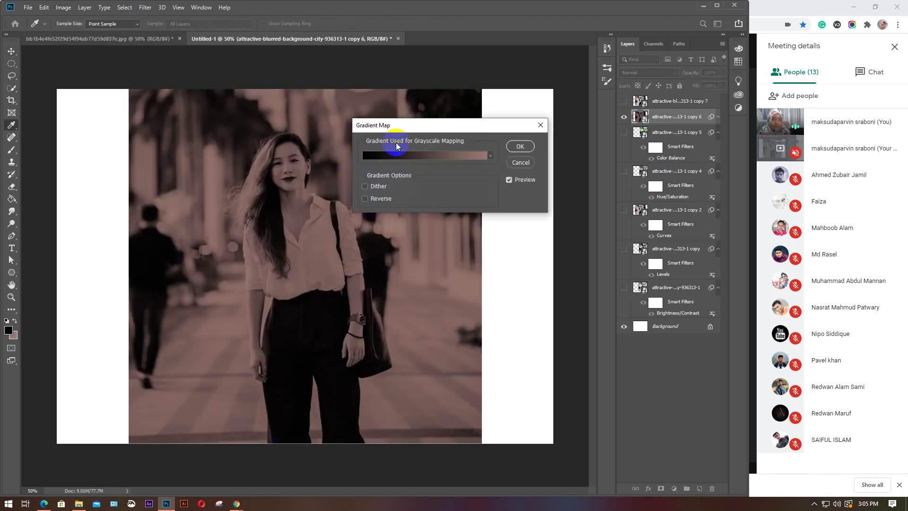
drag(402, 127, 592, 106)
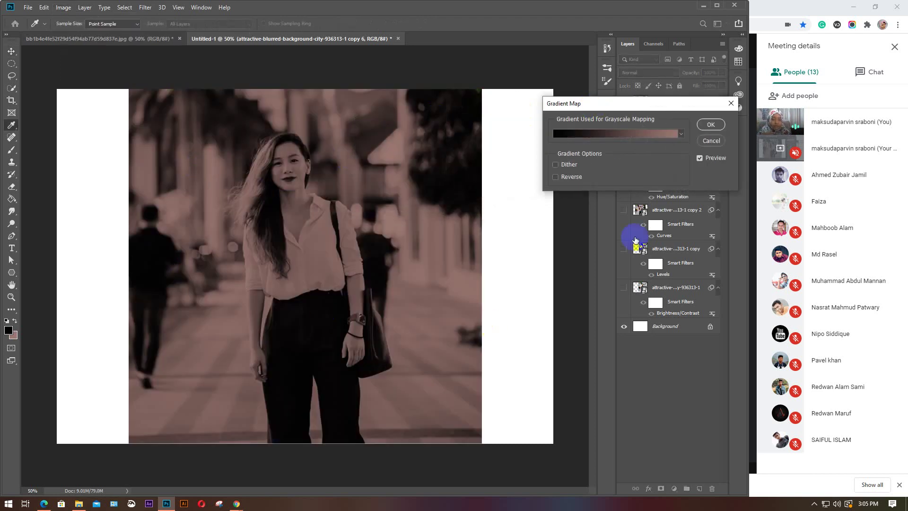
click(657, 135)
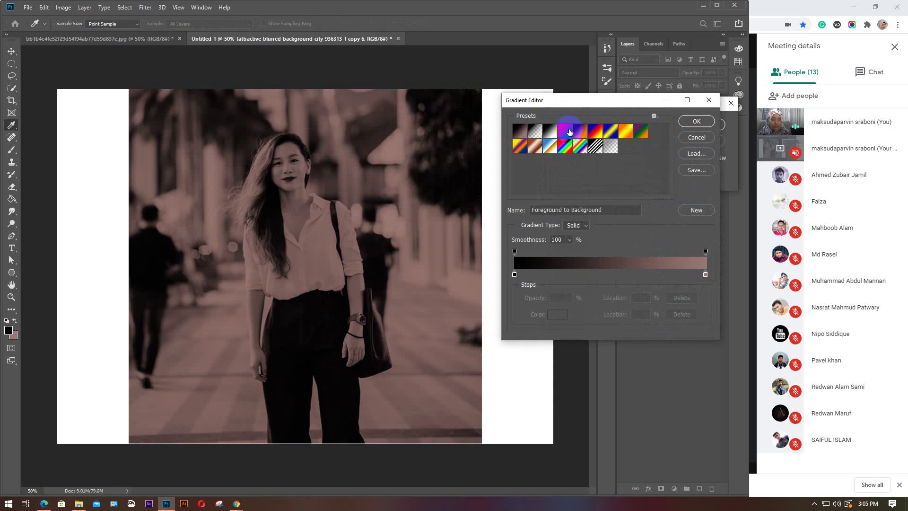
Preview preset gradients such as Violet-Orange, Blue-Yellow-Blue, Transparent Stripes, Spectrum and Chrome on the portrait
click(565, 131)
click(585, 130)
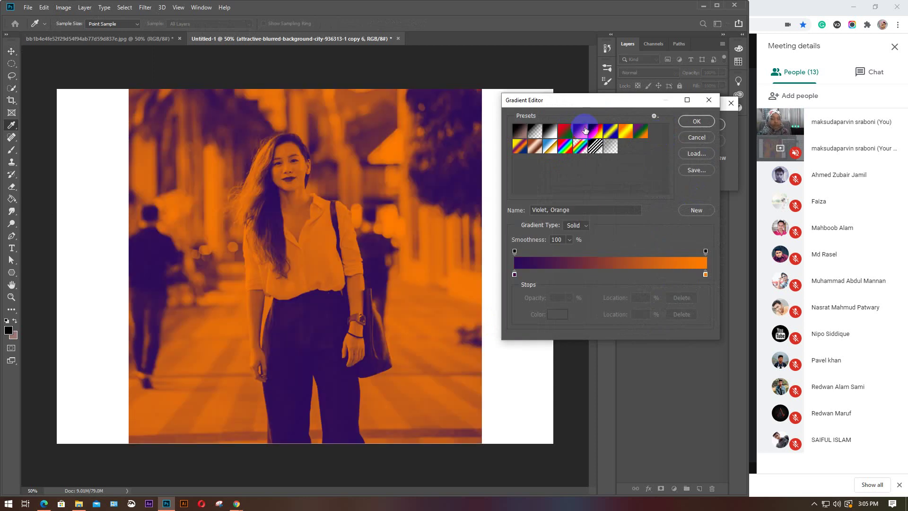
click(595, 131)
click(611, 132)
click(629, 133)
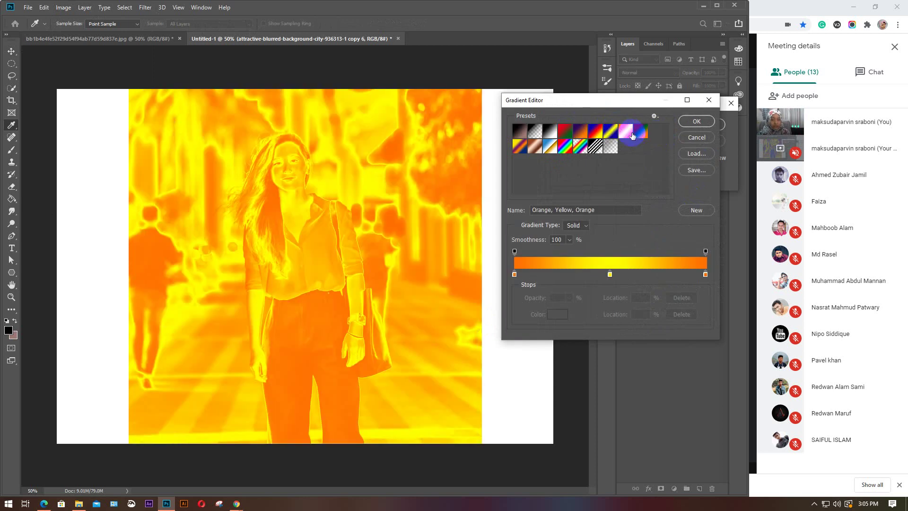
click(595, 147)
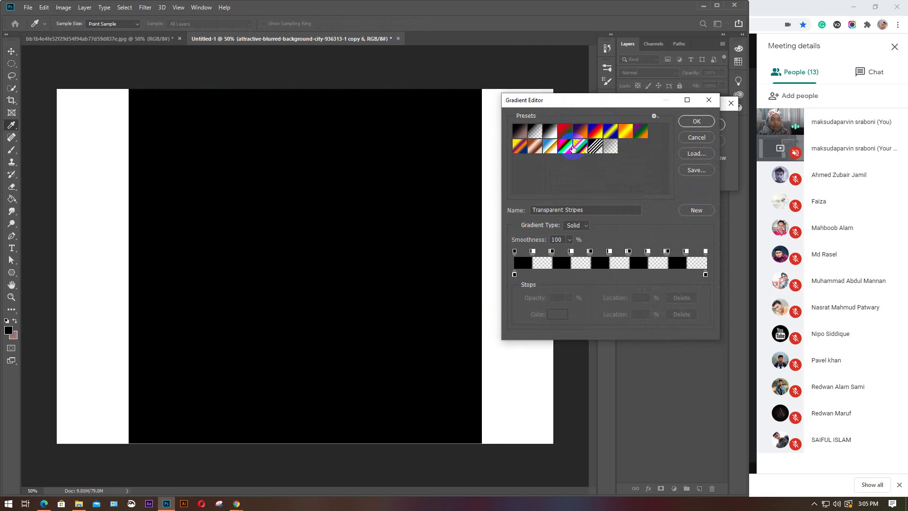
click(570, 147)
click(552, 148)
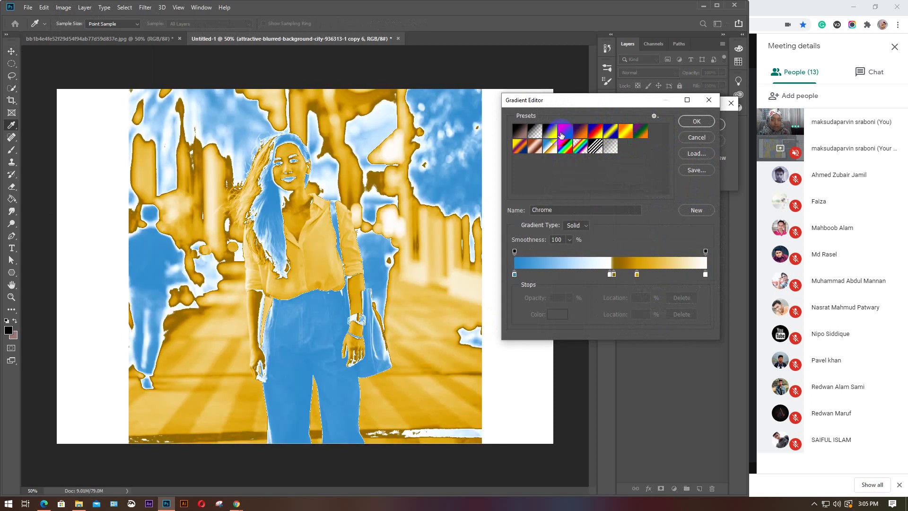
click(565, 134)
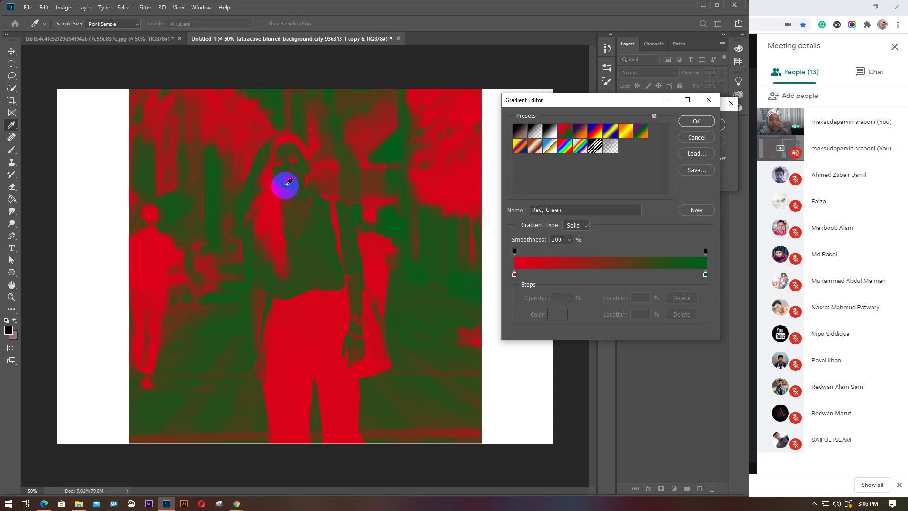
After comparing Black-White and Red-Green, pick the Blue, Red, Yellow gradient and add a black stop at 22%
click(552, 136)
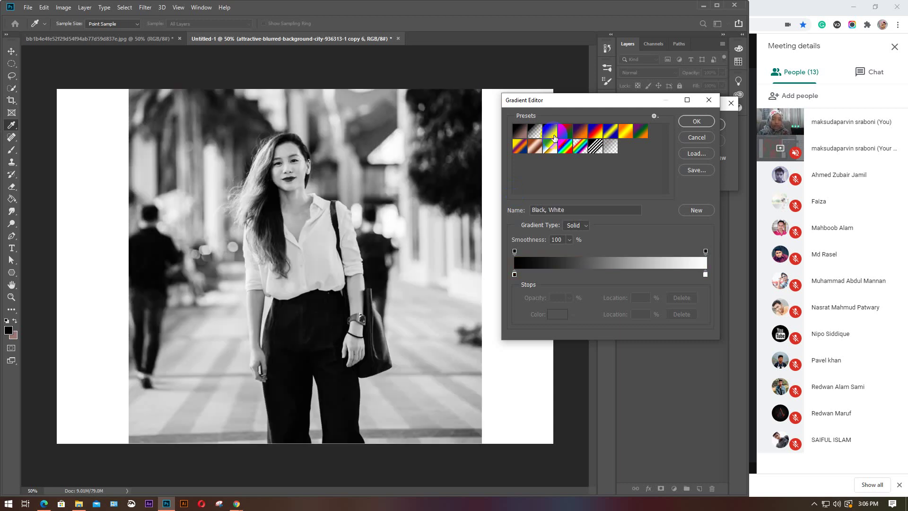
click(566, 137)
click(611, 136)
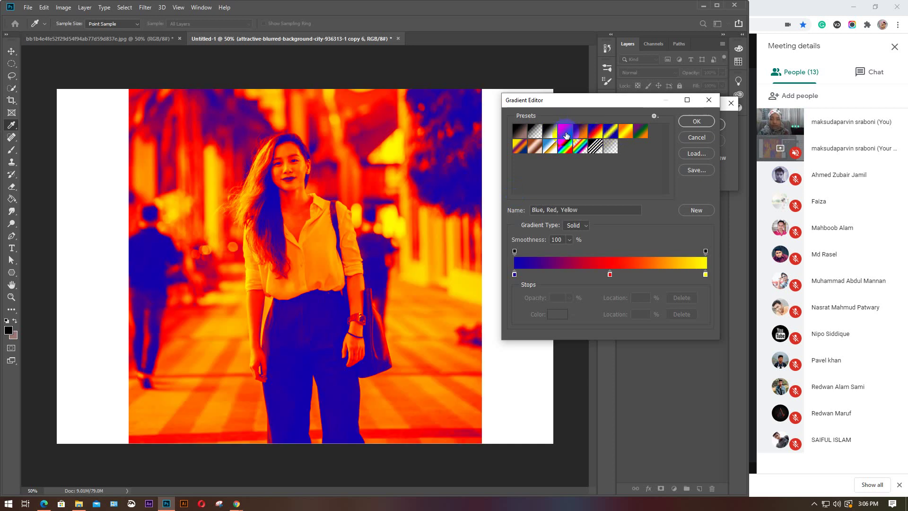
click(558, 274)
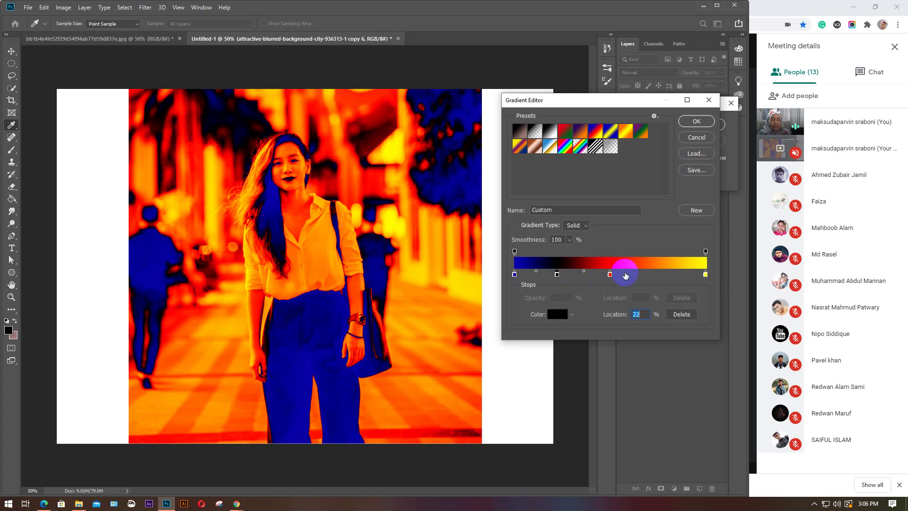
Add a second black stop and recolour the leftmost stop light grey-blue
click(660, 274)
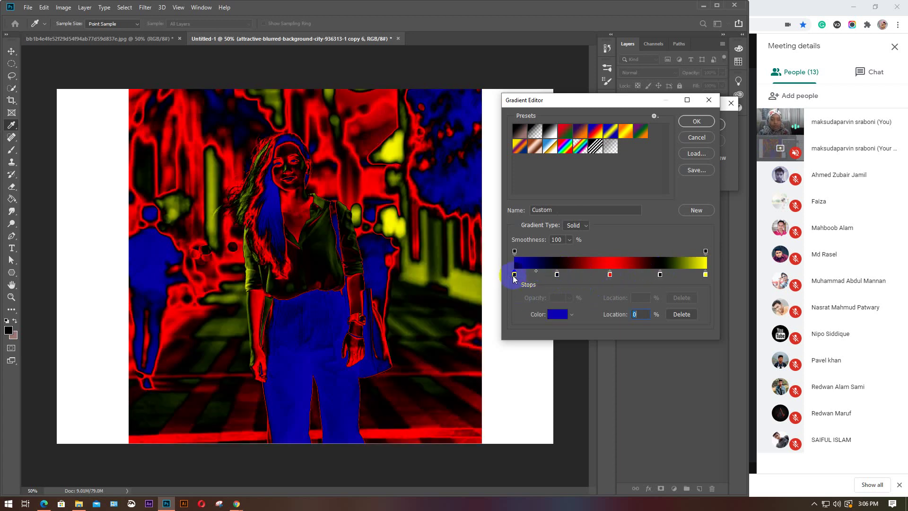
click(563, 315)
click(412, 203)
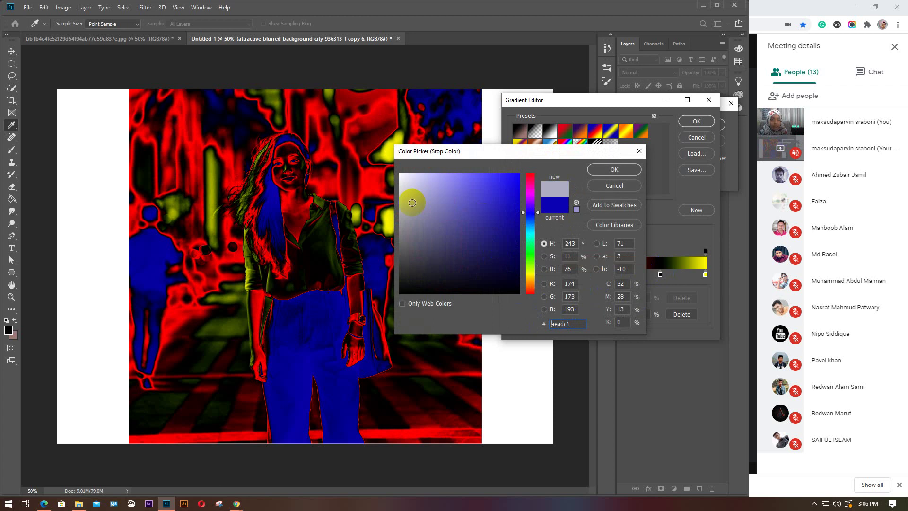
click(597, 168)
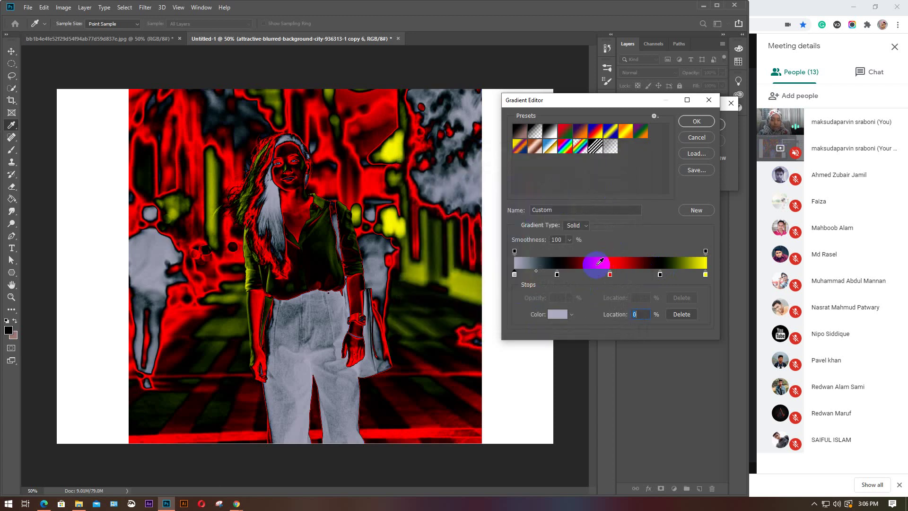
Recolour the black stop at 22% to a bright blue
click(558, 274)
click(553, 314)
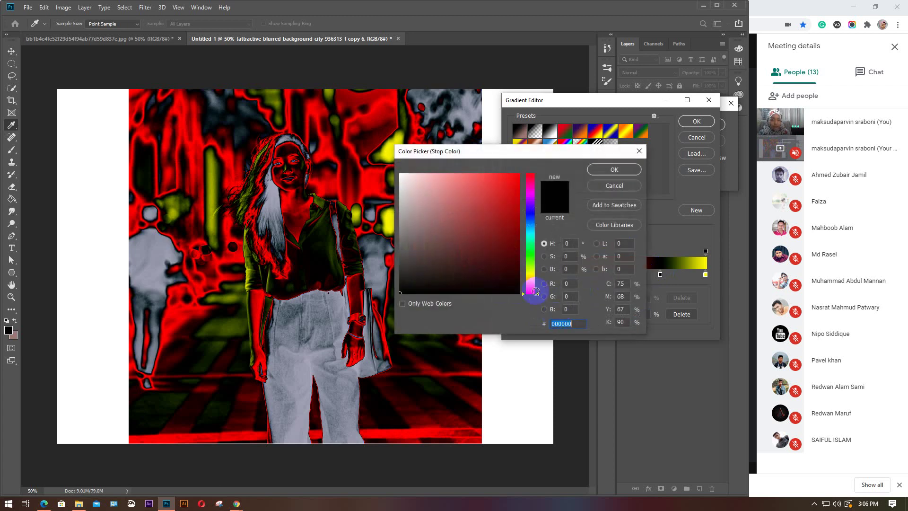
drag(525, 217, 531, 214)
click(503, 207)
click(497, 187)
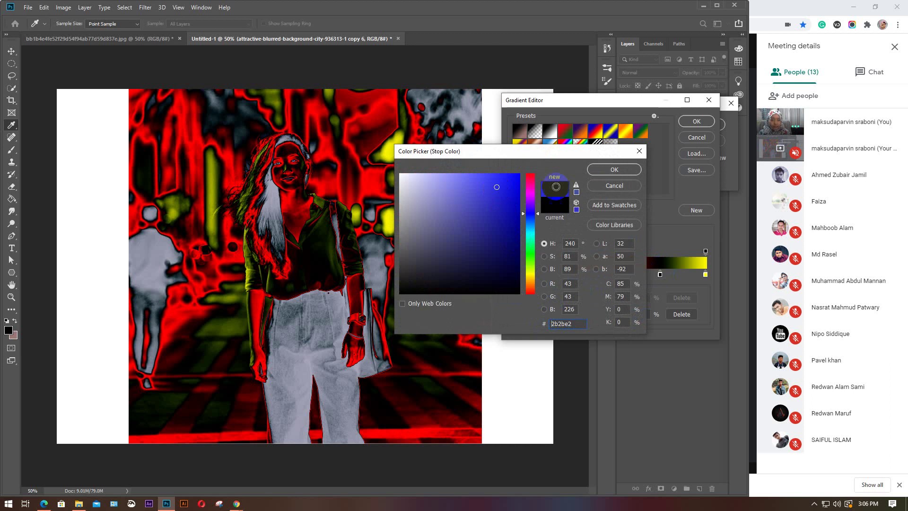
click(624, 174)
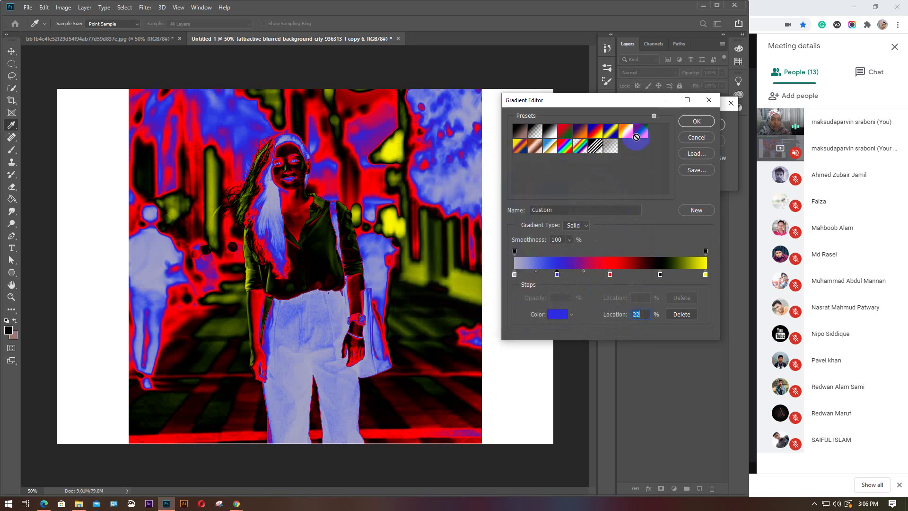
Discard the custom gradient, toggle Reverse on and off, and cancel the Gradient Map
click(690, 136)
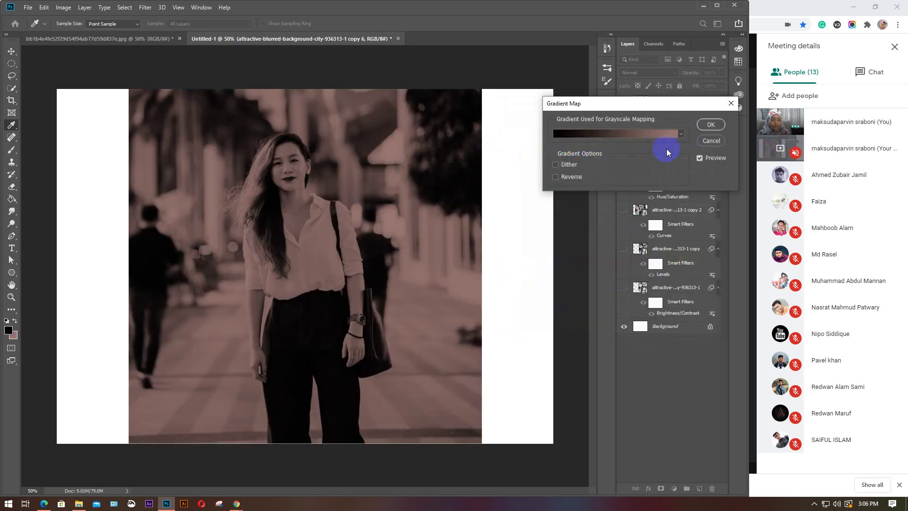
click(569, 177)
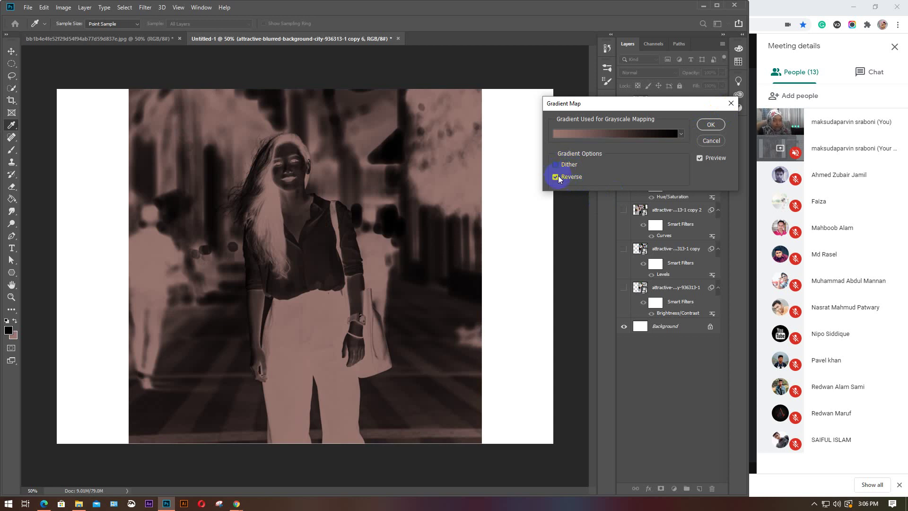
click(557, 177)
click(710, 125)
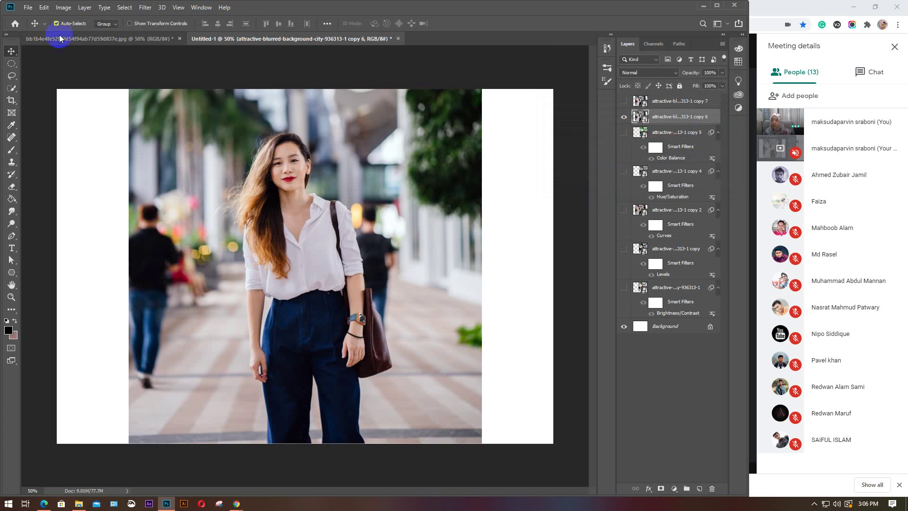
Open Image > Adjustments > Selective Color, move the dialog off the portrait, and keep the Default preset
click(65, 8)
mouse_move(78, 32)
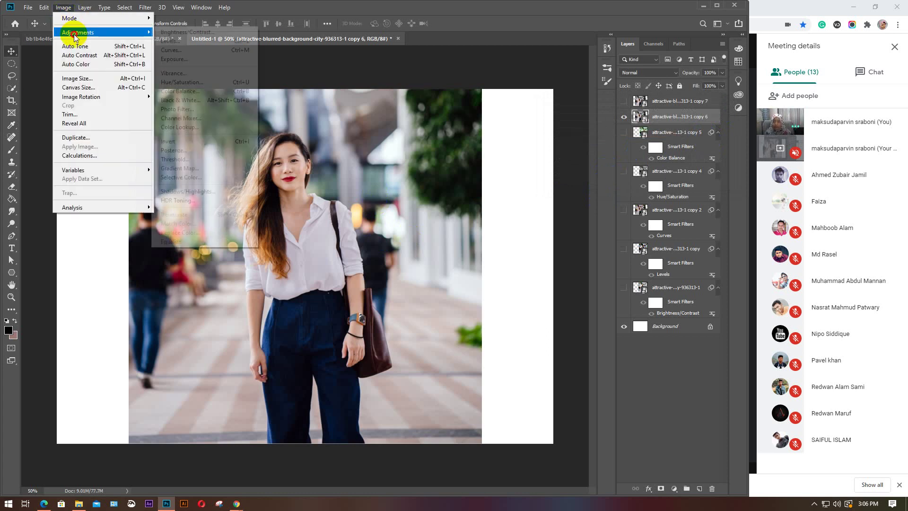
click(179, 180)
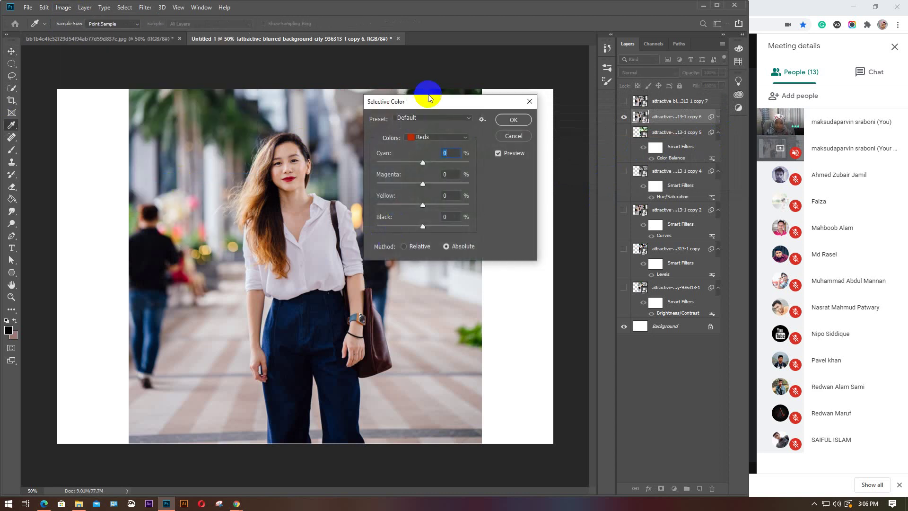
drag(428, 99, 505, 104)
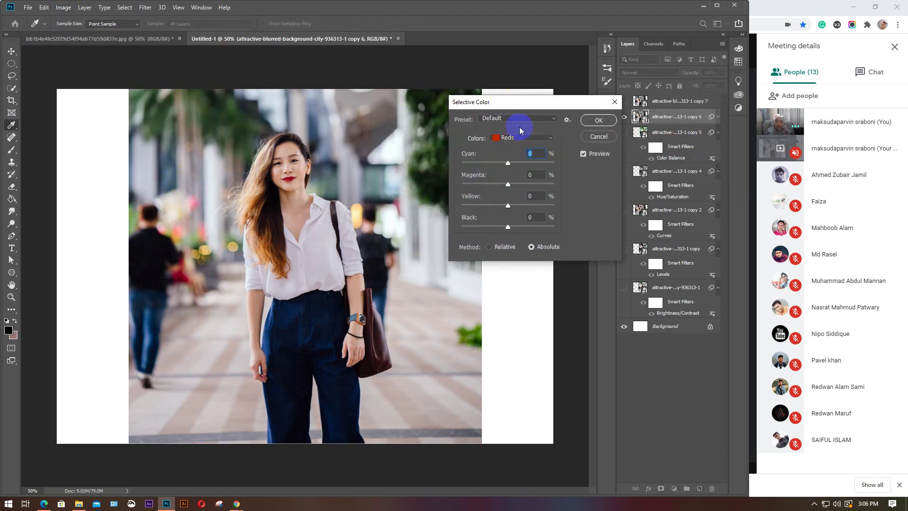
click(553, 120)
click(552, 122)
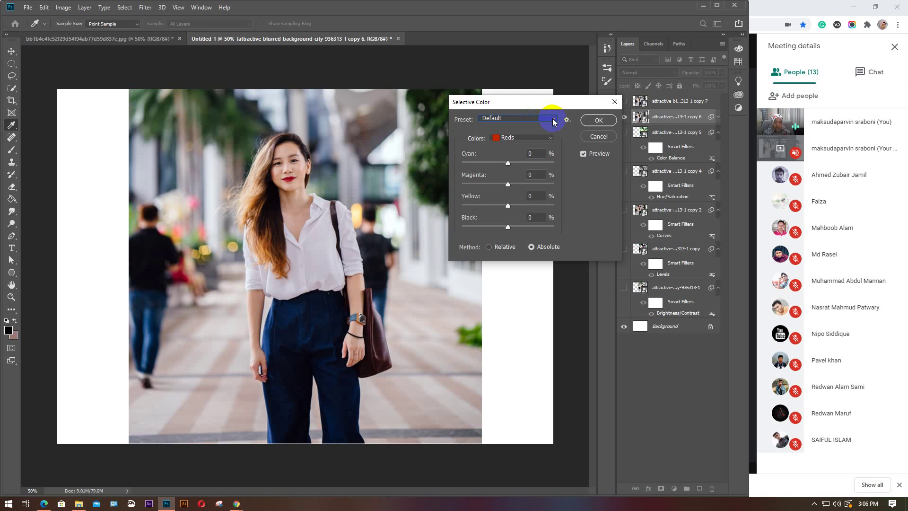
Test the Reds Cyan slider, reset it to 0, then switch the colour range to Blues
click(531, 138)
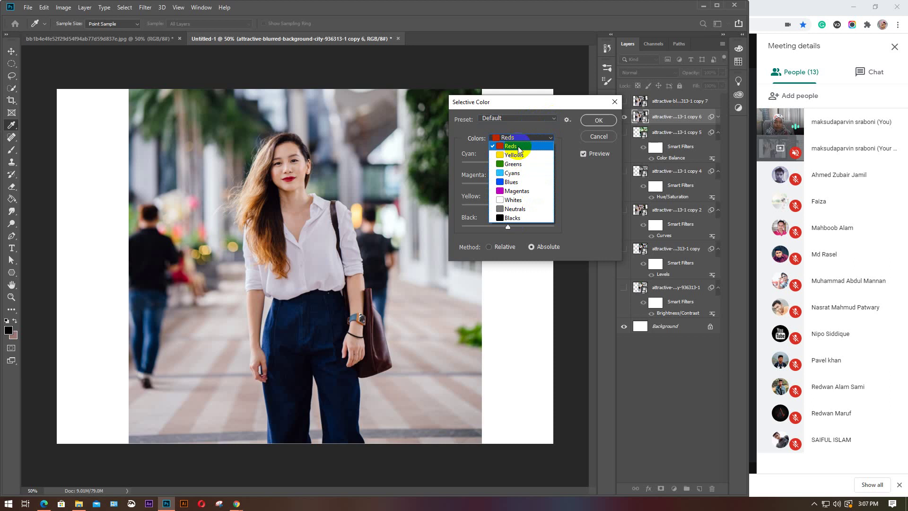
click(519, 147)
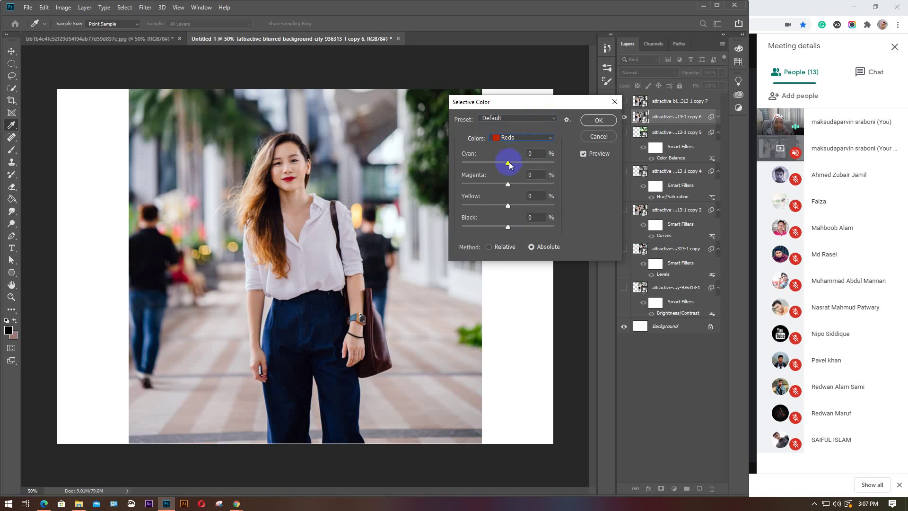
mouse_move(509, 164)
mouse_down()
mouse_move(545, 163)
mouse_move(465, 164)
mouse_move(519, 164)
mouse_up()
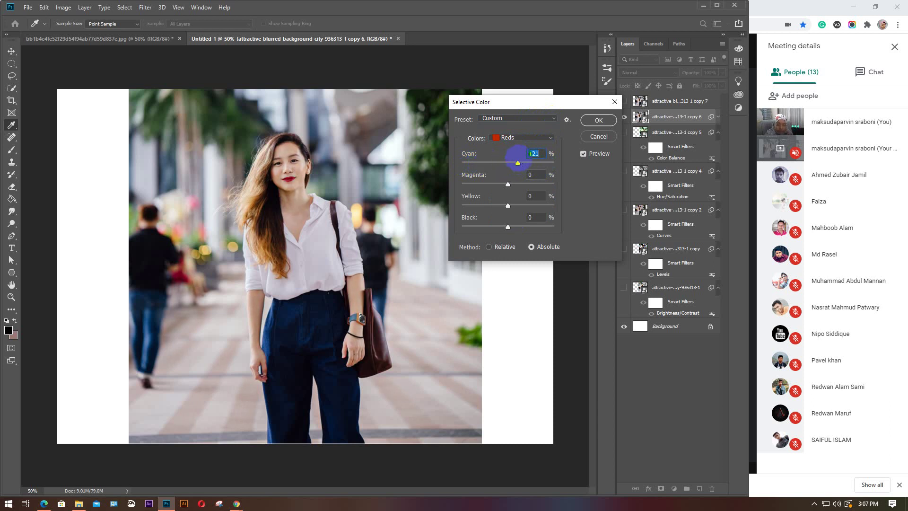
text(0)
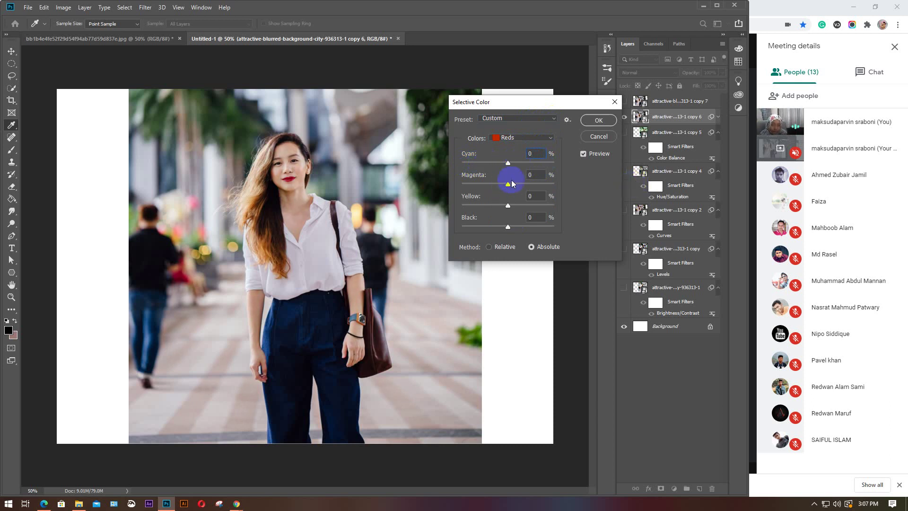
click(552, 136)
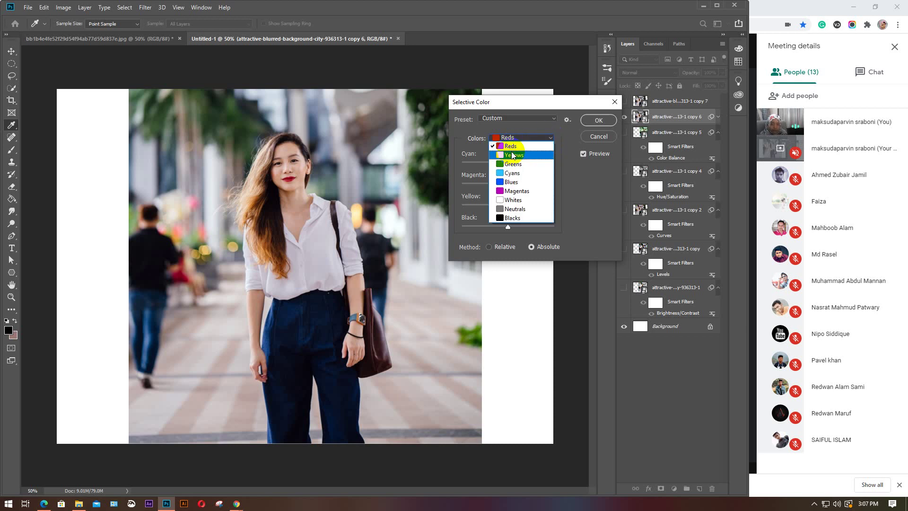
click(520, 146)
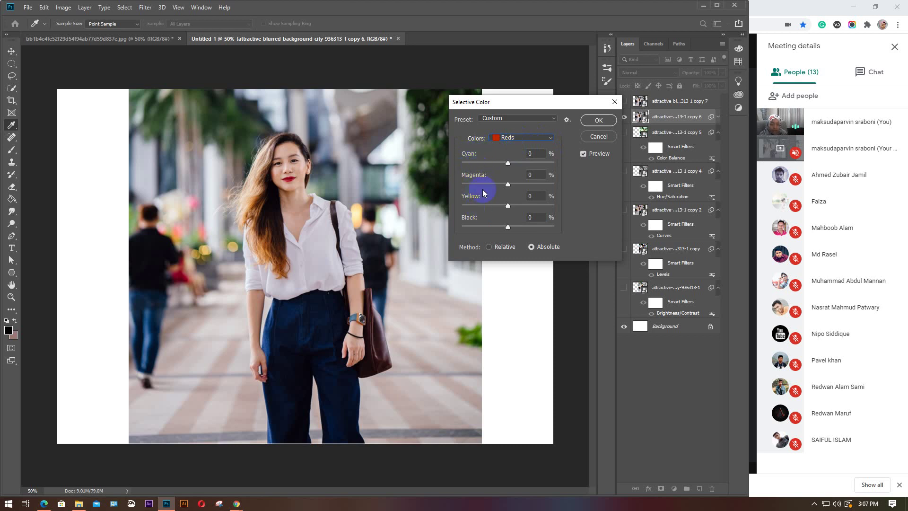
click(536, 139)
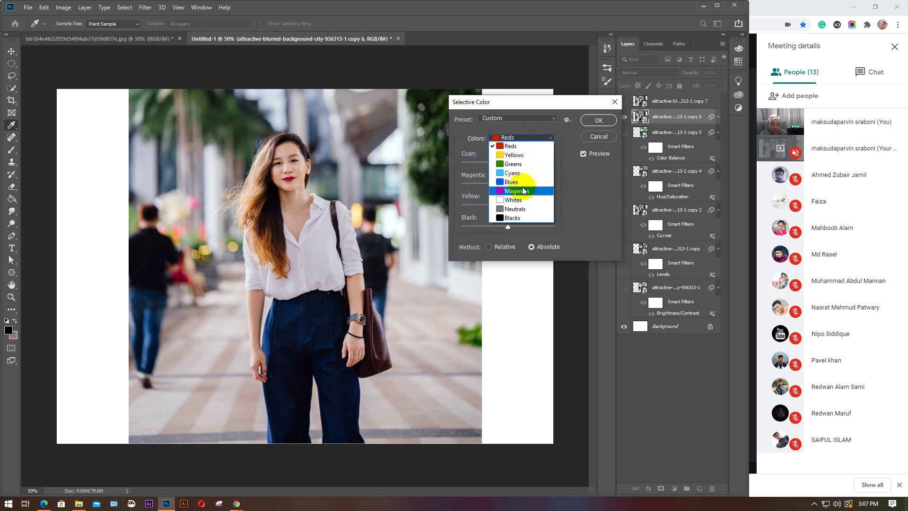
click(513, 182)
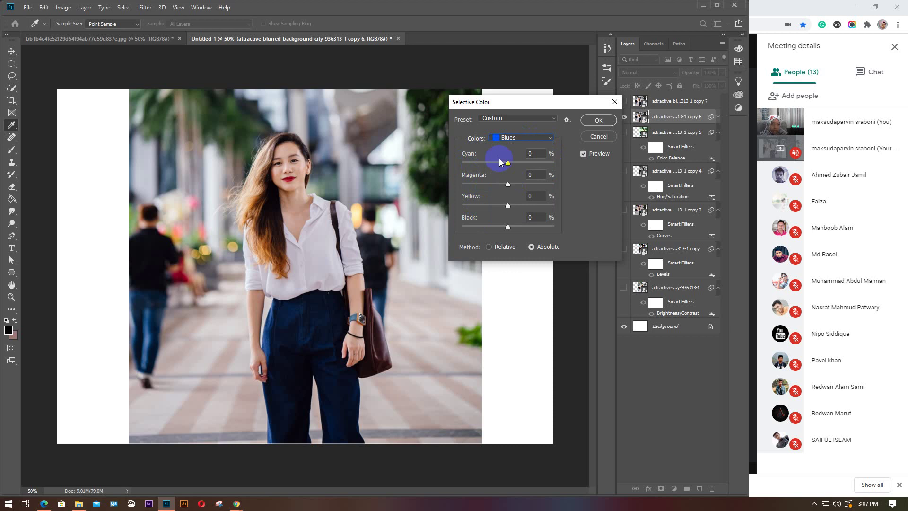
click(551, 136)
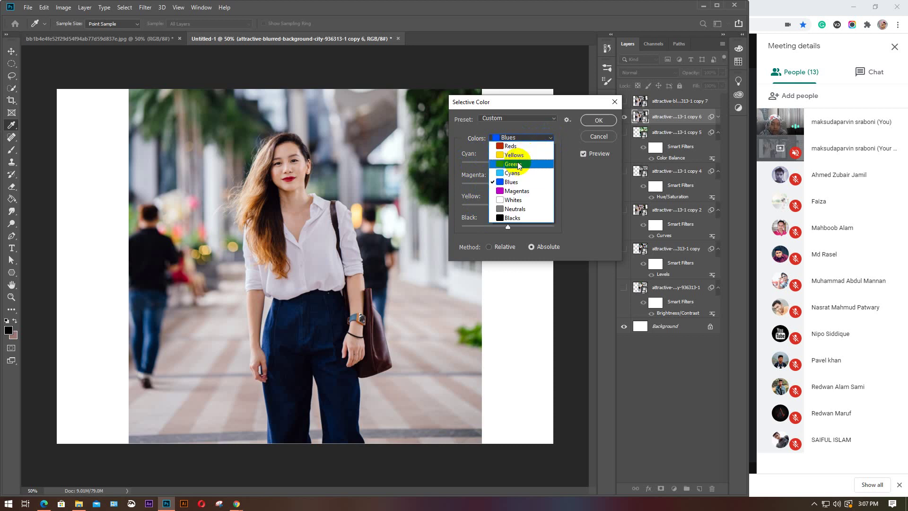
Switch to the Yellows range, try cyan shifts, and set the method to Relative
click(518, 156)
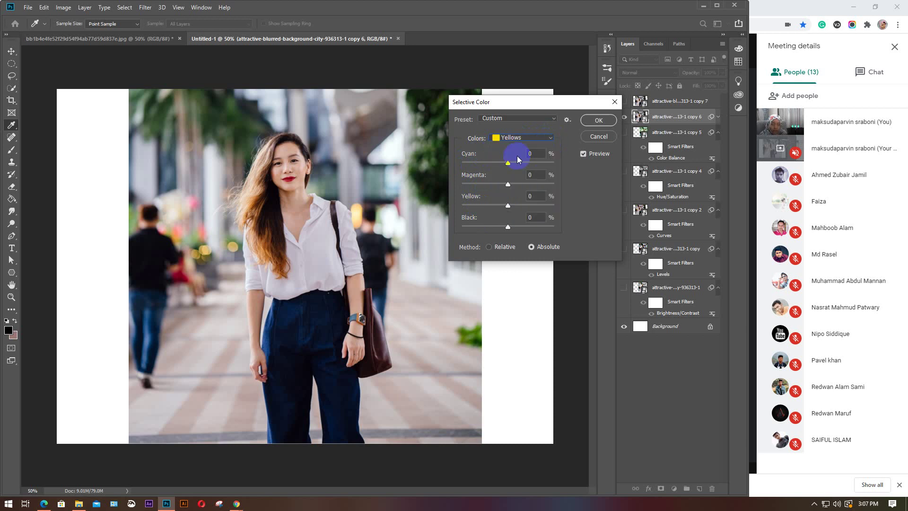
mouse_move(508, 165)
mouse_down()
mouse_move(539, 162)
mouse_move(478, 170)
mouse_move(568, 169)
mouse_move(463, 168)
mouse_move(557, 166)
mouse_move(481, 164)
mouse_move(502, 166)
mouse_up()
click(489, 247)
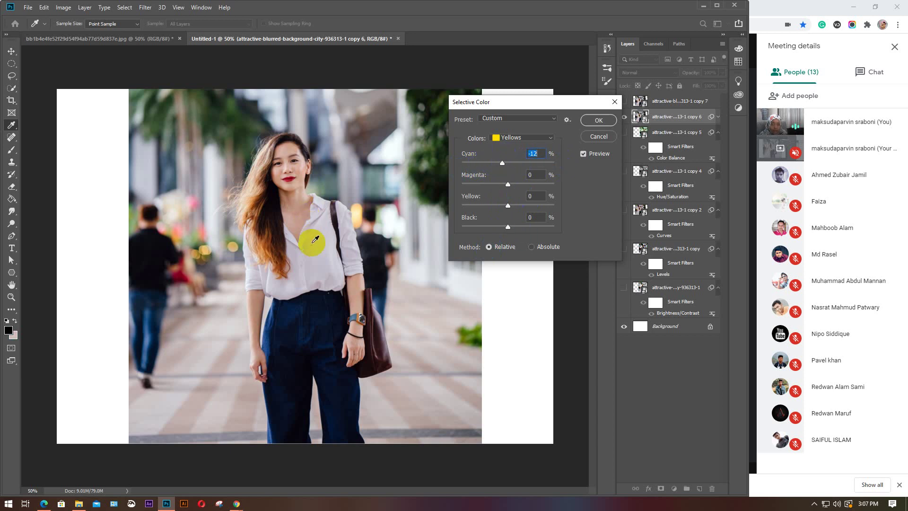
click(357, 333)
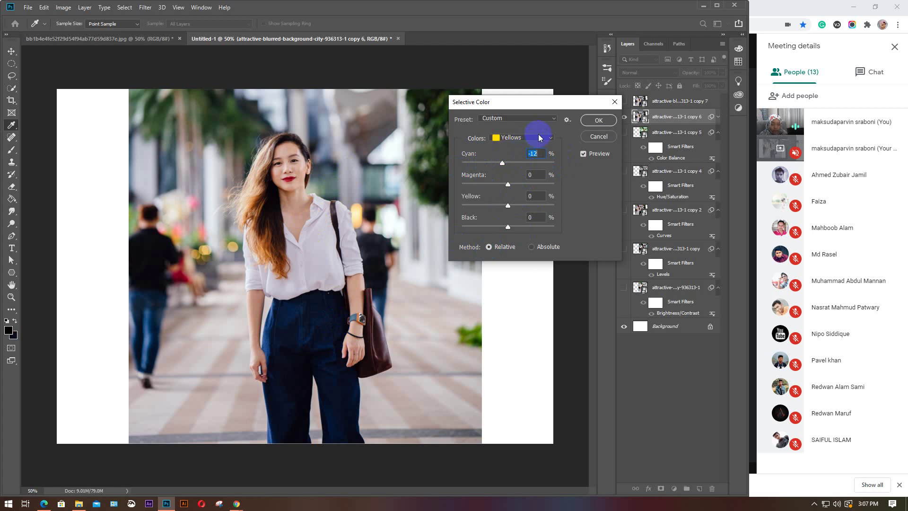
click(510, 161)
drag(510, 162, 470, 166)
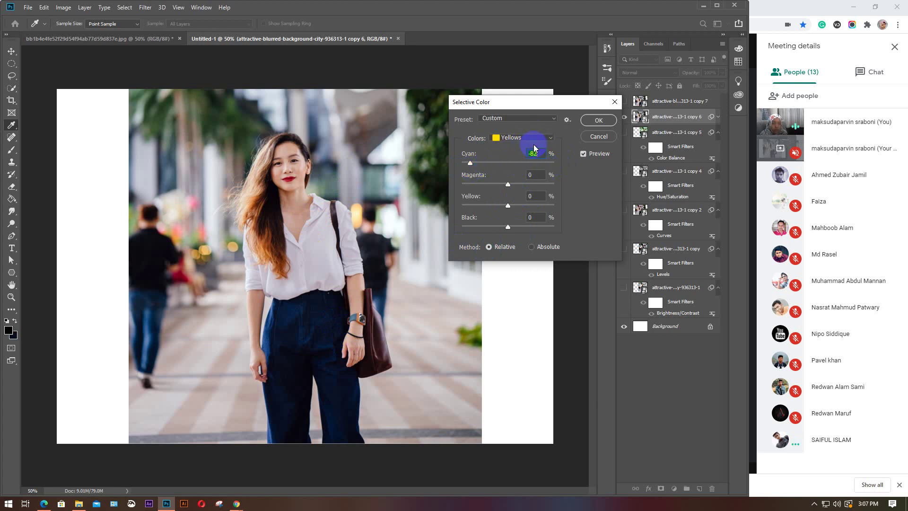
Test Neutrals Cyan, Magenta and Yellow shifts, reset each to 0, then return to Reds
click(549, 138)
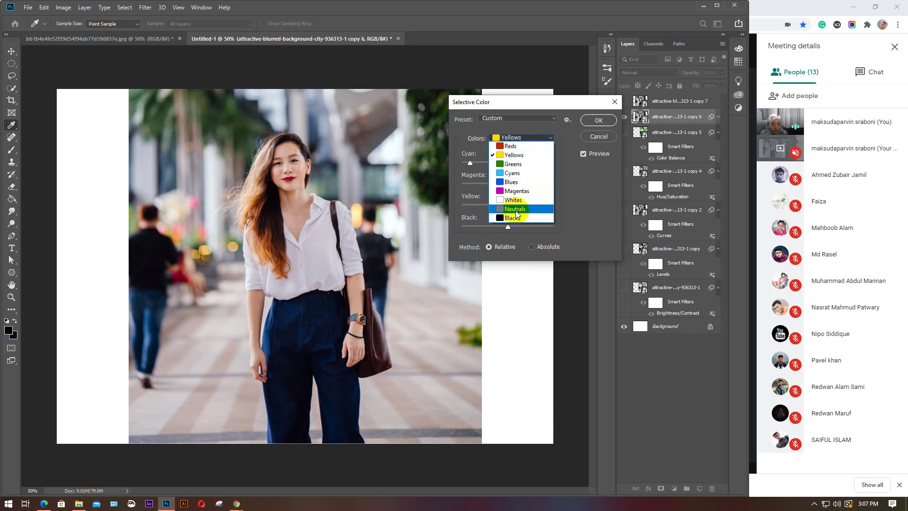
click(517, 208)
drag(509, 168, 466, 165)
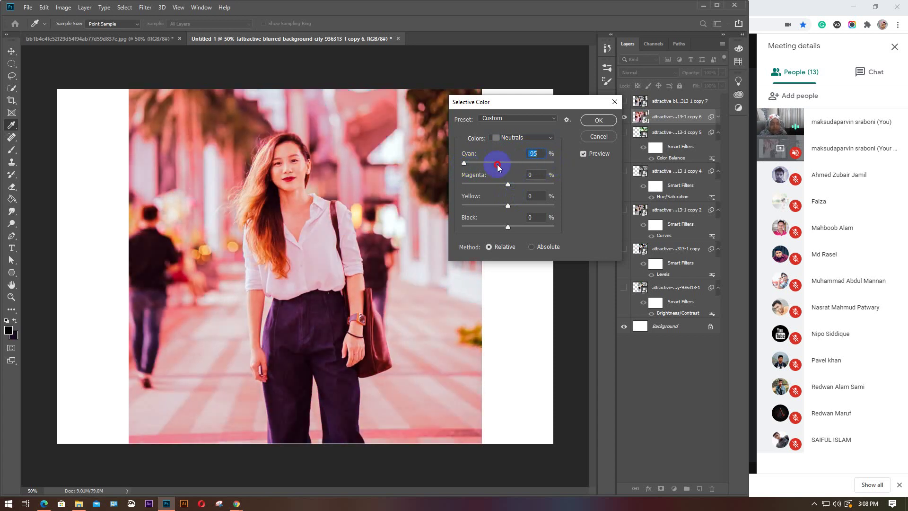
text(0)
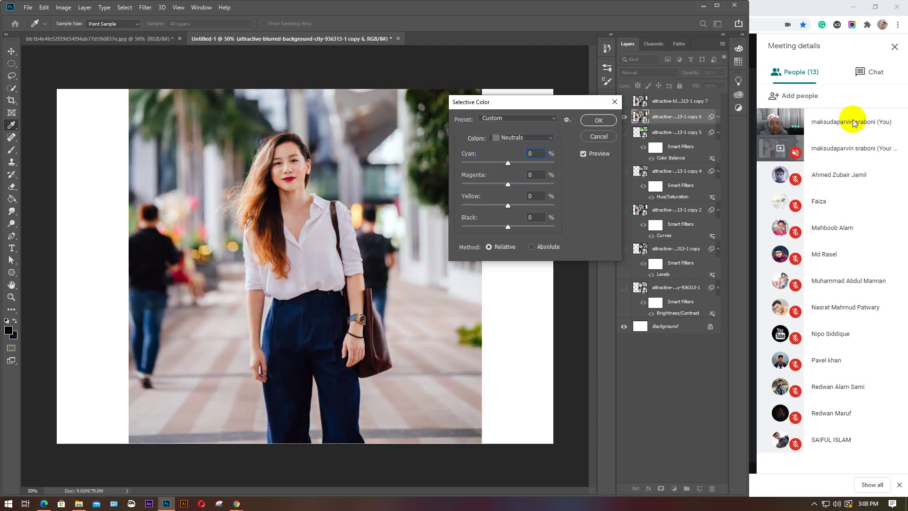
drag(509, 189, 467, 186)
text(0)
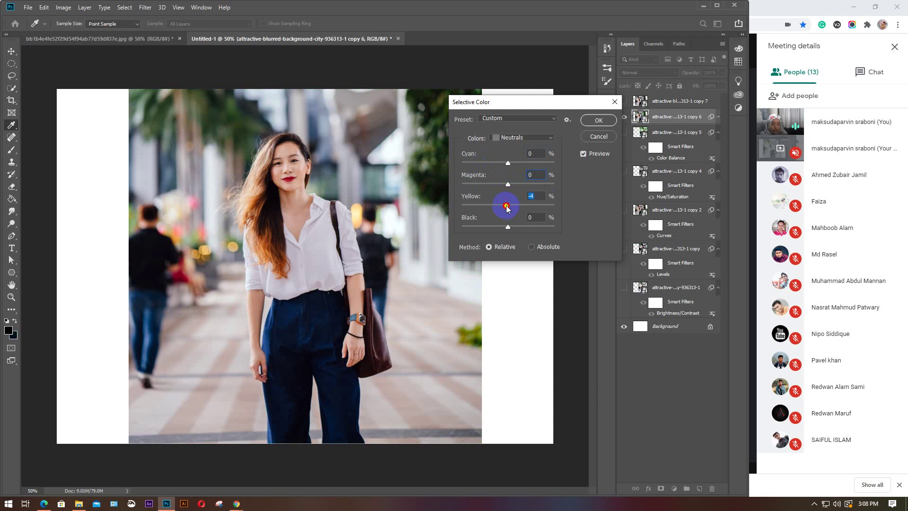
drag(505, 205, 461, 214)
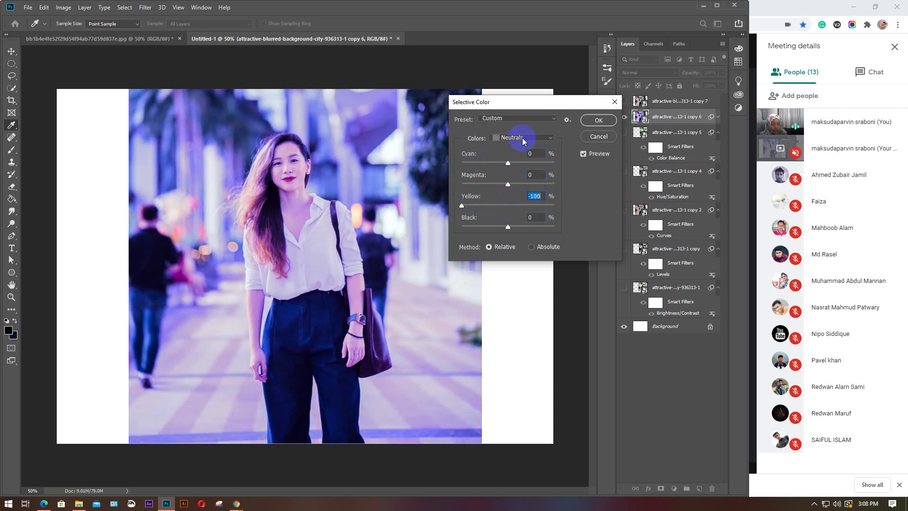
text(0)
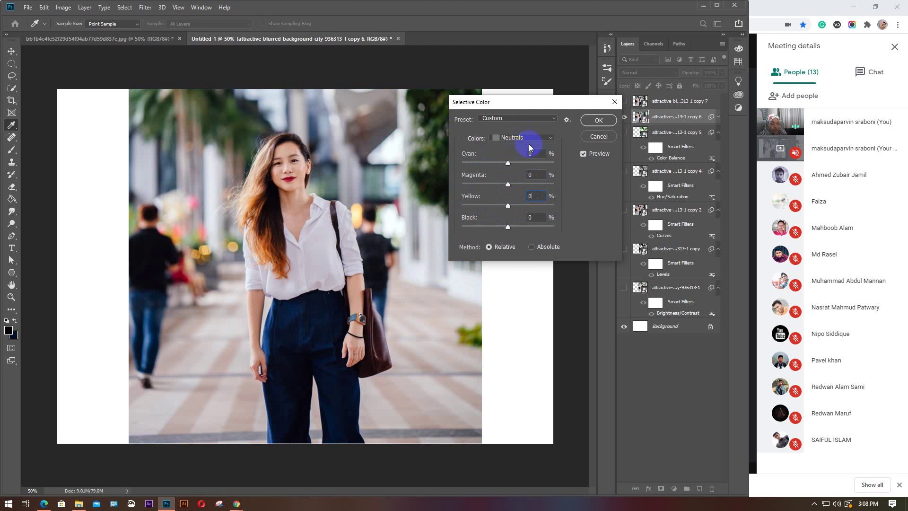
click(547, 137)
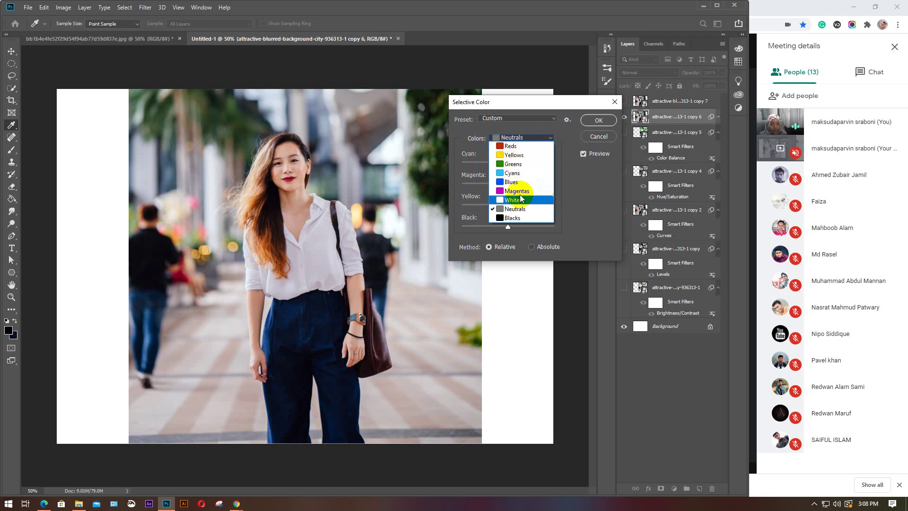
click(518, 146)
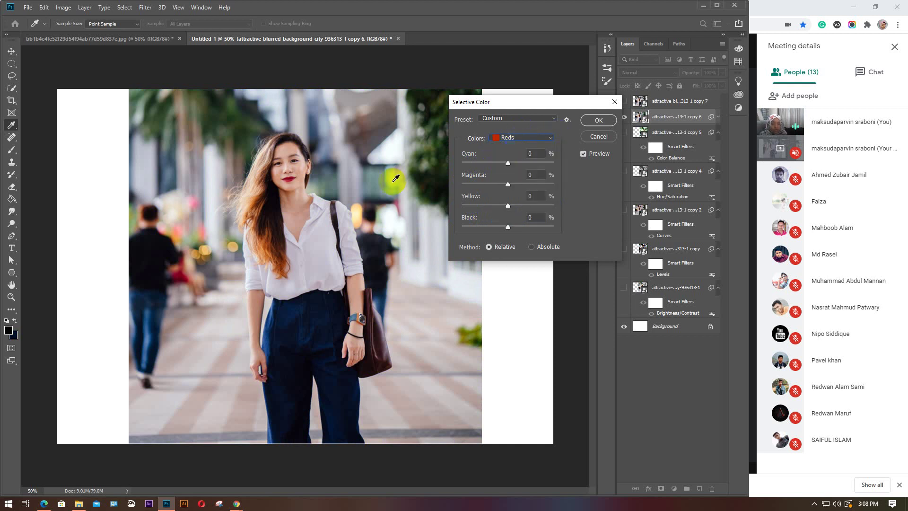
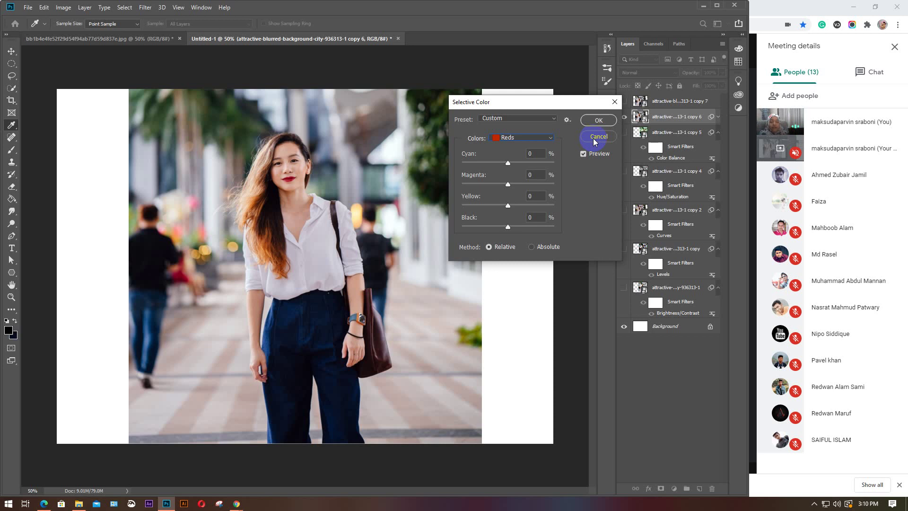
Discard the Selective Color changes and open Shadows/Highlights for the copy 6 layer
click(596, 137)
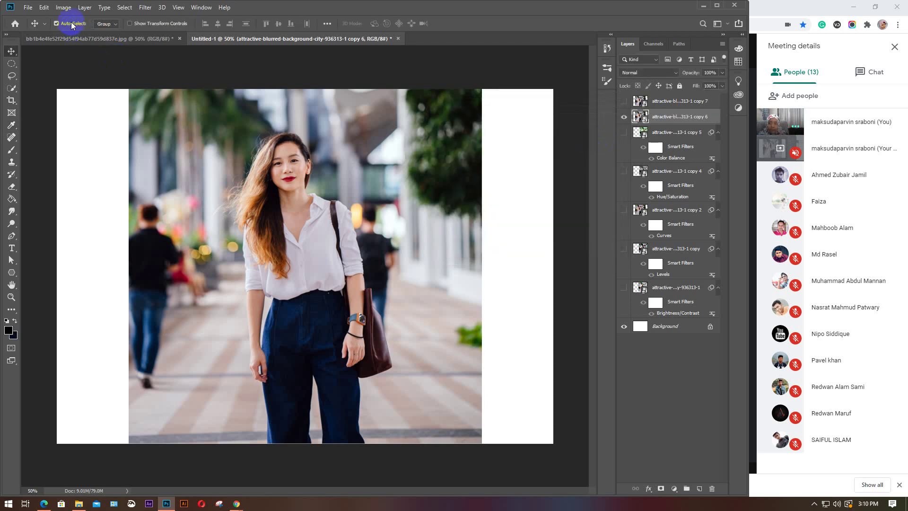
click(62, 8)
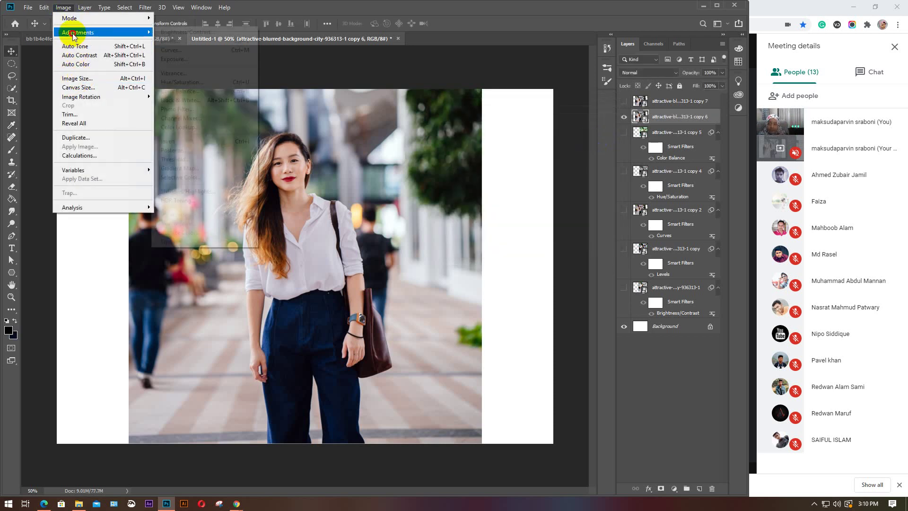
mouse_move(74, 31)
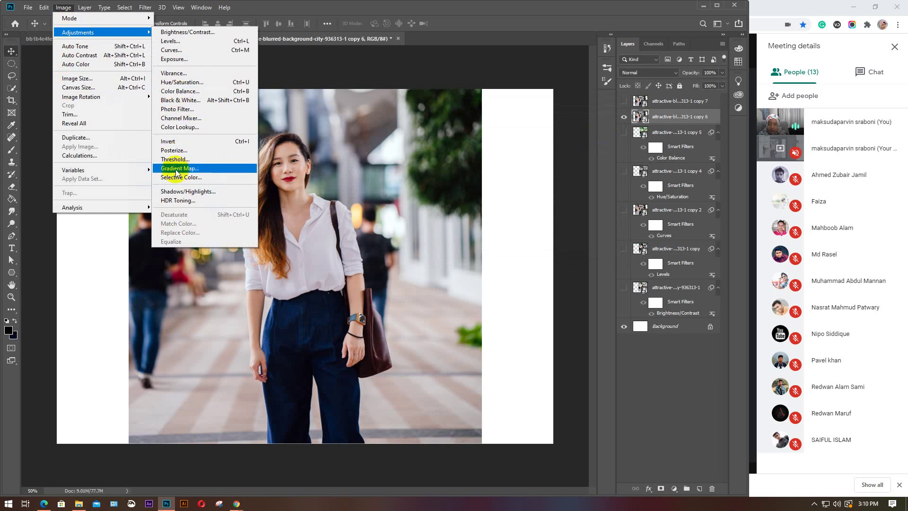
click(197, 191)
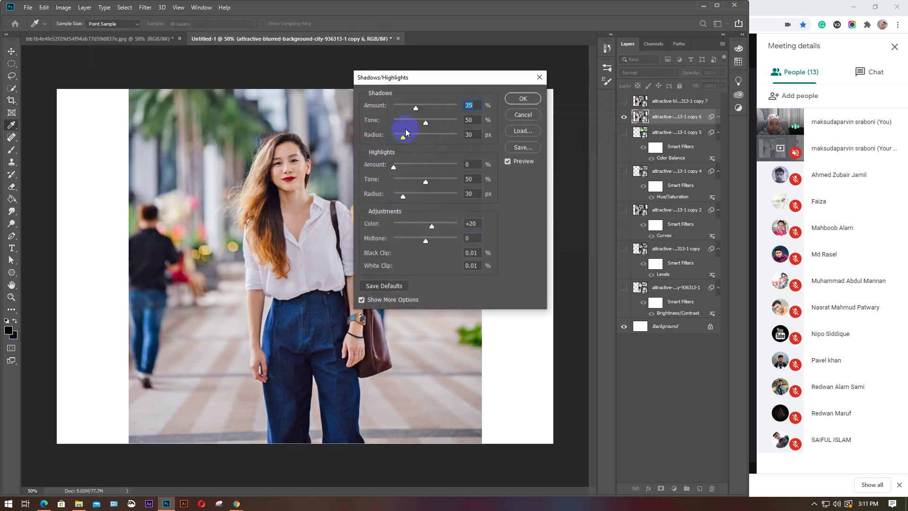
With only basic options shown, try several shadow amounts and settle on 0%
click(371, 300)
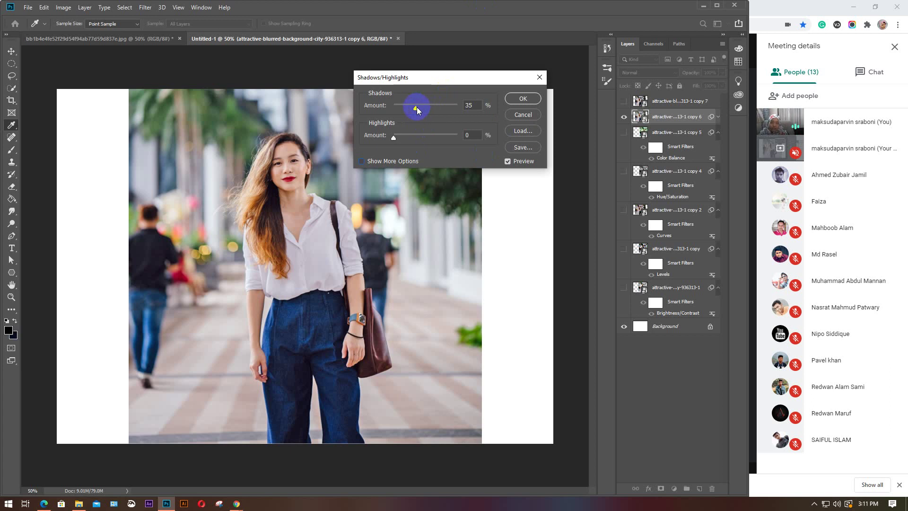
drag(416, 108, 465, 111)
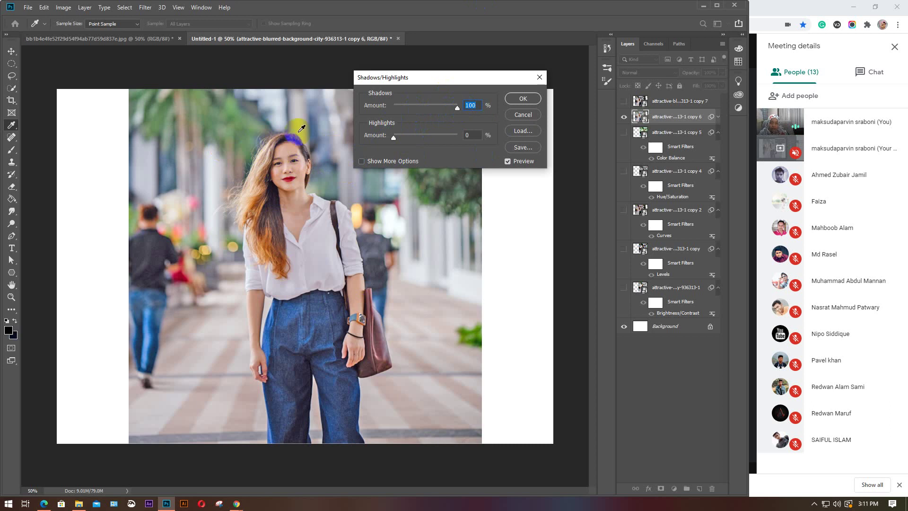
drag(456, 109, 394, 110)
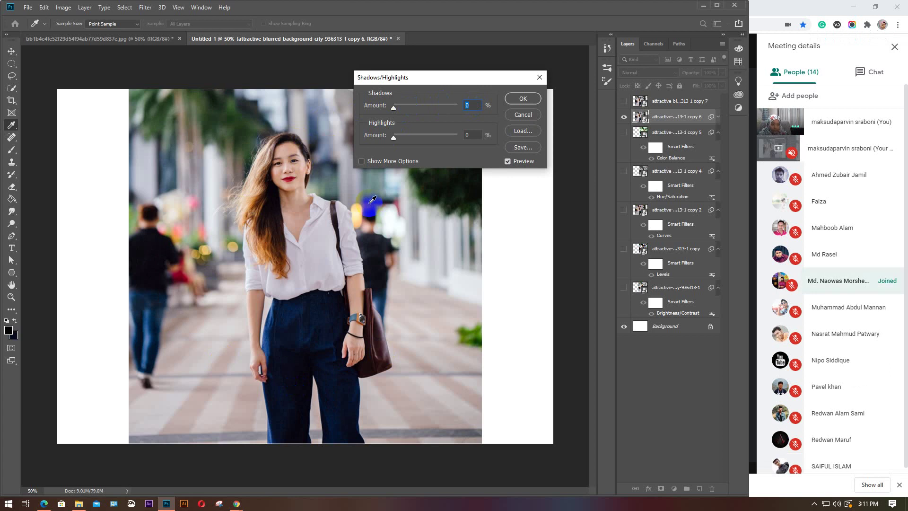
drag(394, 108, 432, 111)
text(0)
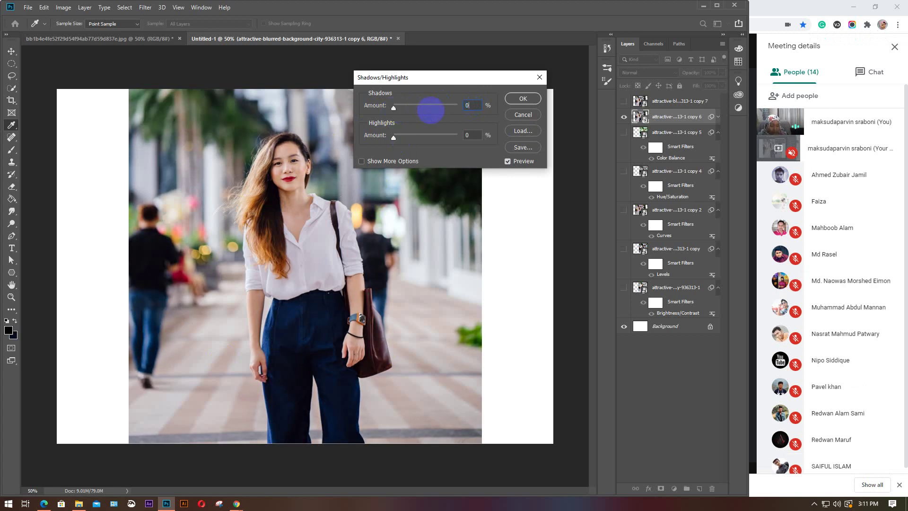
click(393, 137)
Try full and reduced highlight correction, leaving the highlights amount at 0%
drag(393, 138, 461, 137)
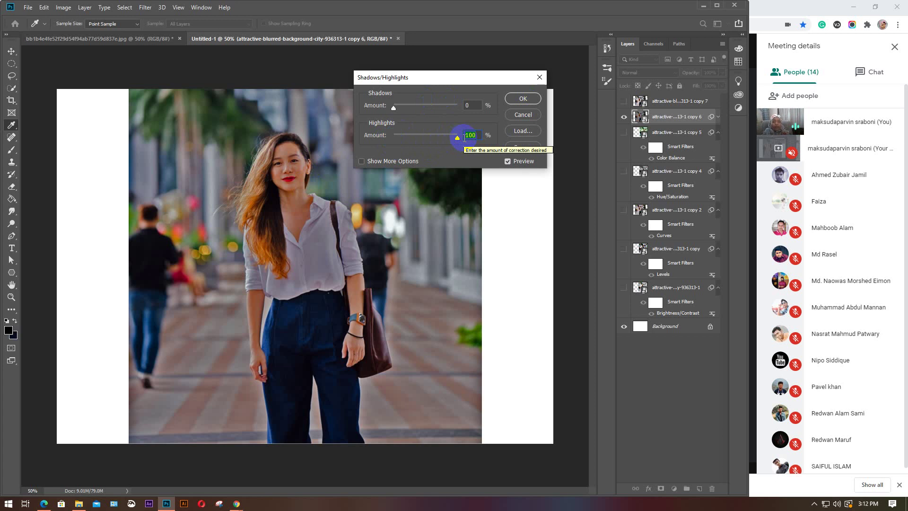
drag(456, 138, 381, 139)
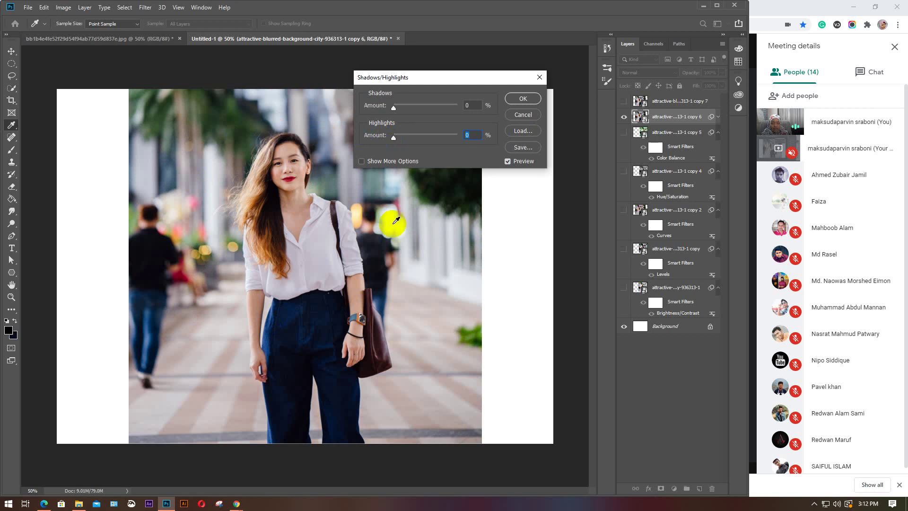
click(390, 161)
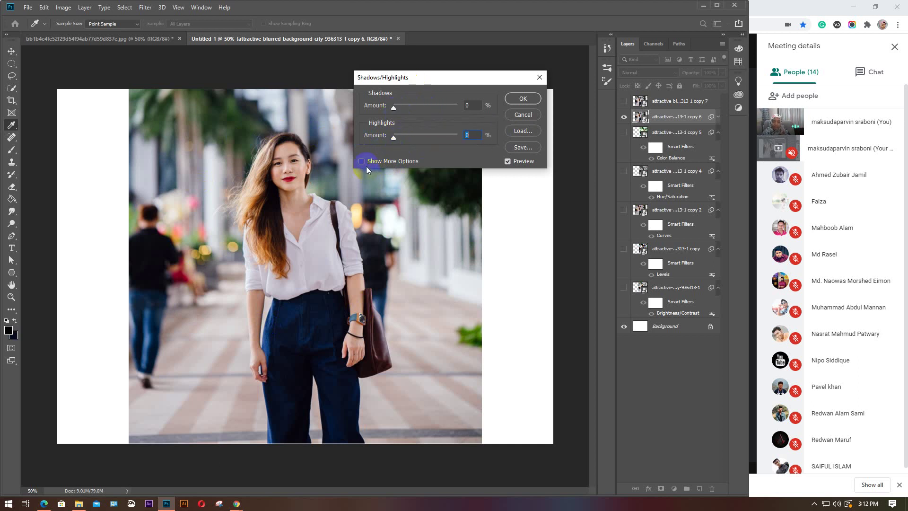
Show more options and set shadows to 68%, tone 26% and radius 119 px
click(382, 161)
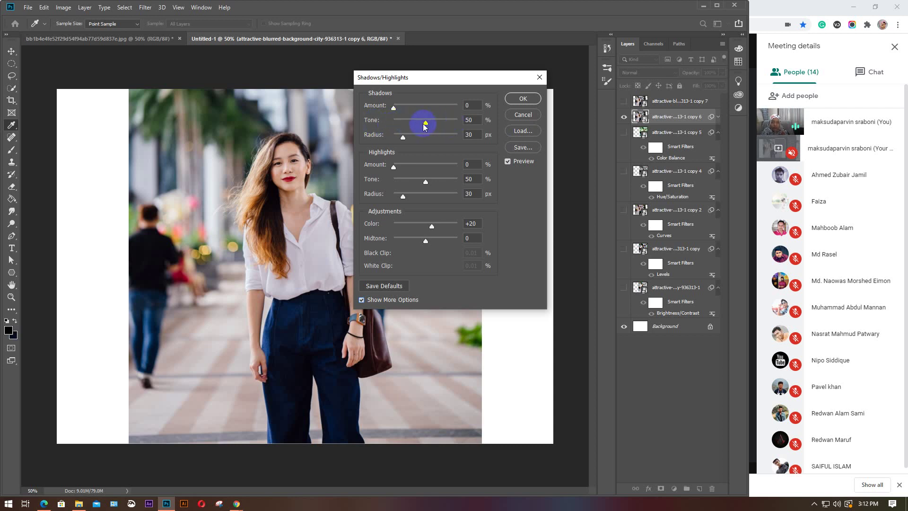
drag(396, 109, 410, 123)
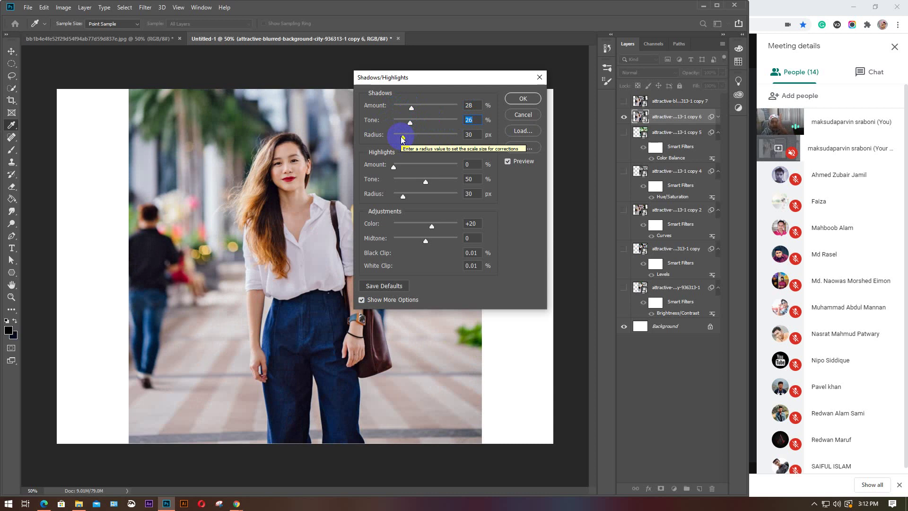
drag(403, 137, 429, 137)
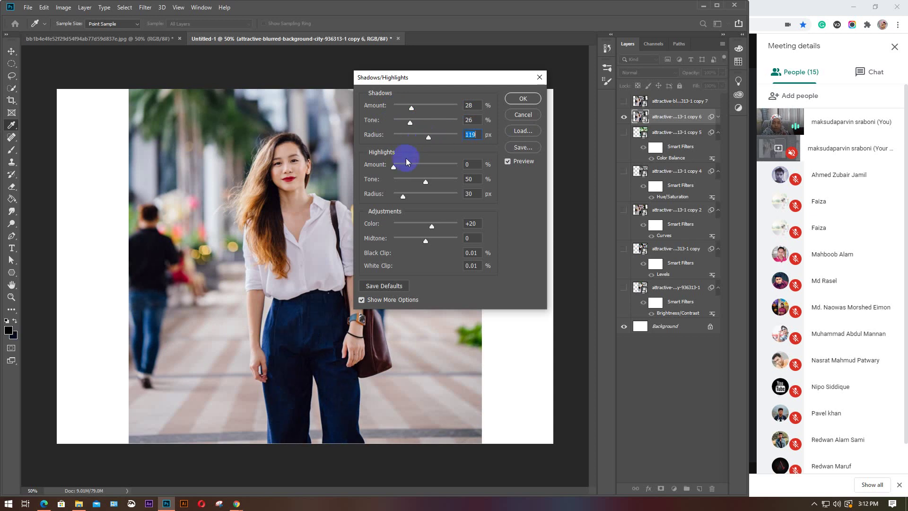
drag(394, 167, 470, 191)
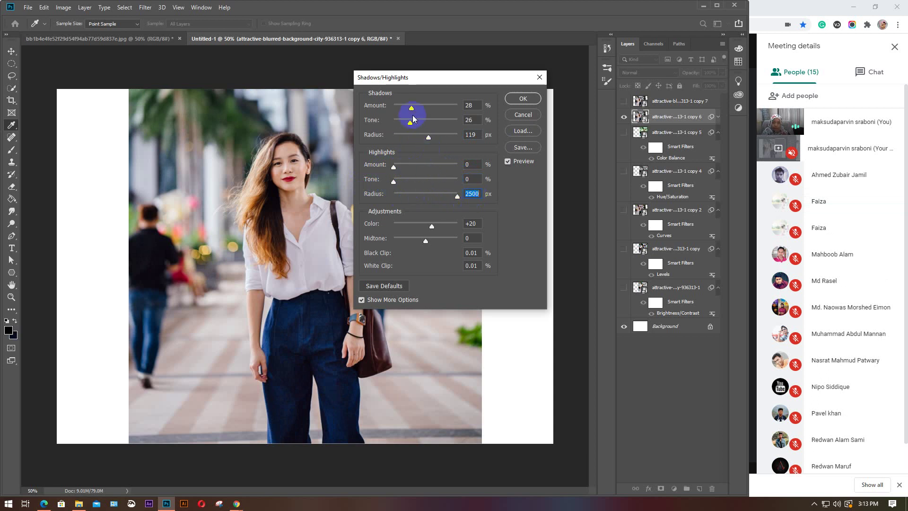
drag(412, 108, 437, 108)
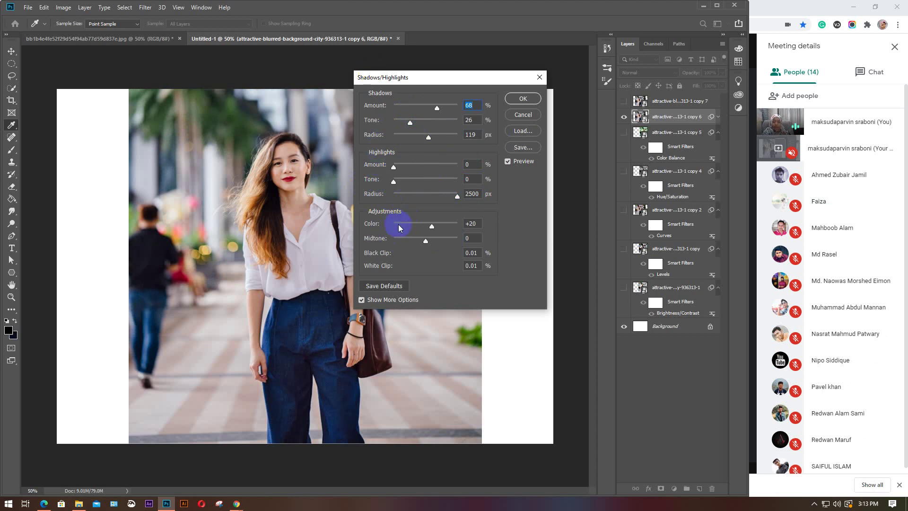
Experiment with the Color and Midtone sliders, ending at colour +100 and midtone -8
drag(432, 227, 414, 234)
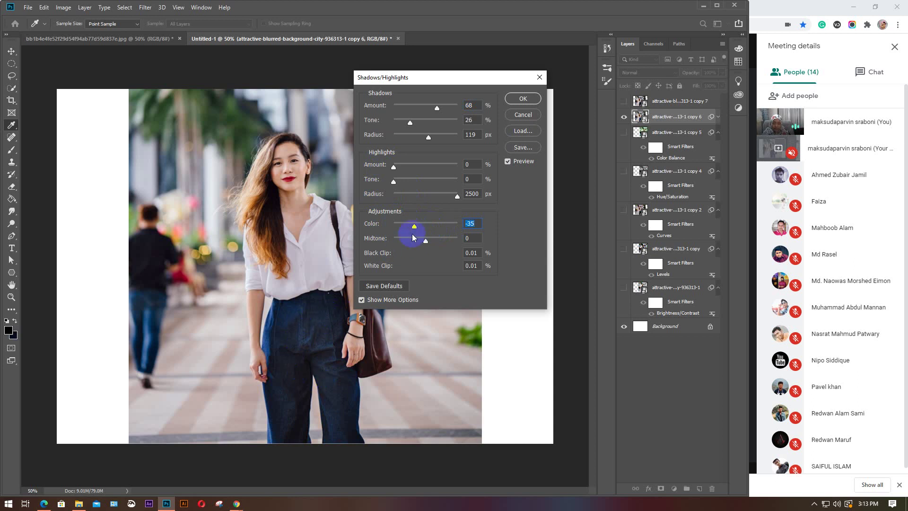
drag(414, 229, 477, 233)
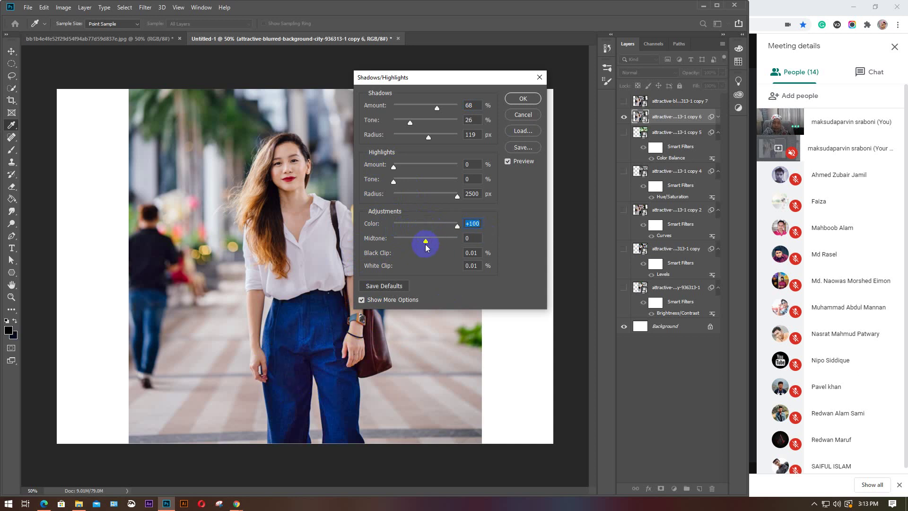
drag(425, 242, 458, 242)
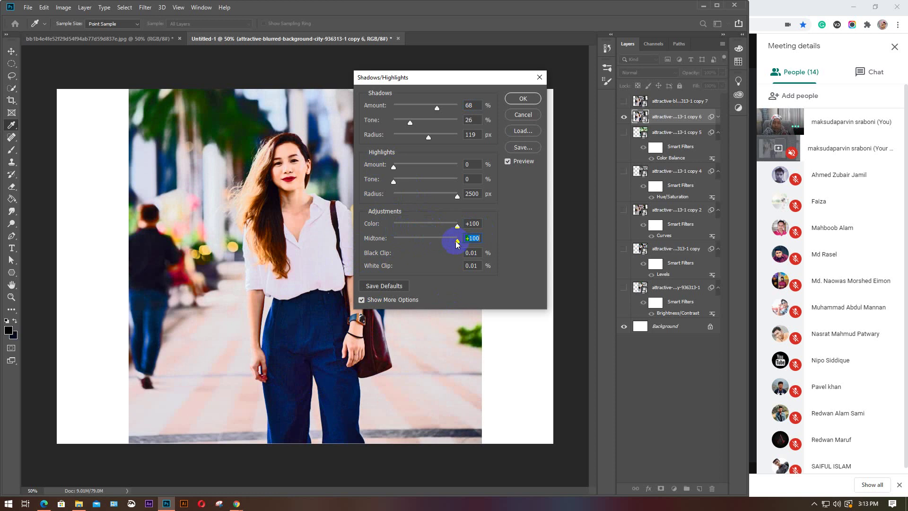
drag(458, 242, 407, 242)
drag(391, 245, 423, 243)
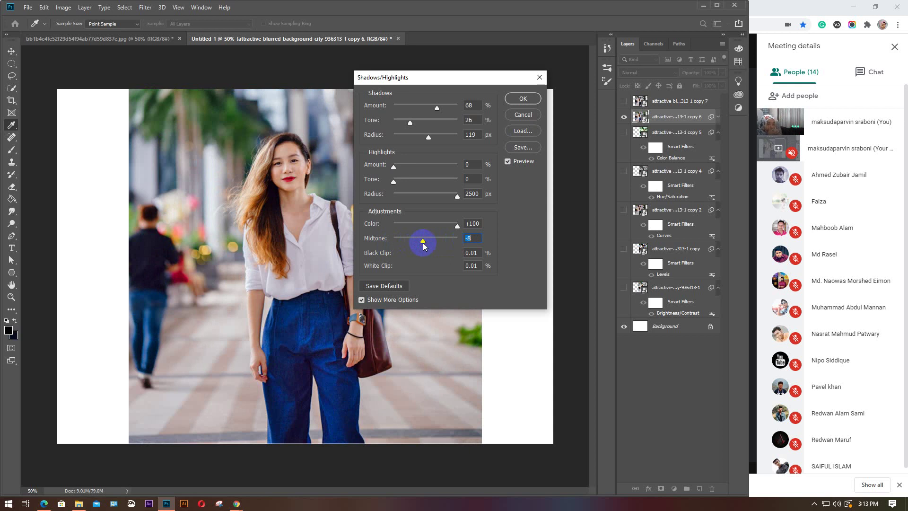
Cancel Shadows/Highlights, try HDR Toning, and decline flattening the layers
click(525, 116)
scroll(848, 300, down, 1)
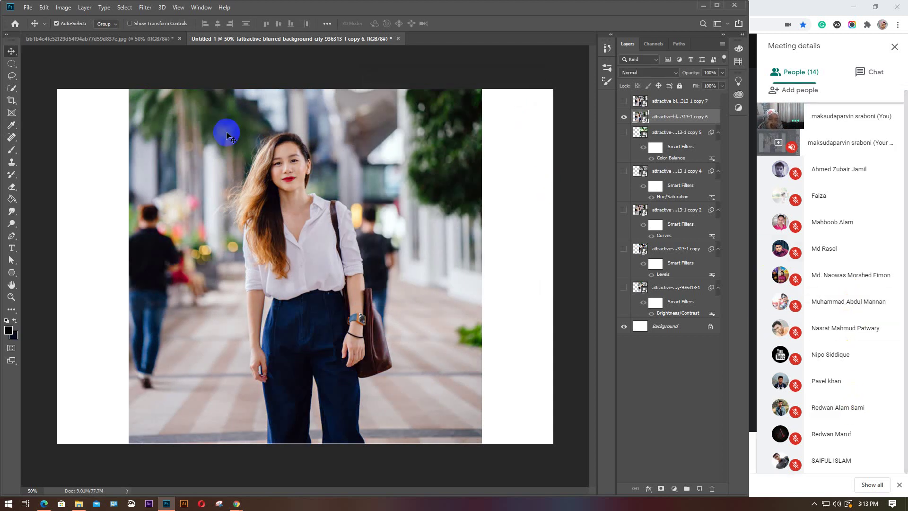
click(66, 7)
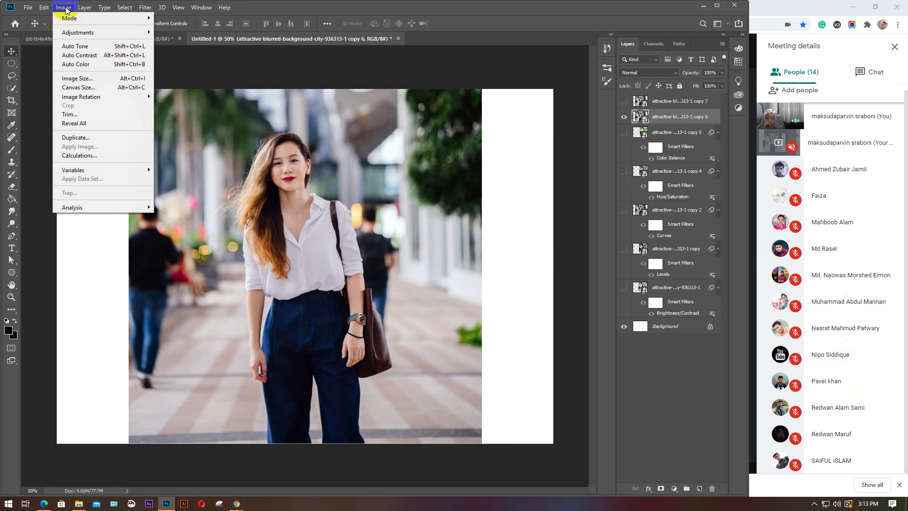
mouse_move(78, 32)
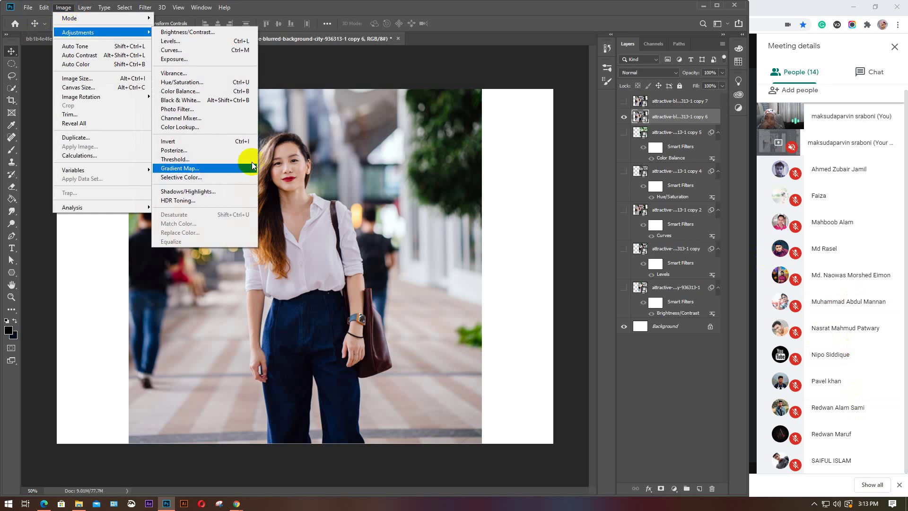
click(182, 203)
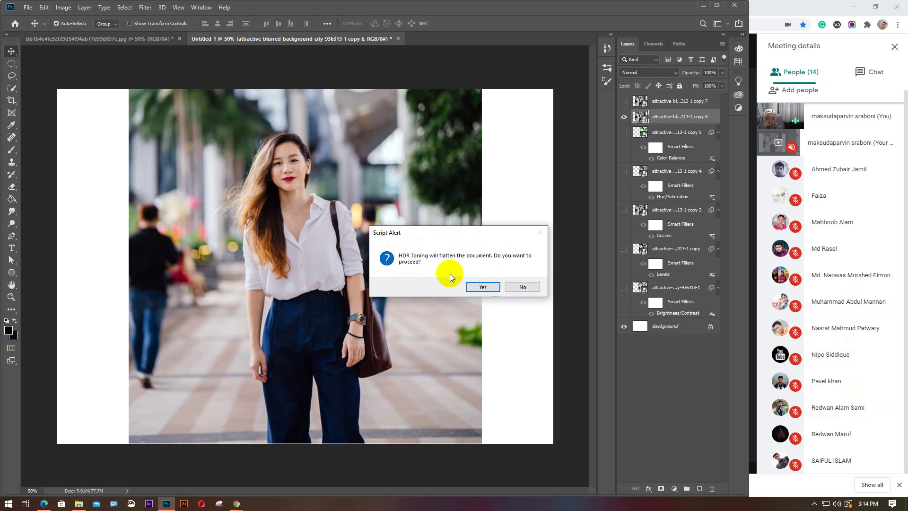
click(524, 287)
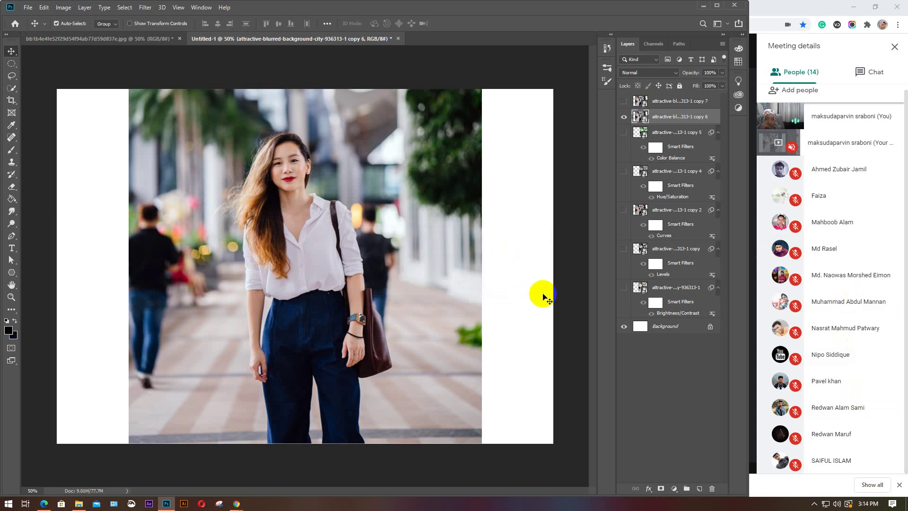
Browse the Image > Adjustments commands such as Desaturate without applying any
click(64, 7)
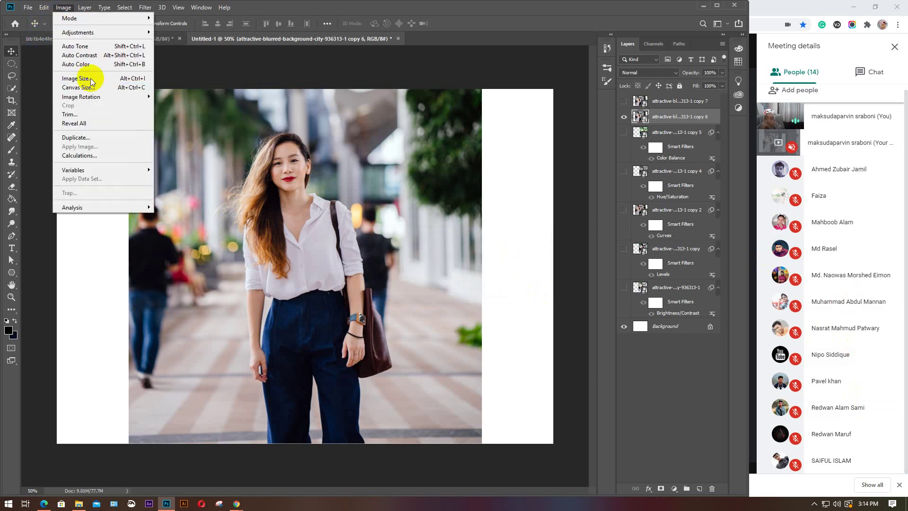
mouse_move(78, 33)
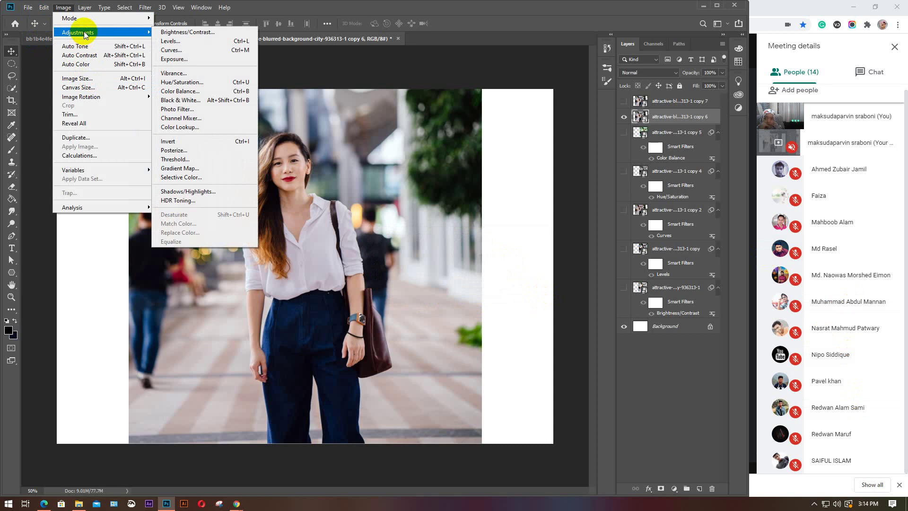
click(176, 219)
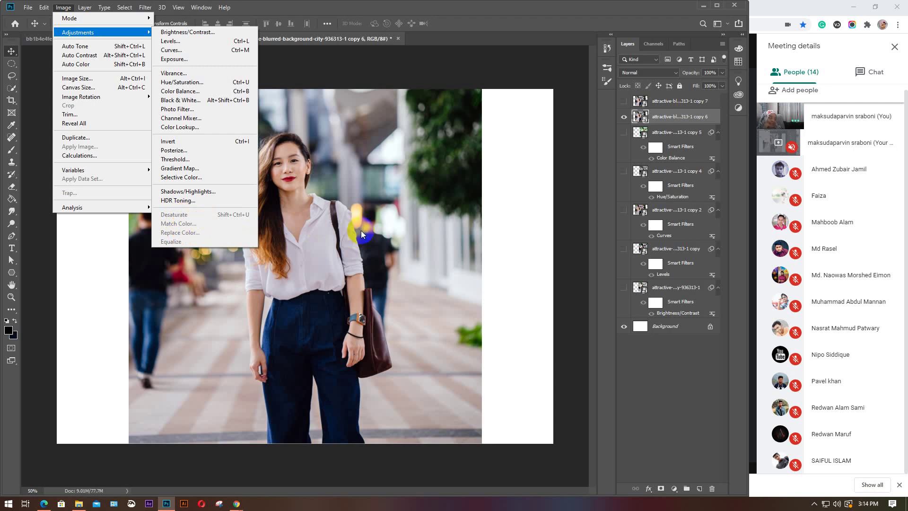
click(396, 210)
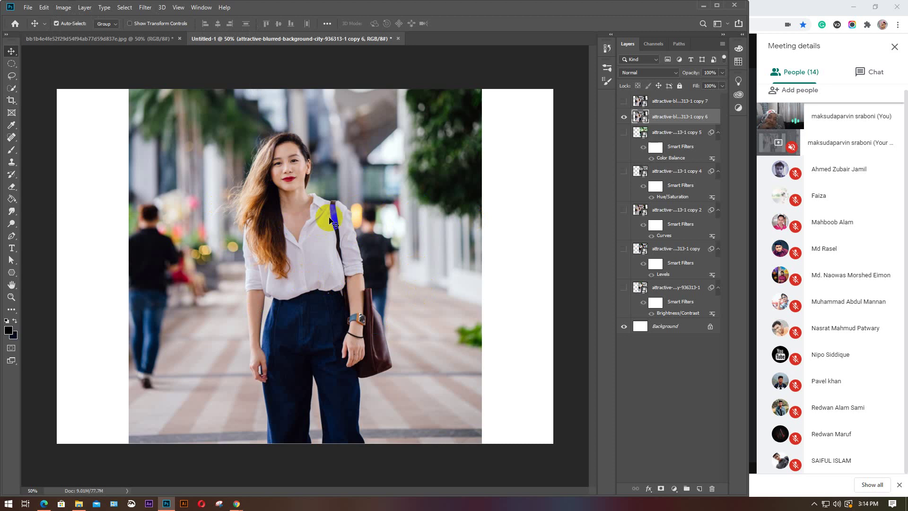
click(64, 8)
mouse_move(76, 33)
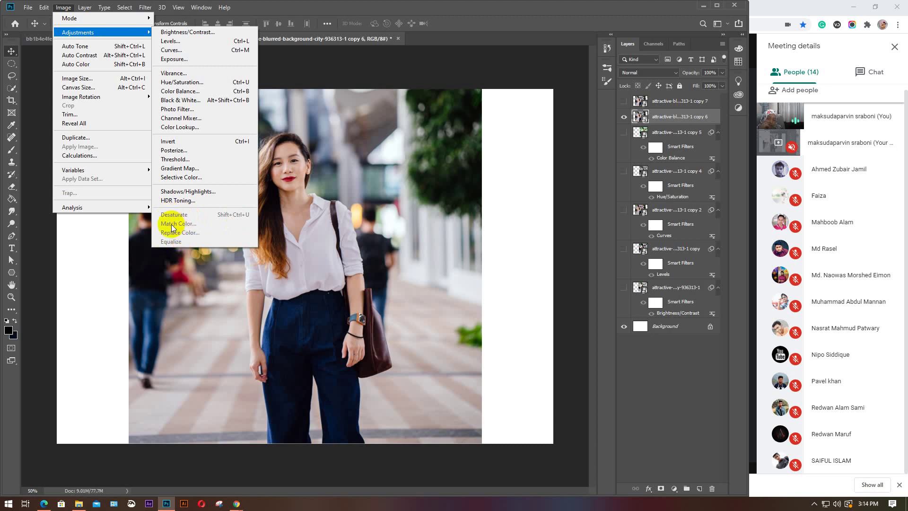
click(261, 222)
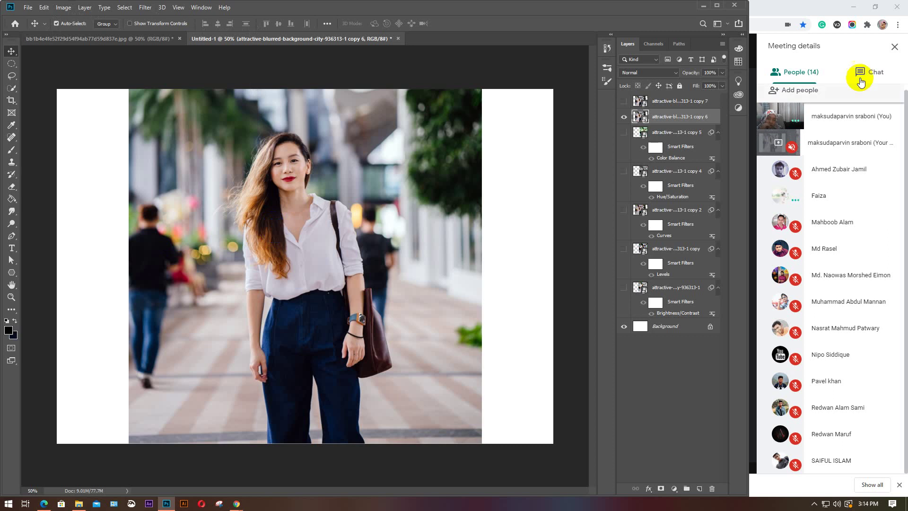
Select the copy 6 layer and rasterize it from its layer context menu
click(690, 118)
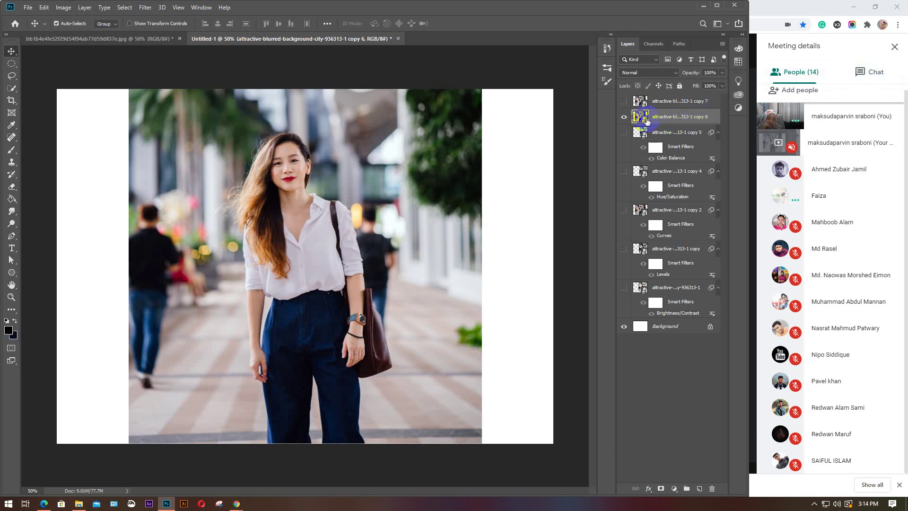
click(639, 118)
click(642, 117)
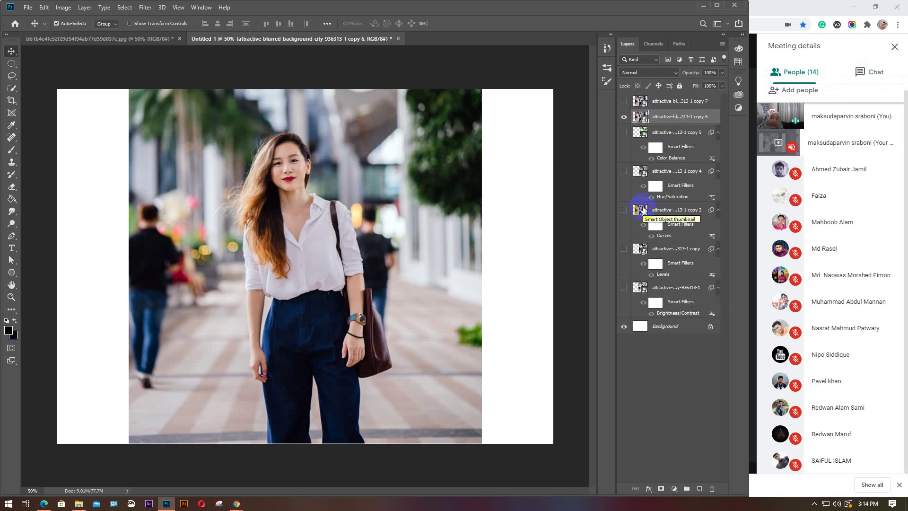
click(63, 8)
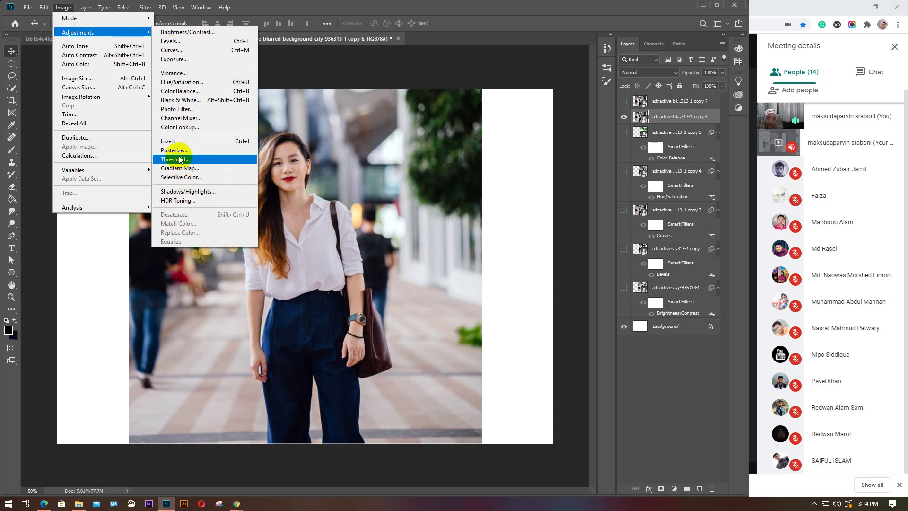
click(378, 116)
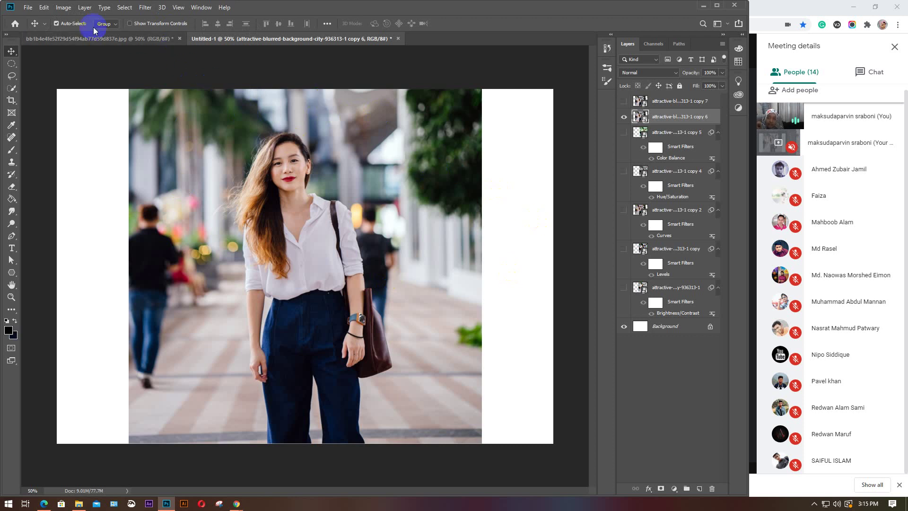
click(63, 7)
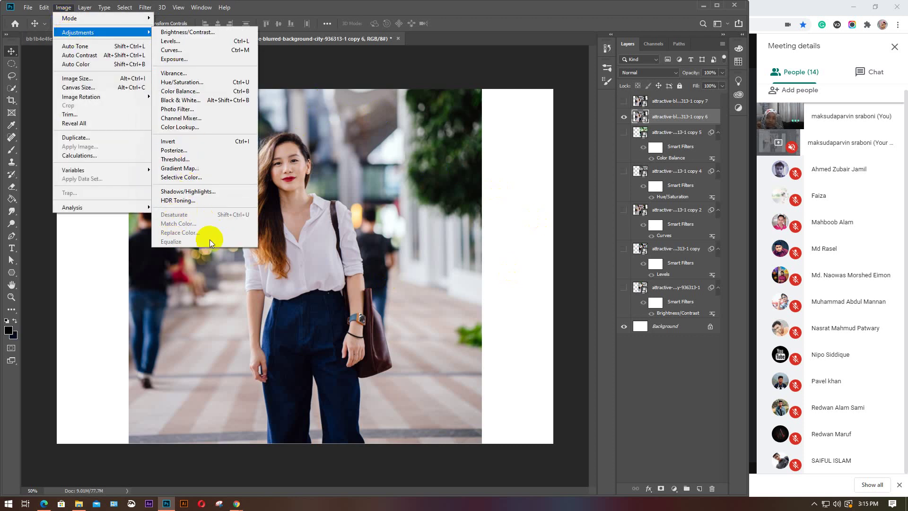
click(349, 209)
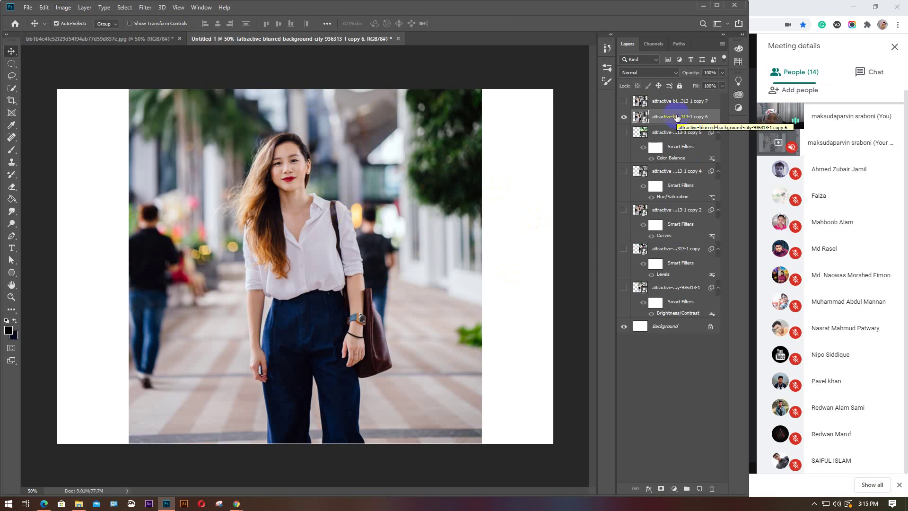
click(62, 8)
mouse_move(75, 33)
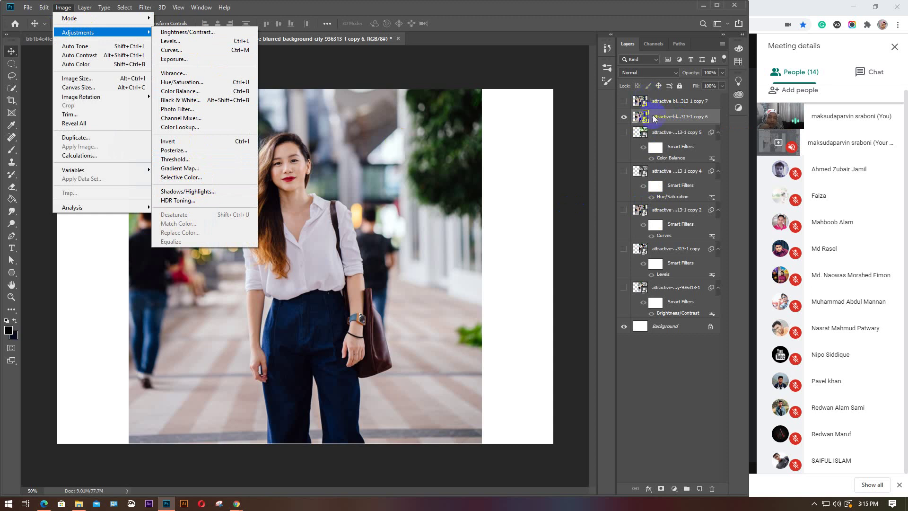
click(656, 118)
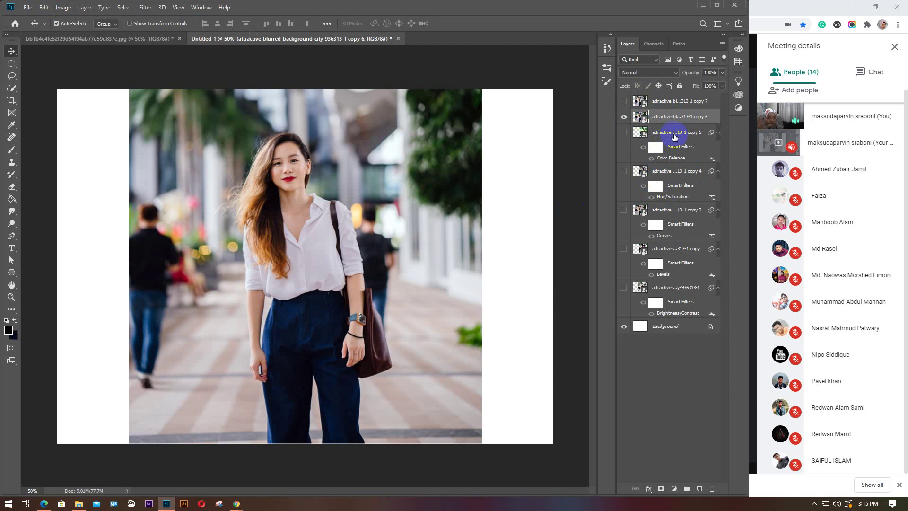
right_click(674, 119)
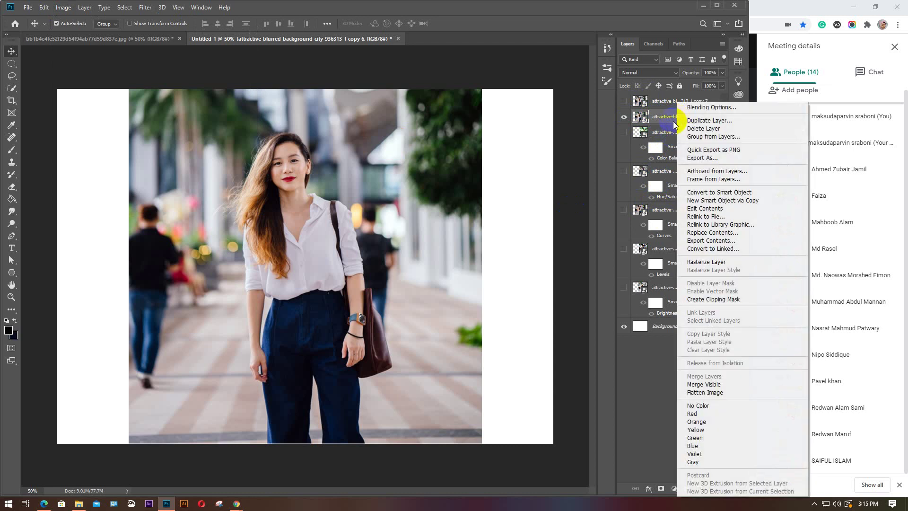
click(711, 261)
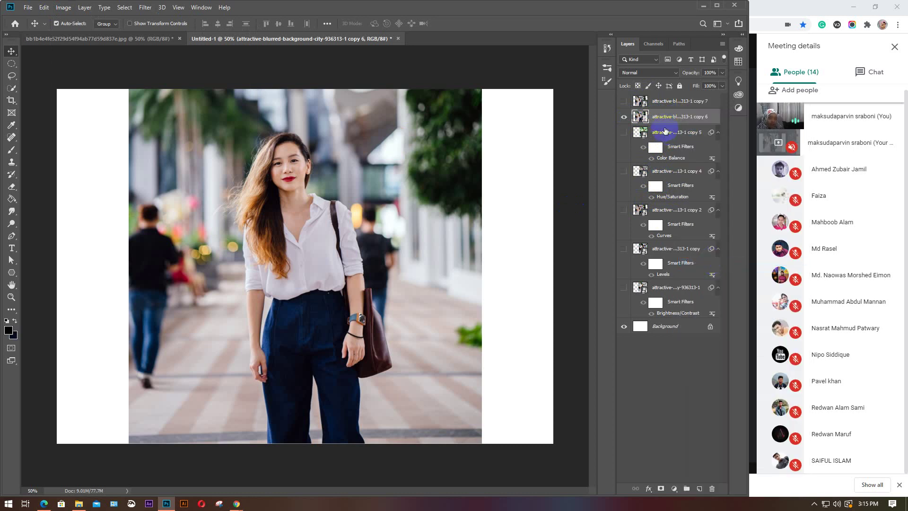
Preview a Black & White conversion and close it, keeping the photo in colour
click(63, 7)
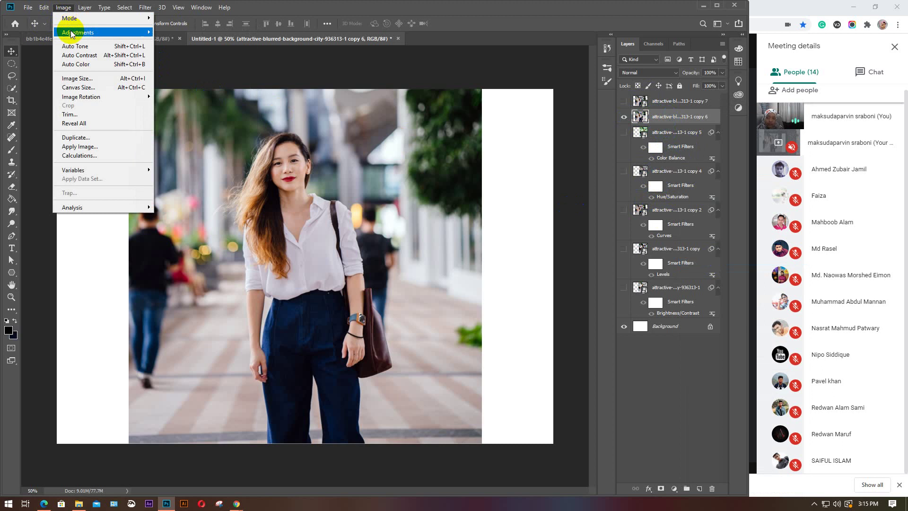
mouse_move(91, 36)
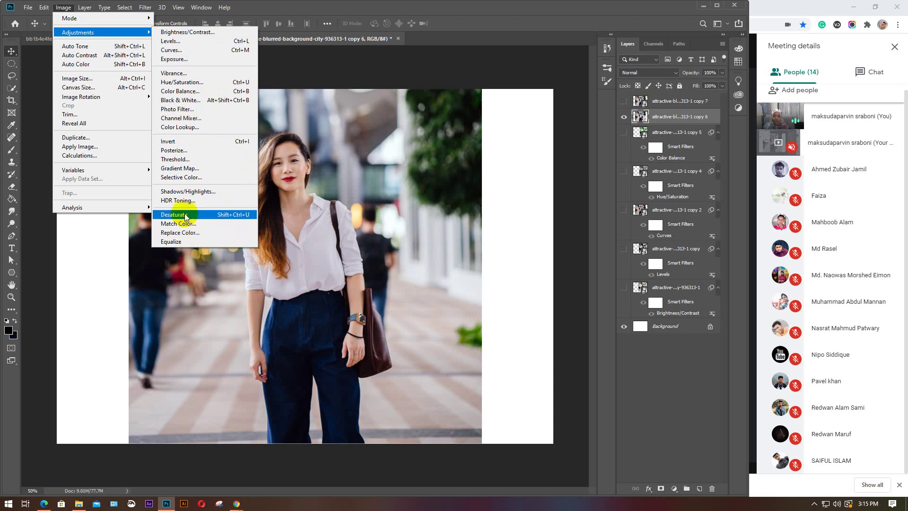
click(191, 100)
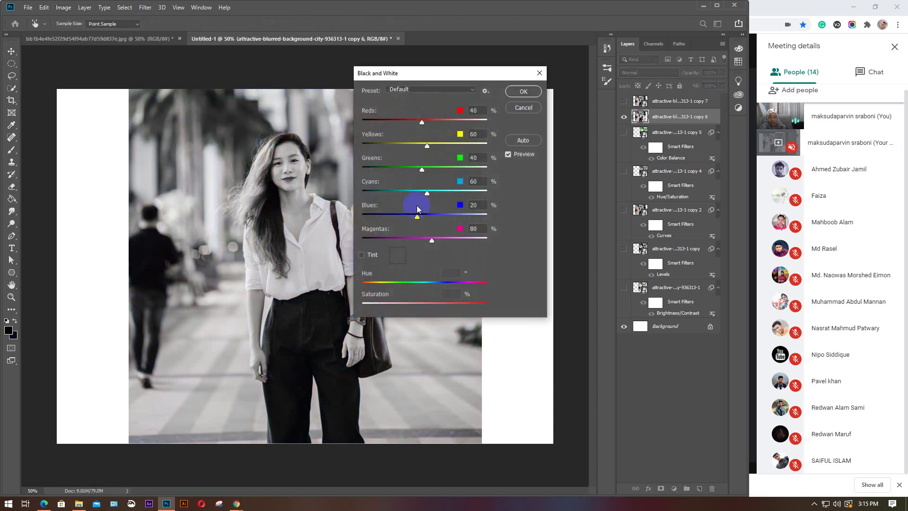
click(539, 73)
click(63, 7)
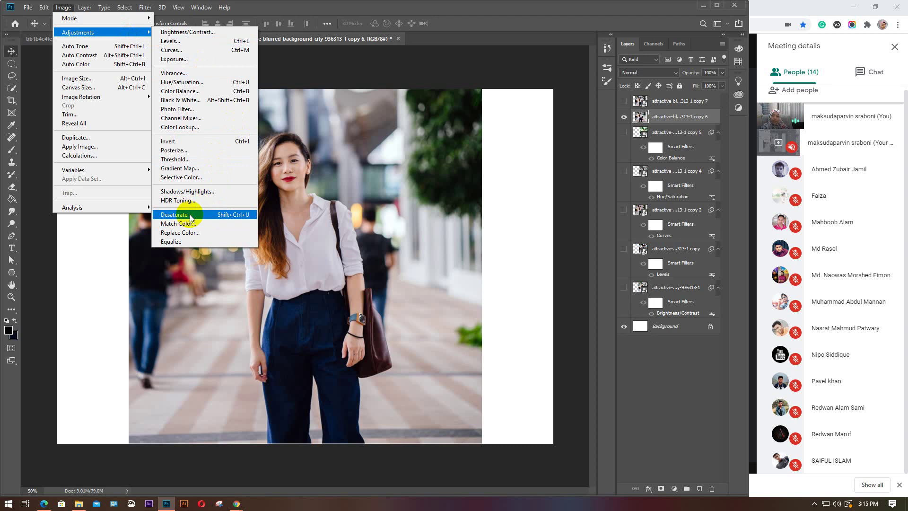
click(191, 216)
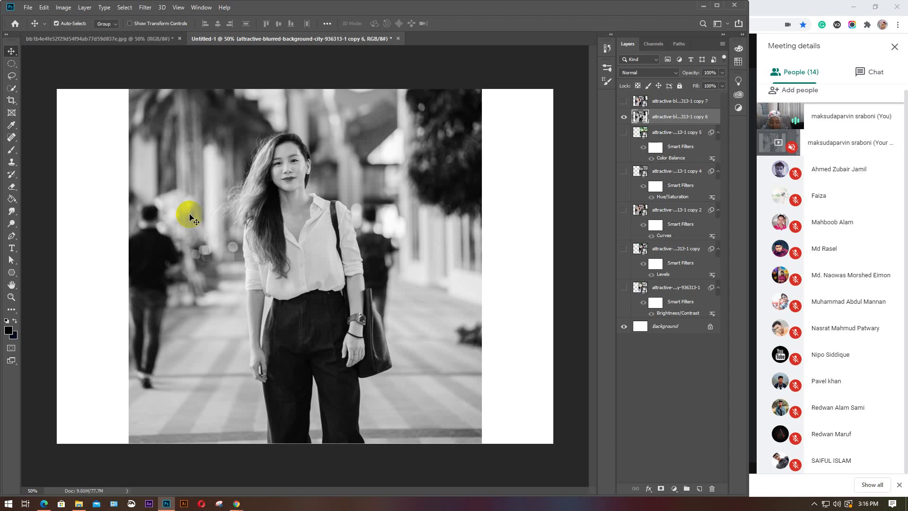
key(ctrl+z)
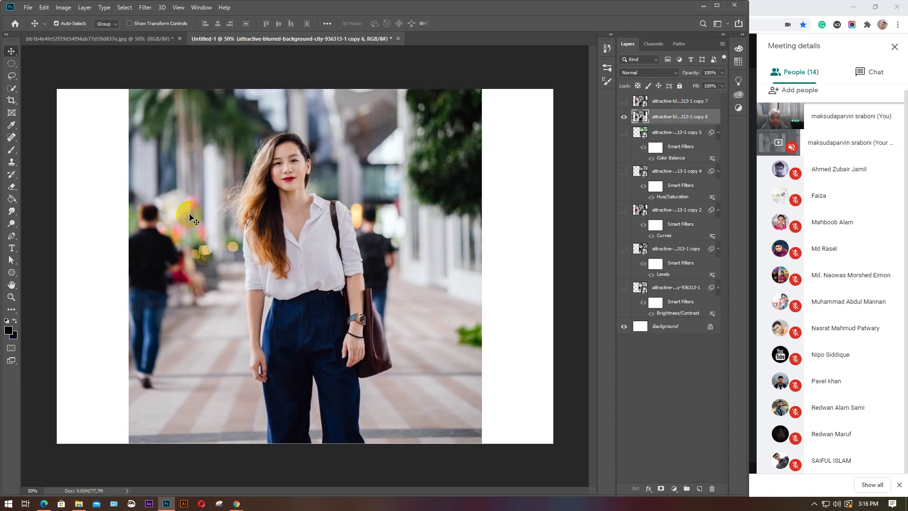
Open Match Color, move it off the photo, and match to the other open jpg
click(69, 9)
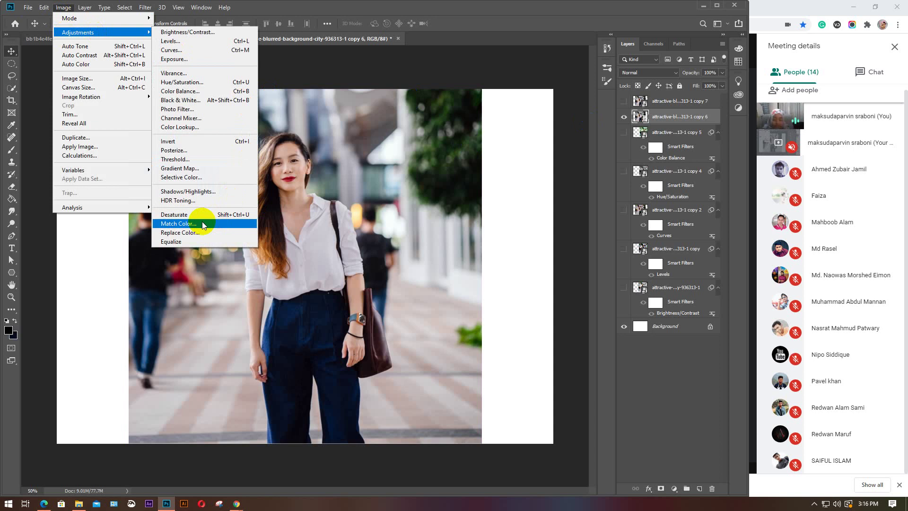
click(204, 225)
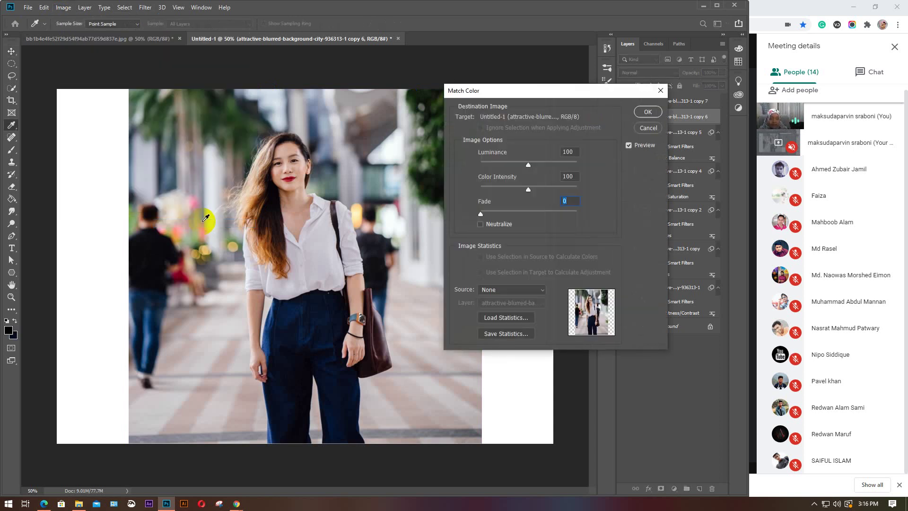
drag(568, 98, 591, 98)
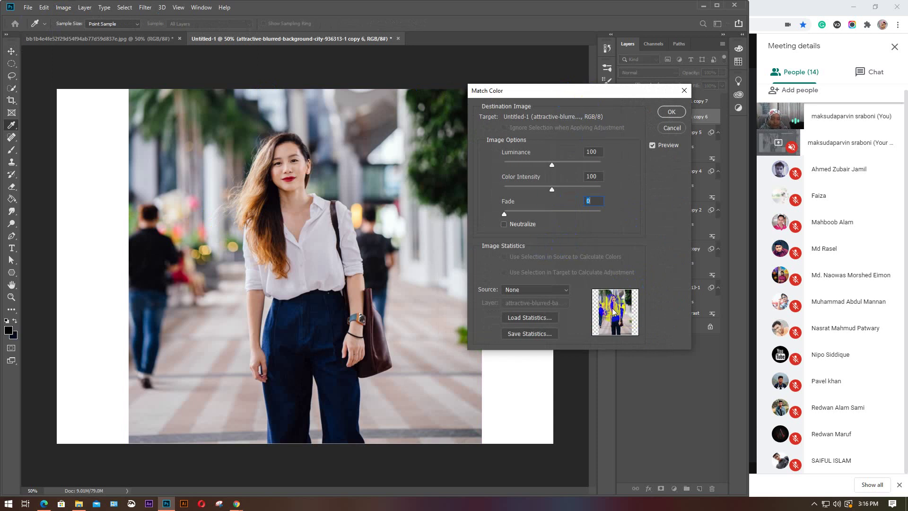
click(565, 294)
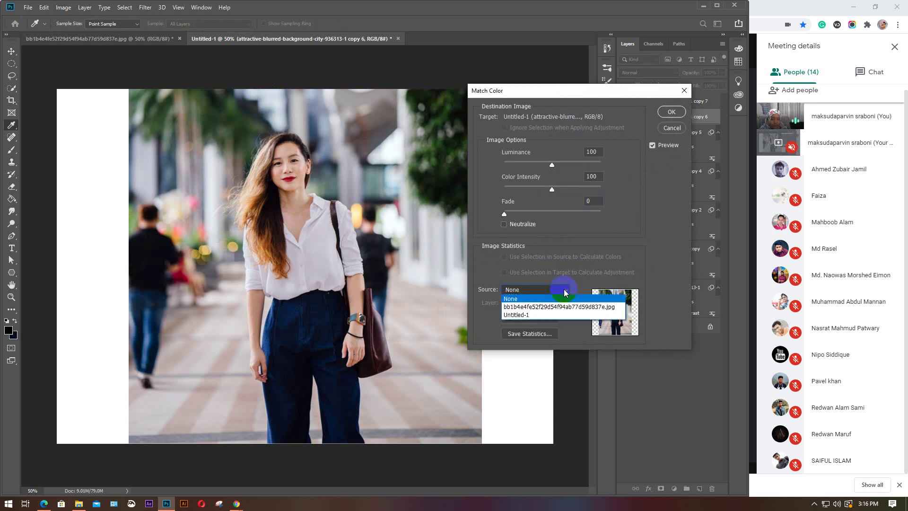
click(530, 308)
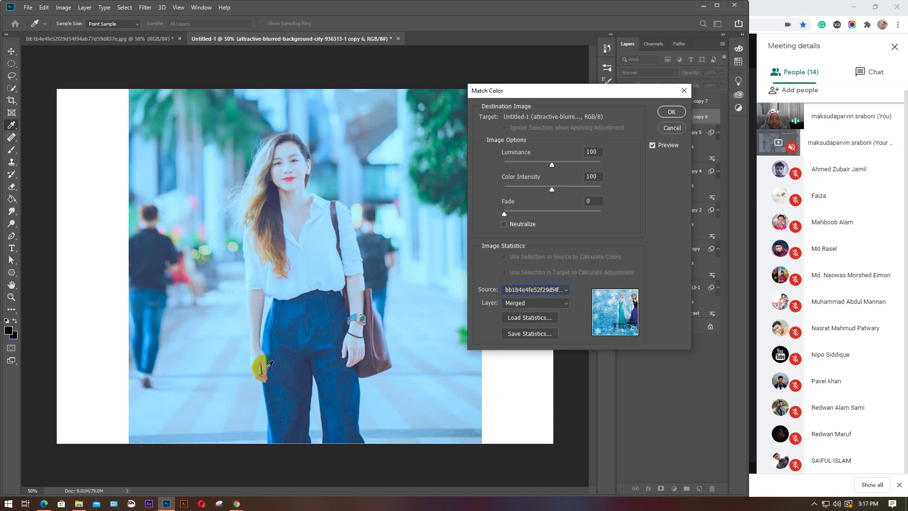
alt+click(156, 176)
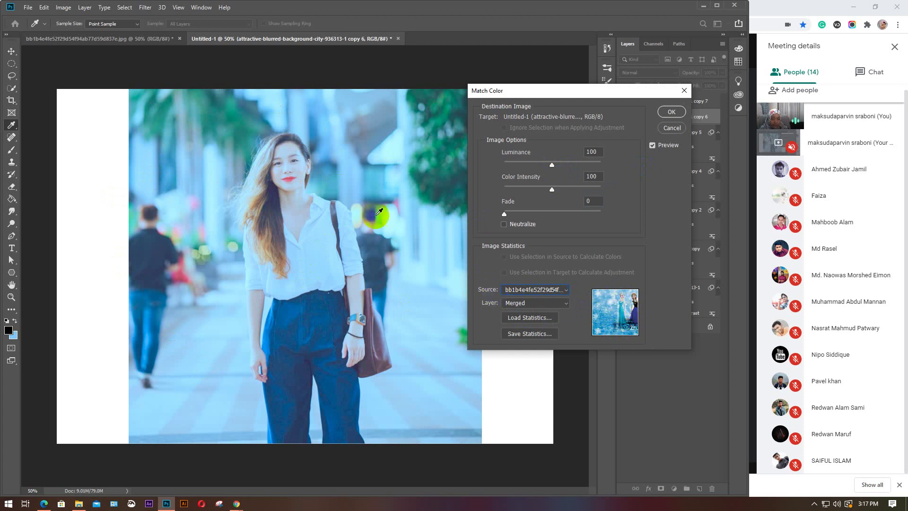
Adjust luminance, set colour intensity to 100, and try fade before returning it to 0
drag(552, 163, 566, 191)
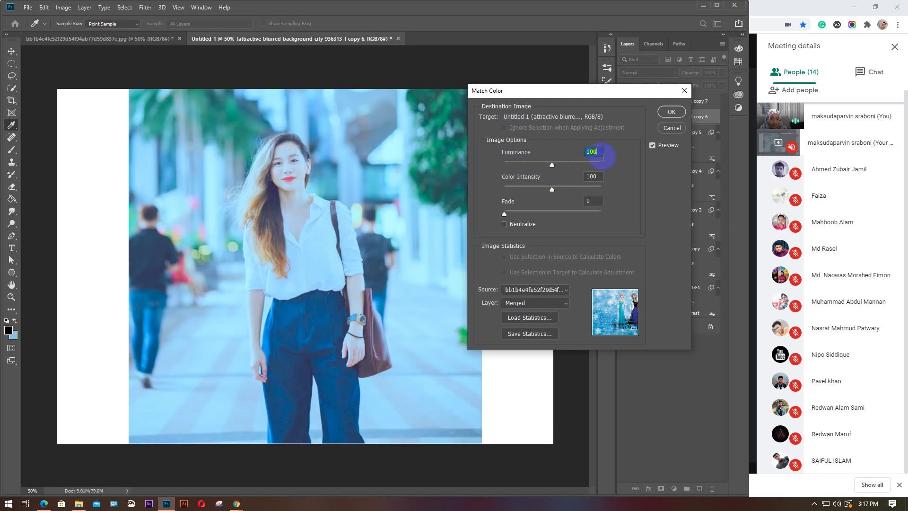
mouse_move(555, 192)
mouse_down()
mouse_move(589, 190)
mouse_move(513, 190)
mouse_move(561, 192)
mouse_up()
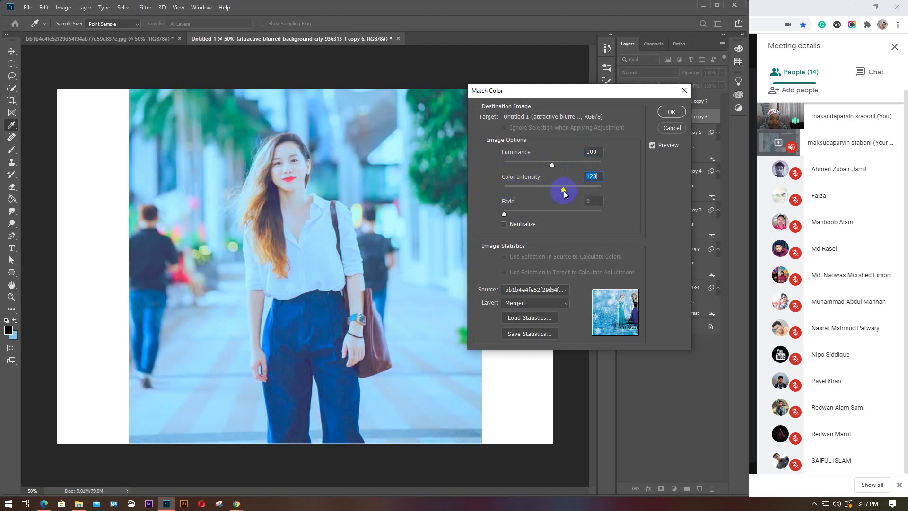
text(100)
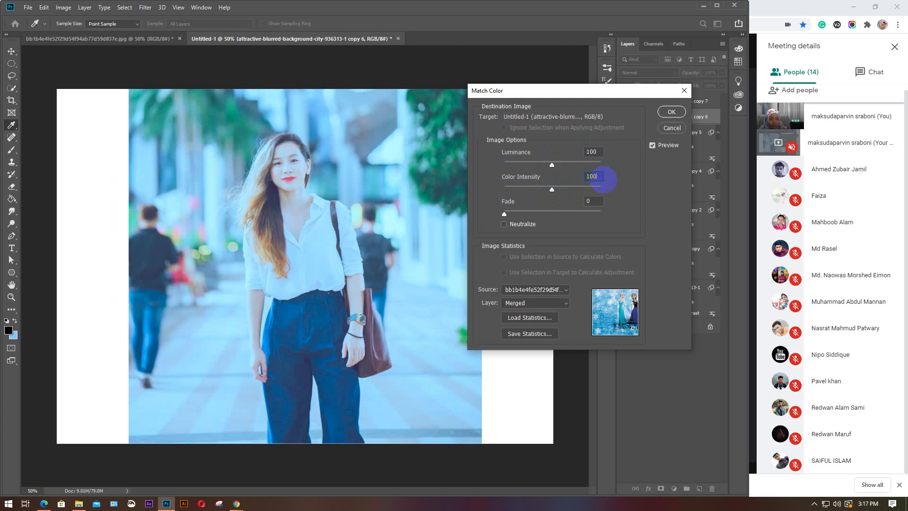
drag(505, 214, 580, 216)
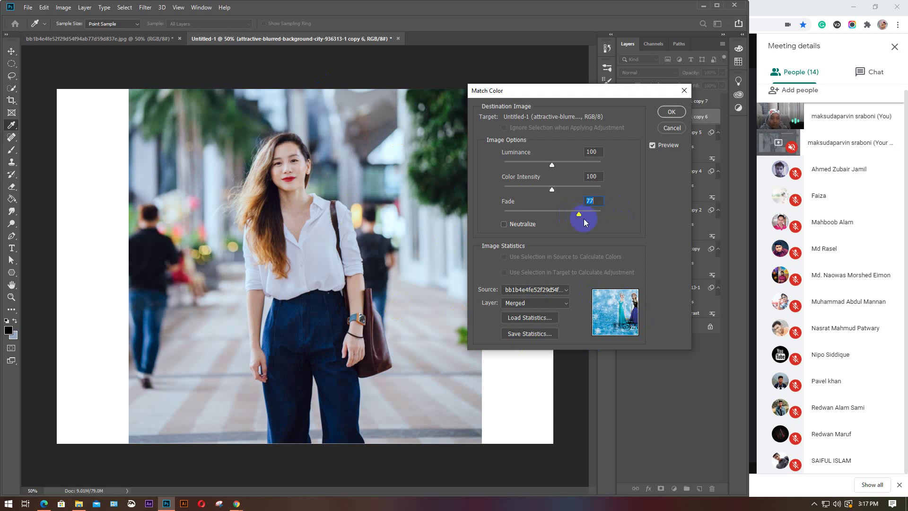
drag(578, 215, 482, 219)
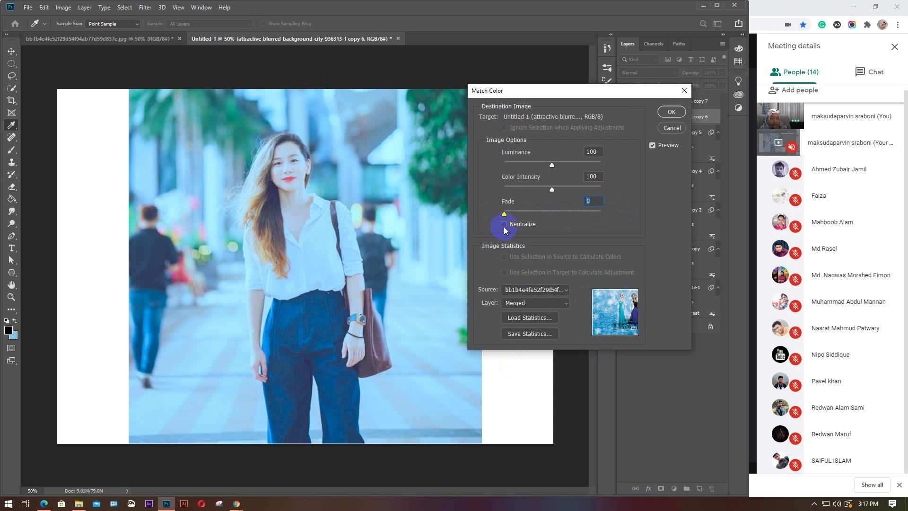
Toggle Neutralize on and off to compare, keeping merged layers as the source layer
click(504, 227)
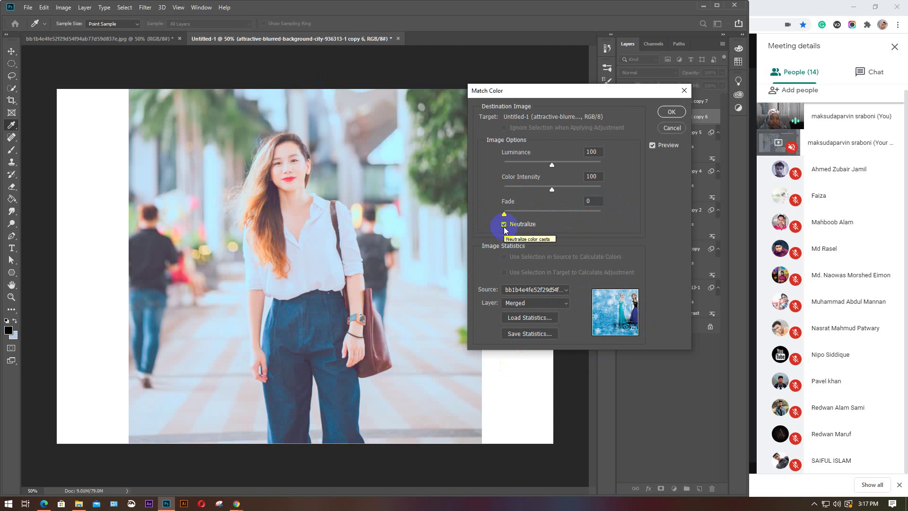
click(503, 226)
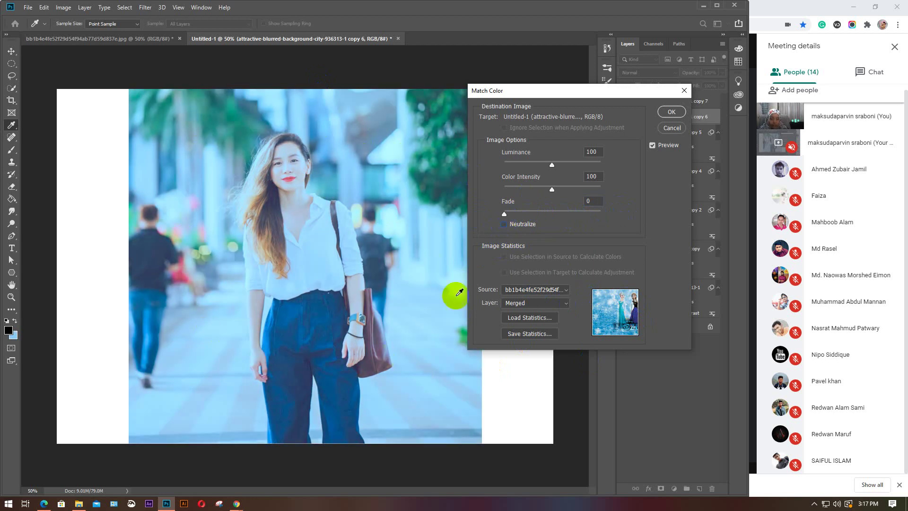
click(507, 270)
click(505, 225)
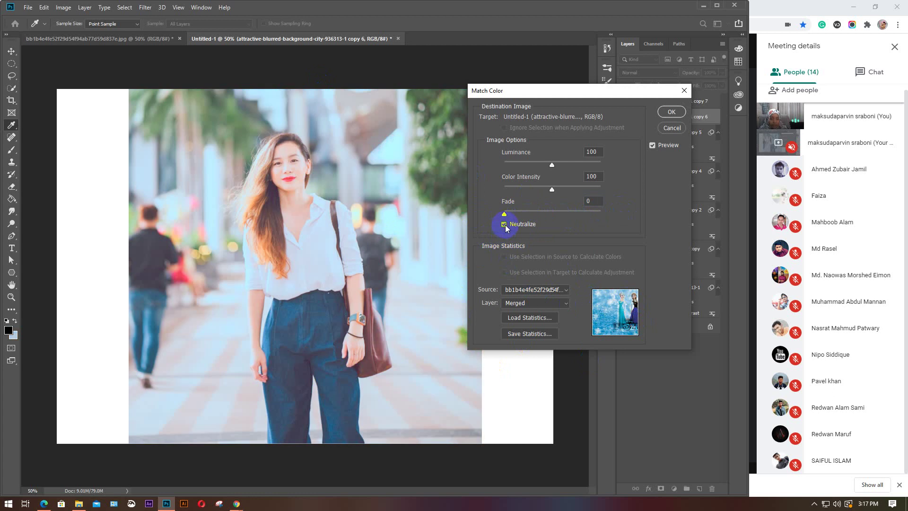
click(502, 274)
click(504, 224)
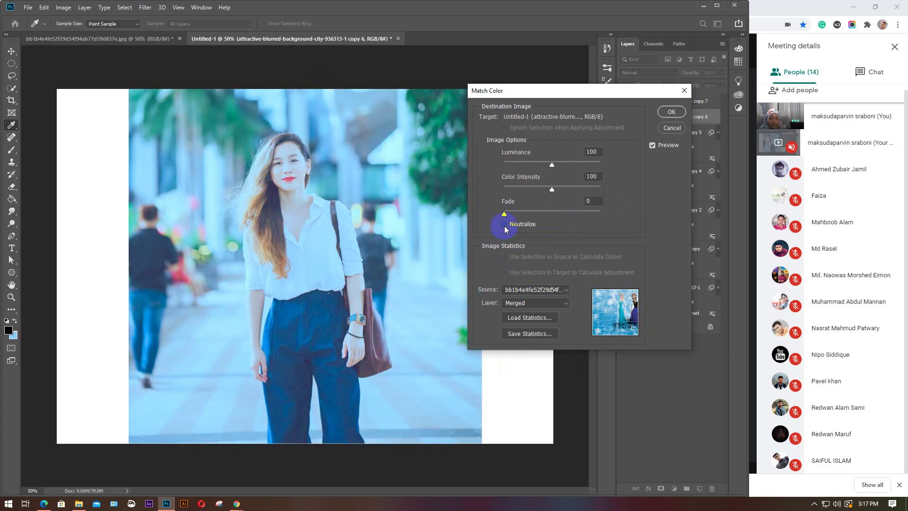
click(564, 305)
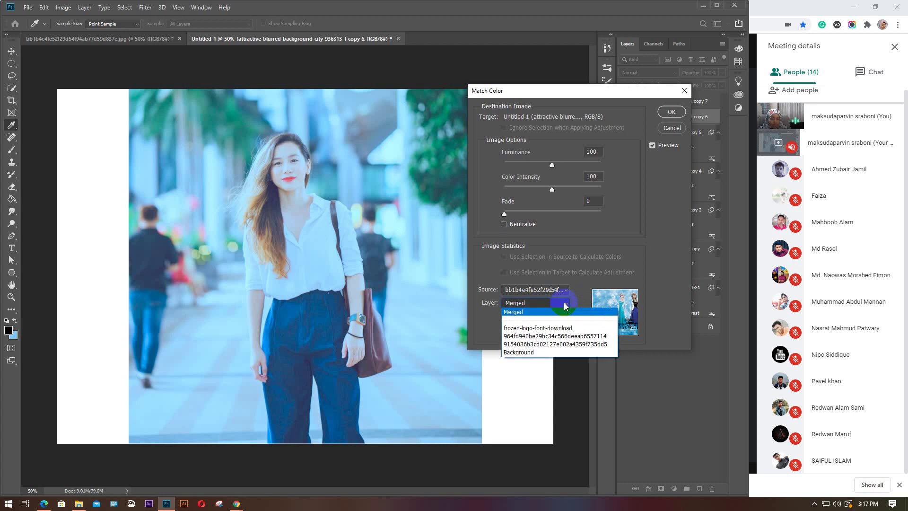
click(561, 304)
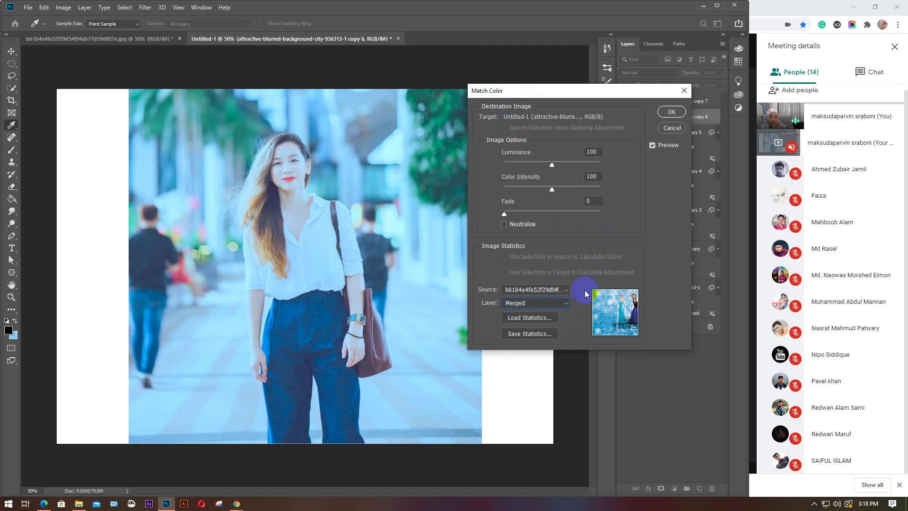
Set Source to None, then browse Load Statistics to the fiverr folder and cancel
click(563, 290)
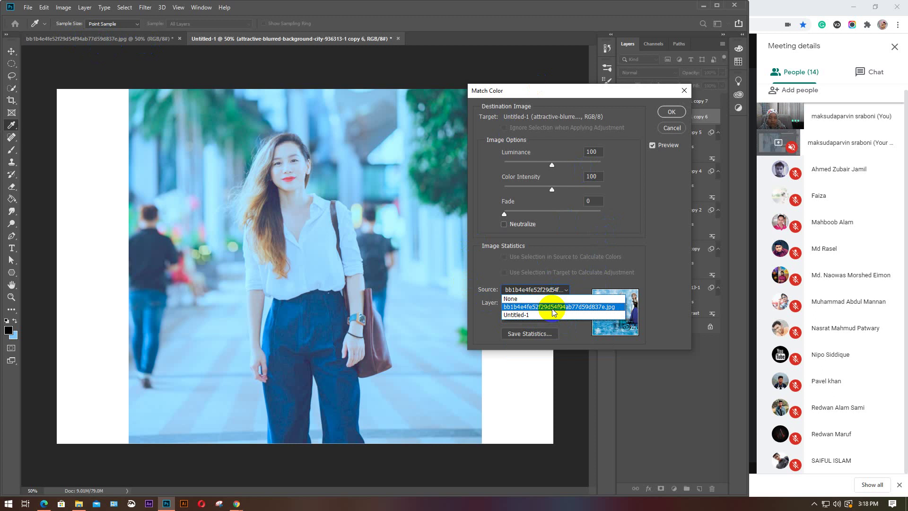
click(538, 298)
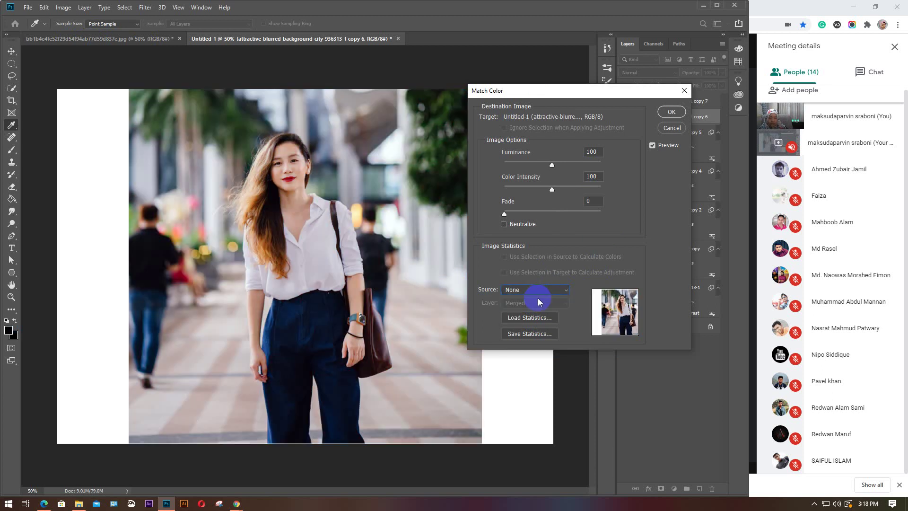
click(538, 319)
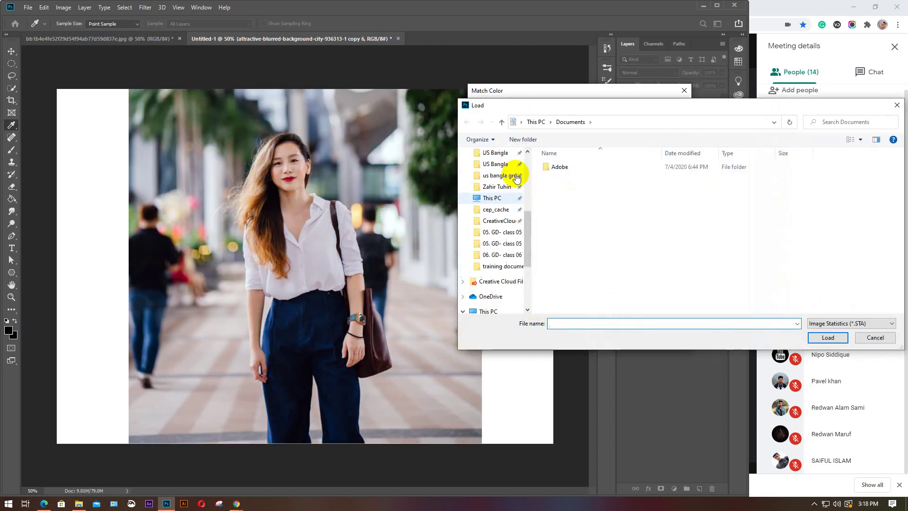
scroll(501, 189, up, 6)
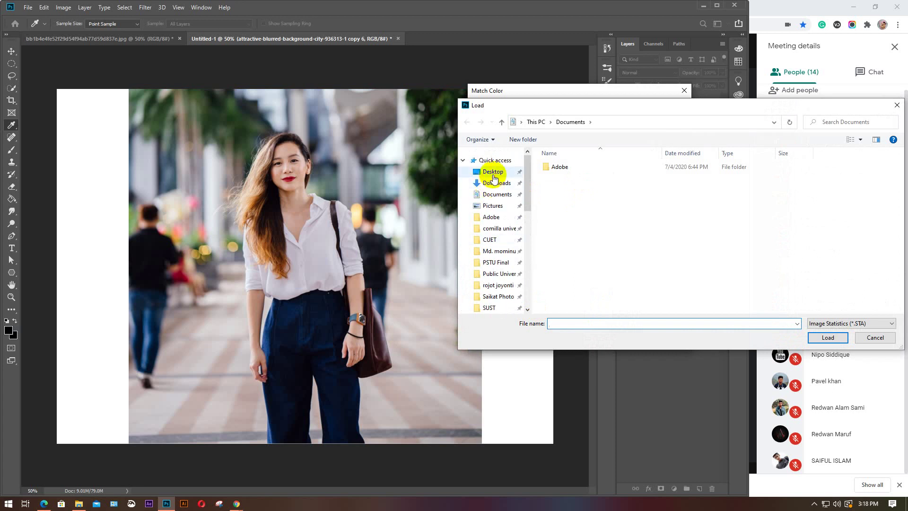
click(494, 176)
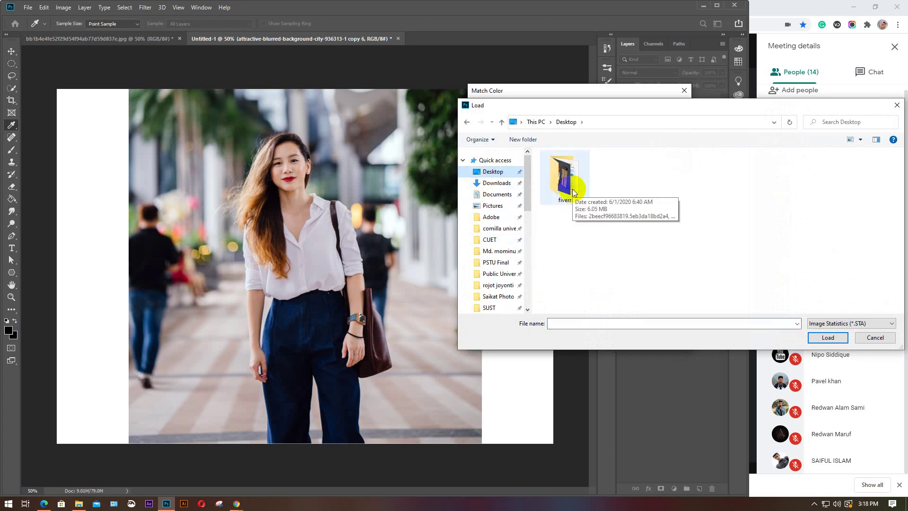
double_click(565, 180)
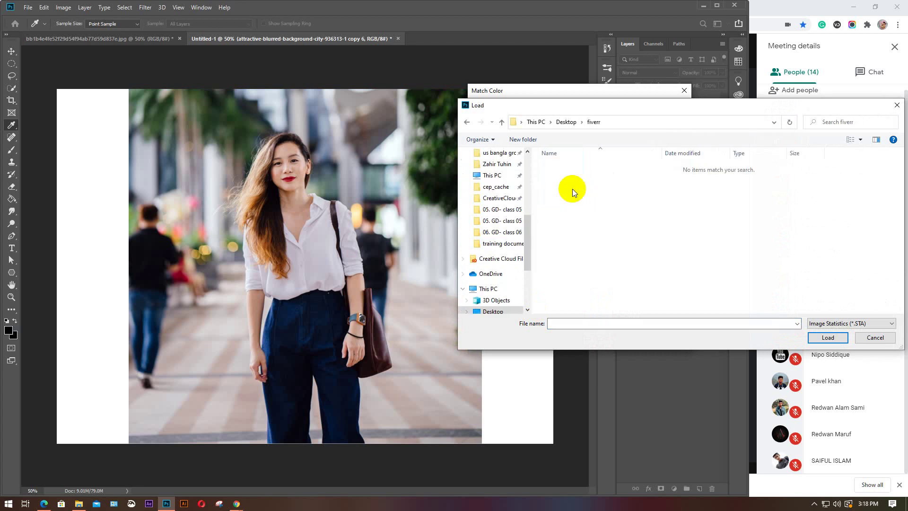
scroll(488, 213, up, 5)
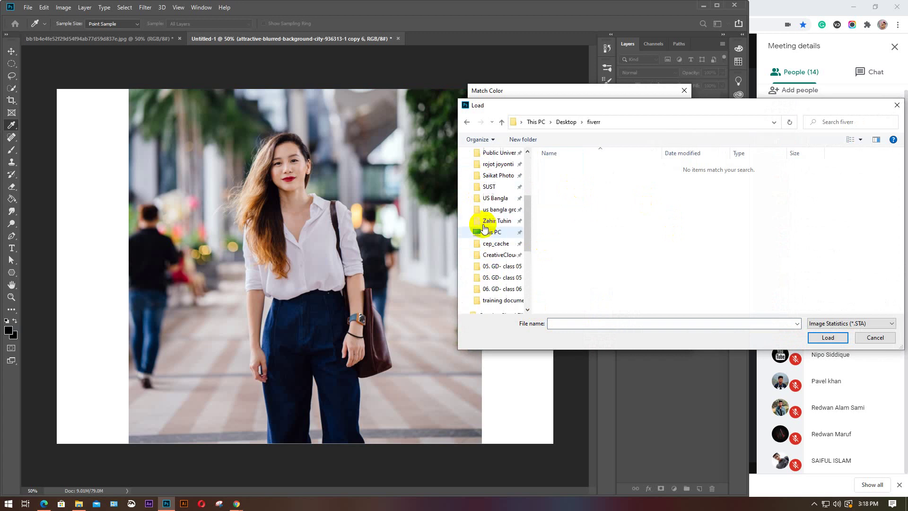
click(875, 337)
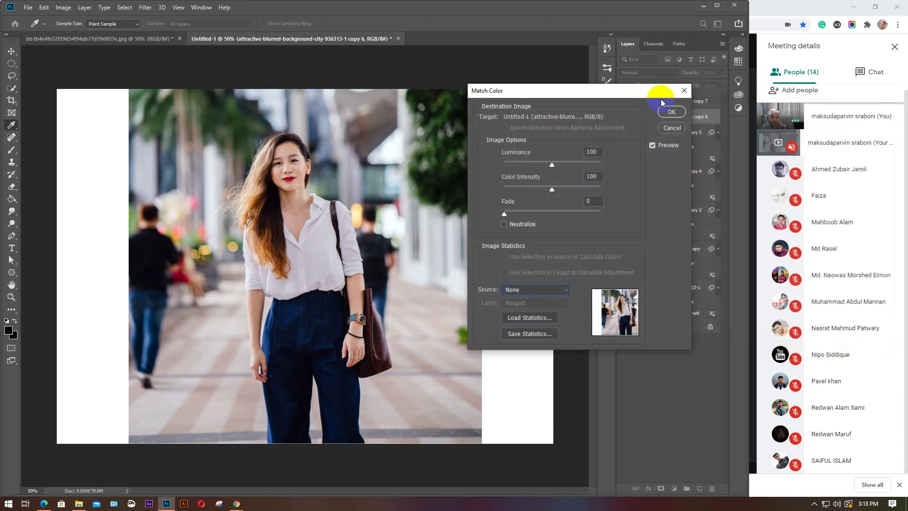
Close the Match Color dialog with its X so no match is applied
click(683, 90)
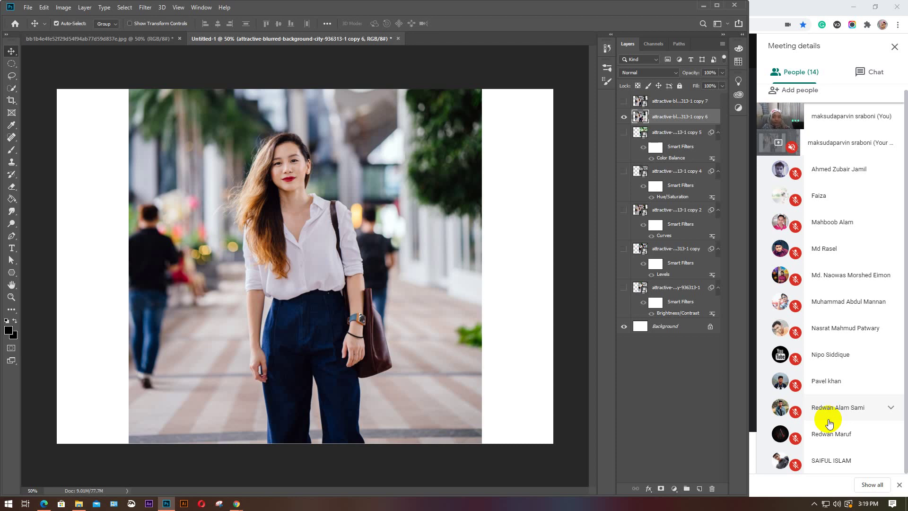
Dismiss the adjustments list, make copy 7 active, and hide the copy 6 photo layer
click(63, 7)
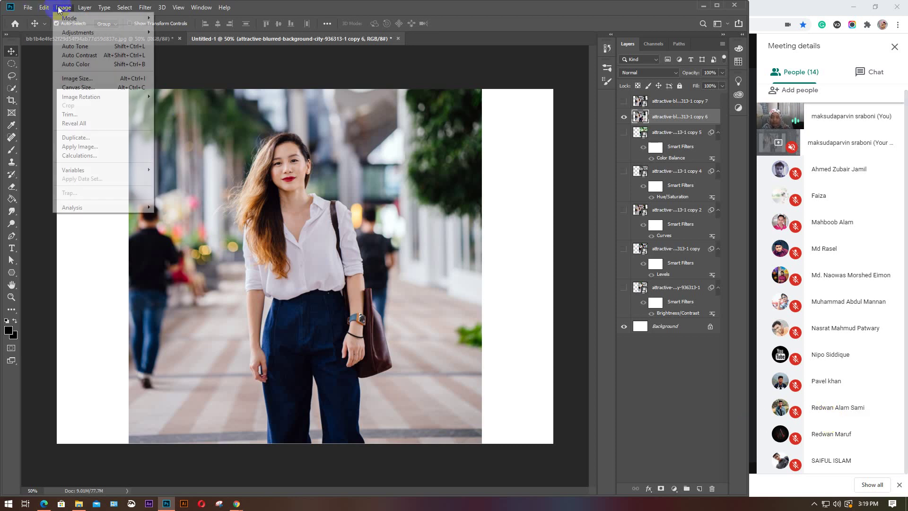
mouse_move(79, 36)
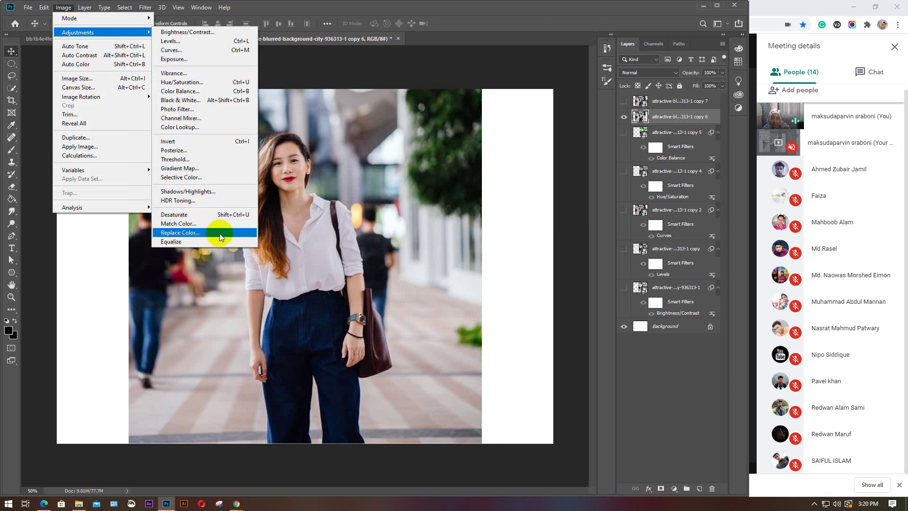
click(372, 88)
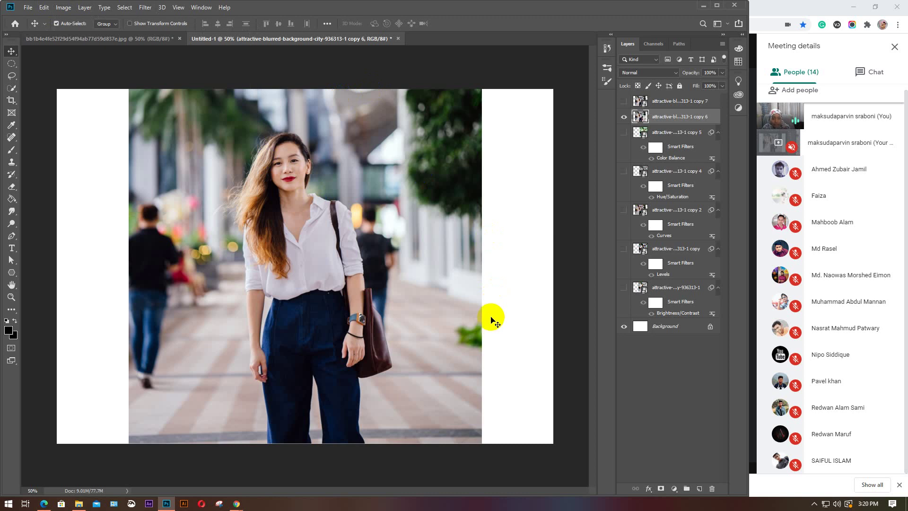
click(336, 329)
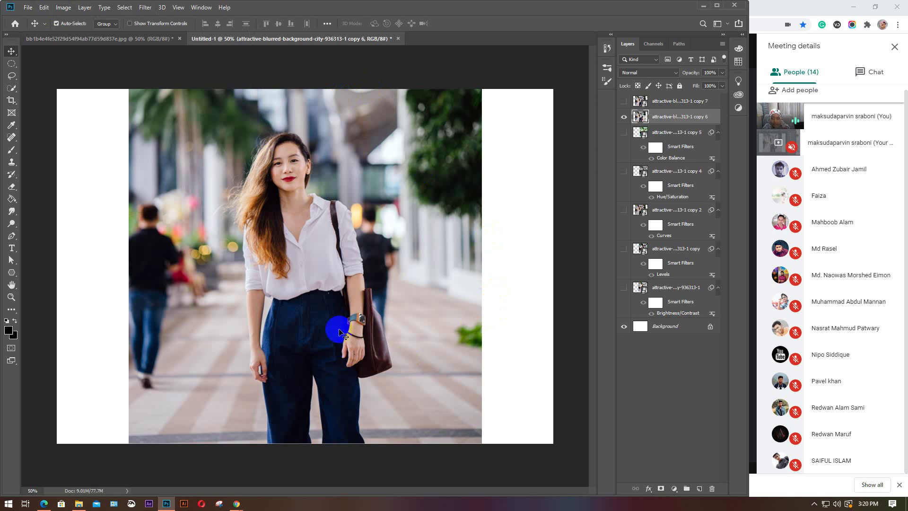
click(662, 101)
click(624, 117)
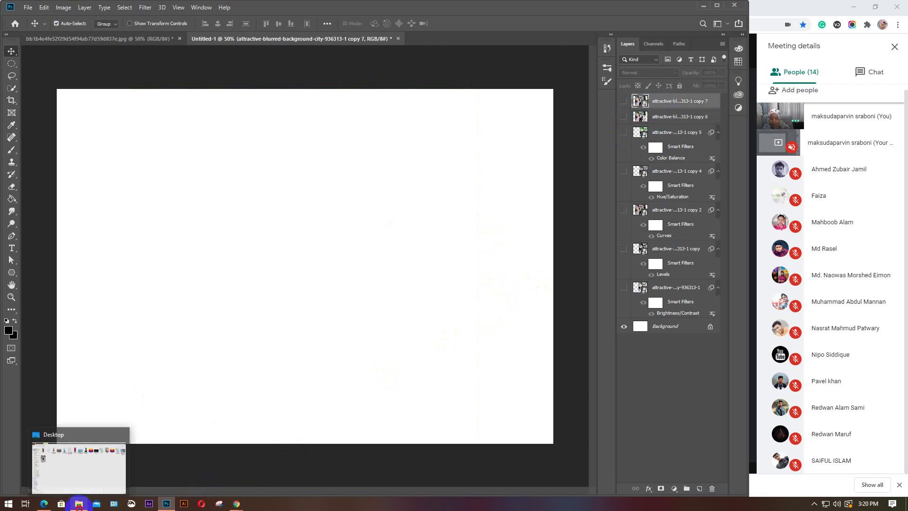
Drag the Elsa image from the Desktop in File Explorer into the document
click(99, 461)
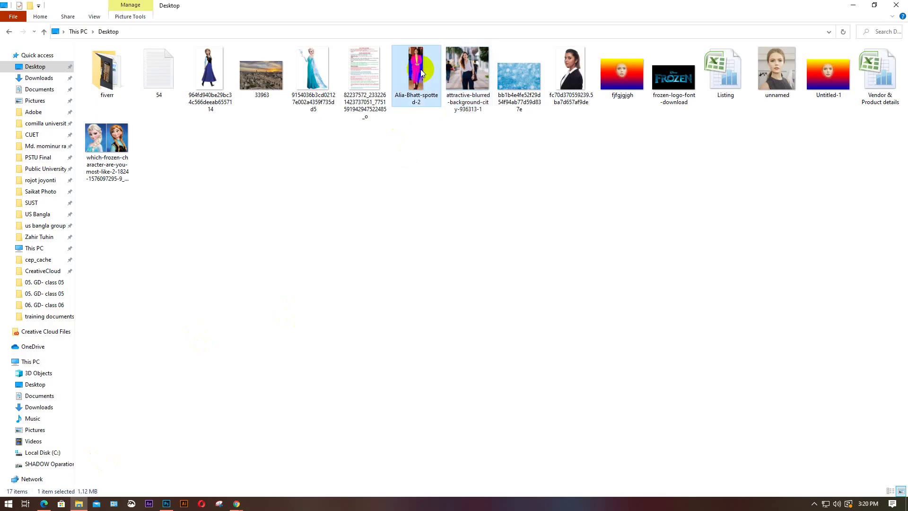
click(312, 70)
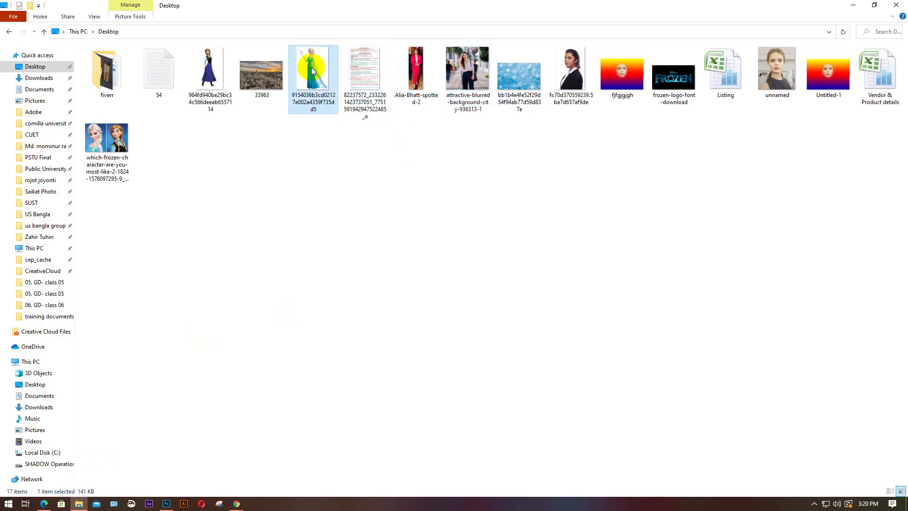
click(311, 66)
drag(300, 325, 231, 369)
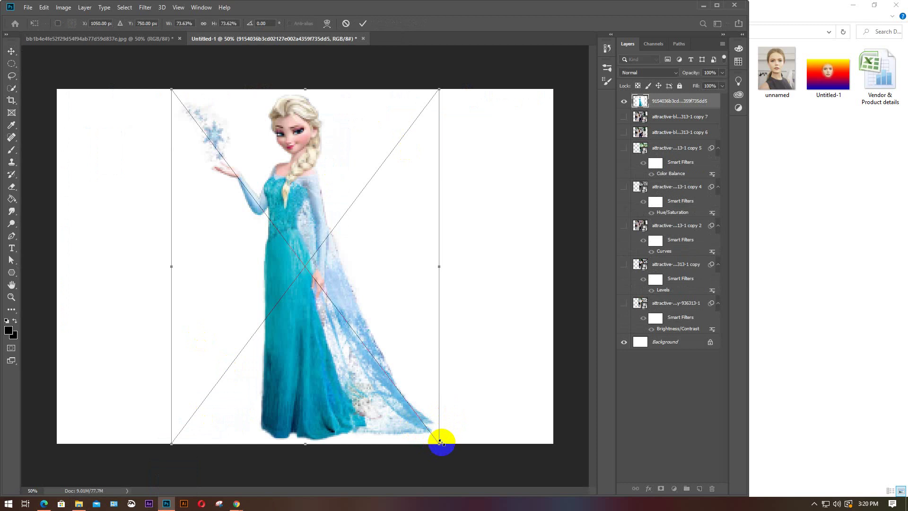
Scale the placed Elsa picture to about 69% to fit the canvas and commit it
drag(440, 444, 422, 422)
drag(379, 334, 379, 321)
key(Return)
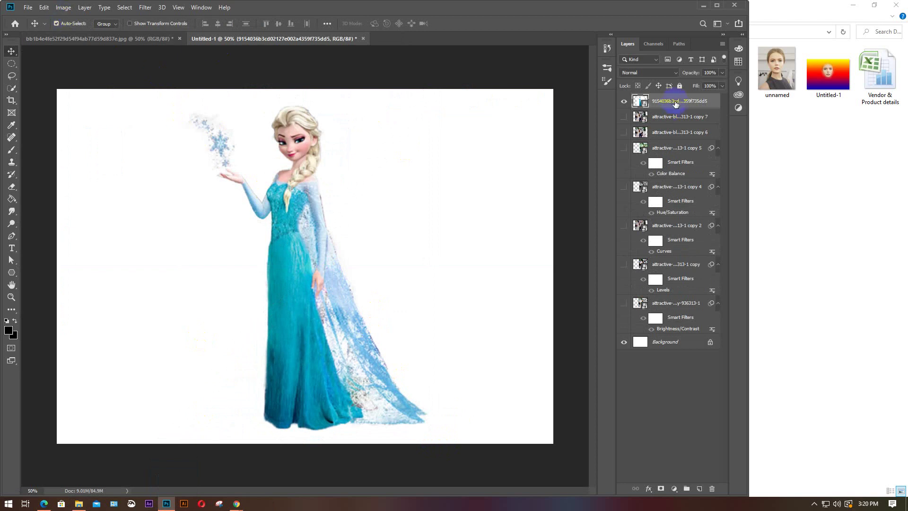
click(63, 8)
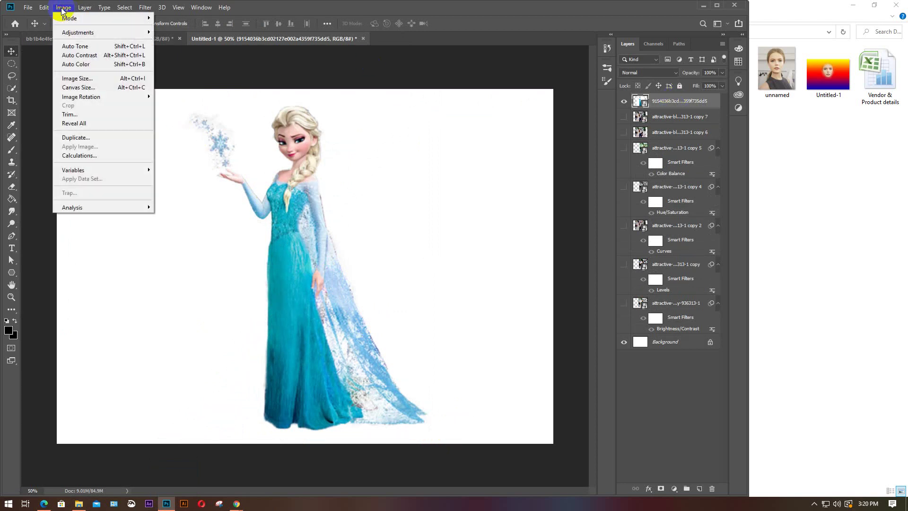
click(66, 32)
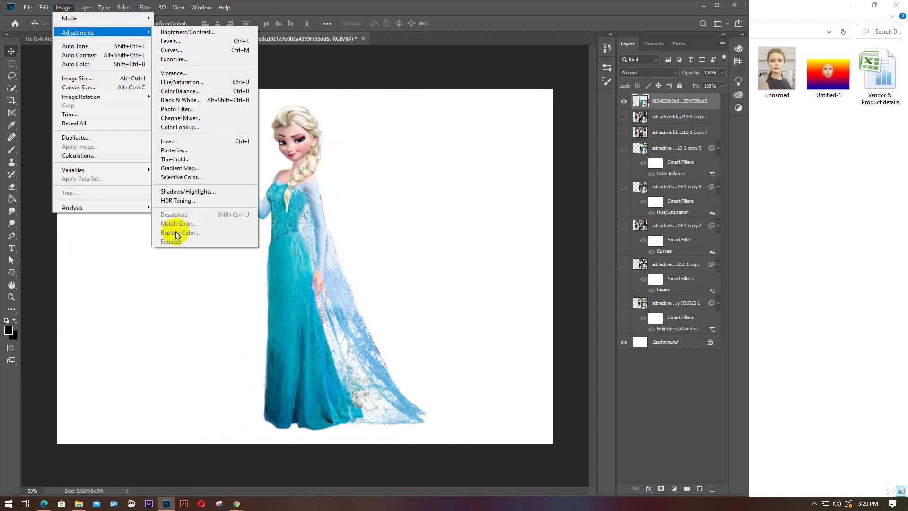
Rasterize the Elsa layer and minimize File Explorer
right_click(674, 100)
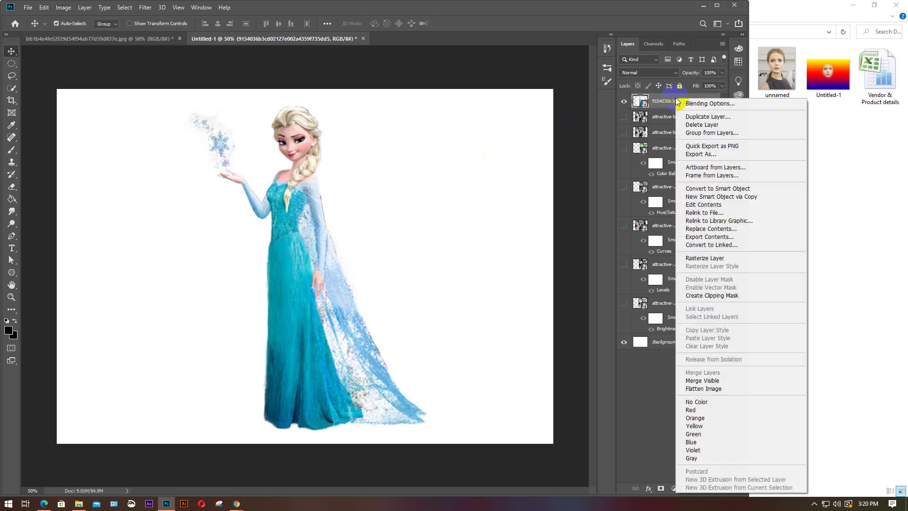
click(705, 258)
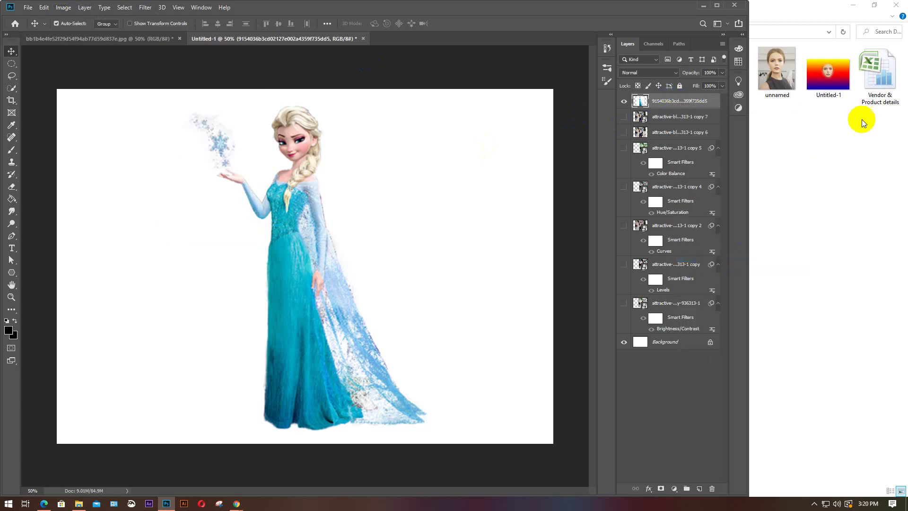
click(854, 9)
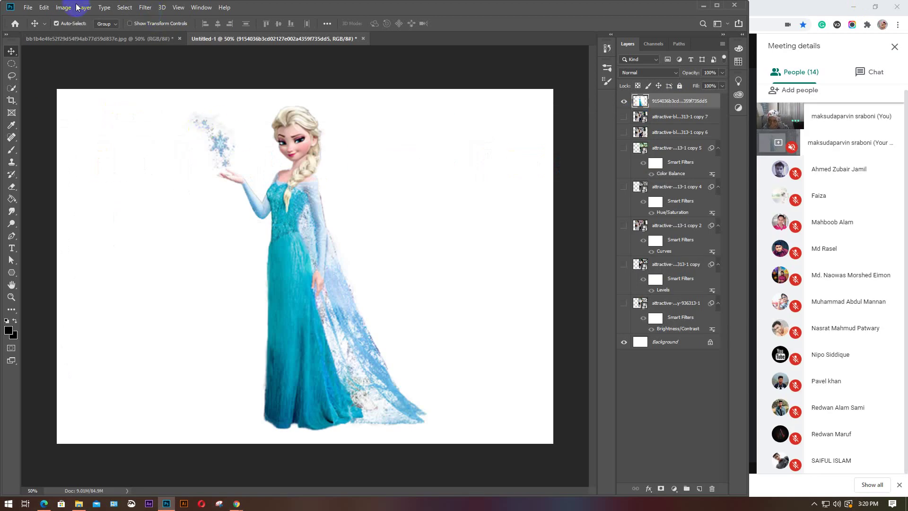
Open Image > Adjustments > Replace Color on the Elsa layer and adjust its dialog options
click(62, 8)
mouse_move(71, 32)
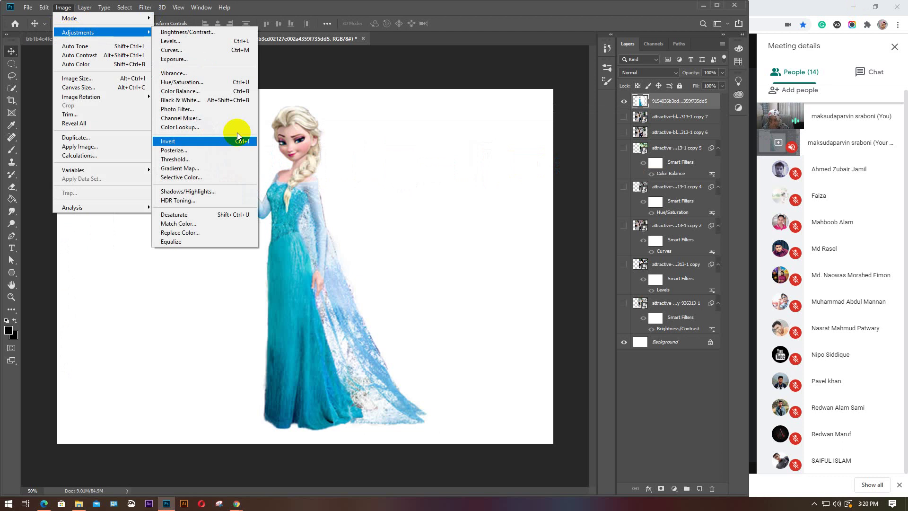
click(205, 235)
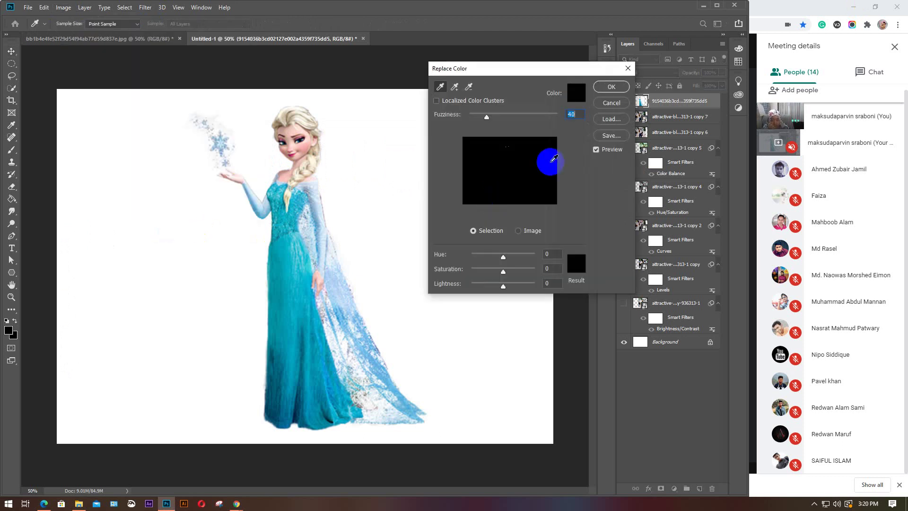
click(439, 88)
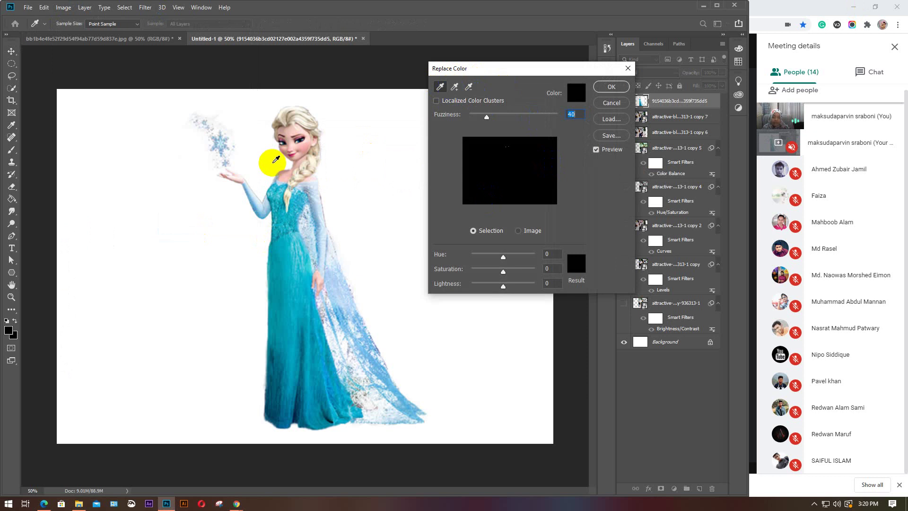
click(578, 94)
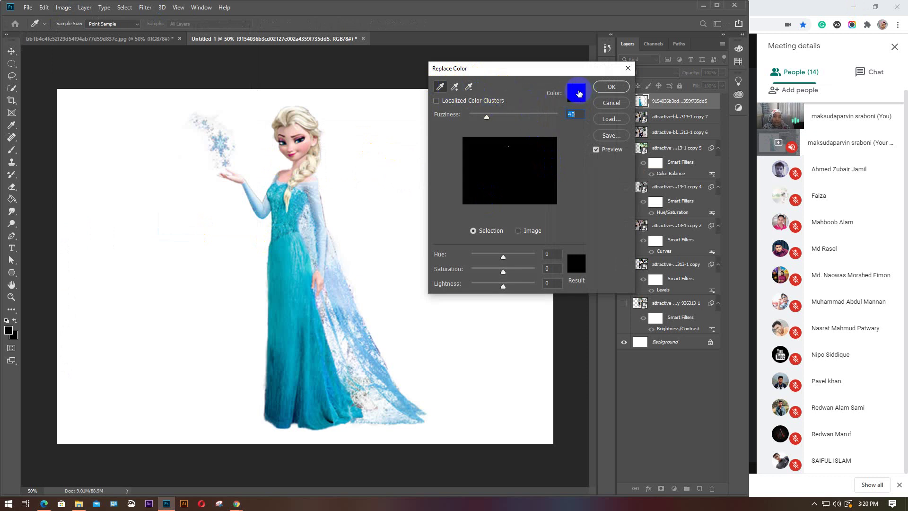
click(473, 231)
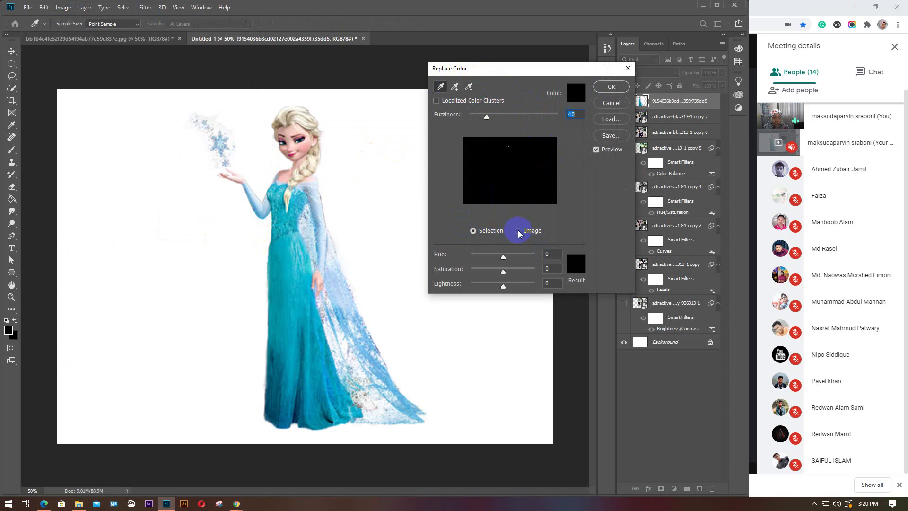
click(480, 231)
Sample the teal dress, bodice and cape colours, then close Replace Color with colours unchanged
click(287, 279)
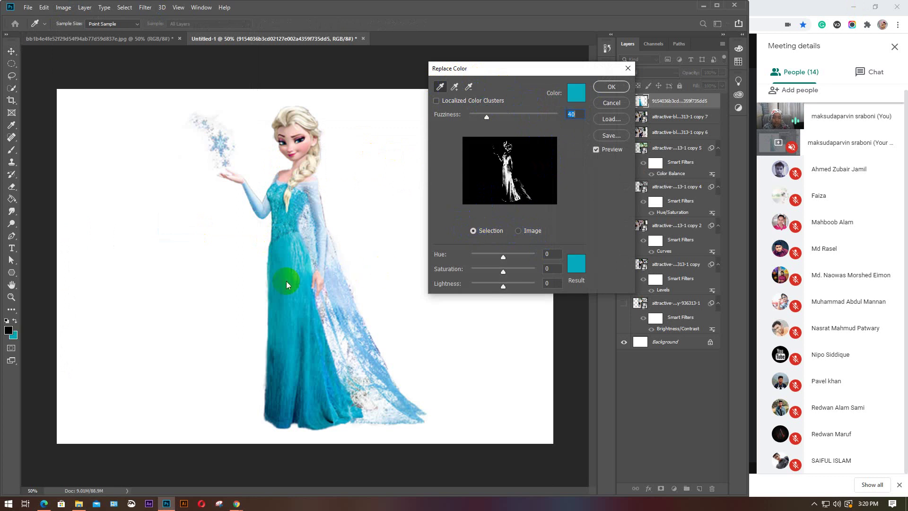
click(294, 250)
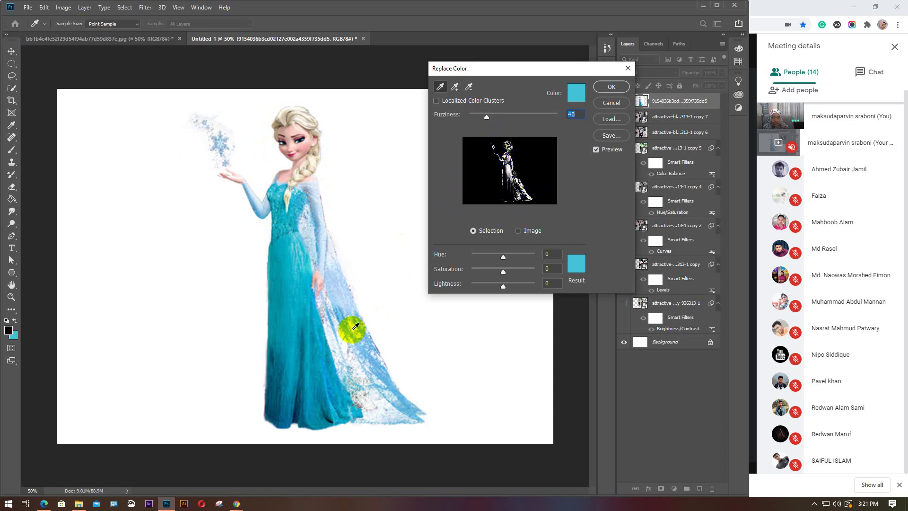
click(350, 328)
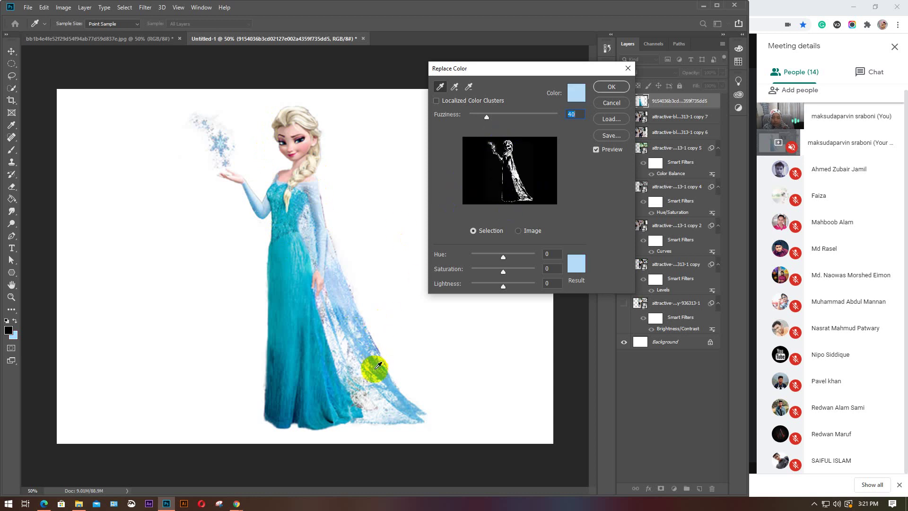
click(376, 367)
click(287, 378)
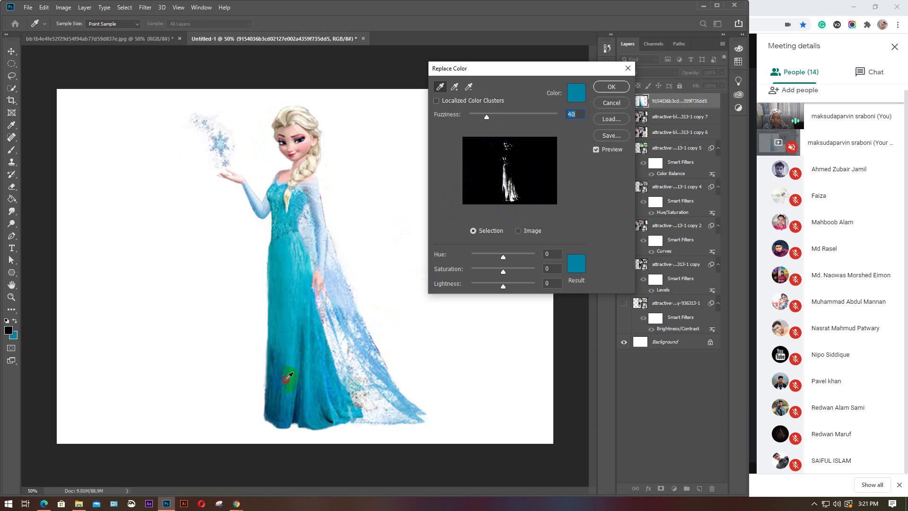
click(289, 389)
click(294, 319)
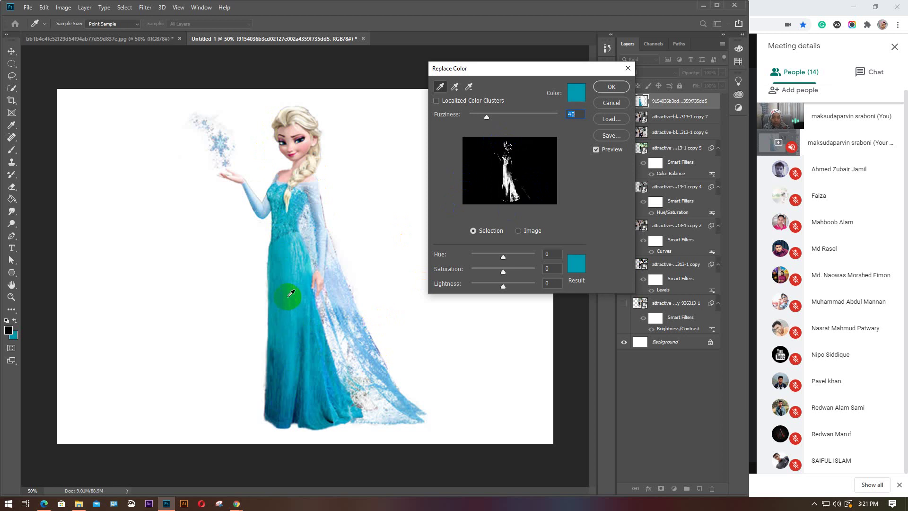
click(291, 281)
click(294, 260)
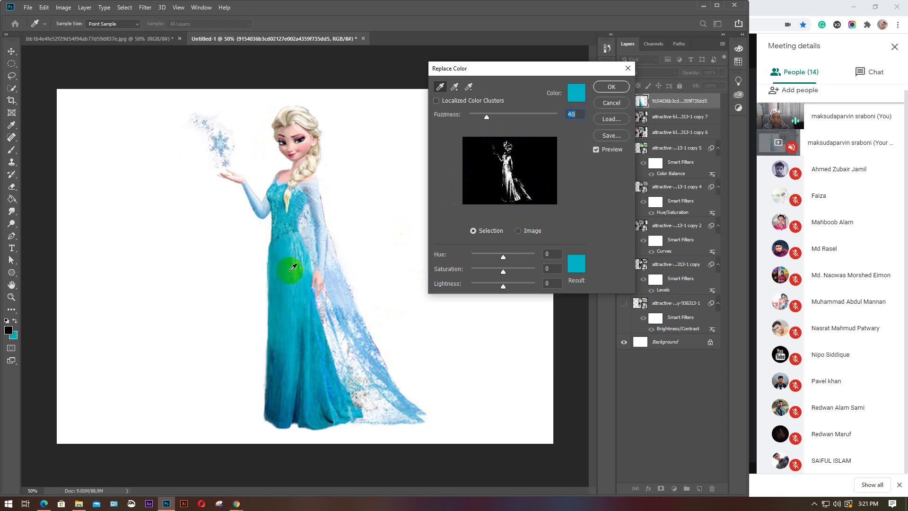
click(287, 287)
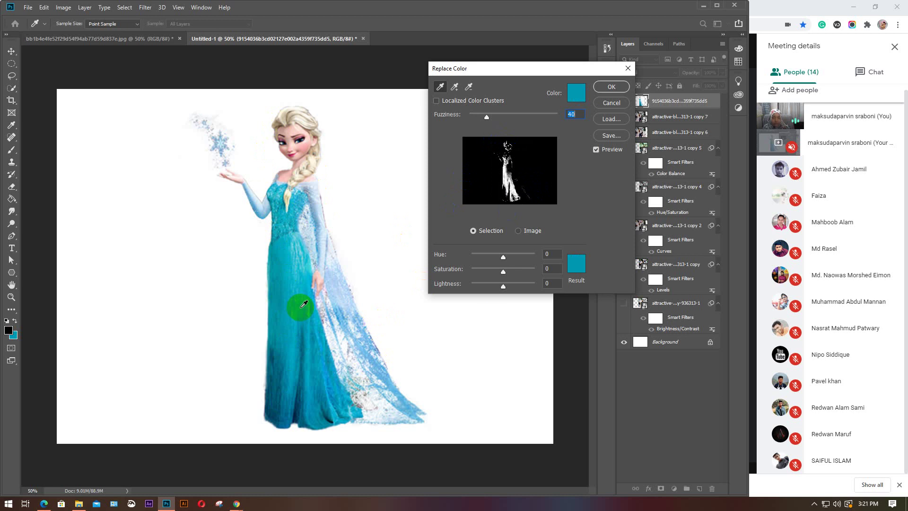
click(612, 88)
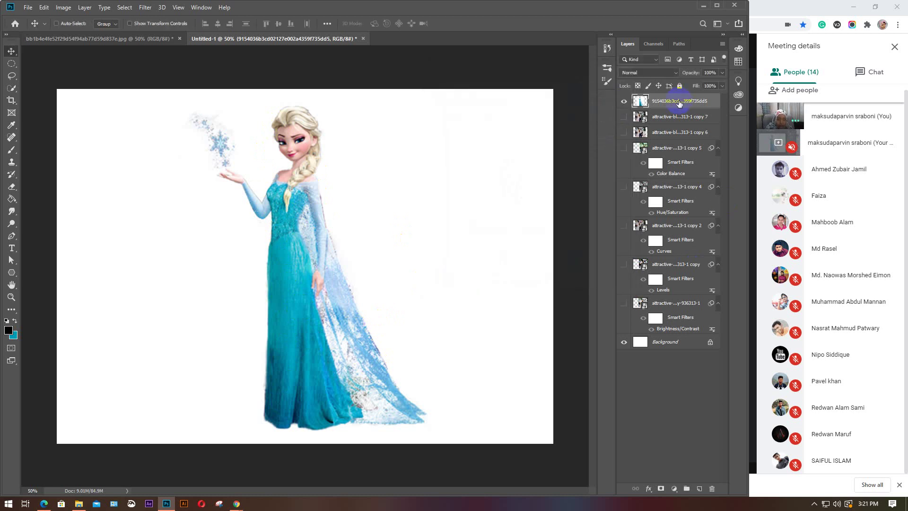
Duplicate the Elsa layer, hide the copy and keep working on the original
key(ctrl+j)
click(624, 101)
click(680, 116)
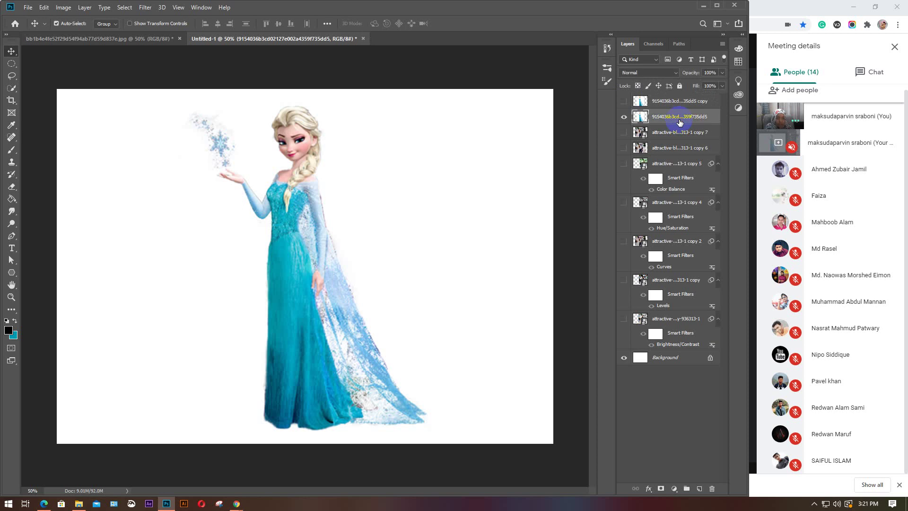
Open Replace Color and sample Elsa's teal dress as the colour to replace
click(65, 7)
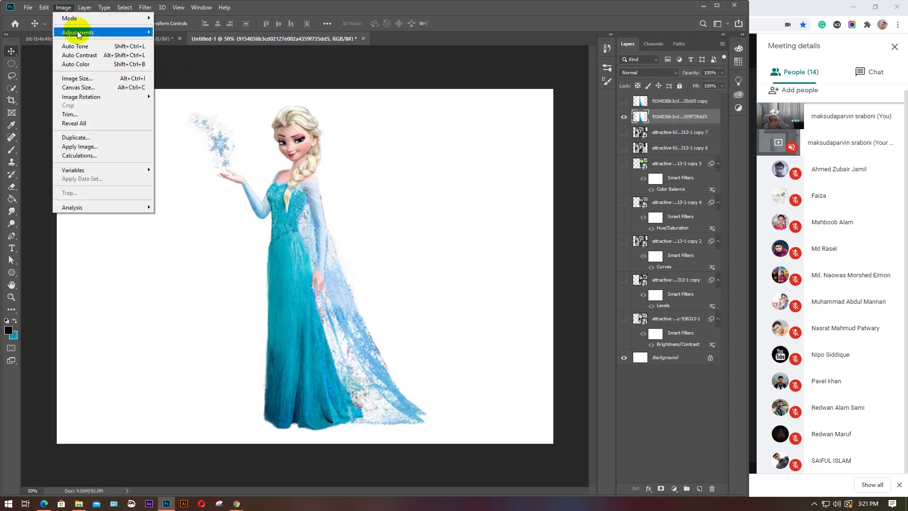
mouse_move(78, 33)
click(208, 235)
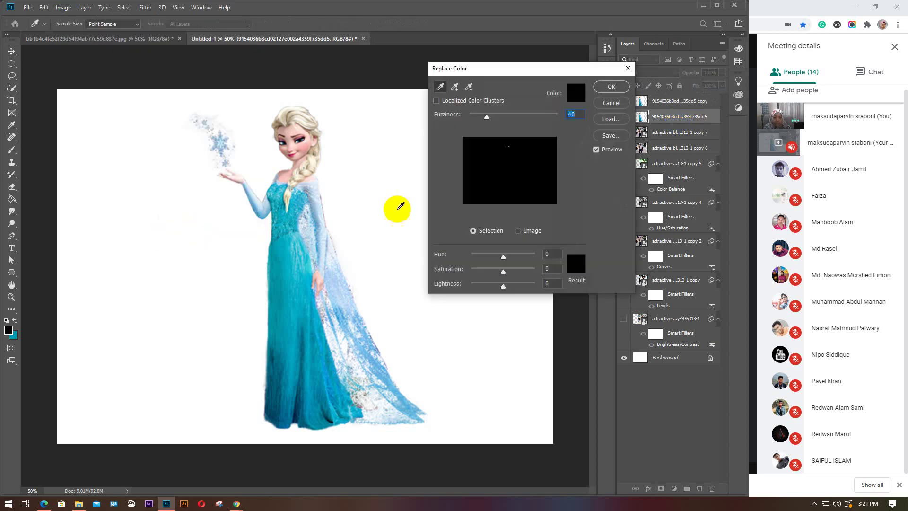
click(479, 234)
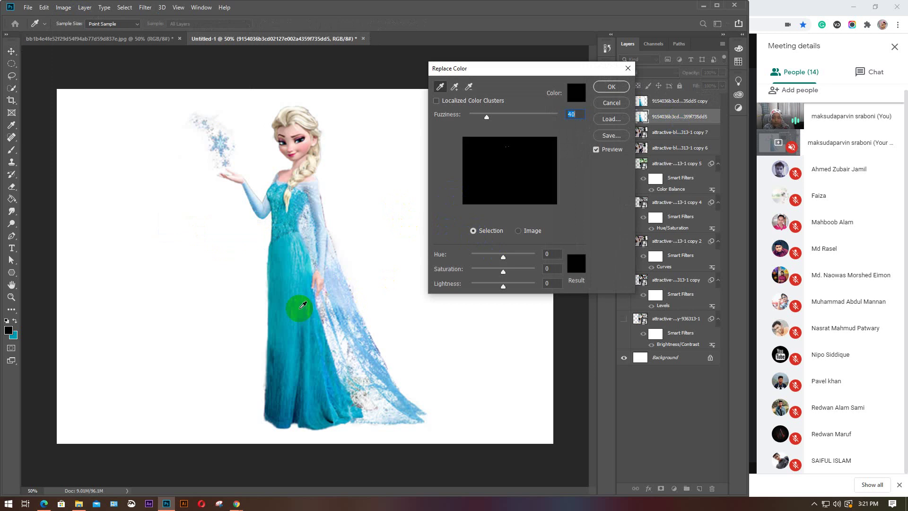
click(285, 298)
click(515, 246)
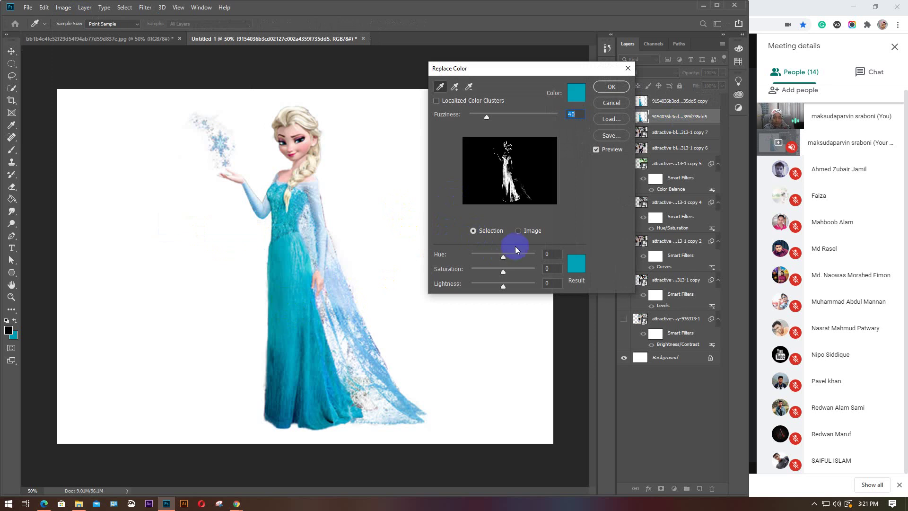
click(549, 98)
Shift the dress through purple to green: hue -71, saturation +24, lightness -3
drag(504, 260, 499, 291)
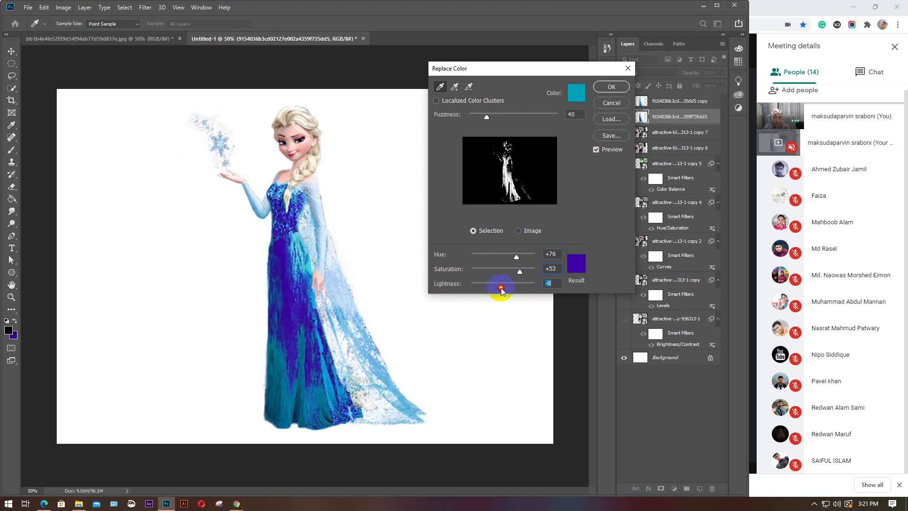
drag(516, 260, 483, 260)
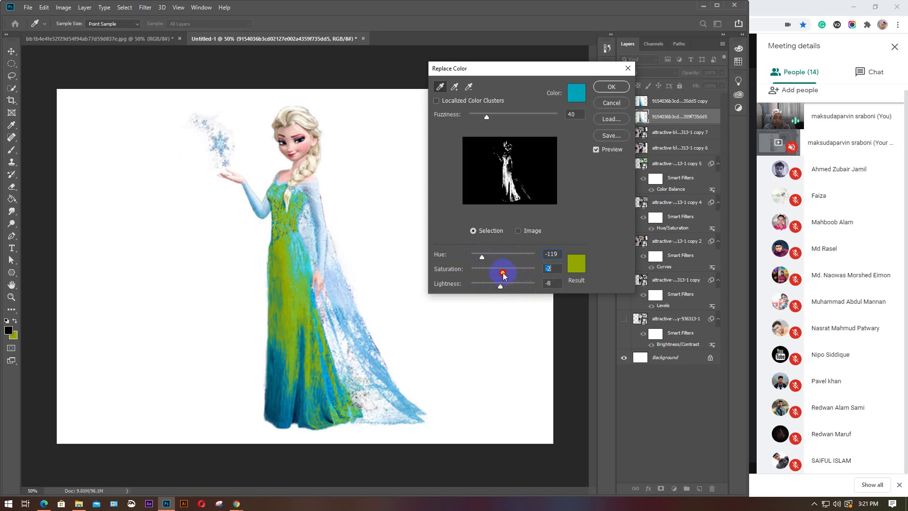
click(576, 263)
drag(537, 205, 531, 251)
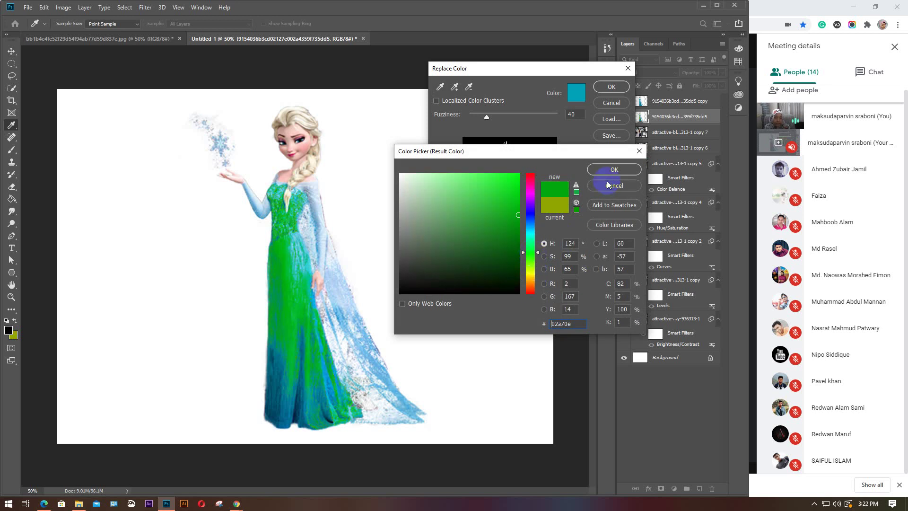
click(530, 196)
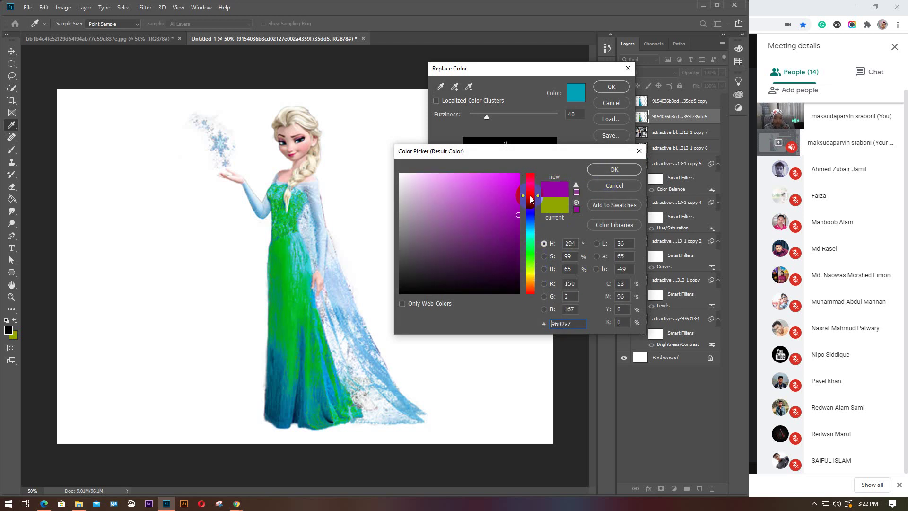
click(606, 171)
drag(524, 260, 492, 263)
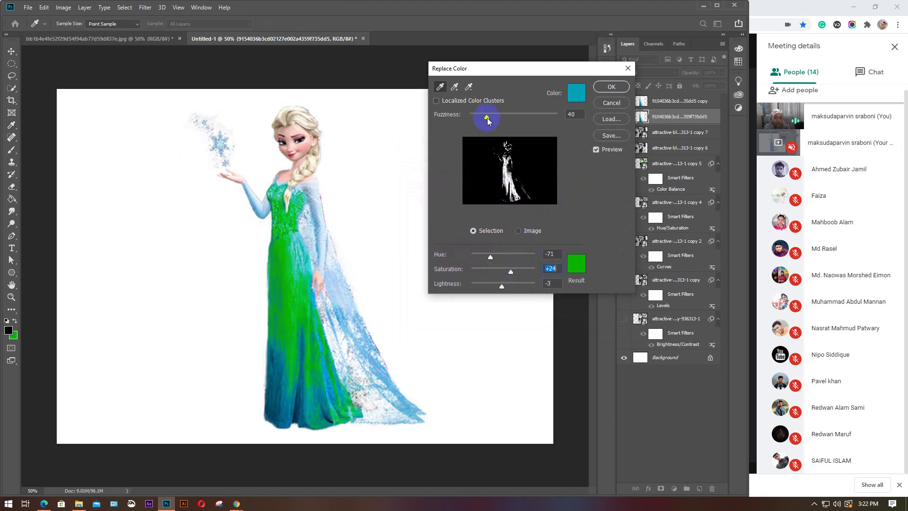
Set fuzziness 200, hue +180, saturation +100 and lightness +17 to turn the dress red-orange
drag(488, 121, 577, 115)
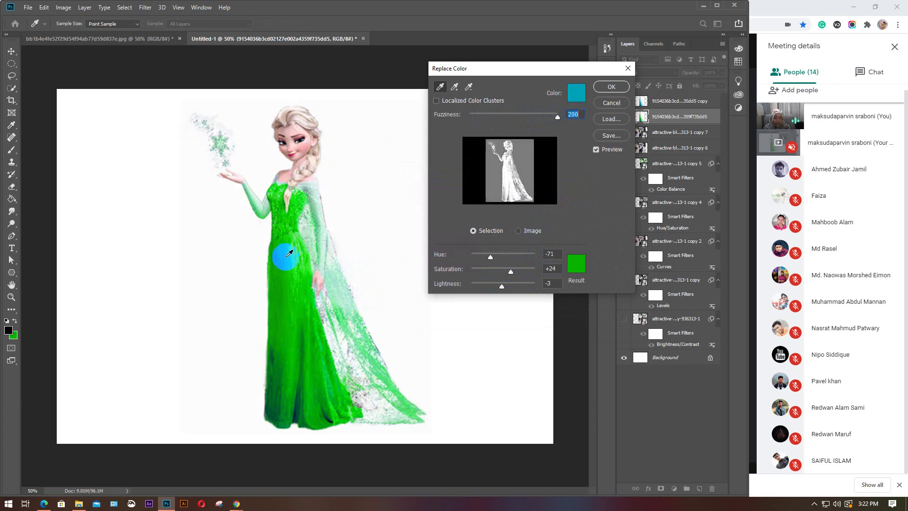
drag(492, 257, 574, 257)
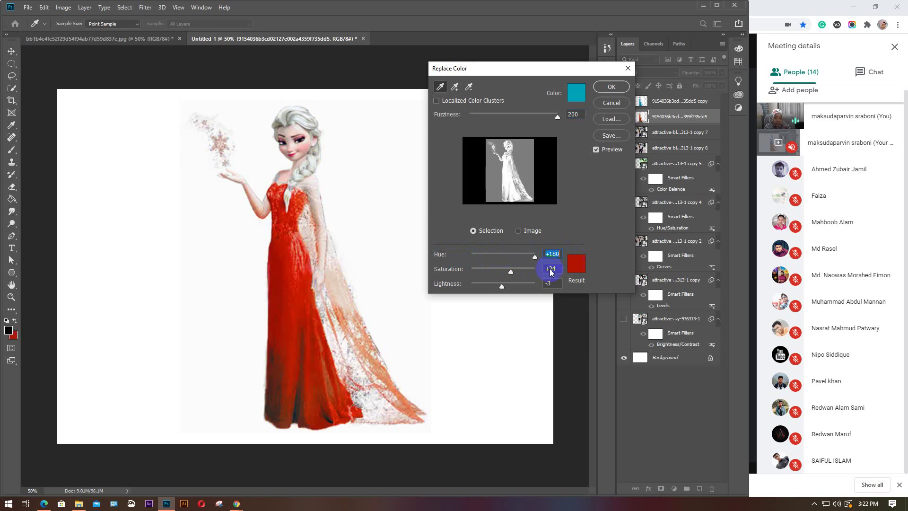
drag(510, 271, 482, 261)
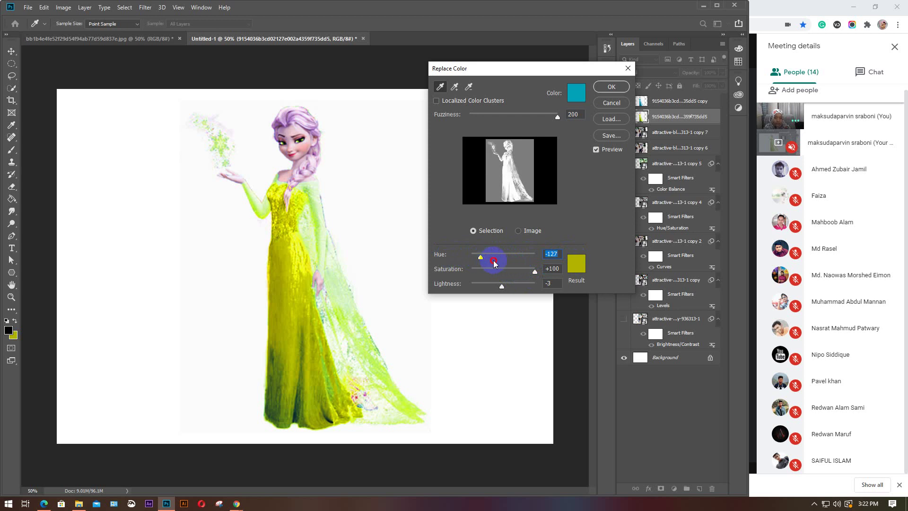
drag(503, 286, 555, 260)
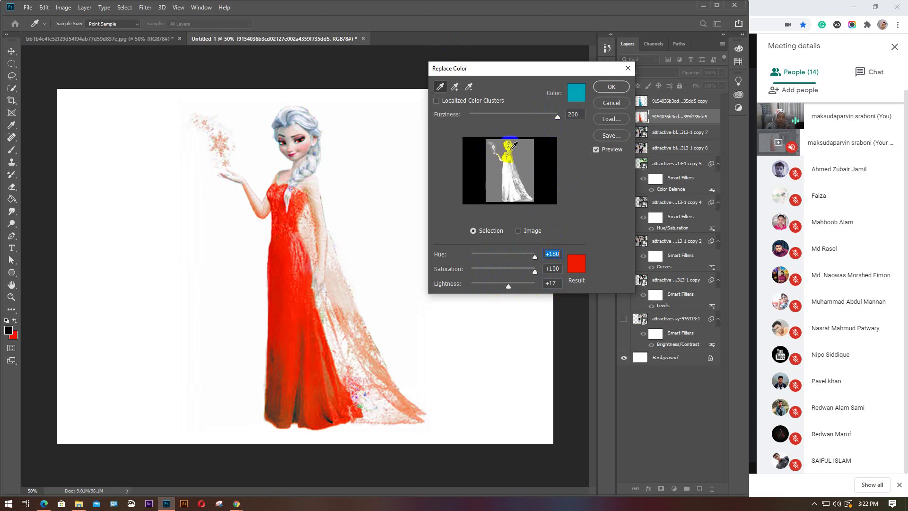
mouse_move(558, 120)
mouse_down()
mouse_move(495, 124)
mouse_move(571, 127)
mouse_up()
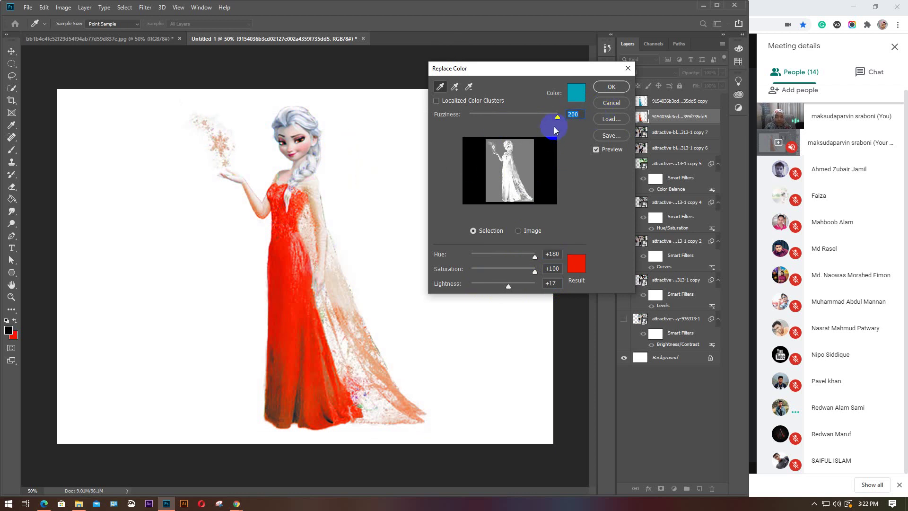
click(280, 155)
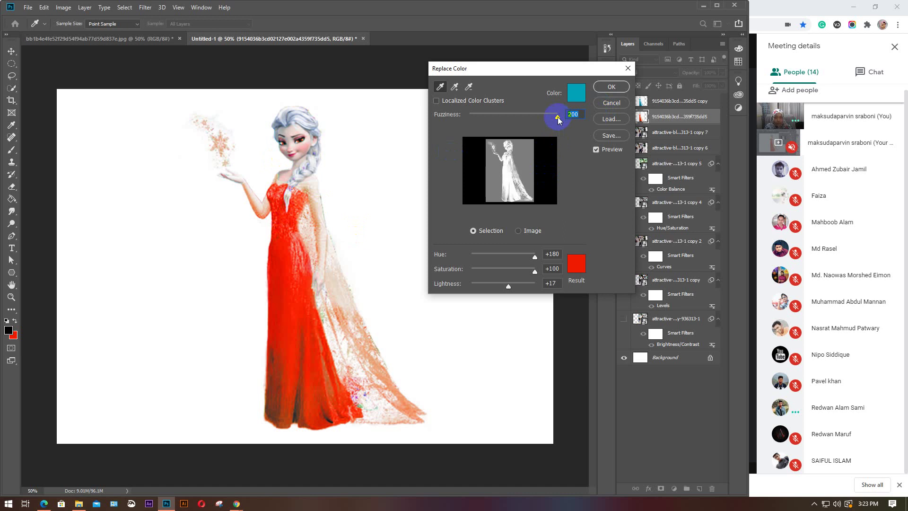
mouse_move(559, 120)
mouse_down()
mouse_move(540, 116)
mouse_move(559, 117)
mouse_up()
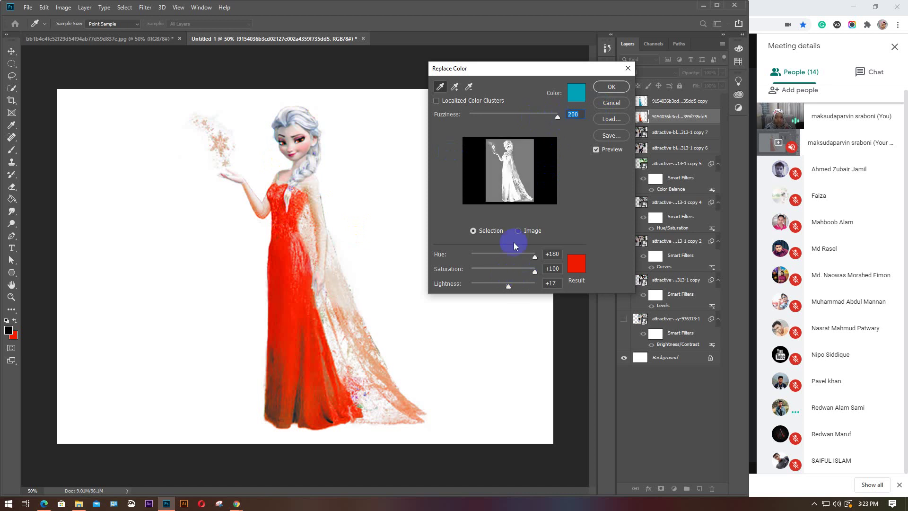
click(569, 261)
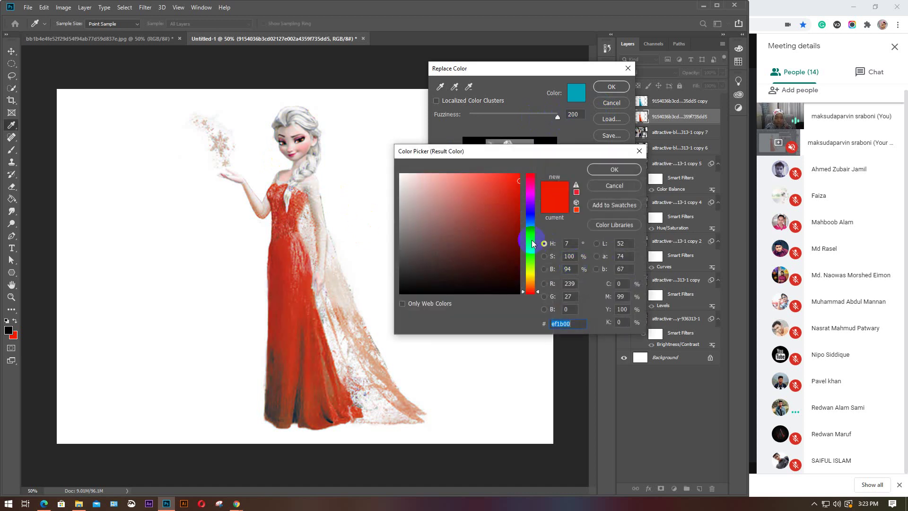
Set the Replace Color result colour to mustard yellow and adjust dialog options
click(531, 278)
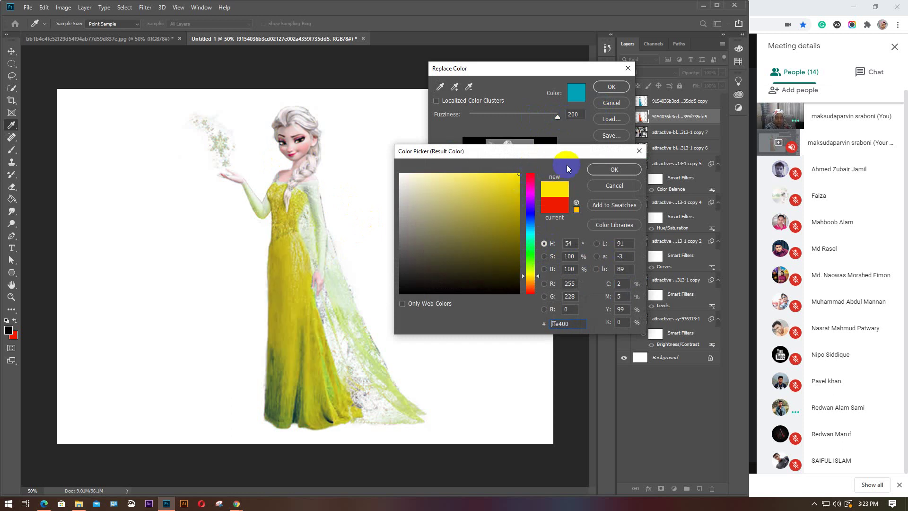
click(605, 169)
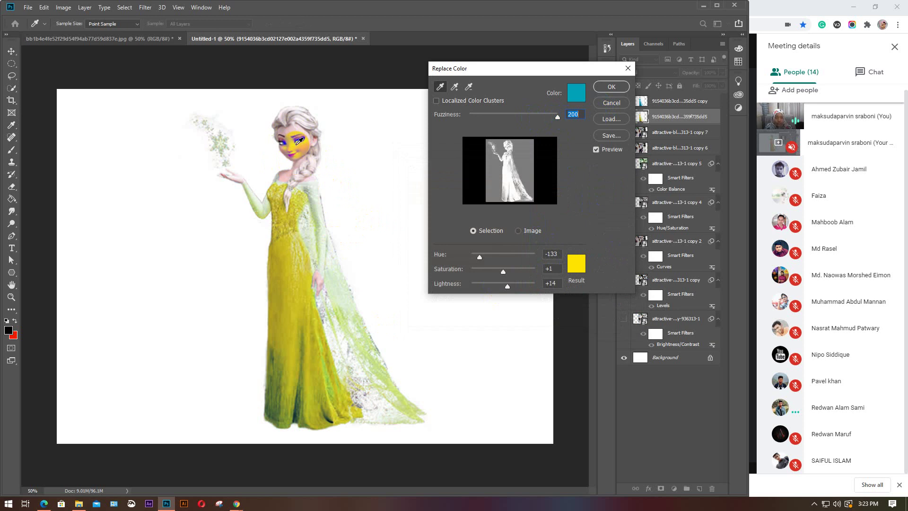
click(485, 234)
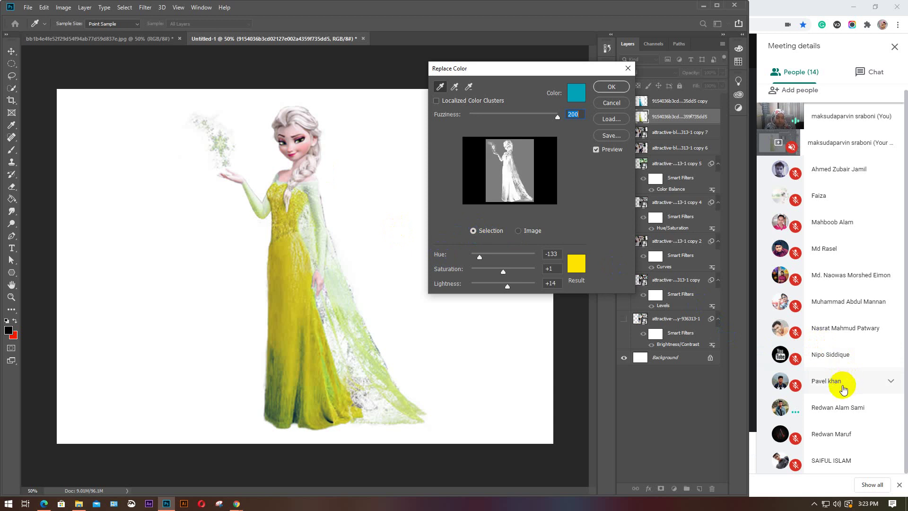
click(478, 178)
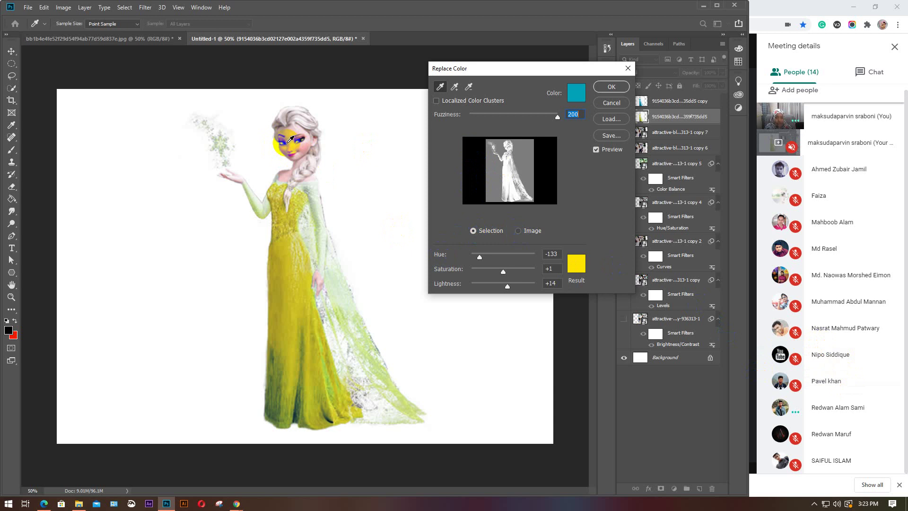
click(579, 284)
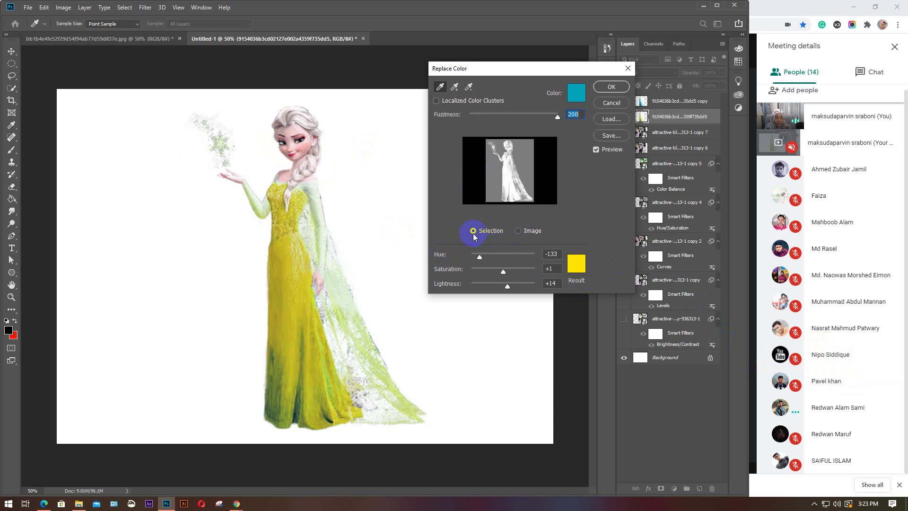
Resample the dress and set hue to -111 for lime green, then maximize the video call
click(287, 296)
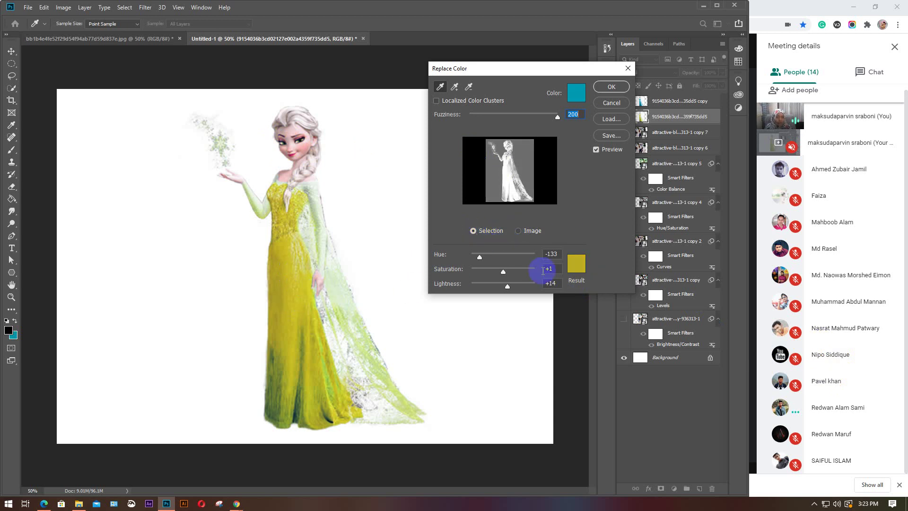
mouse_move(488, 259)
mouse_down()
mouse_move(516, 258)
mouse_move(484, 261)
mouse_up()
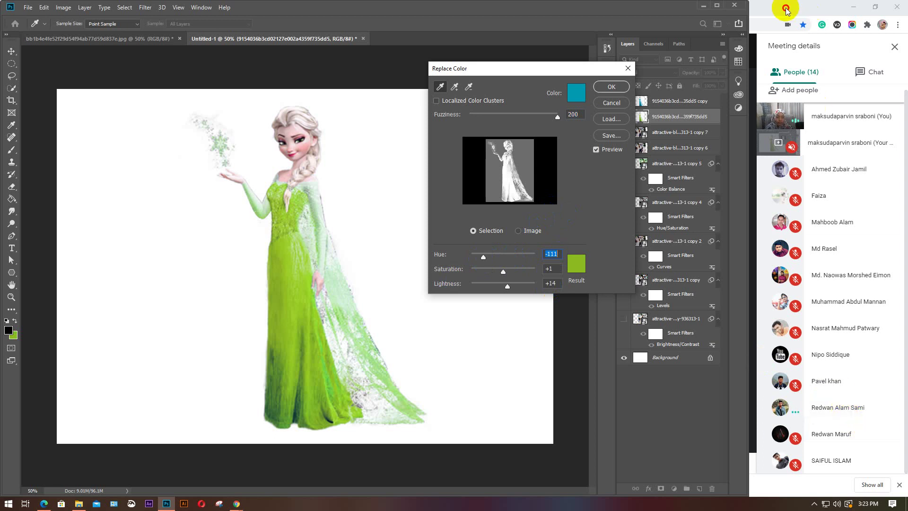
double_click(784, 8)
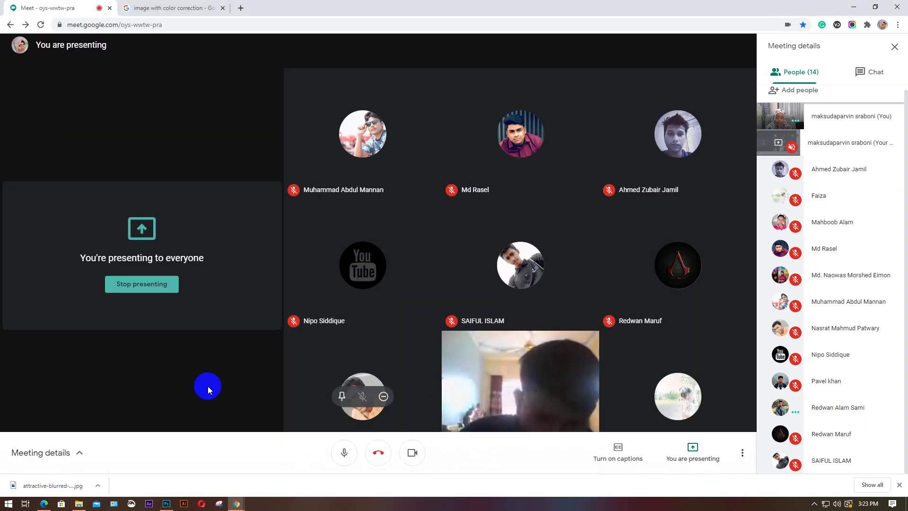
Mute one participant's microphone for everyone in Google Meet, then return to Photoshop
click(205, 389)
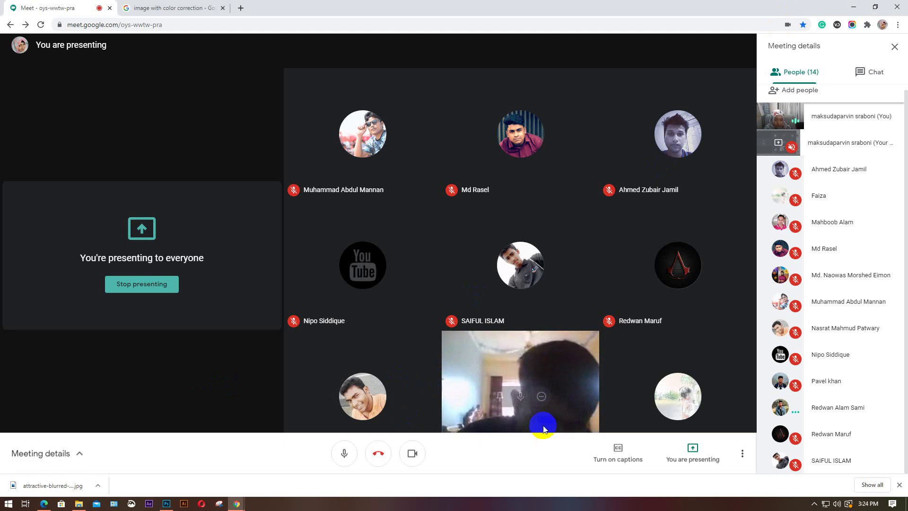
mouse_move(542, 406)
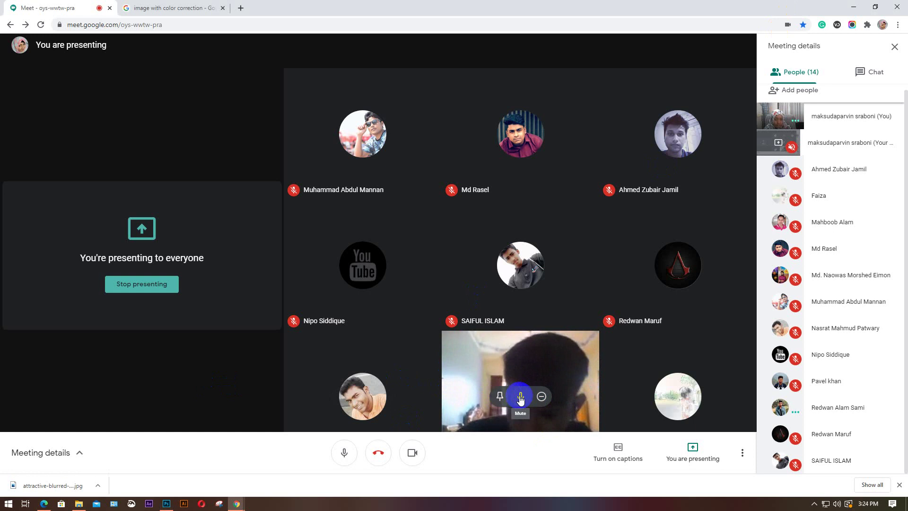
click(520, 397)
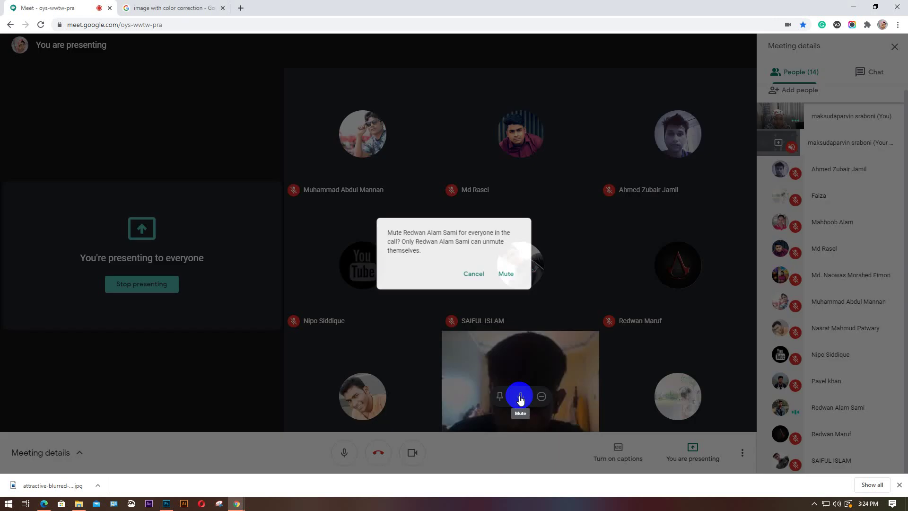
click(504, 277)
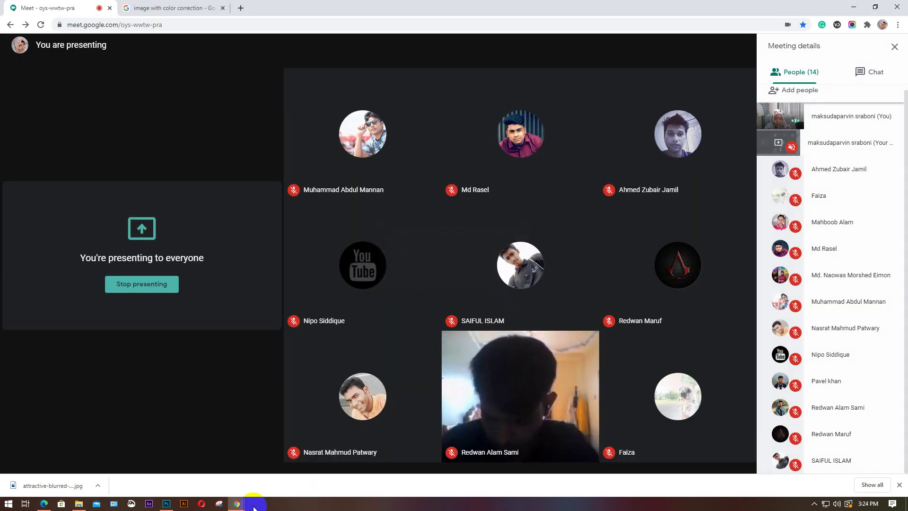
mouse_move(166, 505)
click(168, 466)
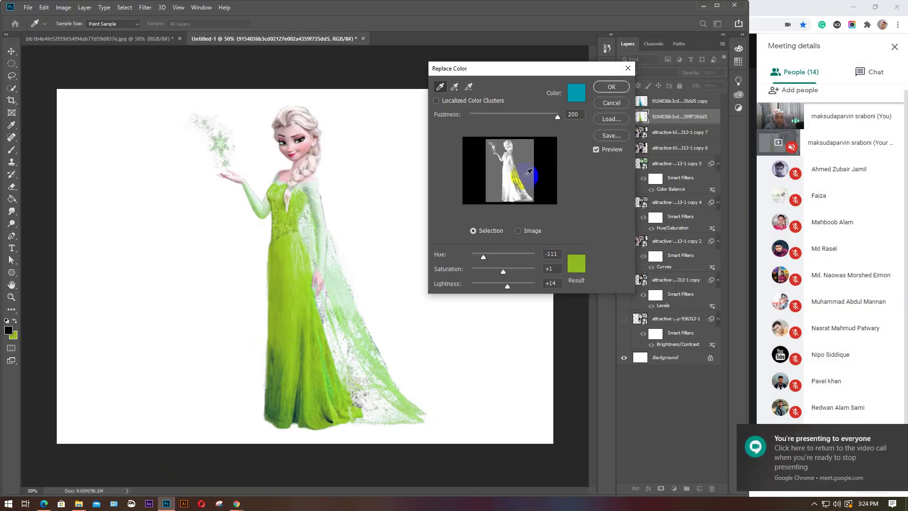
Cancel the green recolour and reopen Replace Color on the Elsa layer
click(610, 102)
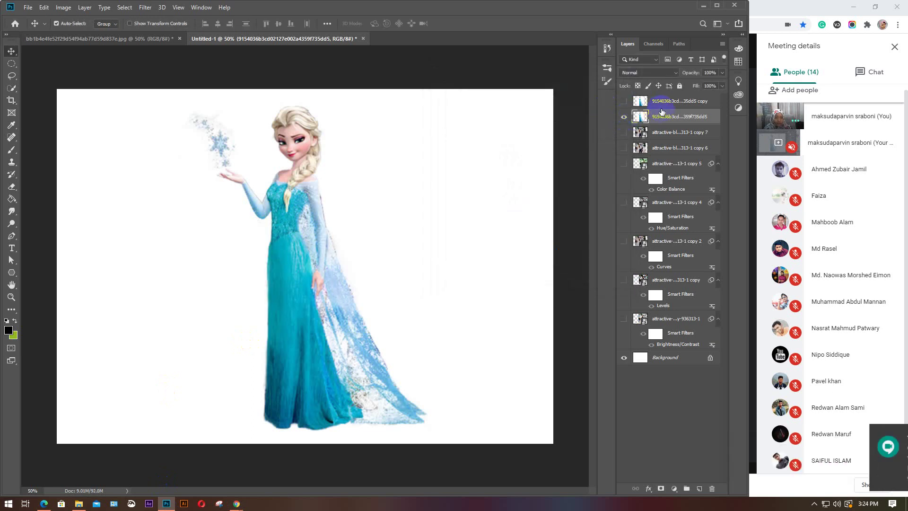
click(64, 7)
mouse_move(76, 32)
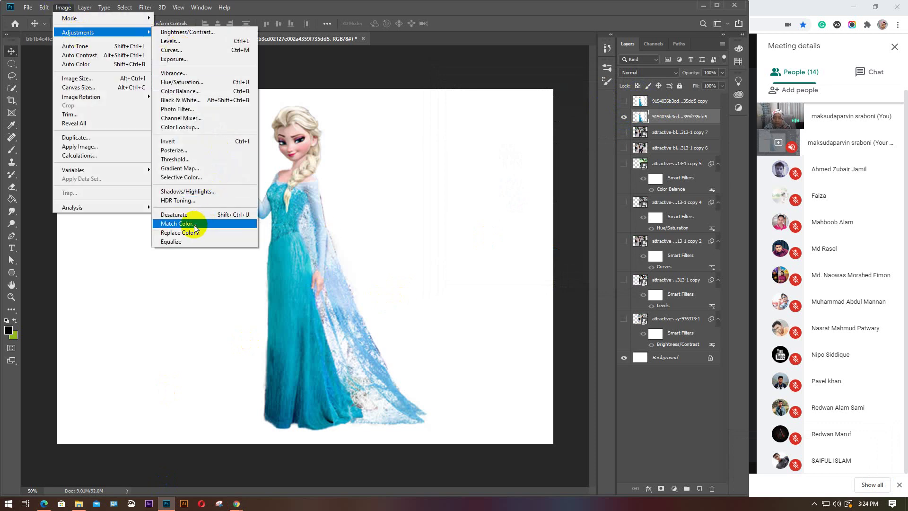
click(180, 232)
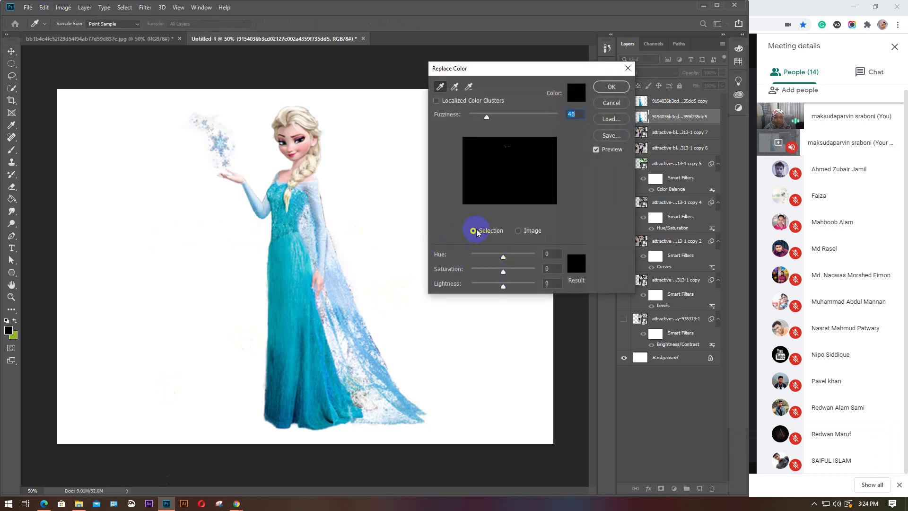
Sample the teal dress several times with the full image previewed
click(290, 335)
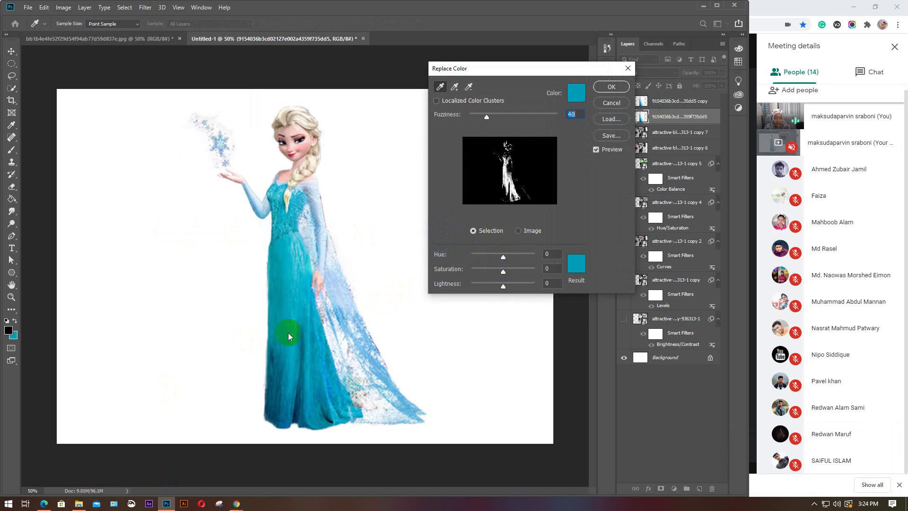
click(475, 230)
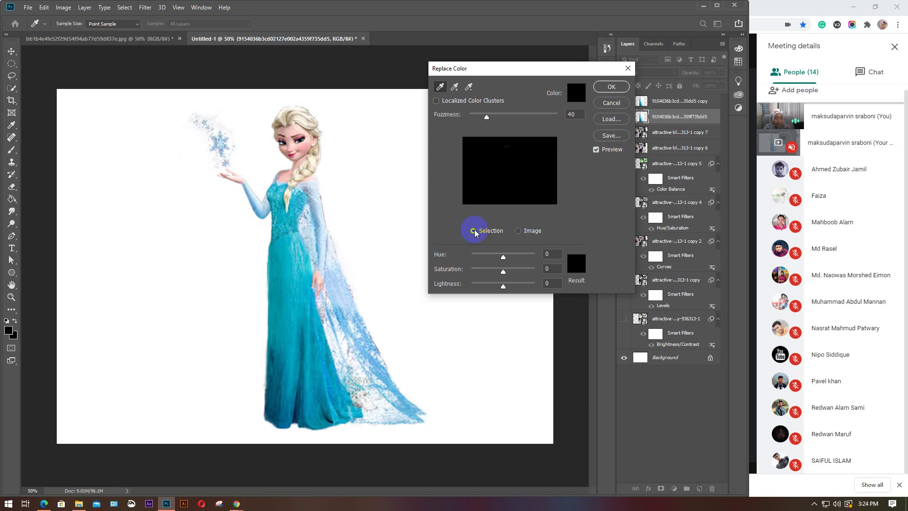
click(520, 231)
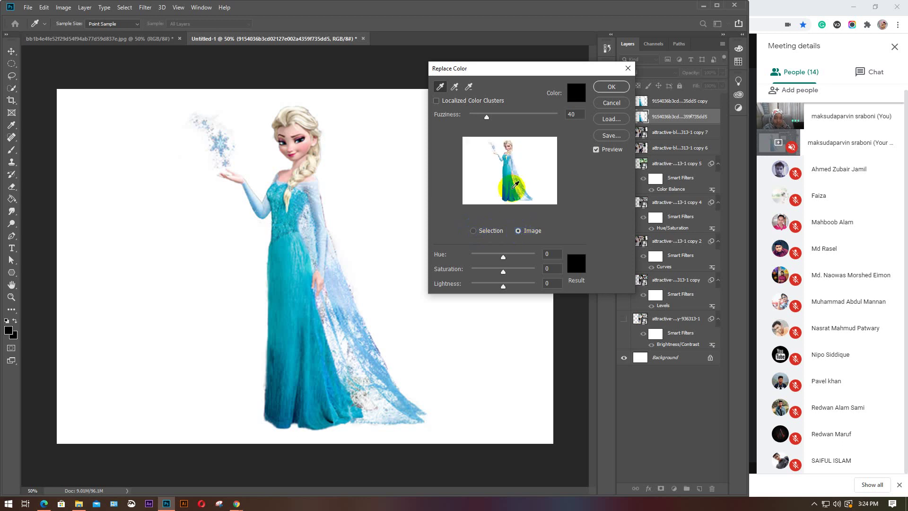
click(285, 284)
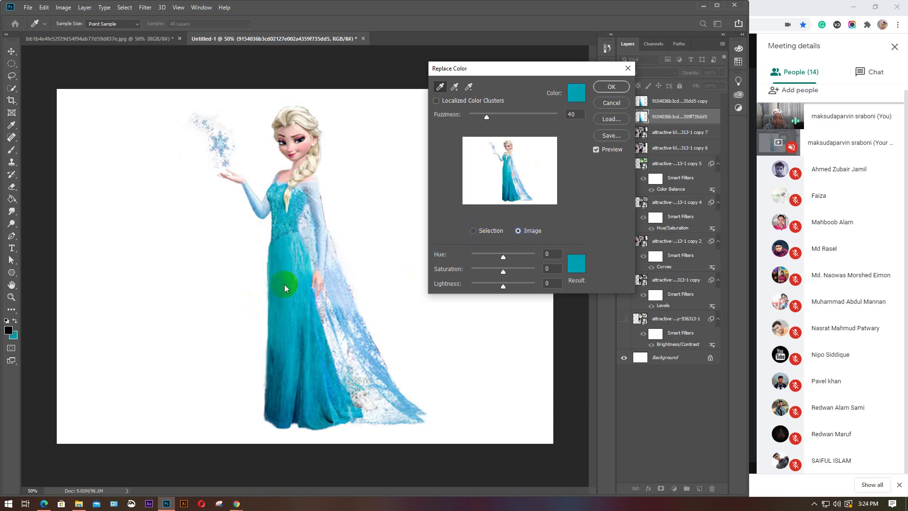
click(293, 298)
click(297, 263)
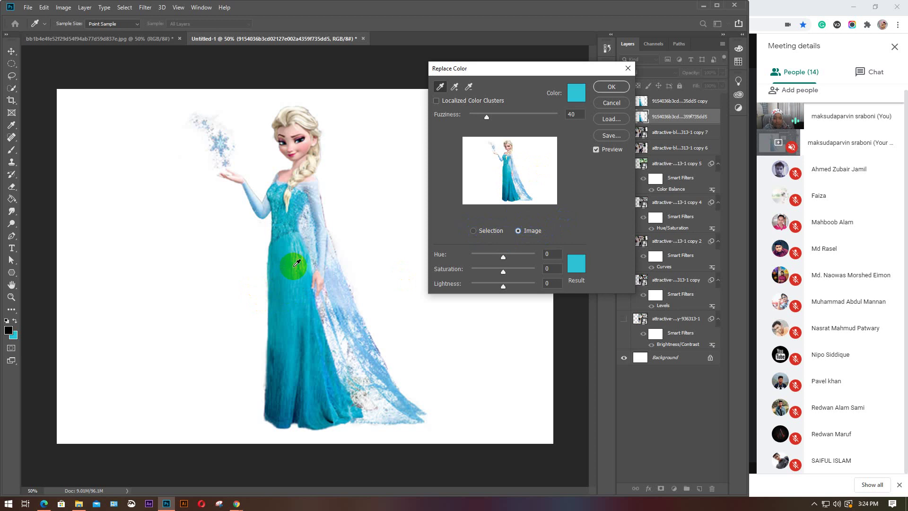
Set hue +124, saturation +100, lightness +94 and fuzziness 200 for a pale pink-white dress
drag(503, 257, 542, 270)
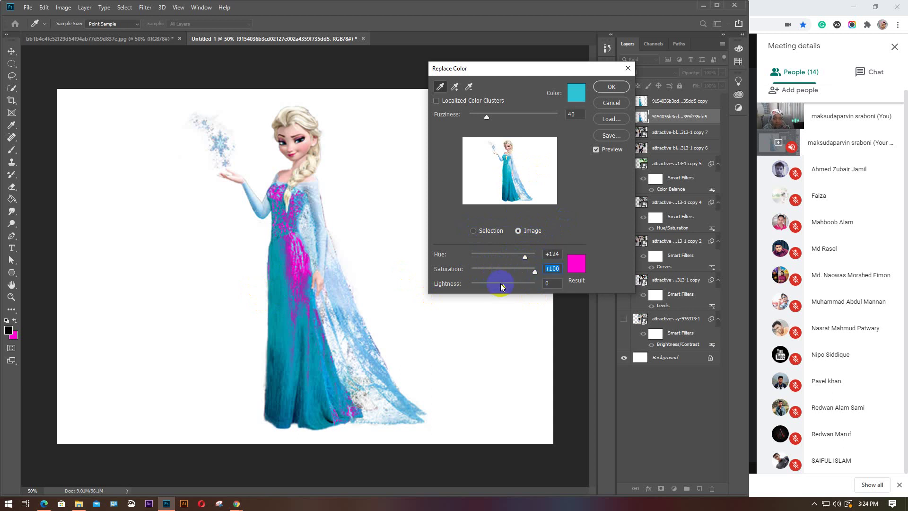
drag(502, 287, 533, 285)
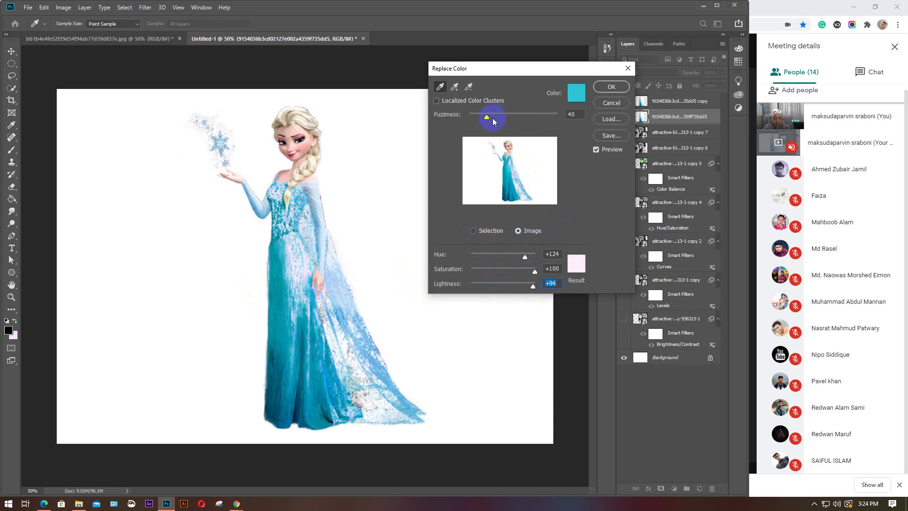
drag(493, 117, 581, 118)
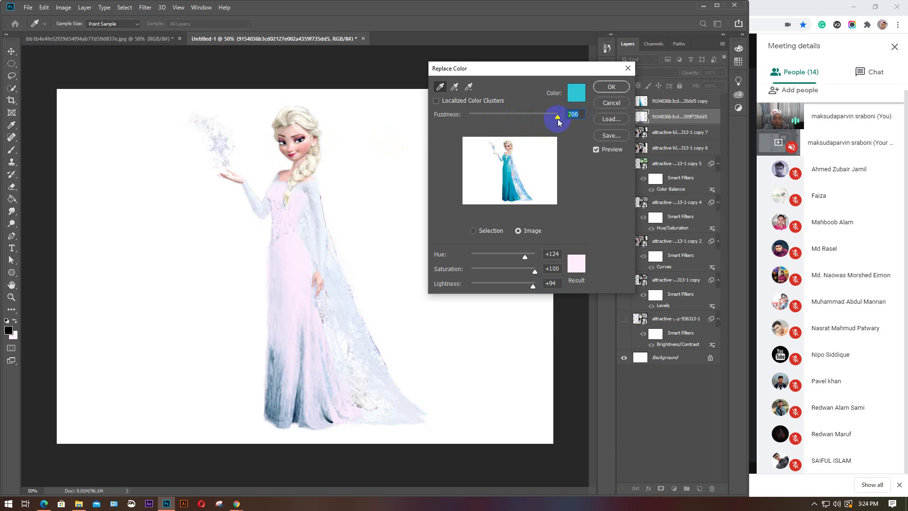
drag(559, 122, 581, 118)
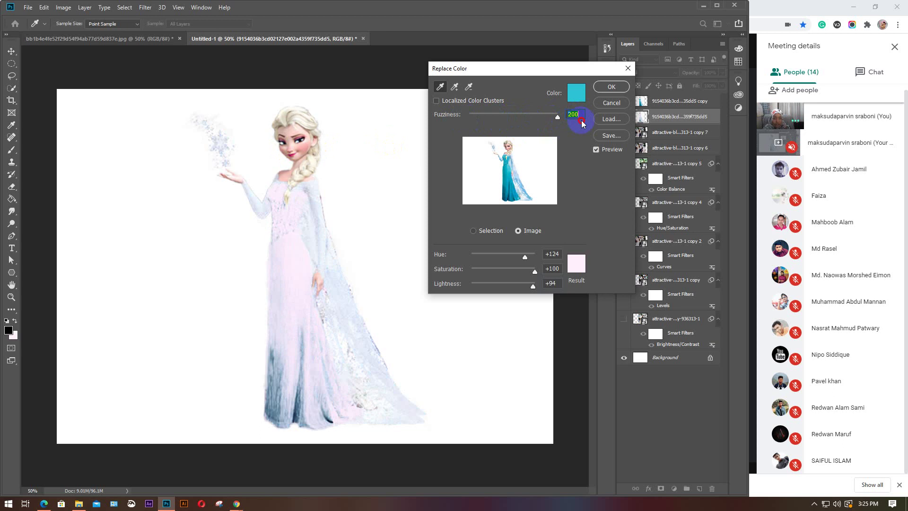
Set the result colour to a fully saturated yellow in the Color Picker
click(582, 271)
click(531, 204)
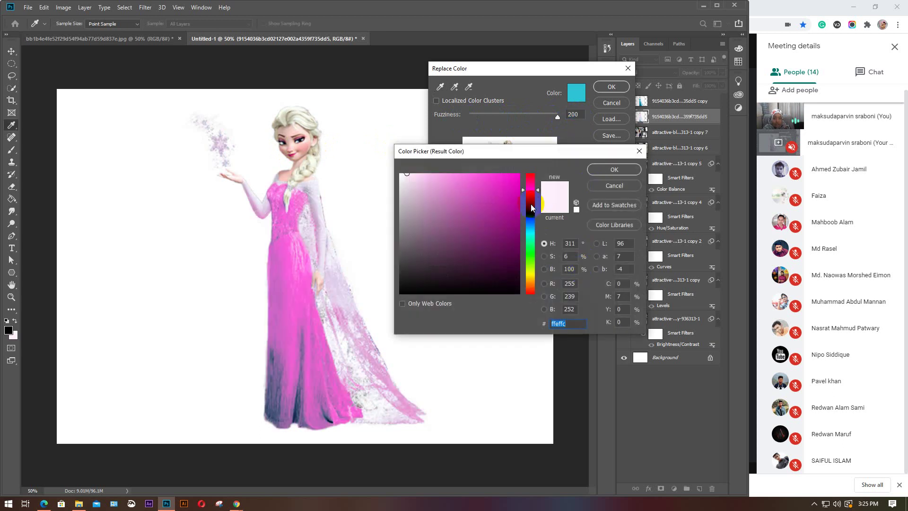
drag(533, 191, 530, 276)
drag(502, 208, 531, 151)
click(613, 171)
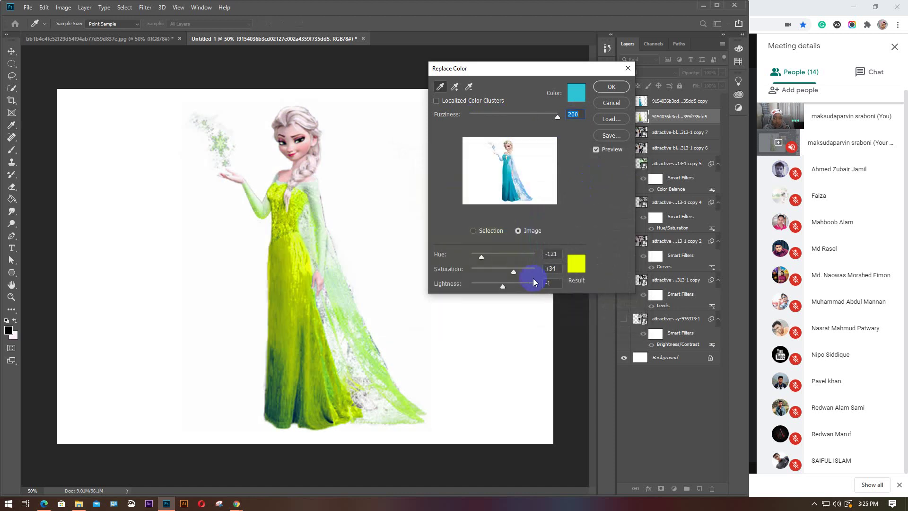
Max out saturation and swing the hue, settling at +137 for a hot pink dress
drag(513, 273, 544, 266)
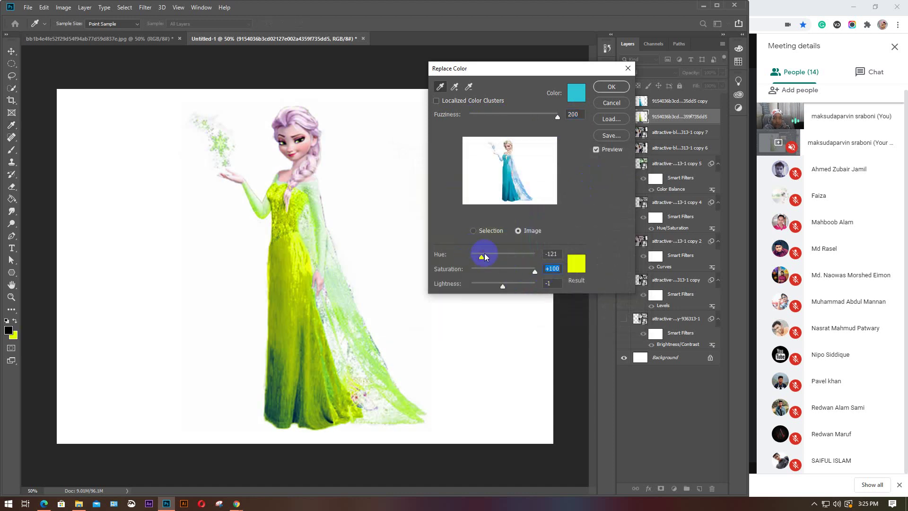
drag(484, 256, 538, 258)
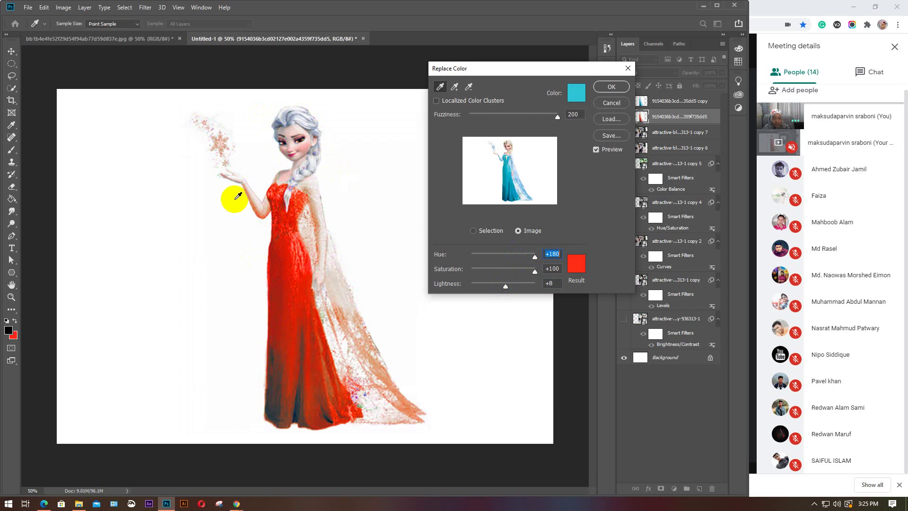
click(508, 255)
drag(534, 259, 457, 257)
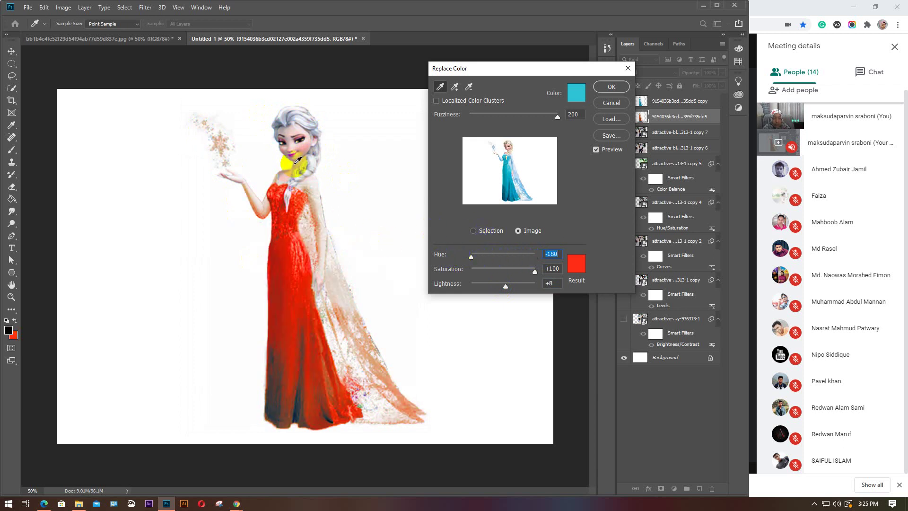
click(503, 246)
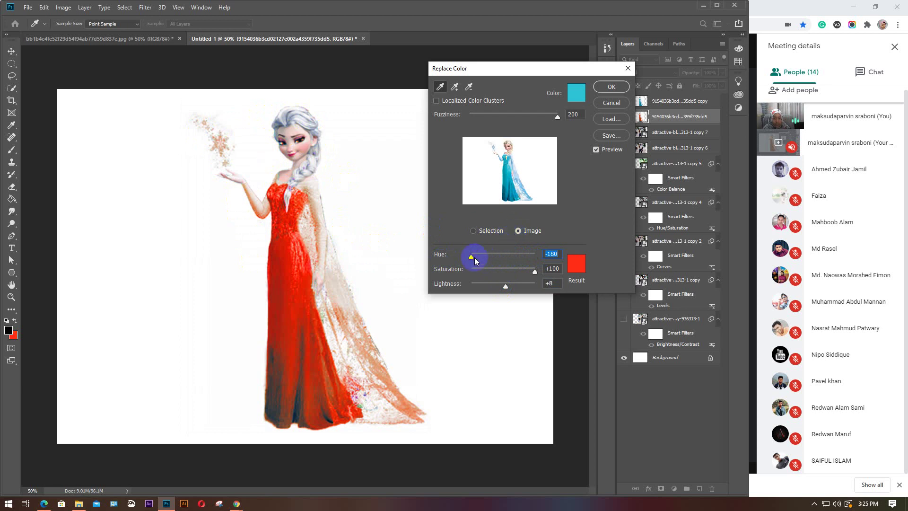
drag(475, 257, 509, 260)
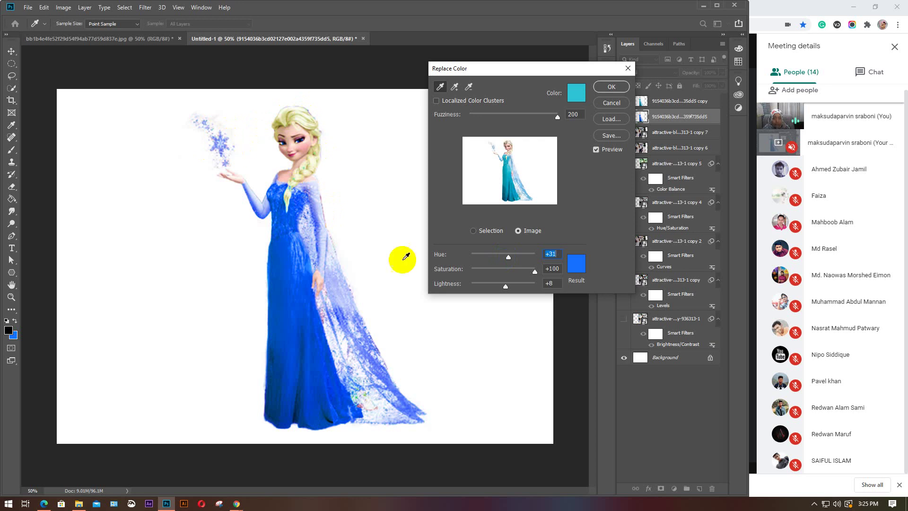
drag(509, 257, 506, 258)
click(528, 256)
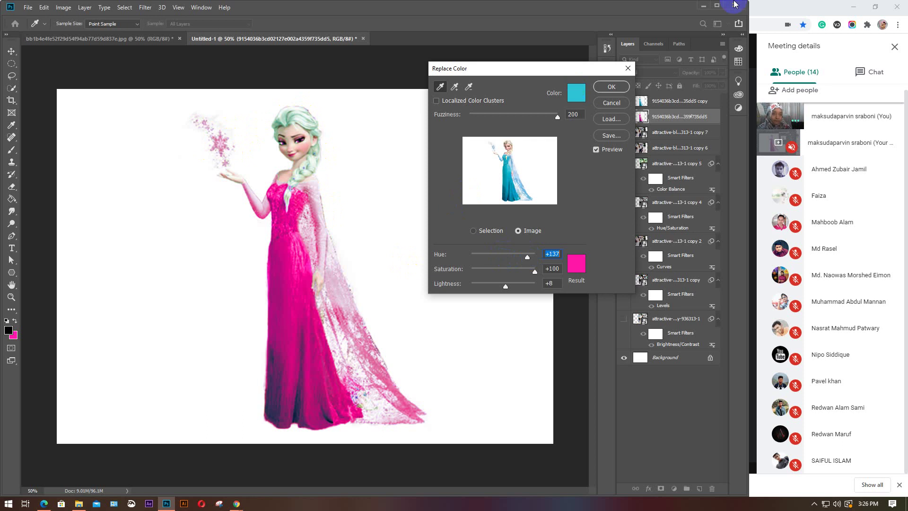
Try a pink-red sampled colour in the Color Picker, then cancel it
click(576, 93)
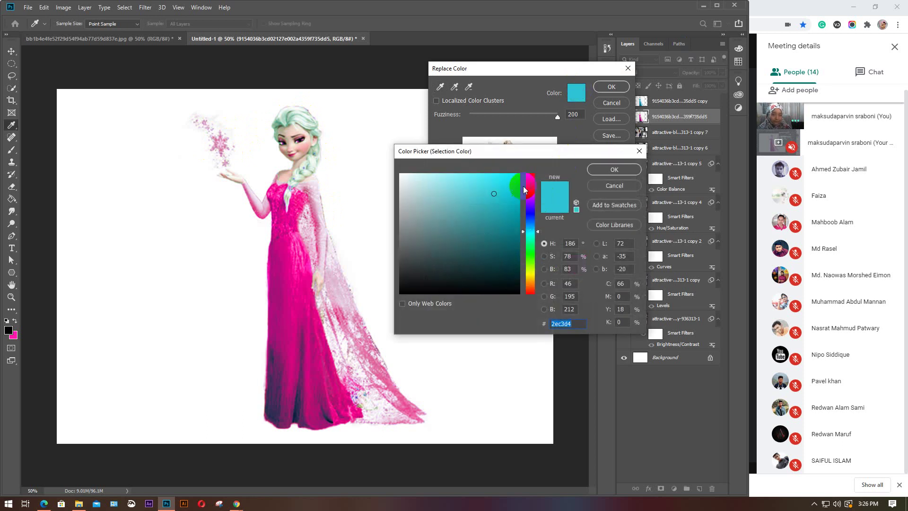
drag(531, 183, 532, 173)
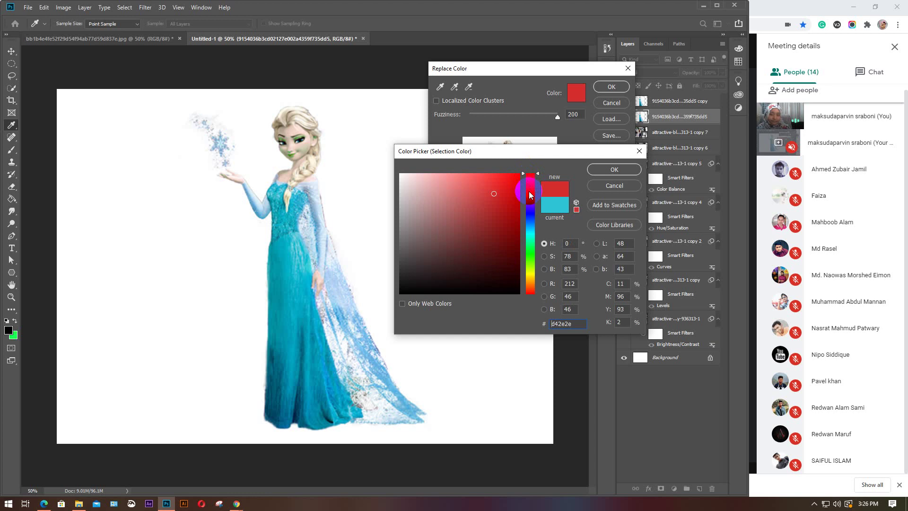
click(614, 186)
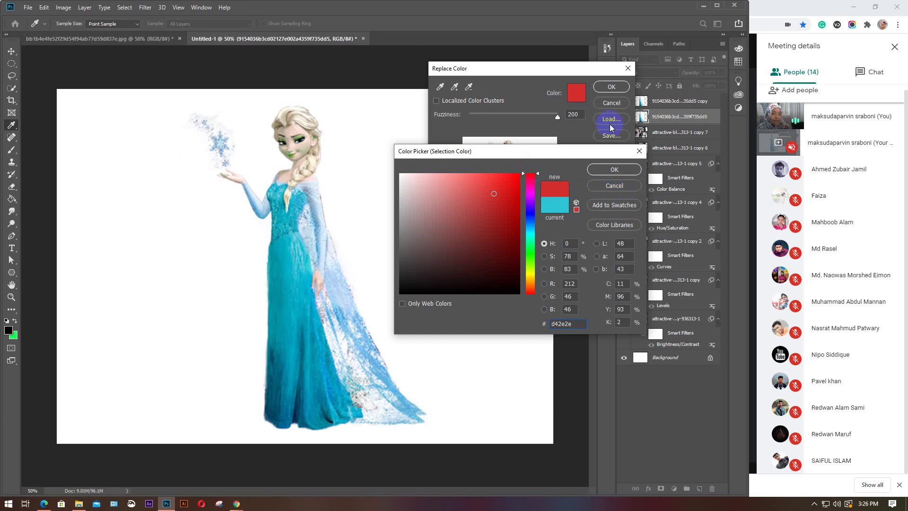
Try magenta, cyan and green-cyan sampled colours, accept bright blue, and close Replace Color unapplied
click(578, 94)
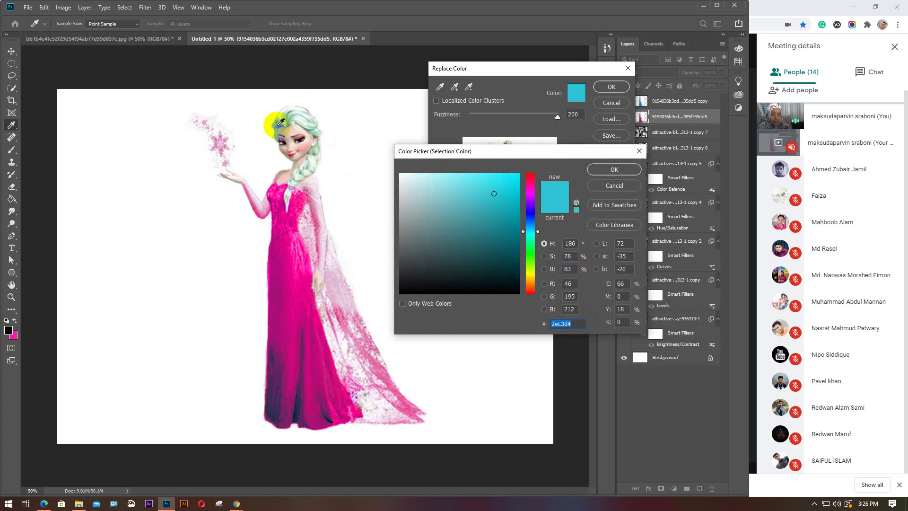
click(531, 193)
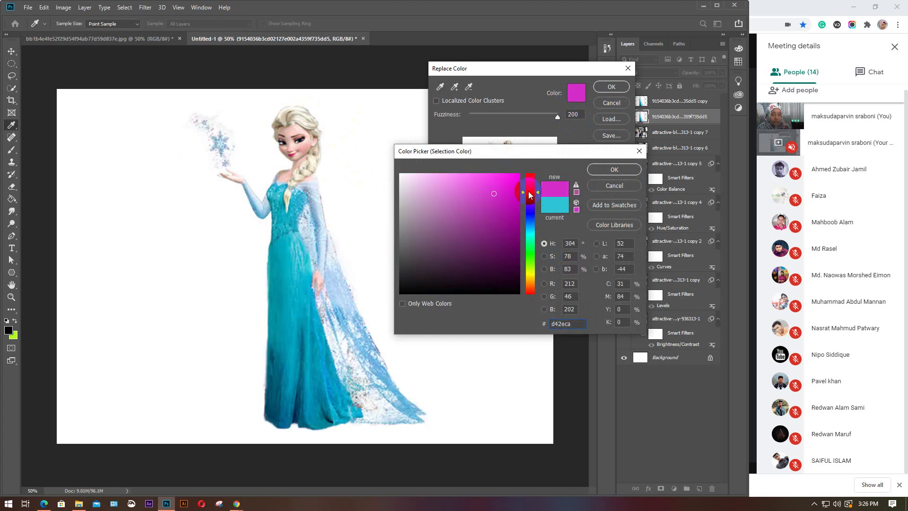
click(520, 177)
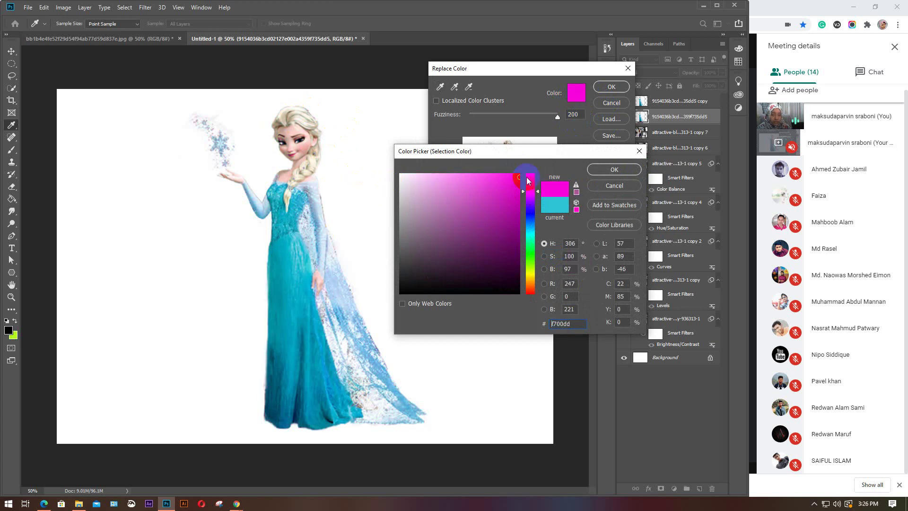
click(533, 231)
drag(503, 203, 514, 164)
click(533, 192)
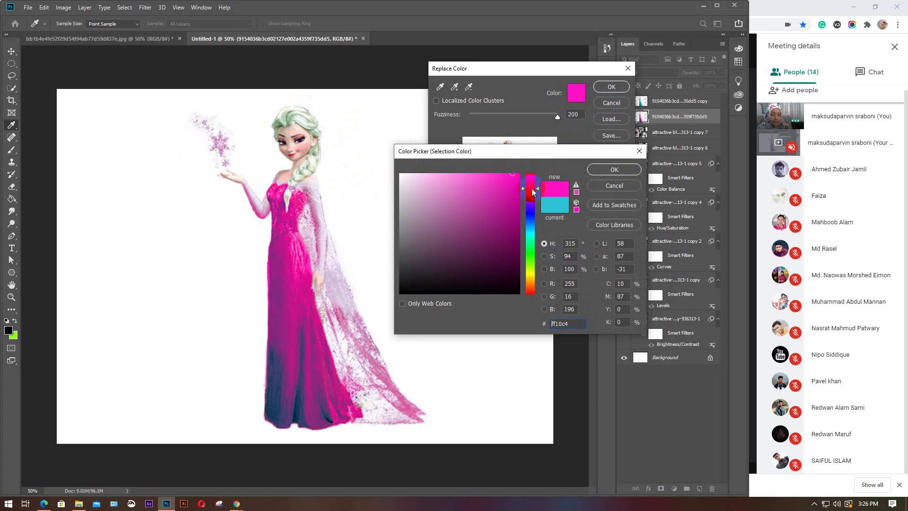
click(531, 236)
click(532, 228)
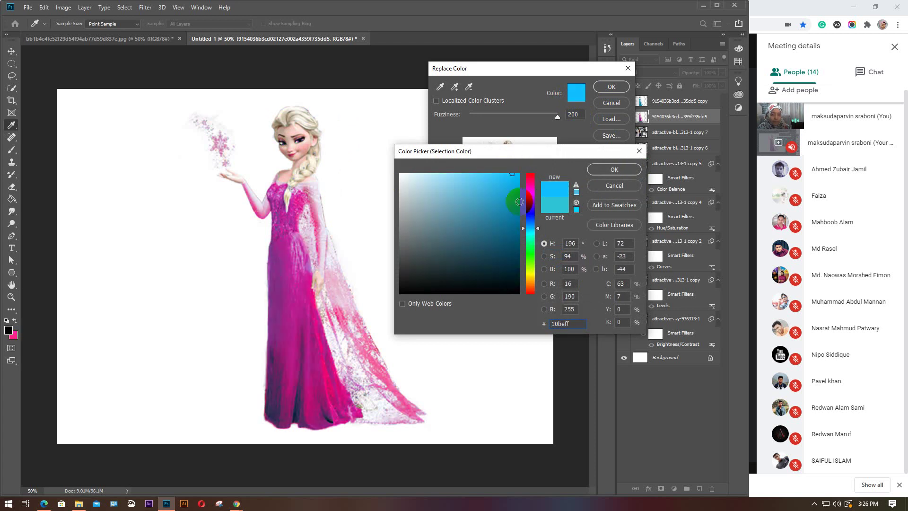
click(595, 168)
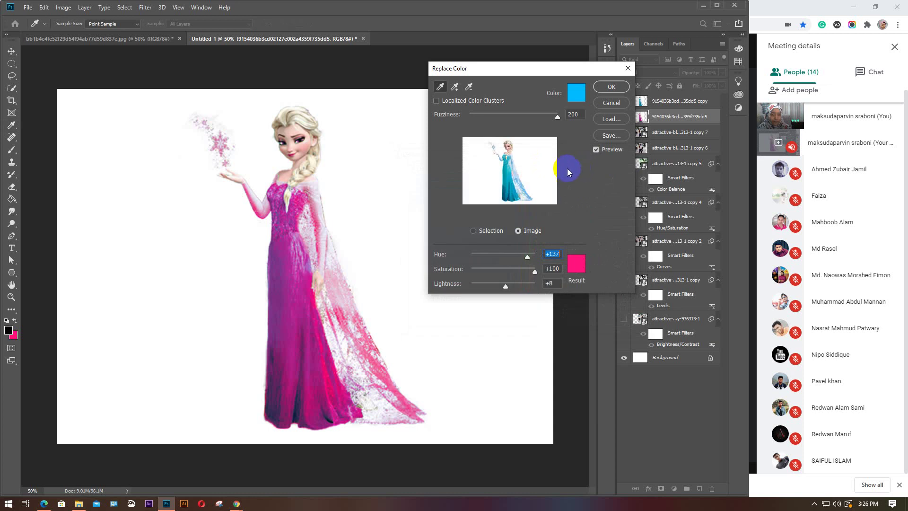
click(612, 87)
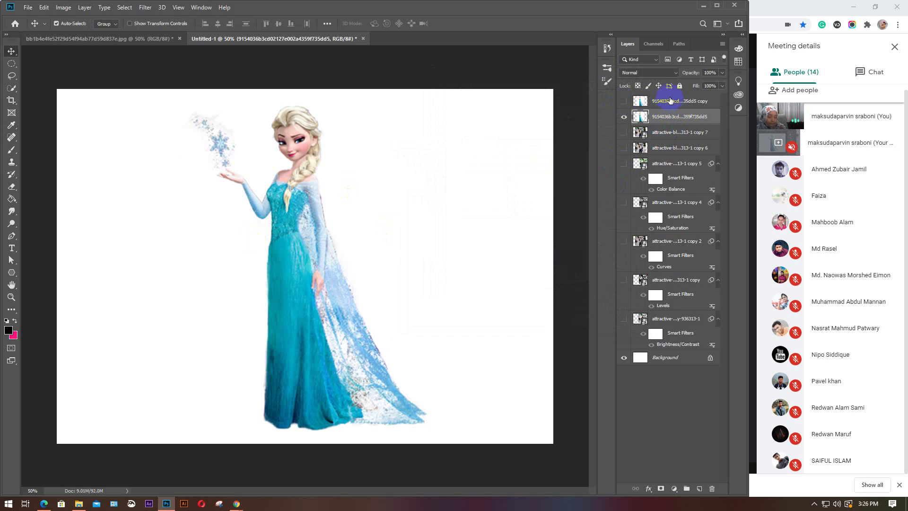
click(63, 8)
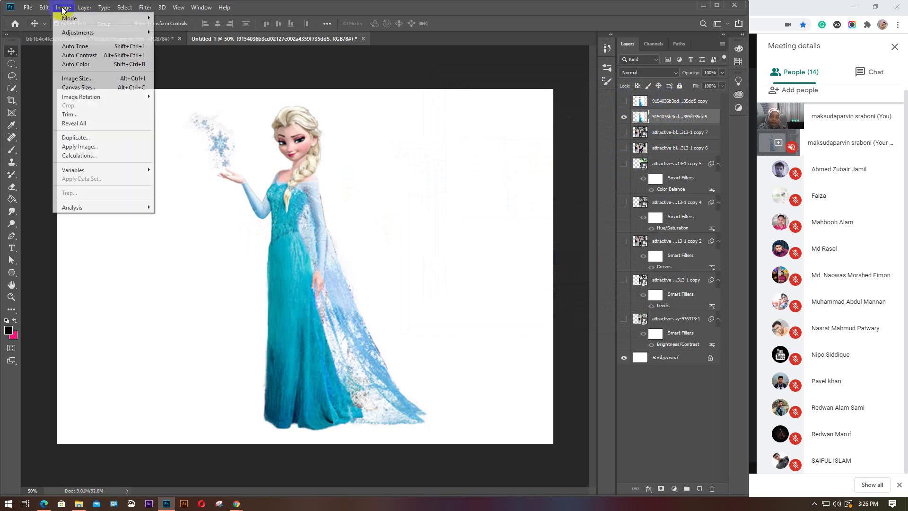
mouse_move(74, 35)
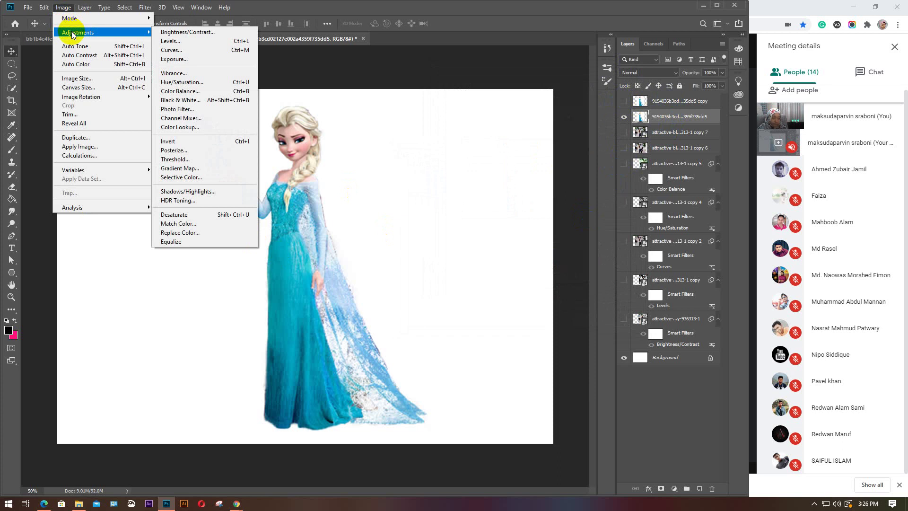
click(181, 245)
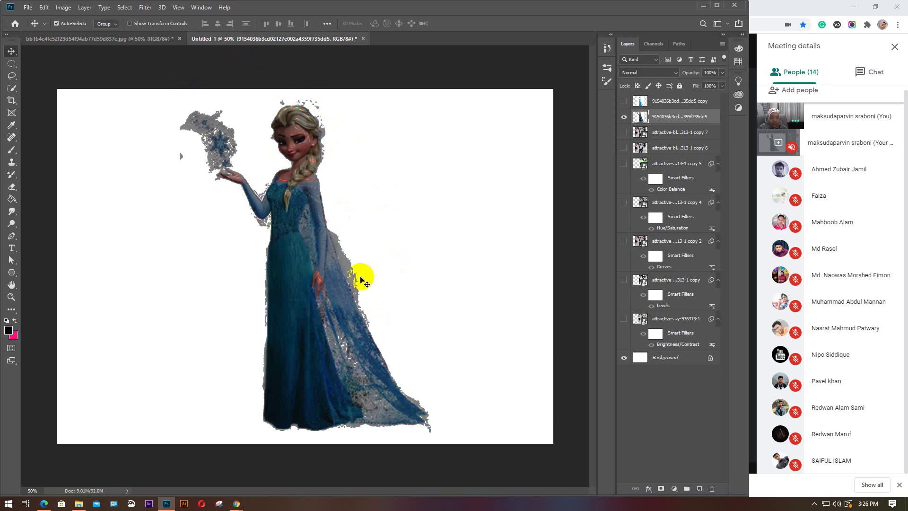
key(ctrl+z)
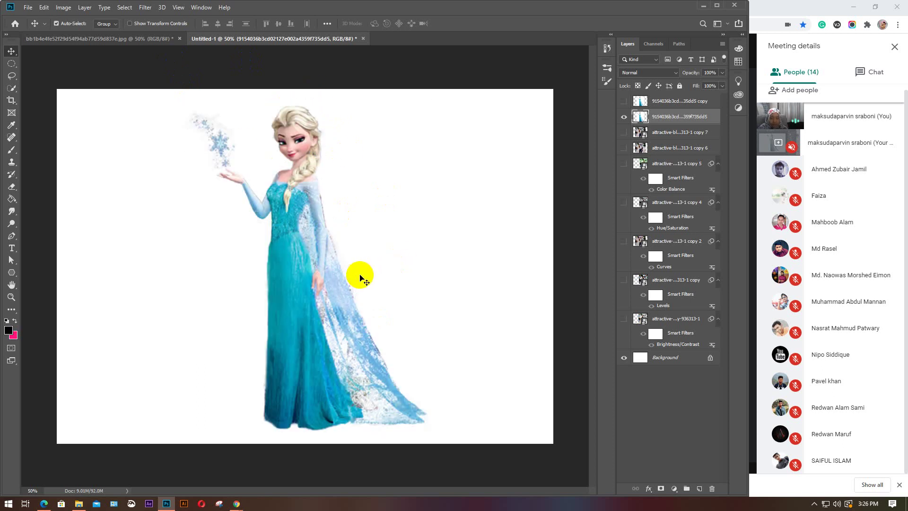
click(678, 121)
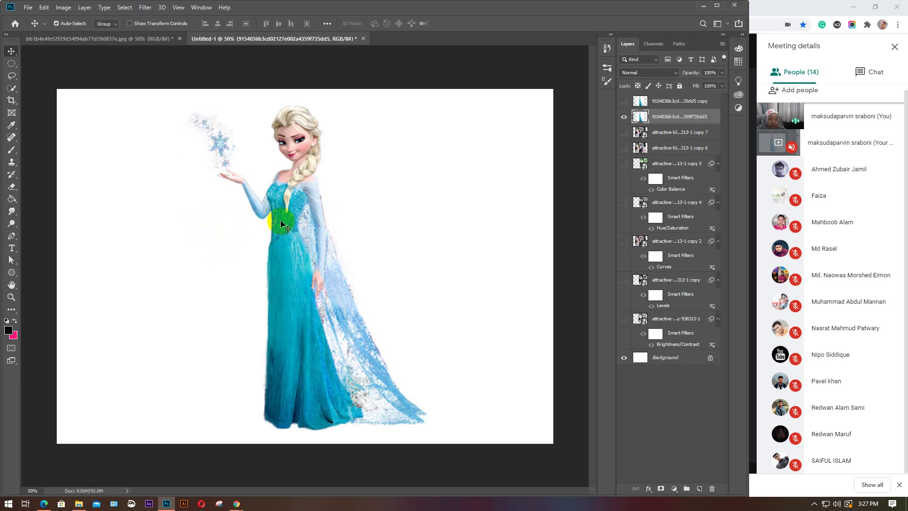
click(301, 251)
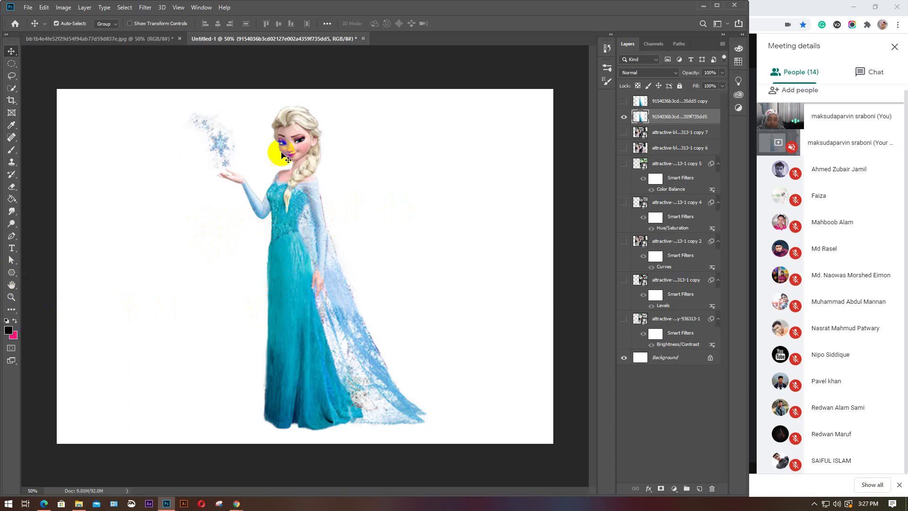
click(275, 252)
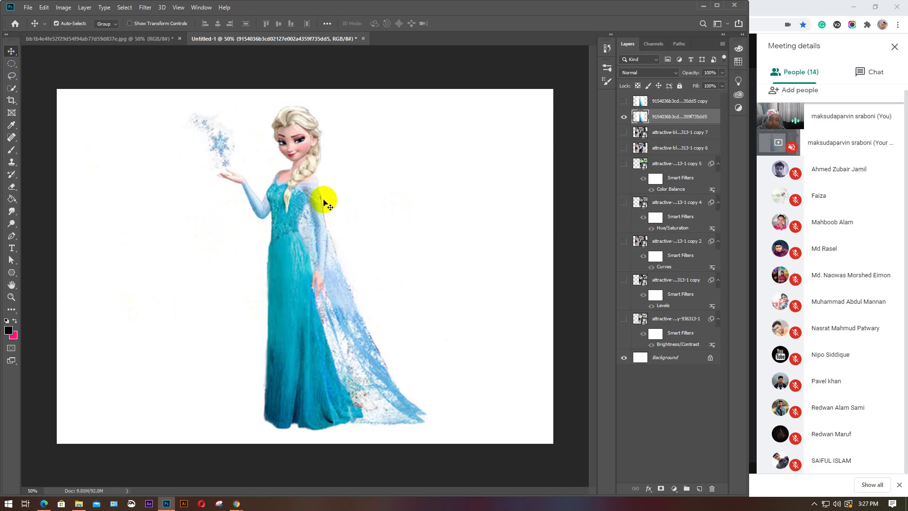
click(280, 279)
click(304, 253)
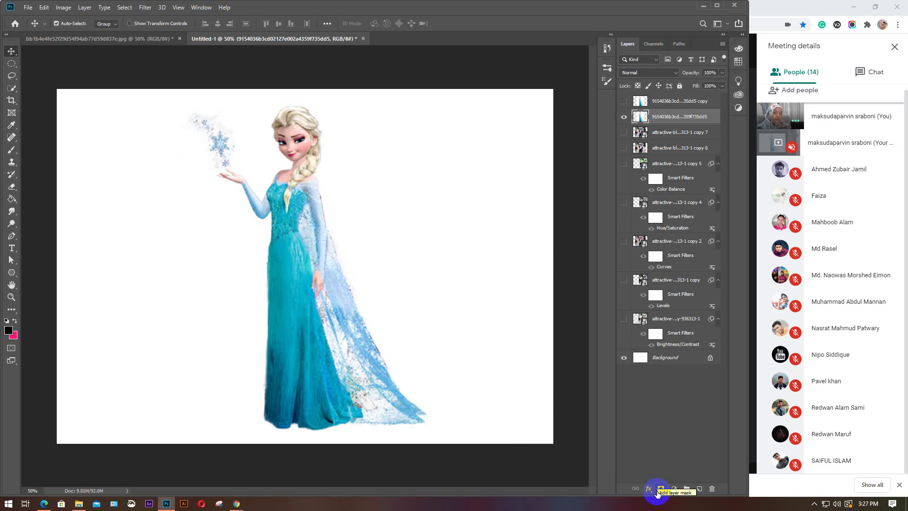
click(337, 398)
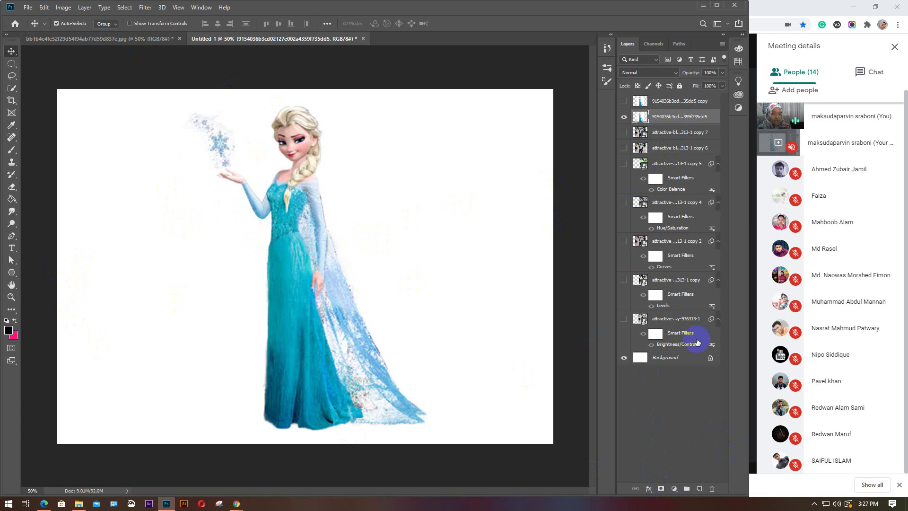
click(673, 492)
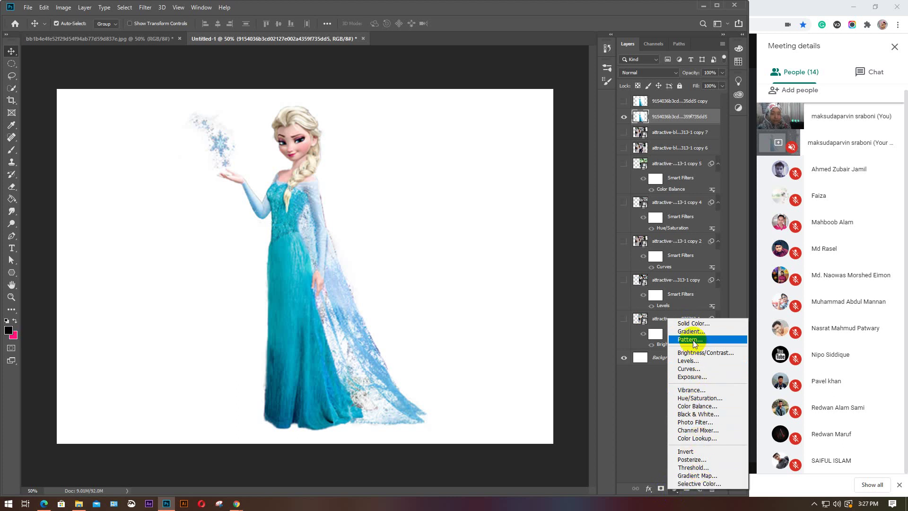
click(631, 399)
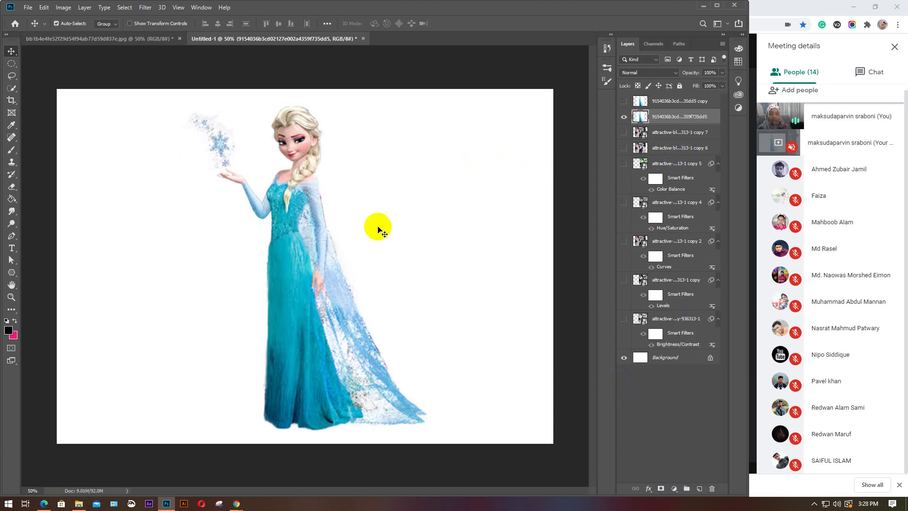
click(10, 332)
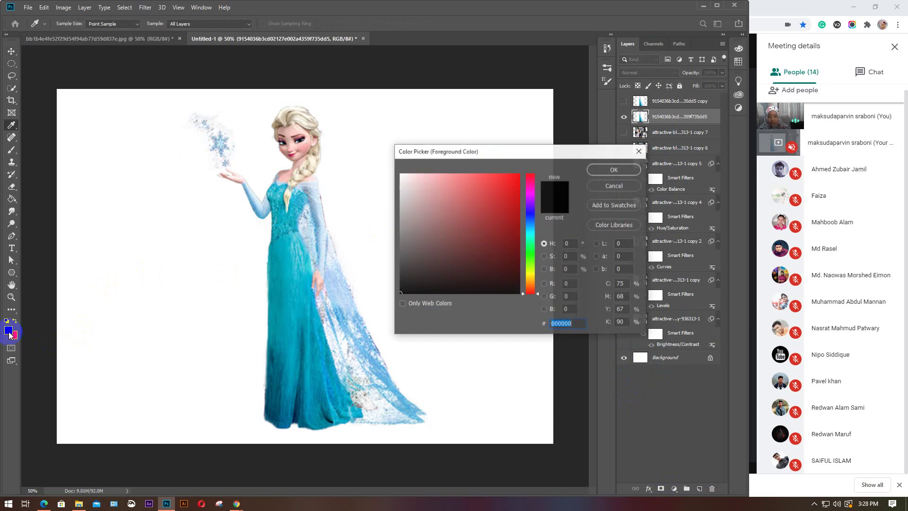
click(604, 169)
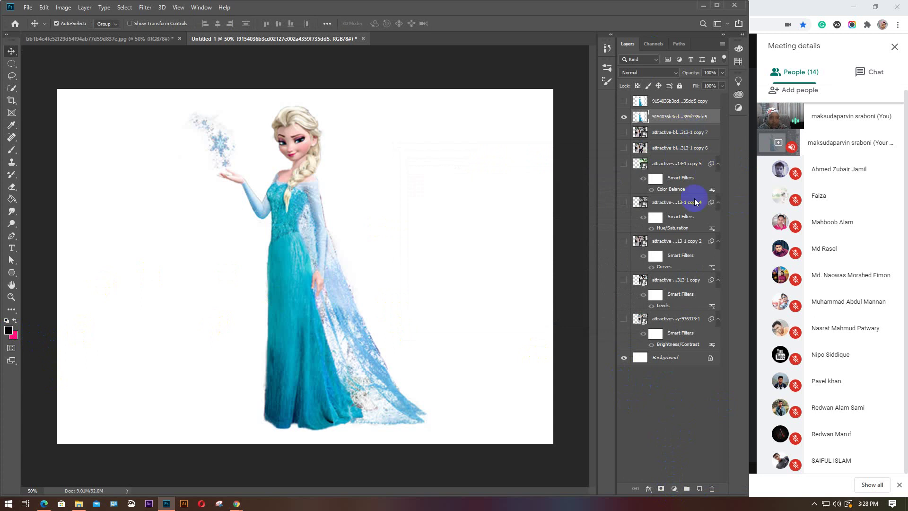
Add a Solid Color fill layer, Color Fill 1, in teal #2697a8 over the Elsa image
click(674, 489)
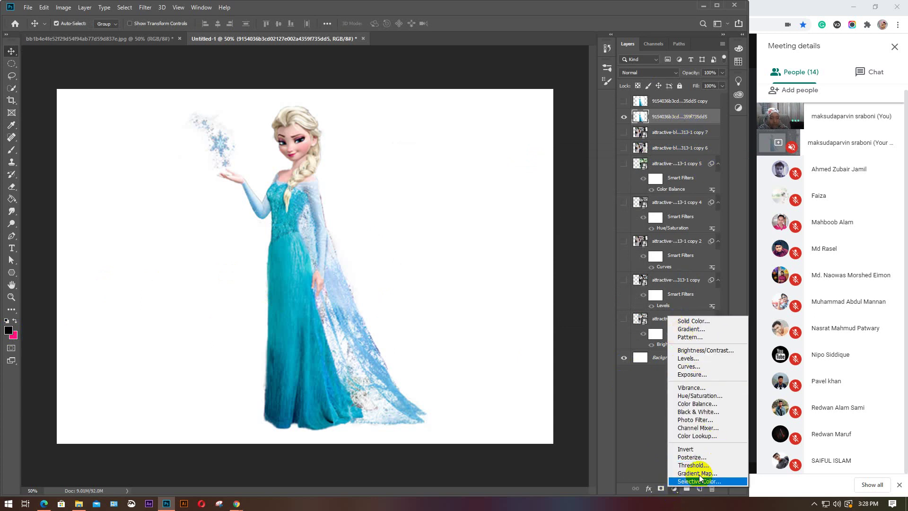
click(692, 321)
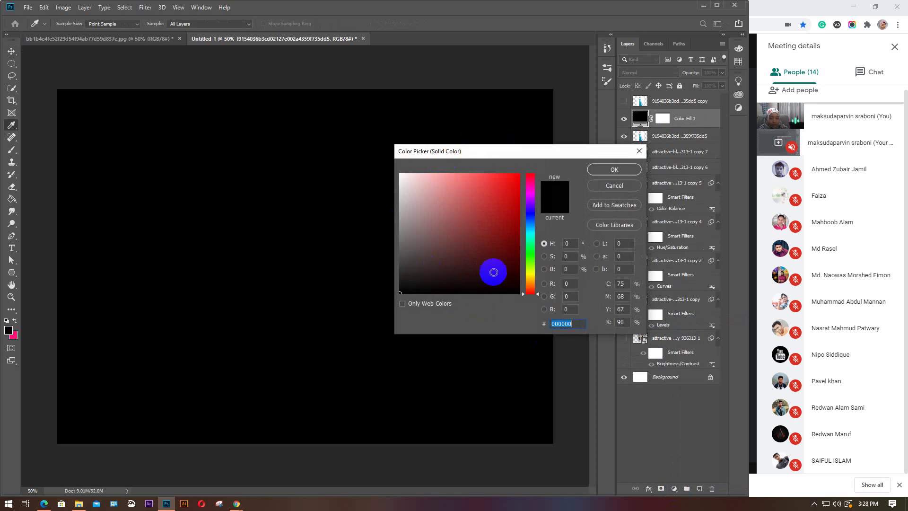
drag(527, 235, 527, 228)
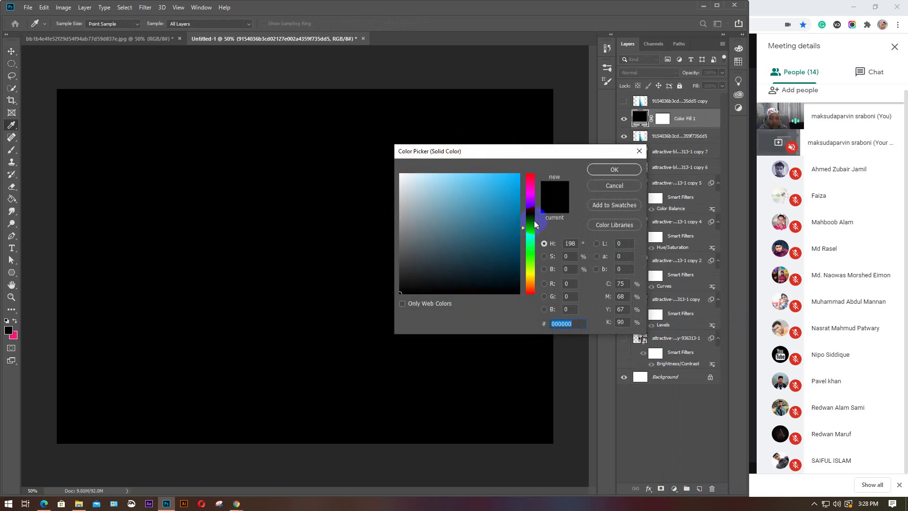
click(532, 211)
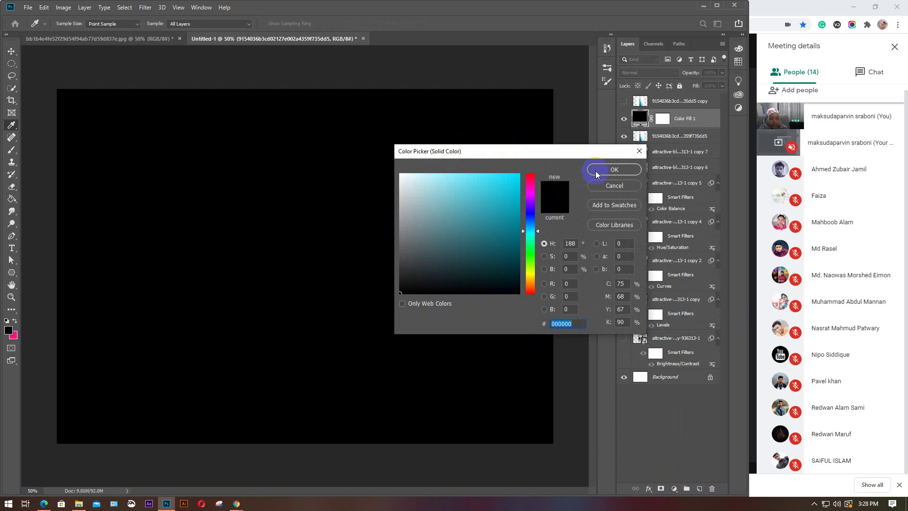
drag(507, 179, 527, 174)
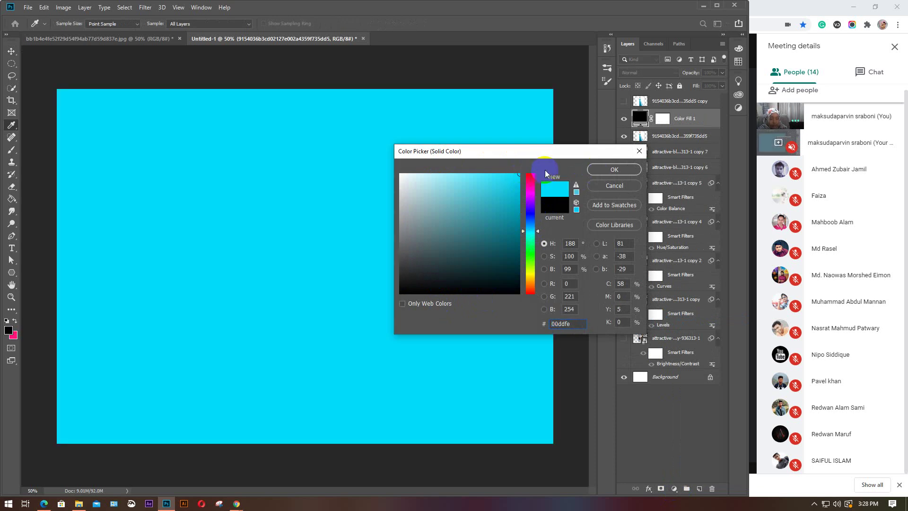
click(491, 215)
click(618, 172)
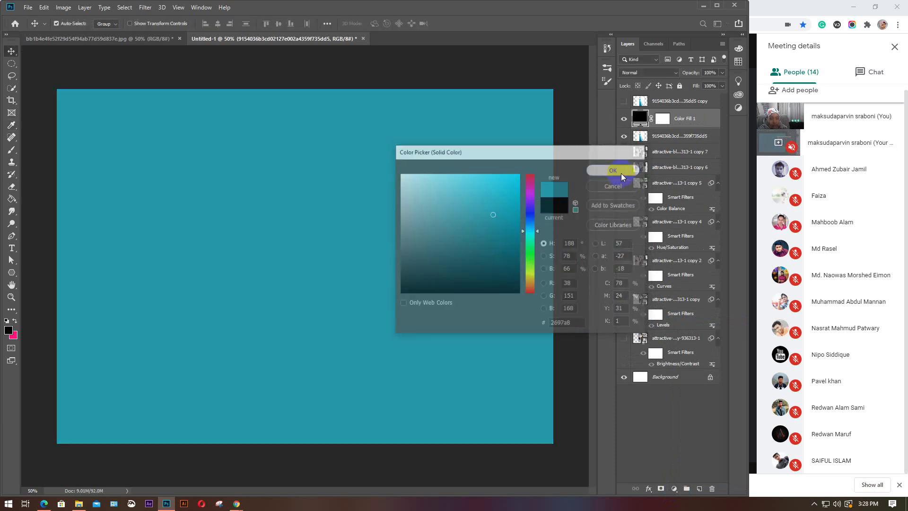
click(10, 151)
Select the Brush Tool and try painting on the teal fill, dismissing the rasterize warning
click(40, 150)
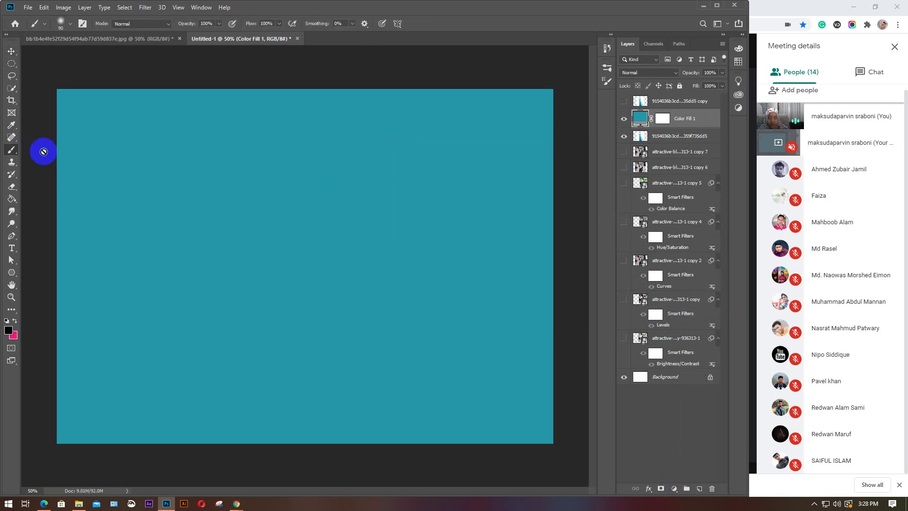
click(68, 23)
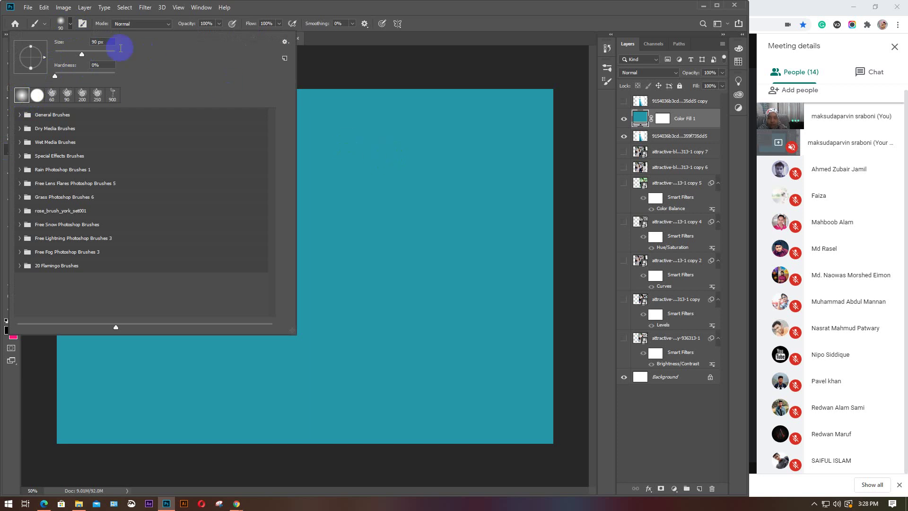
click(68, 24)
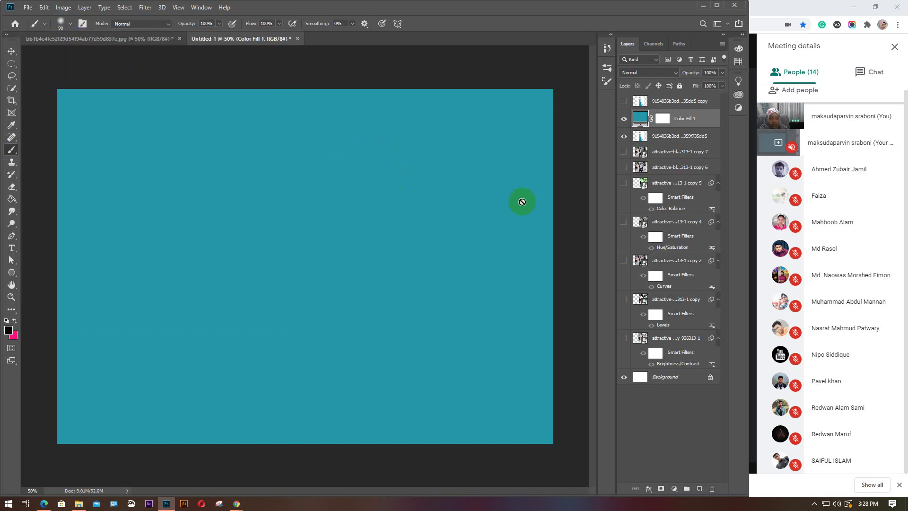
click(479, 167)
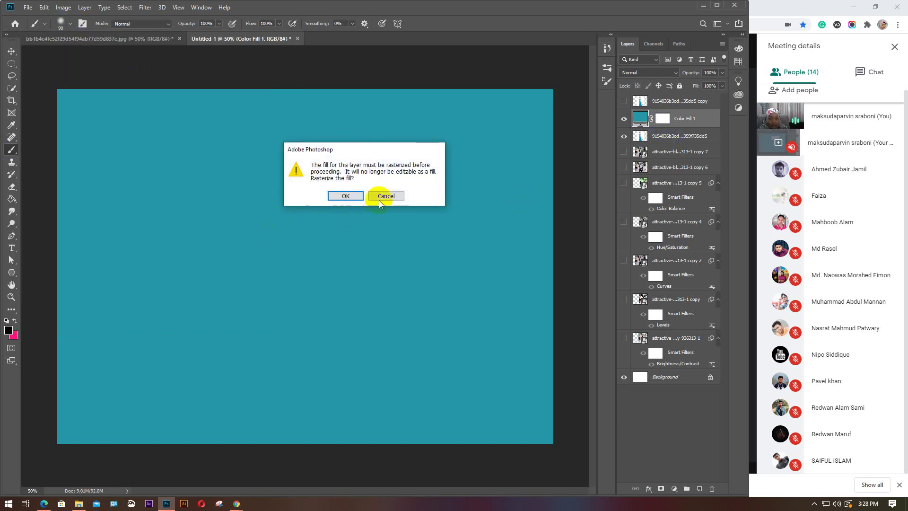
click(344, 195)
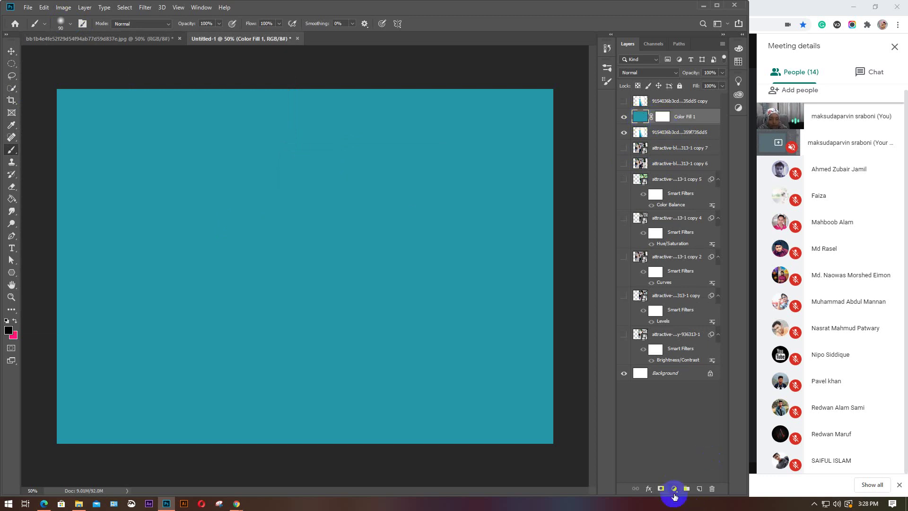
Paint Elsa back through Color Fill 1's mask with a 400 px brush, then delete the layer
click(664, 117)
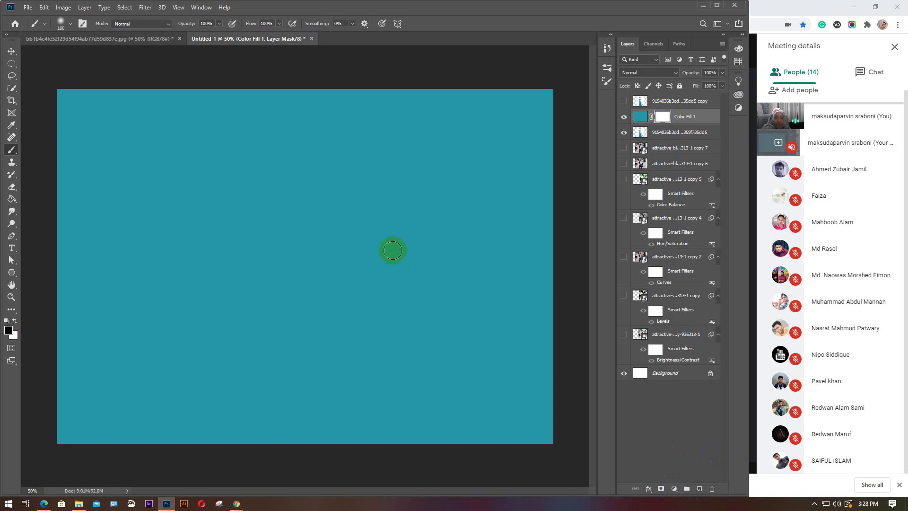
key(bracketright)
key(bracketright)
key(bracketright)
key(bracketright)
key(bracketright)
key(bracketright)
key(bracketright)
key(bracketright)
key(bracketright)
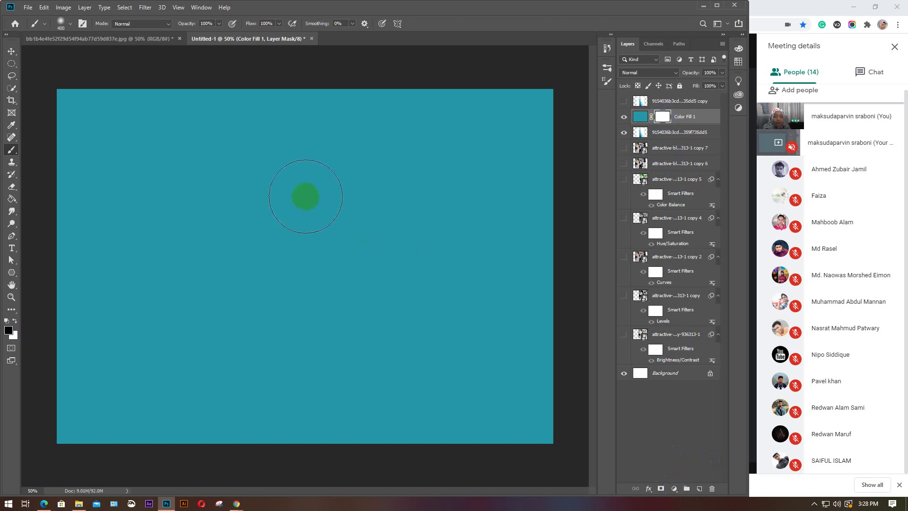
mouse_move(305, 196)
mouse_down()
mouse_move(294, 141)
mouse_move(279, 185)
mouse_move(285, 203)
mouse_move(278, 196)
mouse_move(291, 225)
mouse_move(293, 296)
mouse_move(298, 147)
mouse_move(306, 317)
mouse_move(293, 363)
mouse_move(305, 373)
mouse_move(323, 363)
mouse_move(328, 327)
mouse_move(313, 290)
mouse_move(348, 373)
mouse_move(348, 385)
mouse_move(306, 393)
mouse_move(291, 377)
mouse_move(292, 238)
mouse_move(302, 259)
mouse_move(361, 294)
mouse_up()
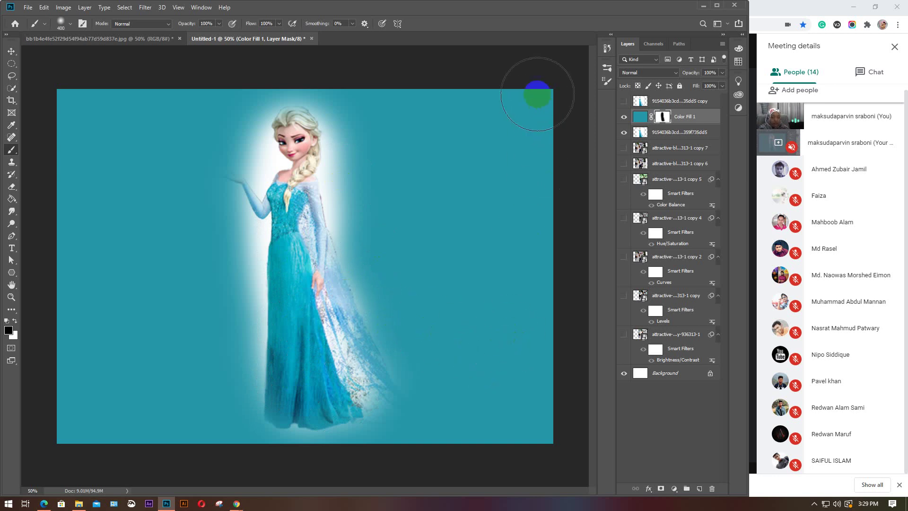
mouse_move(537, 94)
mouse_down()
mouse_move(527, 97)
mouse_move(574, 361)
mouse_move(525, 438)
mouse_move(491, 87)
mouse_move(535, 424)
mouse_move(318, 263)
mouse_move(300, 169)
mouse_move(284, 213)
mouse_move(341, 361)
mouse_up()
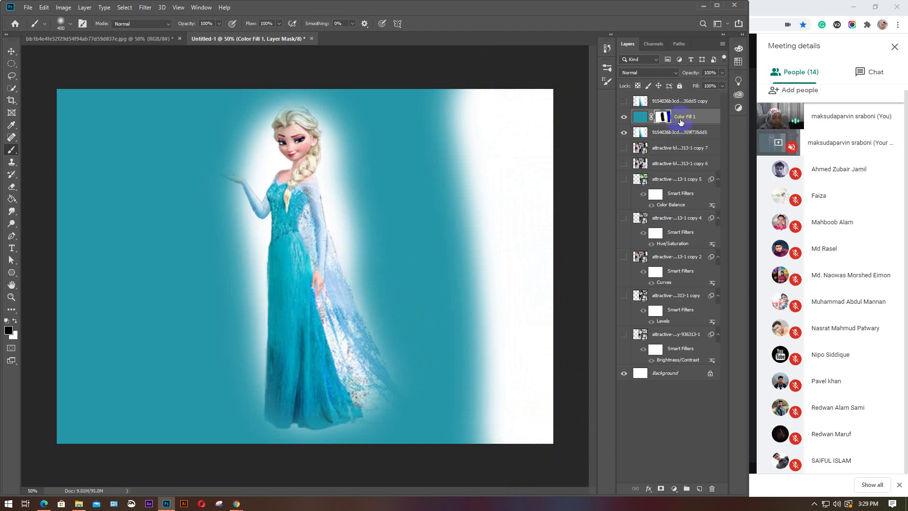
key(Delete)
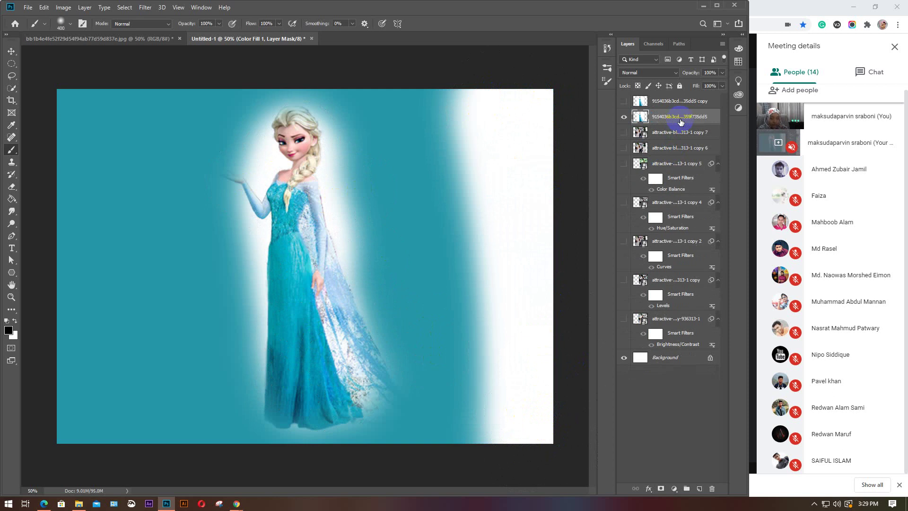
Select the Elsa layer, add a Gradient fill layer and browse its gradient presets
click(679, 101)
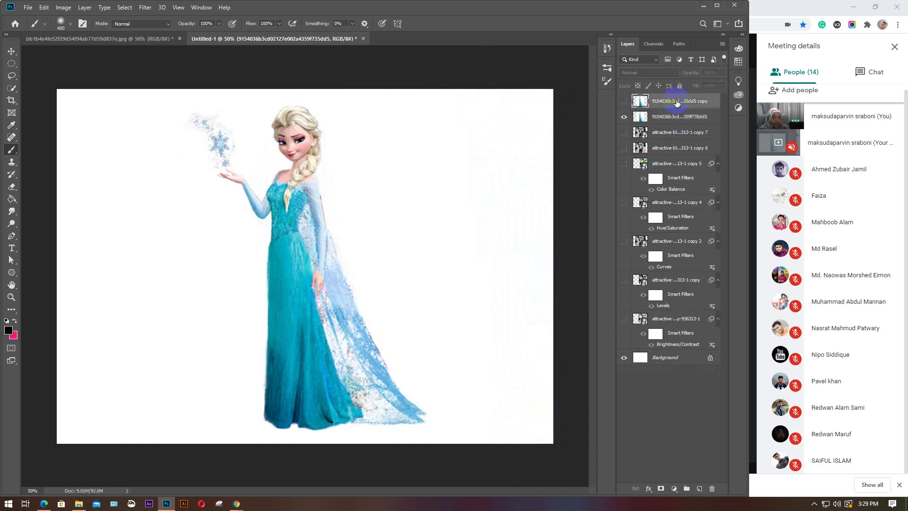
click(671, 117)
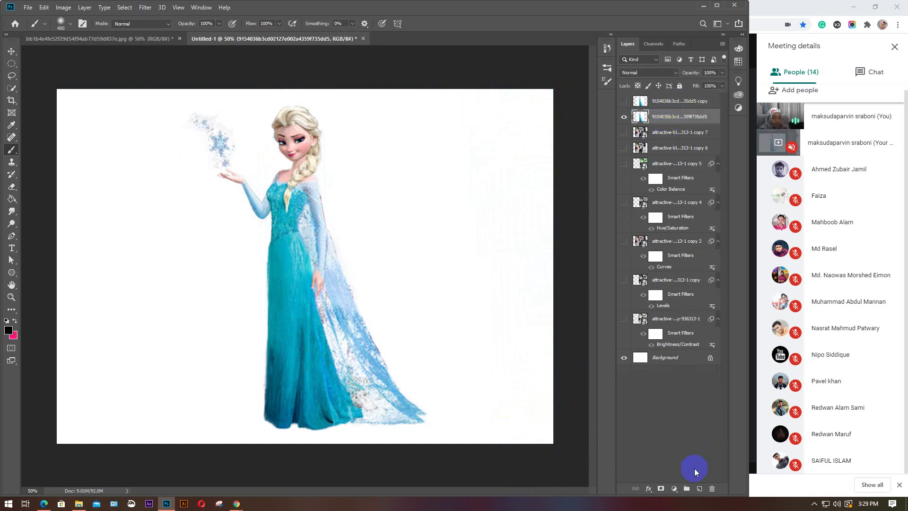
click(675, 488)
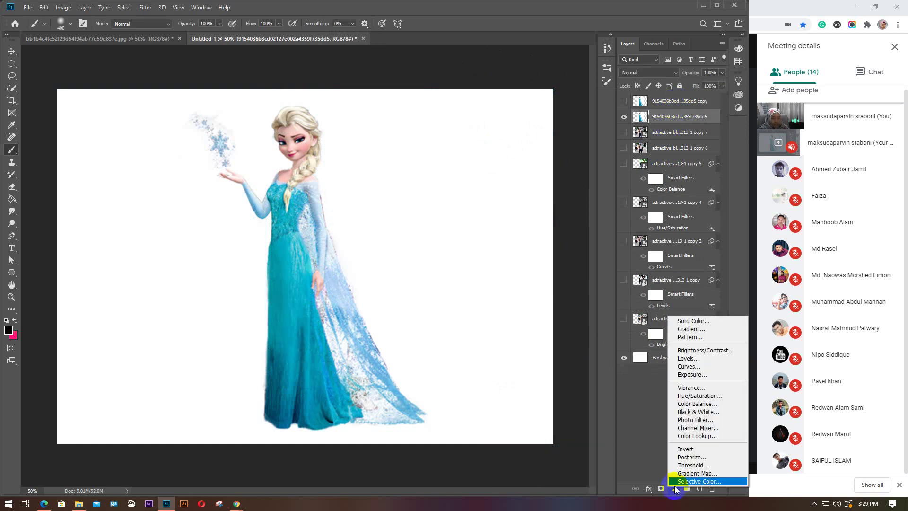
click(701, 331)
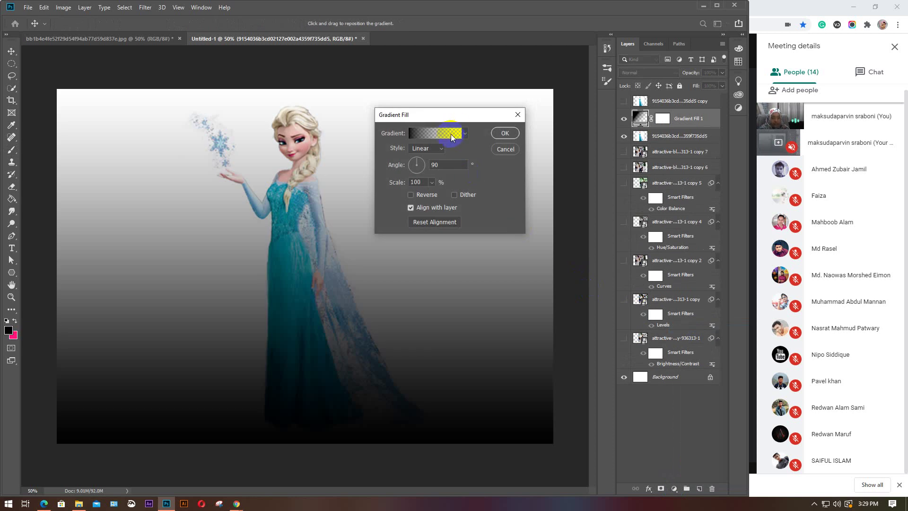
click(465, 133)
click(434, 153)
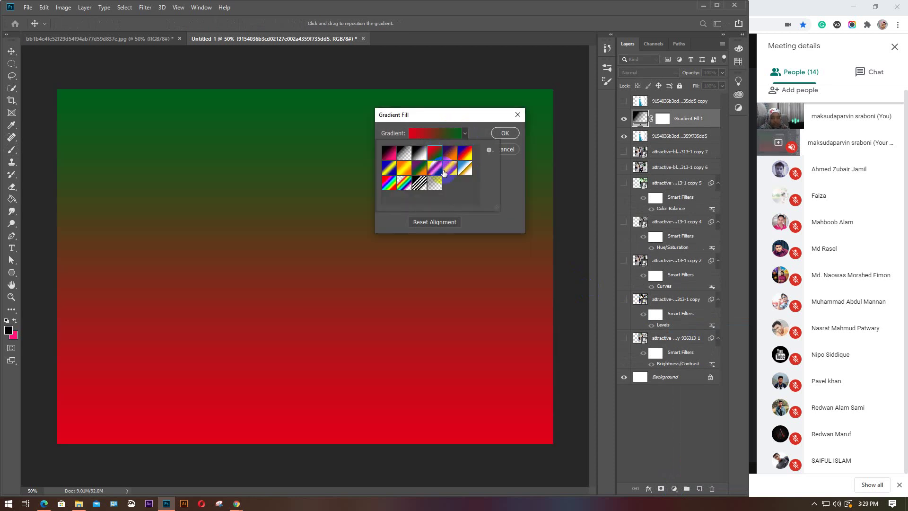
click(445, 170)
click(465, 168)
click(464, 153)
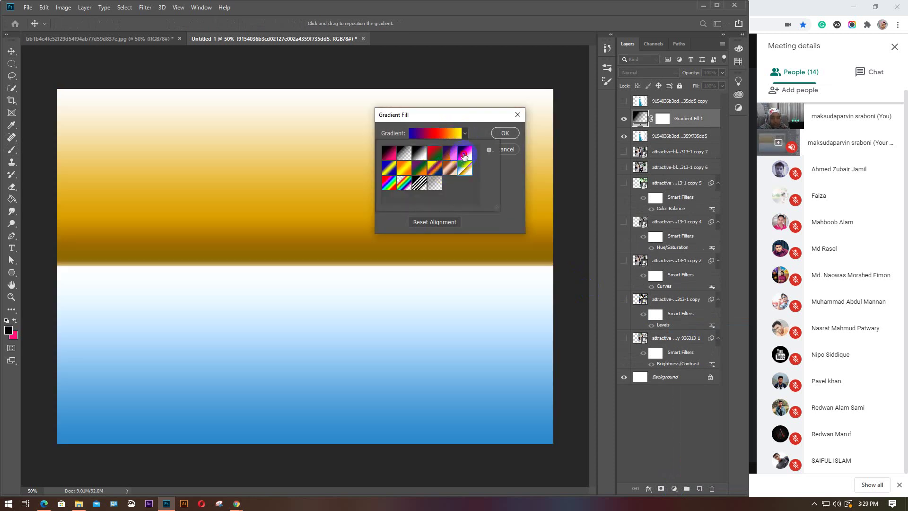
Settle on the Red, Green gradient preset and confirm the gradient fill
click(450, 152)
click(405, 153)
click(404, 169)
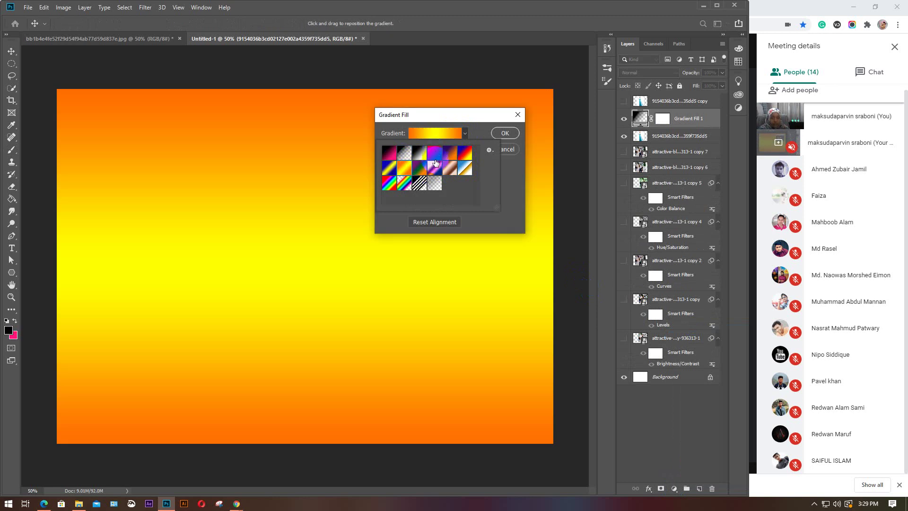
click(432, 153)
click(429, 135)
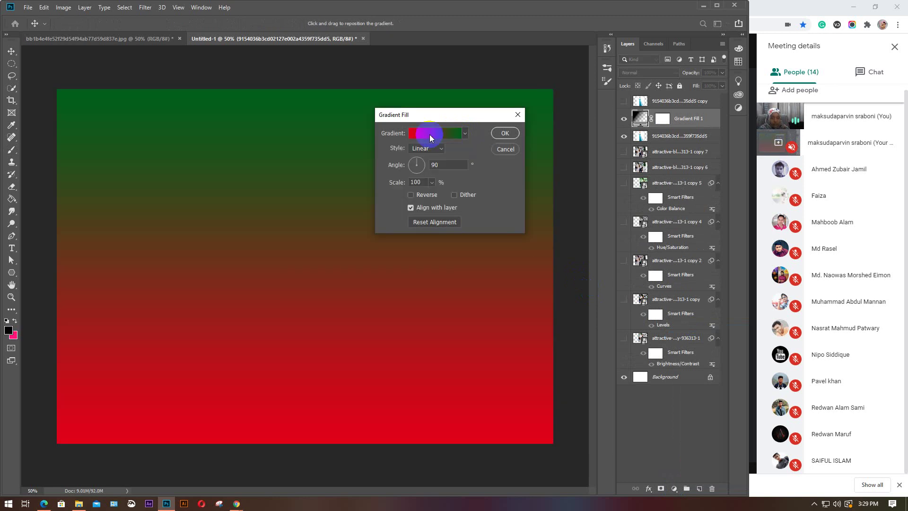
click(429, 134)
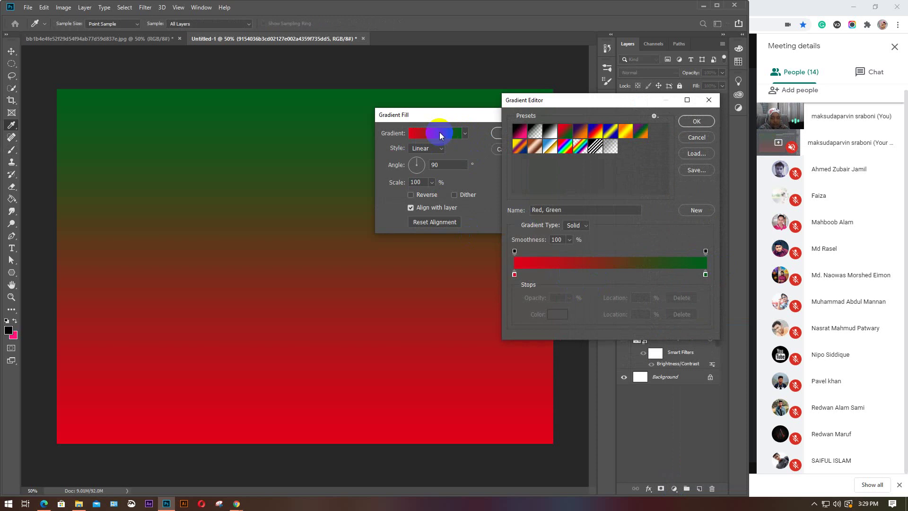
click(698, 122)
click(511, 134)
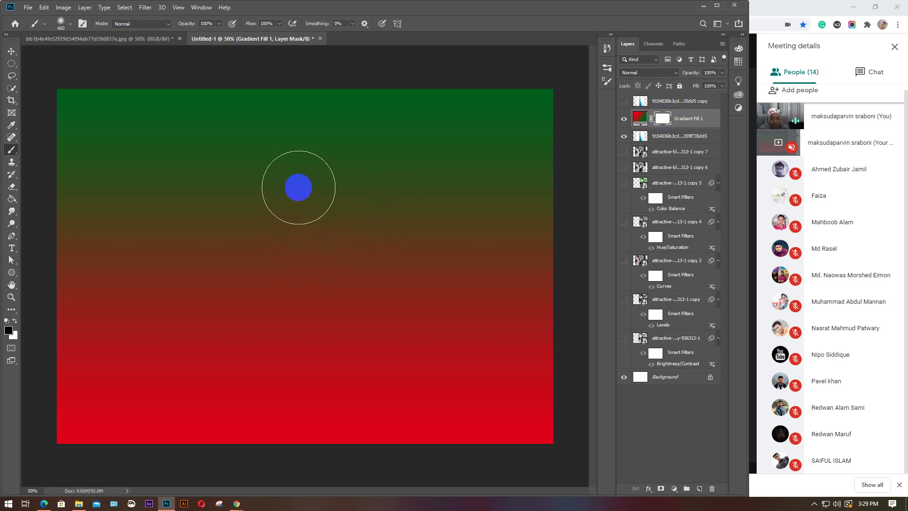
Brush Elsa's face and body back through the gradient mask, then delete Gradient Fill 1
mouse_move(294, 172)
mouse_down()
mouse_move(305, 137)
mouse_move(288, 164)
mouse_up()
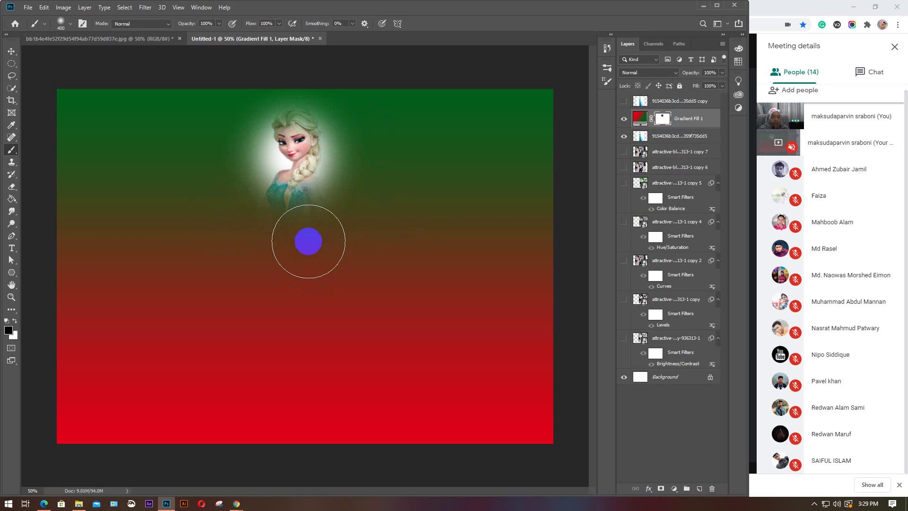
mouse_move(182, 149)
mouse_down()
mouse_move(251, 194)
mouse_move(292, 320)
mouse_move(312, 303)
mouse_move(305, 175)
mouse_move(394, 232)
mouse_move(327, 402)
mouse_move(340, 261)
mouse_move(283, 199)
mouse_move(164, 208)
mouse_move(277, 405)
mouse_move(334, 432)
mouse_move(227, 223)
mouse_move(342, 175)
mouse_move(325, 314)
mouse_move(383, 332)
mouse_up()
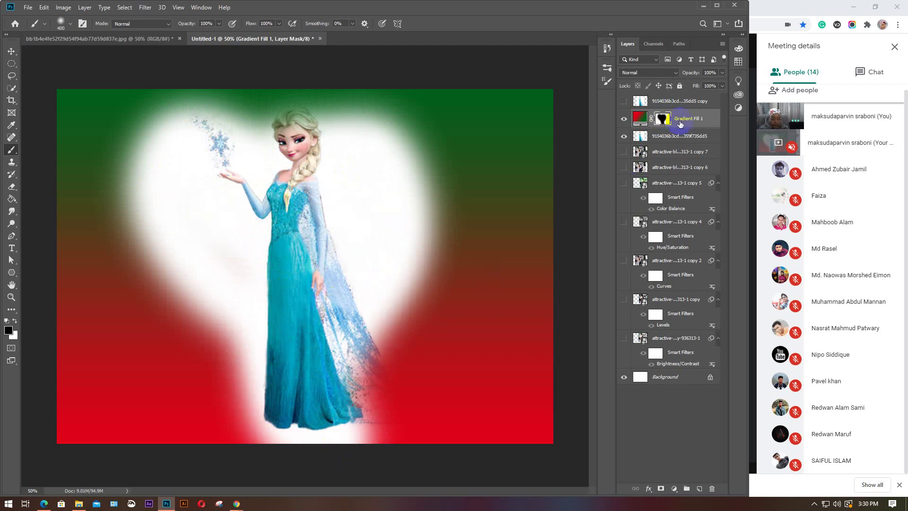
key(Delete)
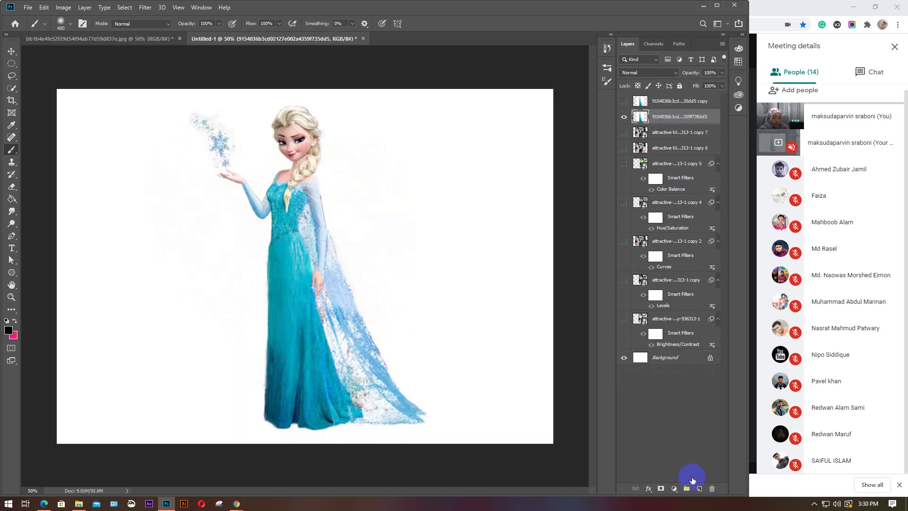
Add a Photo Filter adjustment layer with a light green filter colour and raised density
click(675, 490)
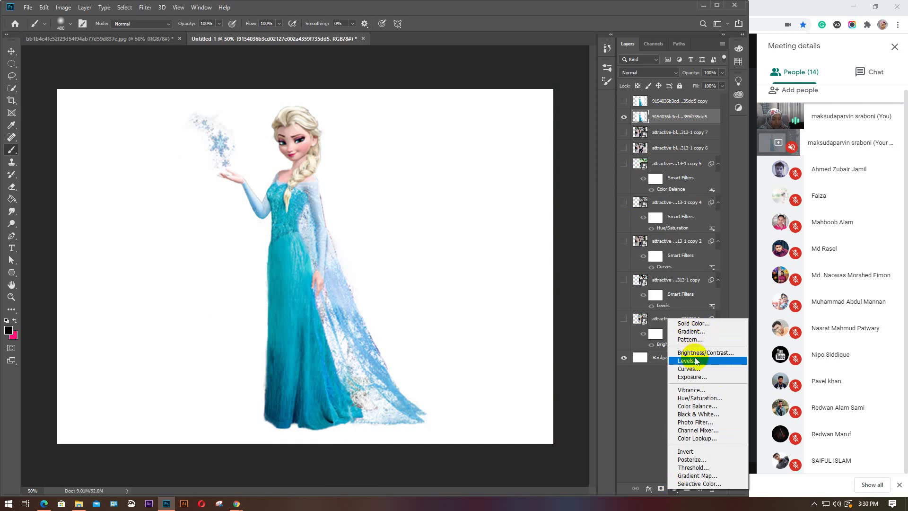
click(697, 422)
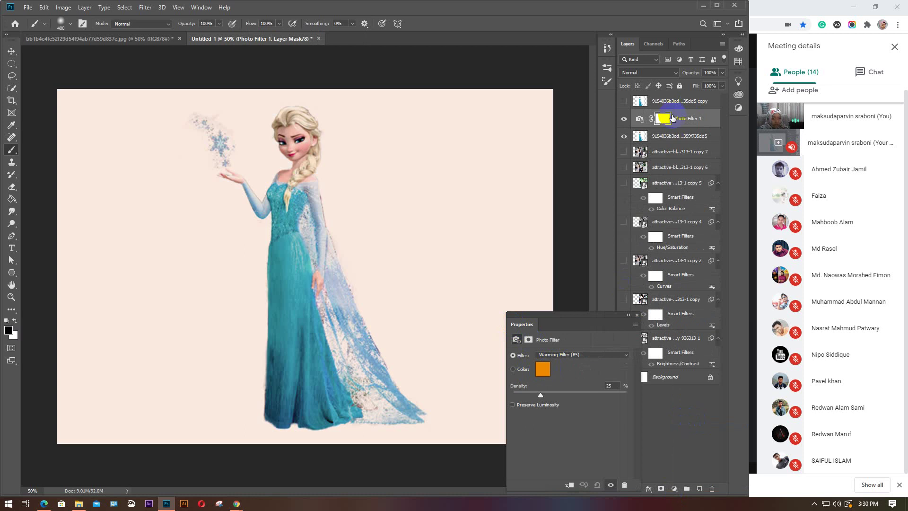
click(545, 370)
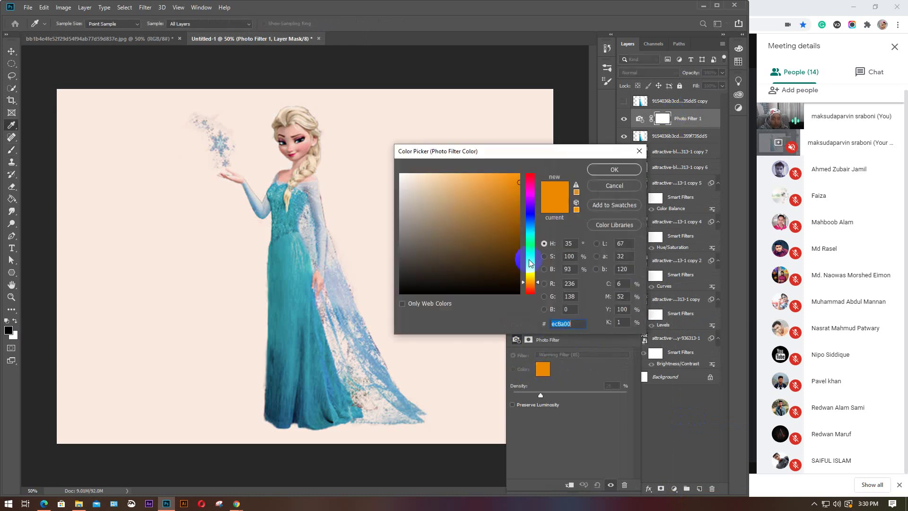
click(530, 236)
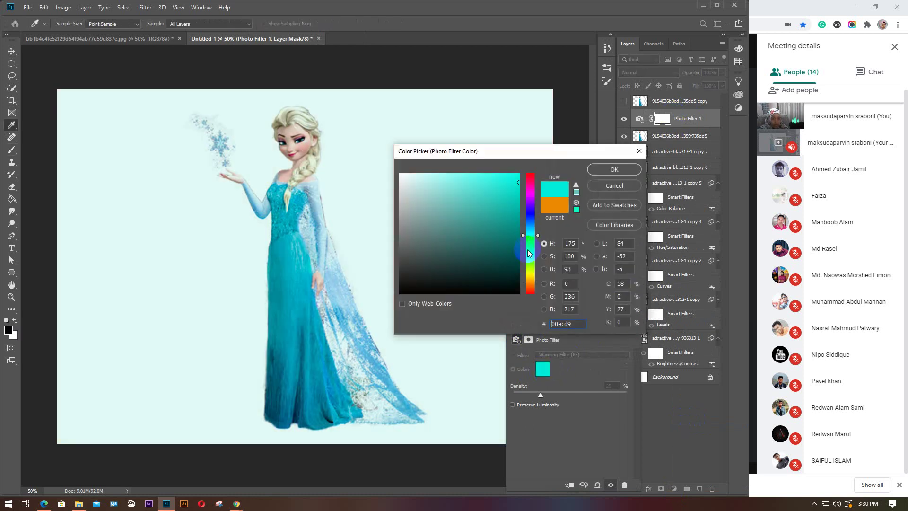
drag(528, 253, 532, 264)
mouse_move(503, 211)
mouse_down()
mouse_move(387, 173)
mouse_move(474, 176)
mouse_up()
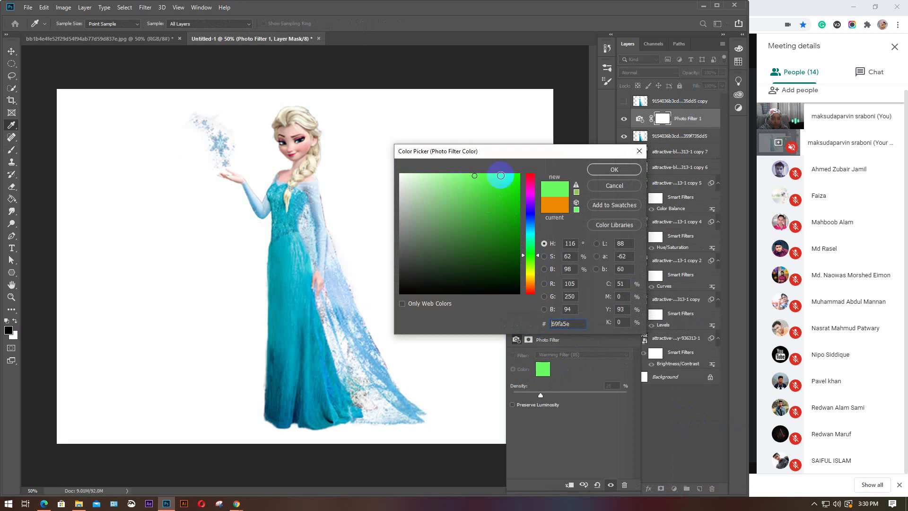
click(611, 174)
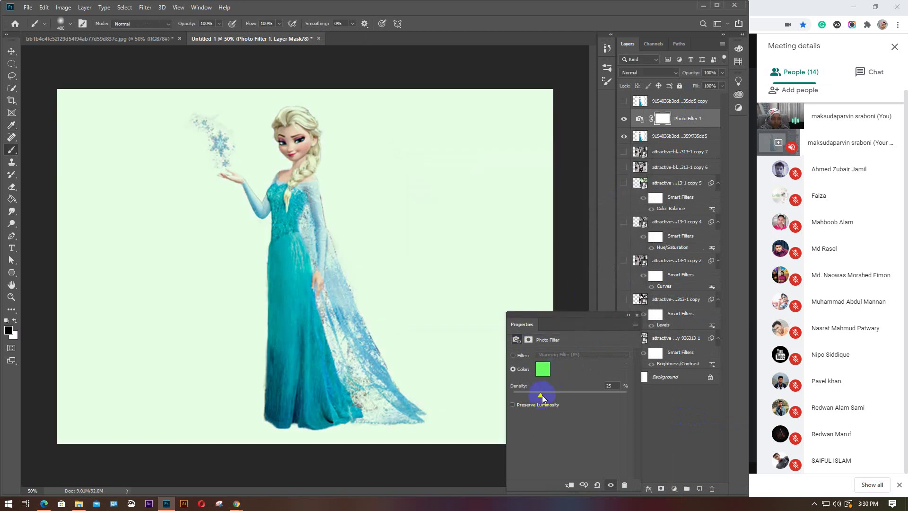
drag(543, 398, 516, 397)
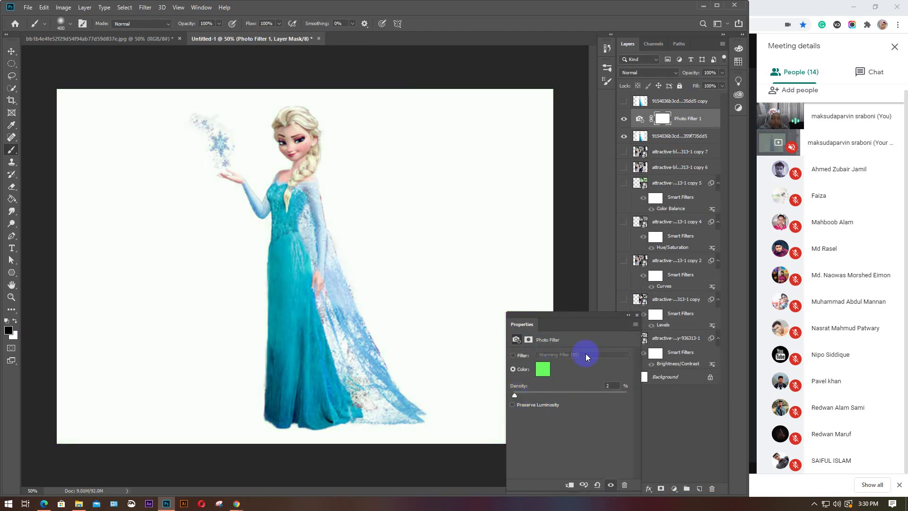
Feather the Photo Filter layer's mask to about 196 px
click(529, 340)
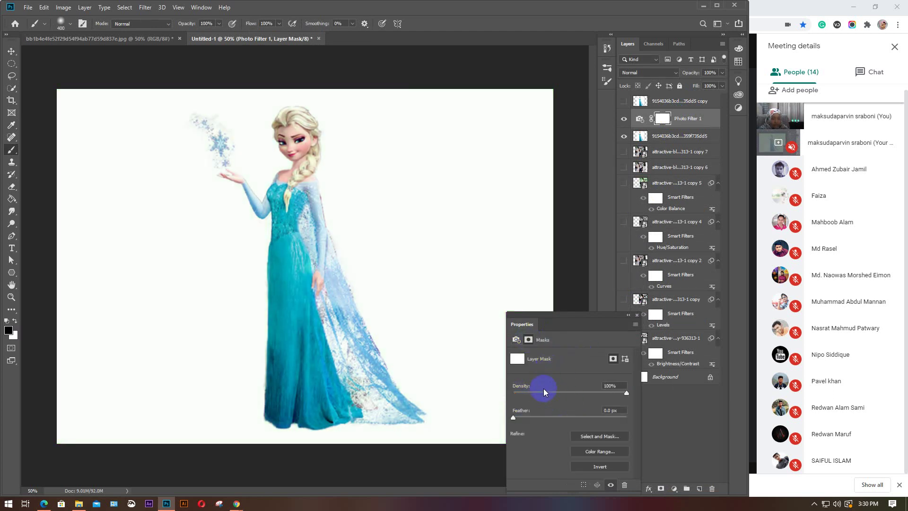
drag(532, 417, 607, 416)
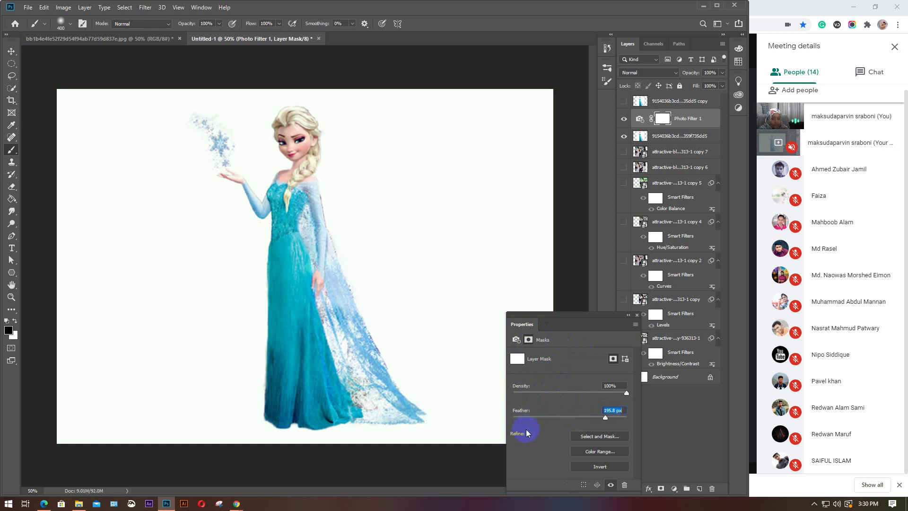
click(638, 315)
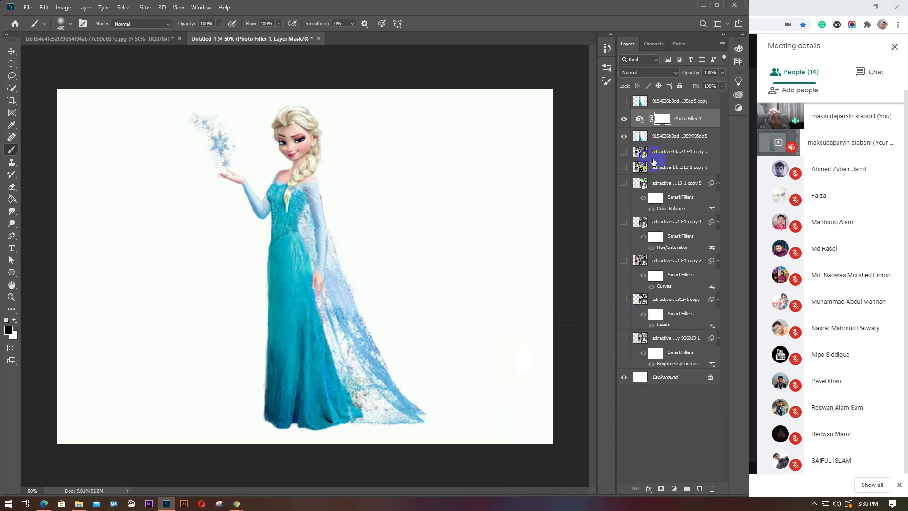
click(674, 489)
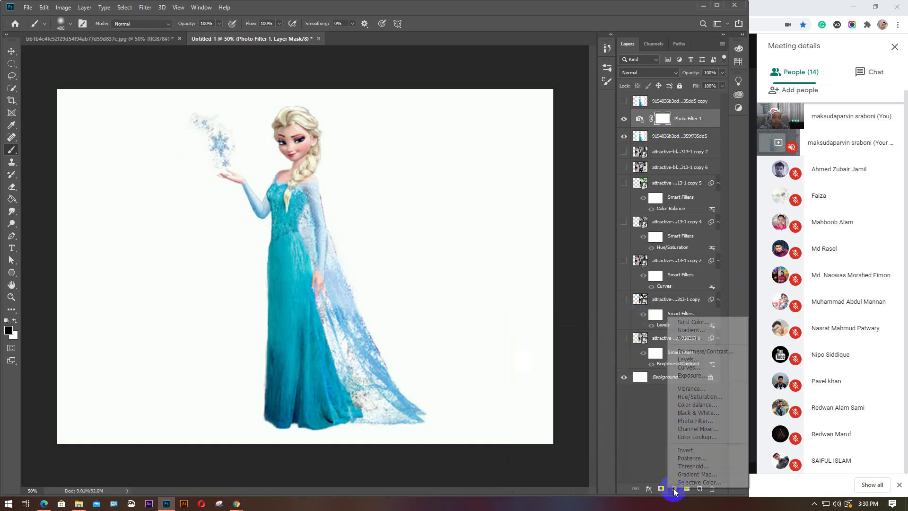
Add a Black & White adjustment layer with Reds lowered to about -81
click(700, 413)
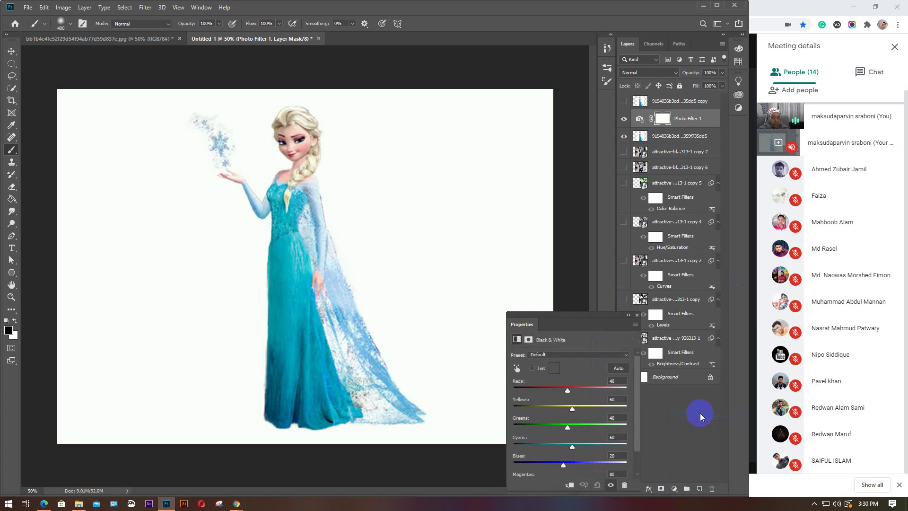
drag(568, 387, 540, 388)
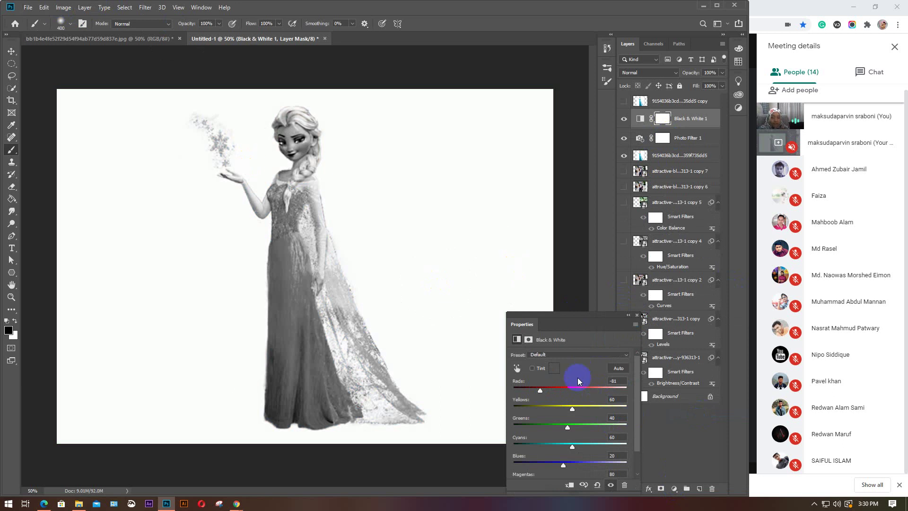
click(637, 315)
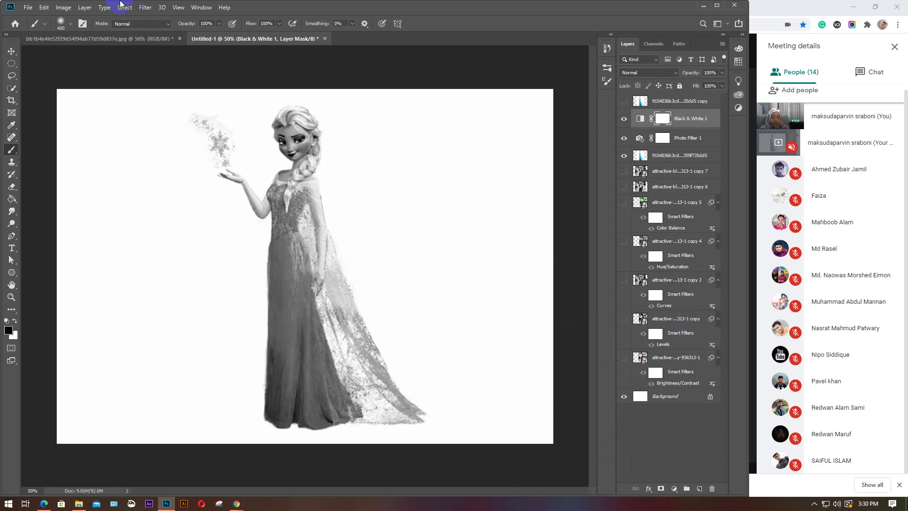
click(63, 7)
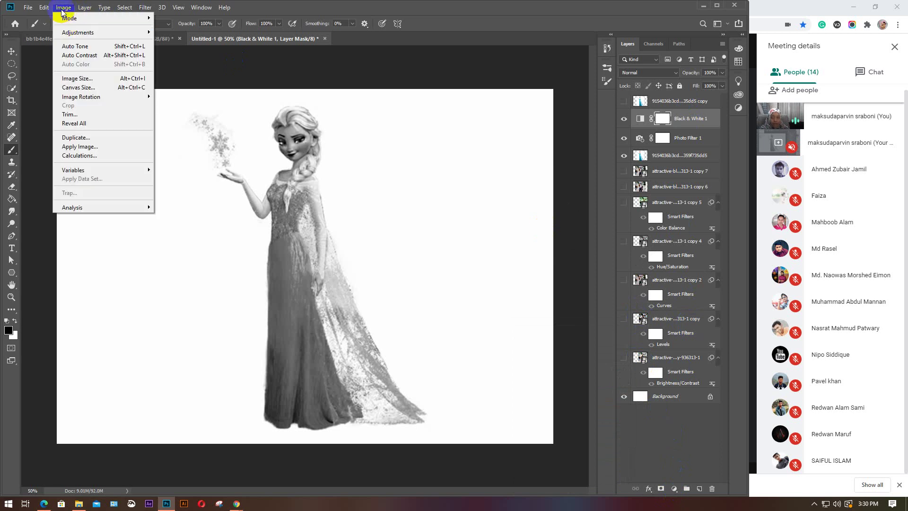
click(63, 8)
Delete the Black & White 1 and Photo Filter 1 layers to restore full colour
click(641, 156)
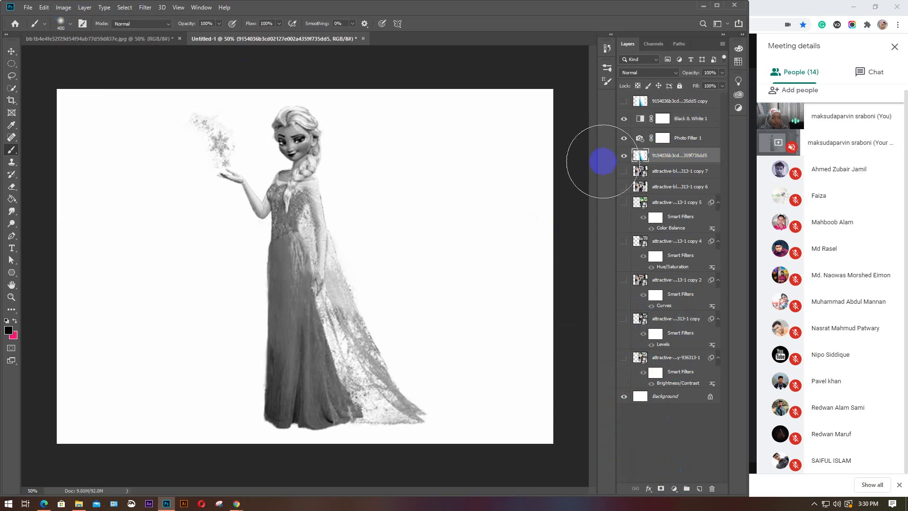
click(678, 118)
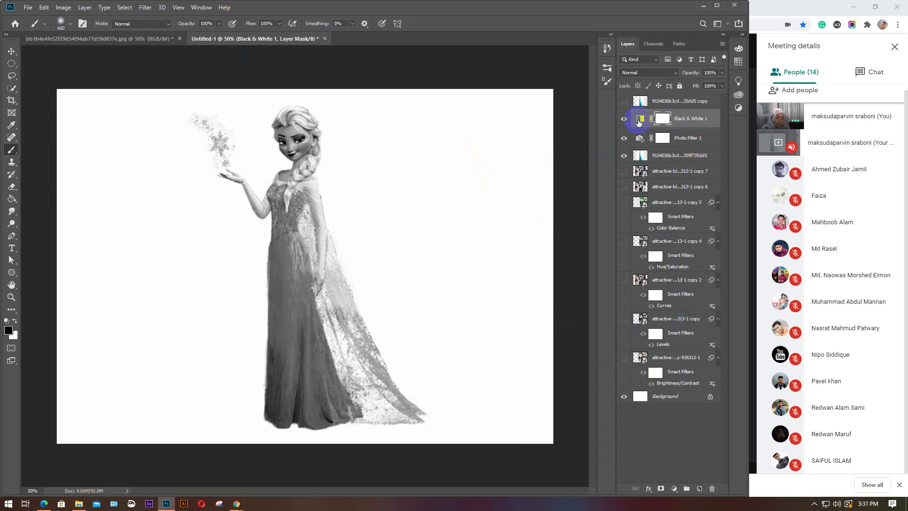
key(Delete)
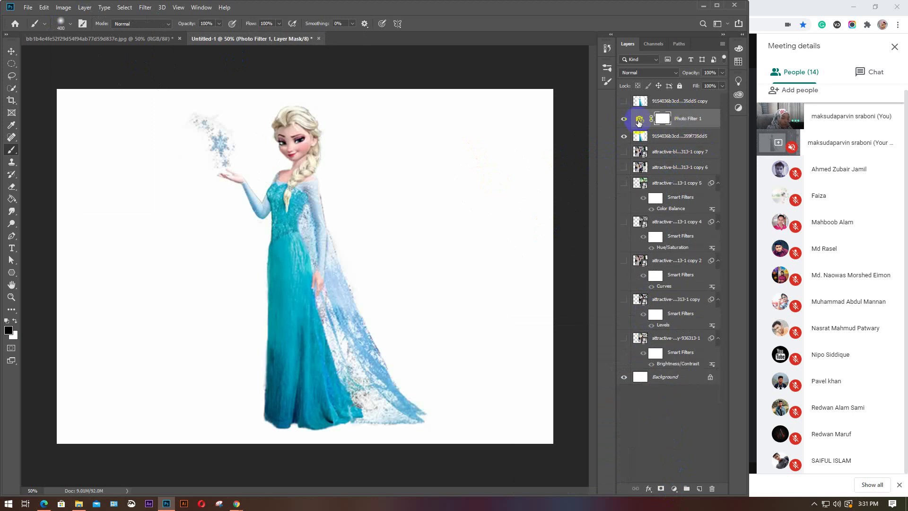
key(Delete)
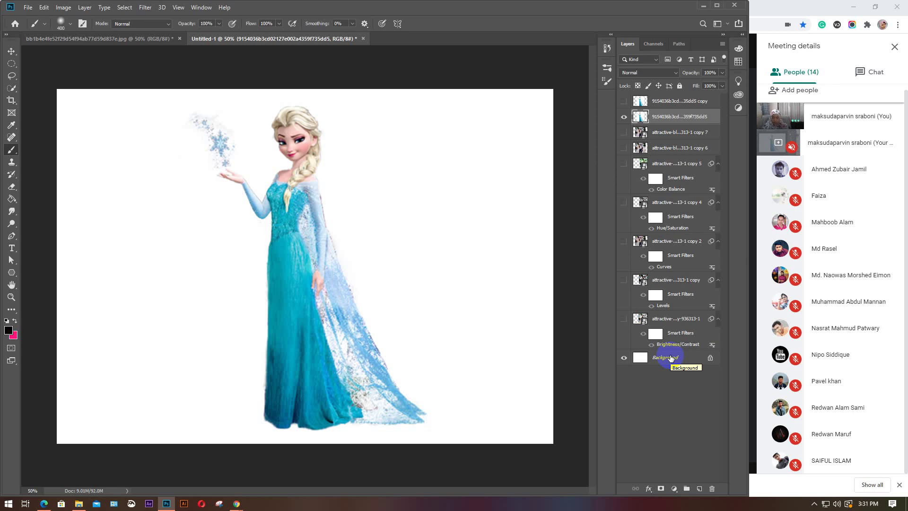
click(788, 10)
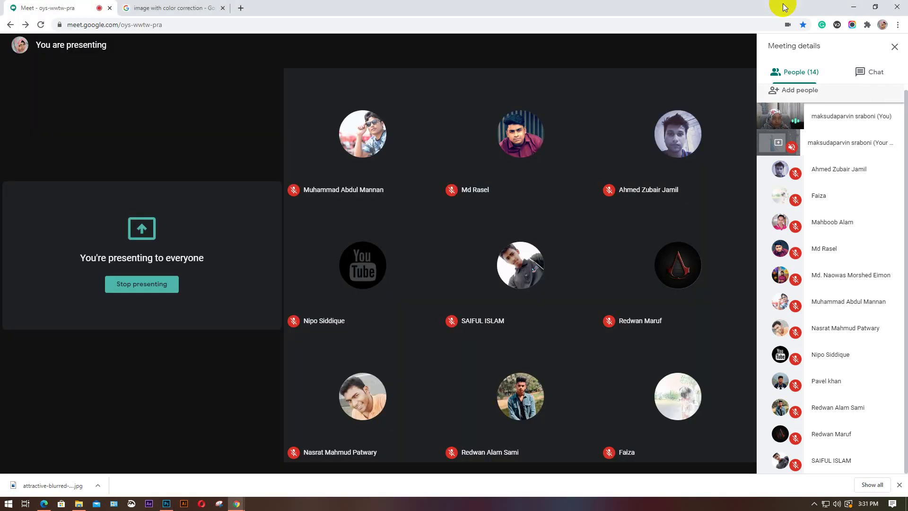
Glance at the colour-correction image search, then return to the Elsa document in Photoshop
click(149, 5)
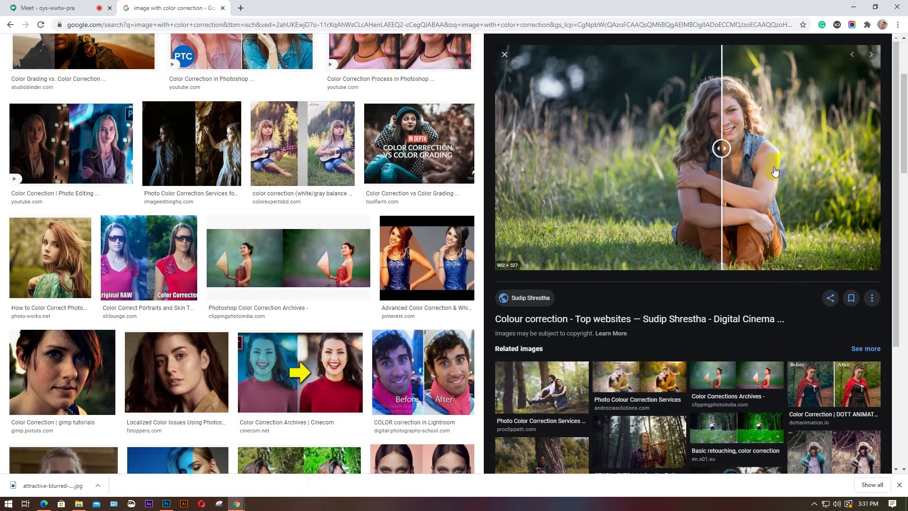
click(166, 503)
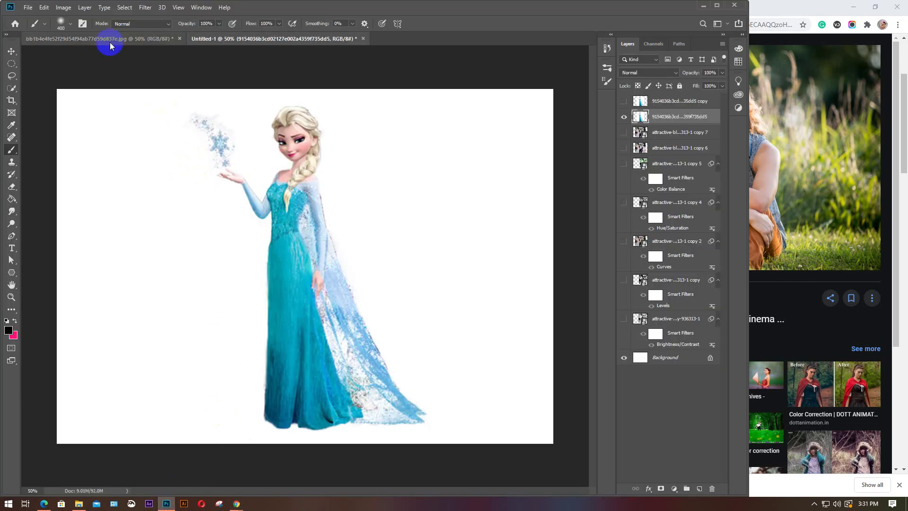
Browse the Image Adjustments, Window and adjustment-layer menus without applying anything, then pick the Move tool
click(61, 8)
mouse_move(71, 33)
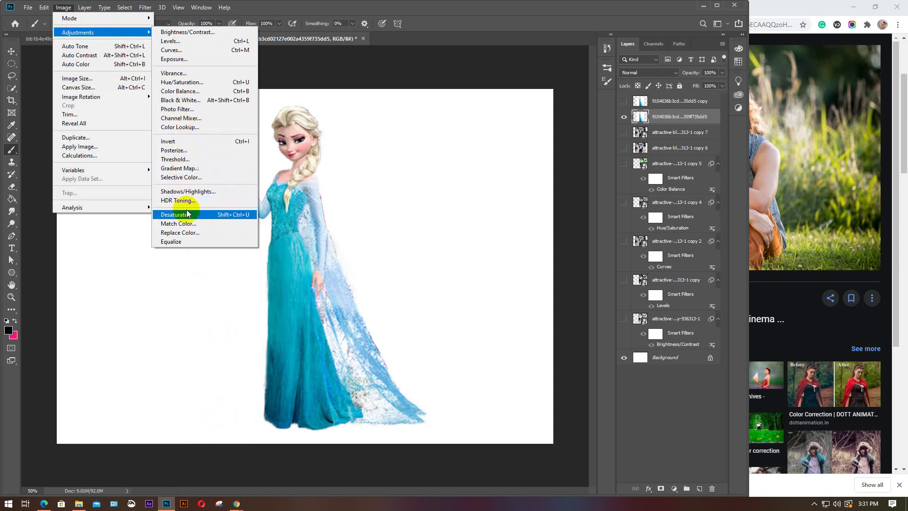
click(201, 7)
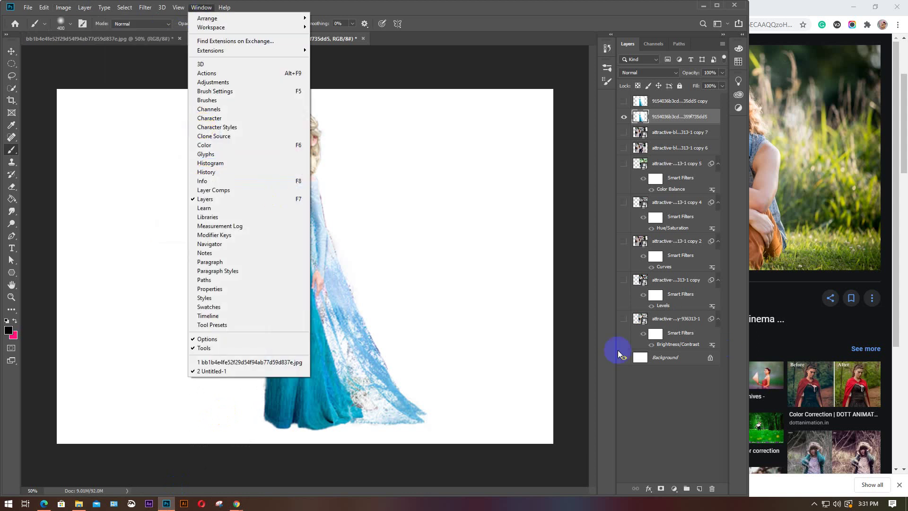
click(519, 235)
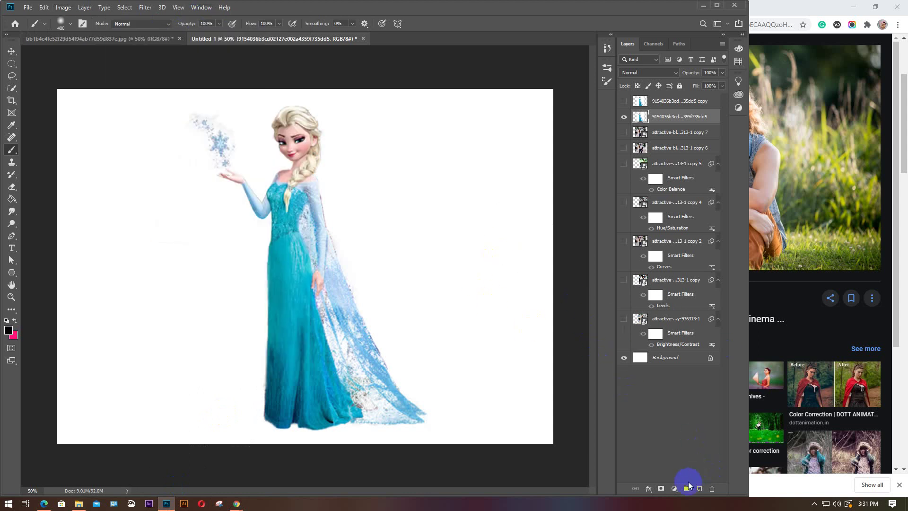
click(674, 489)
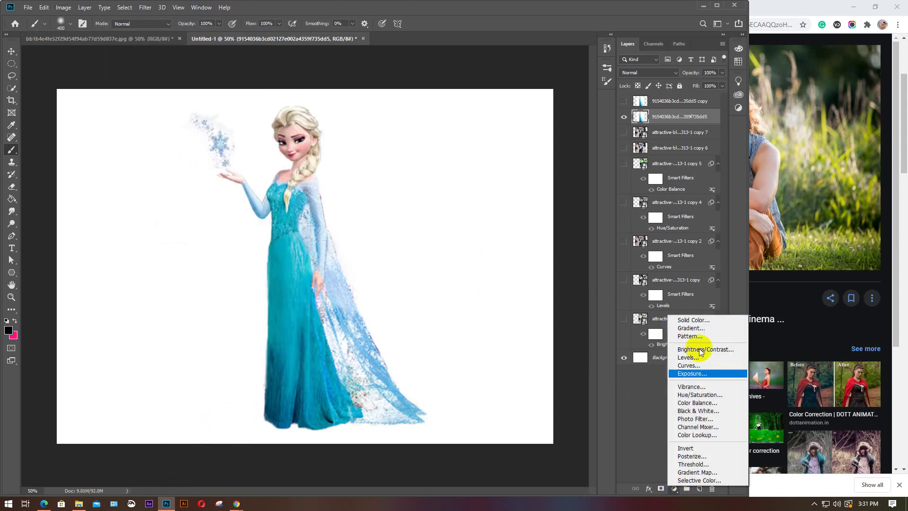
click(564, 228)
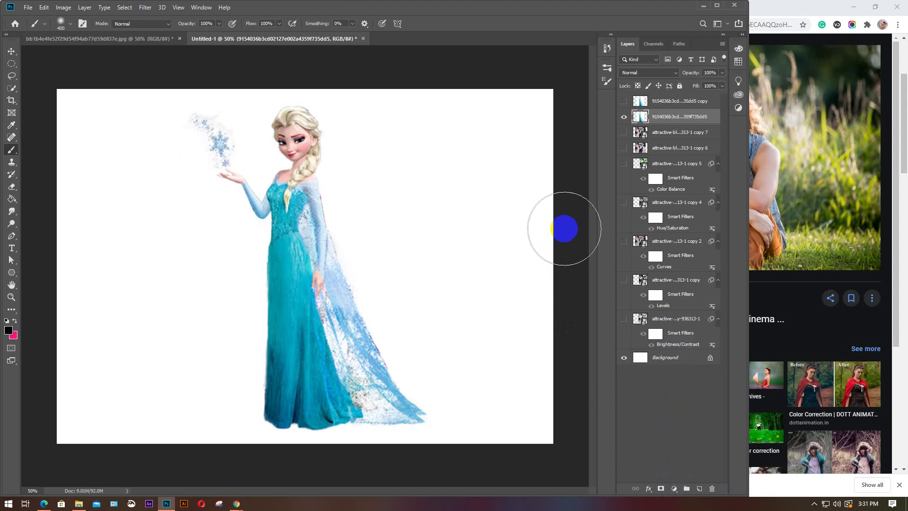
click(12, 51)
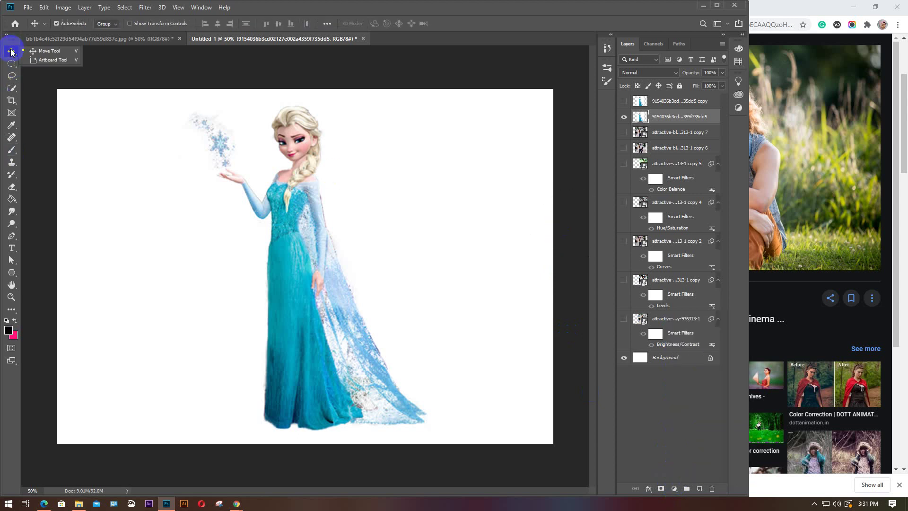
click(527, 138)
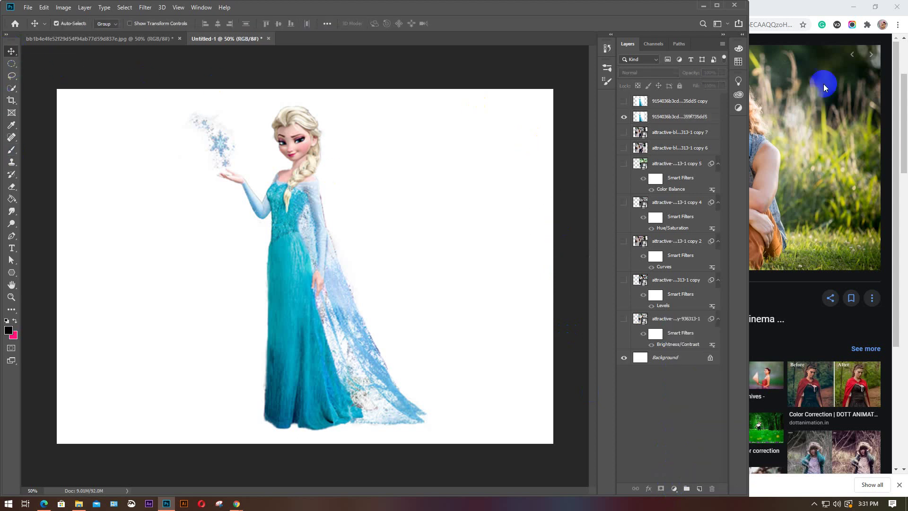
click(785, 11)
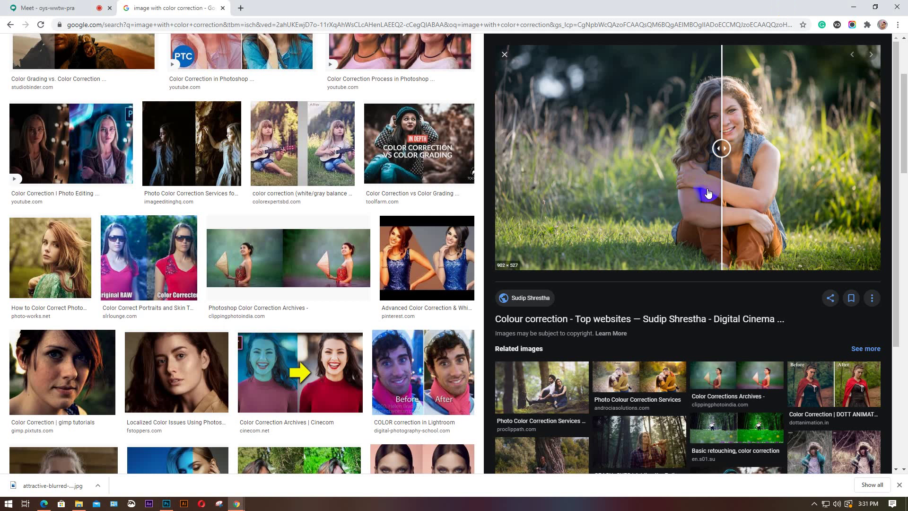
Preview several colour-correction results, including Advanced Color Correction and Cinematic Color Grading
click(428, 271)
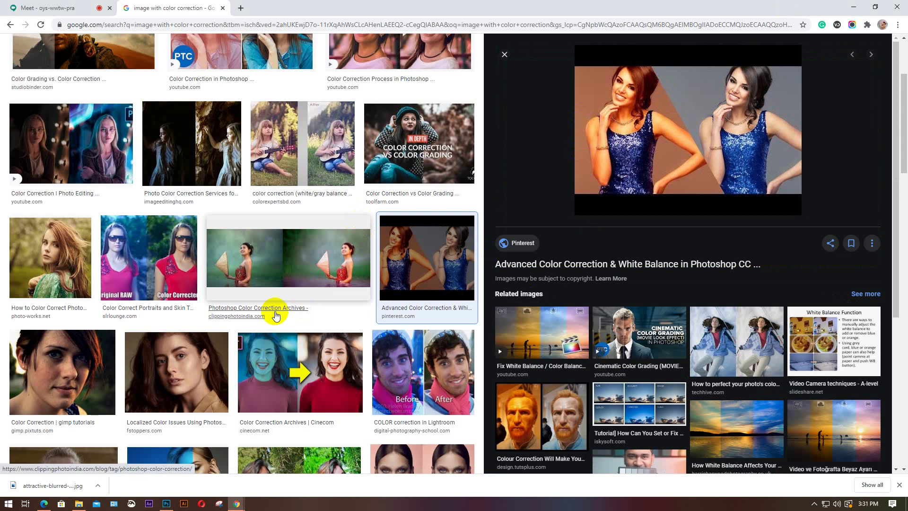
scroll(275, 315, down, 1)
scroll(276, 316, down, 3)
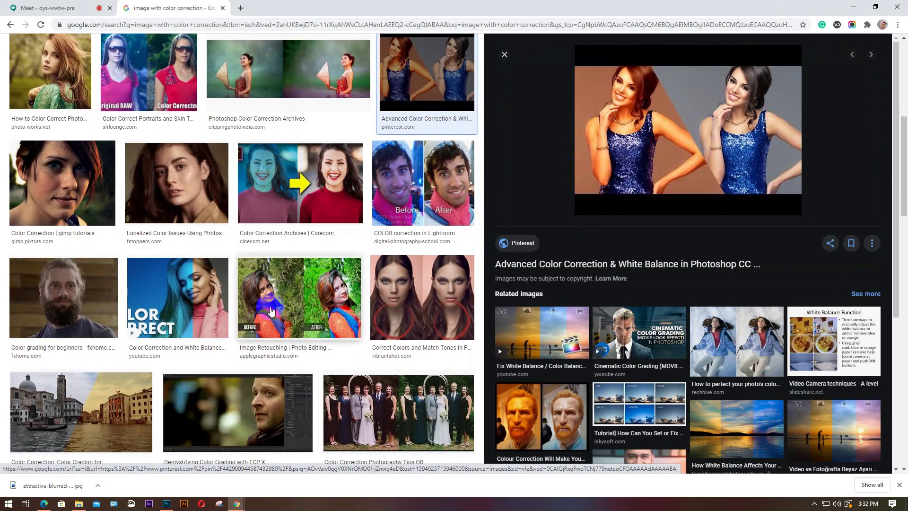
click(238, 412)
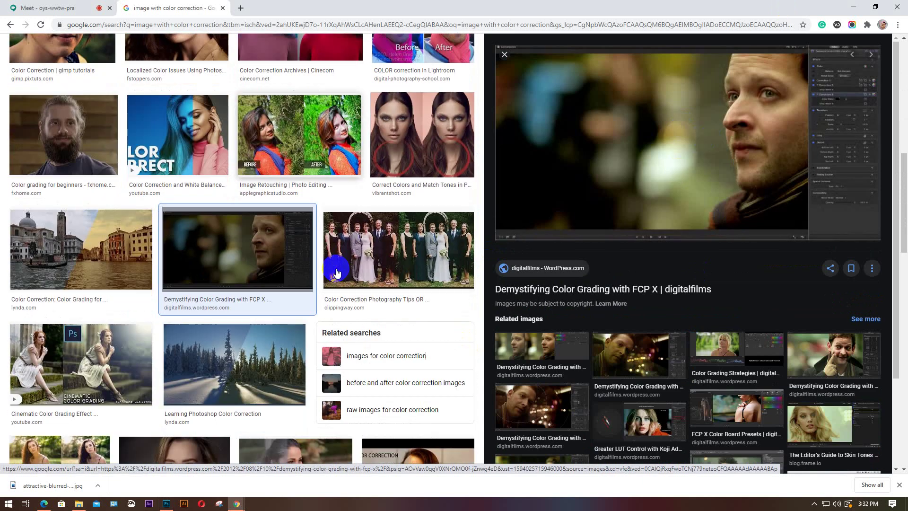
scroll(337, 273, down, 3)
click(423, 256)
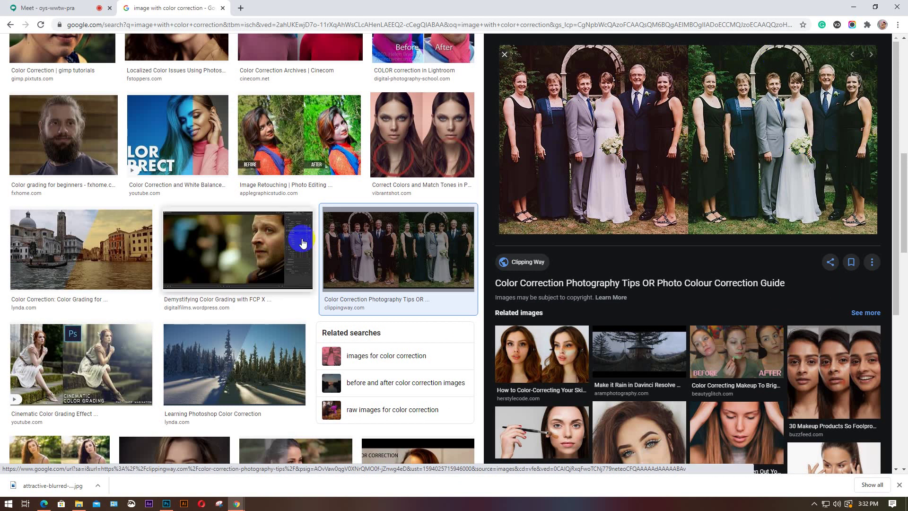
scroll(203, 246, down, 3)
click(98, 237)
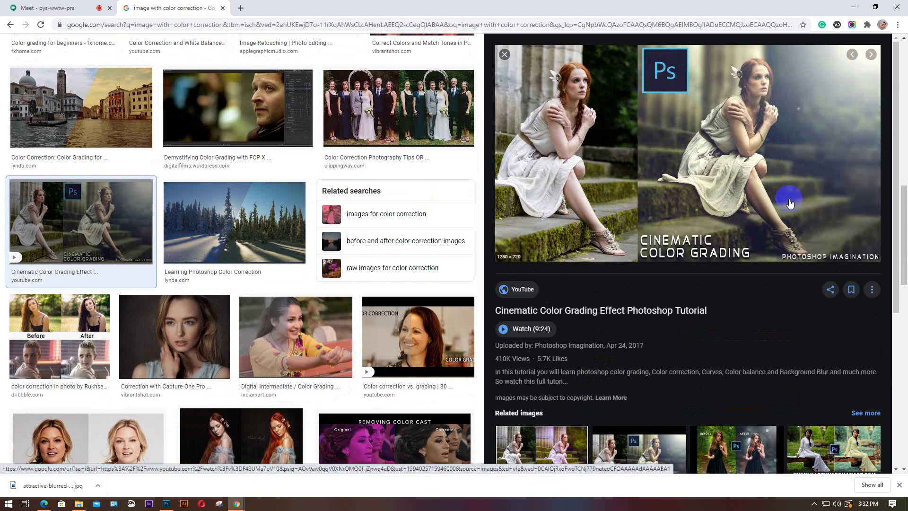
Scroll further and open the Automatic Color Correction in Photoshop CS6 preview
scroll(786, 196, down, 2)
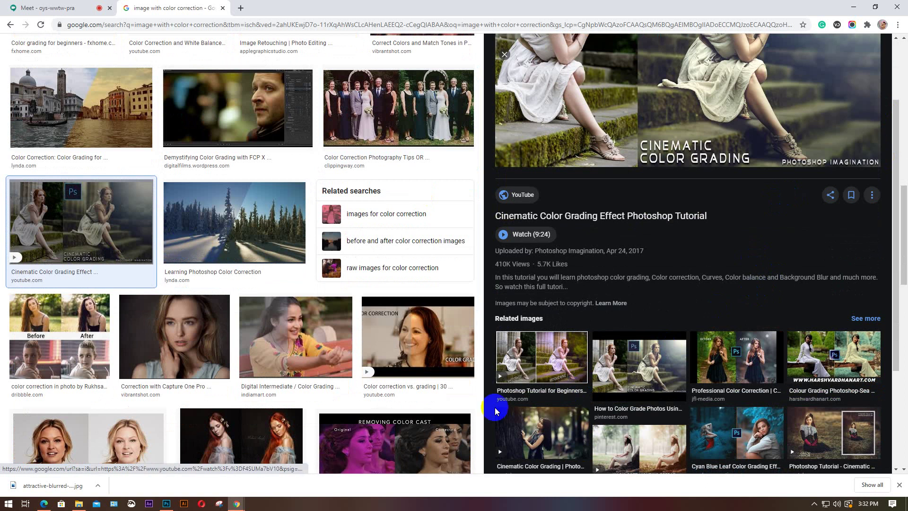
scroll(284, 317, down, 2)
scroll(283, 316, down, 2)
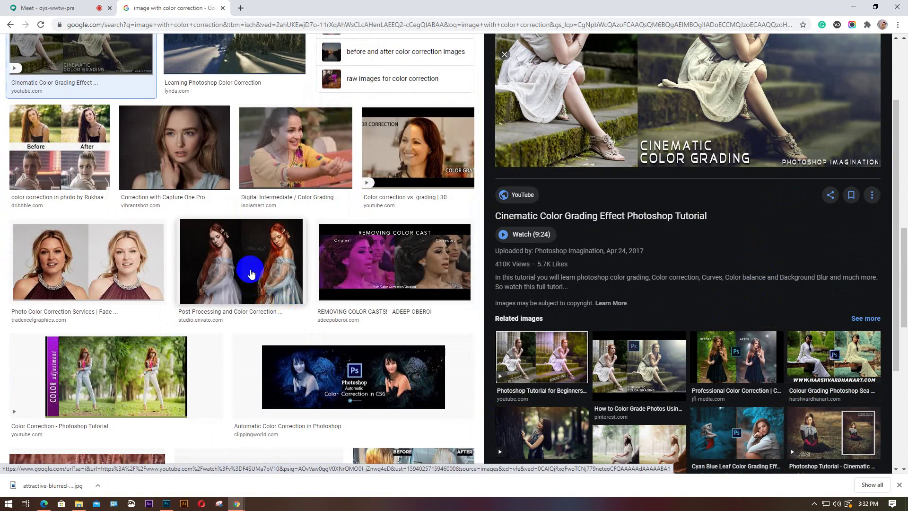
scroll(250, 272, down, 2)
click(353, 283)
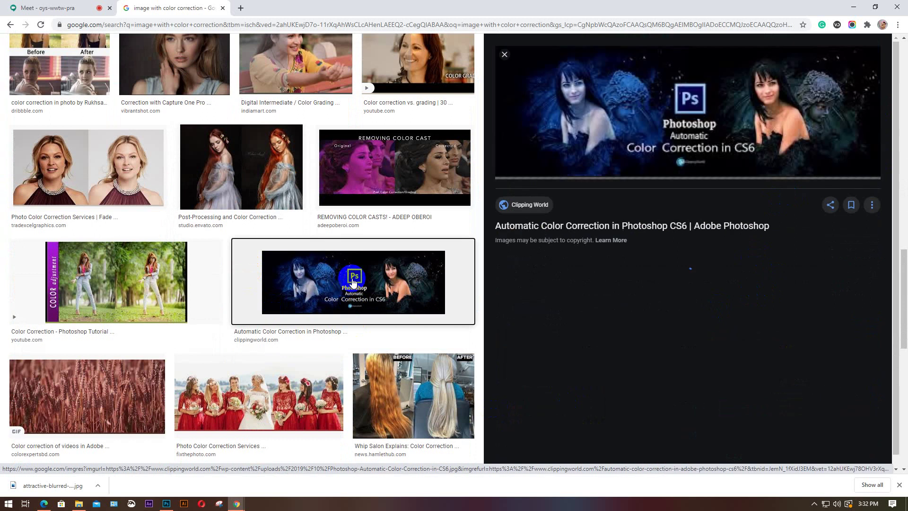
click(677, 332)
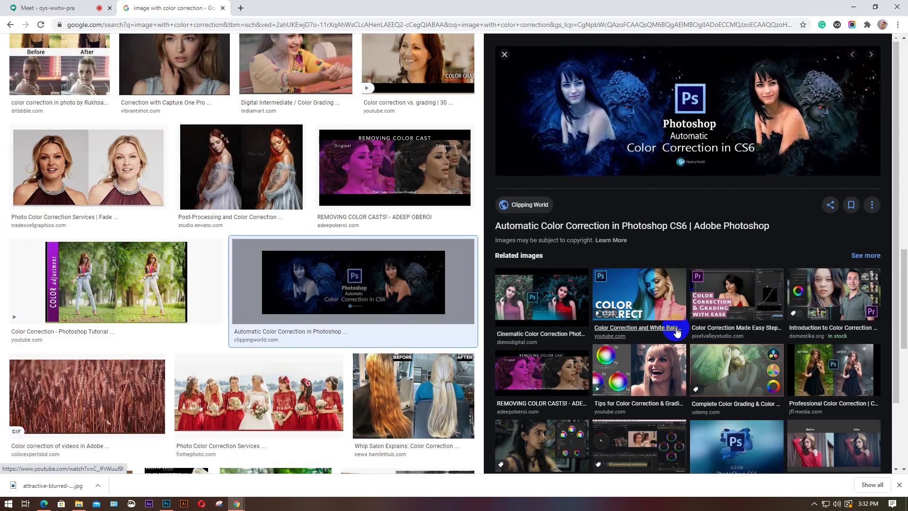
scroll(677, 331, down, 2)
scroll(298, 288, up, 8)
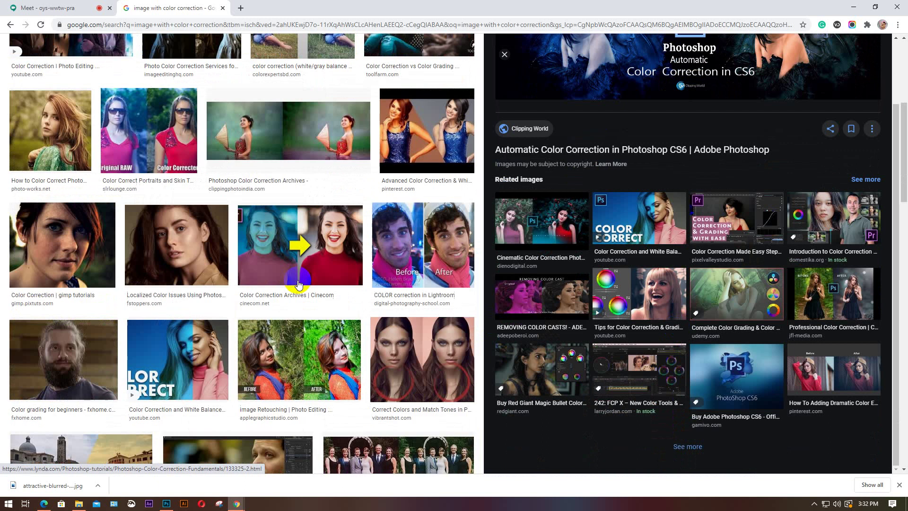
scroll(298, 283, up, 6)
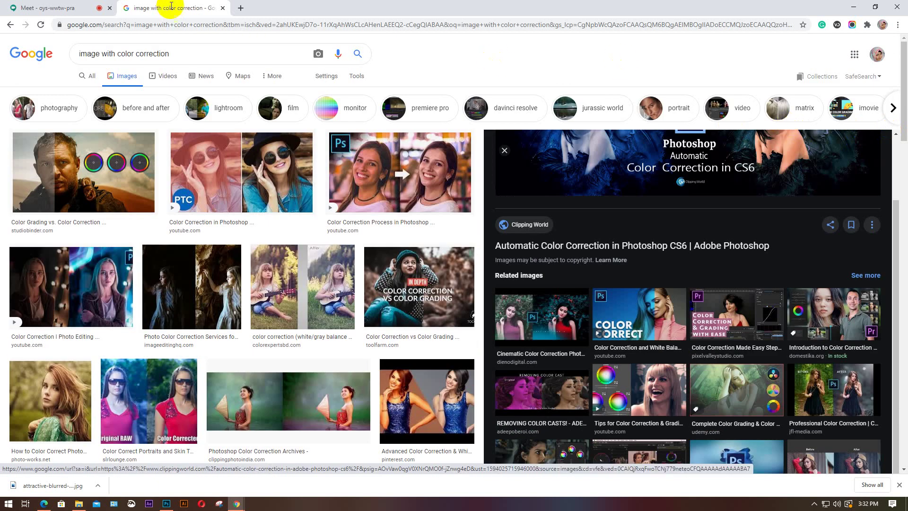
Close the image search tab and Chrome's downloads bar, then return to Photoshop's Elsa document
click(223, 8)
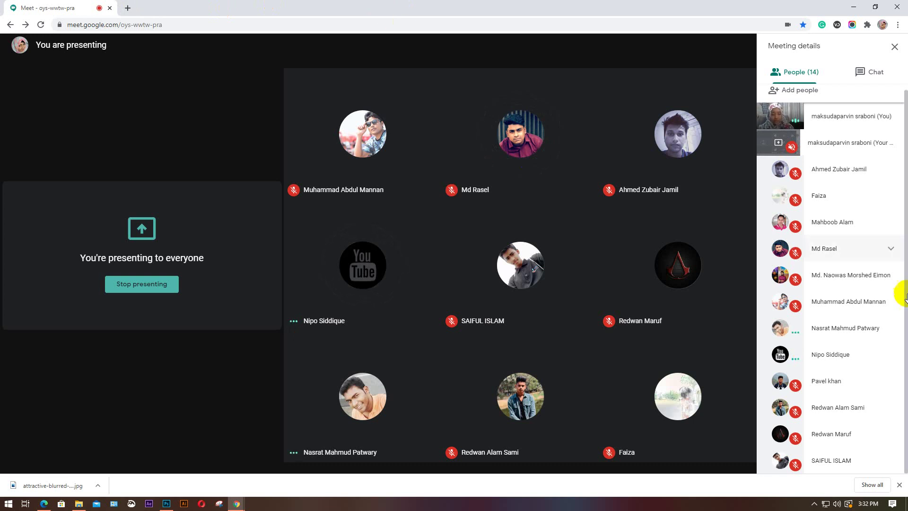
click(899, 485)
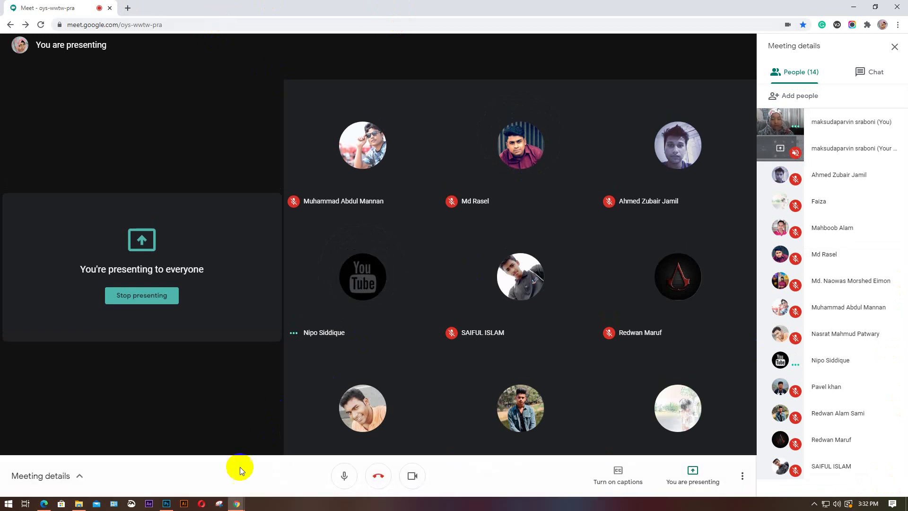
click(166, 504)
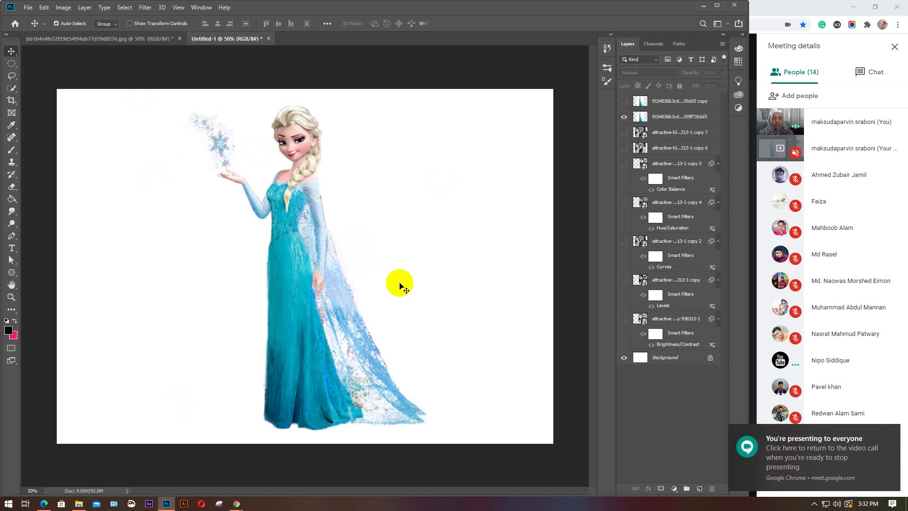
Delete the duplicated top layer and close Untitled-1 without saving
click(685, 102)
key(Delete)
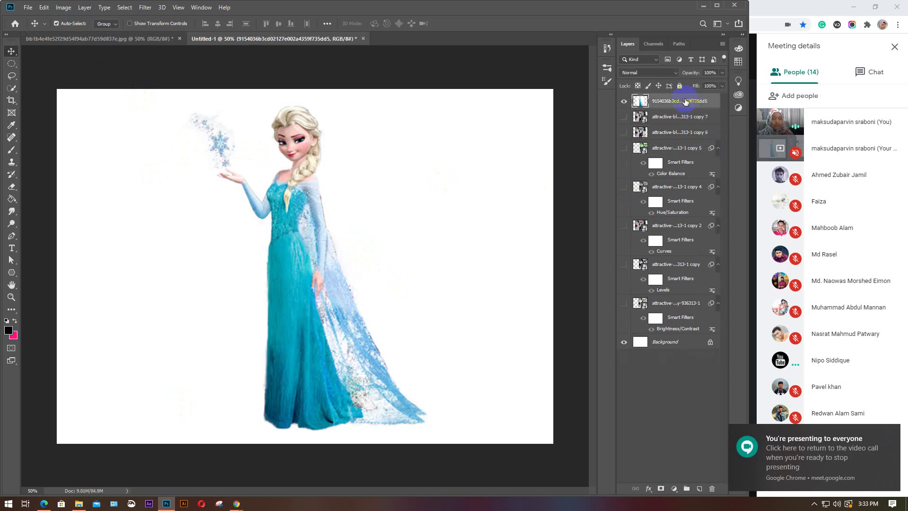
click(364, 38)
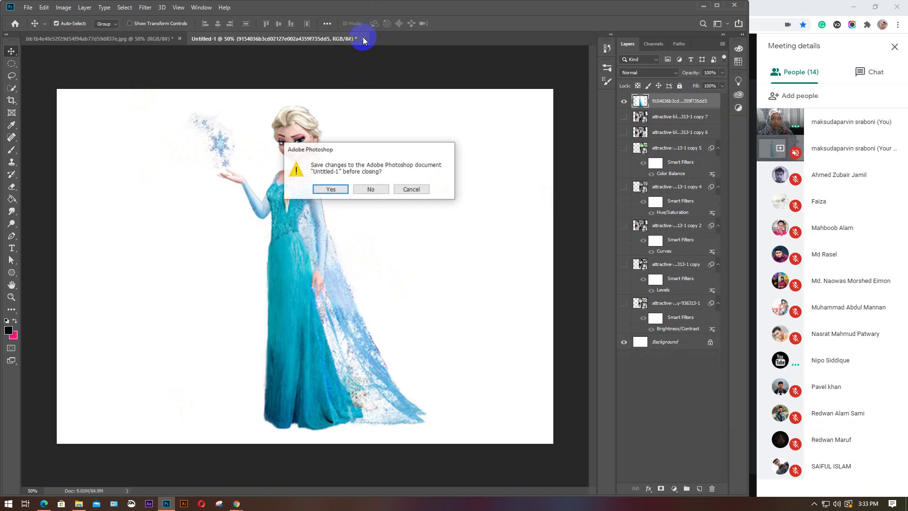
click(372, 189)
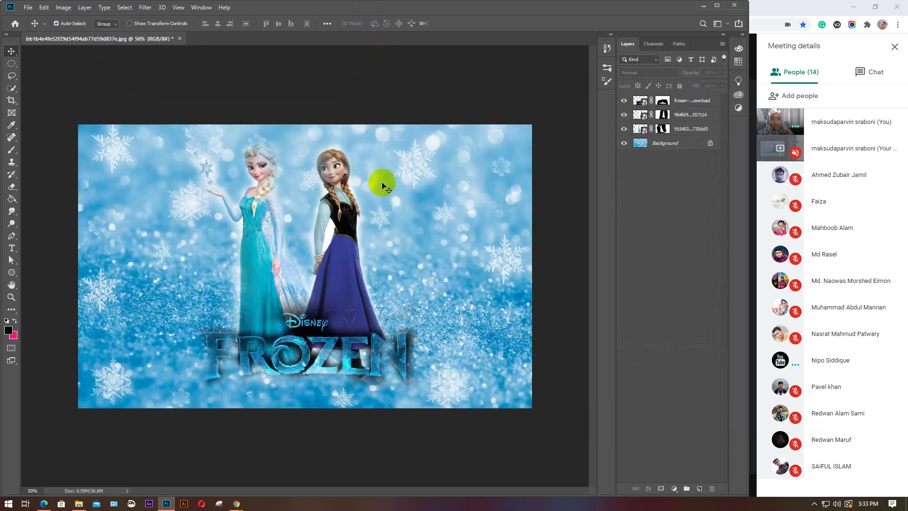
Minimize Photoshop and bring up the Batch attendance spreadsheet in Chrome
click(705, 6)
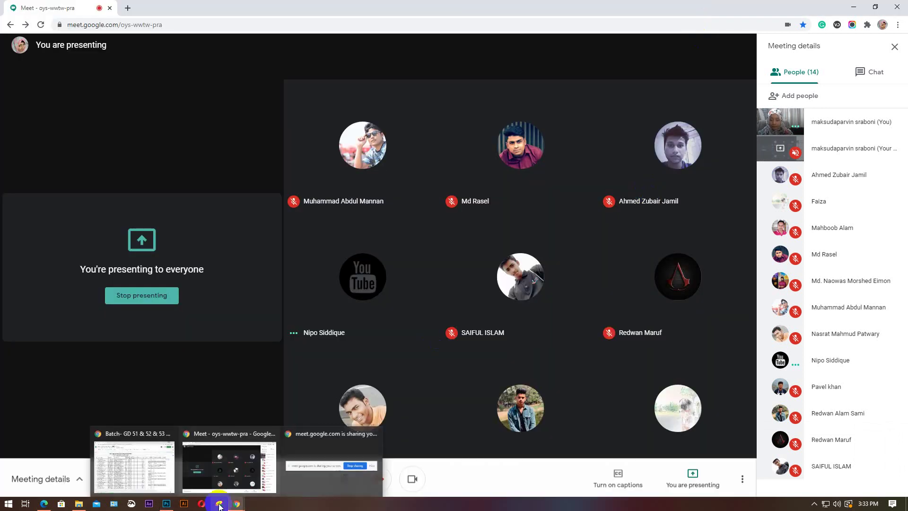
mouse_move(239, 505)
click(112, 459)
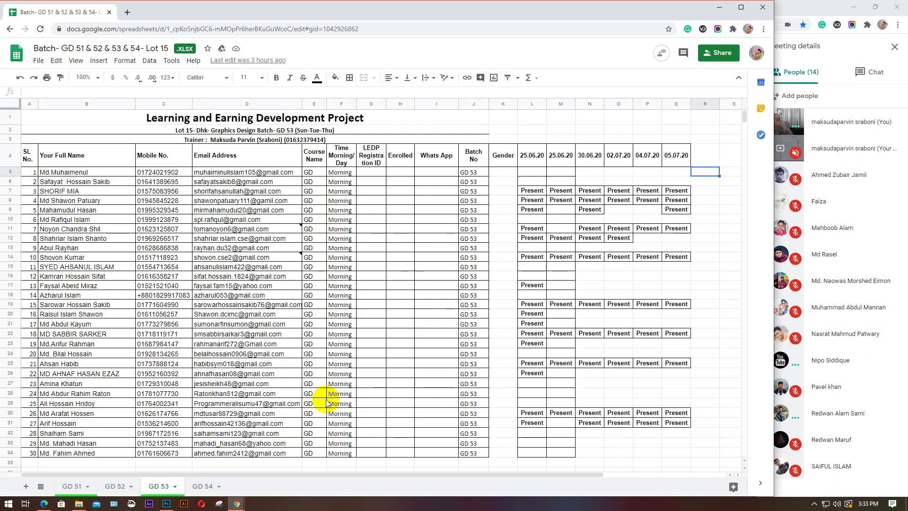
On GD 52, copy the 04.07.20 heading from Q4 into R4 and change it to 05.07.20
click(121, 487)
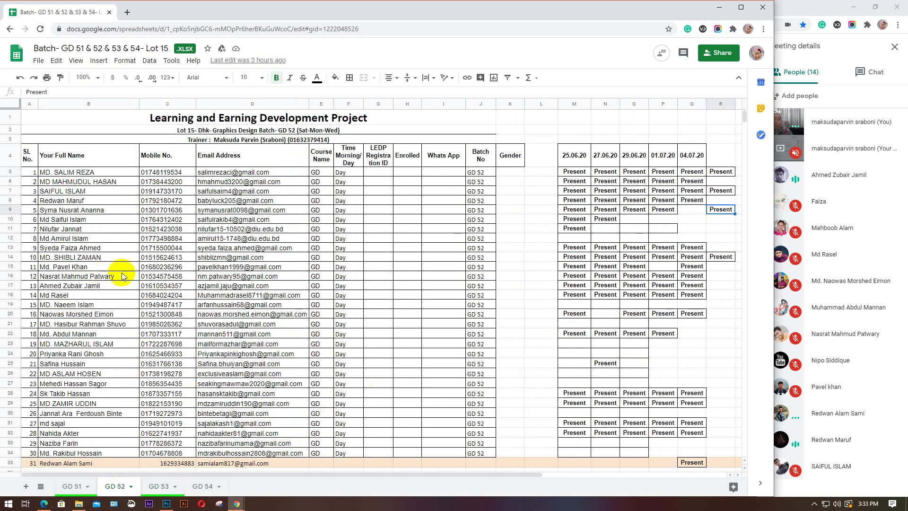
click(692, 156)
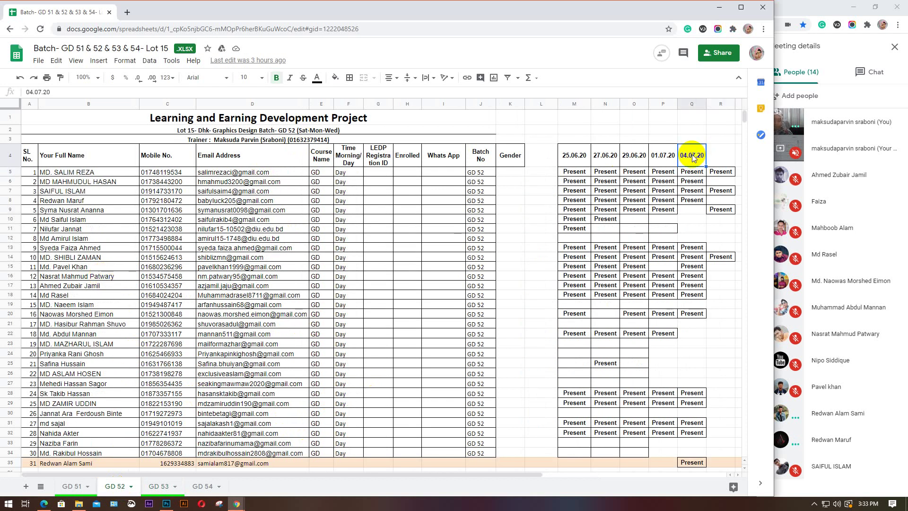
key(ctrl+c)
click(719, 157)
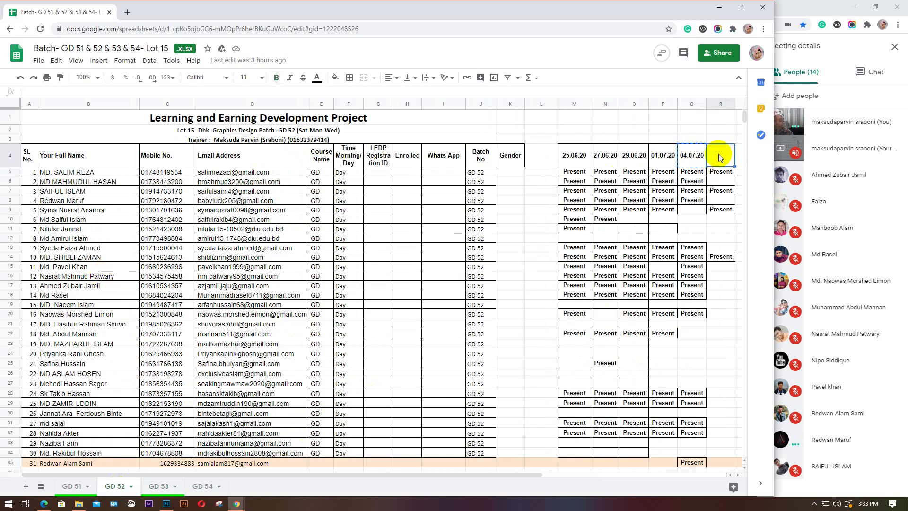
key(ctrl+v)
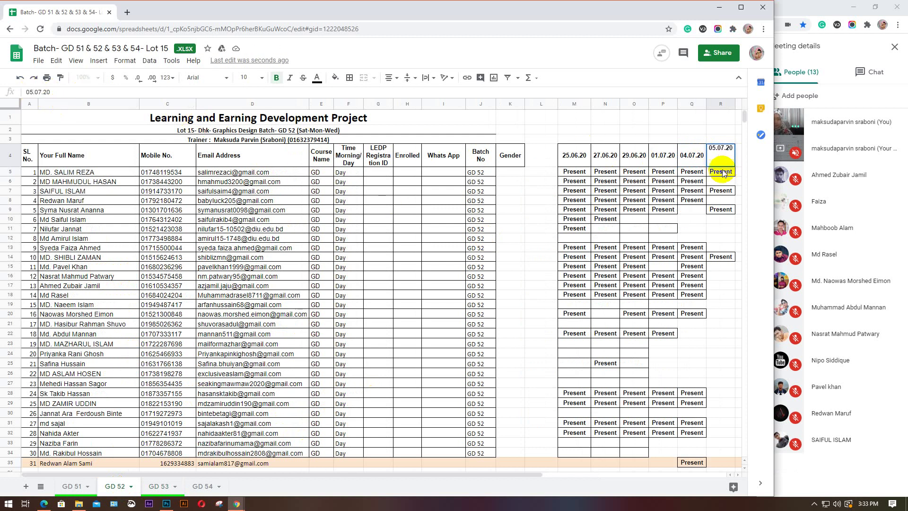
key(Return)
Copy the Present mark from R5 and paste it into R8
key(ctrl+c)
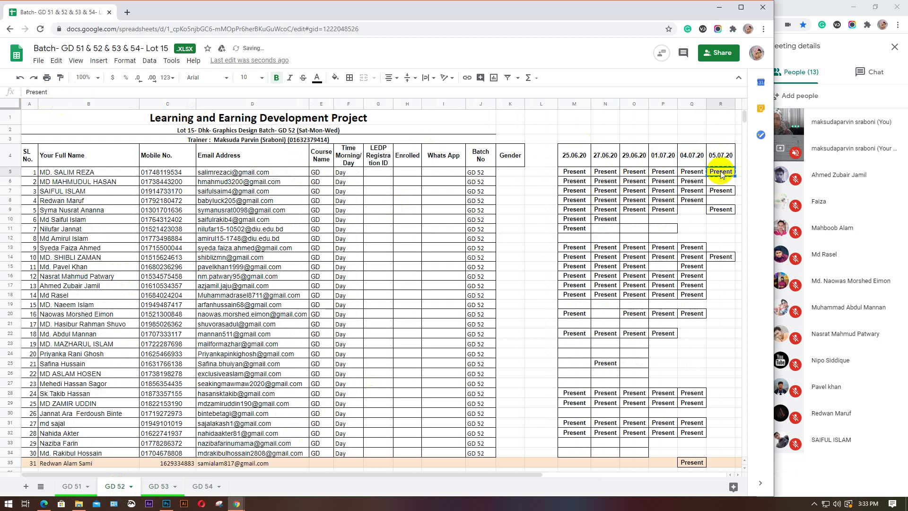
click(7, 172)
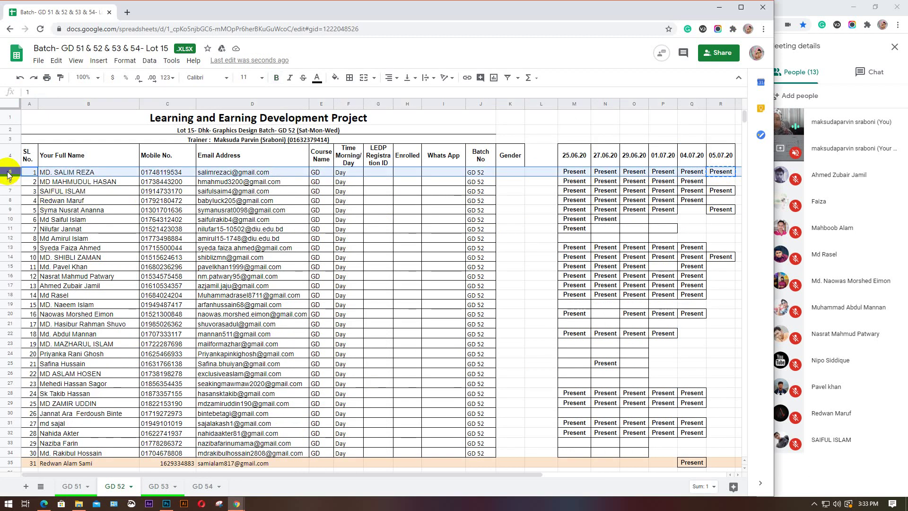
click(5, 181)
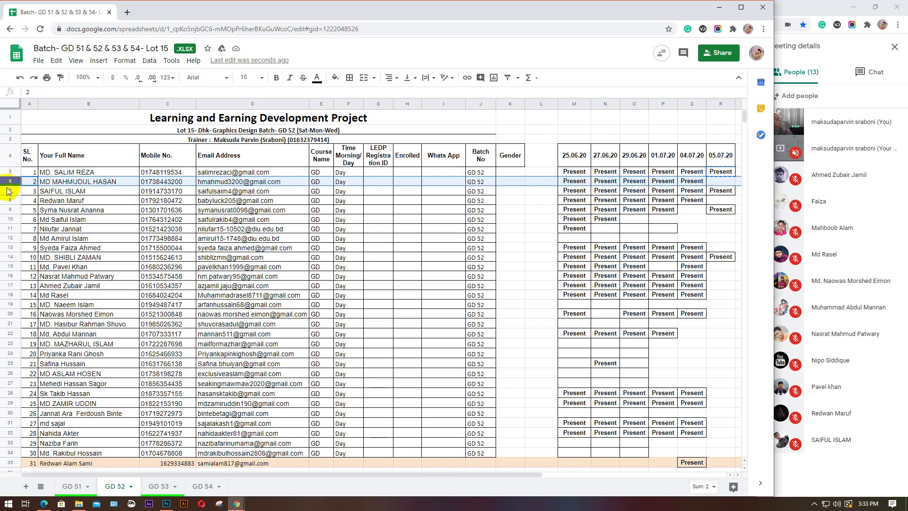
click(8, 191)
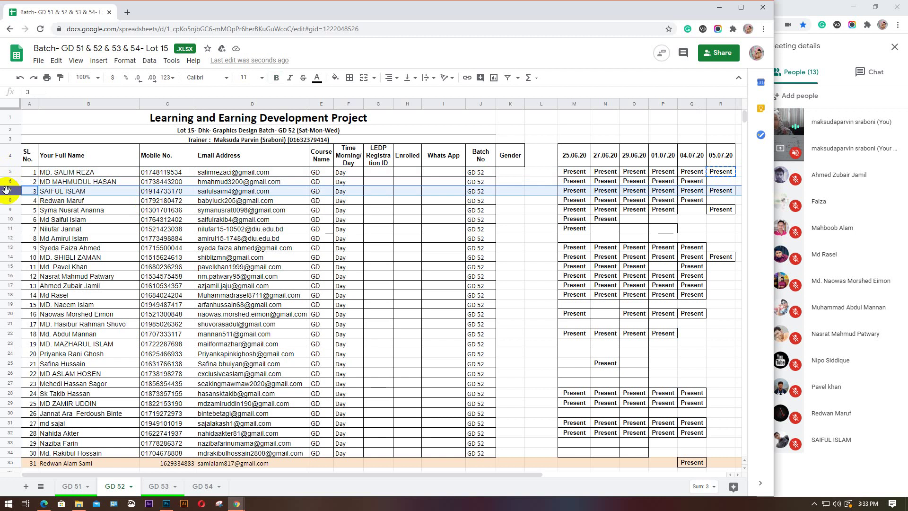
click(8, 199)
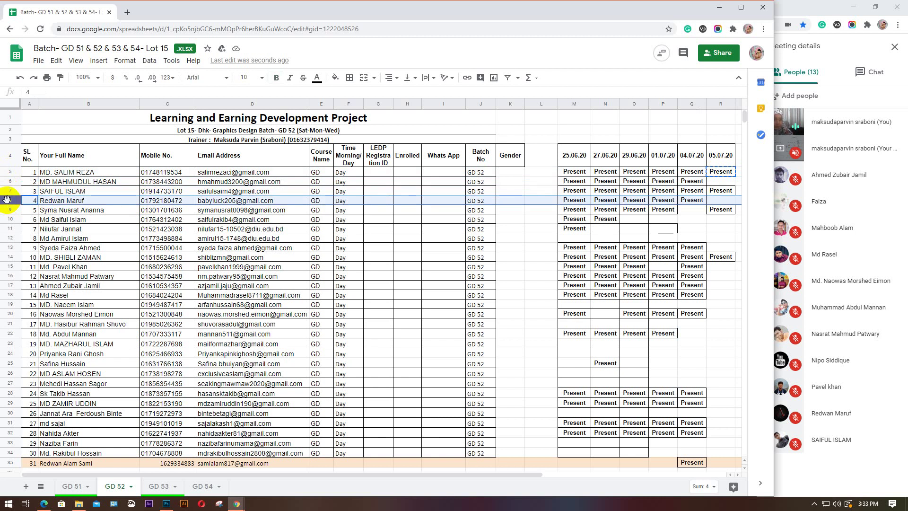
click(723, 201)
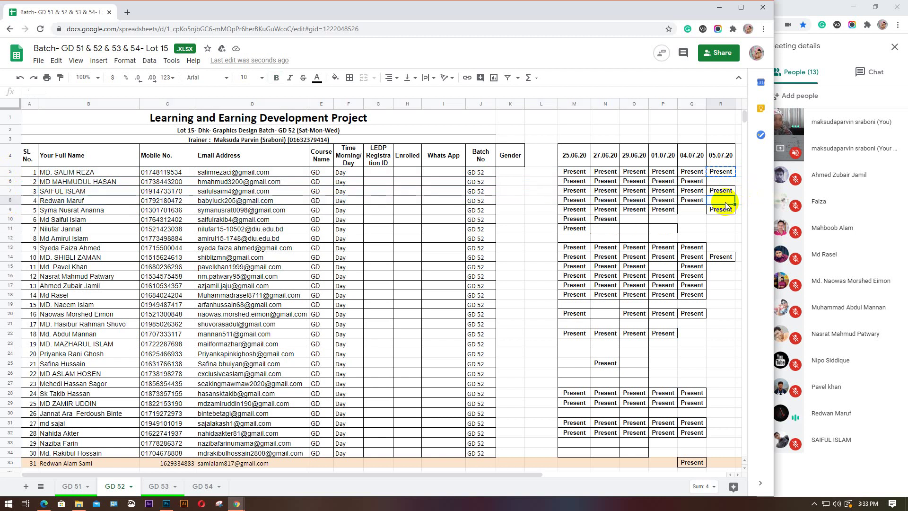
key(ctrl+v)
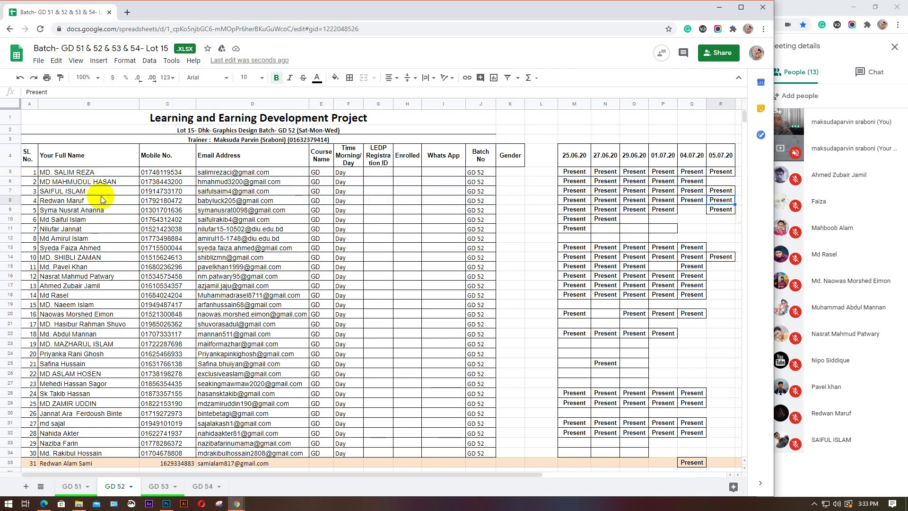
Paste the Present mark into R13 as well
click(4, 210)
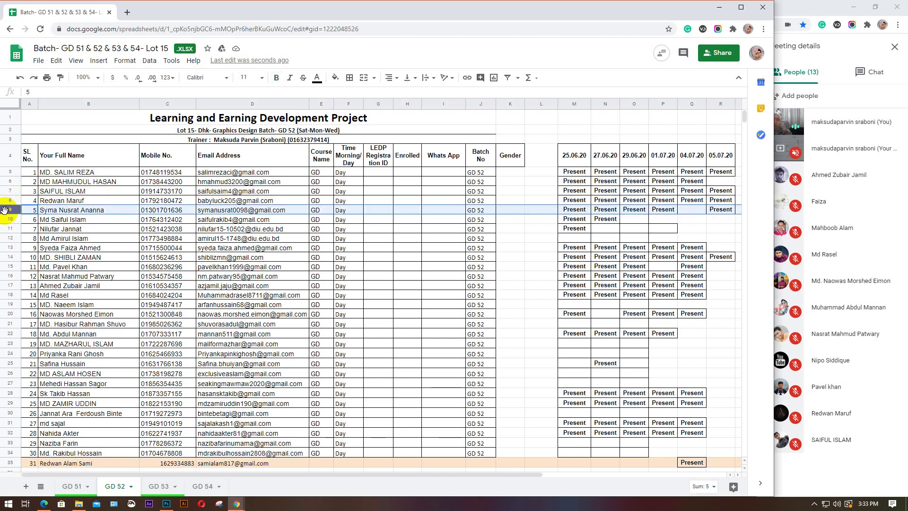
click(8, 221)
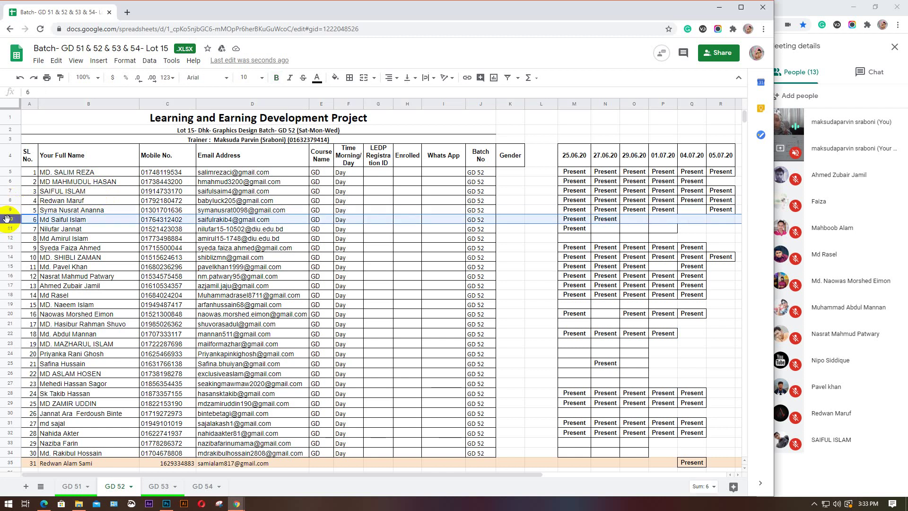
click(8, 229)
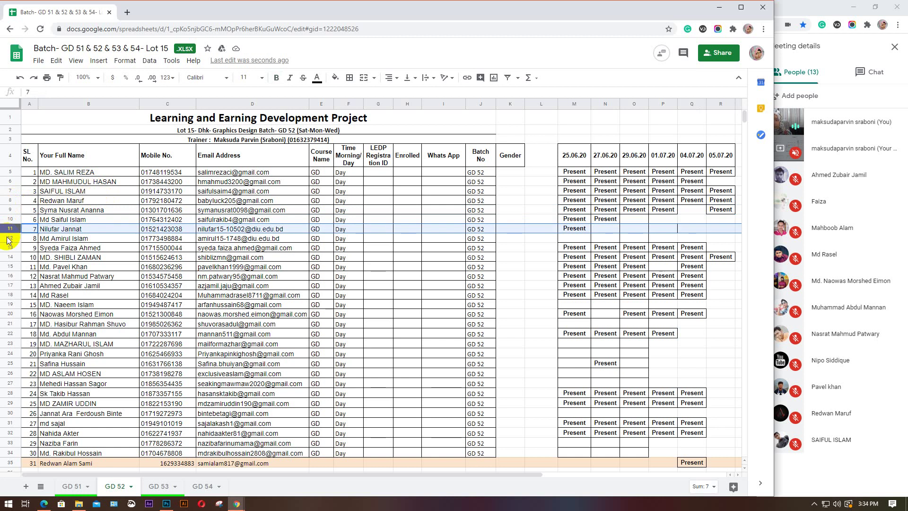
click(8, 240)
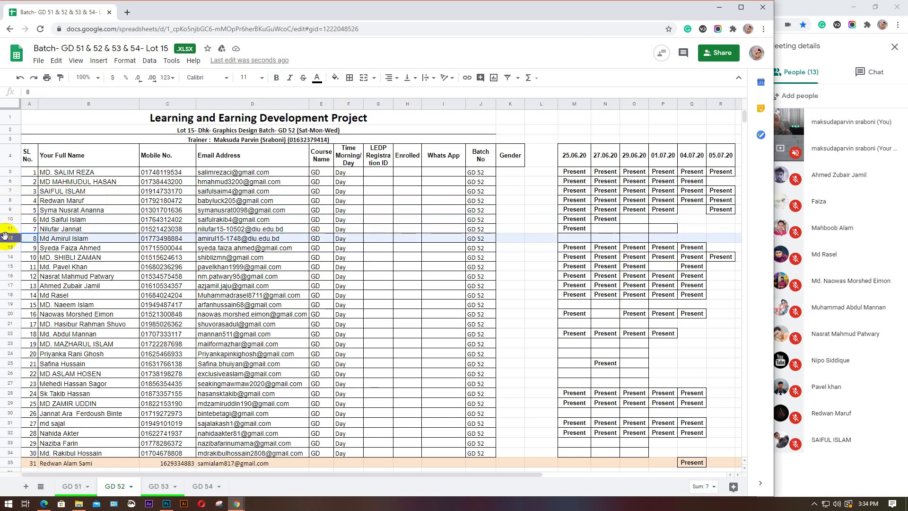
click(8, 248)
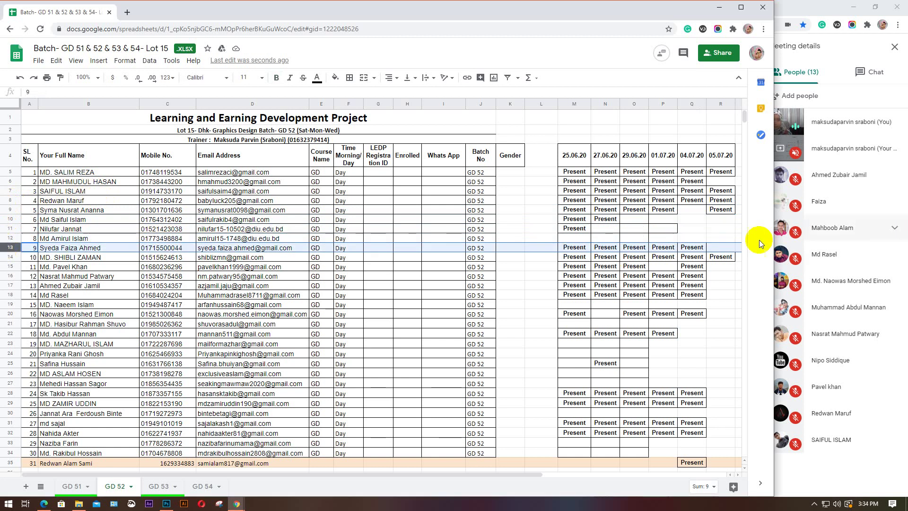
click(714, 248)
key(ctrl+v)
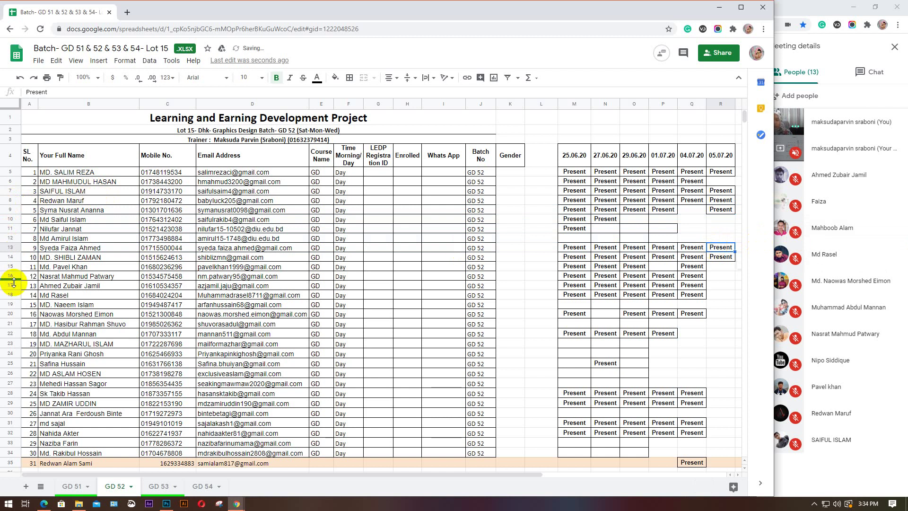
Mark the row 15 and row 16 students Present under 05.07.20
click(9, 257)
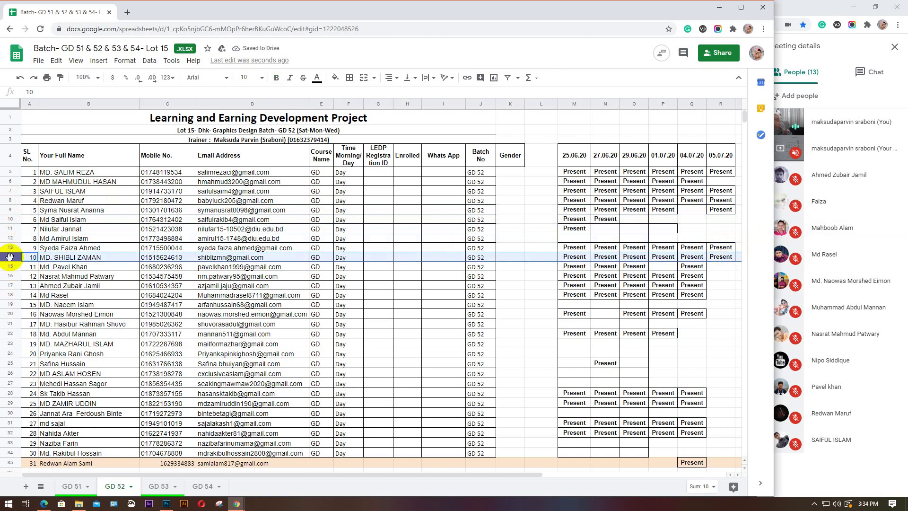
click(9, 266)
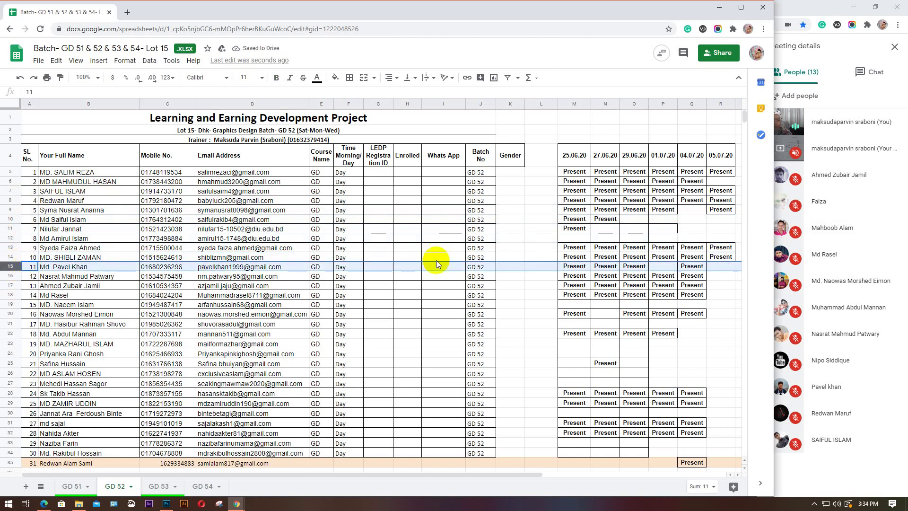
click(721, 267)
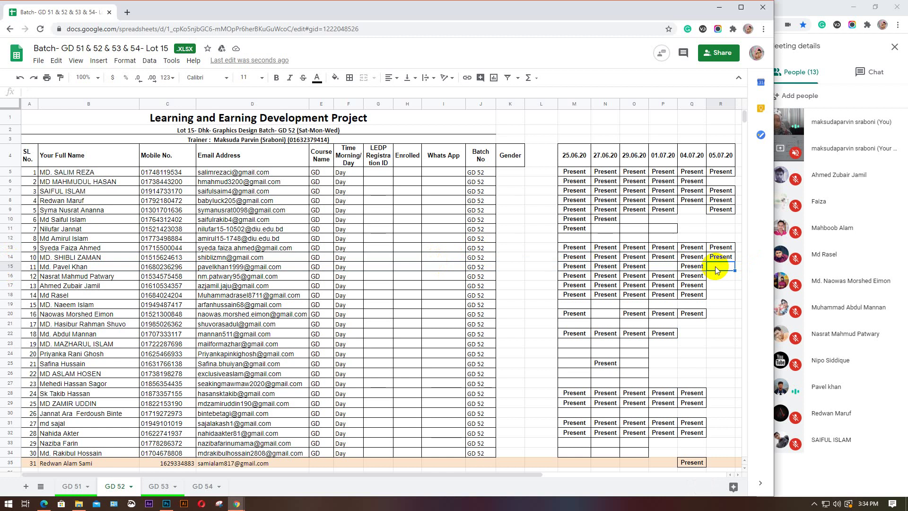
key(ctrl+v)
click(10, 275)
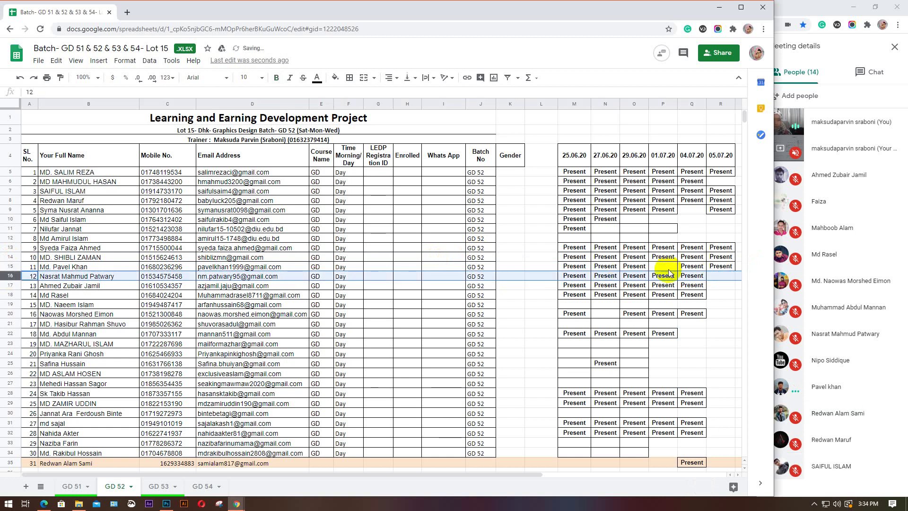
click(719, 276)
key(ctrl+v)
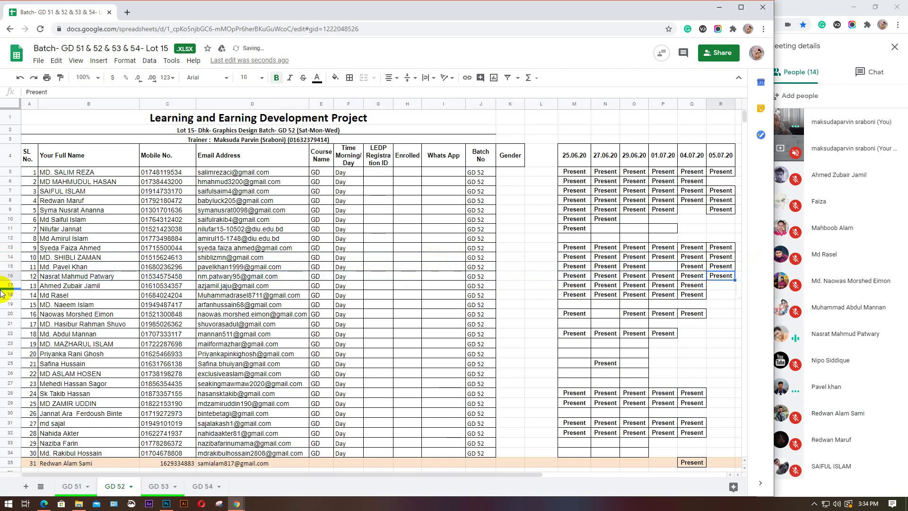
Mark the row 17 and row 18 students Present under 05.07.20
click(5, 286)
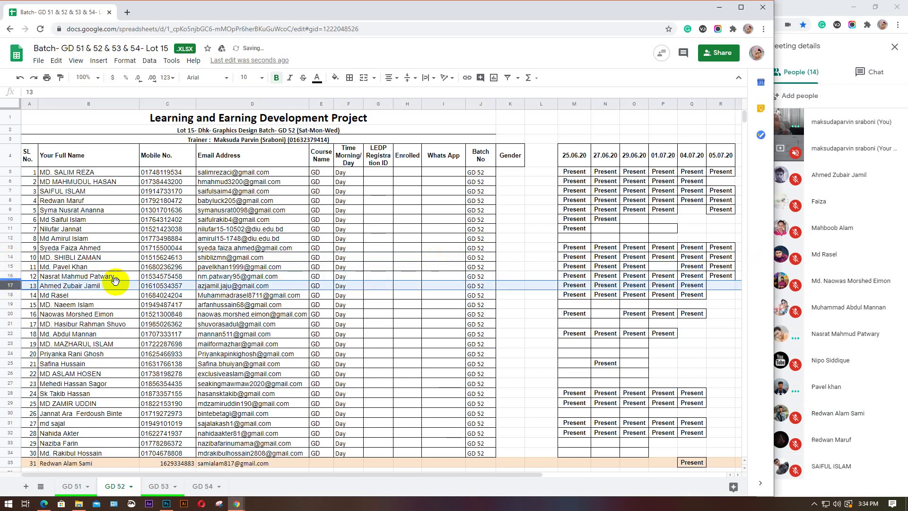
key(ctrl+c)
click(720, 285)
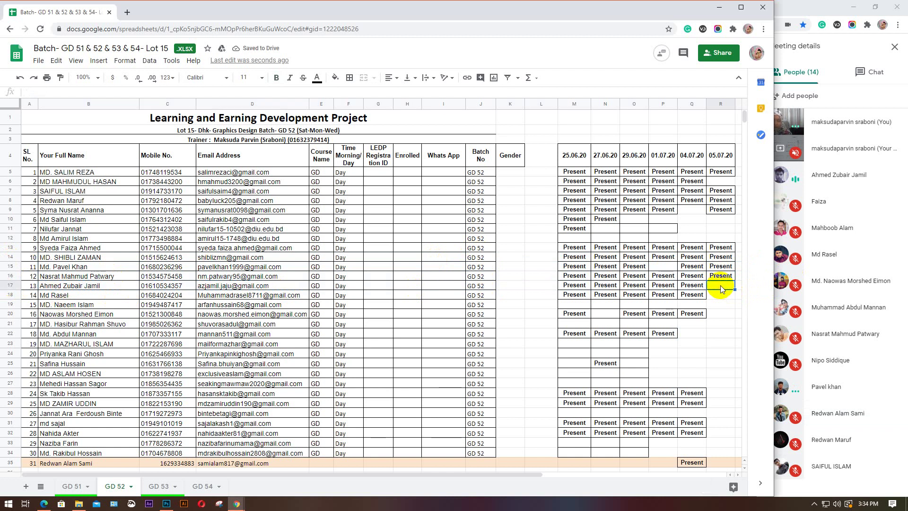
key(ctrl+v)
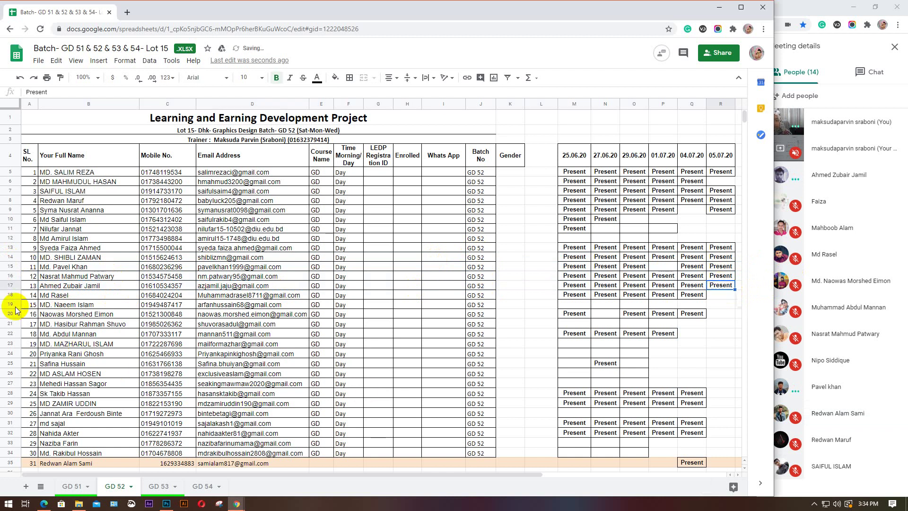
click(10, 295)
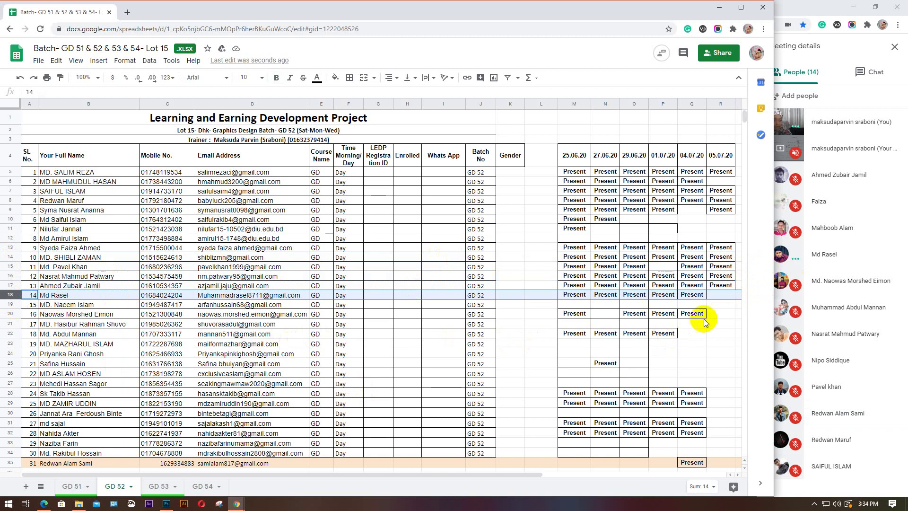
click(718, 296)
key(ctrl+v)
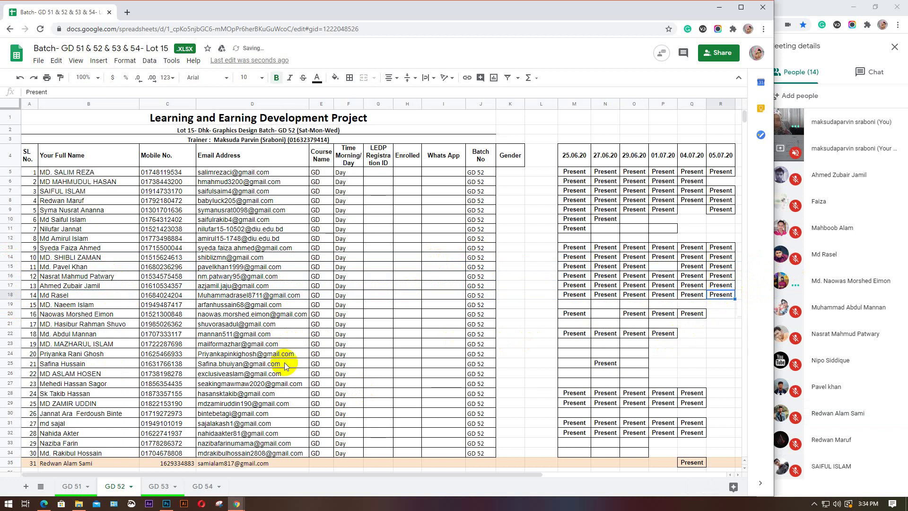
Skip rows 19 and 21, marking the row 20 and row 22 students Present
click(7, 303)
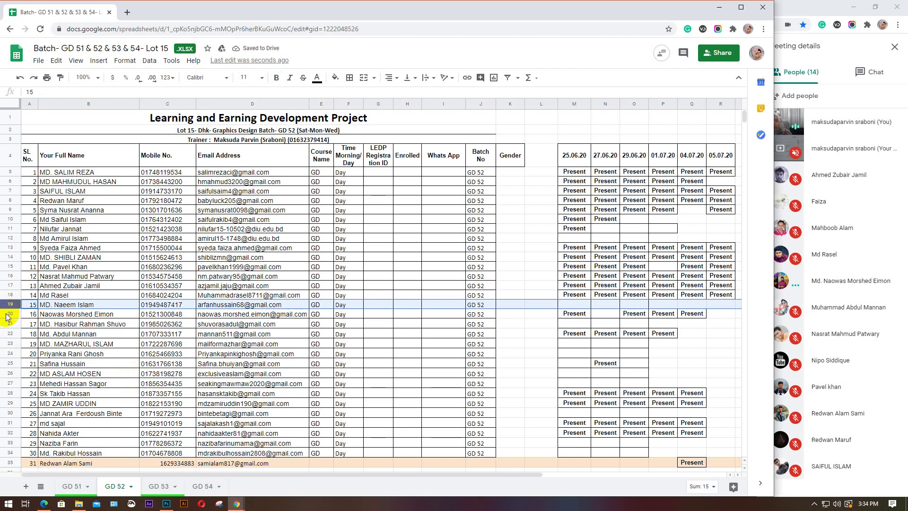
click(6, 313)
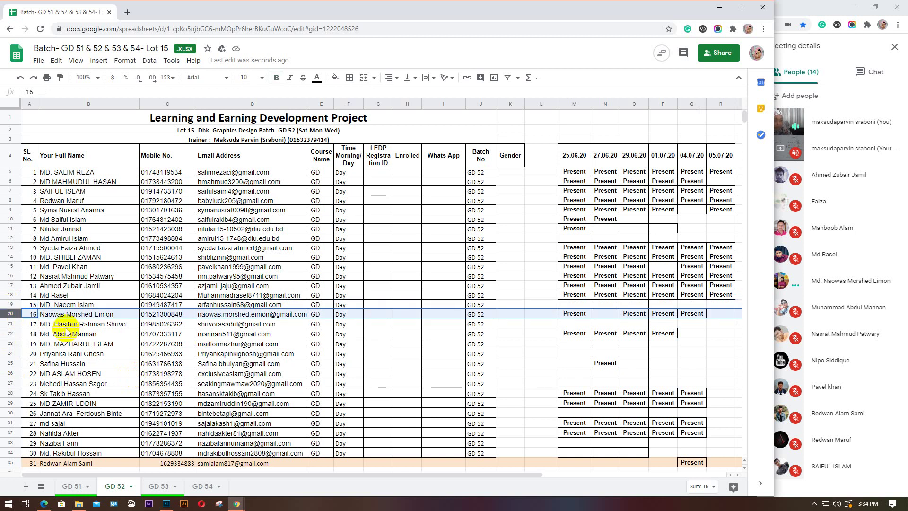
click(720, 315)
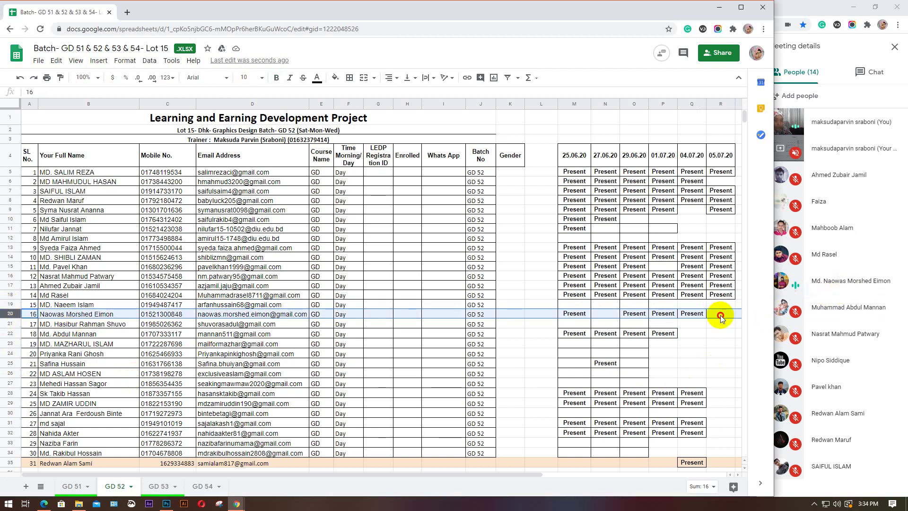
key(ctrl+v)
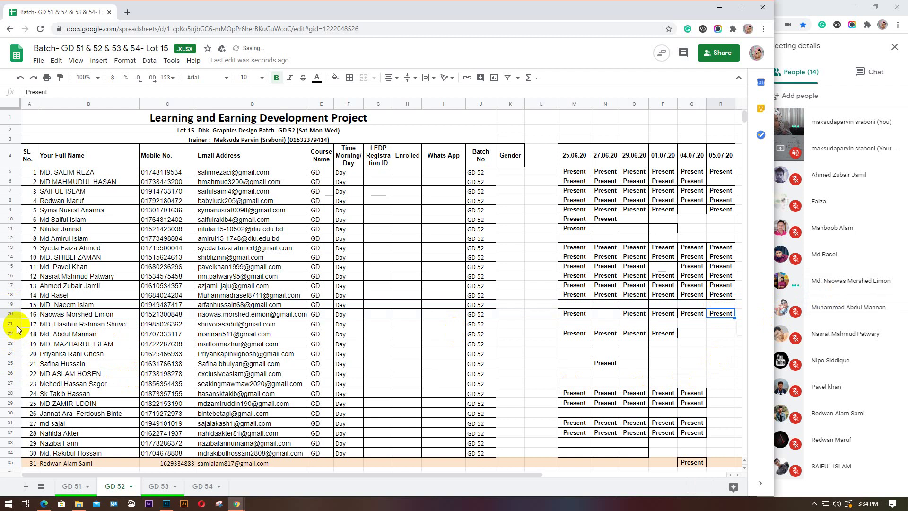
click(10, 325)
click(10, 334)
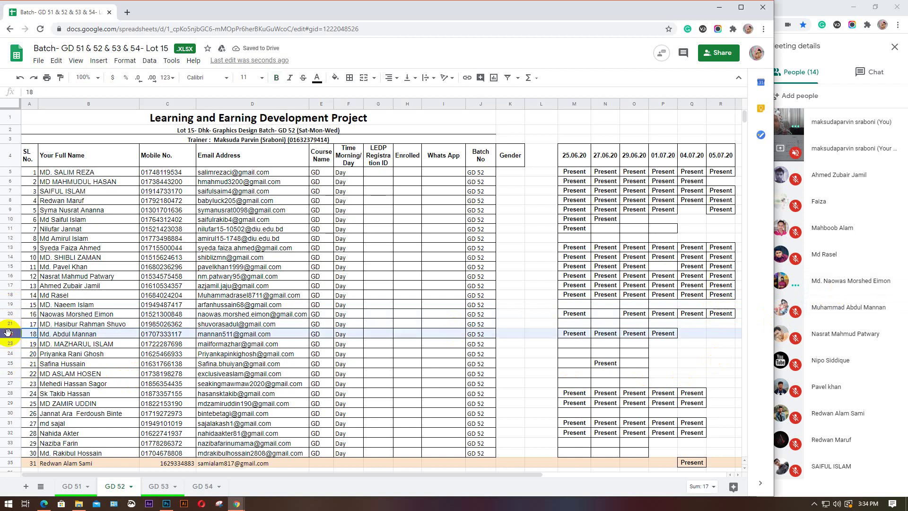
click(11, 345)
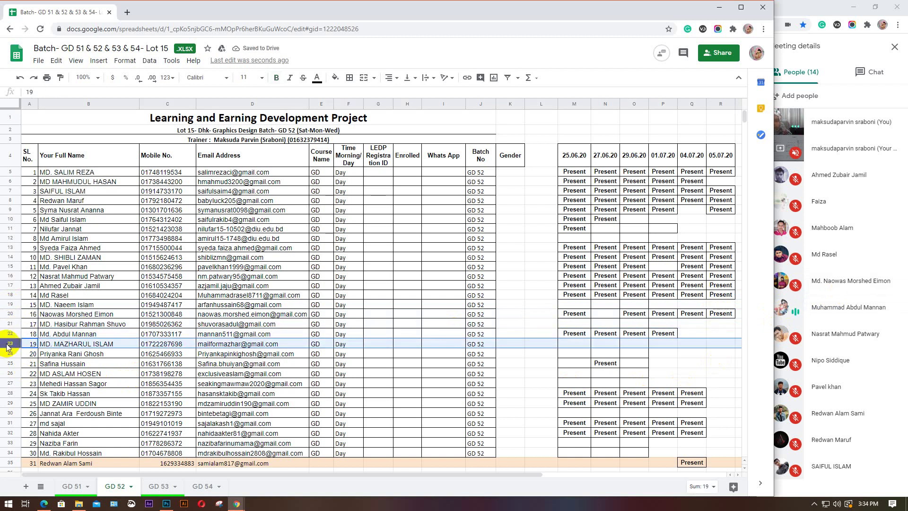
click(10, 334)
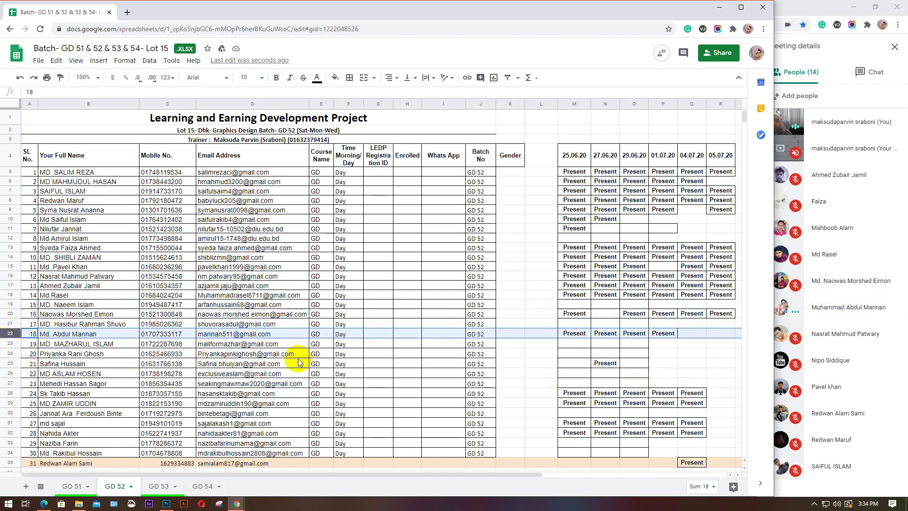
click(718, 333)
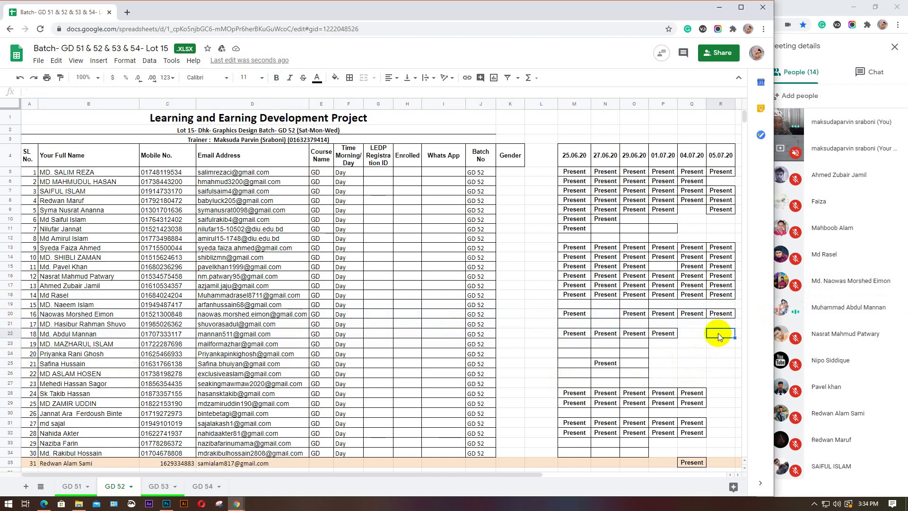
key(ctrl+v)
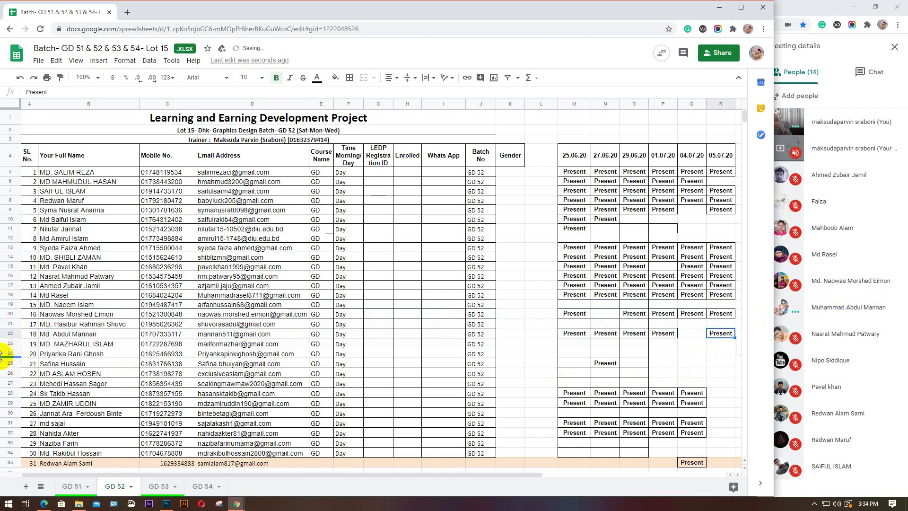
Review the row 23 and row 24 students, leaving them unmarked
click(4, 340)
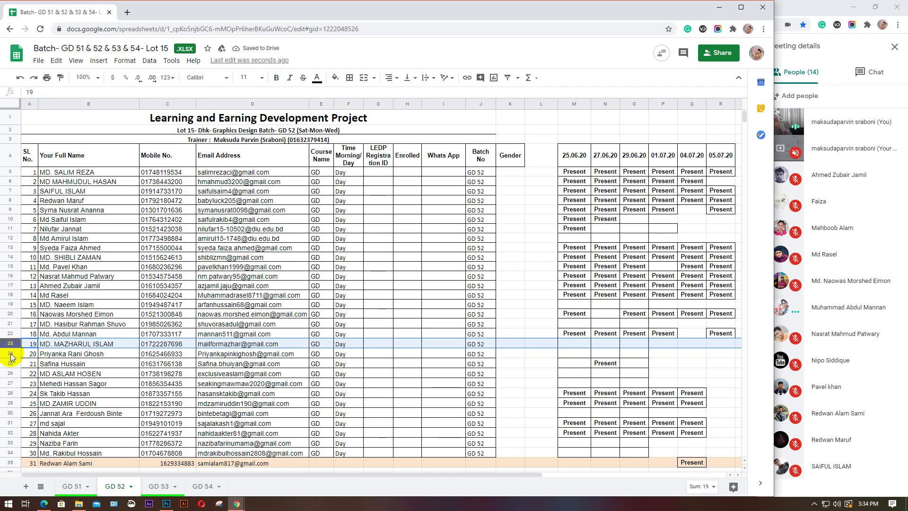
click(9, 351)
click(8, 343)
click(9, 354)
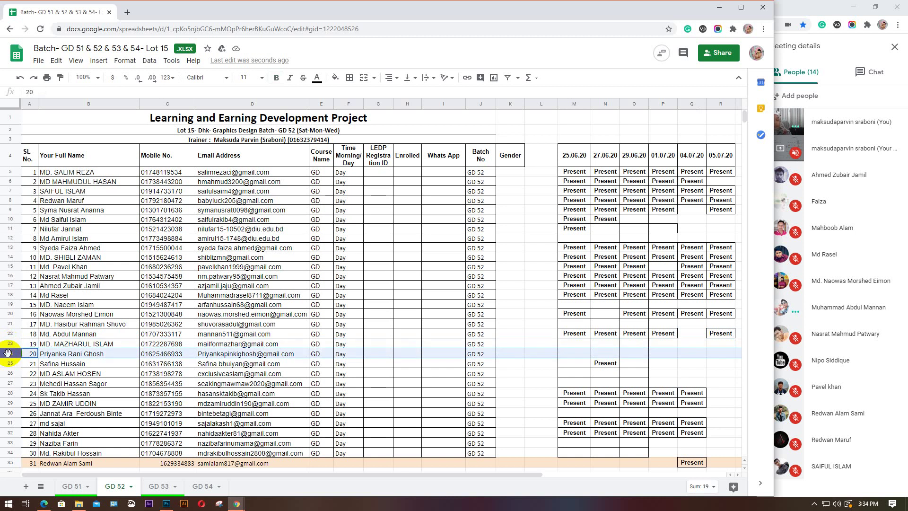
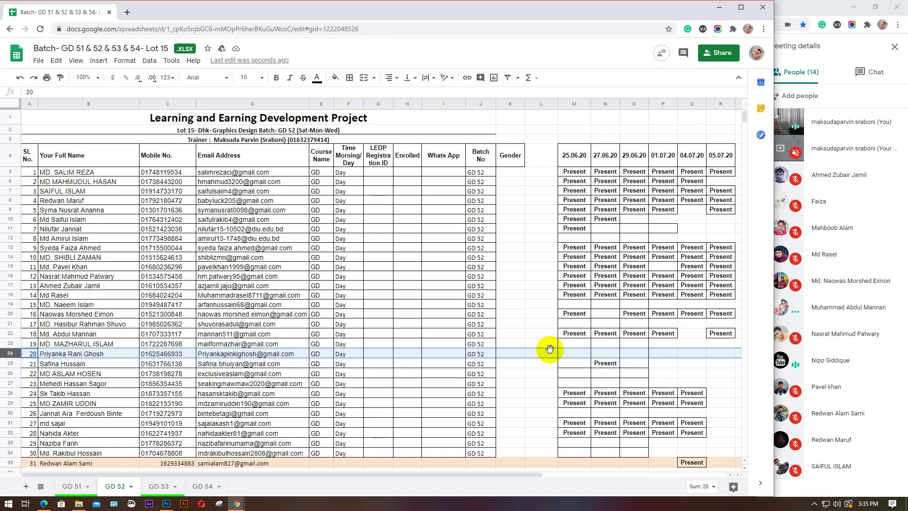
Step through rows 25 to 33 to review each student's attendance
click(7, 364)
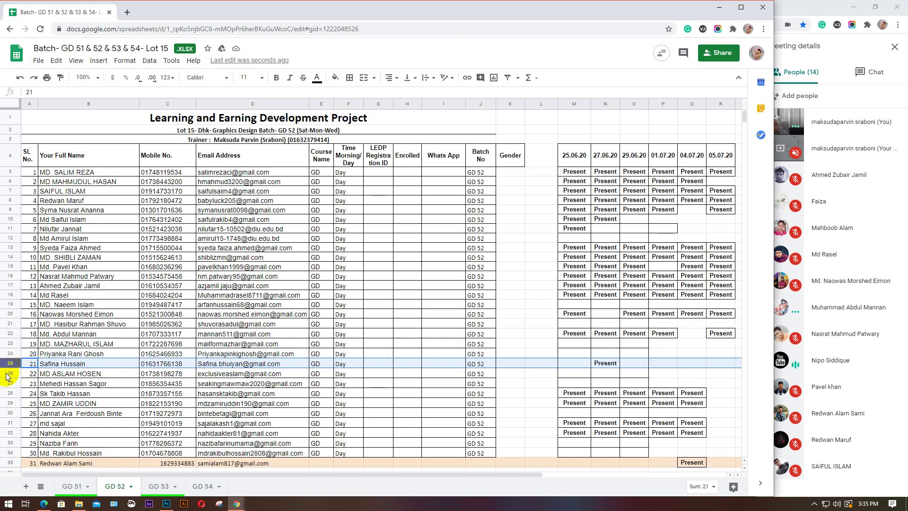
click(7, 373)
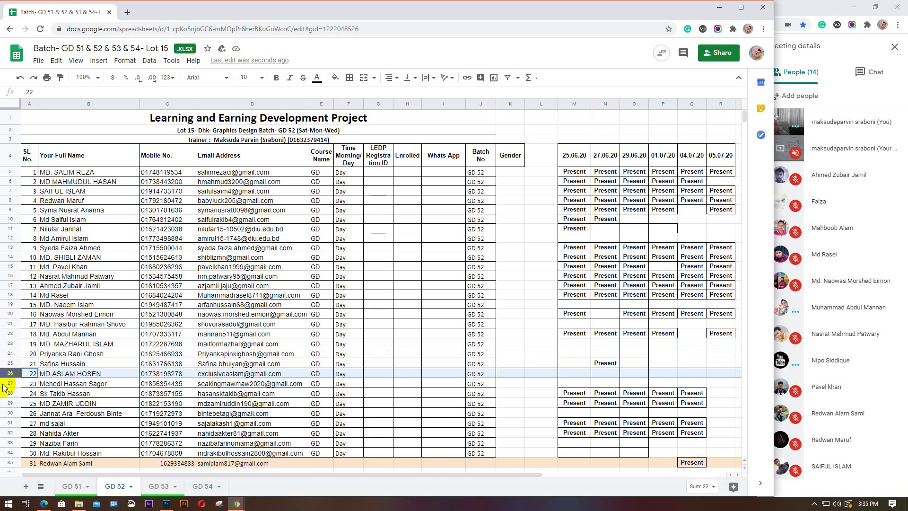
click(6, 383)
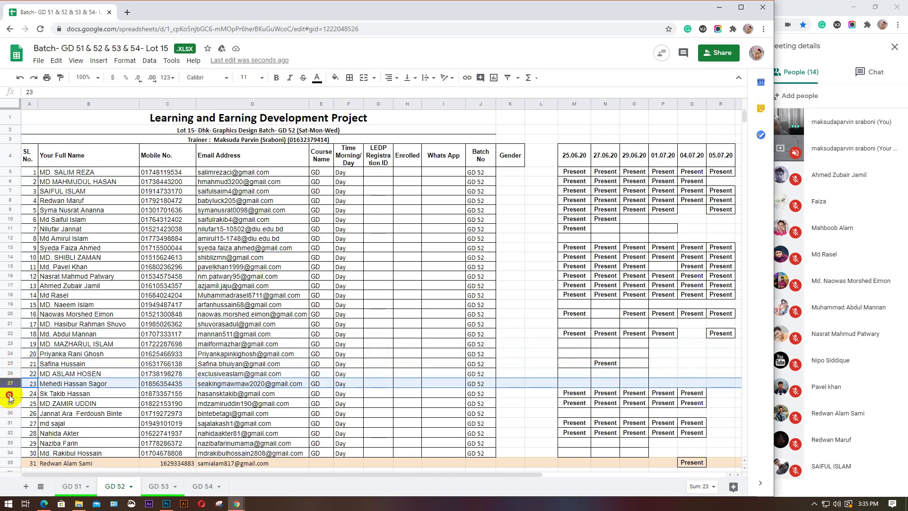
click(8, 394)
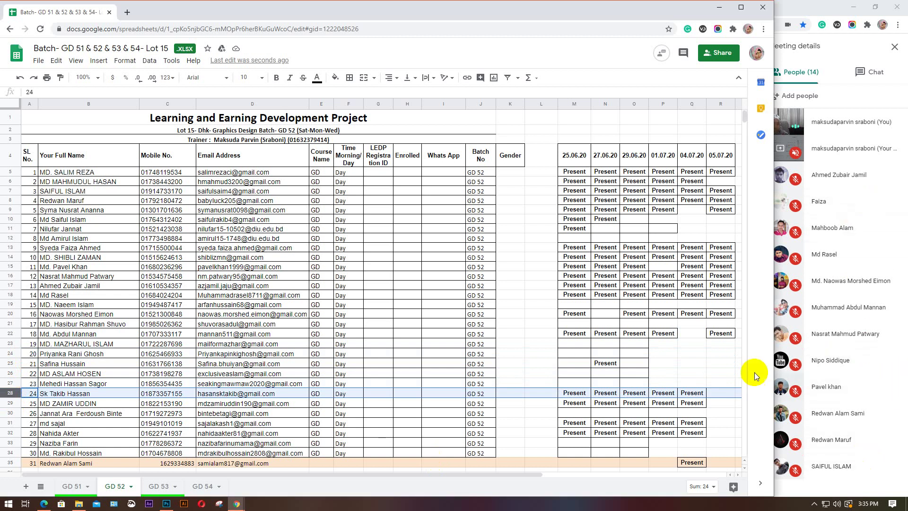
click(11, 403)
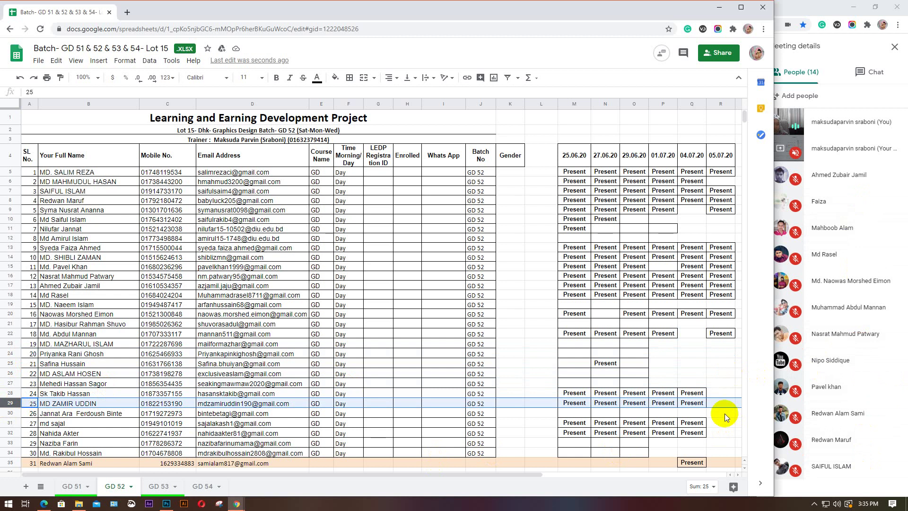
click(7, 412)
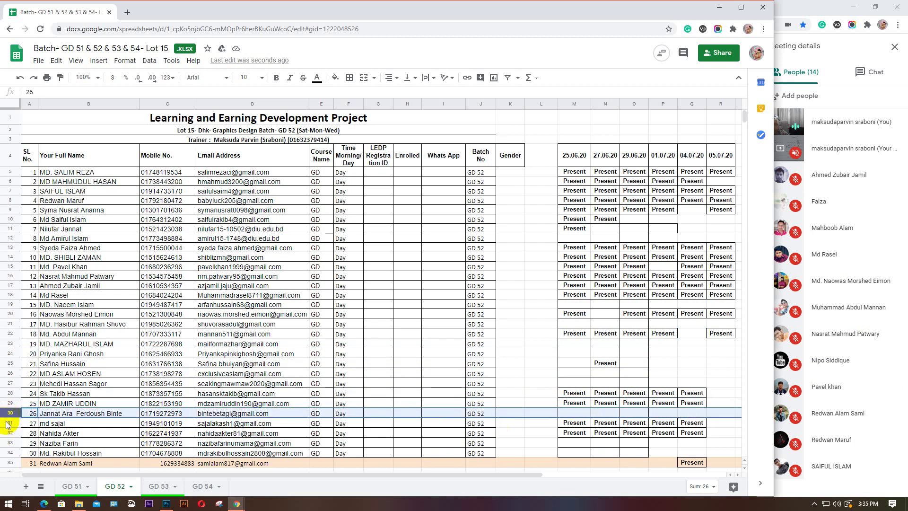
click(7, 423)
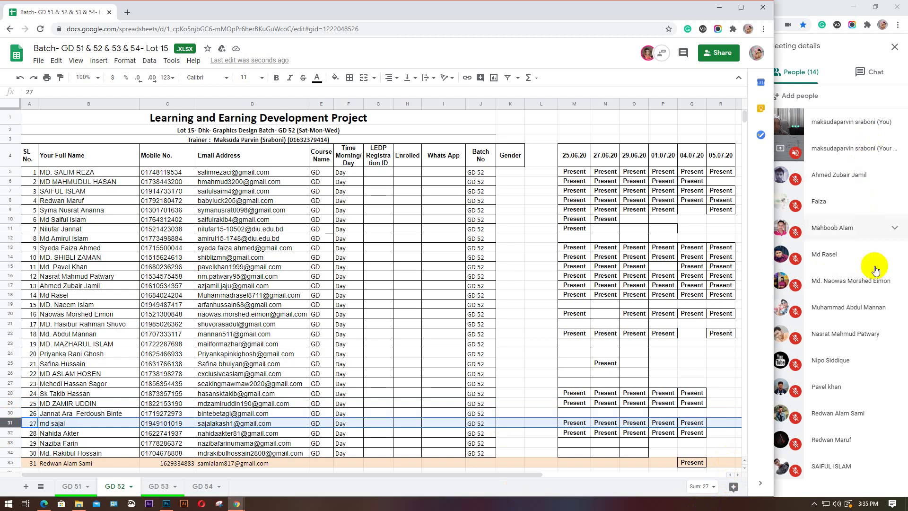
click(9, 432)
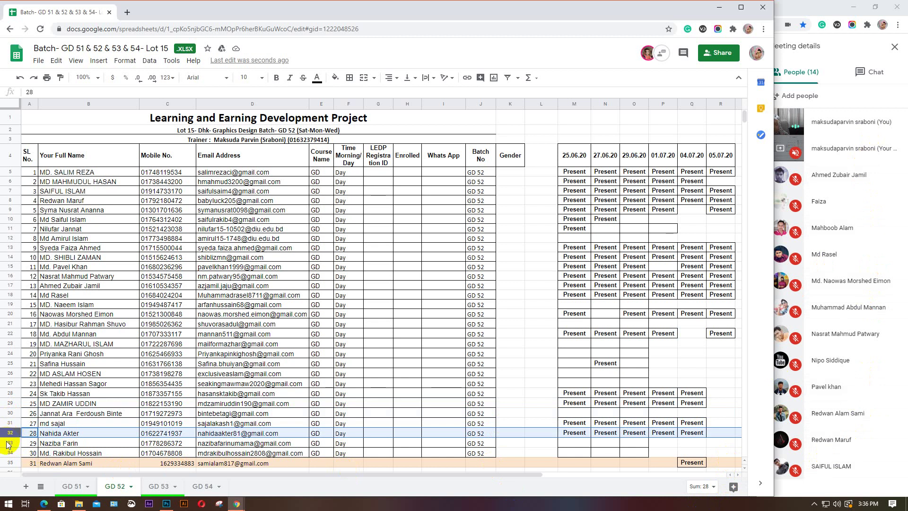
click(7, 443)
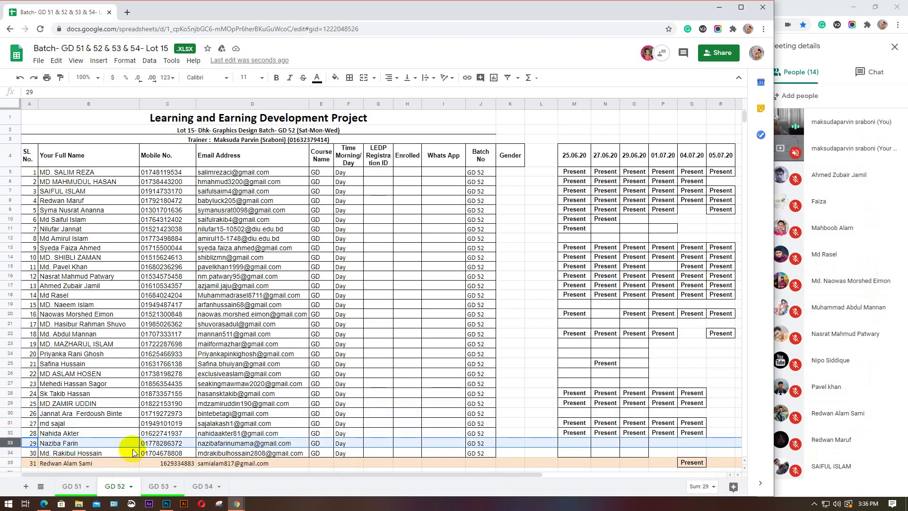
Paste Present into row 35's 05.07.20 cell, then move to the GD 51 sheet
scroll(166, 438, down, 1)
click(717, 436)
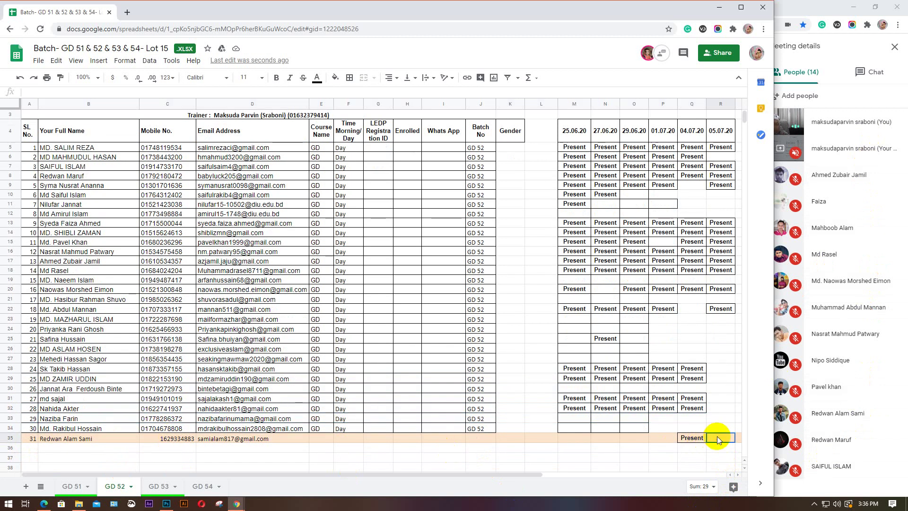
text(Present)
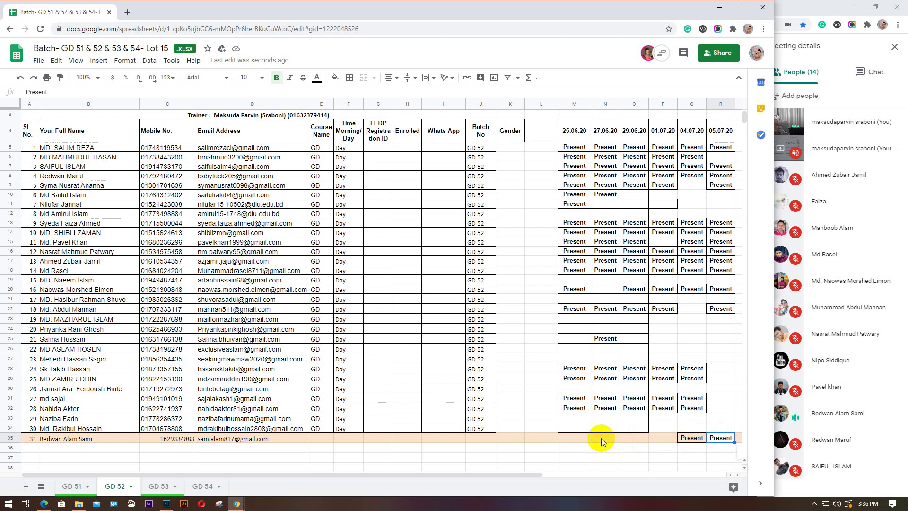
click(664, 436)
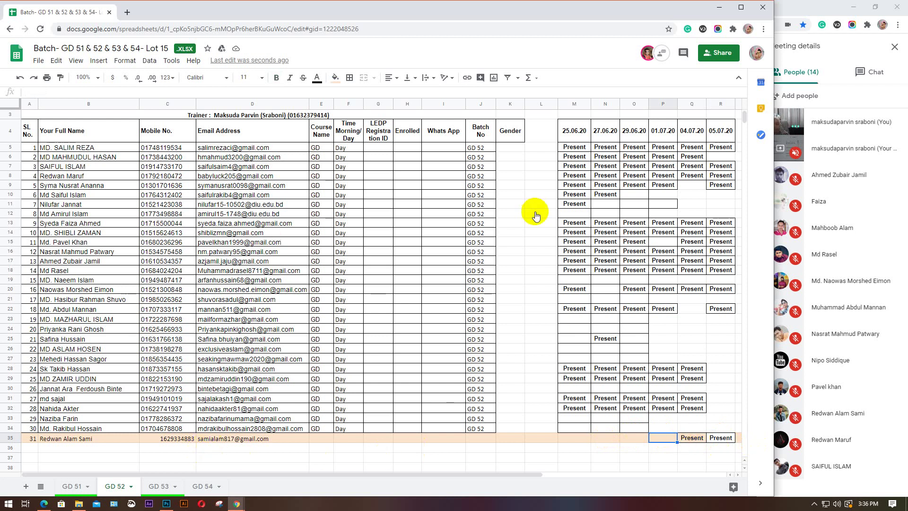
click(176, 504)
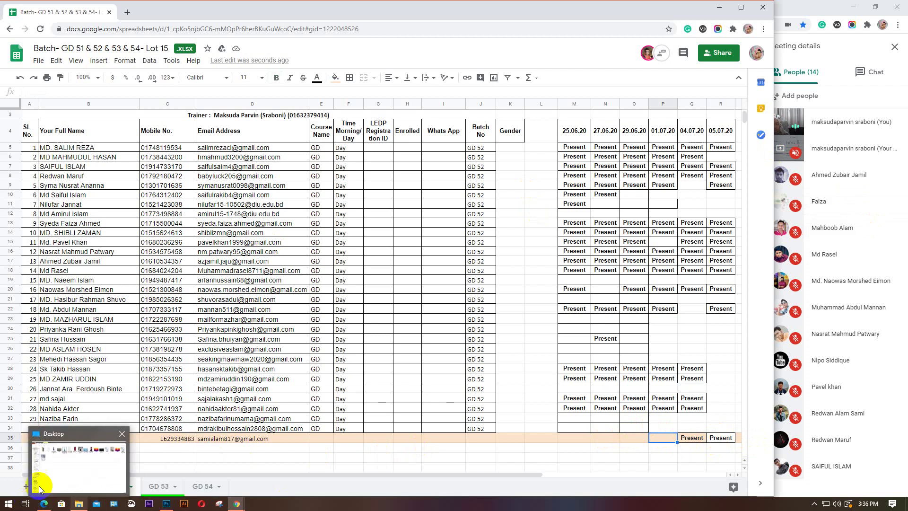
click(72, 487)
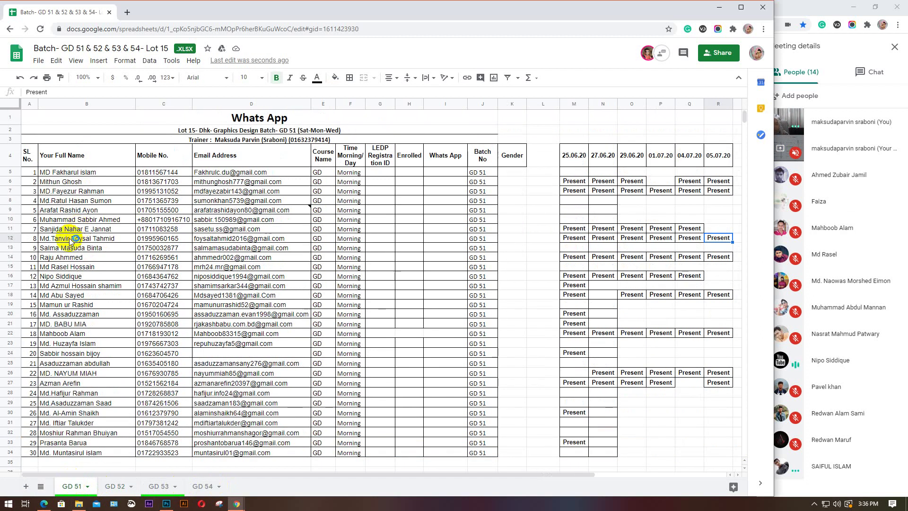
Paste Present into row 16's 05.07.20 cell on GD 51, then bring the Meet call forward
click(10, 276)
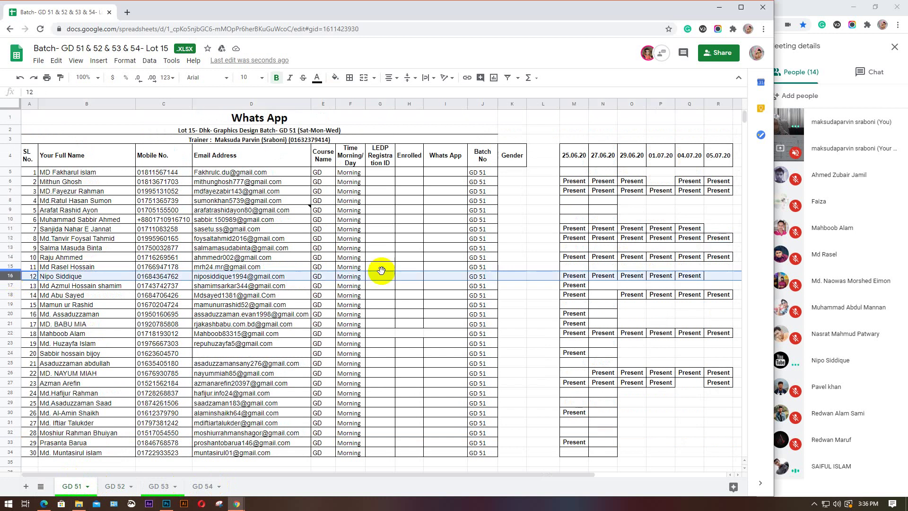
click(717, 276)
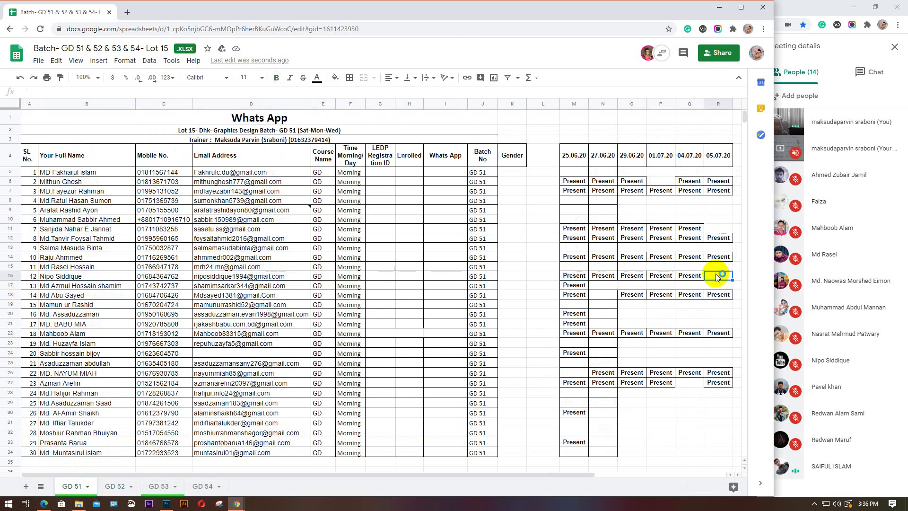
text(Present)
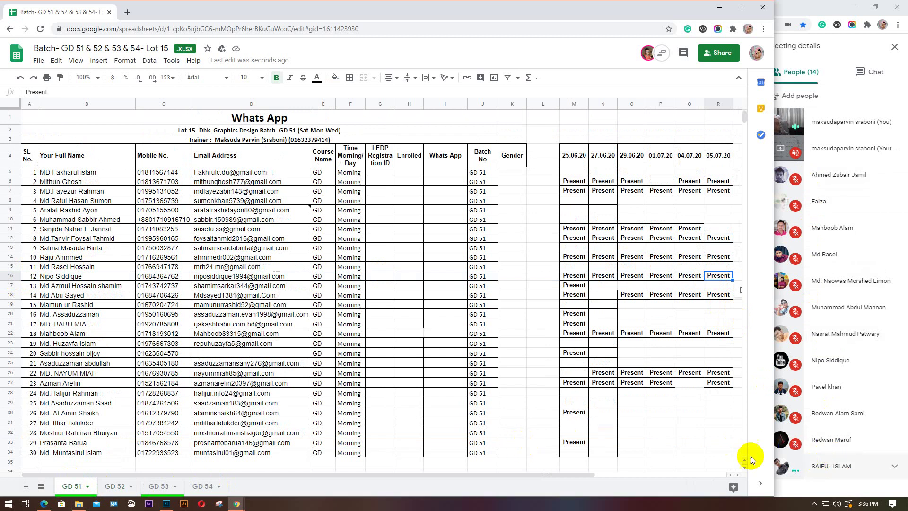
mouse_move(237, 504)
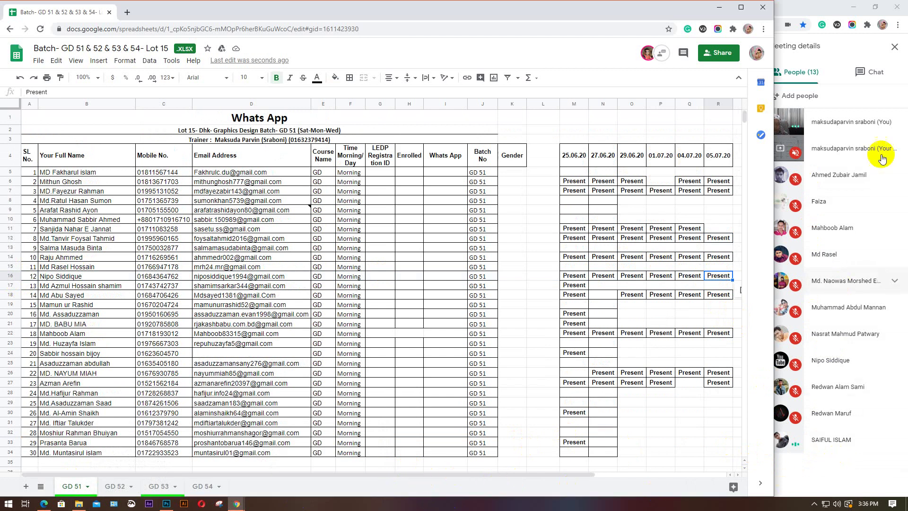
click(820, 472)
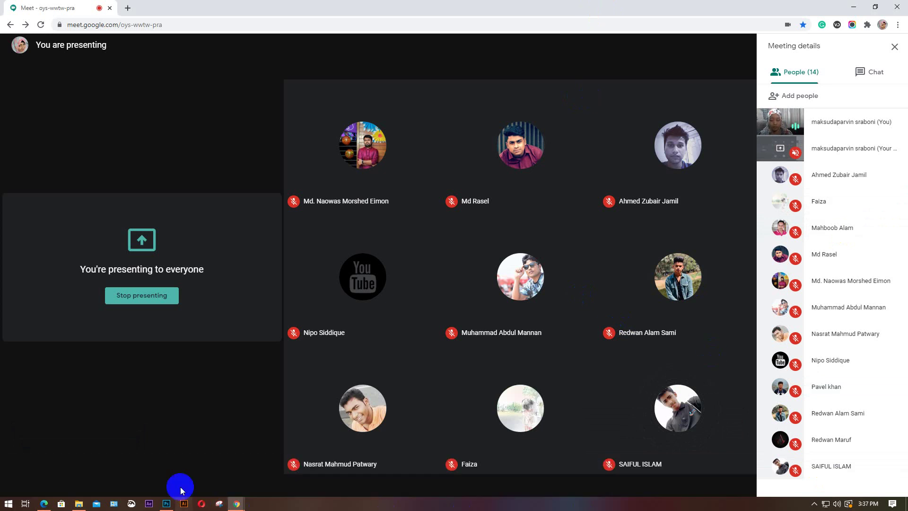
Check the GD 53 roster, go back to GD 52, then minimize the spreadsheet to reveal Meet
mouse_move(239, 504)
click(163, 470)
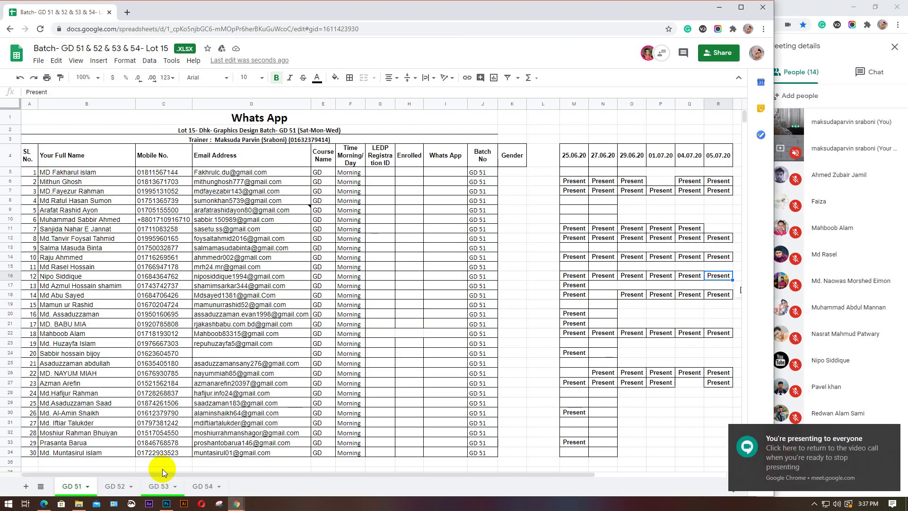
click(159, 486)
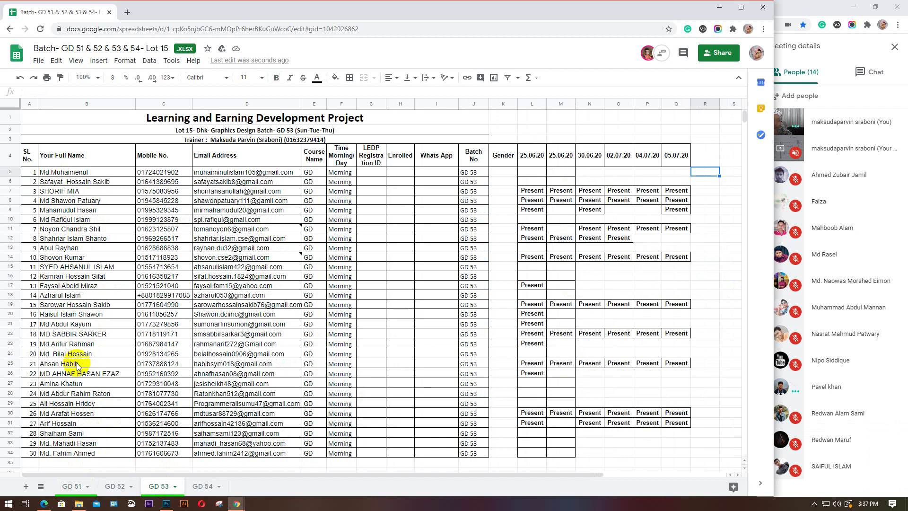
click(119, 486)
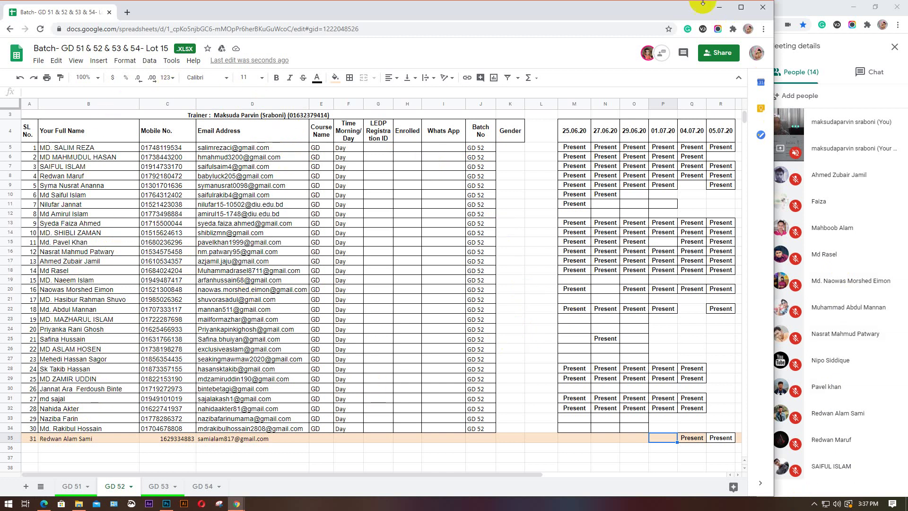
click(719, 7)
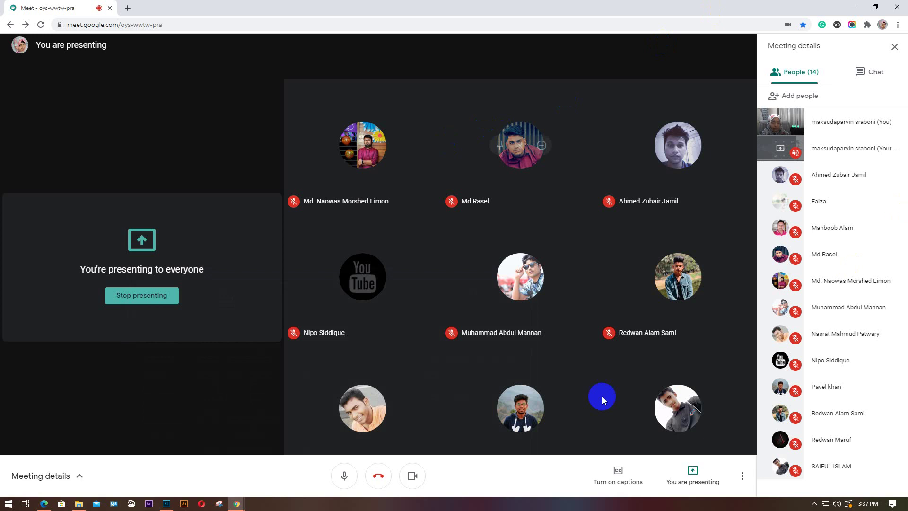
click(172, 506)
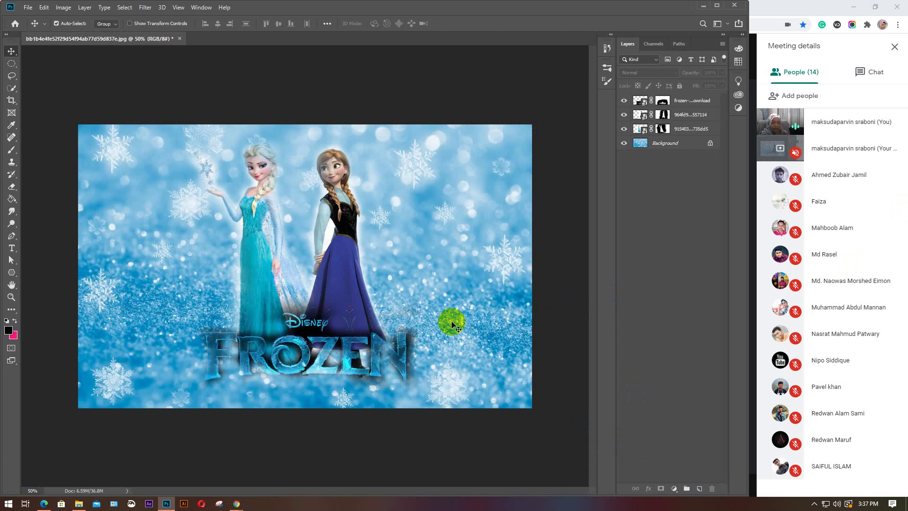
click(704, 5)
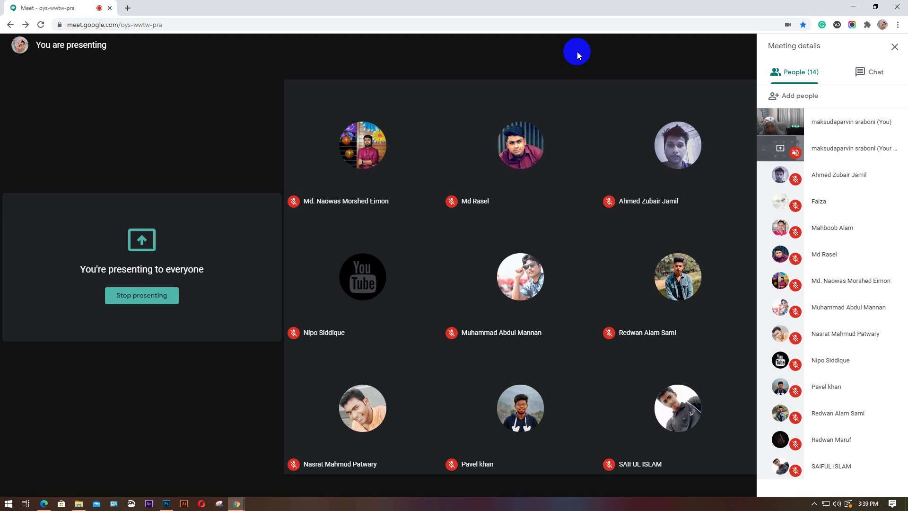
Turn off the camera in the Meet call and bring up the Start menu's app list
click(412, 477)
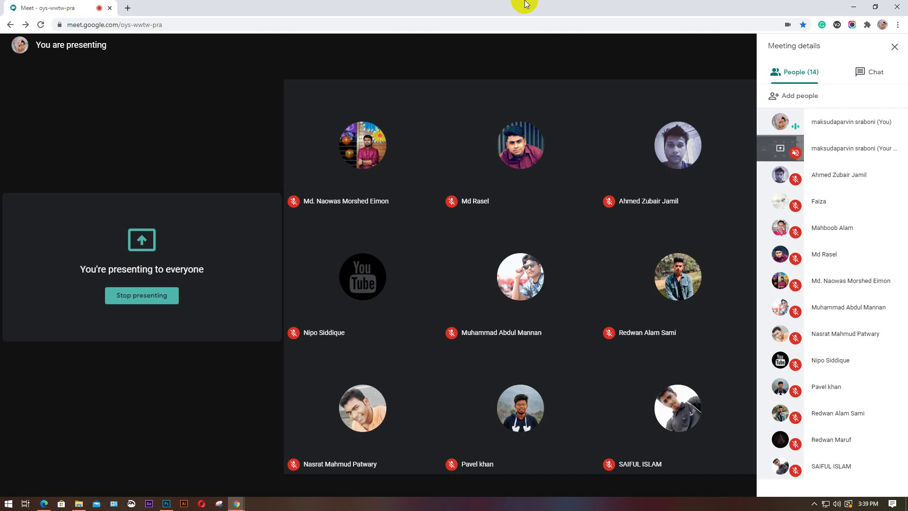
click(52, 285)
Review the two Windows updates pending restart, then close Settings
click(8, 504)
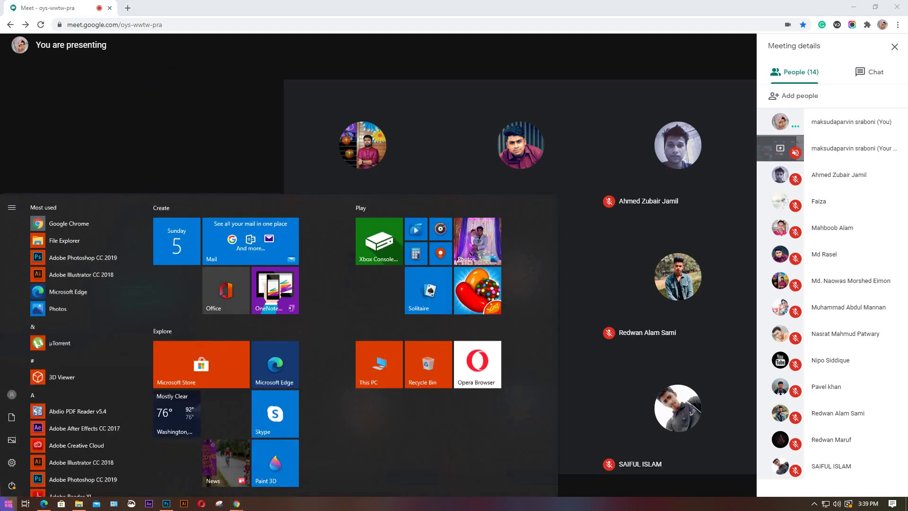
mouse_move(44, 503)
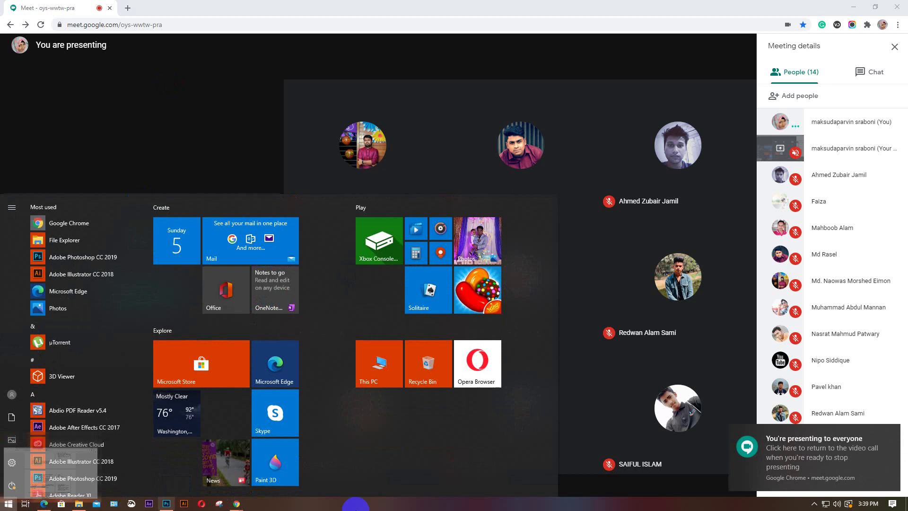
click(849, 504)
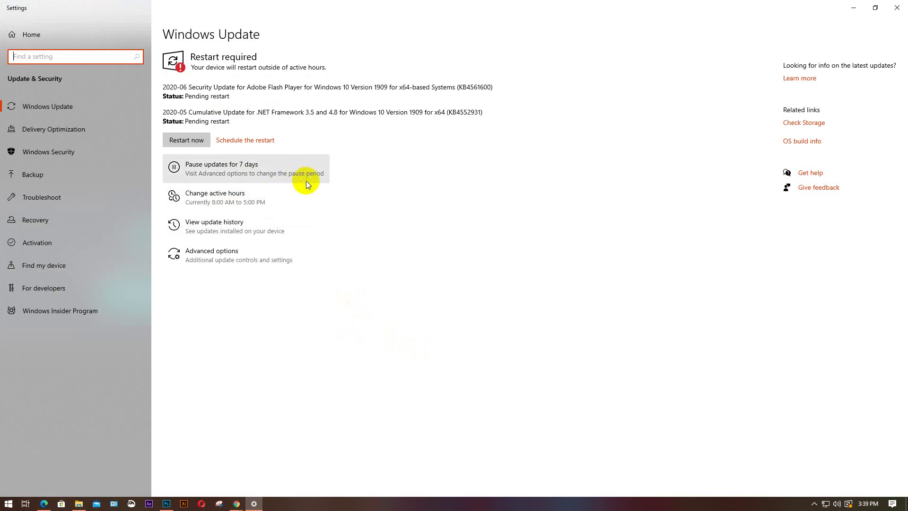
click(895, 15)
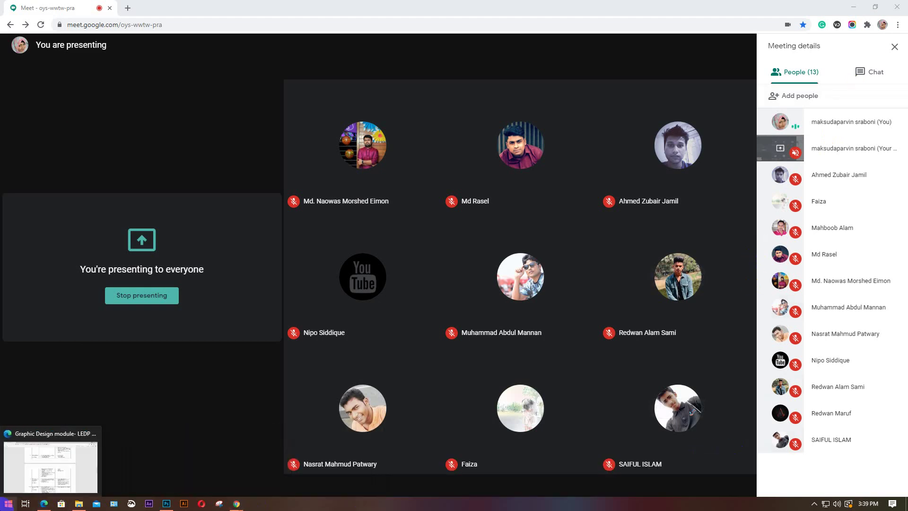
Launch WhatsApp from a Start menu search for 'wh' and move its window up
click(9, 503)
click(8, 503)
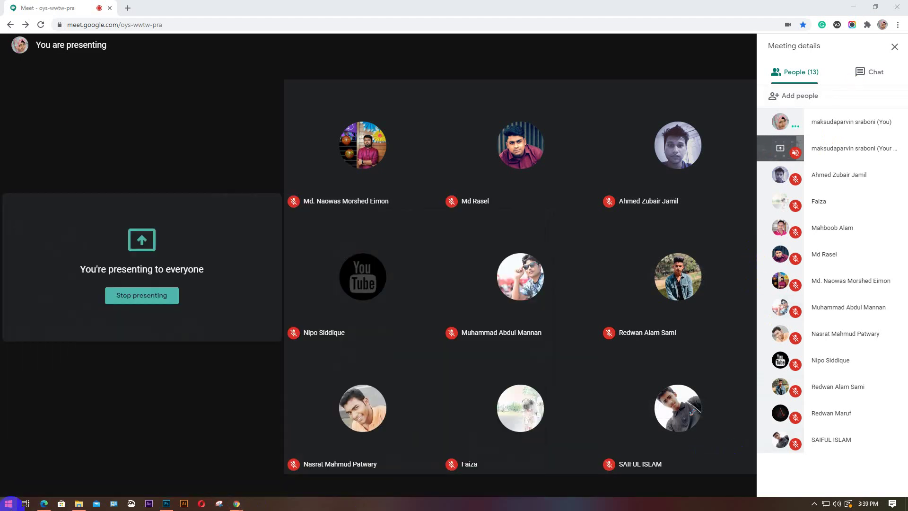
click(9, 504)
text(wh)
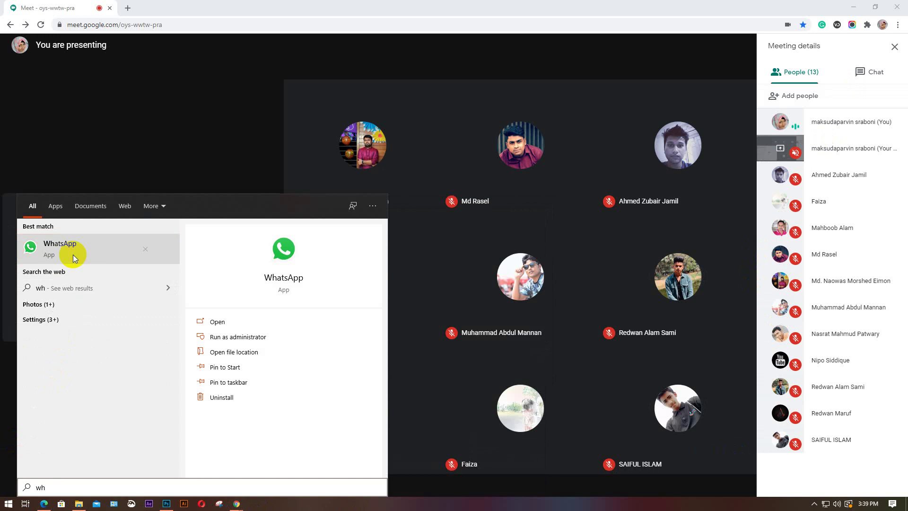
click(115, 251)
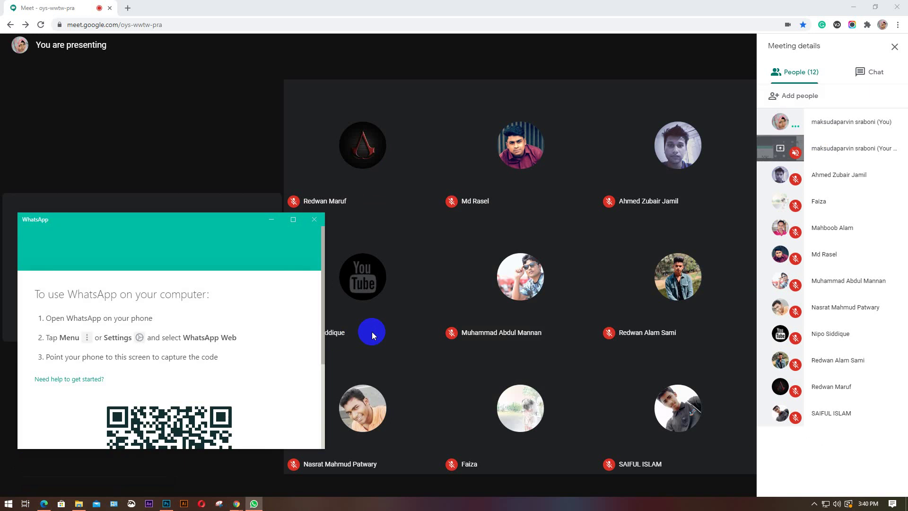
click(175, 218)
drag(173, 214, 161, 35)
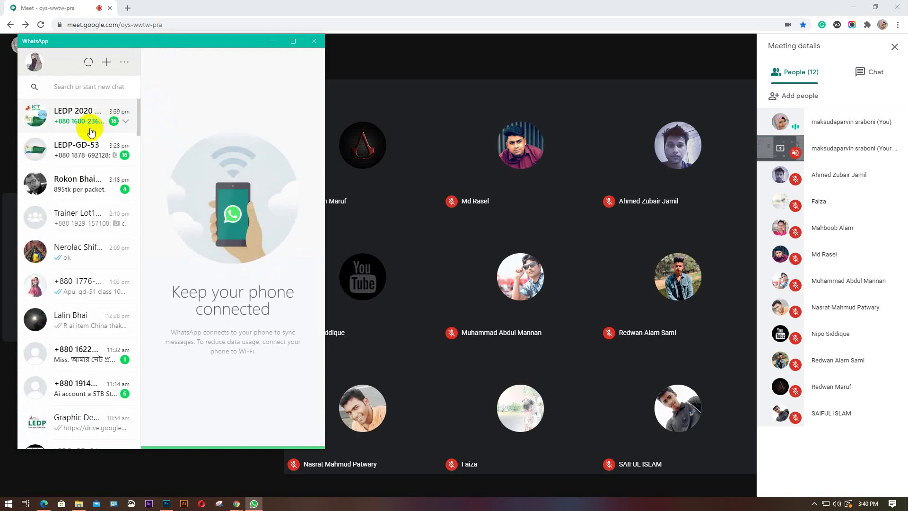
Open the LEDP-GD-53 chat and browse its shared images, including the Captain Marvel poster
click(82, 155)
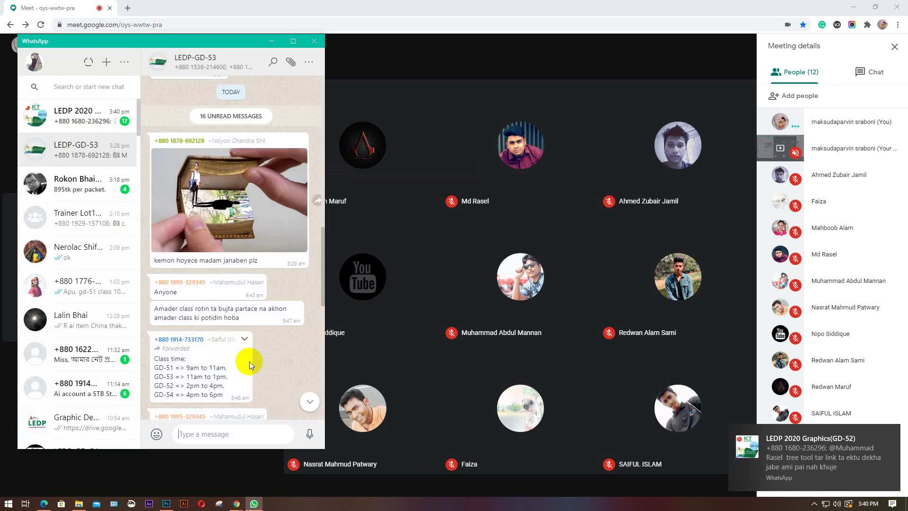
scroll(249, 362, up, 10)
scroll(250, 365, up, 15)
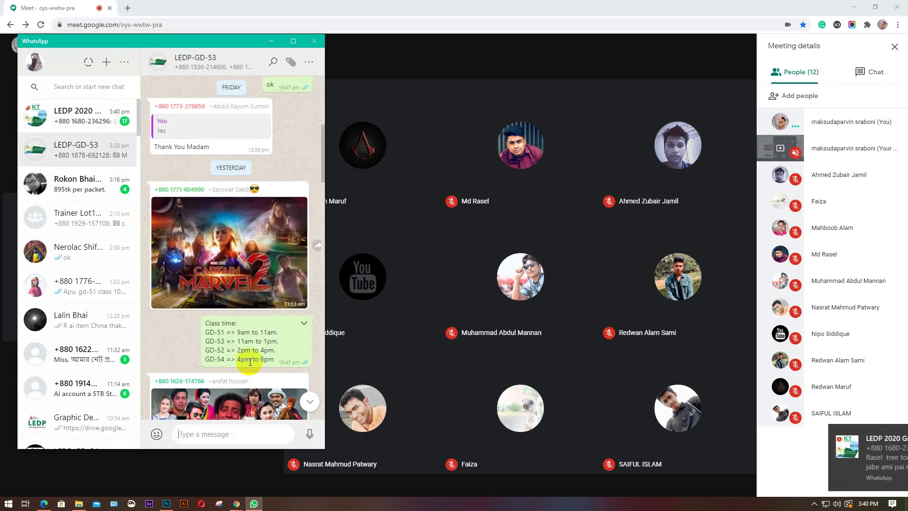
scroll(250, 362, down, 3)
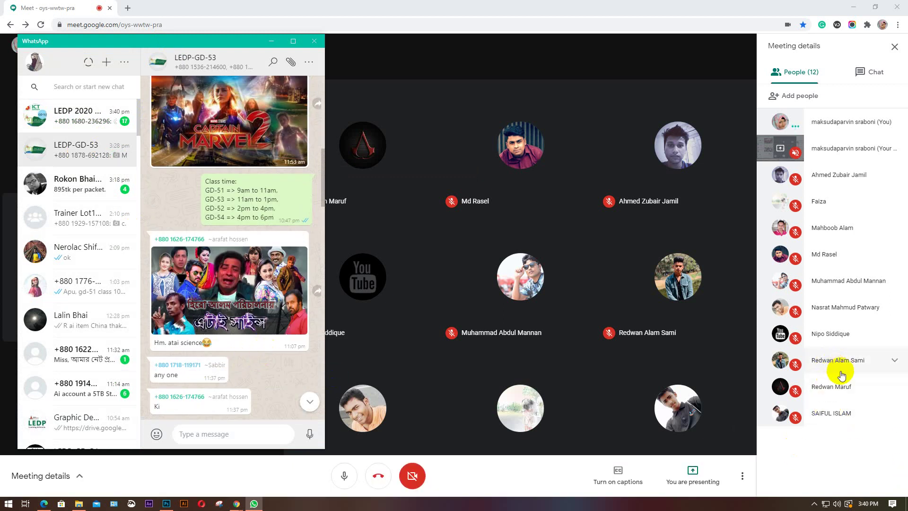
click(219, 294)
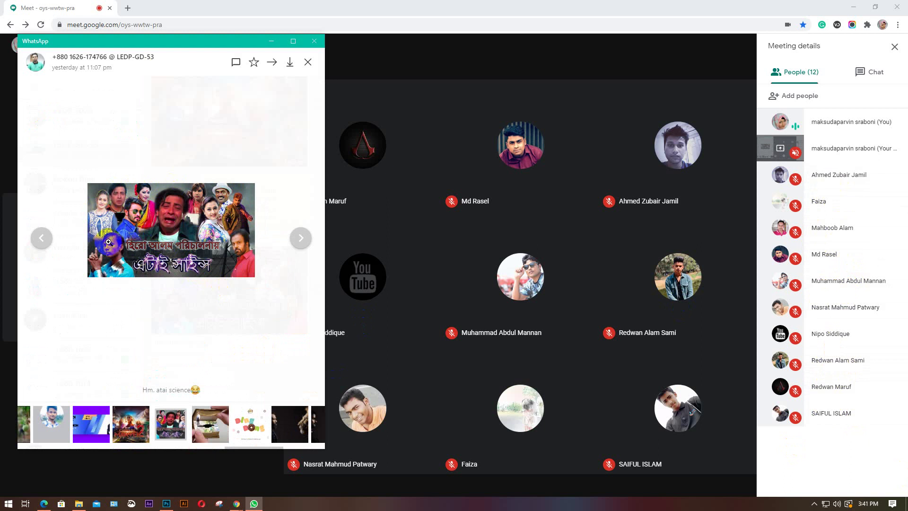
click(131, 427)
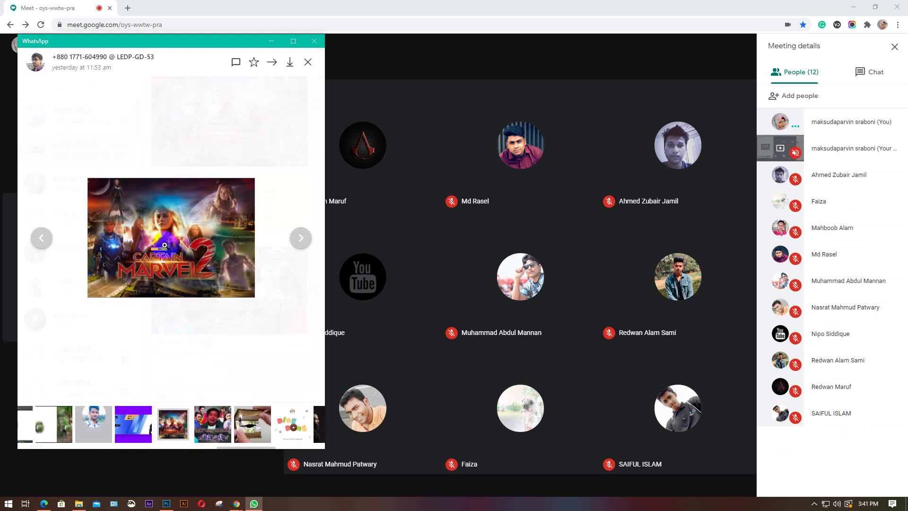
click(52, 411)
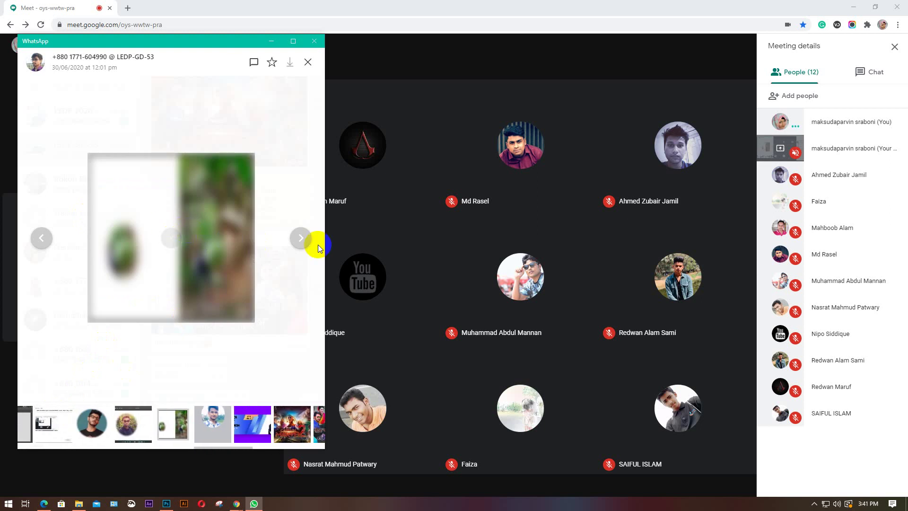
click(307, 63)
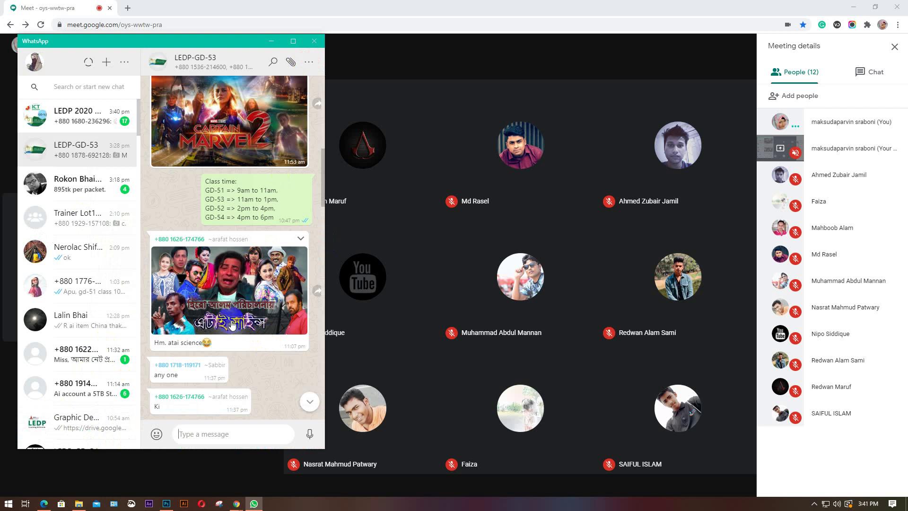
Scroll up the LEDP-GD-53 chat to the reply with the student's name, mobile and e-mail
scroll(232, 323, up, 5)
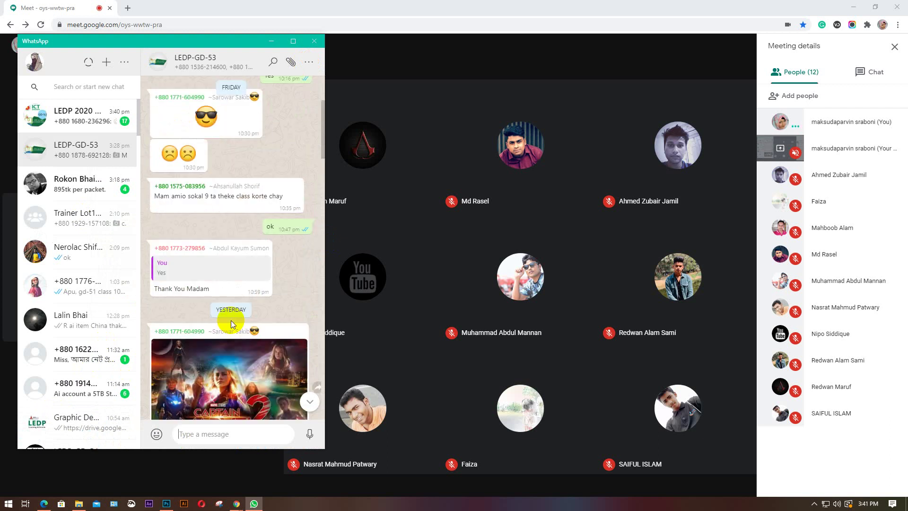
scroll(230, 319, up, 3)
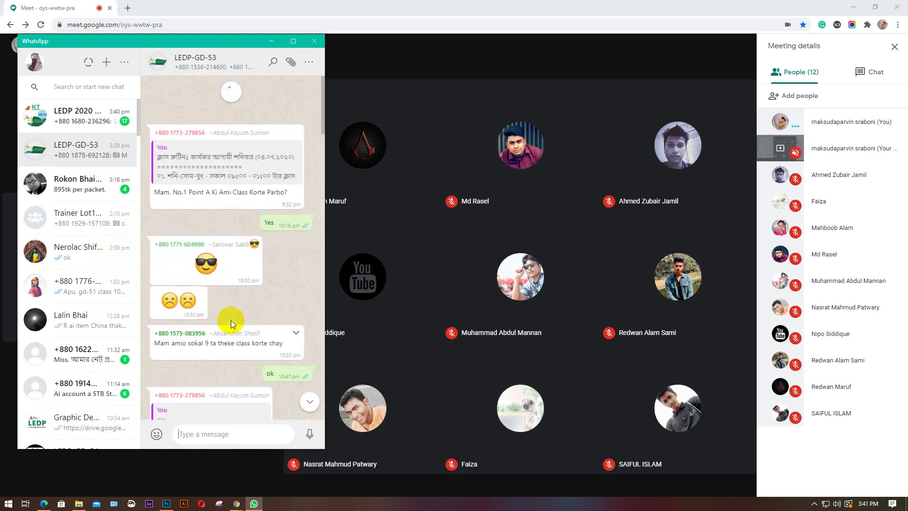
scroll(226, 296, up, 2)
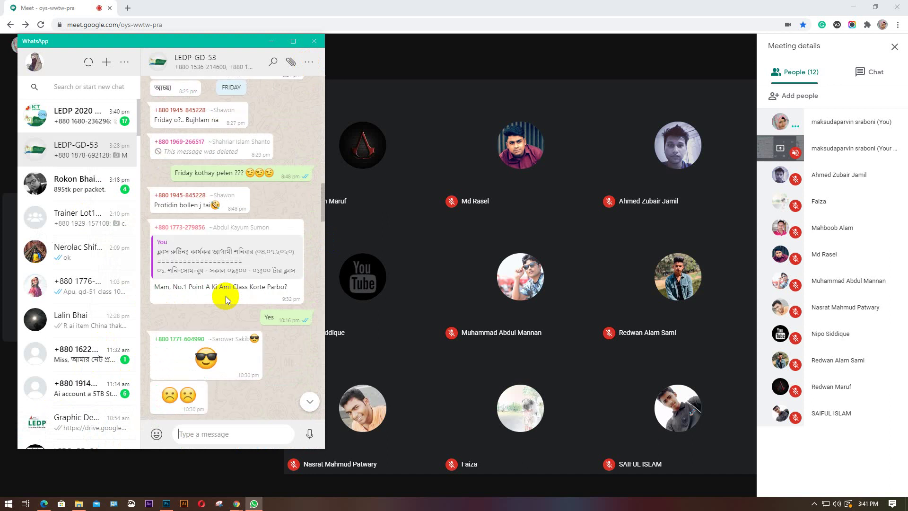
scroll(225, 296, up, 8)
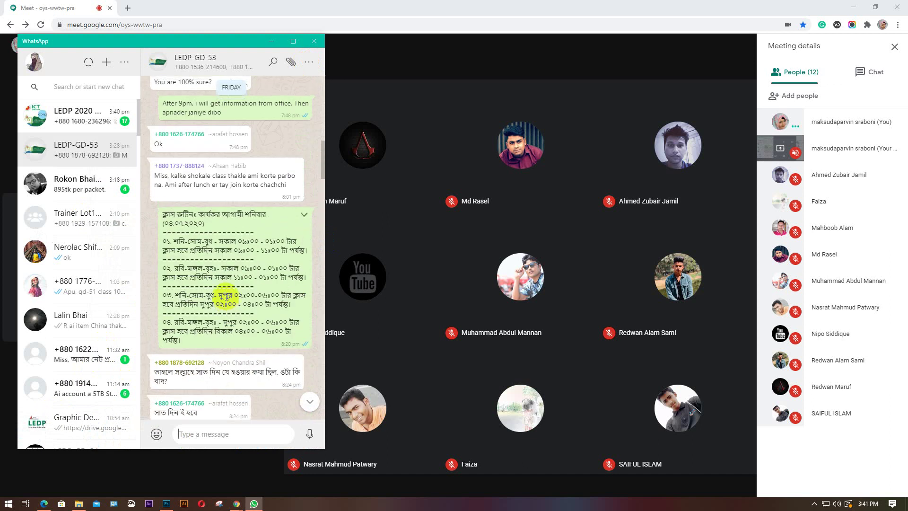
scroll(225, 296, up, 6)
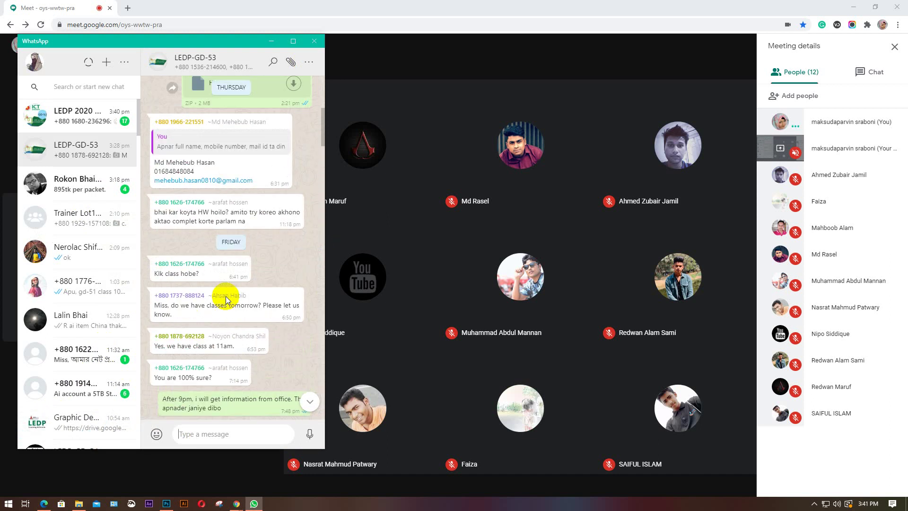
scroll(226, 296, up, 3)
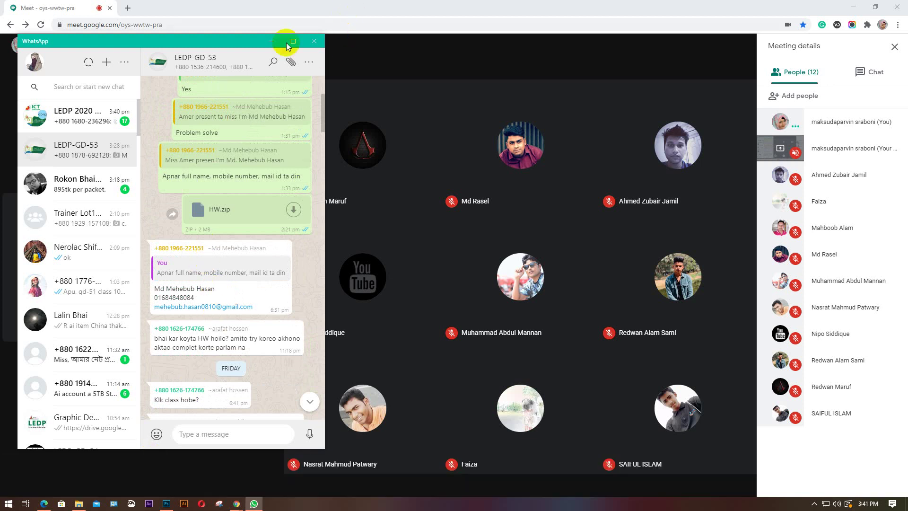
Move WhatsApp to the right side and bring the attendance spreadsheet forward
drag(196, 40, 770, 74)
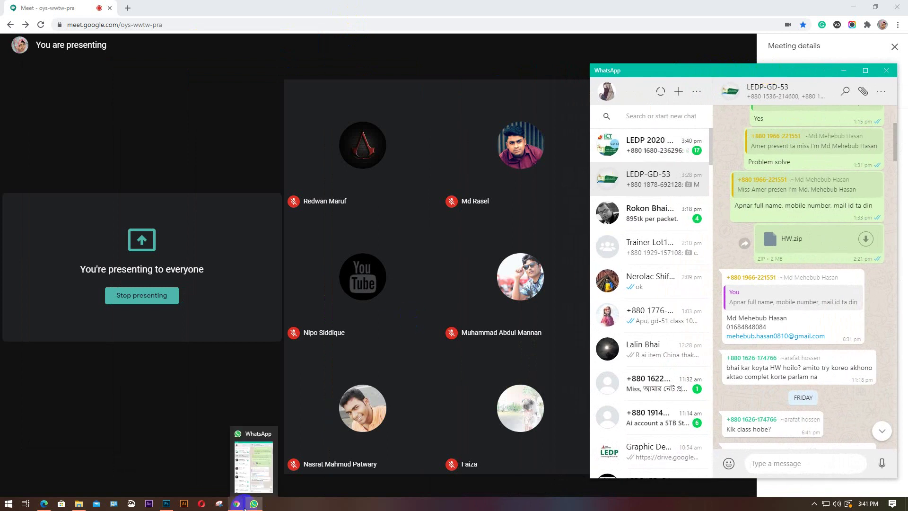
mouse_move(236, 504)
click(151, 469)
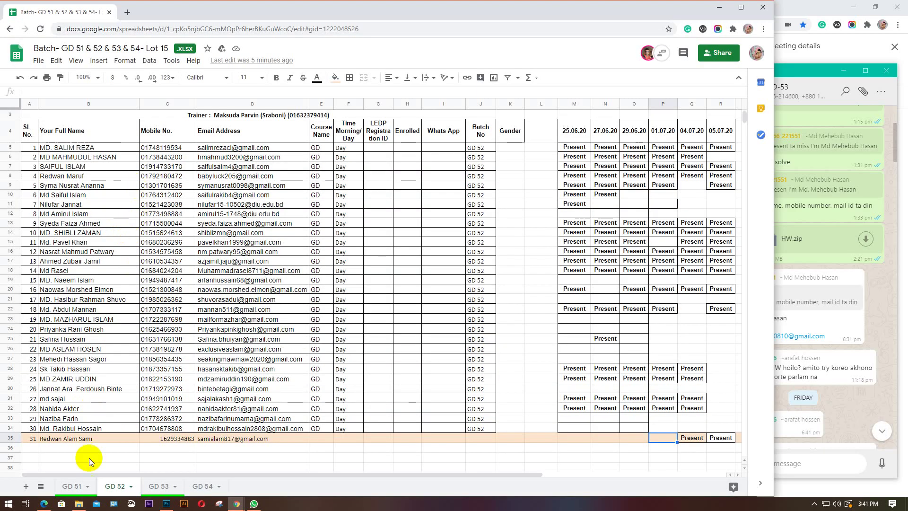
On GD 53, enter serial number 31 in A35 and copy B34's name into B35
click(160, 490)
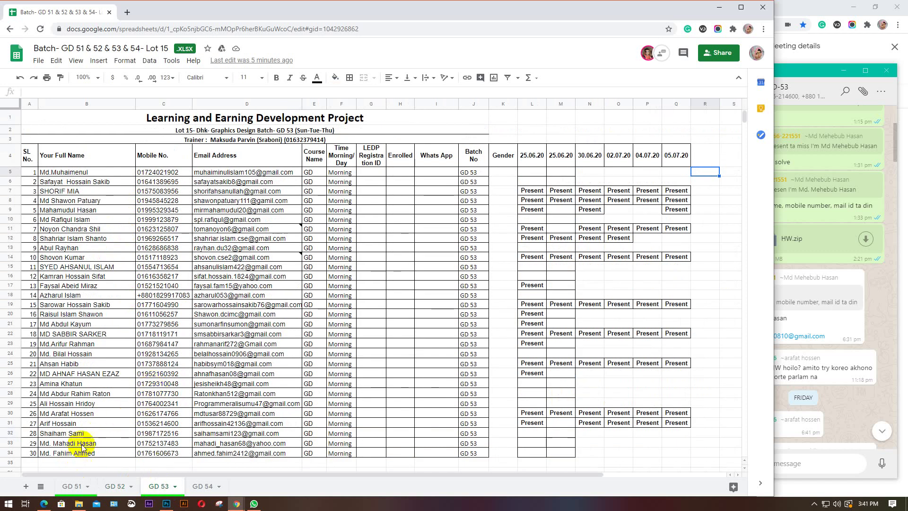
scroll(106, 397, down, 1)
click(31, 397)
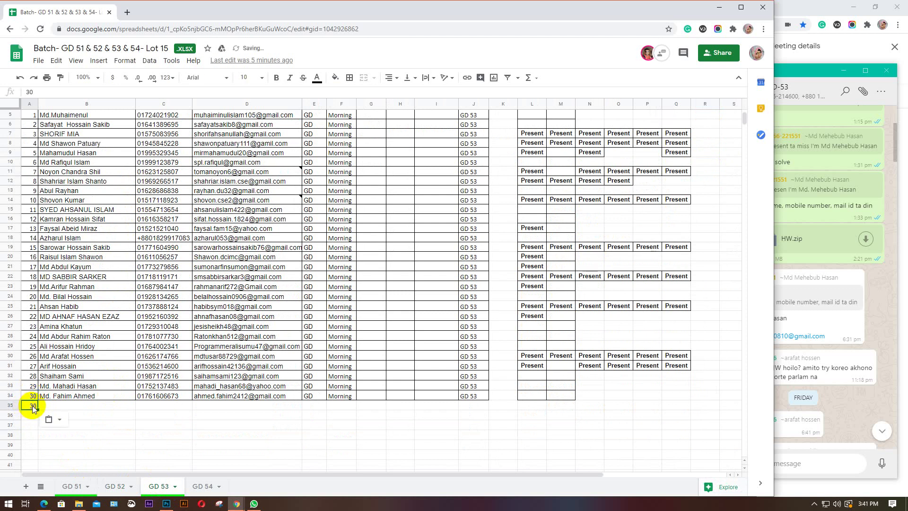
text(30)
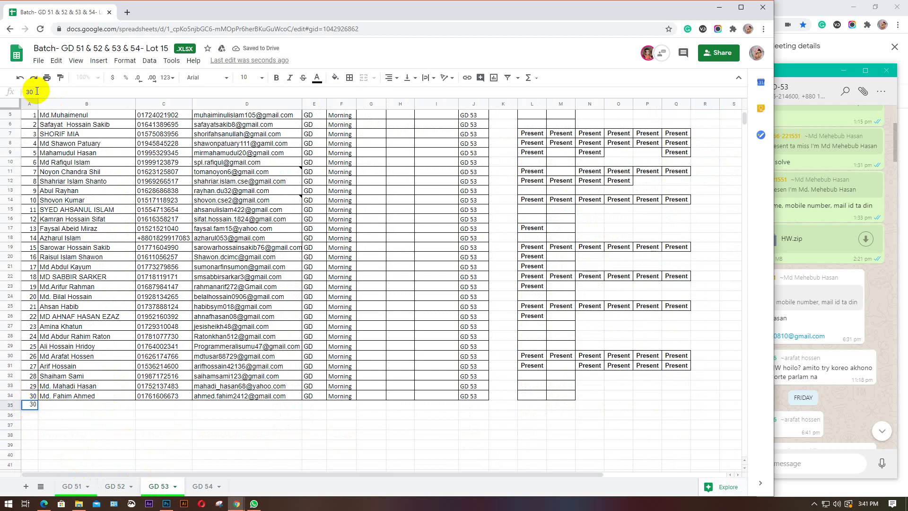
click(69, 400)
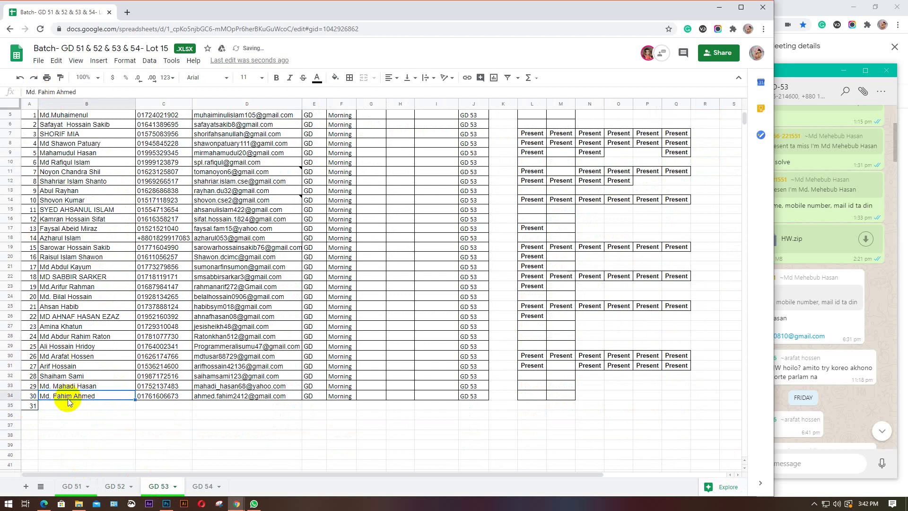
key(ctrl+c)
click(69, 408)
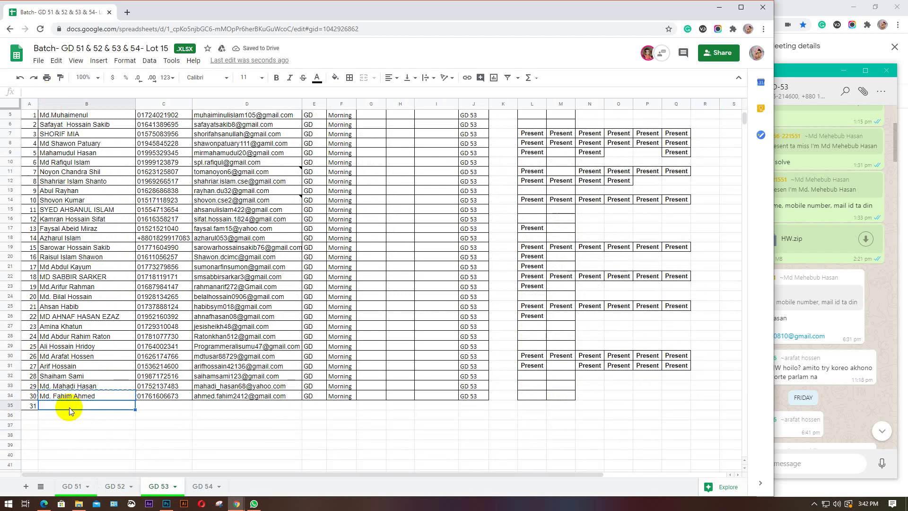
key(ctrl+v)
Replace the duplicated name in B35 with the new student's full name from WhatsApp
click(847, 403)
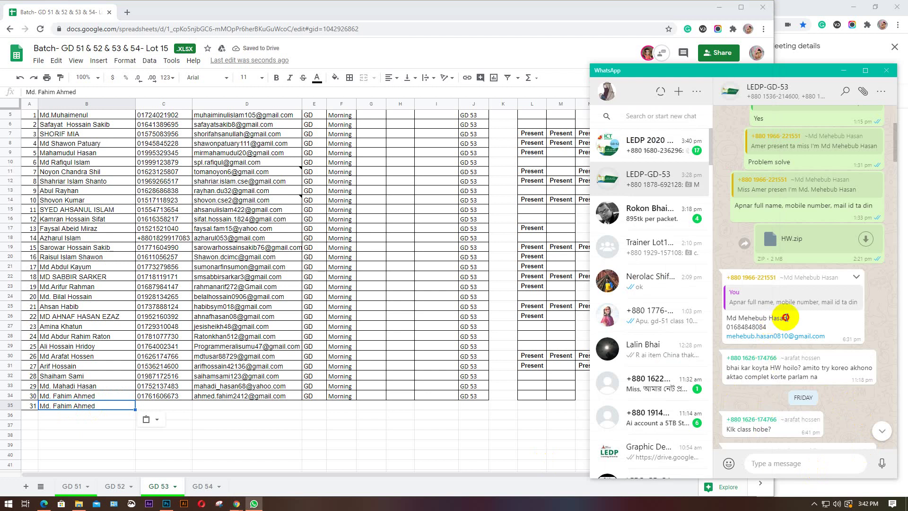
drag(786, 318, 727, 320)
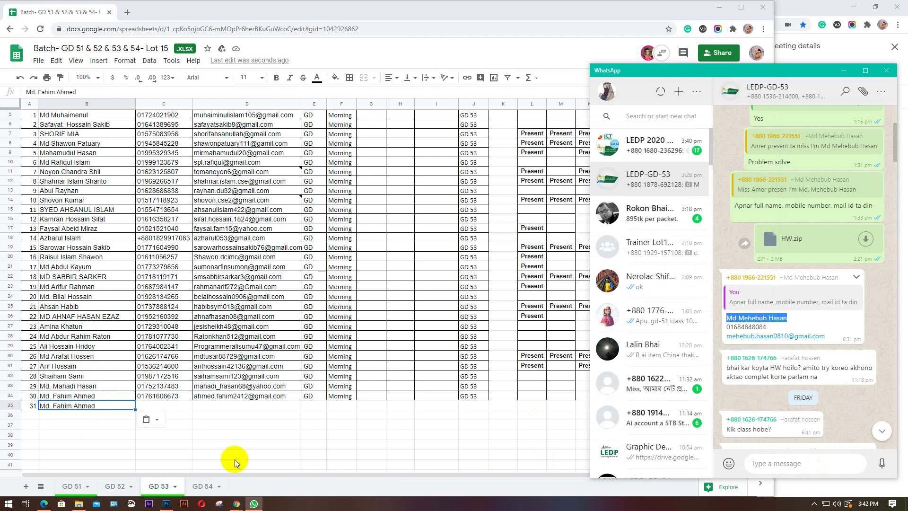
click(105, 407)
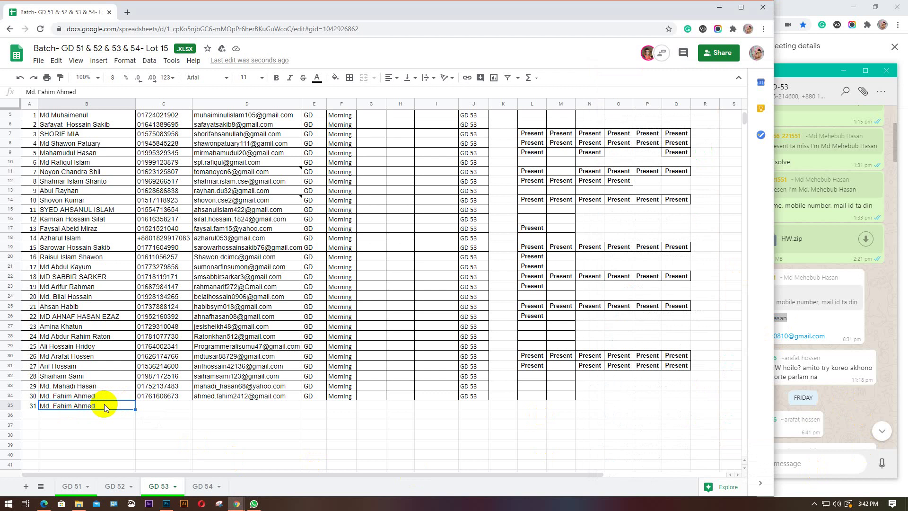
drag(85, 92, 20, 97)
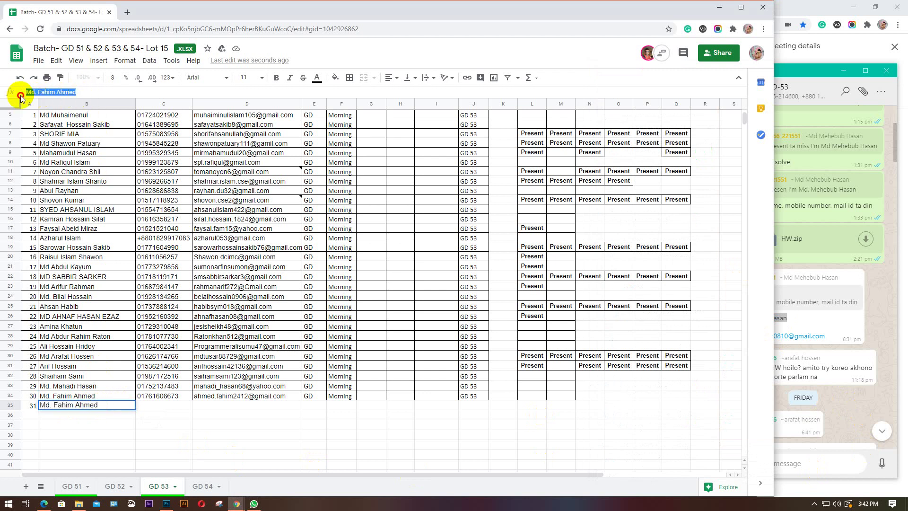
key(ctrl+v)
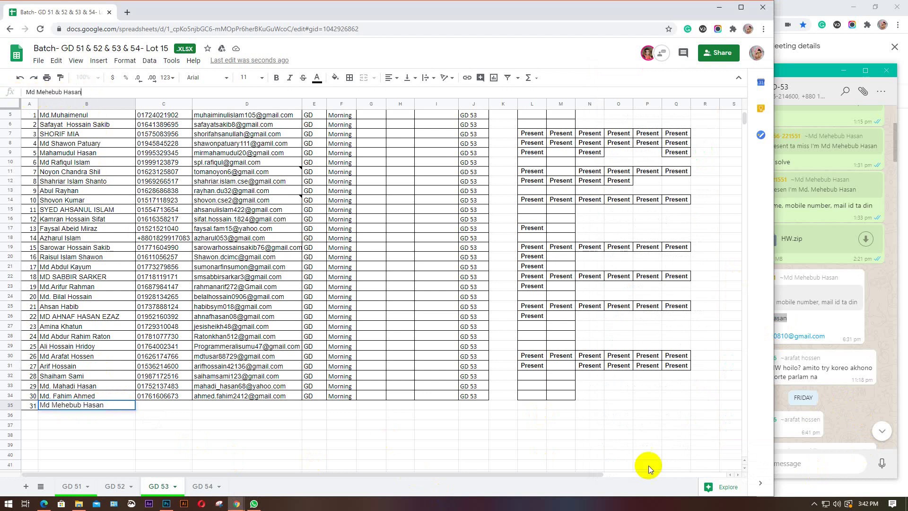
Copy row 34's phone number and e-mail into C35 and D35 as placeholders
click(818, 396)
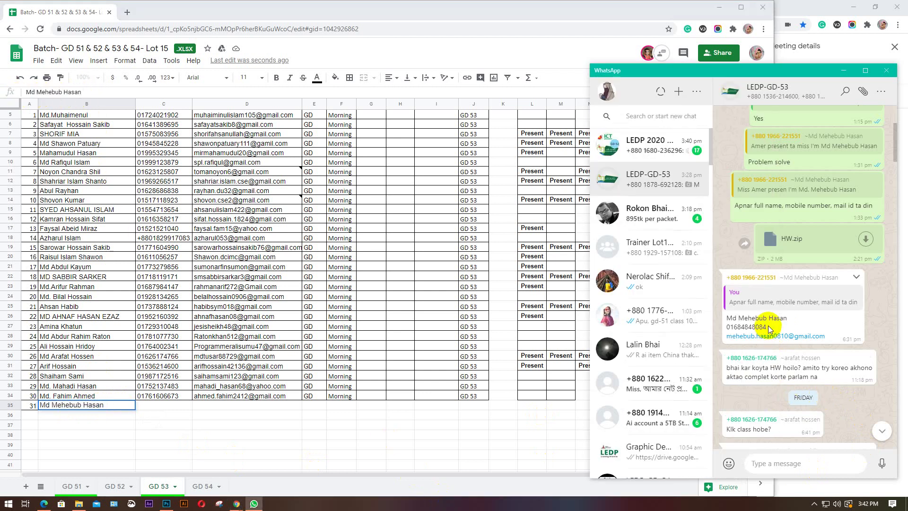
click(153, 398)
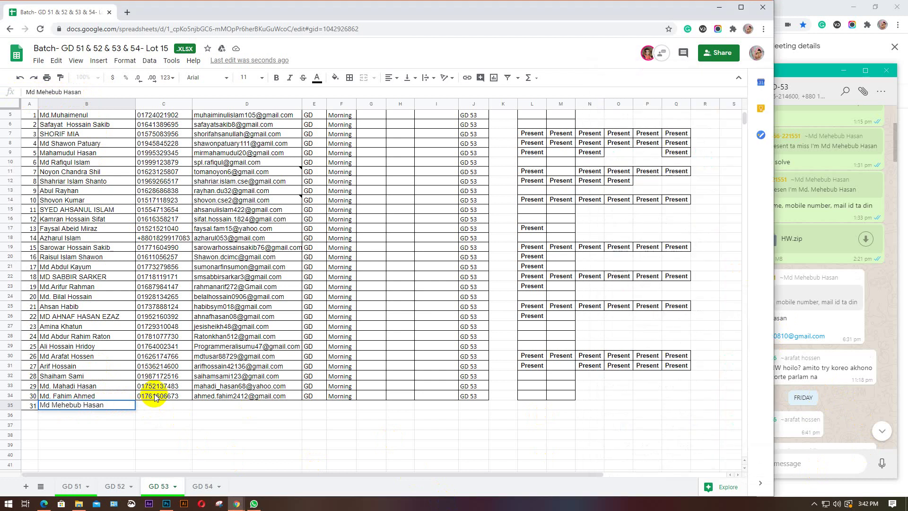
double_click(154, 398)
click(156, 407)
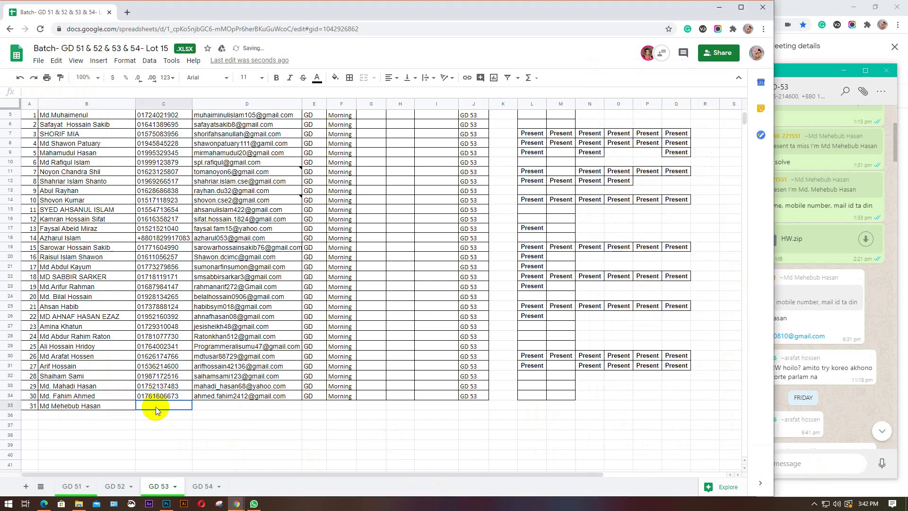
key(ctrl+v)
click(226, 398)
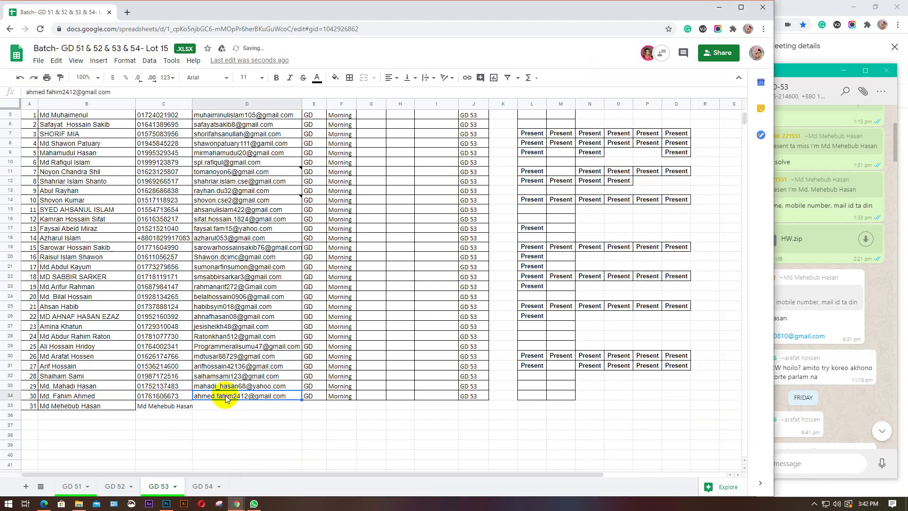
click(229, 405)
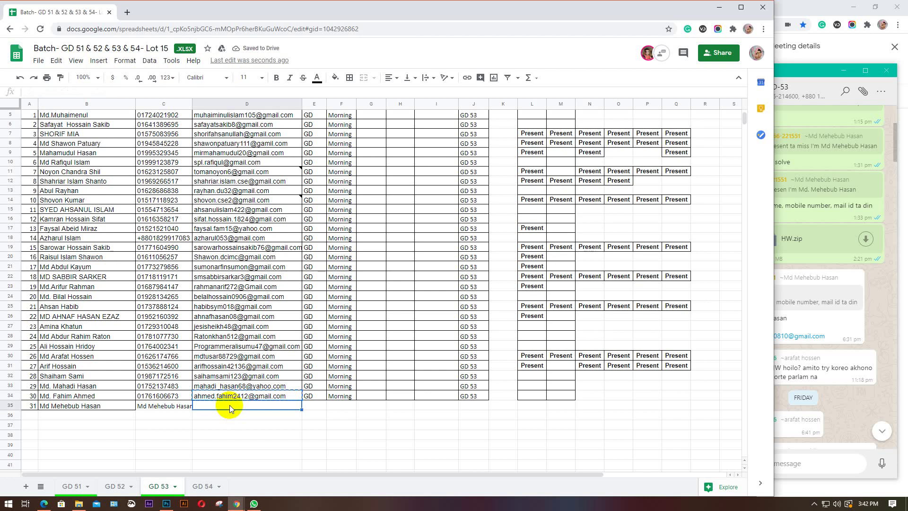
key(ctrl+v)
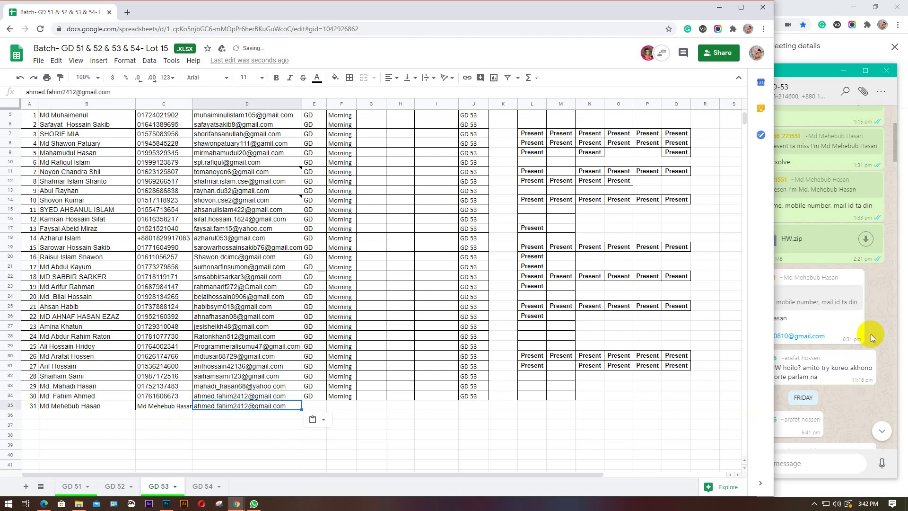
Put the student's mobile number from the WhatsApp message into C35
click(870, 334)
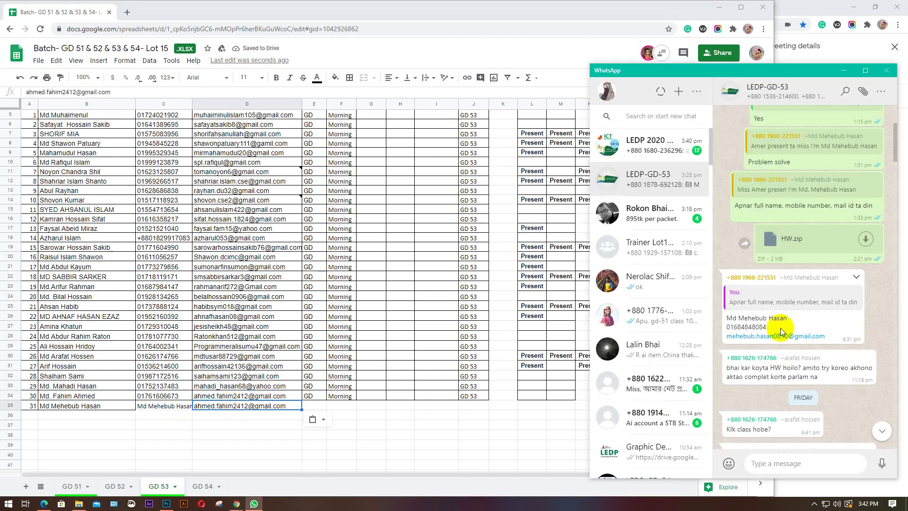
click(163, 400)
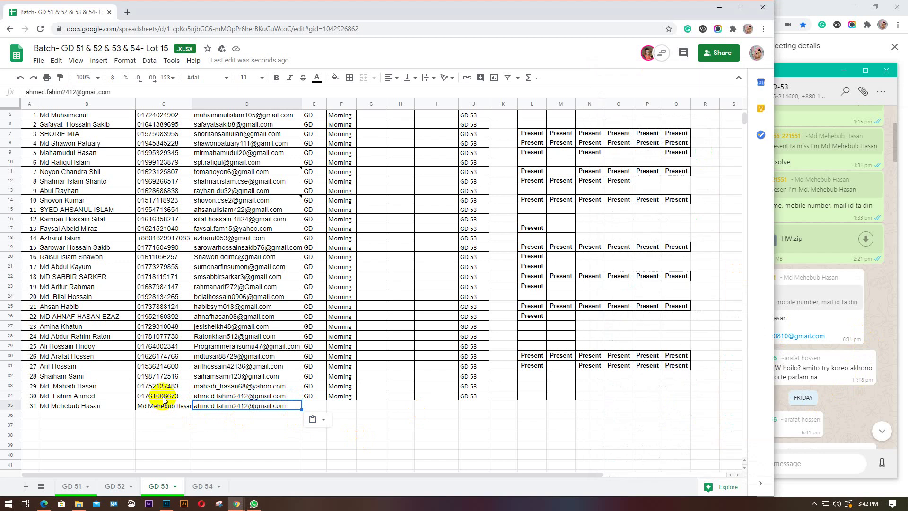
click(163, 399)
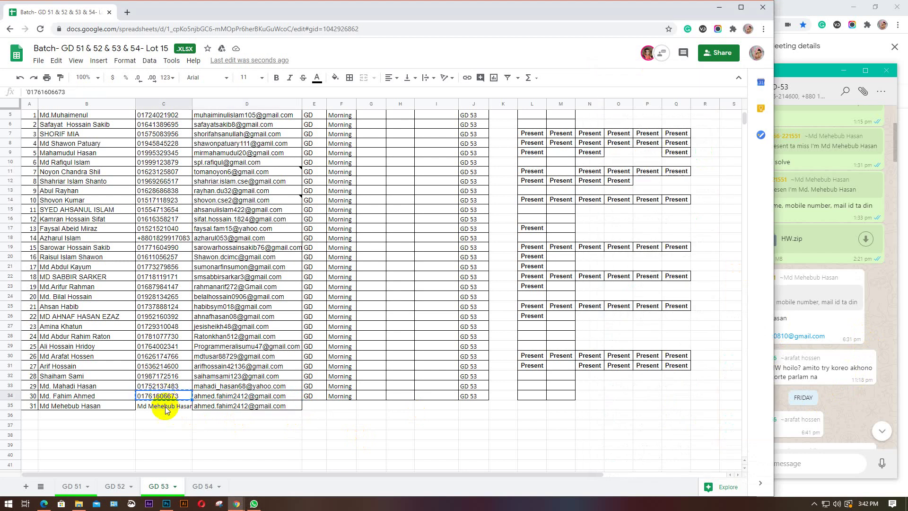
click(166, 407)
key(ctrl+v)
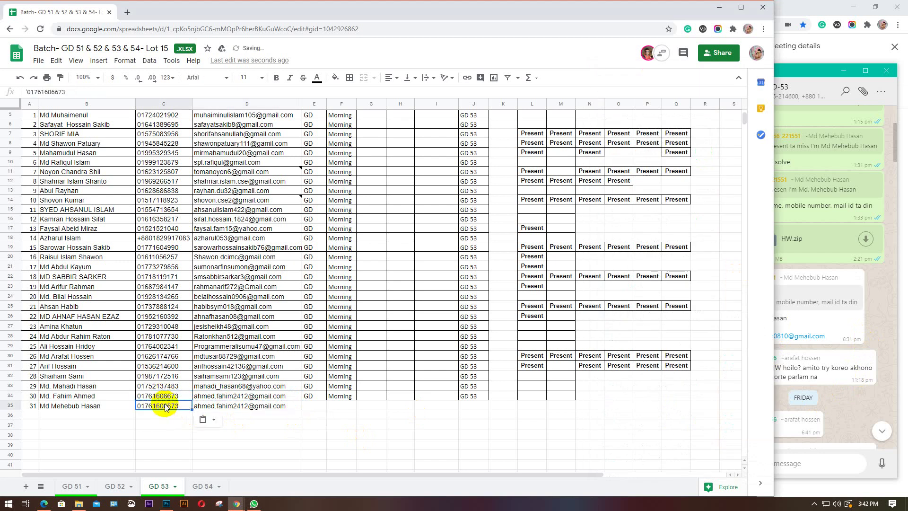
click(875, 338)
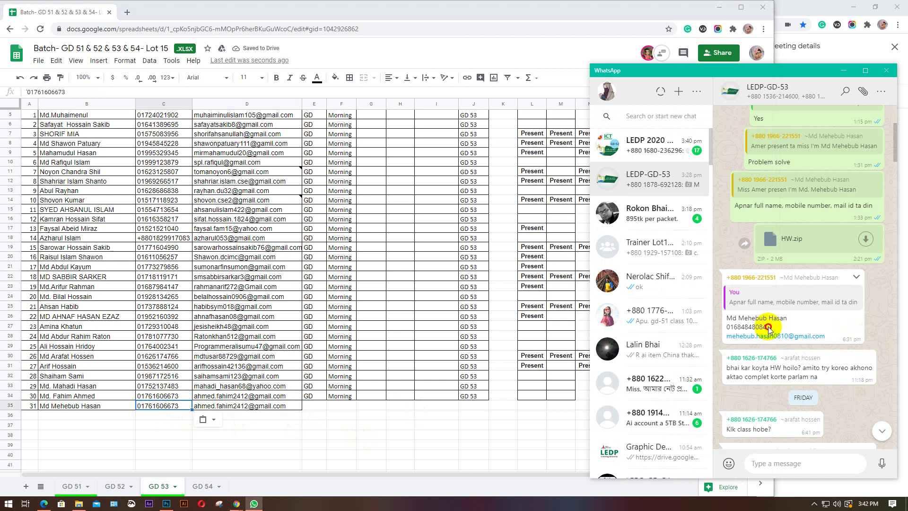
drag(768, 327, 727, 328)
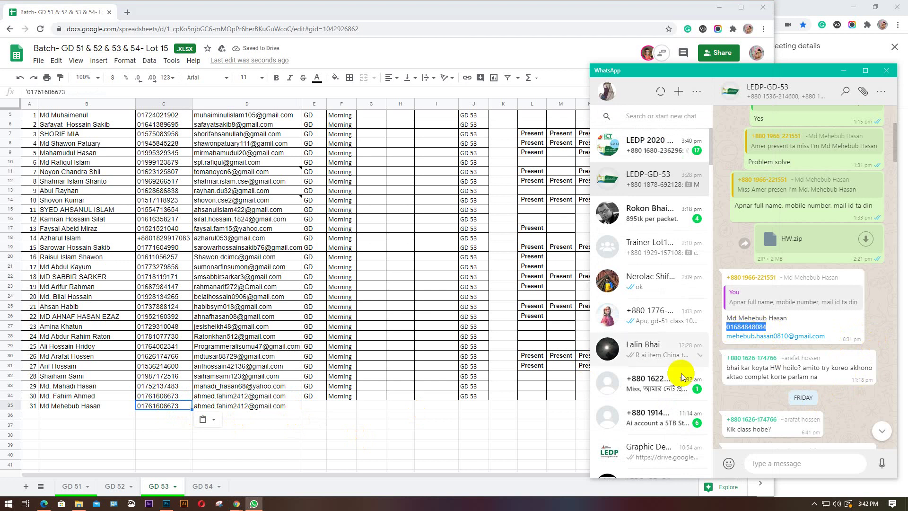
click(180, 408)
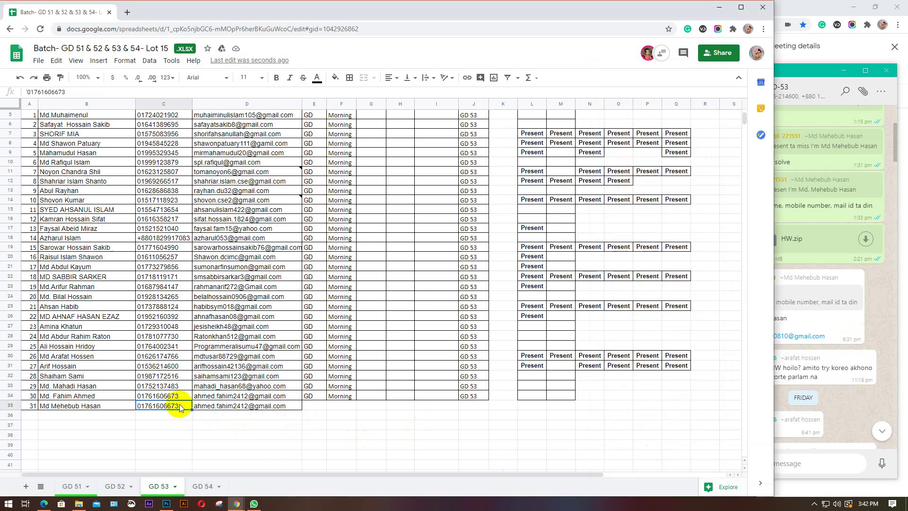
key(ctrl+v)
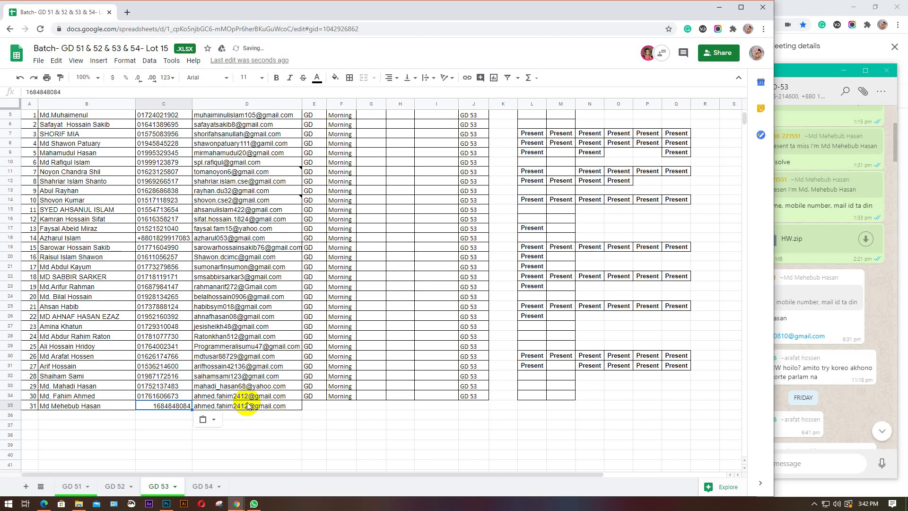
Set the C35 phone number's alignment, trying centre before settling on left
key(Right)
click(168, 406)
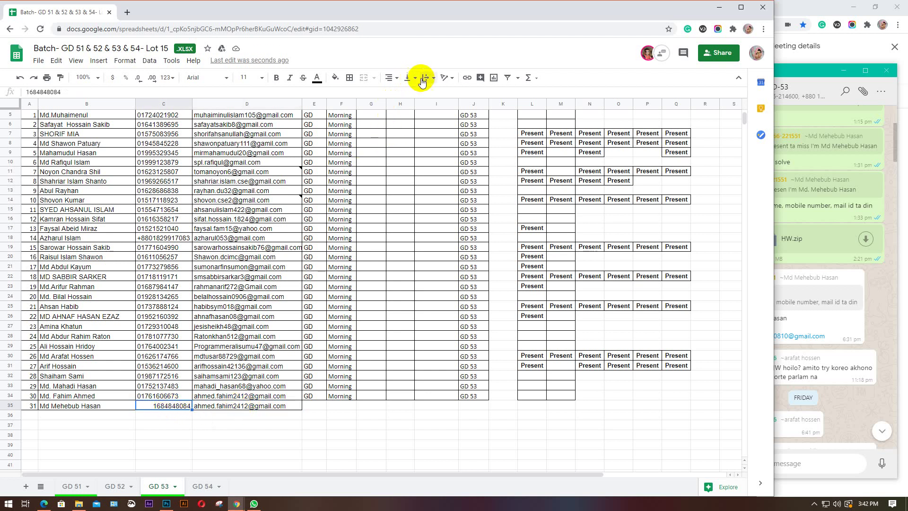
click(397, 81)
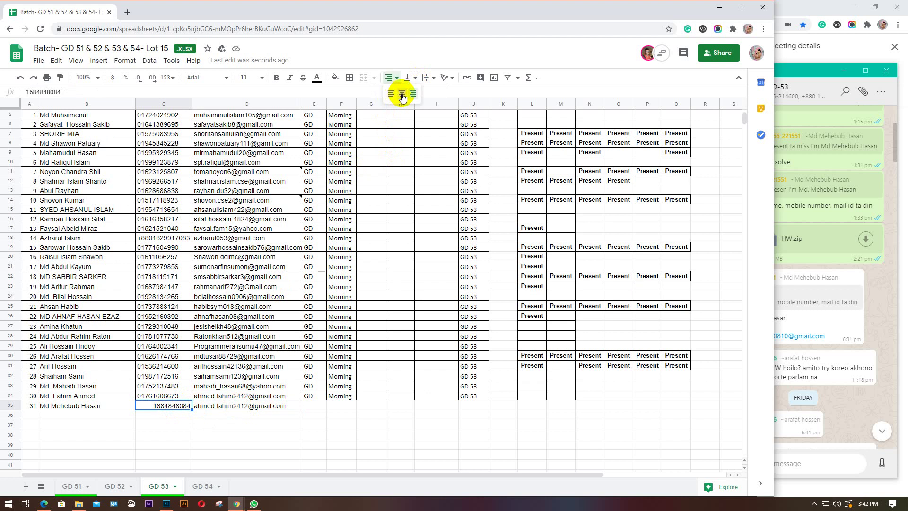
click(402, 93)
click(397, 79)
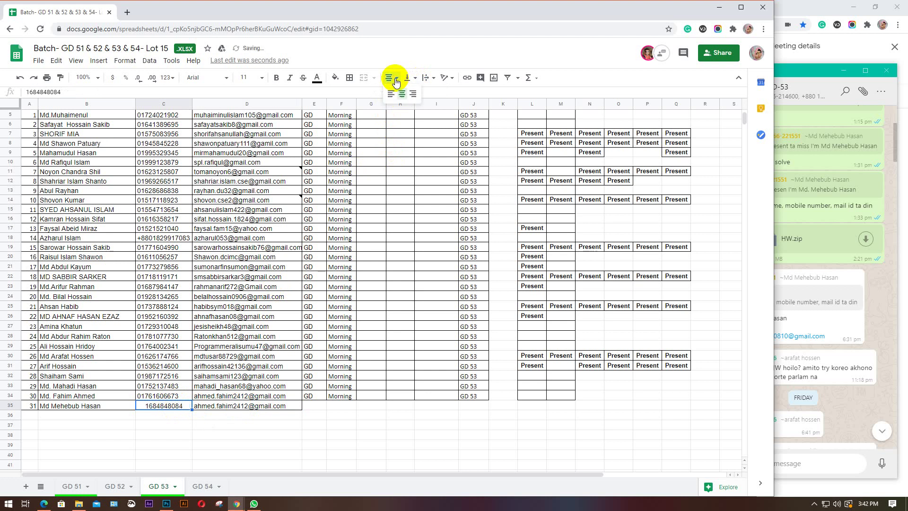
click(389, 95)
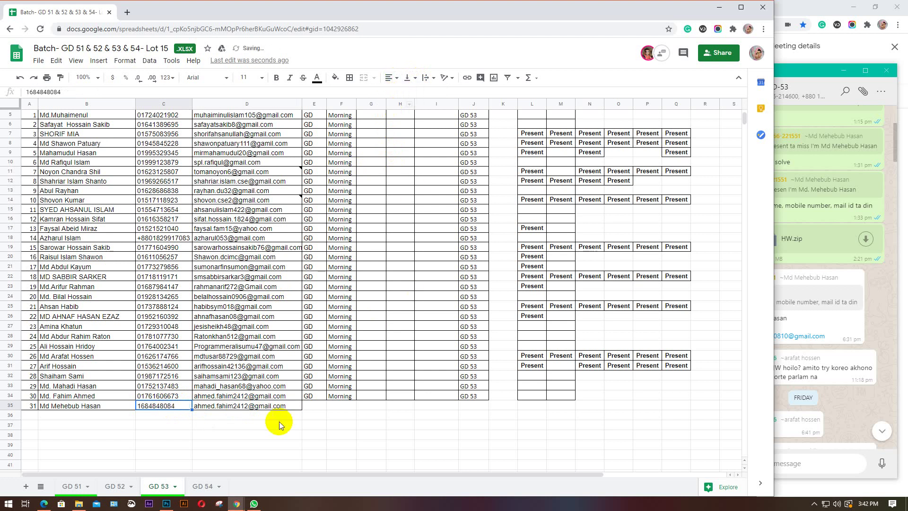
Rewrite the name part of D35's e-mail with the student's address from the chat
click(278, 408)
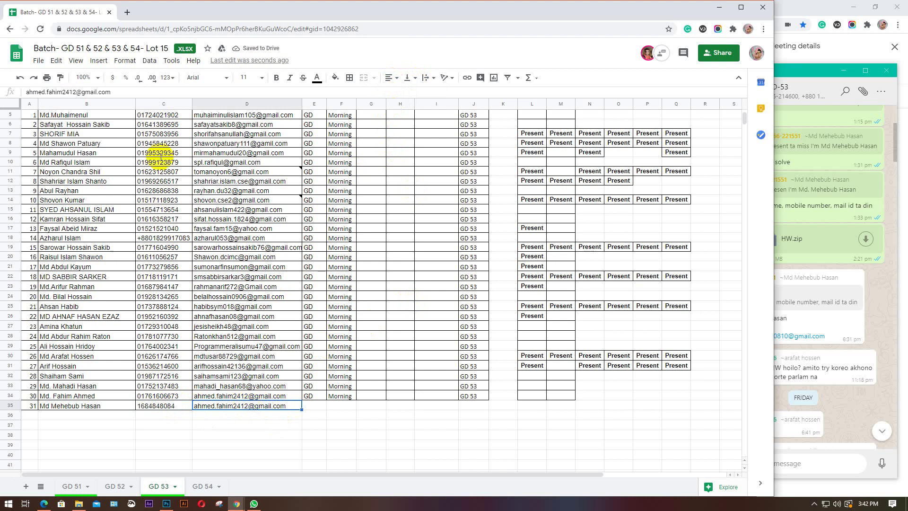
drag(78, 91, 25, 90)
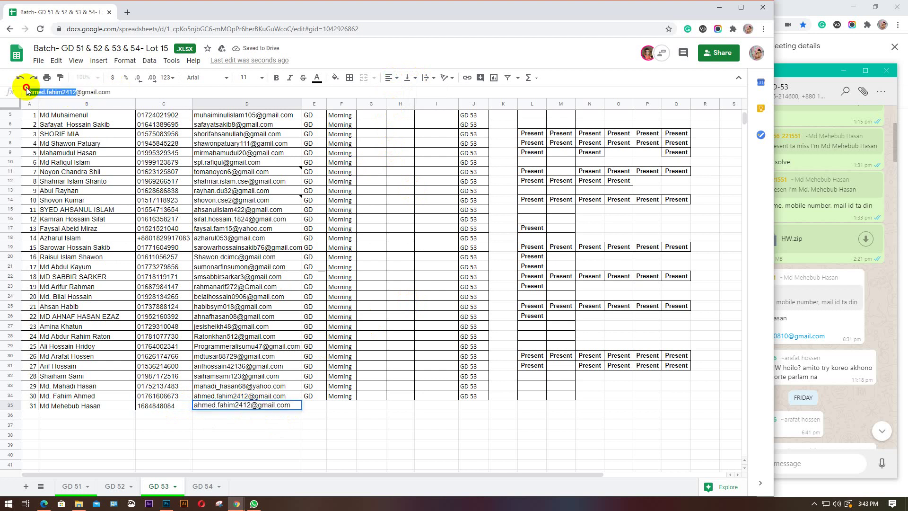
click(866, 323)
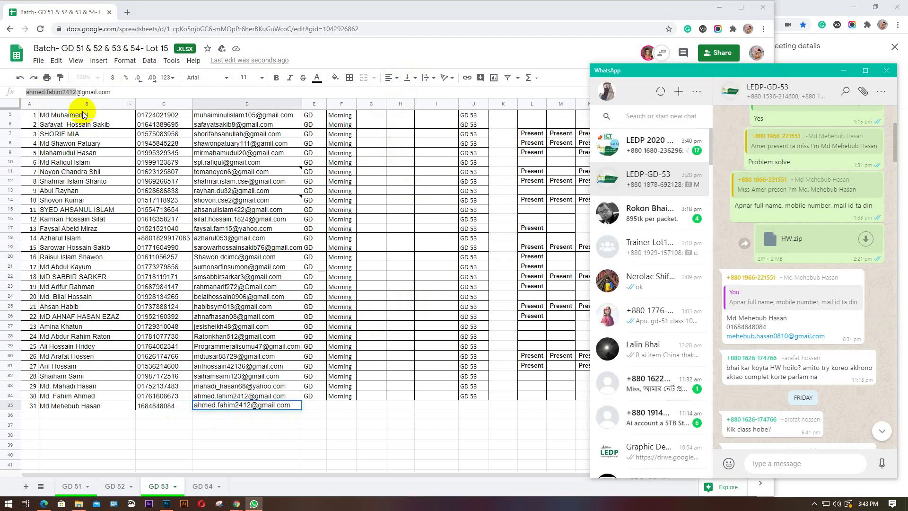
click(75, 91)
drag(75, 90, 28, 90)
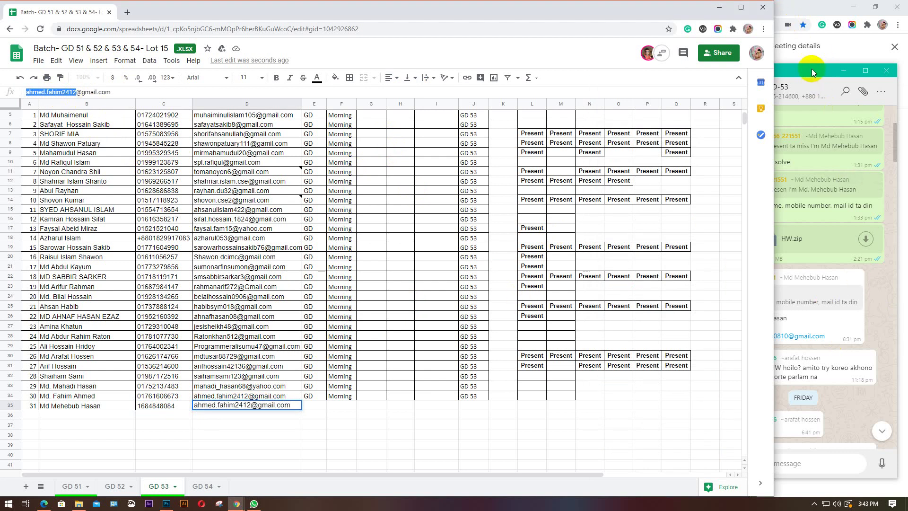
drag(811, 69, 888, 71)
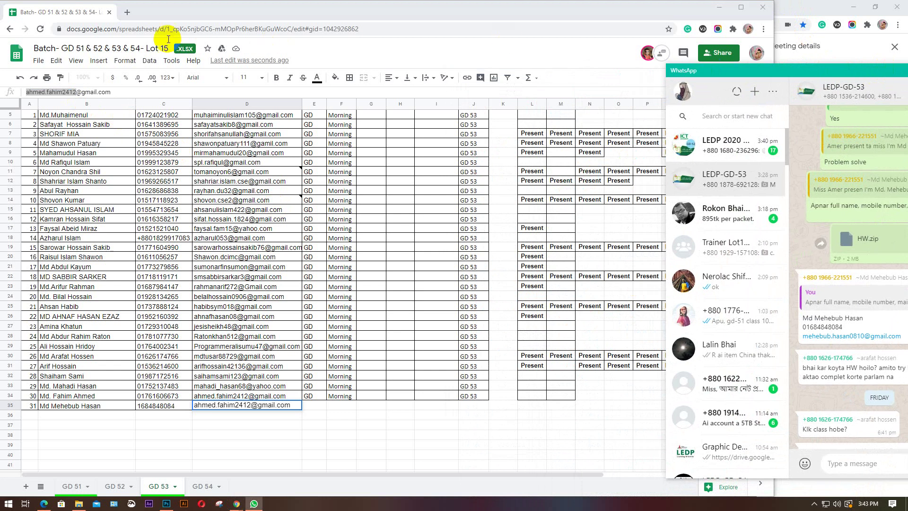
click(78, 91)
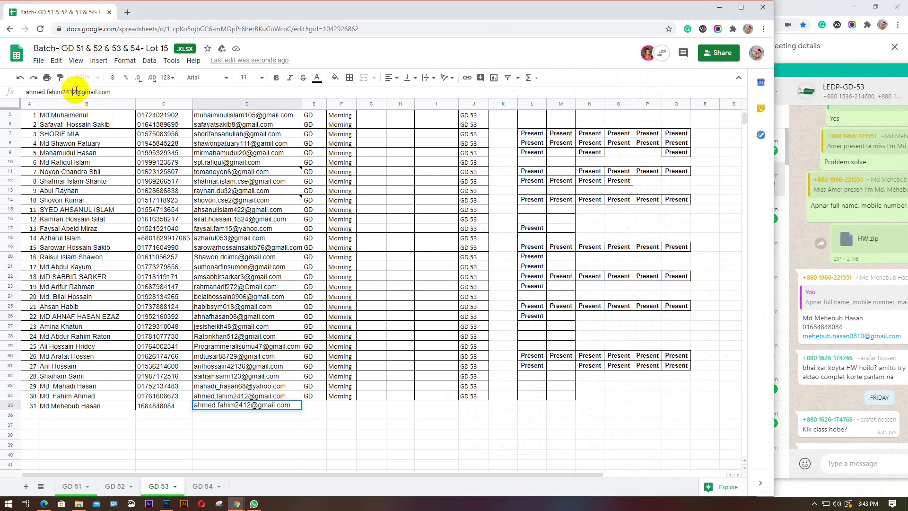
drag(76, 92, 27, 94)
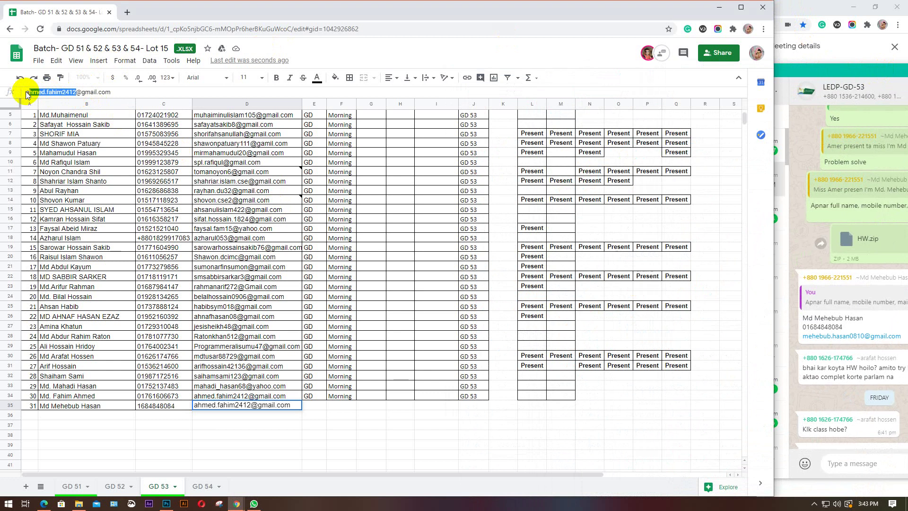
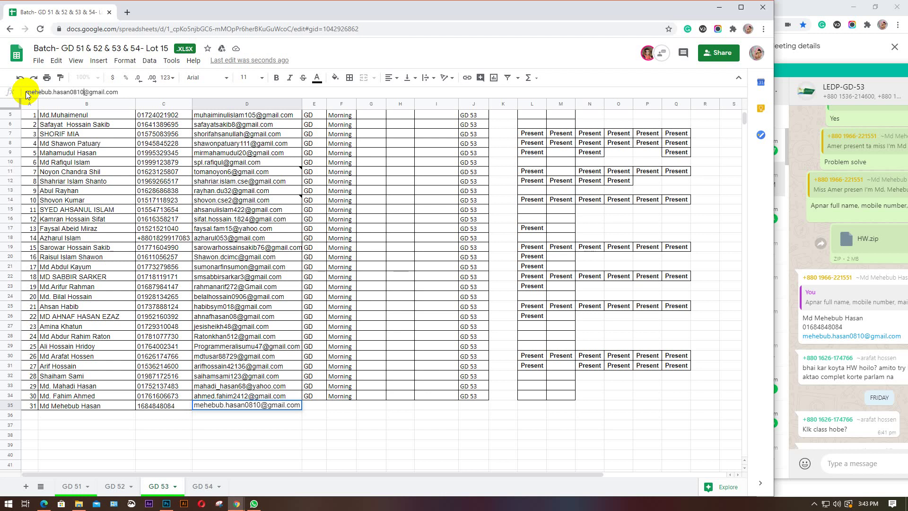
Commit the e-mail and fill GD 53's last student row light yellow
click(313, 406)
click(10, 405)
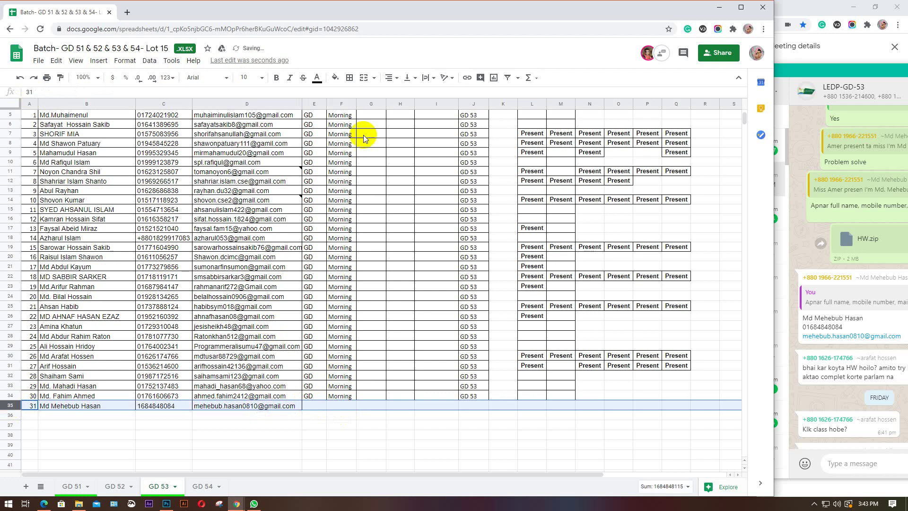
click(336, 79)
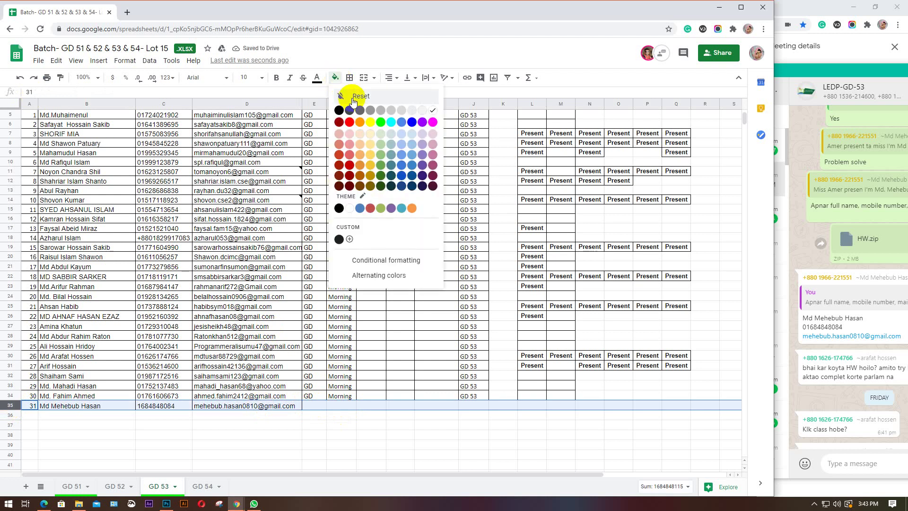
click(372, 138)
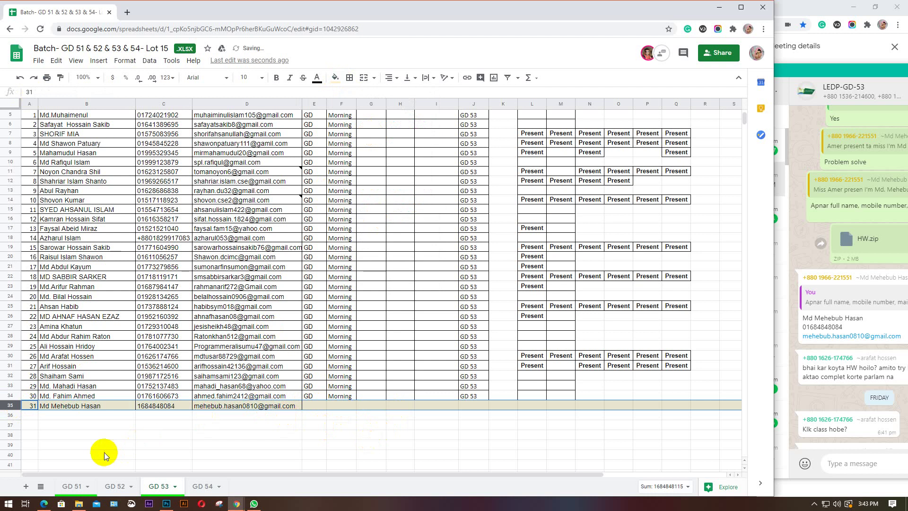
On GD 52, compare the last two names and set row 35's font to Arial
click(115, 486)
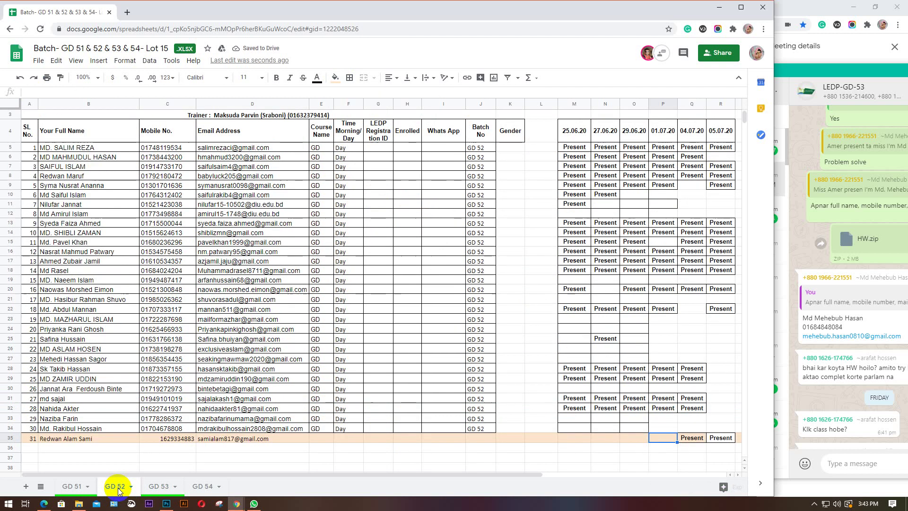
click(98, 439)
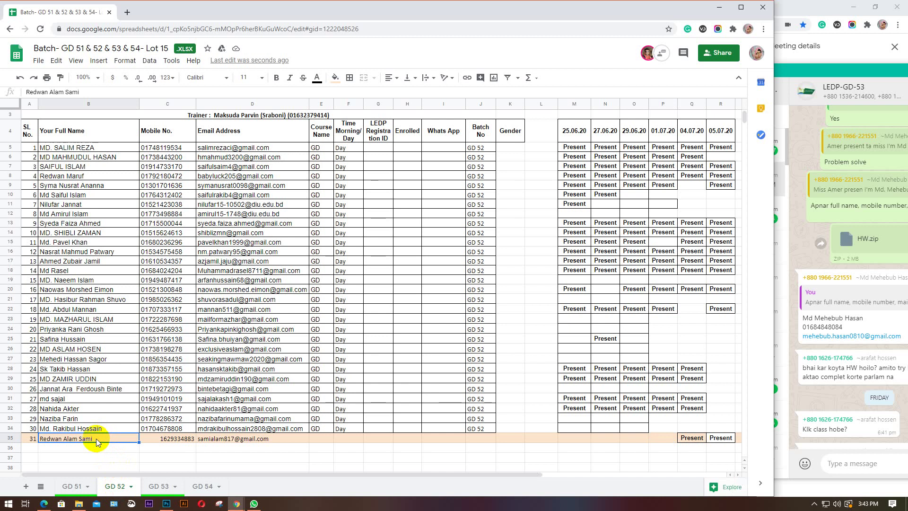
click(101, 427)
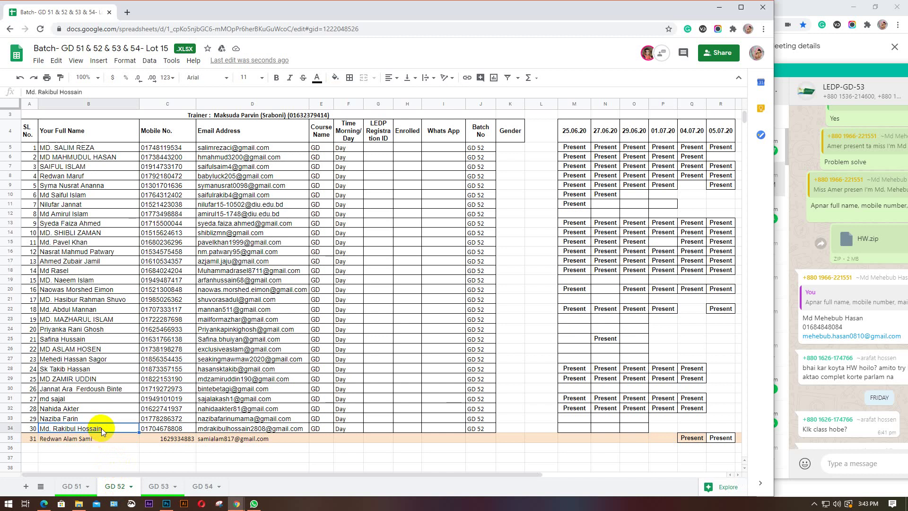
click(108, 437)
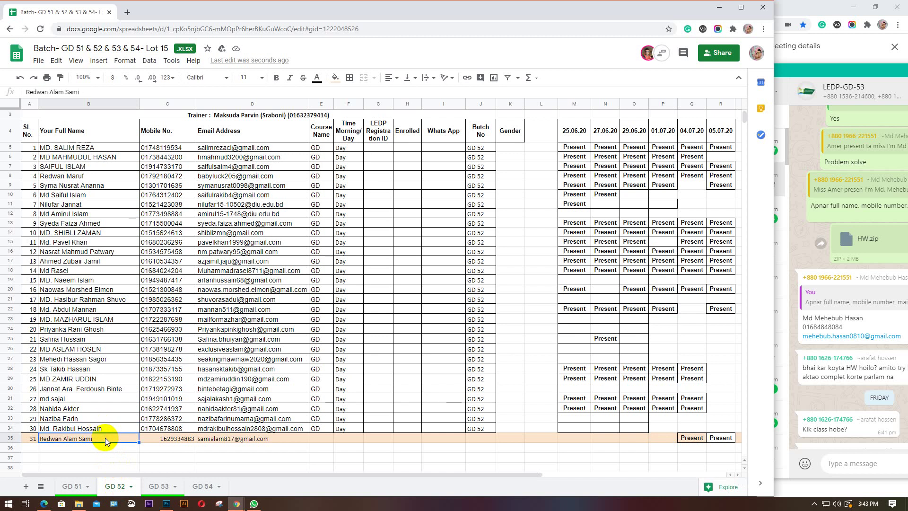
click(9, 438)
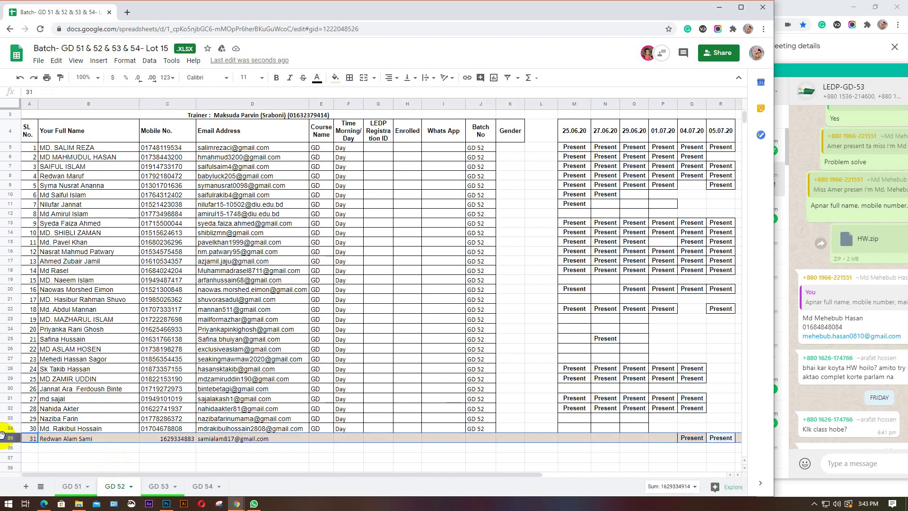
click(227, 78)
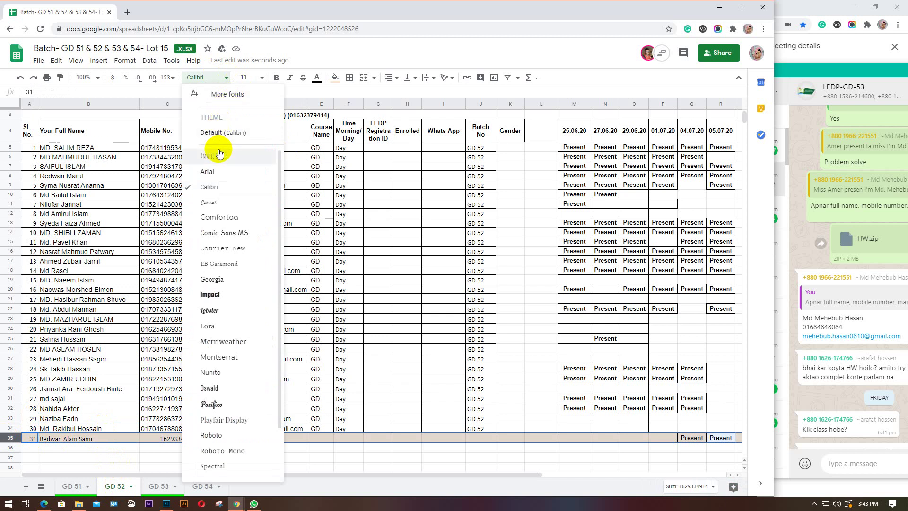
click(213, 171)
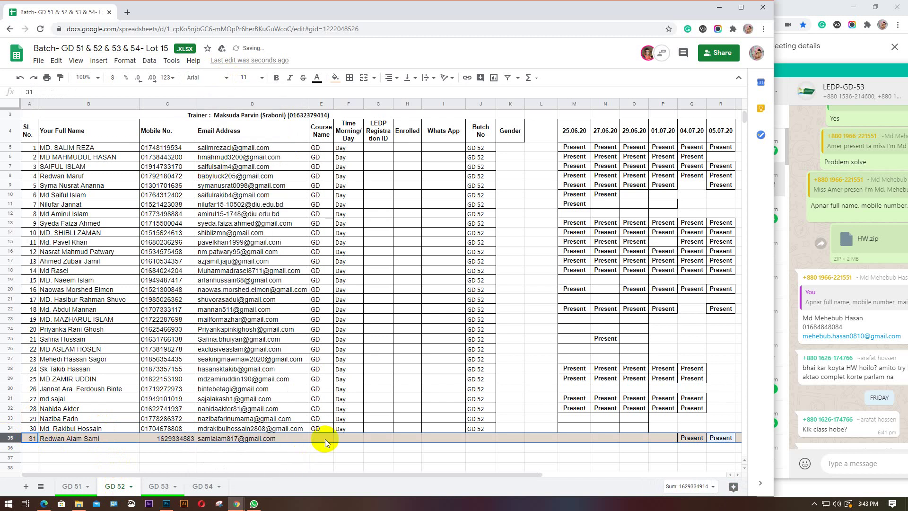
Left-align the mobile number in GD 52's C35, checking it against C34
click(176, 439)
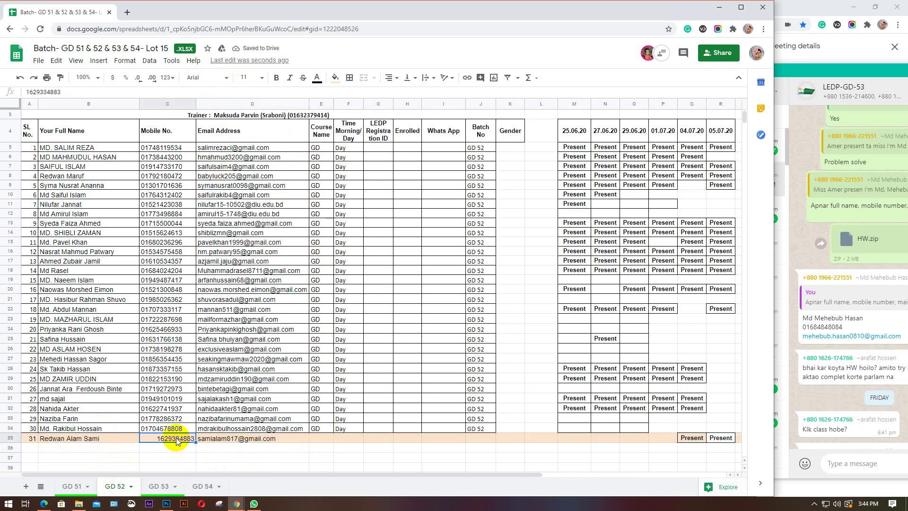
click(396, 80)
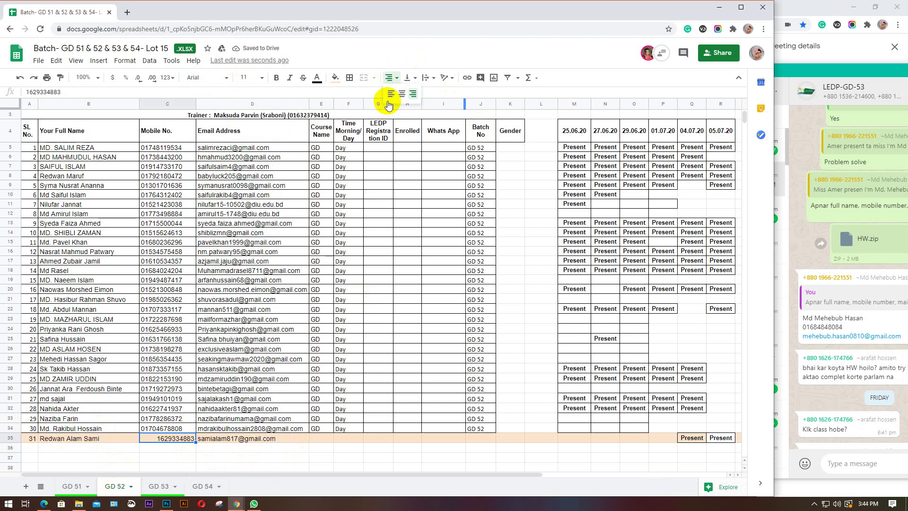
click(386, 95)
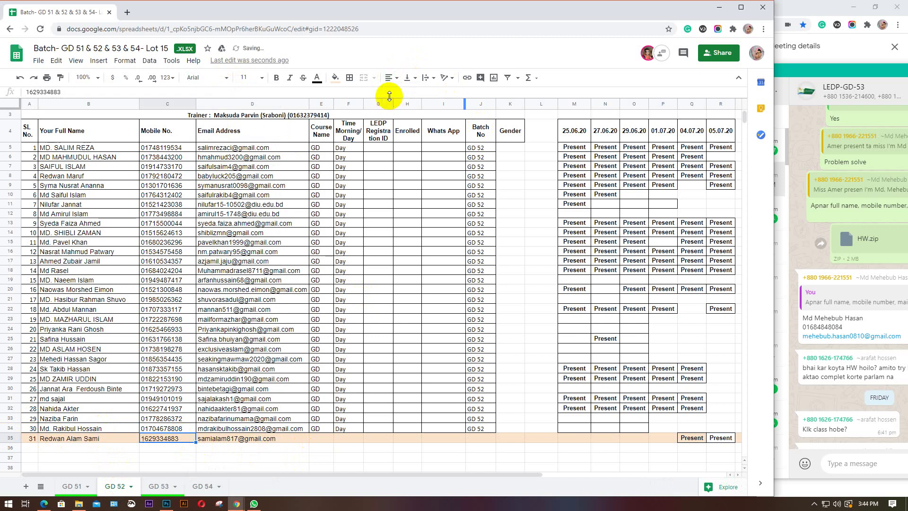
click(180, 429)
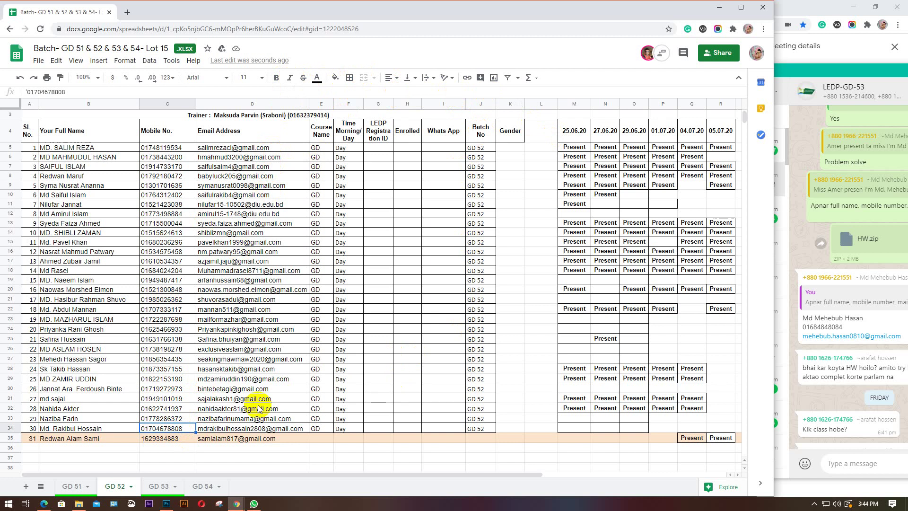
click(191, 448)
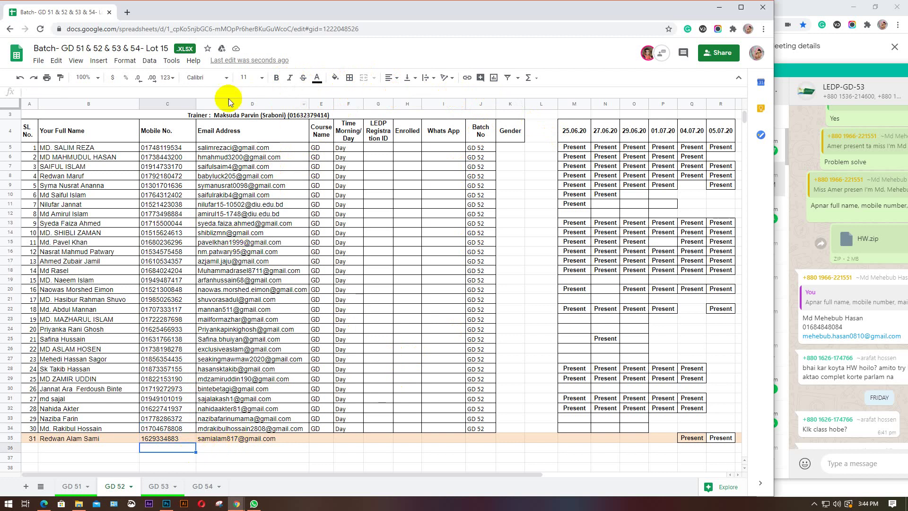
Glance through GD 53 and GD 51, then minimize the spreadsheet
click(158, 487)
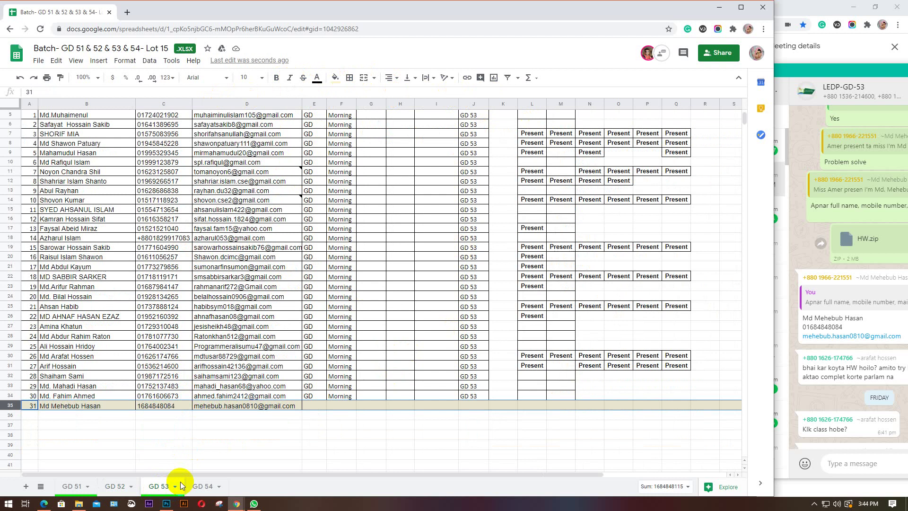
click(78, 487)
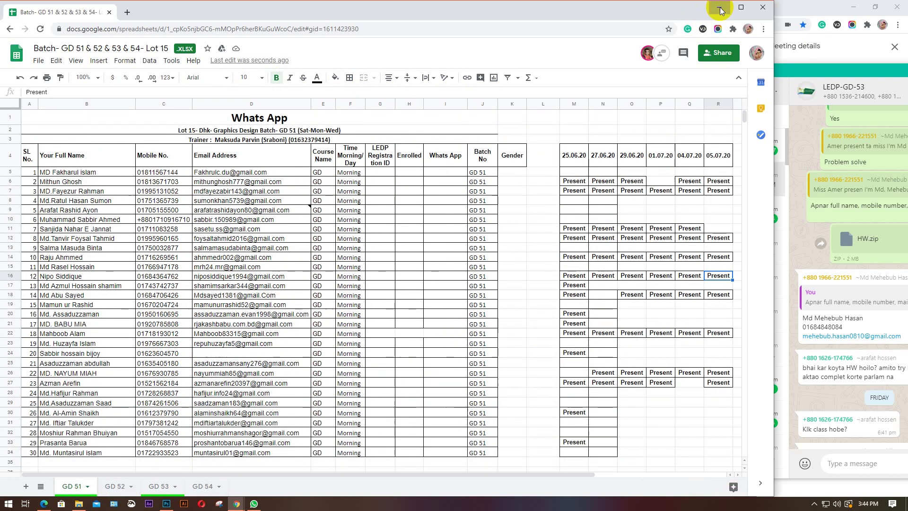
click(719, 8)
Move the WhatsApp window aside and minimize it, bringing Photoshop back in front of Meet
drag(794, 75, 335, 34)
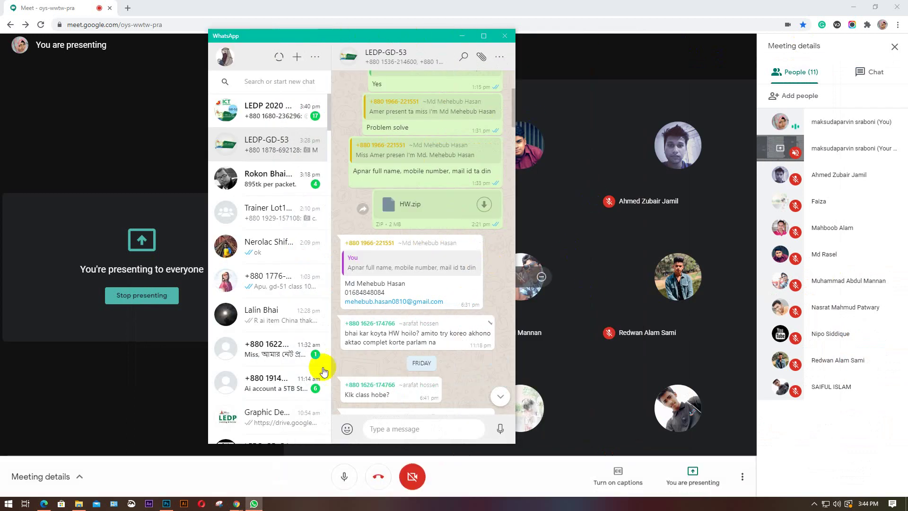
mouse_move(324, 358)
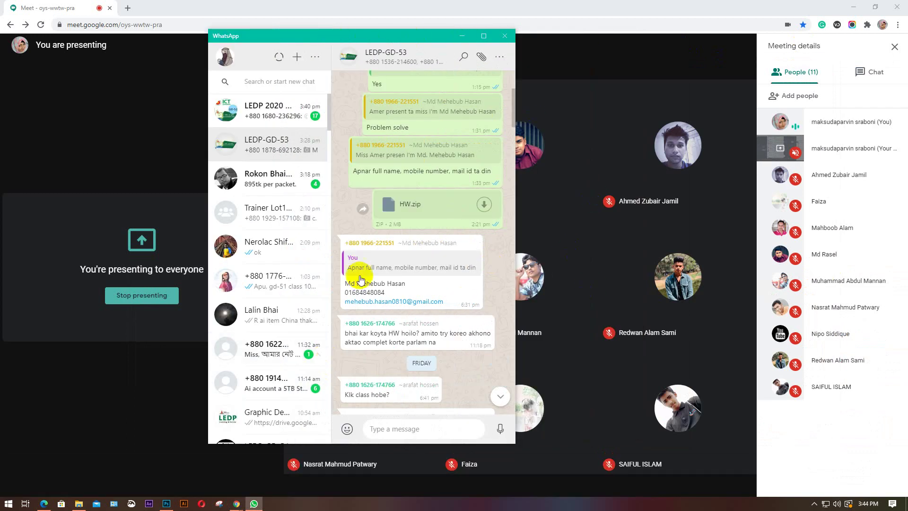
click(463, 36)
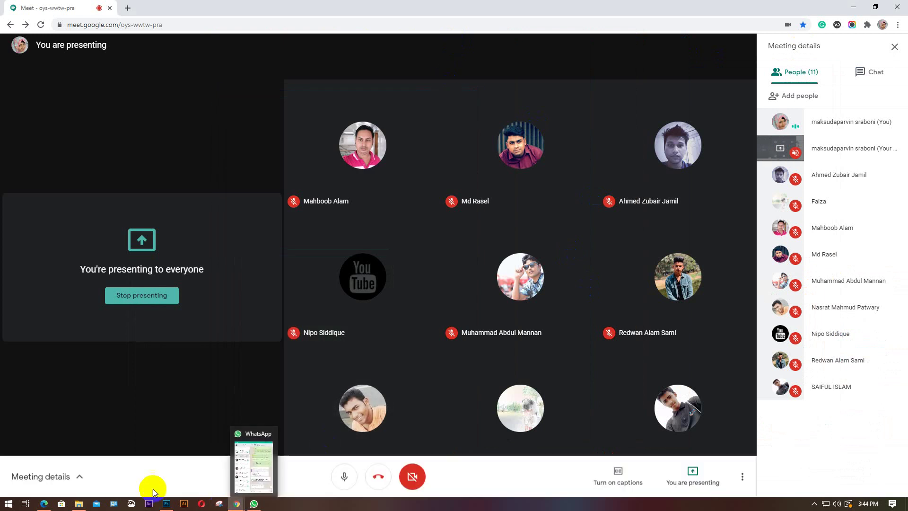
click(166, 503)
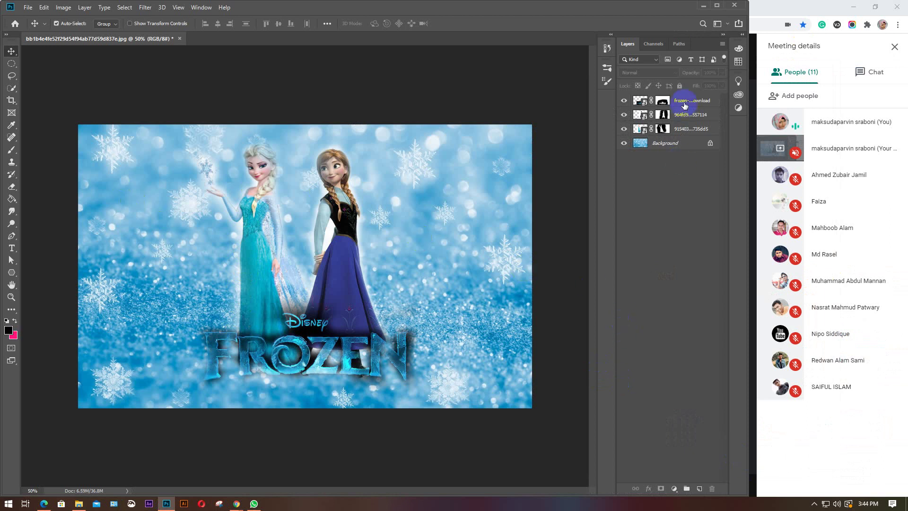
Create a new blank white document, Untitled-1, and select the Eraser Tool
mouse_move(685, 105)
mouse_down()
mouse_move(556, 151)
mouse_move(543, 238)
mouse_move(422, 206)
mouse_up()
key(ctrl+n)
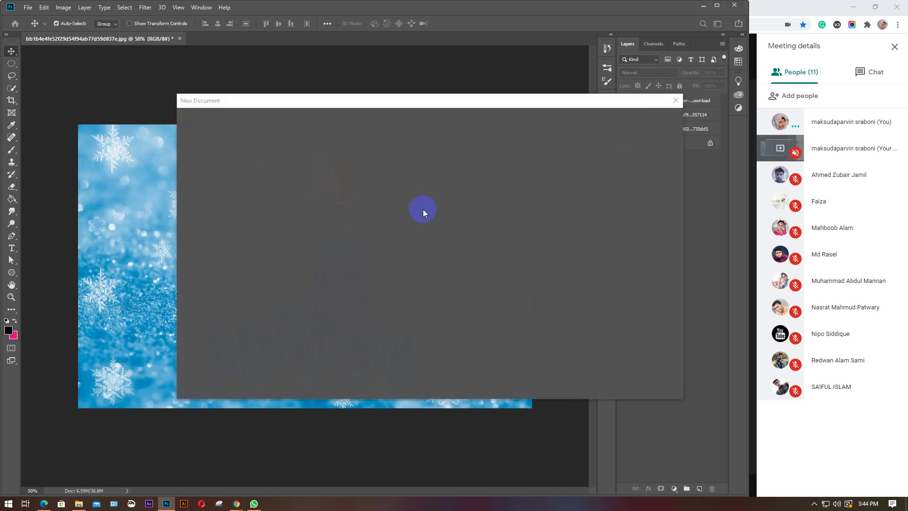
key(Return)
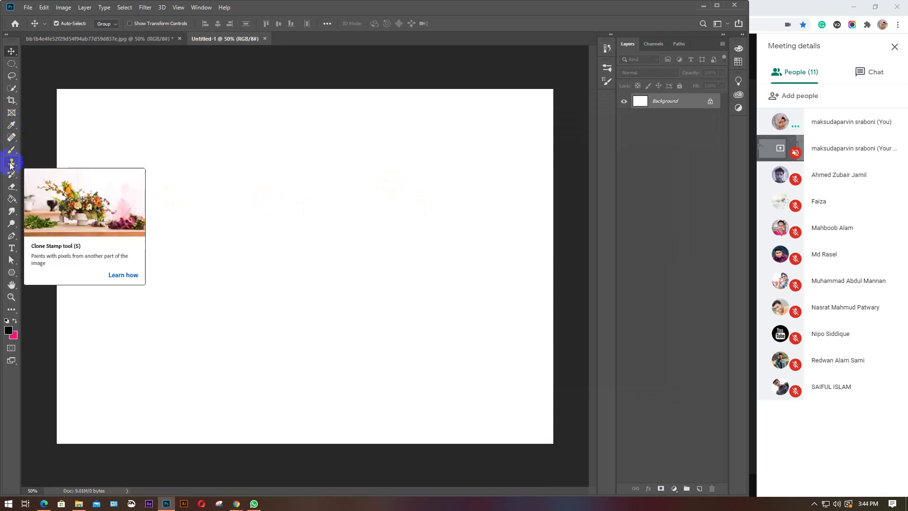
mouse_move(12, 186)
mouse_down()
mouse_move(60, 187)
mouse_move(46, 208)
mouse_move(58, 186)
mouse_move(56, 210)
mouse_move(58, 191)
mouse_move(65, 205)
mouse_move(61, 185)
mouse_move(69, 180)
mouse_move(68, 198)
mouse_move(187, 112)
mouse_move(128, 45)
mouse_up()
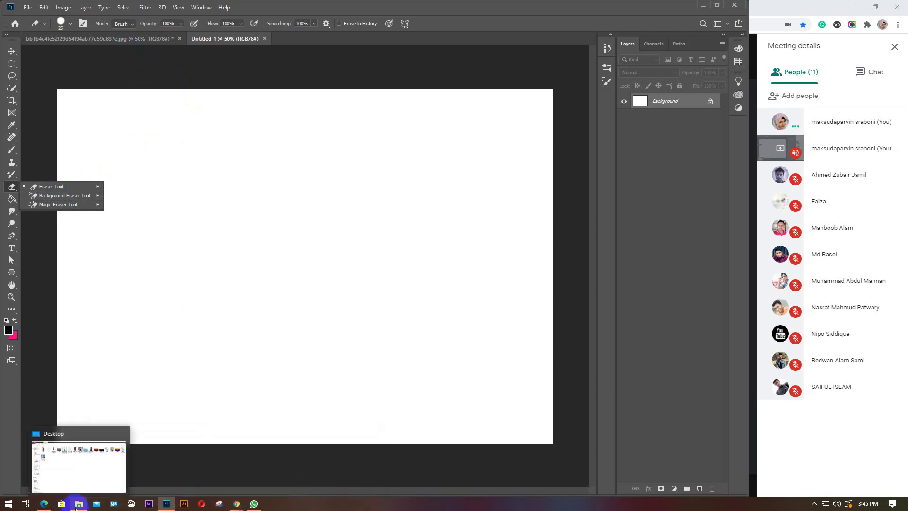
Drag the Elsa-and-Anna image from the Desktop folder into Untitled-1
click(76, 506)
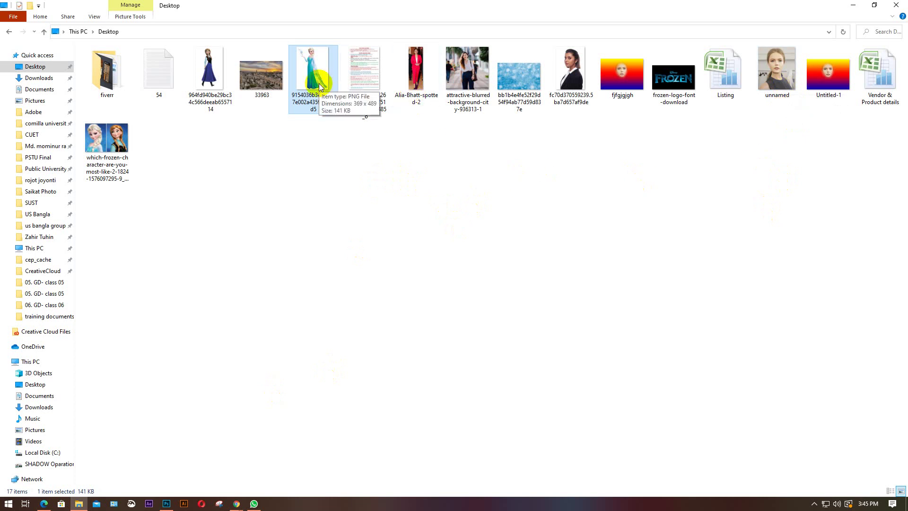
drag(106, 139, 229, 347)
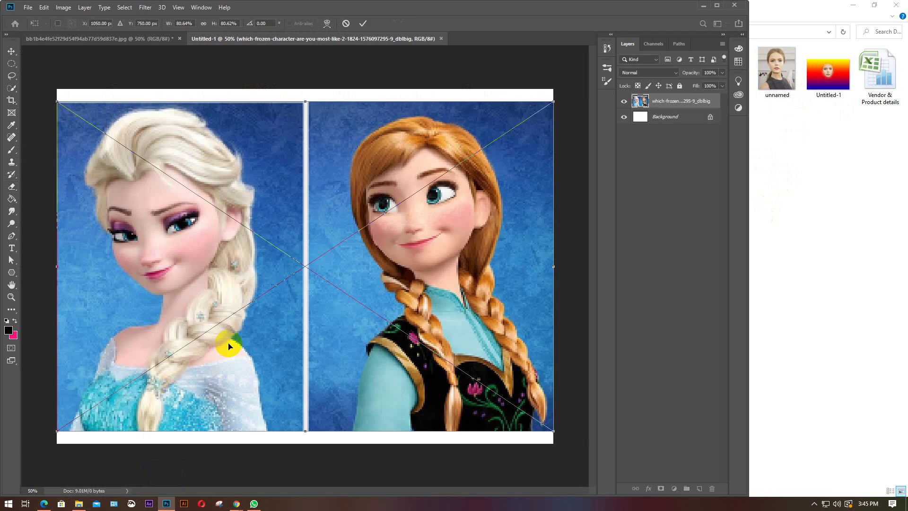
Commit the placed Elsa-and-Anna picture, rasterize its layer, and minimize the file window
key(Return)
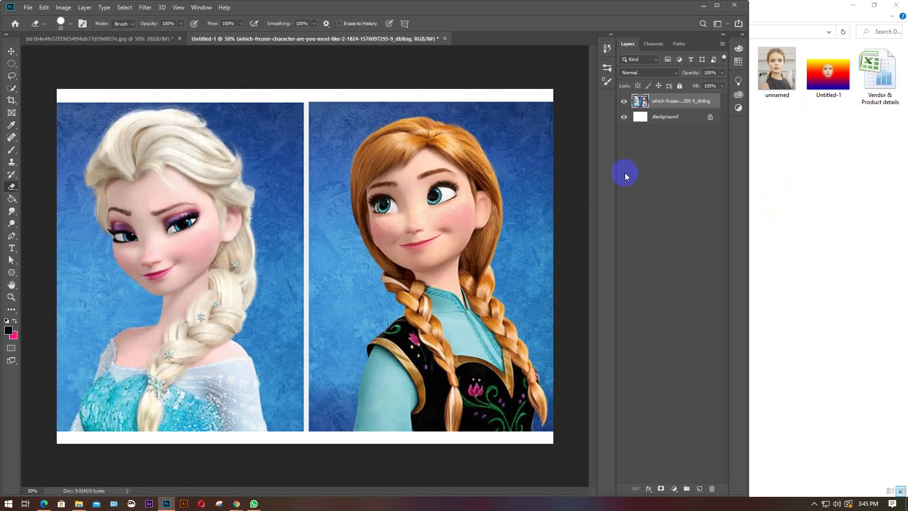
right_click(677, 99)
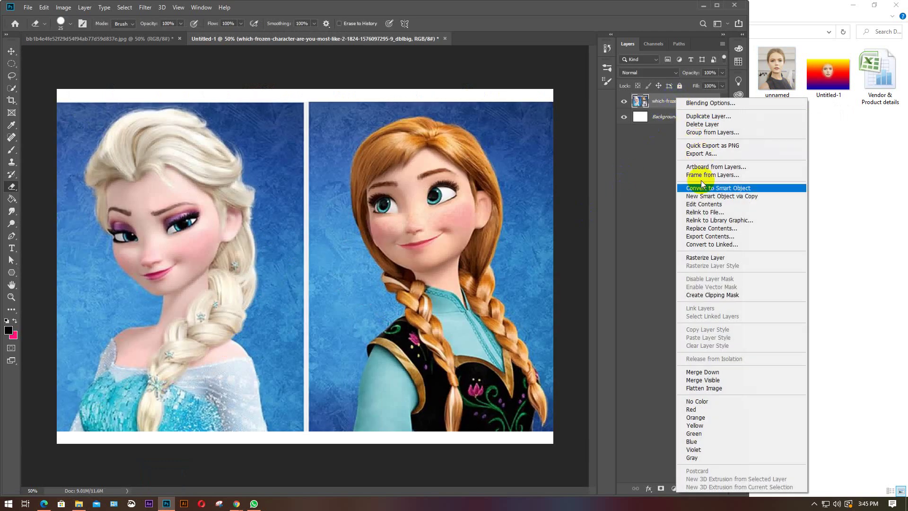
click(704, 257)
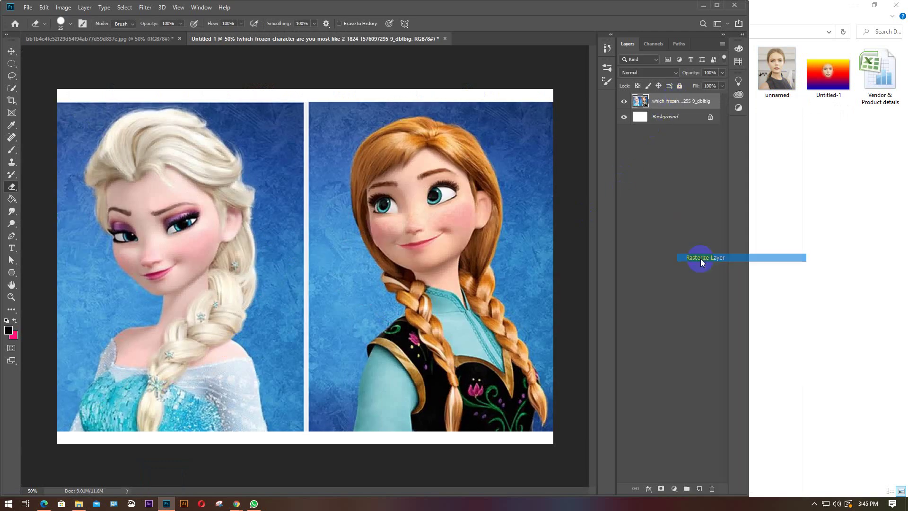
click(861, 11)
click(852, 7)
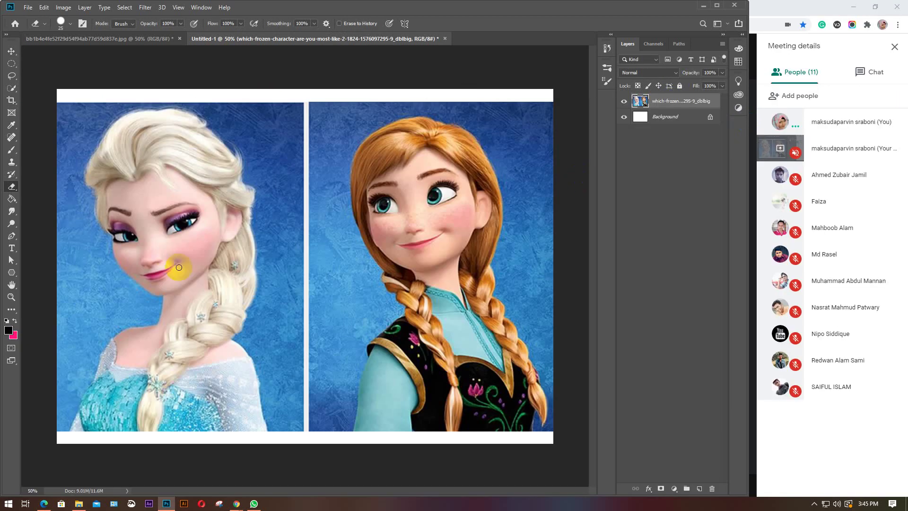
Erase a cloud-shaped patch at the top above the central divider with the standard Eraser
right_click(7, 191)
click(47, 186)
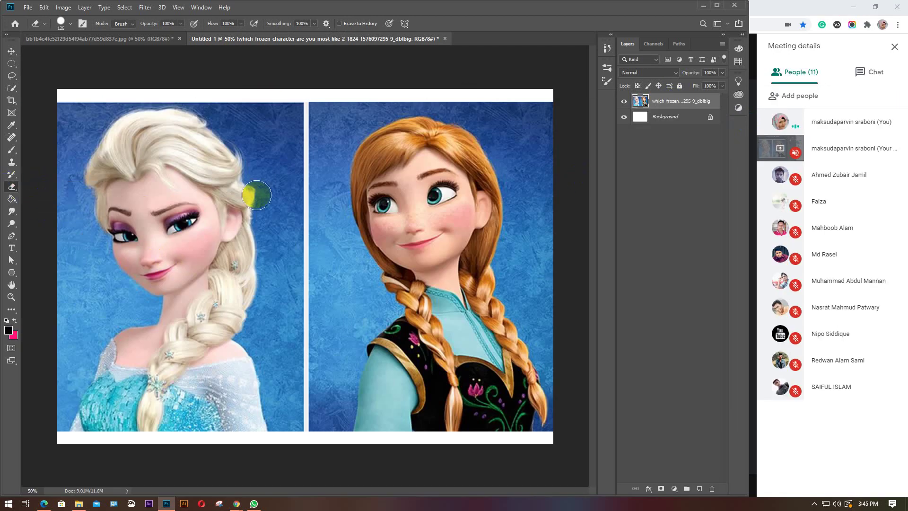
click(310, 100)
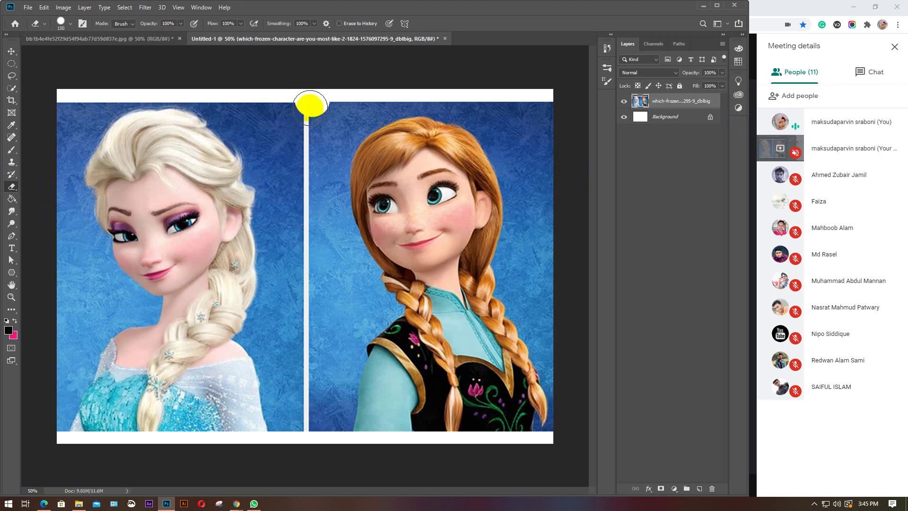
mouse_move(286, 112)
mouse_down()
mouse_move(332, 100)
mouse_move(304, 131)
mouse_move(347, 94)
mouse_move(318, 160)
mouse_move(302, 152)
mouse_move(317, 112)
mouse_move(323, 158)
mouse_move(316, 118)
mouse_up()
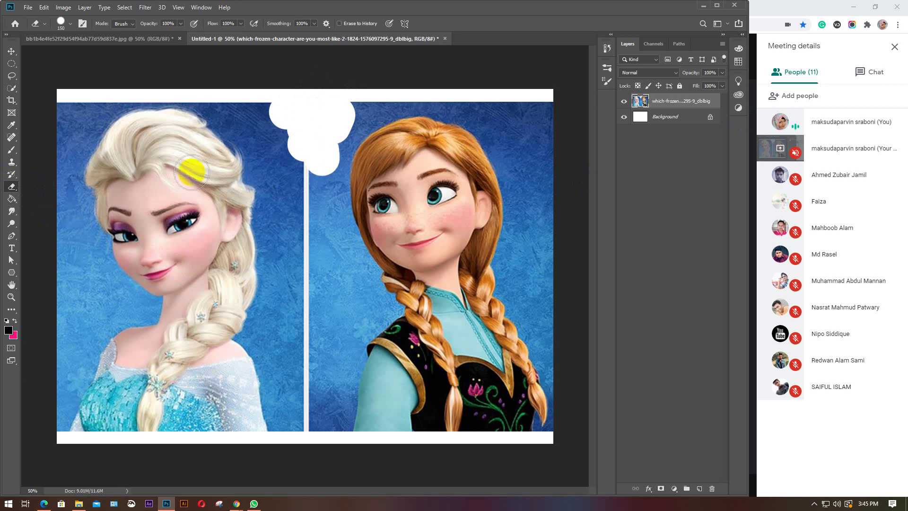
right_click(11, 186)
click(45, 195)
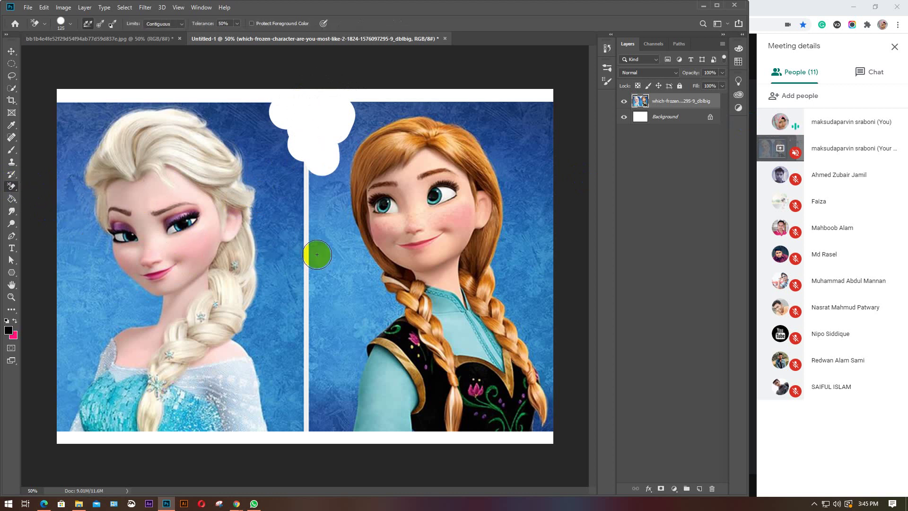
Erase round patches of blue left of Anna's face with the Background Eraser
click(331, 253)
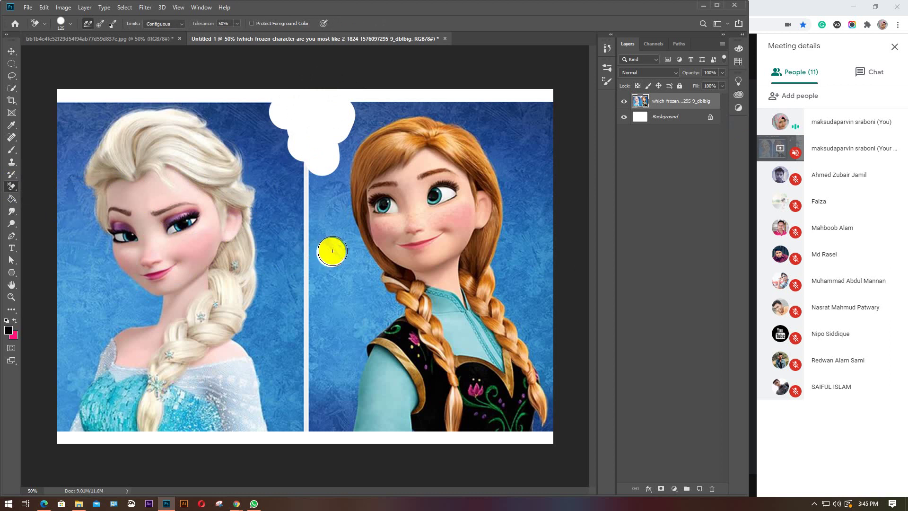
mouse_move(333, 251)
mouse_down()
mouse_move(328, 296)
mouse_move(315, 292)
mouse_move(330, 277)
mouse_up()
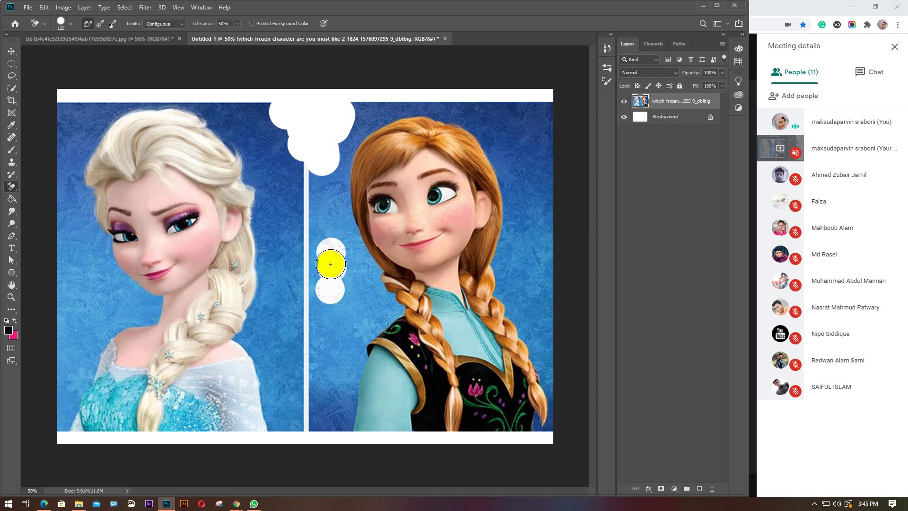
click(325, 207)
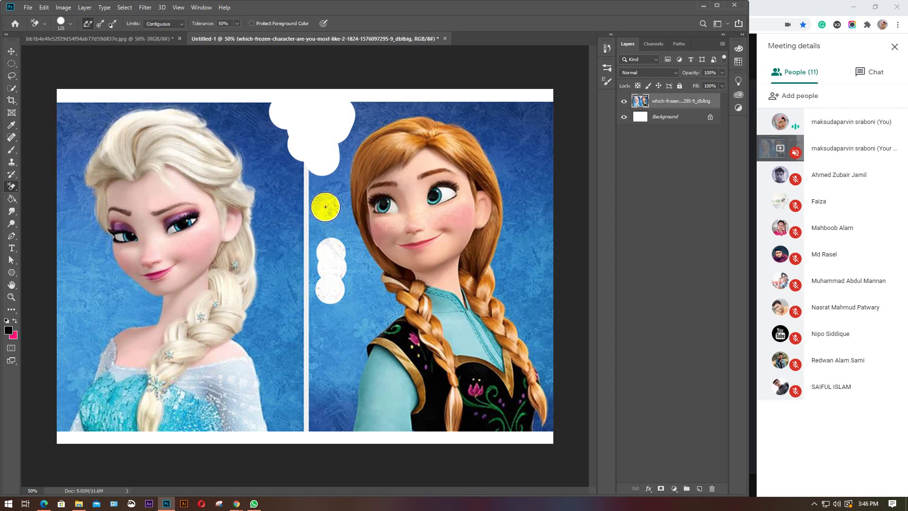
click(326, 209)
right_click(10, 187)
click(50, 210)
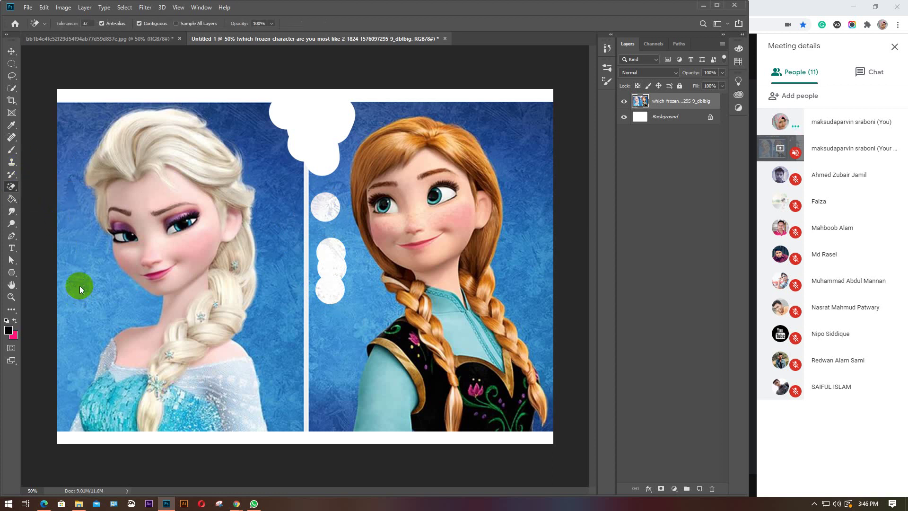
Clear the blue background around Elsa and Anna with repeated Magic Eraser clicks
click(80, 288)
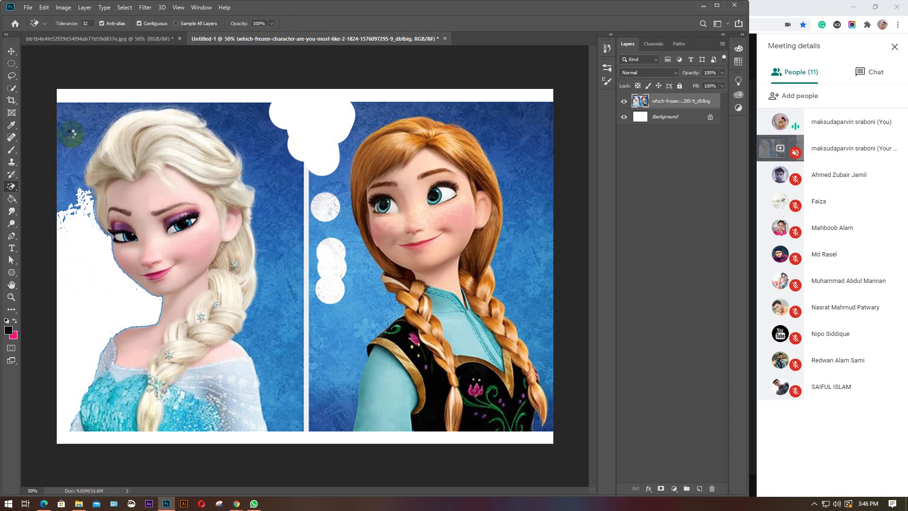
click(74, 129)
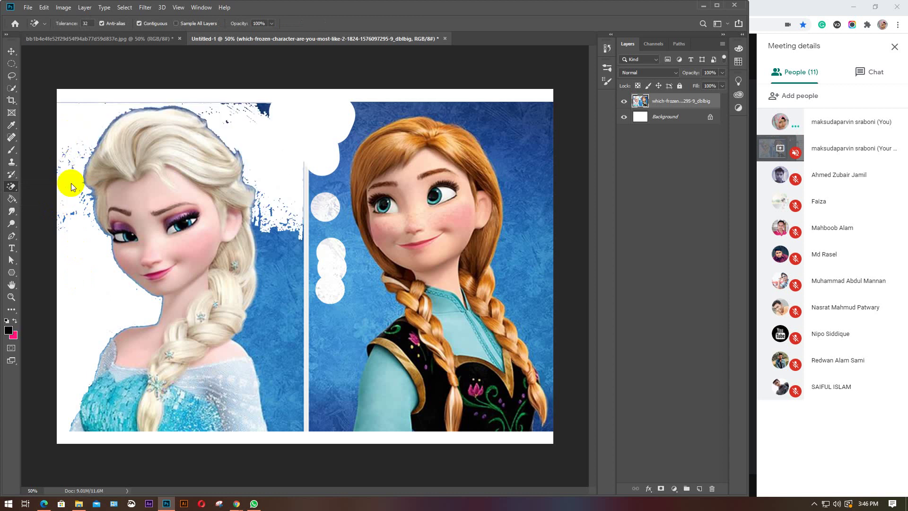
click(270, 293)
click(340, 319)
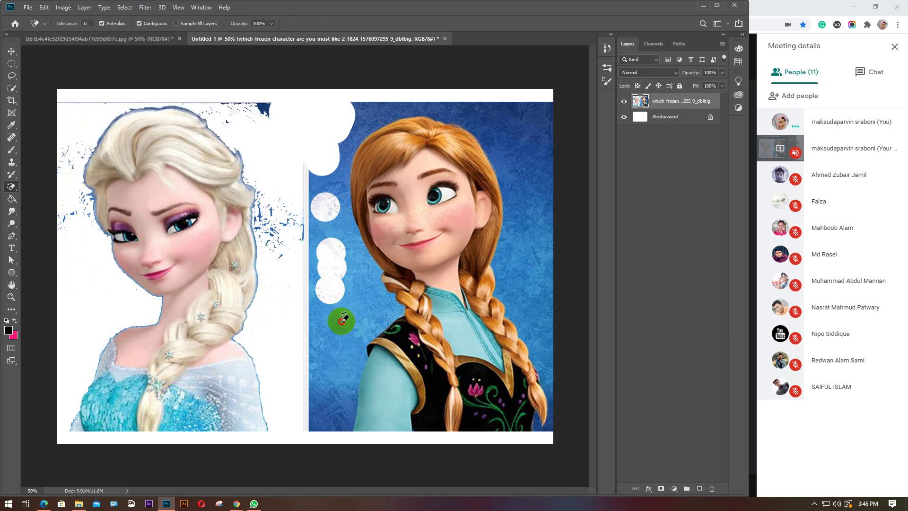
click(328, 392)
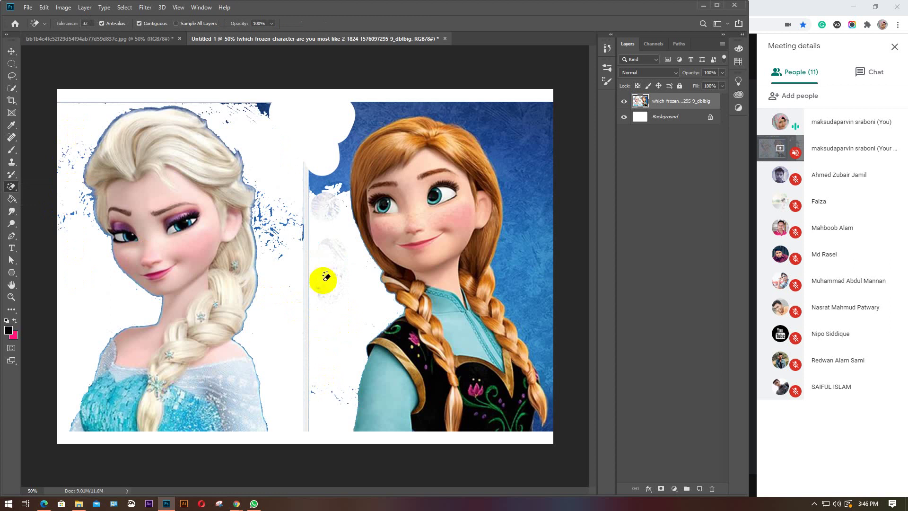
click(320, 187)
click(368, 118)
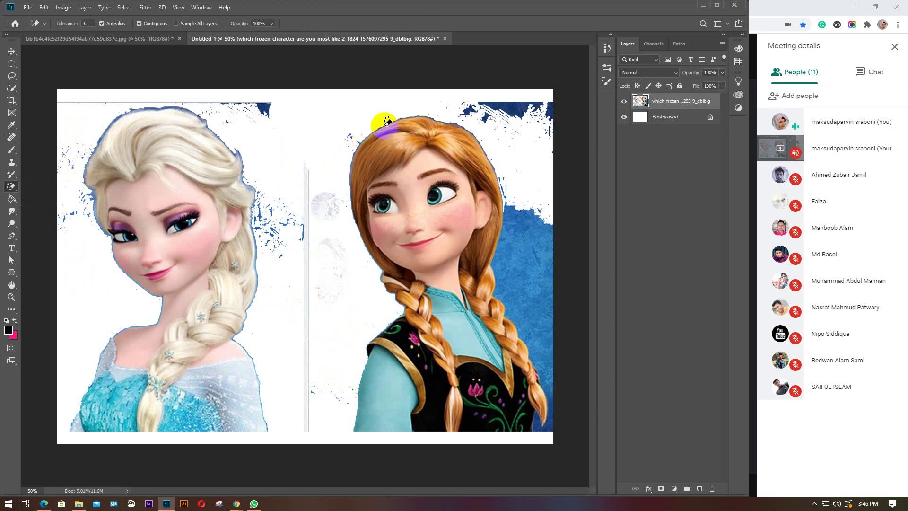
click(537, 261)
click(538, 196)
click(537, 99)
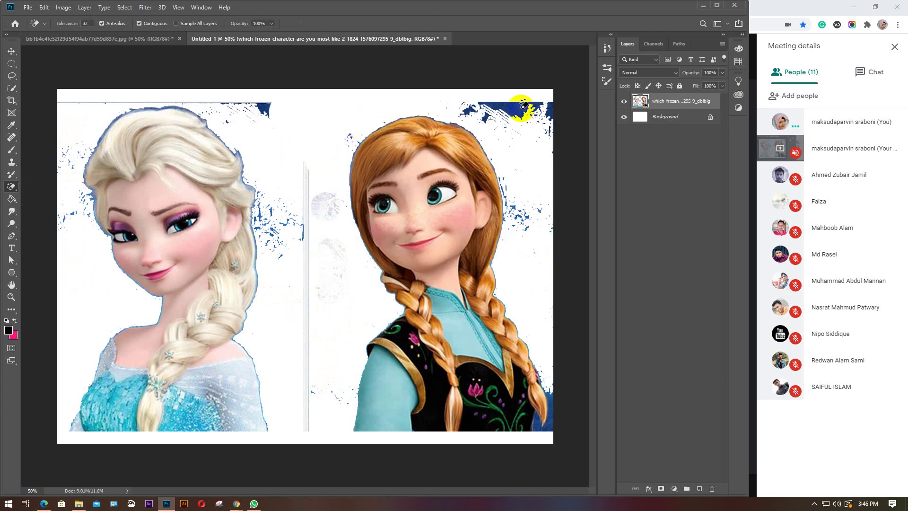
click(519, 105)
click(552, 116)
click(548, 381)
click(552, 418)
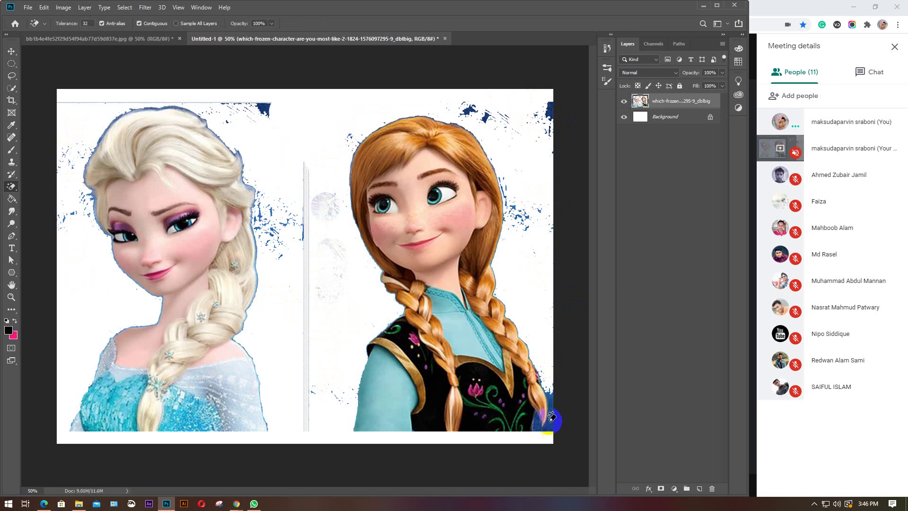
click(13, 149)
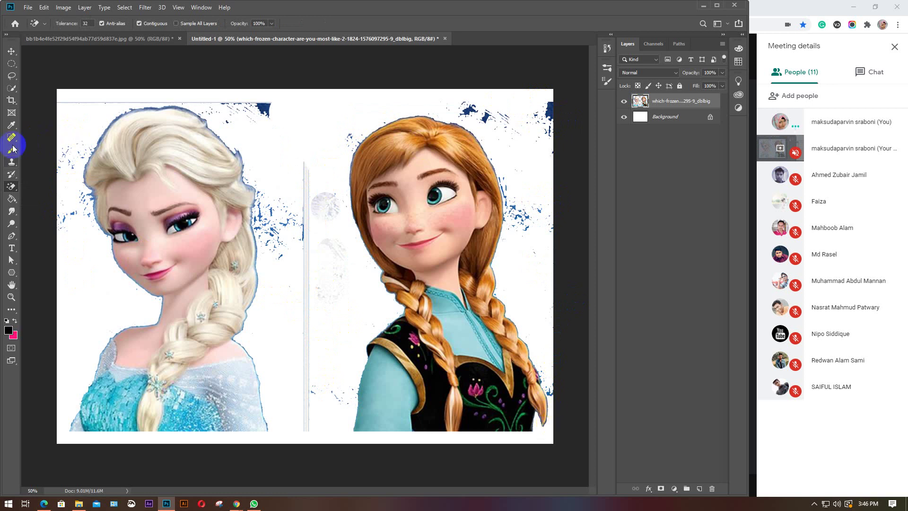
right_click(7, 185)
click(39, 184)
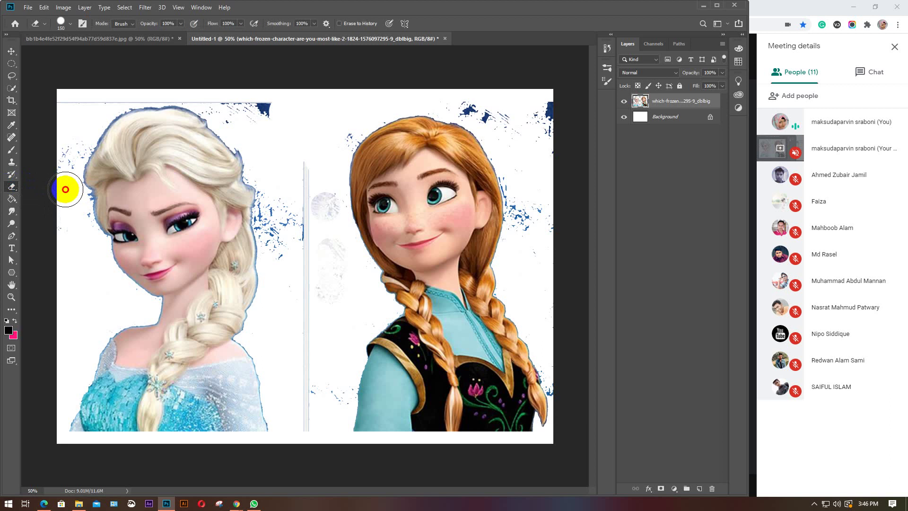
Erase the leftover blue splatter around Elsa's hair and the divider near Anna
mouse_move(64, 189)
mouse_down()
mouse_move(75, 132)
mouse_move(66, 158)
mouse_move(75, 279)
mouse_up()
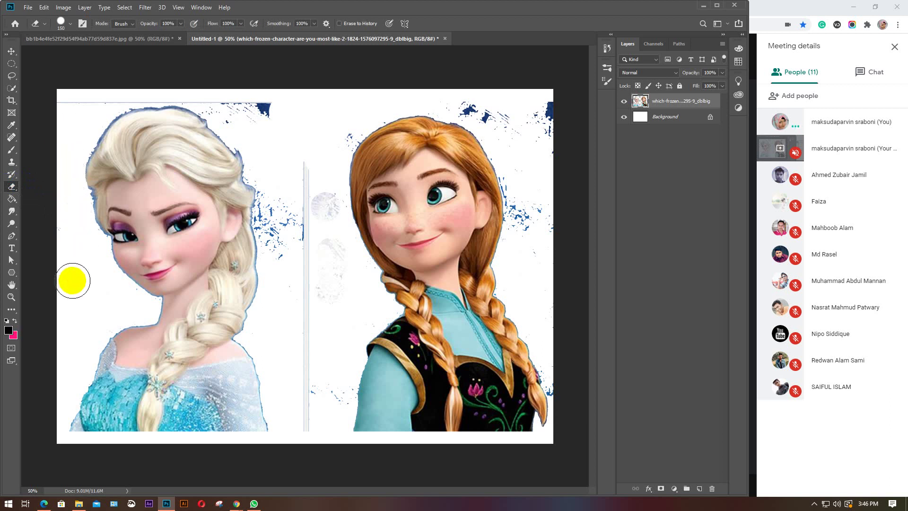
mouse_move(196, 94)
mouse_down()
mouse_move(221, 100)
mouse_move(234, 114)
mouse_move(324, 105)
mouse_up()
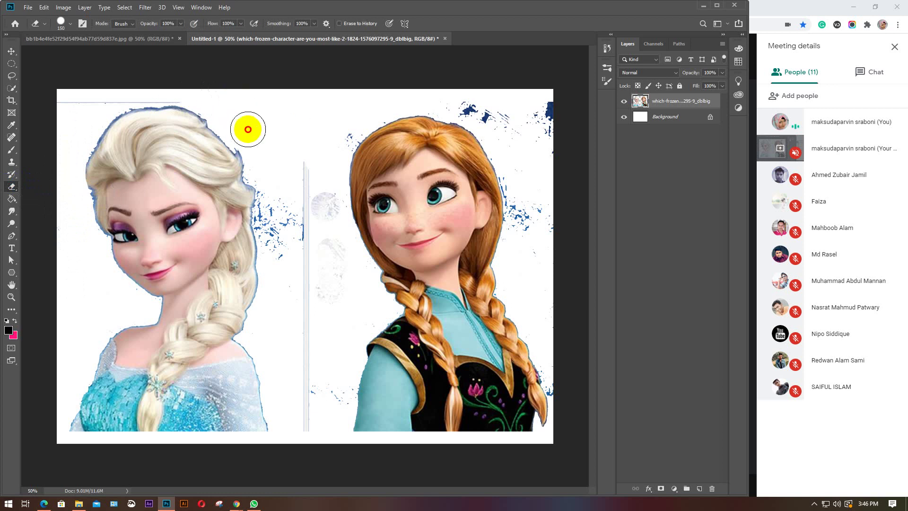
mouse_move(287, 183)
mouse_down()
mouse_move(255, 170)
mouse_move(274, 186)
mouse_move(288, 241)
mouse_move(315, 120)
mouse_move(278, 339)
mouse_move(305, 234)
mouse_move(329, 229)
mouse_move(298, 164)
mouse_move(472, 71)
mouse_up()
mouse_move(506, 107)
mouse_down()
mouse_move(514, 111)
mouse_move(495, 116)
mouse_move(547, 95)
mouse_move(541, 170)
mouse_move(522, 217)
mouse_move(524, 174)
mouse_move(541, 235)
mouse_up()
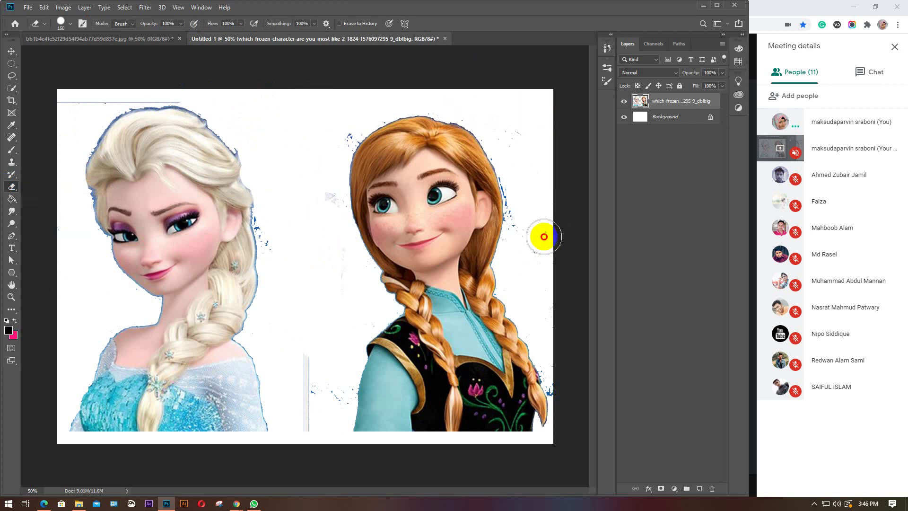
Delete the Elsa-and-Anna image layer, leaving Untitled-1 blank, and return to File Explorer
click(11, 51)
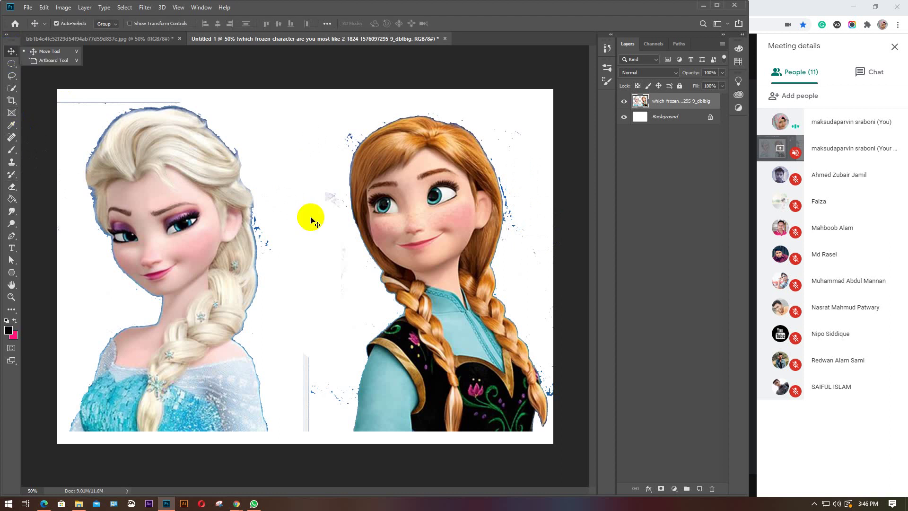
click(372, 304)
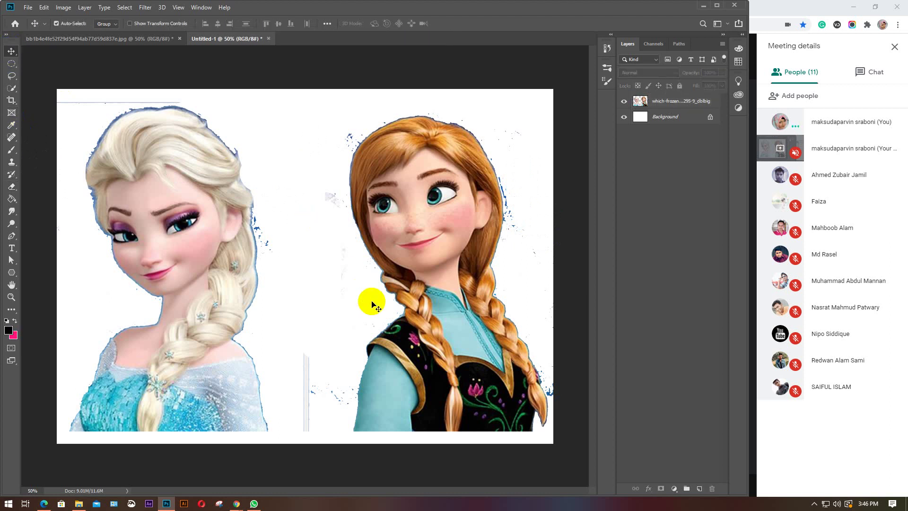
click(672, 105)
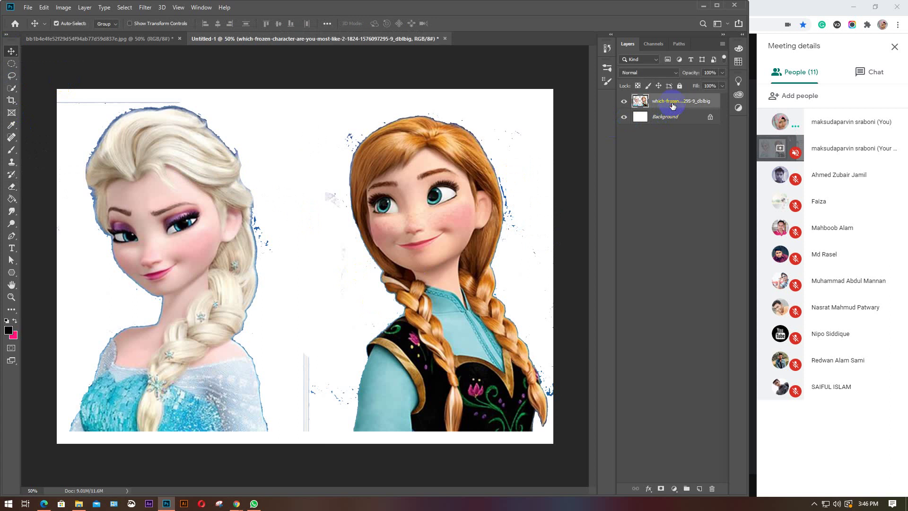
key(Delete)
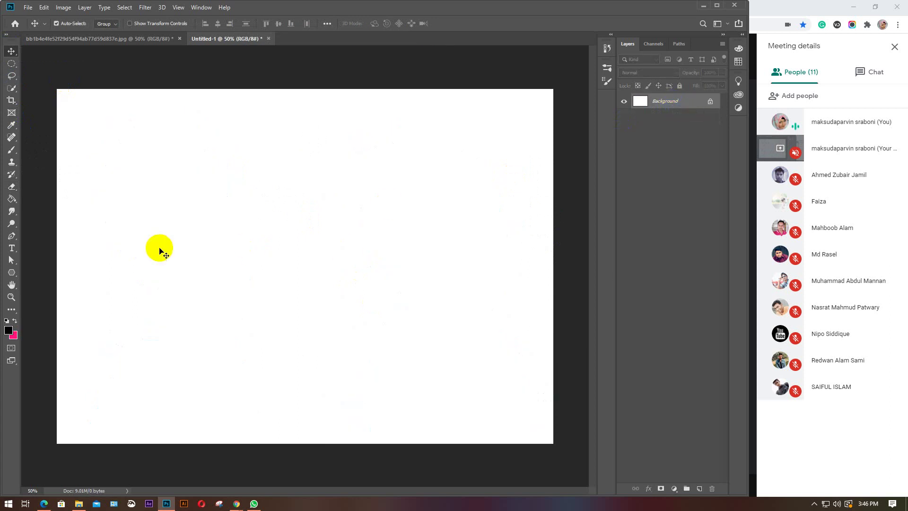
mouse_move(167, 508)
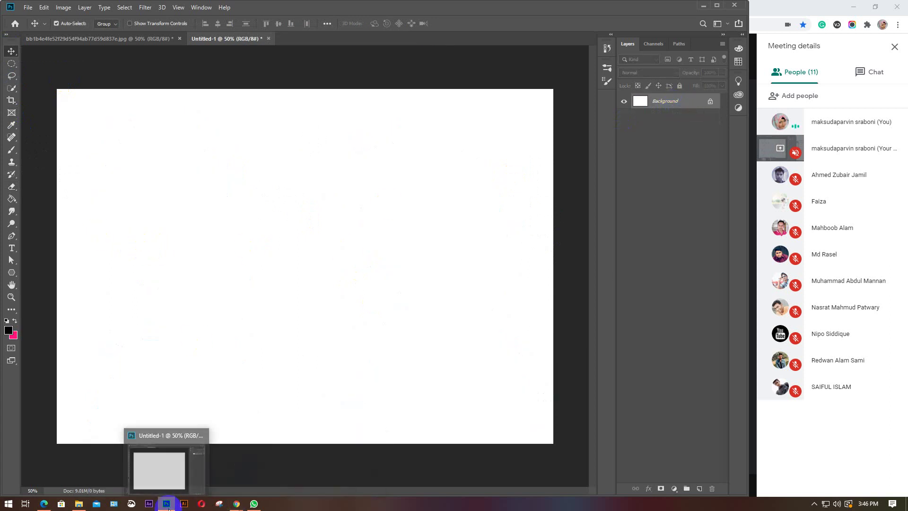
click(124, 479)
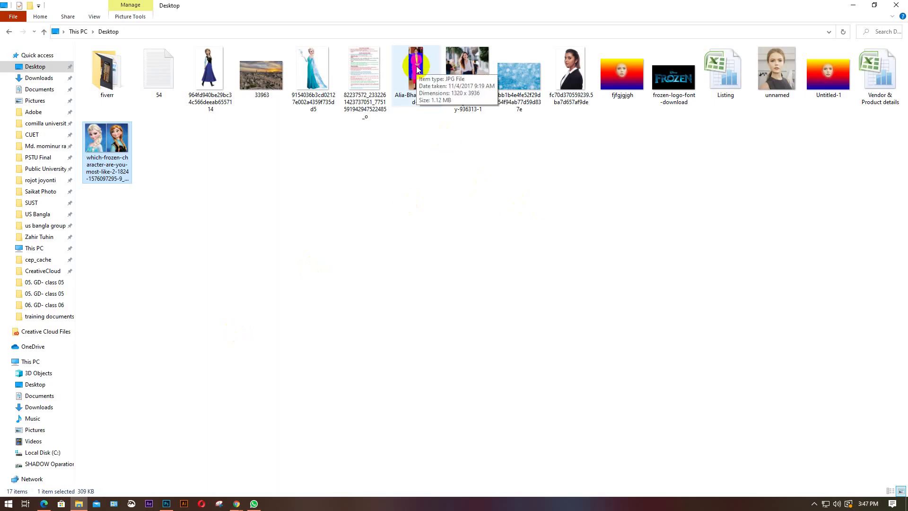
Drag the pink-suit photo JPG from the Desktop onto the blank Photoshop canvas
click(417, 69)
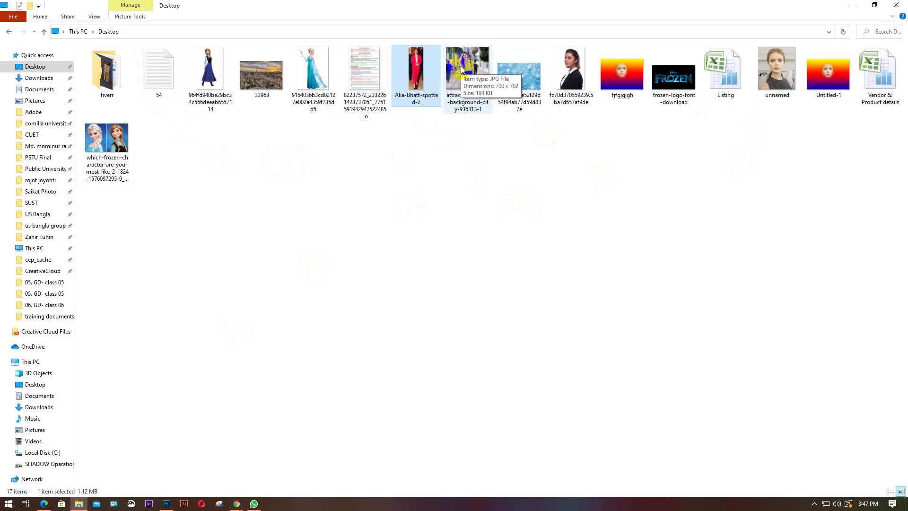
drag(422, 78, 260, 377)
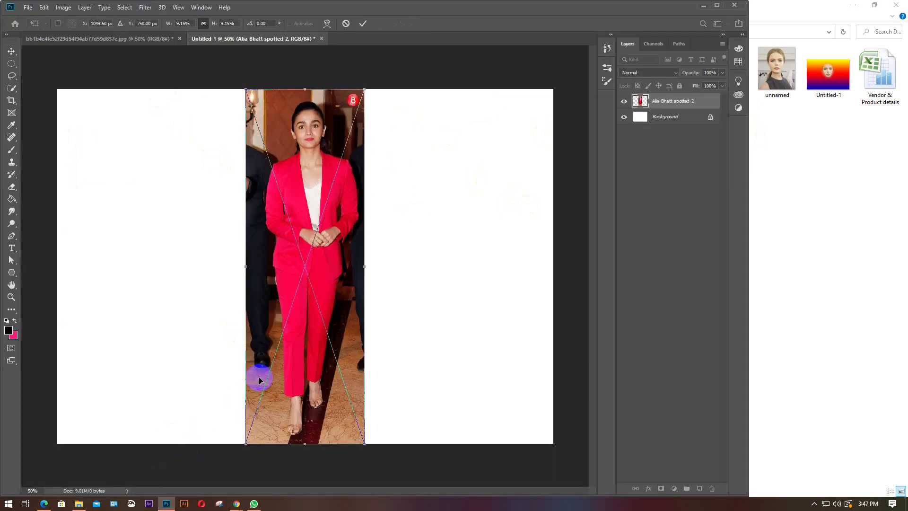
Commit the pink-suit photo's placement at its current size and rasterize its layer
click(374, 259)
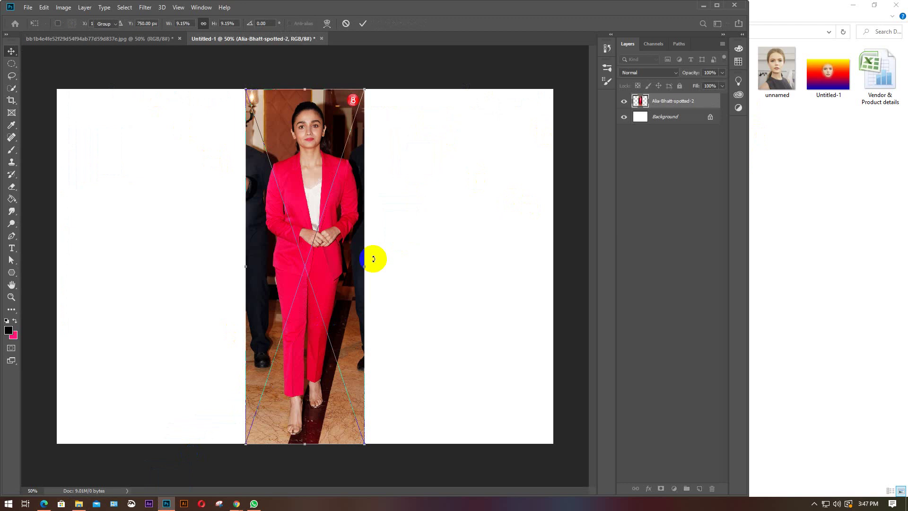
click(680, 98)
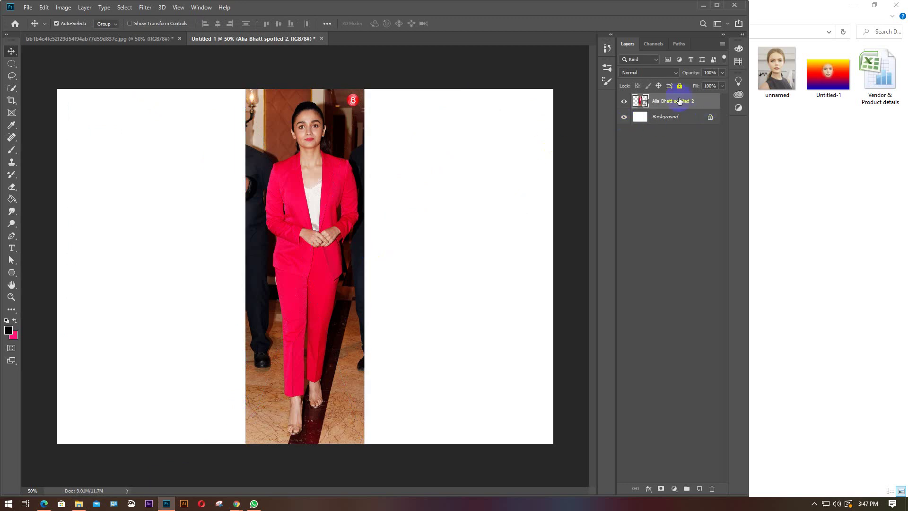
right_click(680, 103)
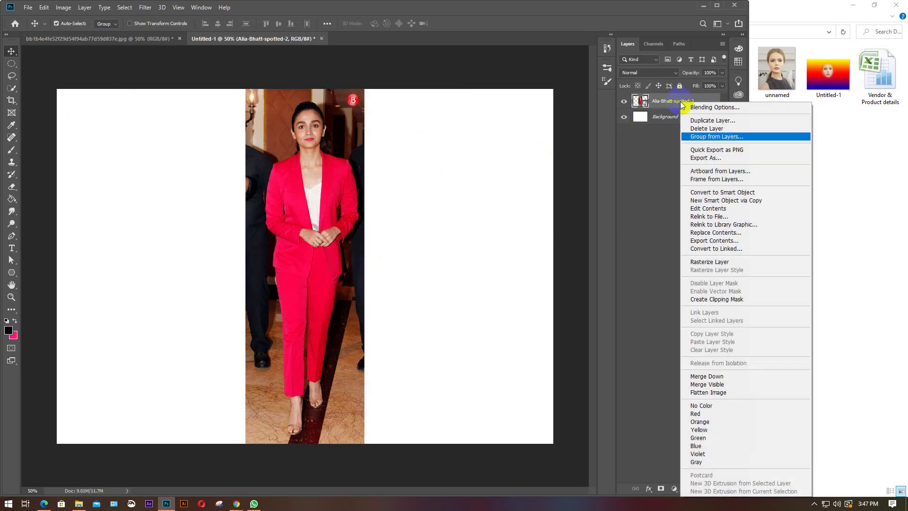
click(698, 260)
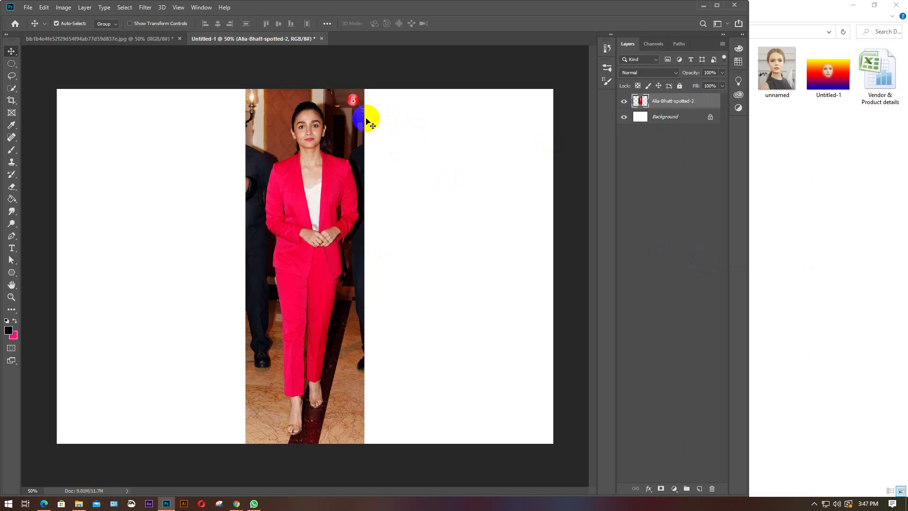
click(371, 167)
Zoom in on the photo, minimize File Explorer, and select the Clone Stamp tool
scroll(324, 351, up, 2)
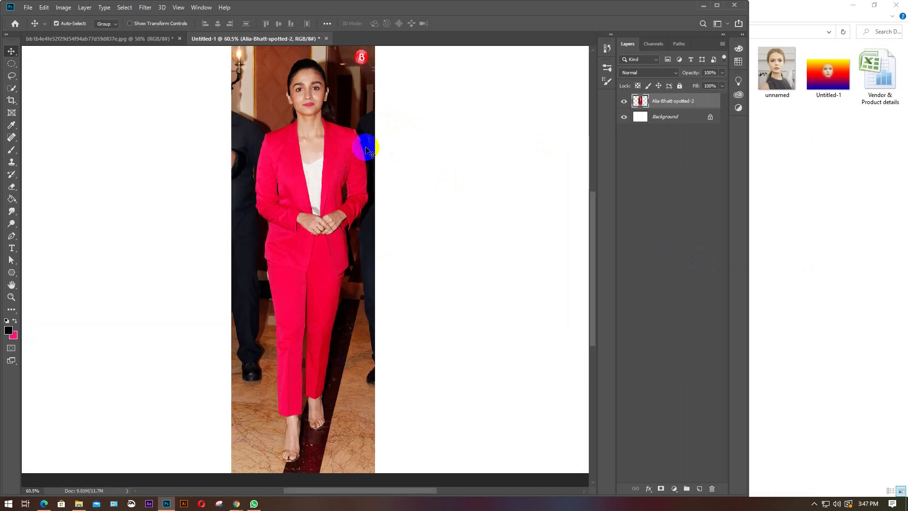
scroll(414, 137, up, 3)
click(357, 111)
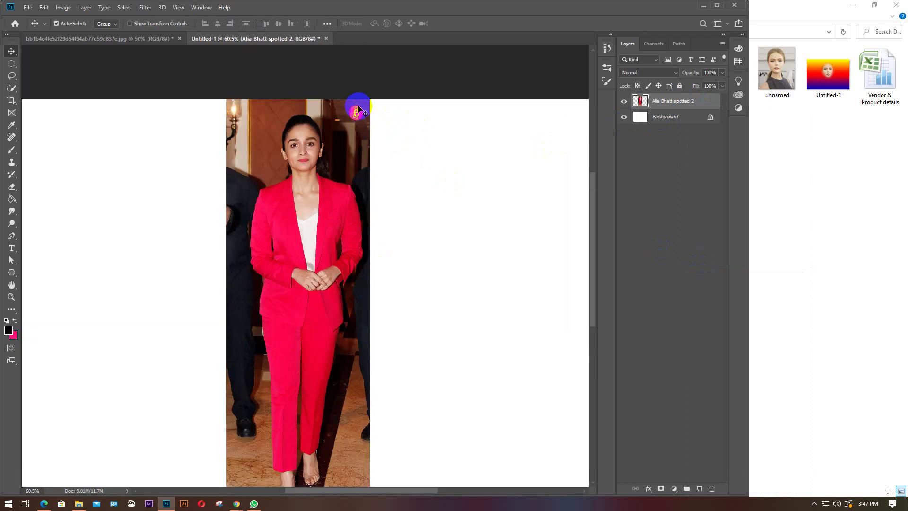
click(851, 6)
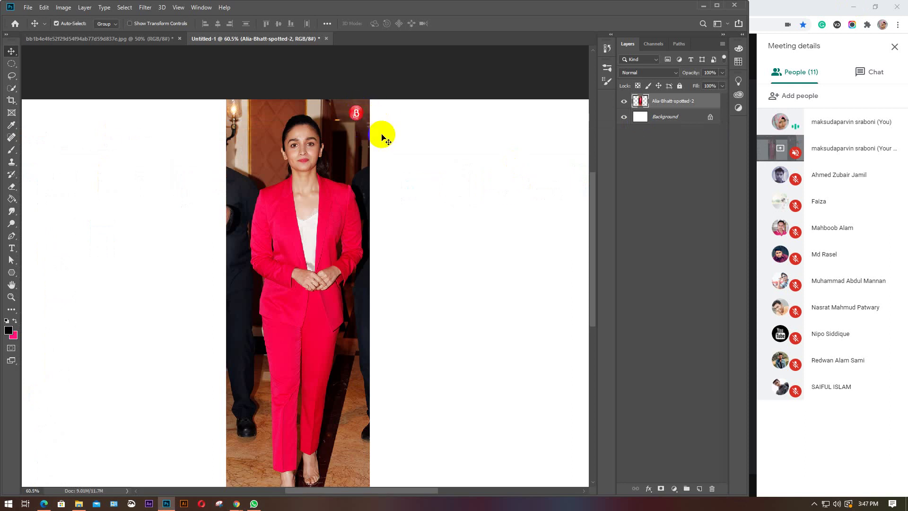
click(357, 98)
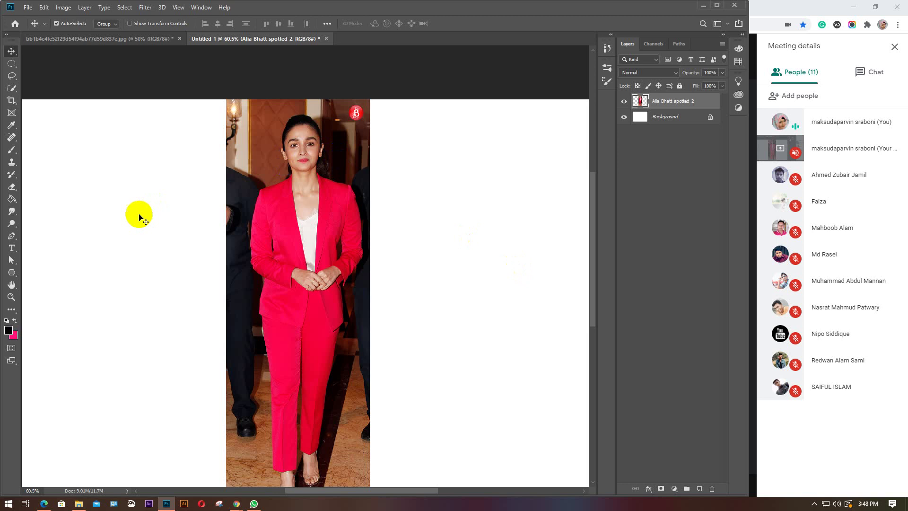
click(12, 163)
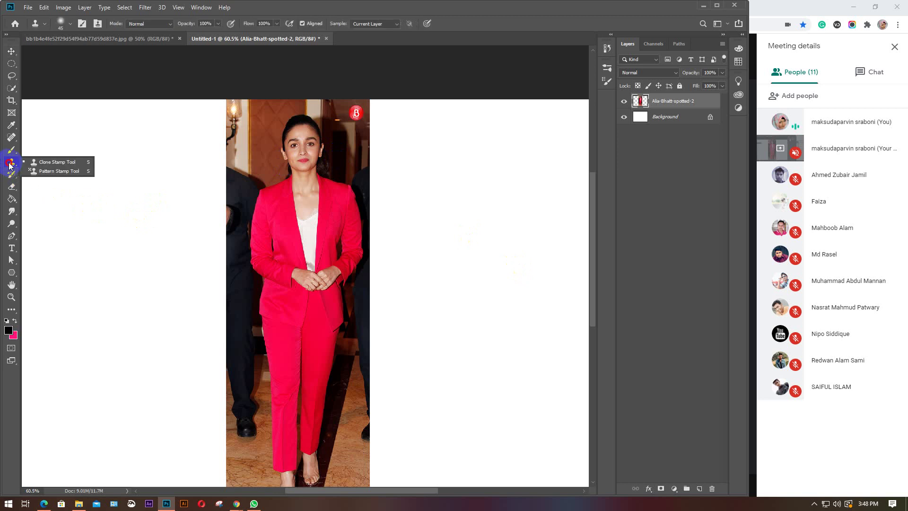
Choose the Clone Stamp tool, zoom in on the B logo, and shrink the brush to 25
click(52, 163)
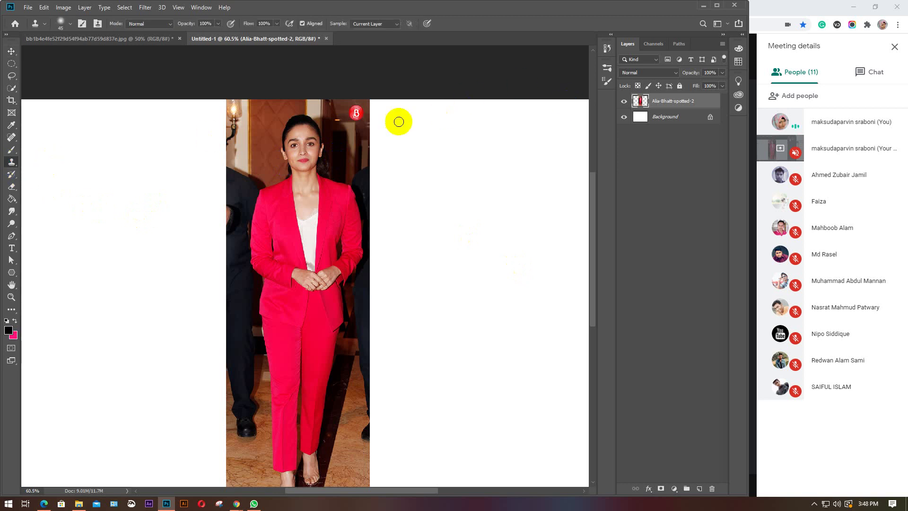
scroll(362, 116, up, 5)
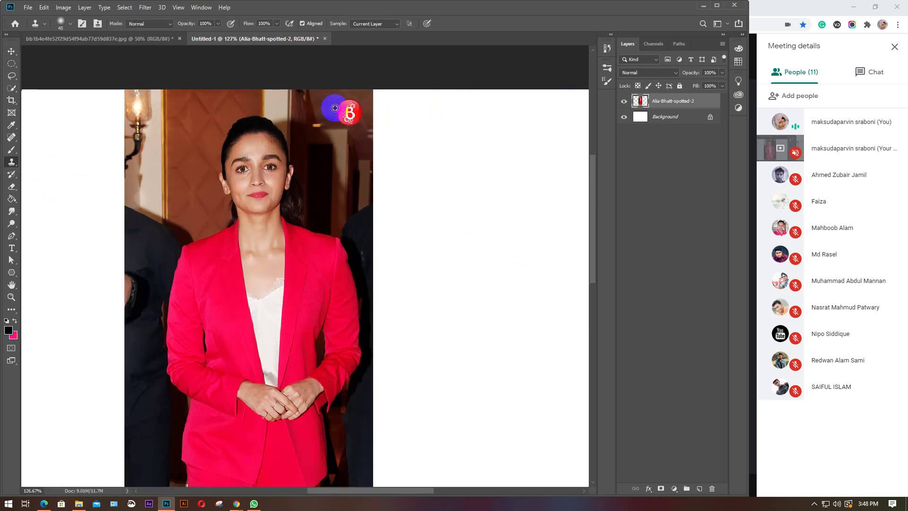
scroll(343, 100, up, 4)
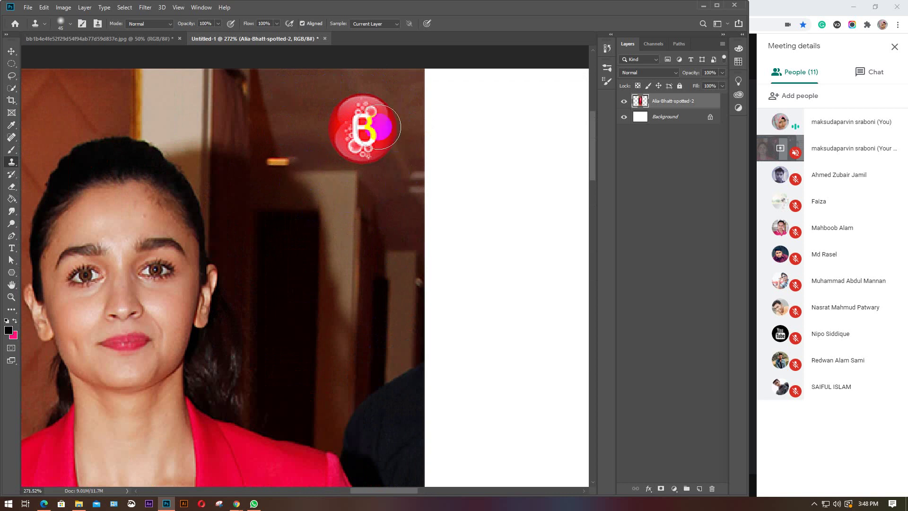
alt+click(362, 147)
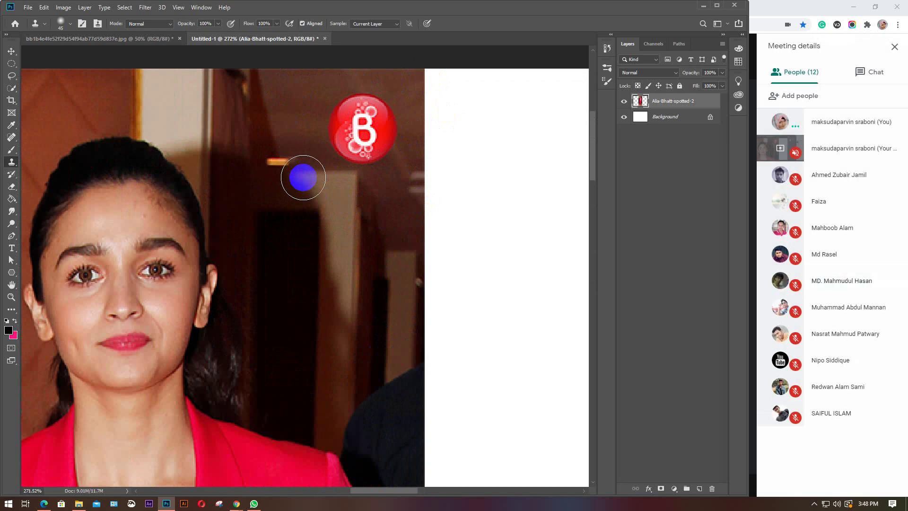
key(bracketleft)
key(bracketleft)
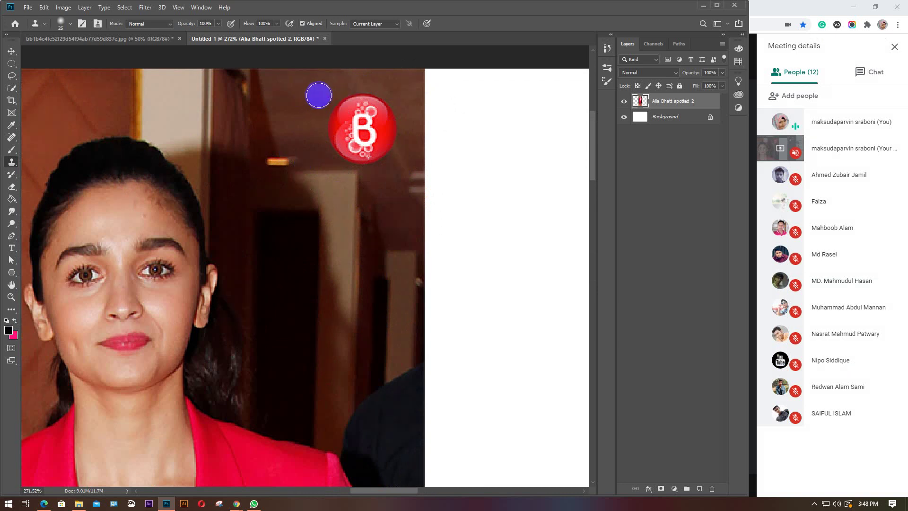
Sample the wall beside the logo and paint over its left edge, undoing one stroke and shrinking the brush to 20
alt+click(312, 96)
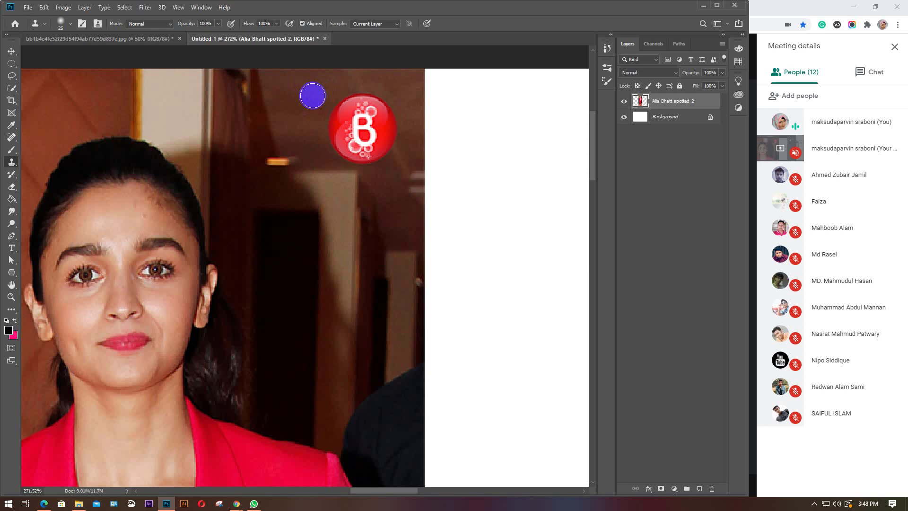
alt+click(313, 96)
mouse_move(470, 124)
mouse_down()
mouse_move(476, 129)
mouse_move(450, 128)
mouse_move(452, 108)
mouse_move(503, 138)
mouse_move(509, 132)
mouse_up()
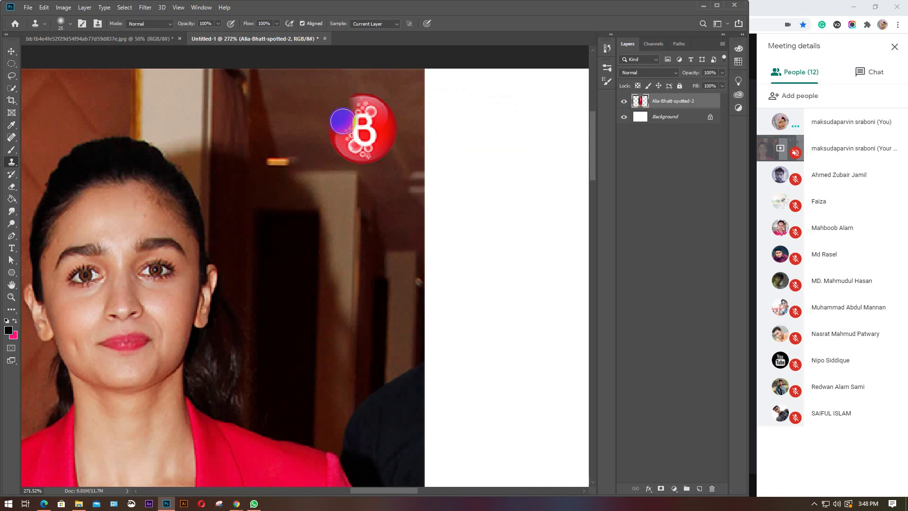
drag(342, 122, 309, 96)
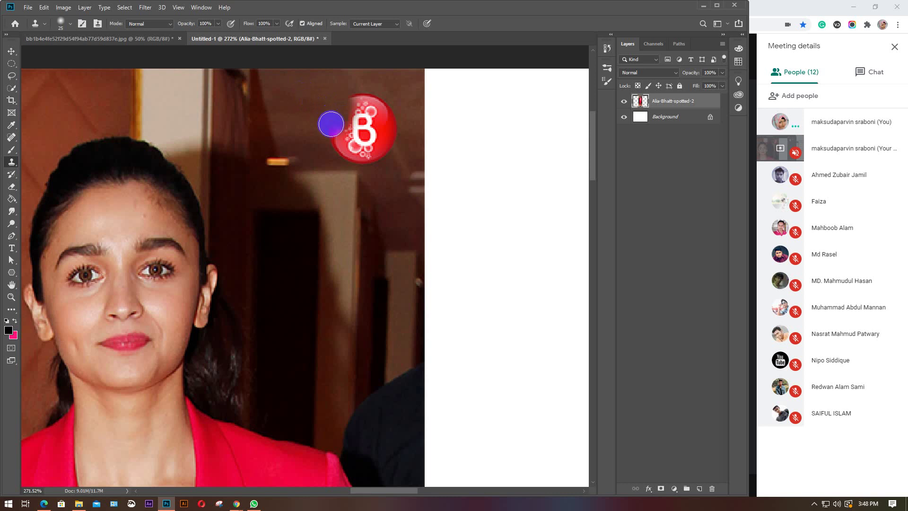
drag(342, 130, 349, 112)
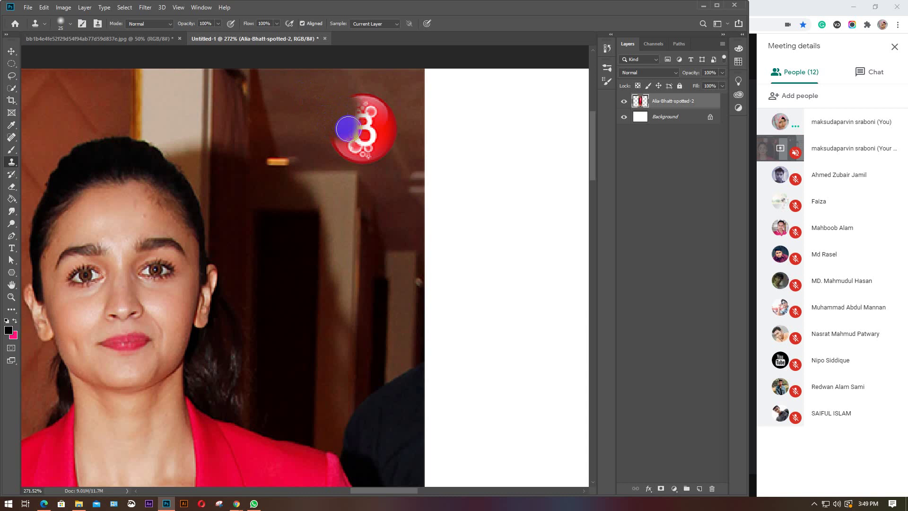
key(ctrl+z)
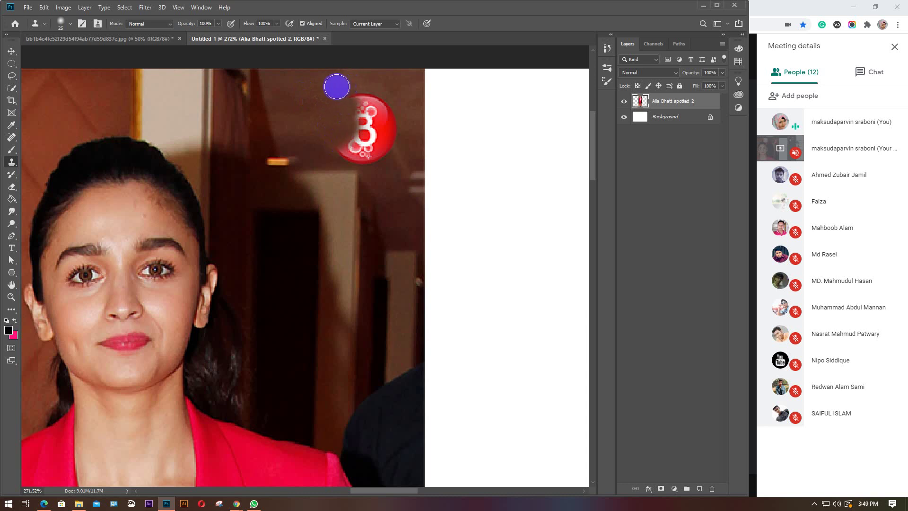
key(bracketleft)
key(bracketleft)
key(bracketleft)
key(bracketleft)
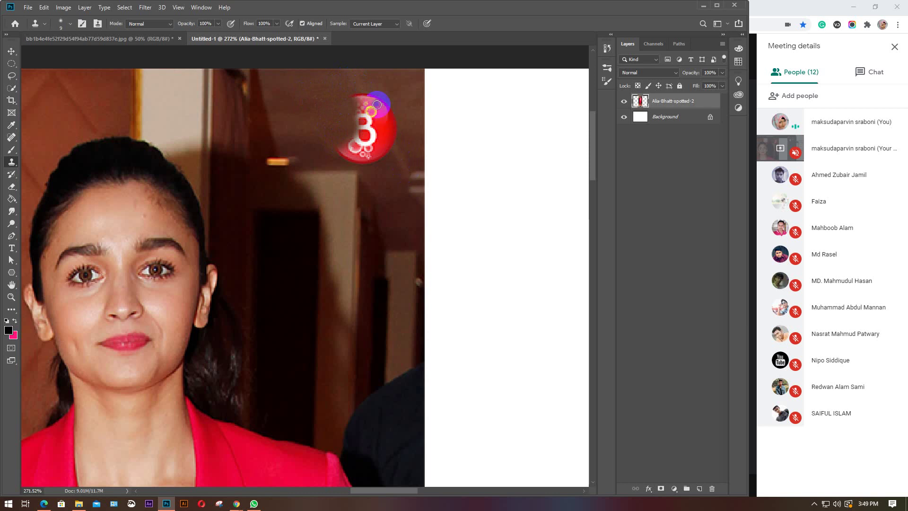
Sample the brown wall above the logo and paint over its top, white B and upper ring
click(376, 139)
alt+click(356, 79)
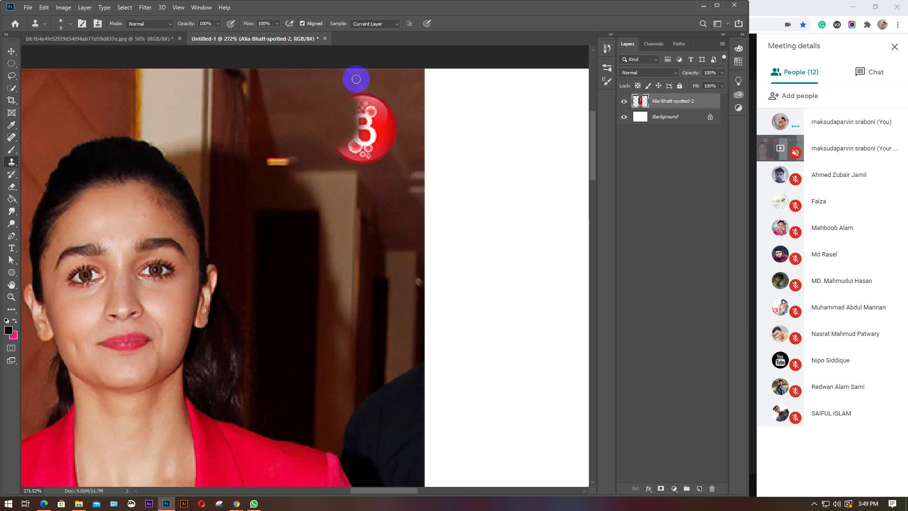
key(bracketright)
alt+click(355, 80)
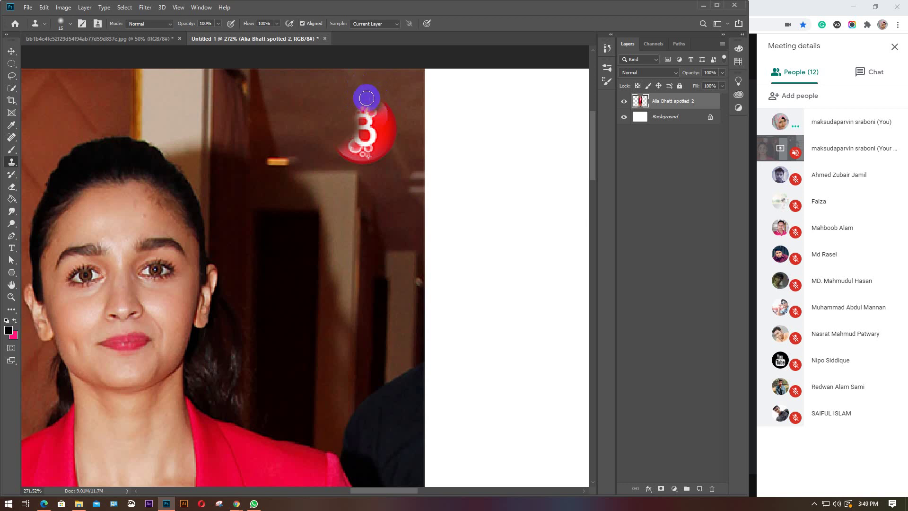
drag(366, 100, 369, 103)
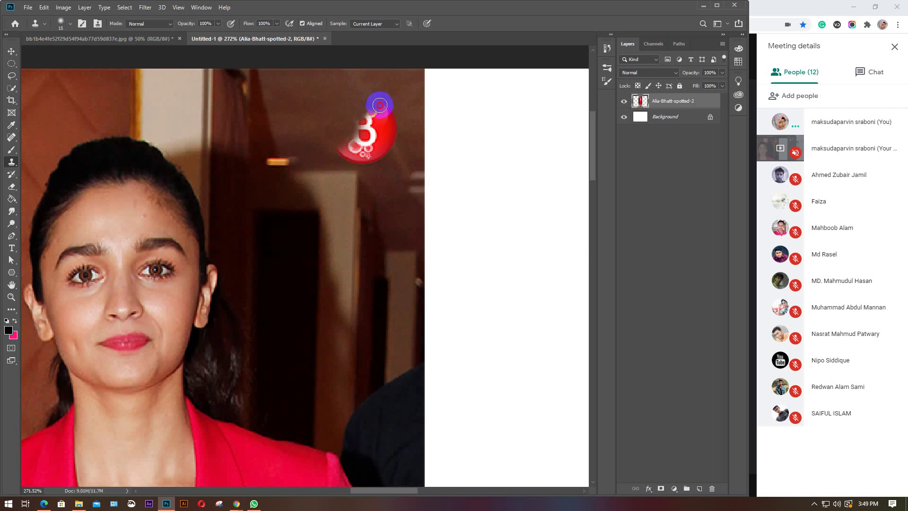
mouse_move(383, 110)
mouse_down()
mouse_move(355, 127)
mouse_move(365, 137)
mouse_up()
click(389, 118)
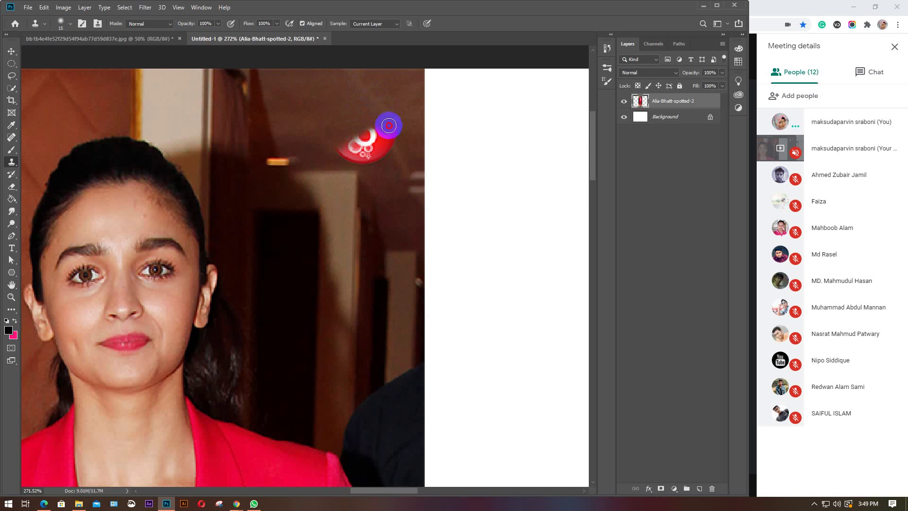
mouse_move(381, 128)
mouse_down()
mouse_move(369, 136)
mouse_move(389, 136)
mouse_move(391, 122)
mouse_move(406, 136)
mouse_up()
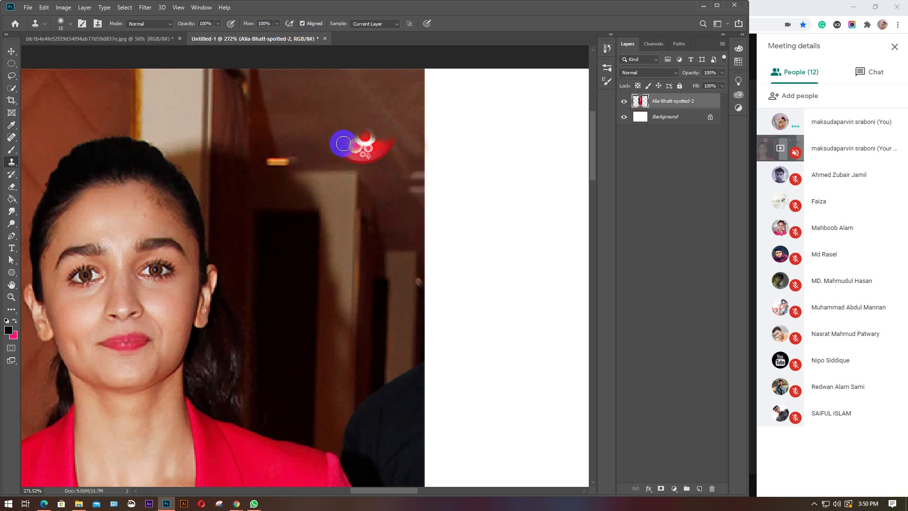
Enlarge the brush to 25, resample the wall beside the logo, and cover the remaining red arc
key(bracketright)
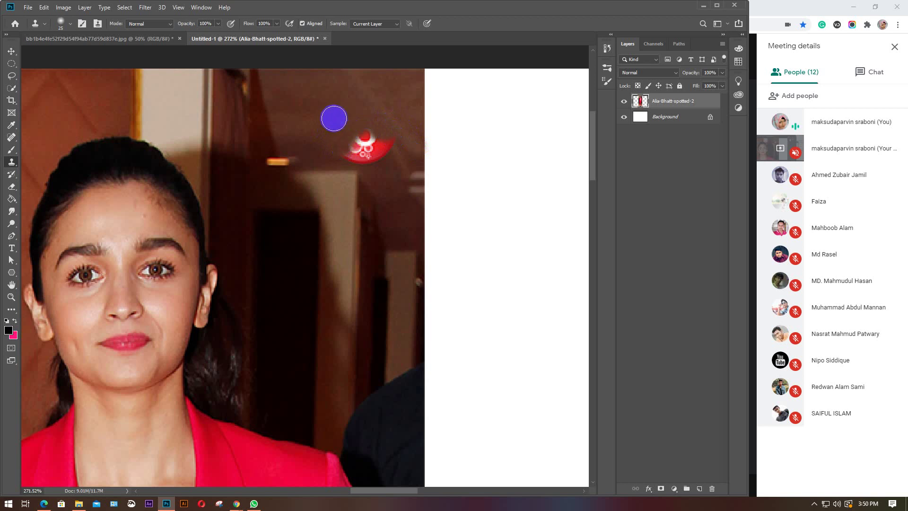
key(alt)
alt+click(323, 108)
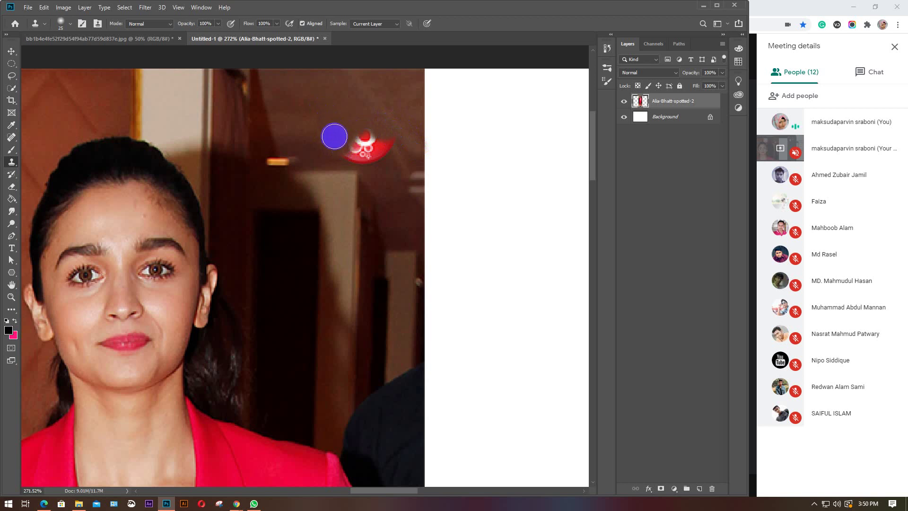
mouse_move(355, 146)
mouse_down()
mouse_move(374, 133)
mouse_move(355, 150)
mouse_move(377, 144)
mouse_up()
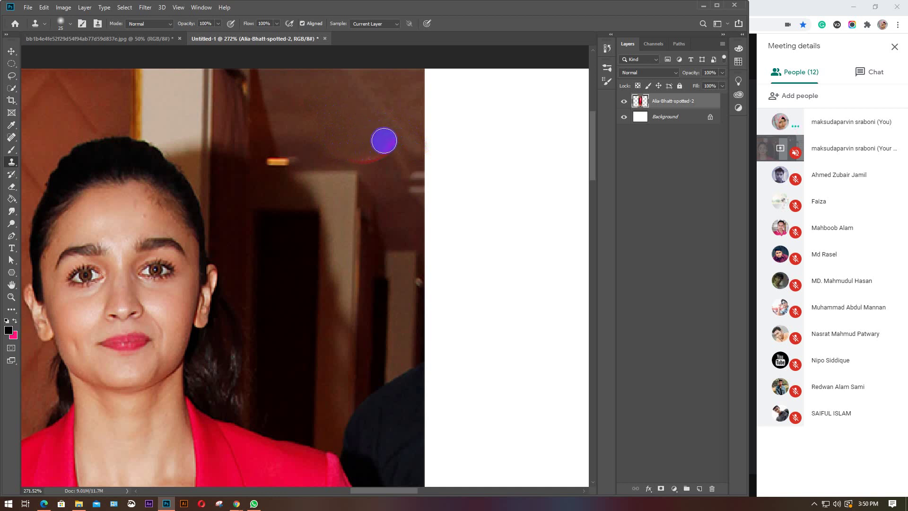
alt+click(314, 141)
mouse_move(339, 148)
mouse_down()
mouse_move(367, 155)
mouse_move(326, 149)
mouse_move(331, 131)
mouse_move(348, 140)
mouse_move(341, 120)
mouse_move(368, 139)
mouse_move(341, 133)
mouse_move(318, 148)
mouse_move(381, 144)
mouse_up()
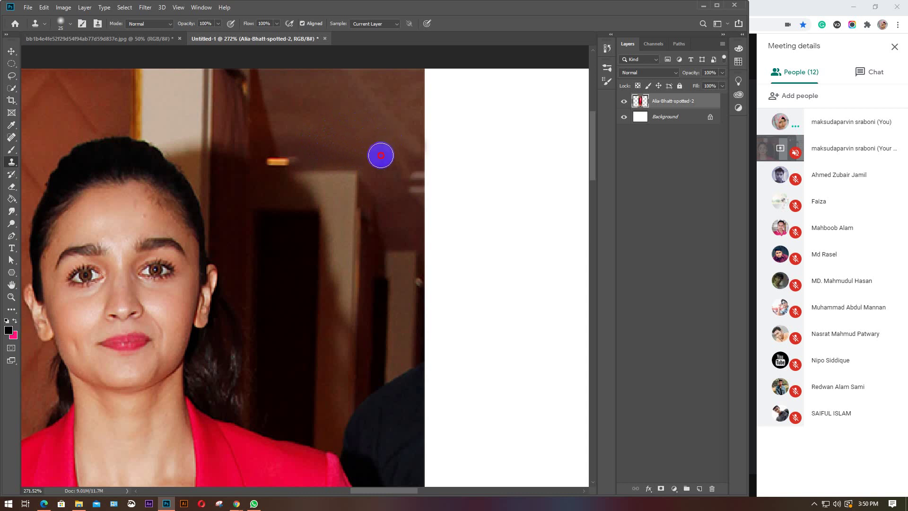
Zoom out from 272% to about 45% to see the whole logo-free photo
scroll(324, 176, down, 4)
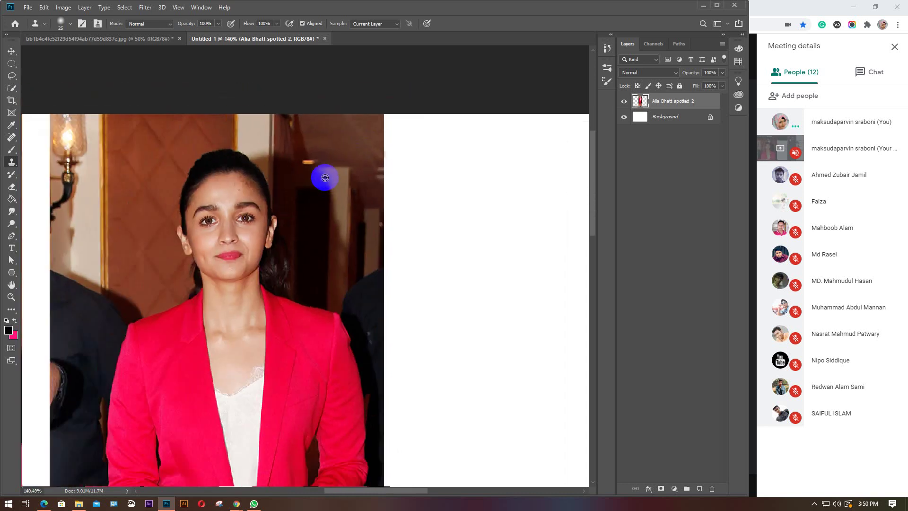
scroll(325, 177, down, 3)
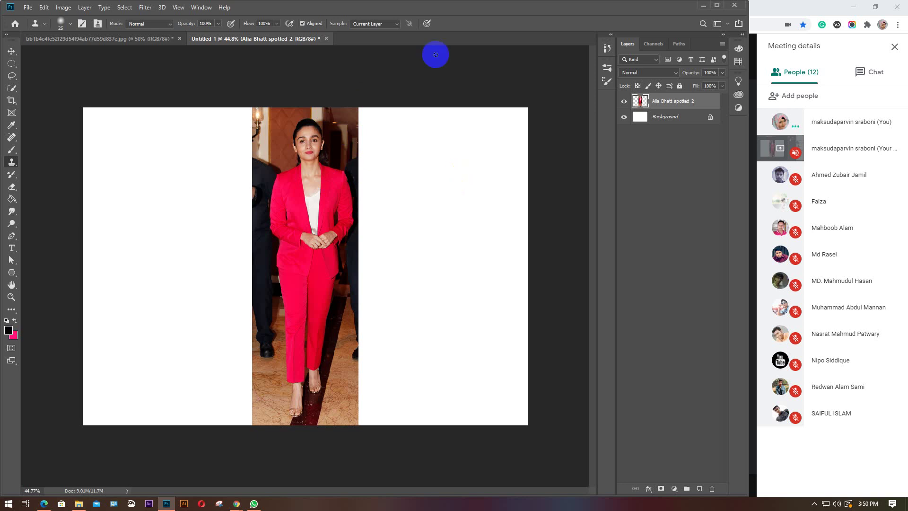
alt+click(330, 172)
click(317, 182)
Drag the Frozen Elsa-and-Anna image from the Desktop folder into the Photoshop document
click(78, 504)
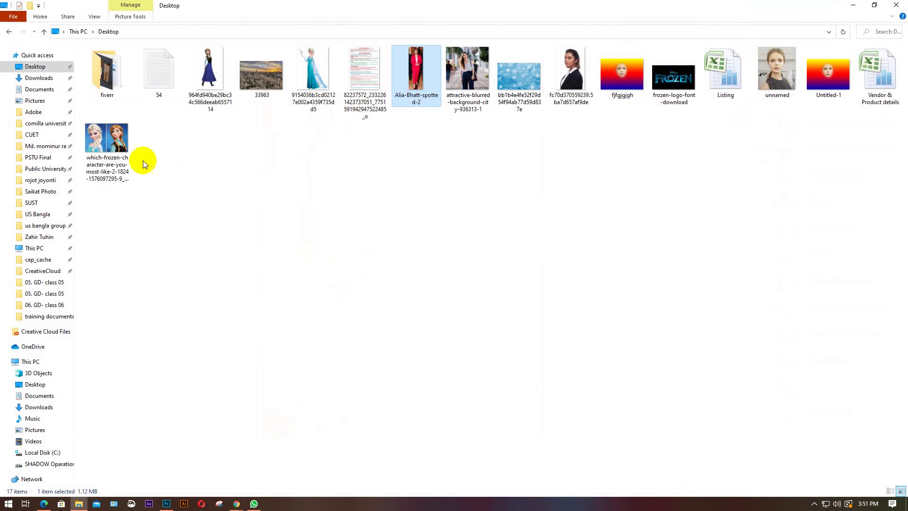
drag(108, 141, 245, 346)
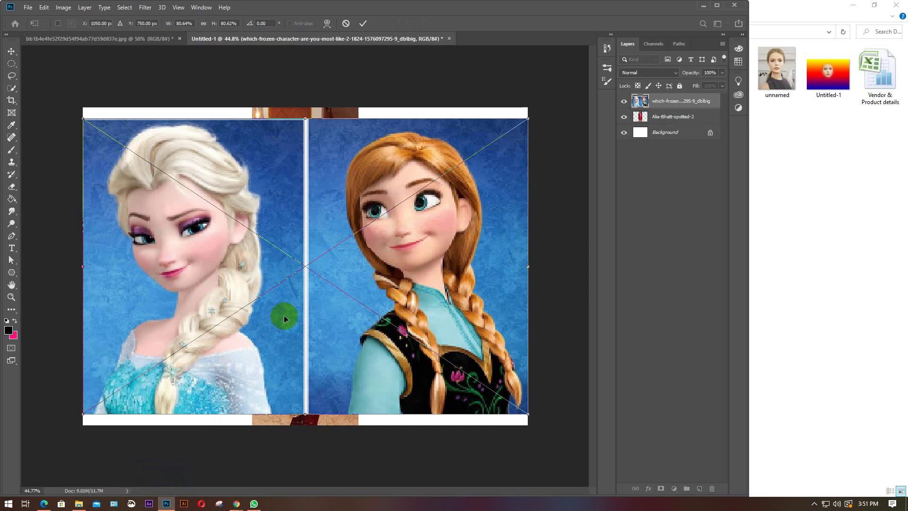
Commit the placed Frozen image, hide the pink-suit photo layer, and rasterize the Frozen layer
key(Return)
key(s)
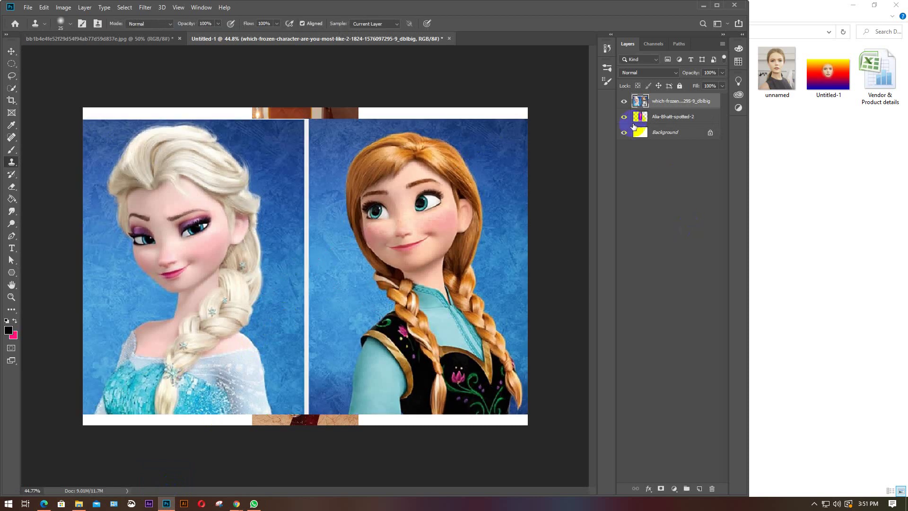
click(624, 116)
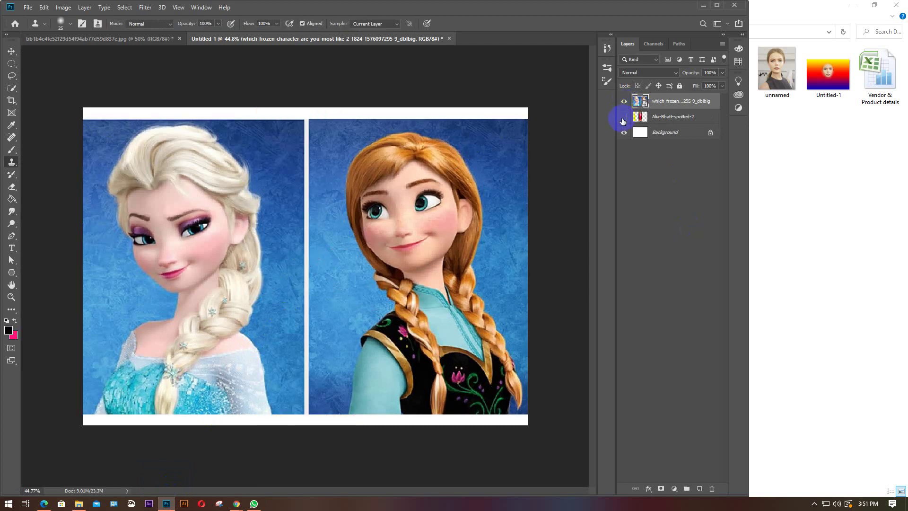
right_click(673, 103)
click(693, 262)
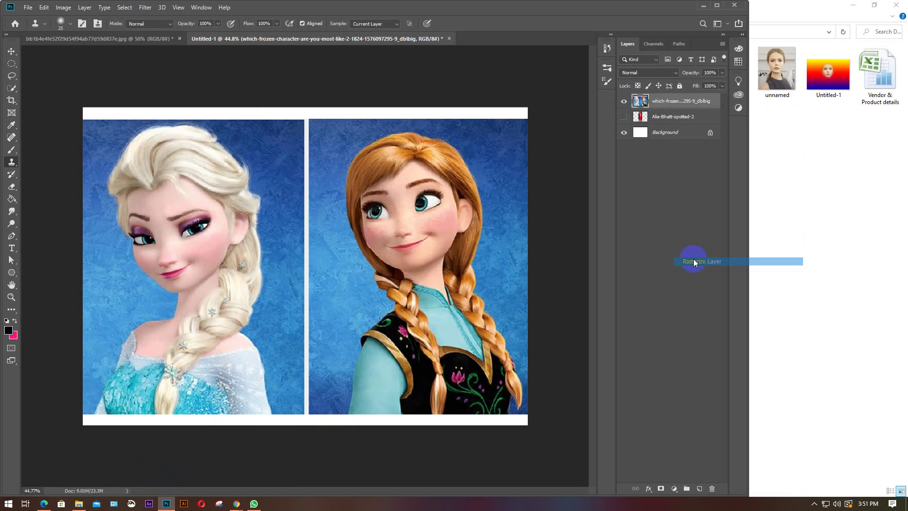
alt+click(460, 239)
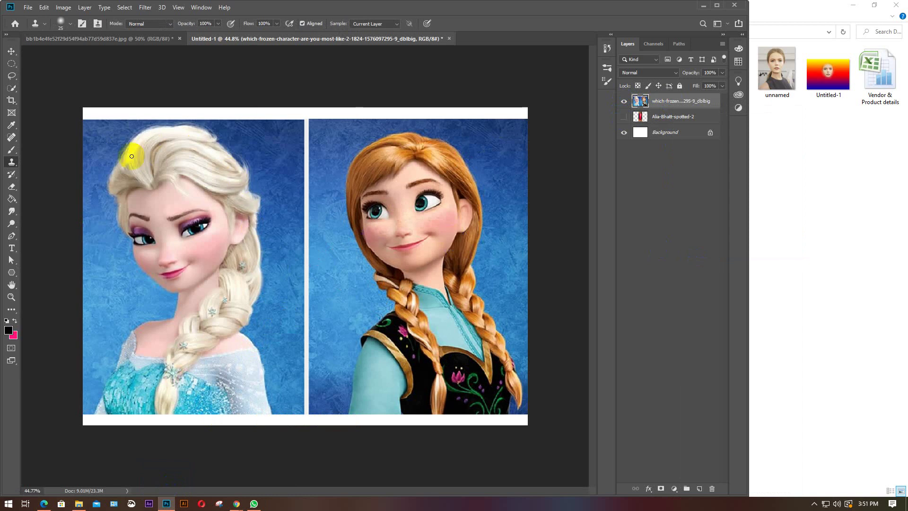
click(97, 344)
click(159, 325)
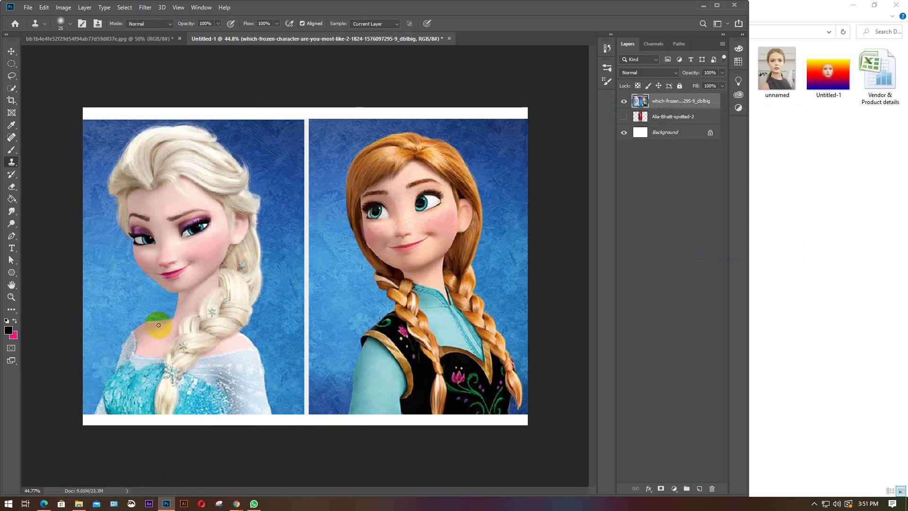
click(425, 210)
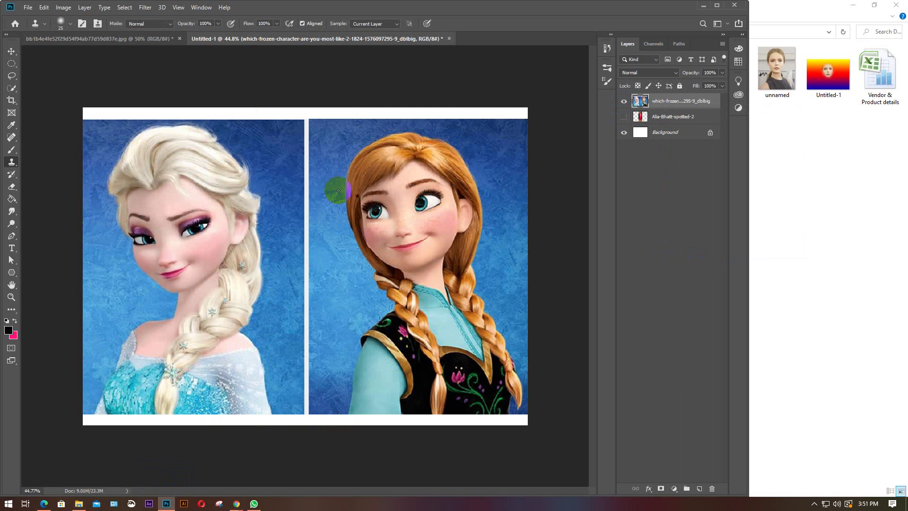
click(421, 203)
click(116, 251)
click(226, 196)
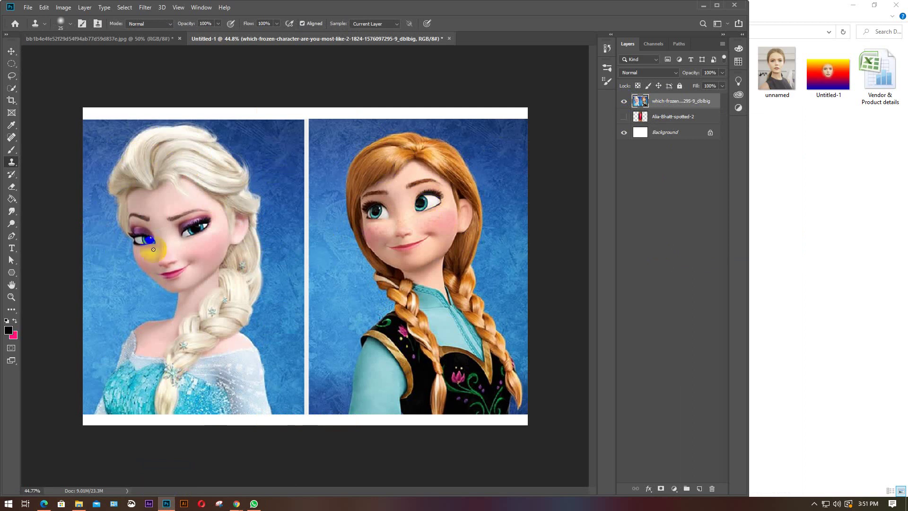
click(379, 209)
click(420, 203)
click(852, 9)
click(852, 6)
click(628, 229)
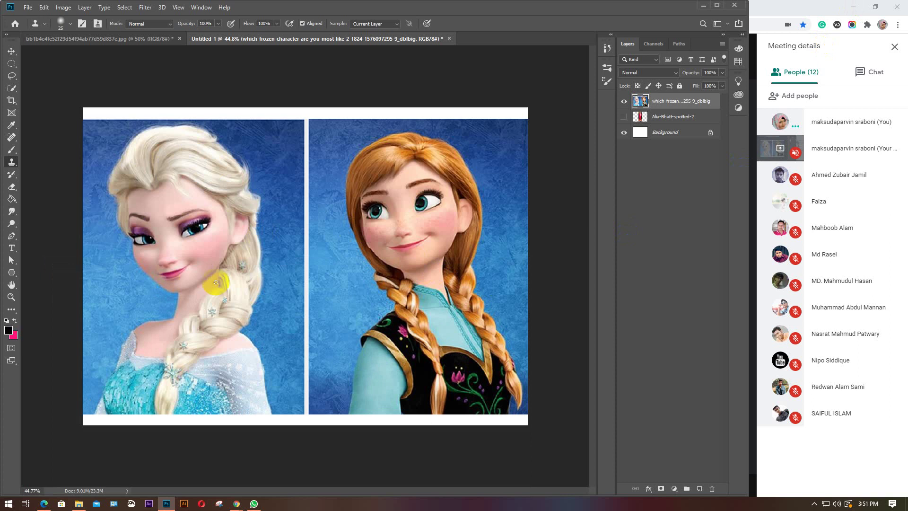
alt+click(197, 219)
drag(407, 186, 417, 186)
key(ctrl+z)
drag(367, 220, 386, 207)
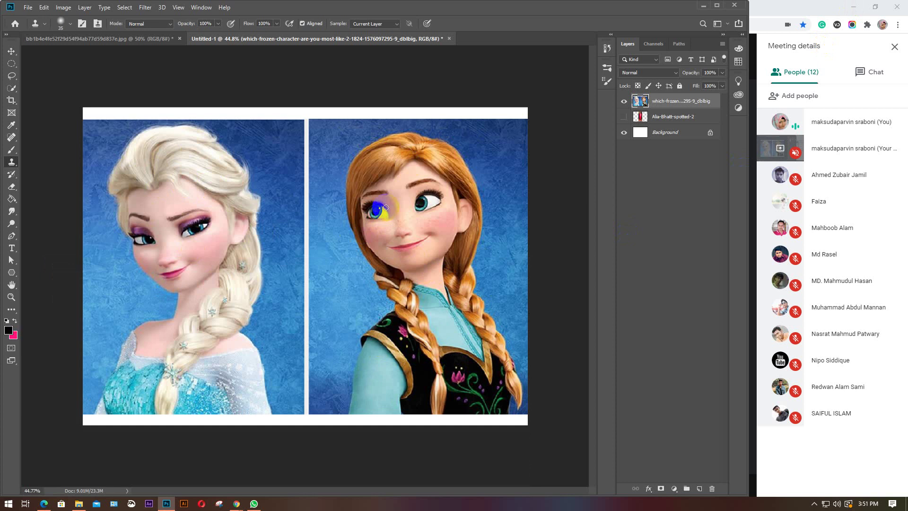
key(bracketright)
key(bracketright)
key(bracketright)
key(bracketright)
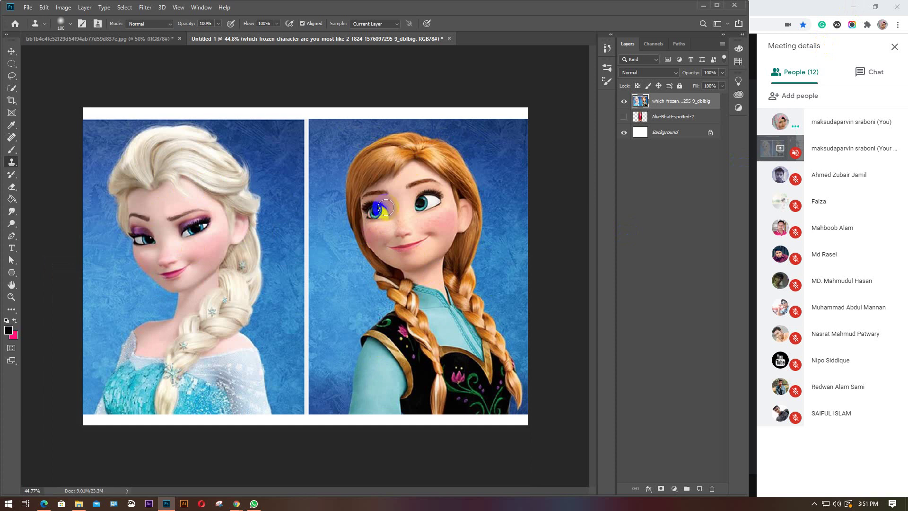
key(ctrl+z)
alt+click(88, 127)
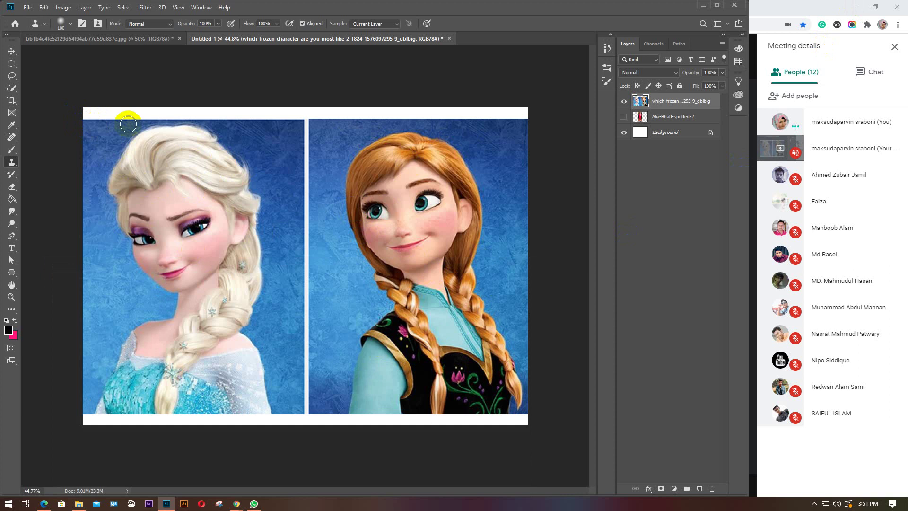
click(264, 331)
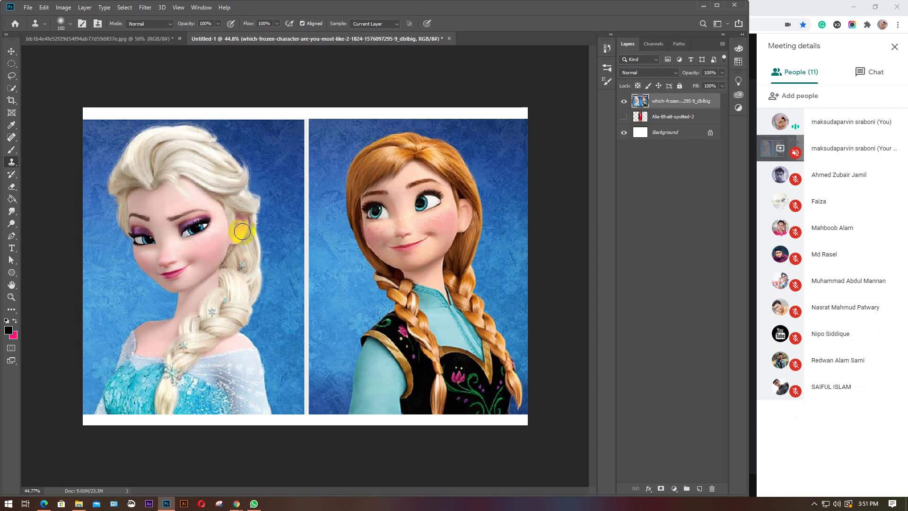
click(322, 111)
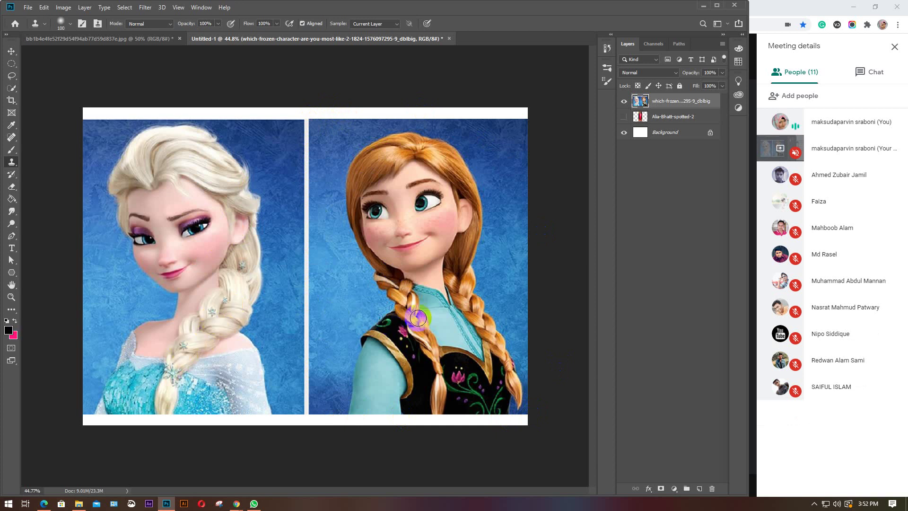
Undo a stray magenta dab on Anna's lips, set the brush to 40, and clone a snowflake onto Anna's braid
click(403, 248)
key(ctrl+z)
alt+click(339, 274)
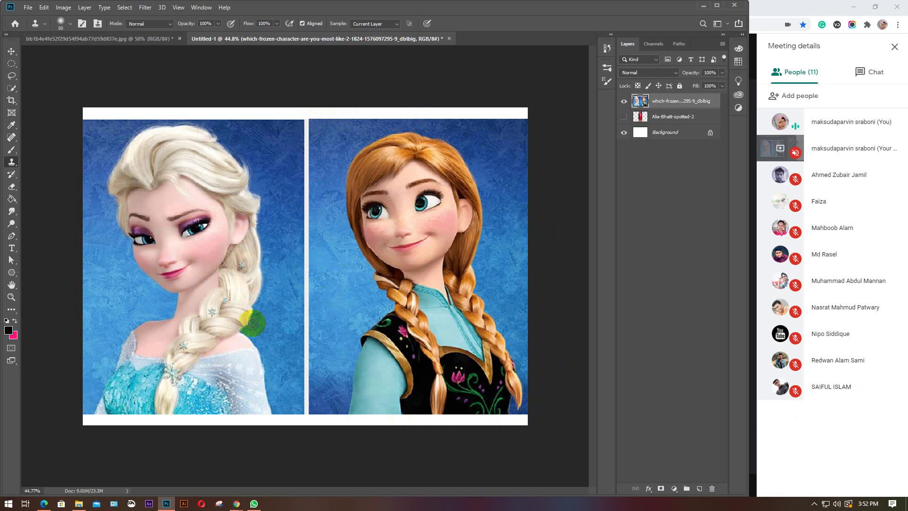
click(235, 332)
mouse_move(235, 332)
mouse_down()
mouse_move(217, 331)
mouse_move(182, 361)
mouse_up()
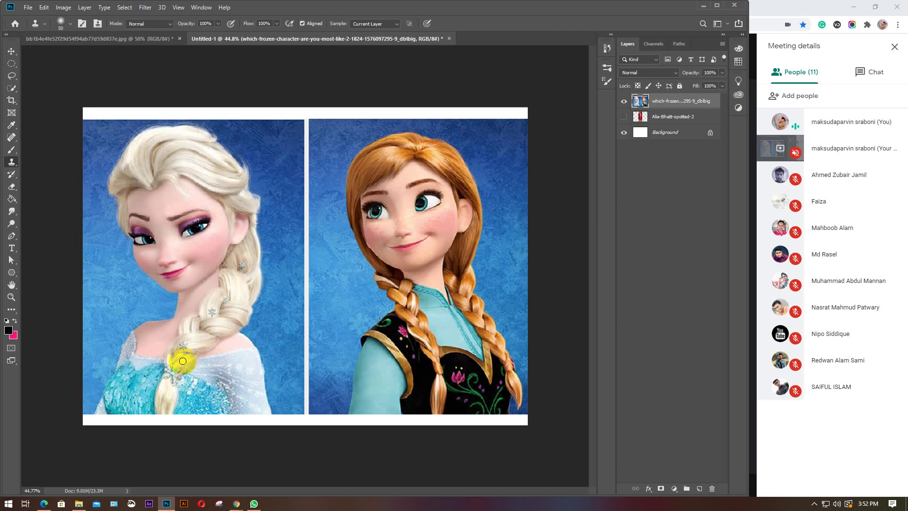
key(bracketleft)
click(183, 347)
drag(413, 368, 437, 367)
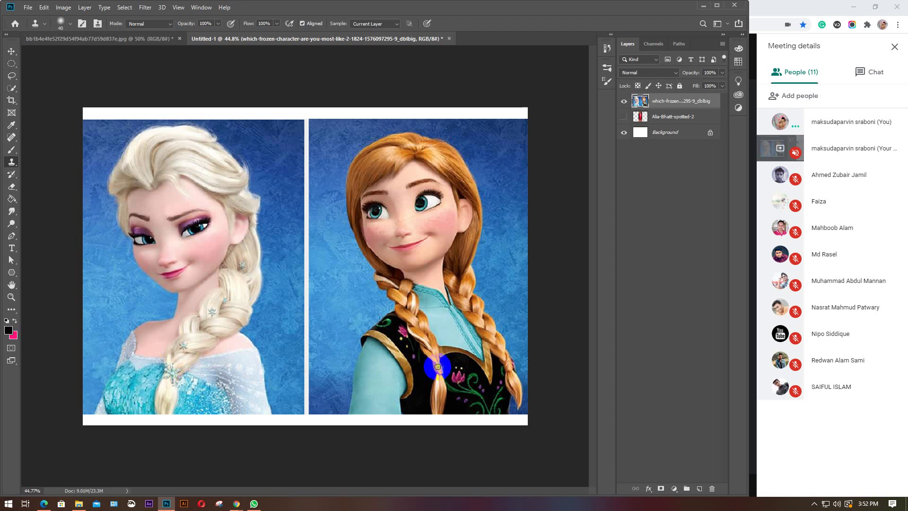
mouse_move(438, 367)
mouse_down()
mouse_move(437, 380)
mouse_move(440, 366)
mouse_up()
click(480, 394)
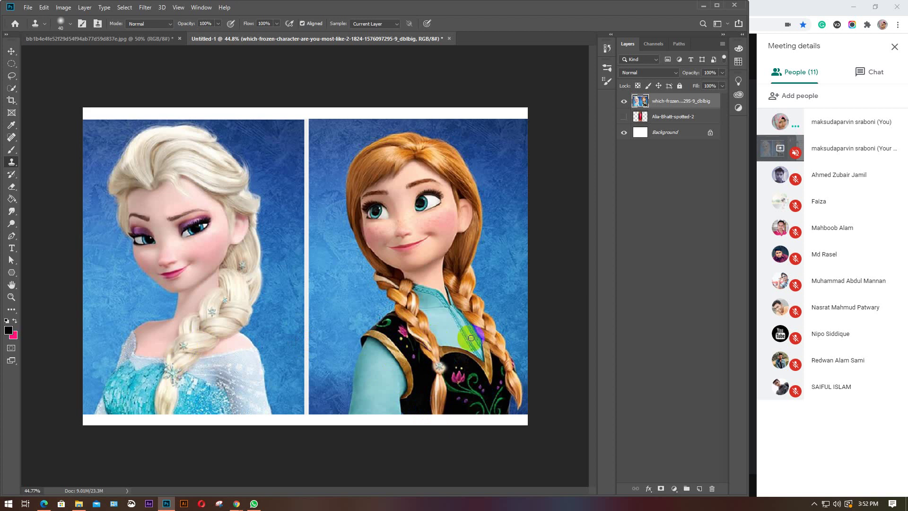
Clone snowflakes onto Anna's braid by the vest and cover the stray flower patch with cloned hair
click(418, 324)
drag(418, 323, 418, 322)
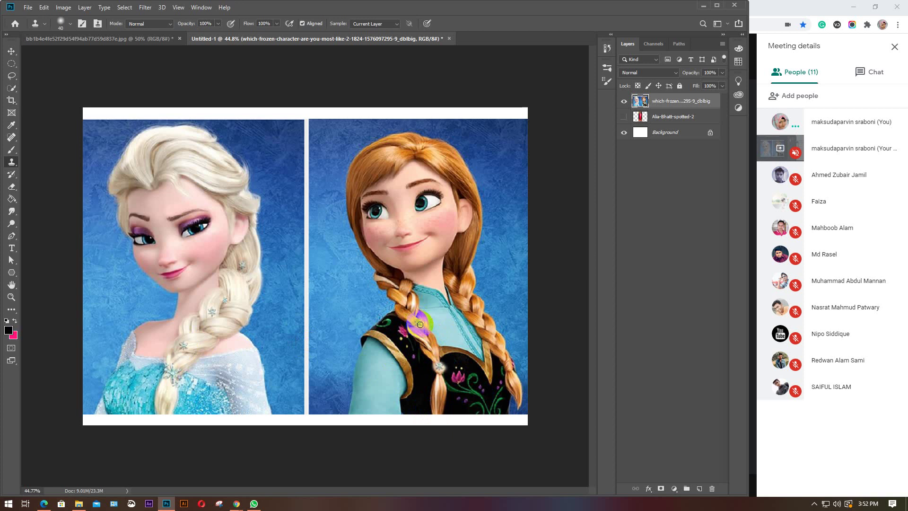
drag(418, 325, 418, 326)
mouse_move(415, 321)
mouse_down()
mouse_move(447, 358)
mouse_move(482, 367)
mouse_move(489, 317)
mouse_move(468, 298)
mouse_move(470, 340)
mouse_up()
drag(222, 339, 183, 344)
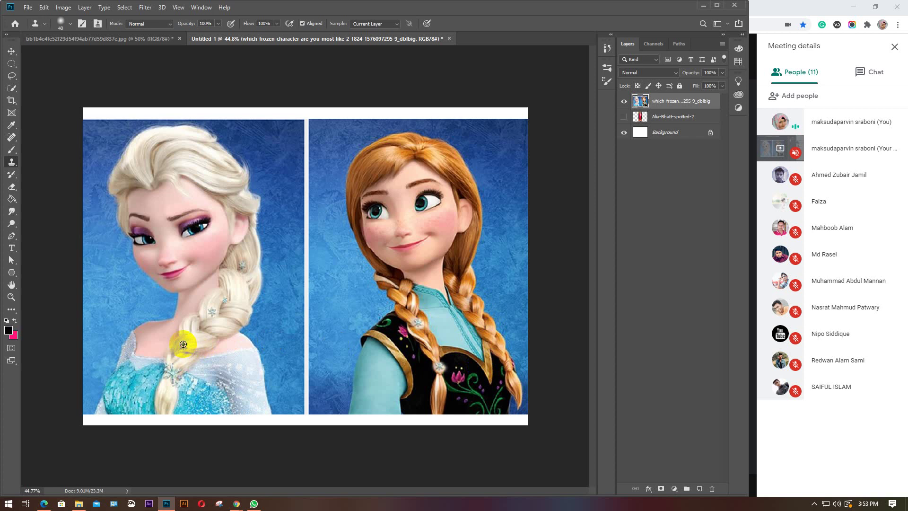
drag(440, 301, 469, 298)
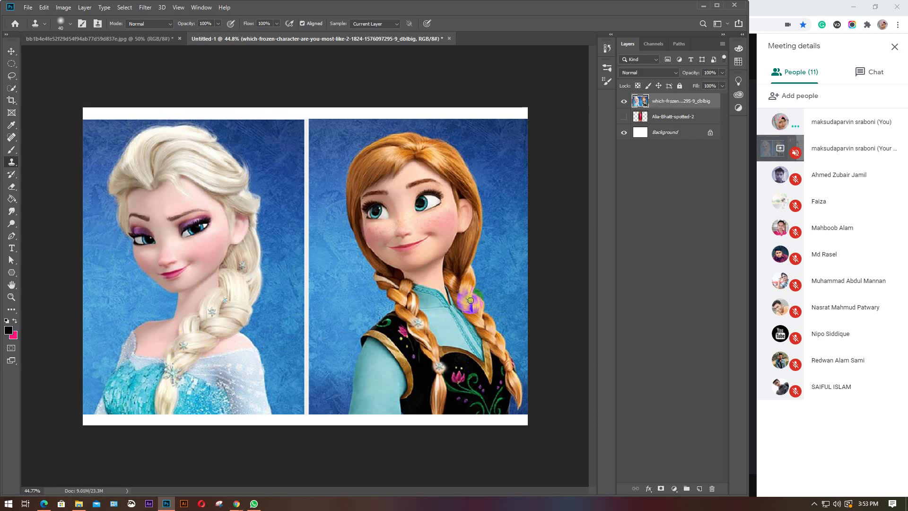
drag(469, 303, 470, 299)
drag(468, 302, 470, 308)
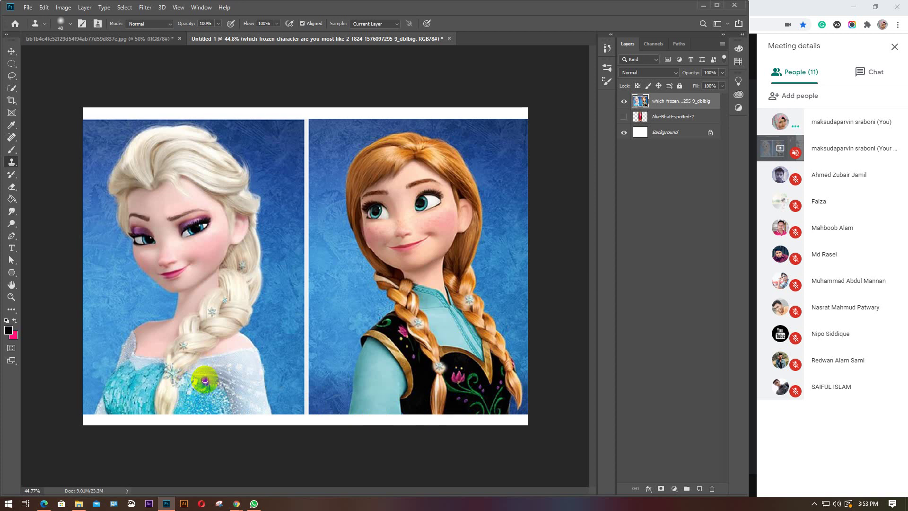
Zoom in and stamp Anna's pink vest flower onto the front of Elsa's icy blue dress
scroll(206, 379, up, 3)
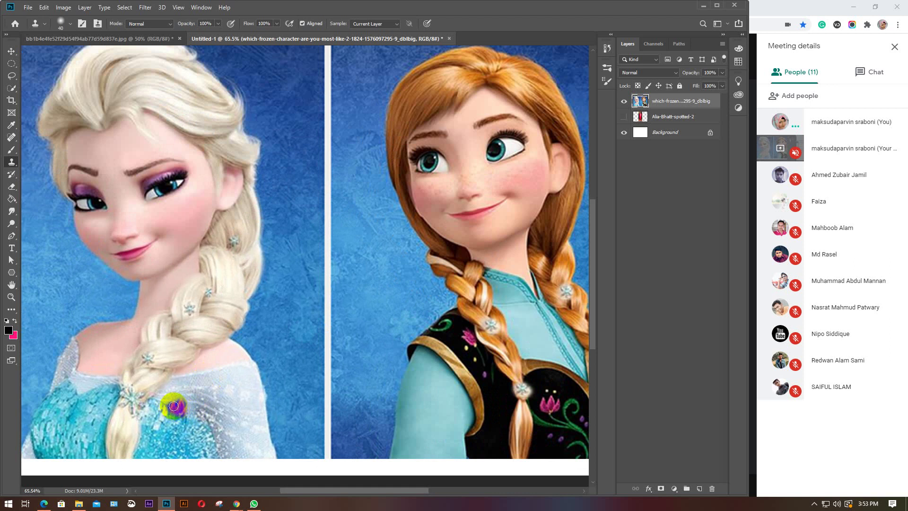
mouse_move(174, 405)
mouse_down()
mouse_move(190, 406)
mouse_move(171, 403)
mouse_move(178, 416)
mouse_move(200, 415)
mouse_move(192, 430)
mouse_move(225, 407)
mouse_move(183, 405)
mouse_up()
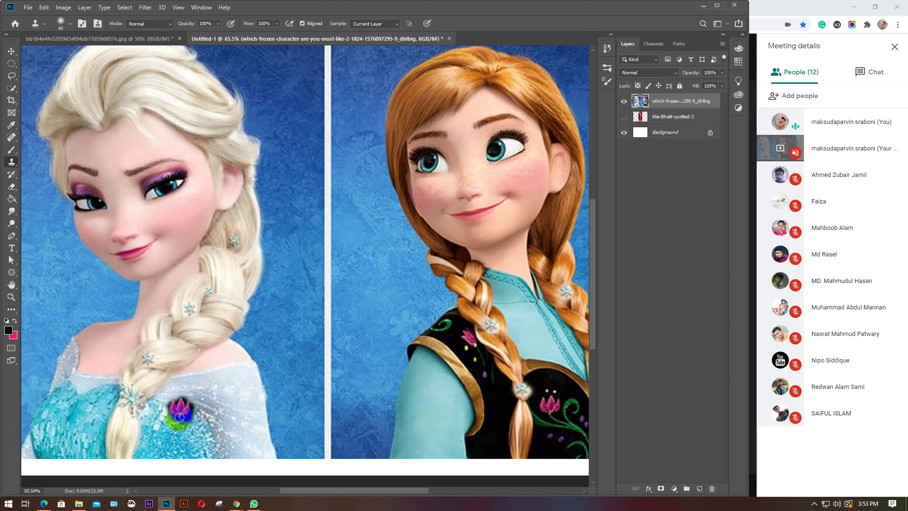
drag(248, 396, 256, 395)
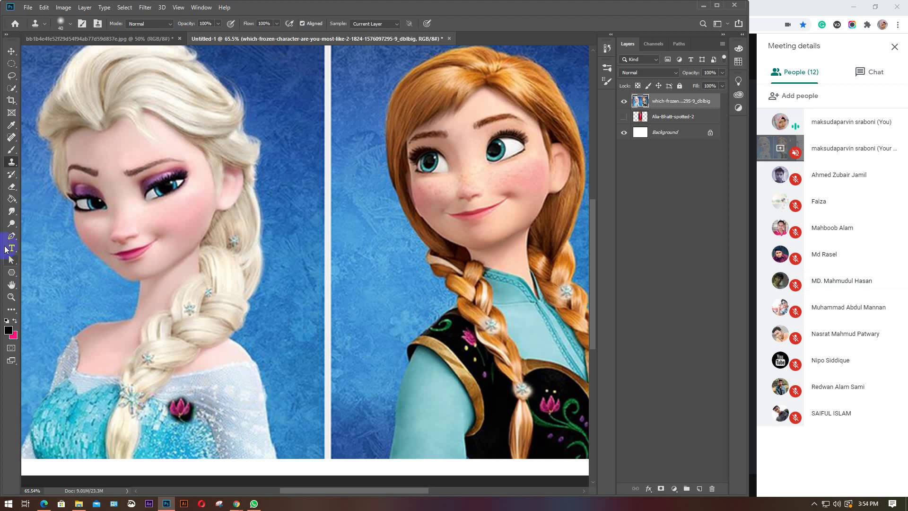
right_click(9, 192)
click(40, 186)
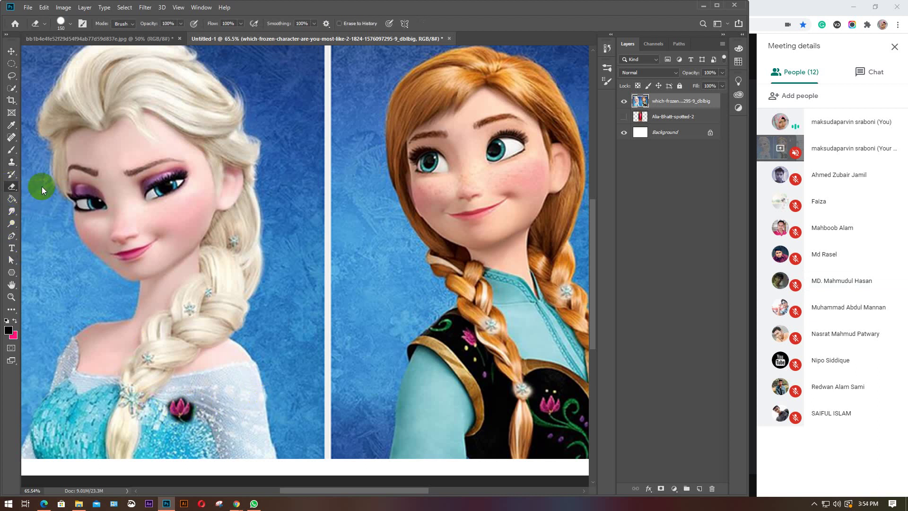
Erase around the cloned flower, undo the stray erase, resize the eraser, and zoom back out
click(168, 416)
drag(211, 420, 241, 428)
key(ctrl+z)
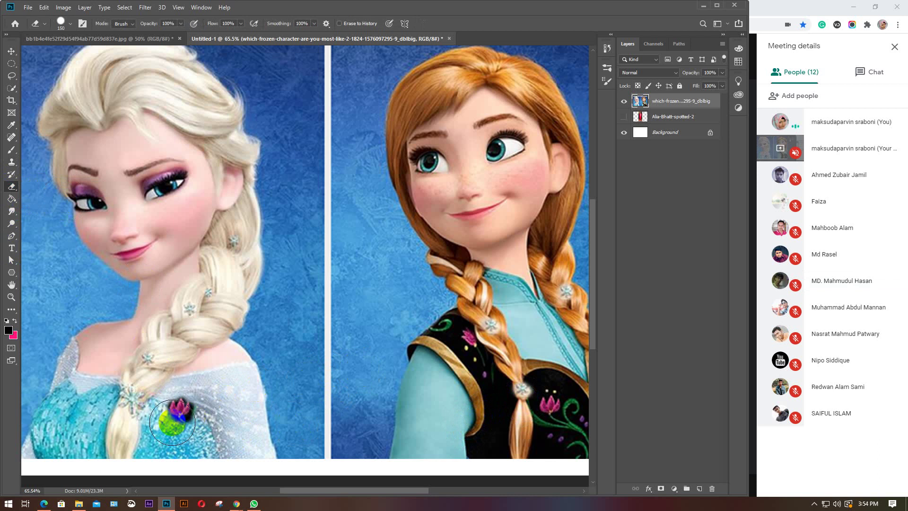
key(bracketright)
key(bracketright)
key(bracketright)
key(bracketleft)
key(bracketleft)
key(bracketleft)
key(bracketleft)
key(bracketleft)
key(bracketleft)
key(bracketleft)
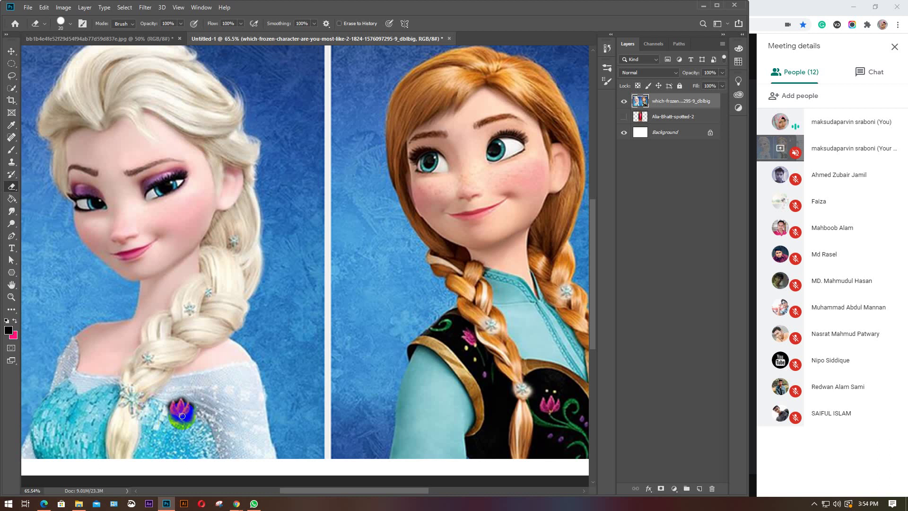
key(bracketleft)
key(bracketleft)
scroll(314, 338, down, 3)
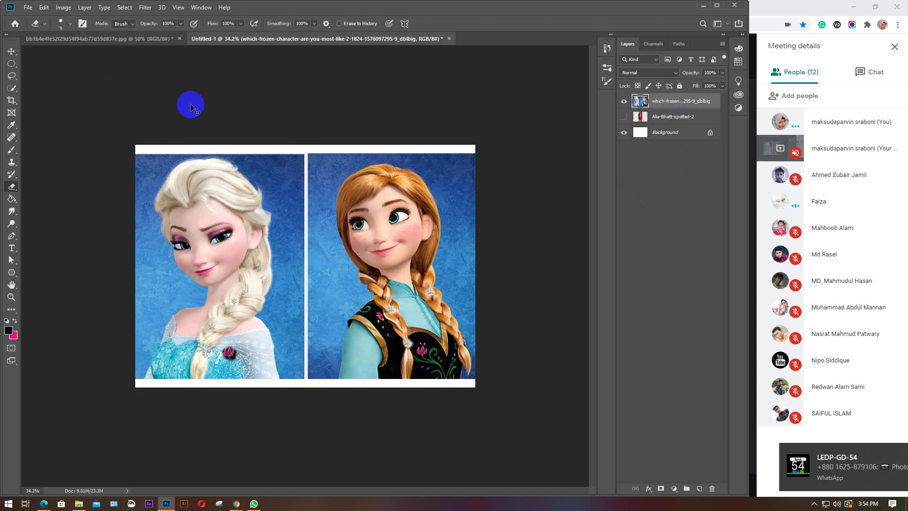
Switch to the Move tool and minimize Photoshop to return to the video call
key(v)
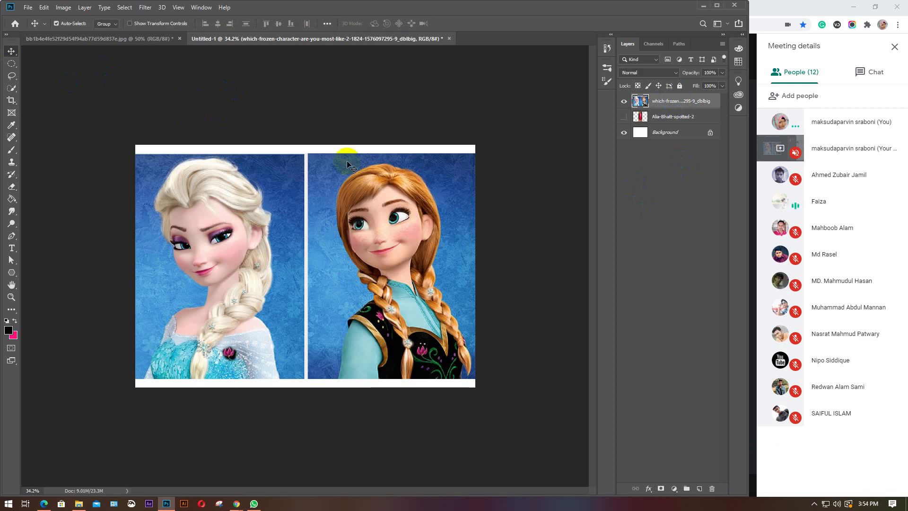
click(703, 5)
mouse_move(511, 165)
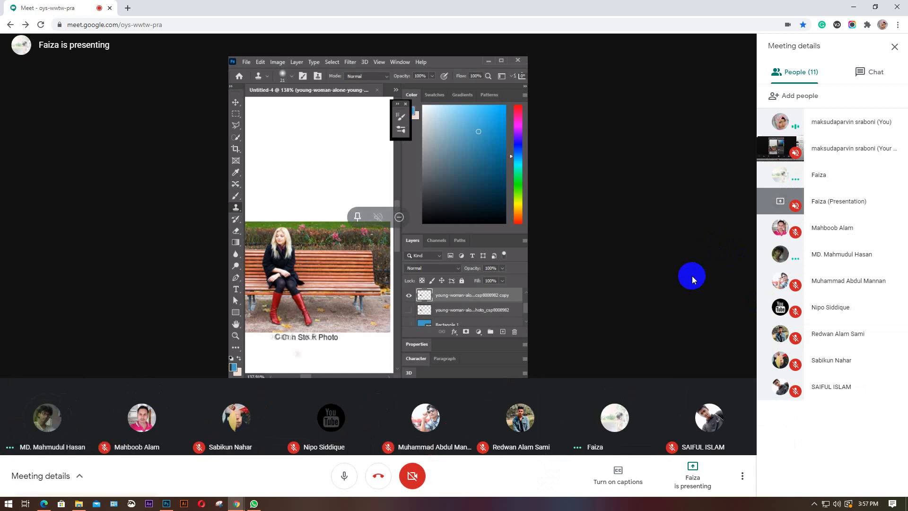
In the attendance spreadsheet's GD 52 sheet, paste Present from R5 into R6 for 05.07.20
click(227, 504)
click(144, 485)
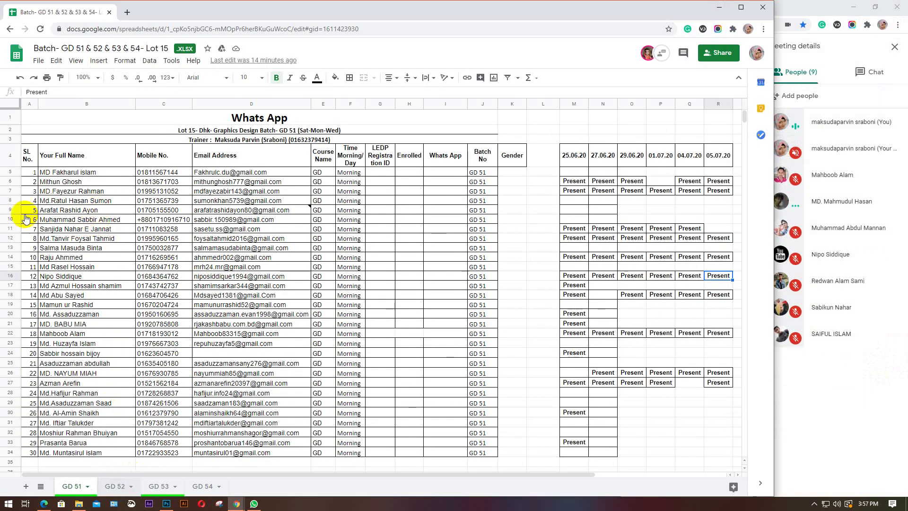
key(ctrl+shift+Page_Down)
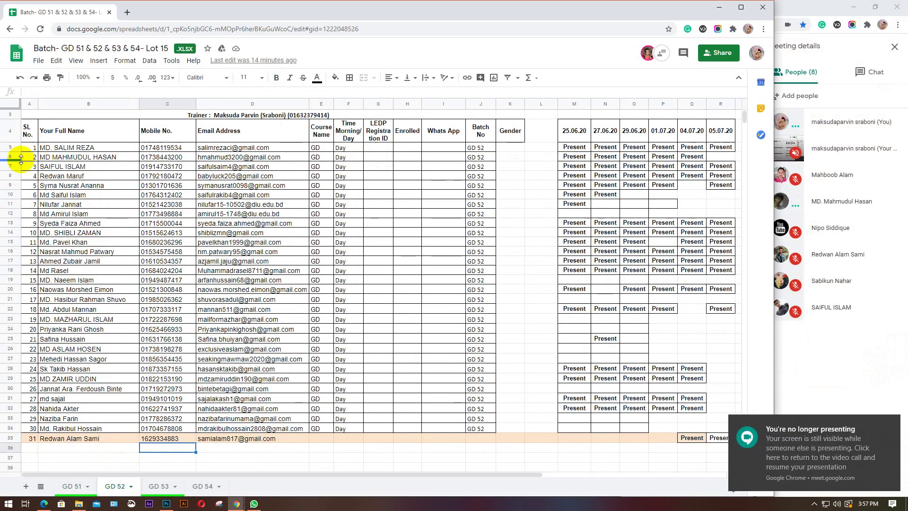
click(9, 157)
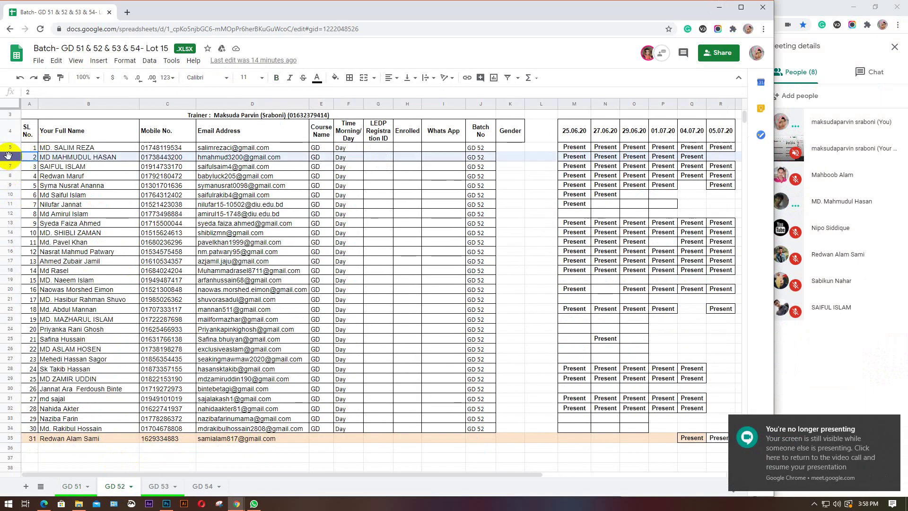
click(718, 156)
click(720, 148)
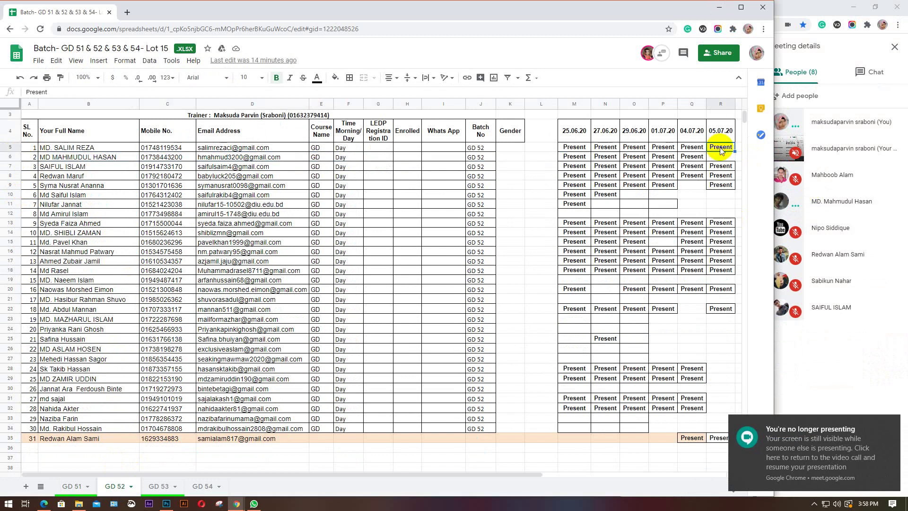
click(723, 157)
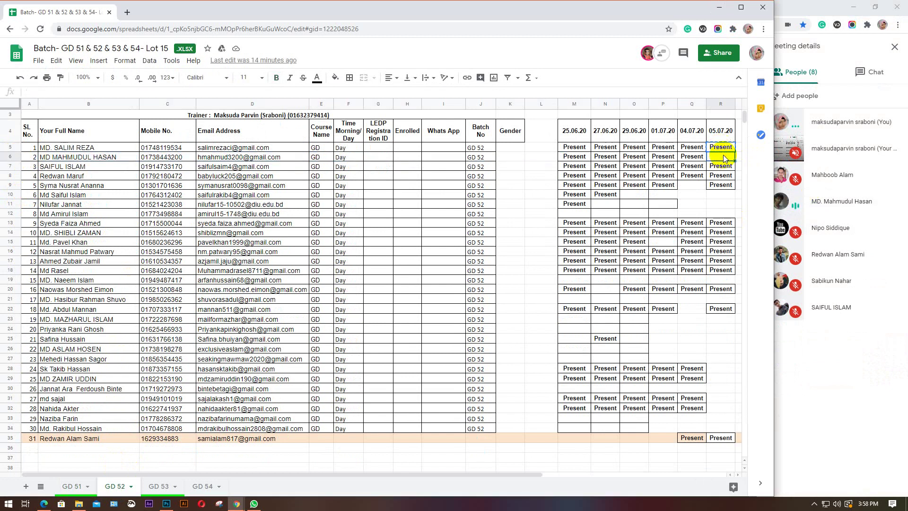
text(Present)
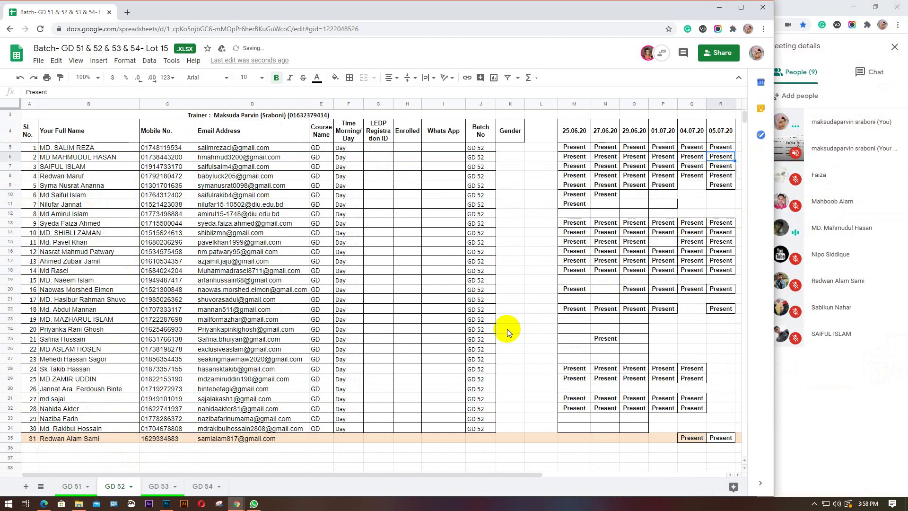
click(718, 6)
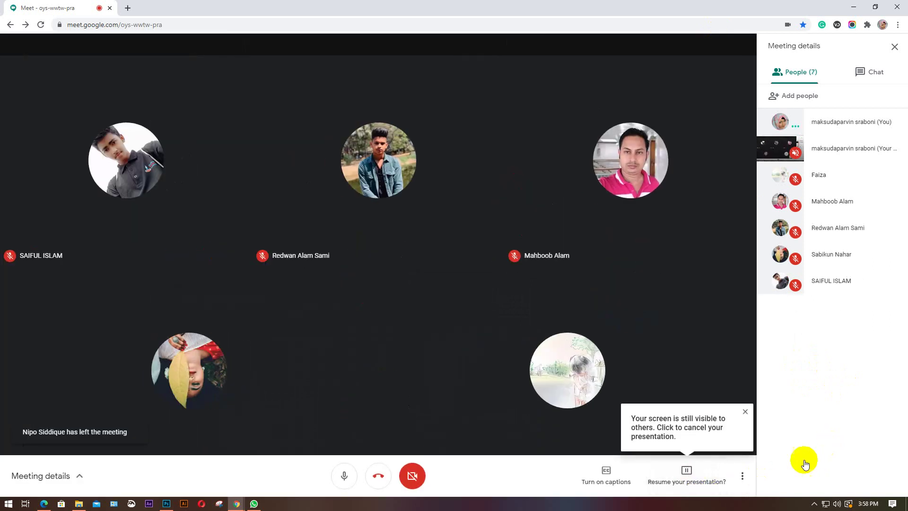
Stop sharing your screen in Google Meet, then show the taskbar's hidden background app icons
click(687, 477)
click(677, 415)
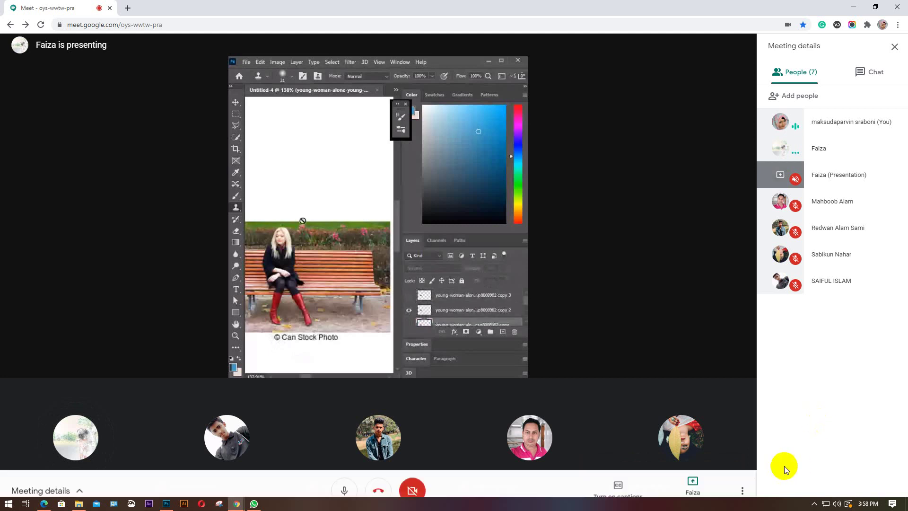
mouse_move(376, 325)
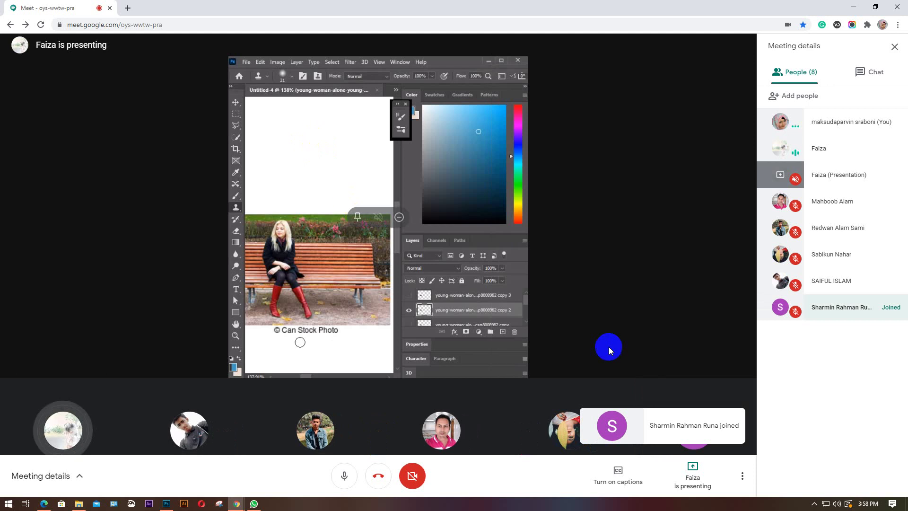
click(814, 503)
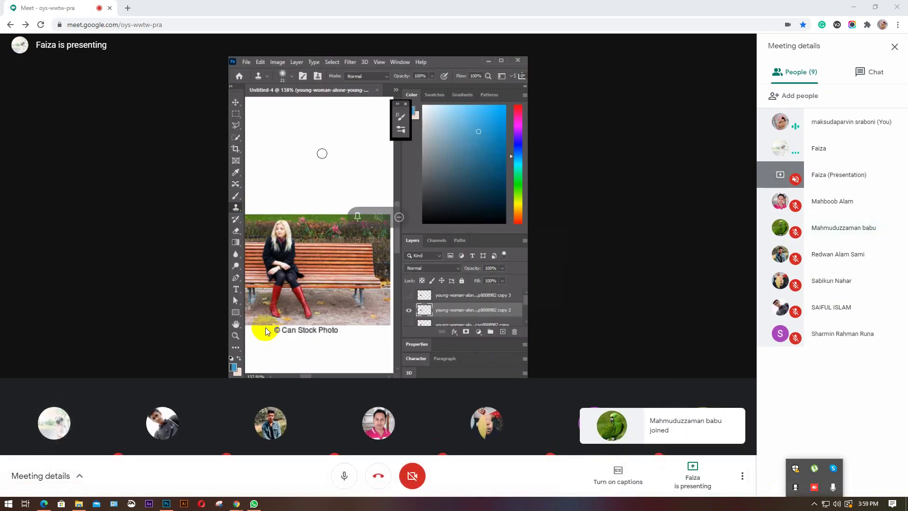
click(601, 309)
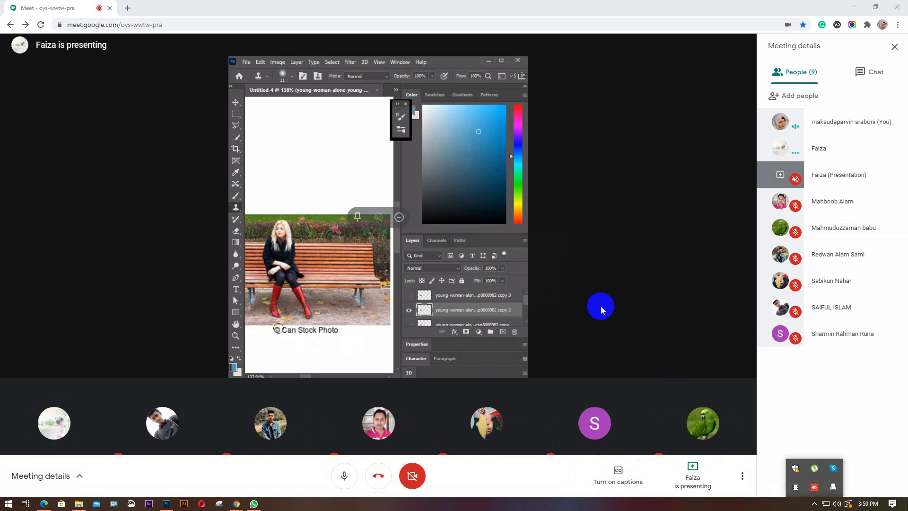